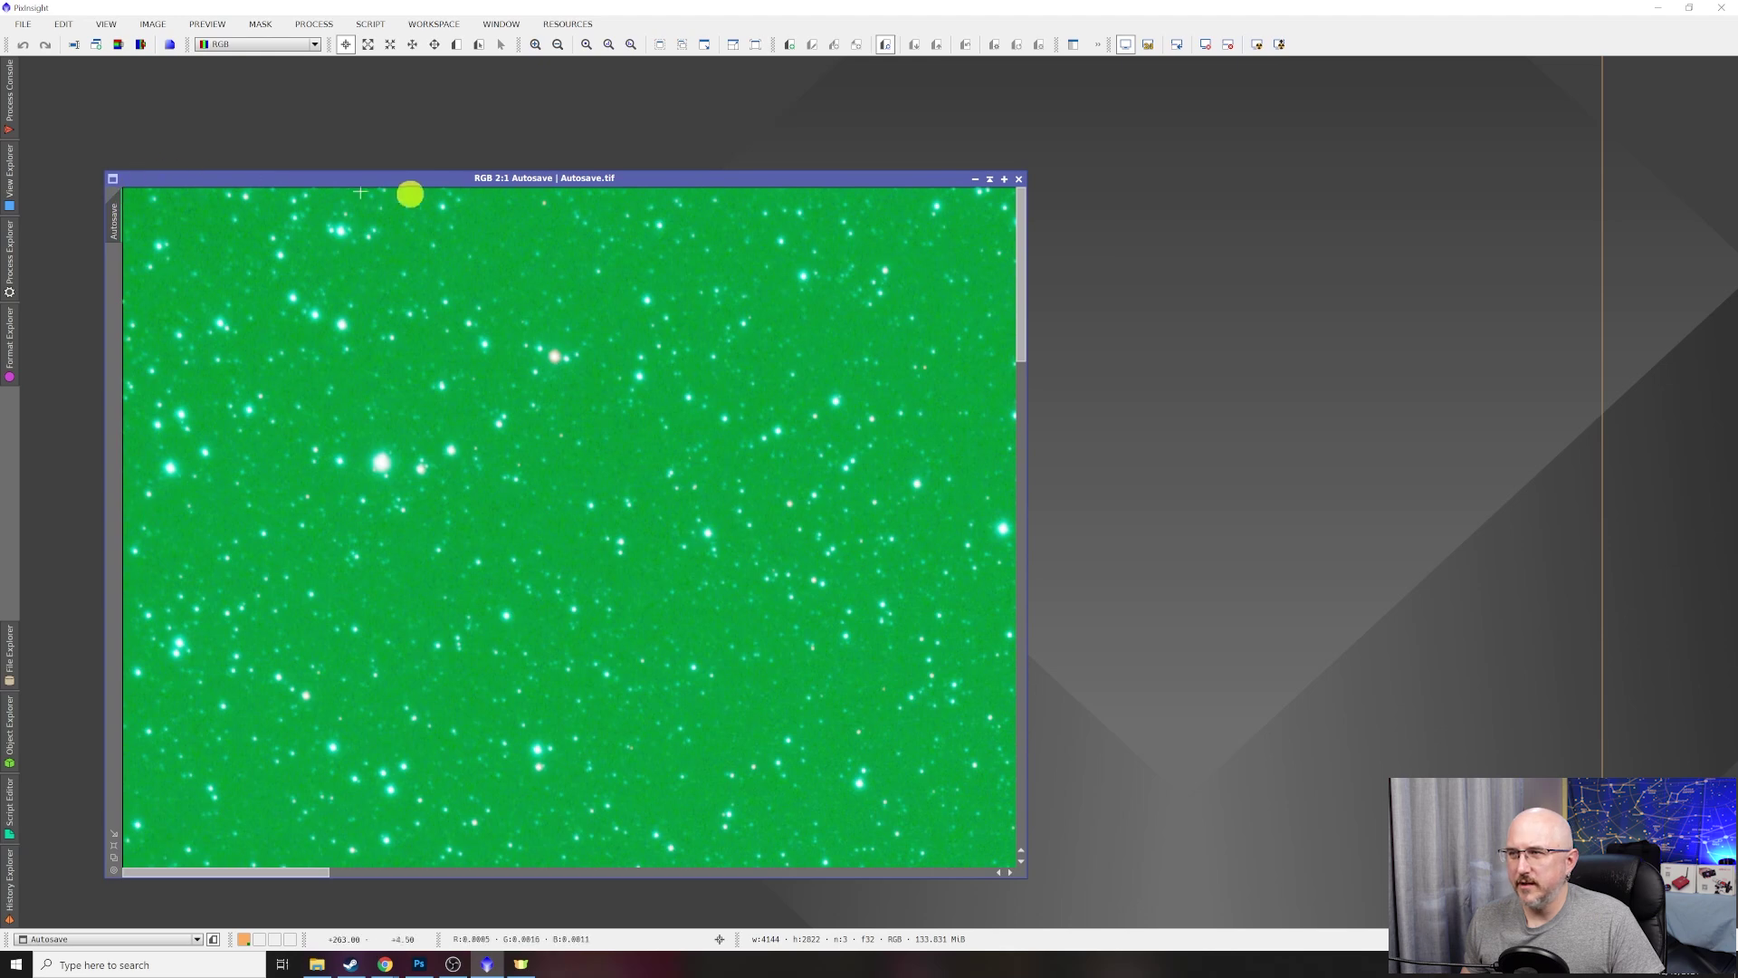
Check the mouse wheel direction in the miscellaneous image window preferences and inspect how the nebula image zooms.
scroll(717, 489, "down", 3)
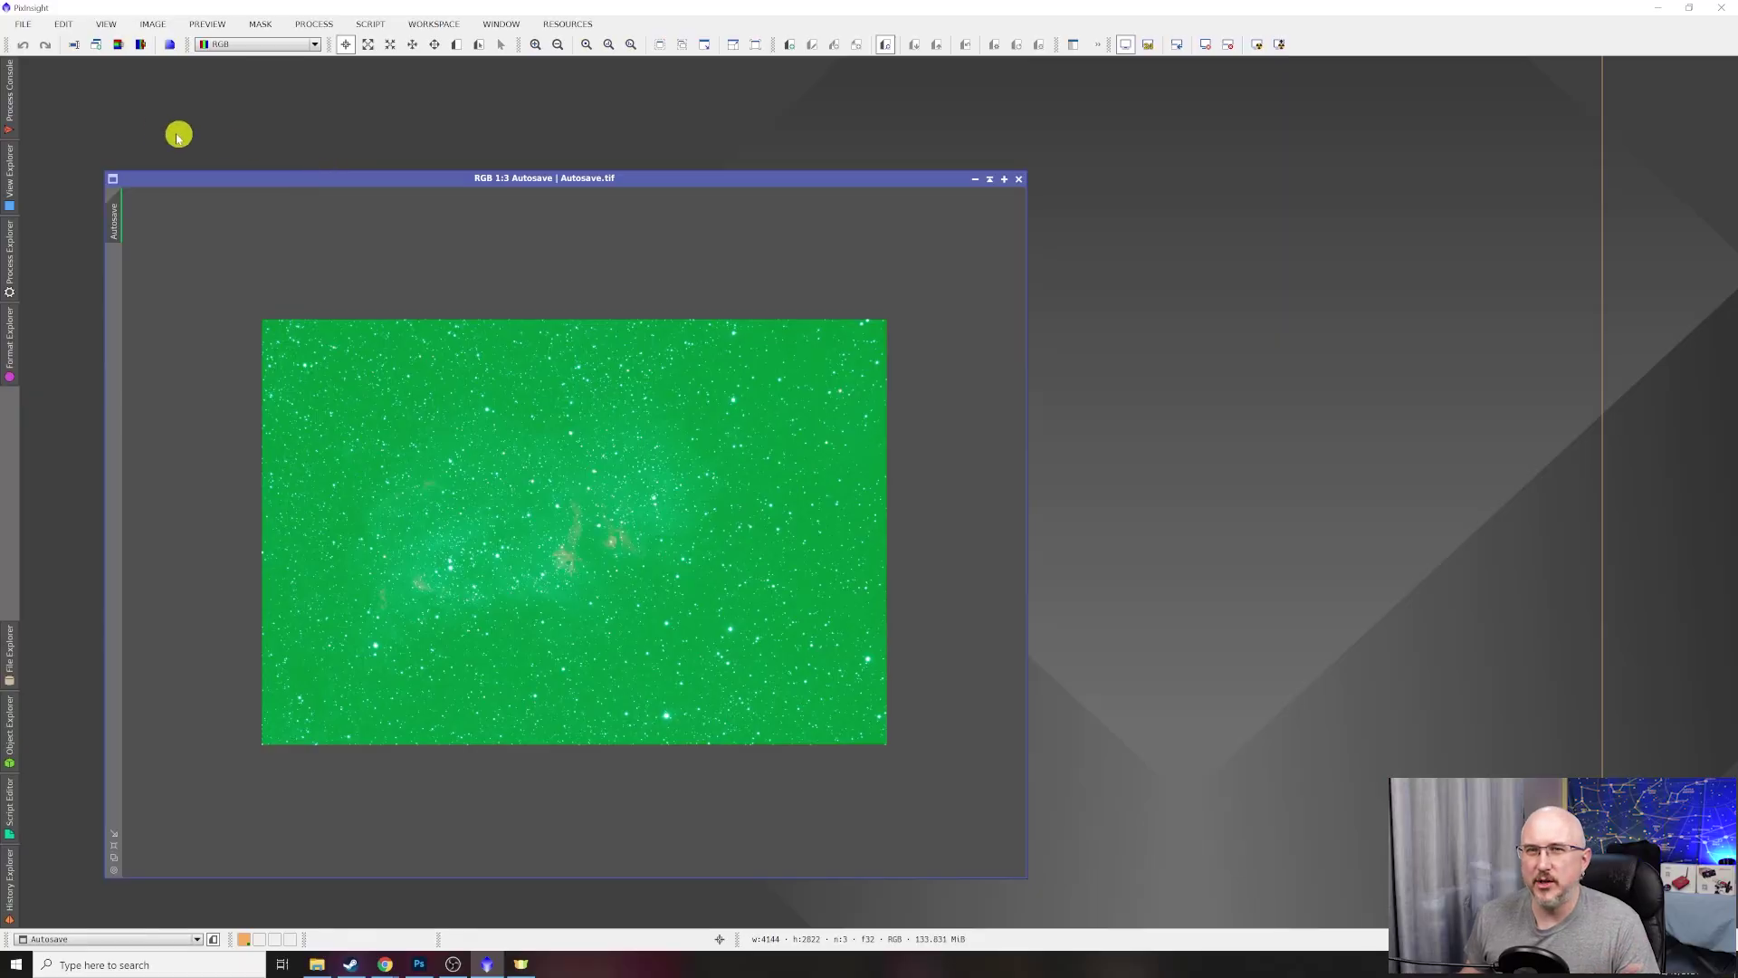
left_click(61, 24)
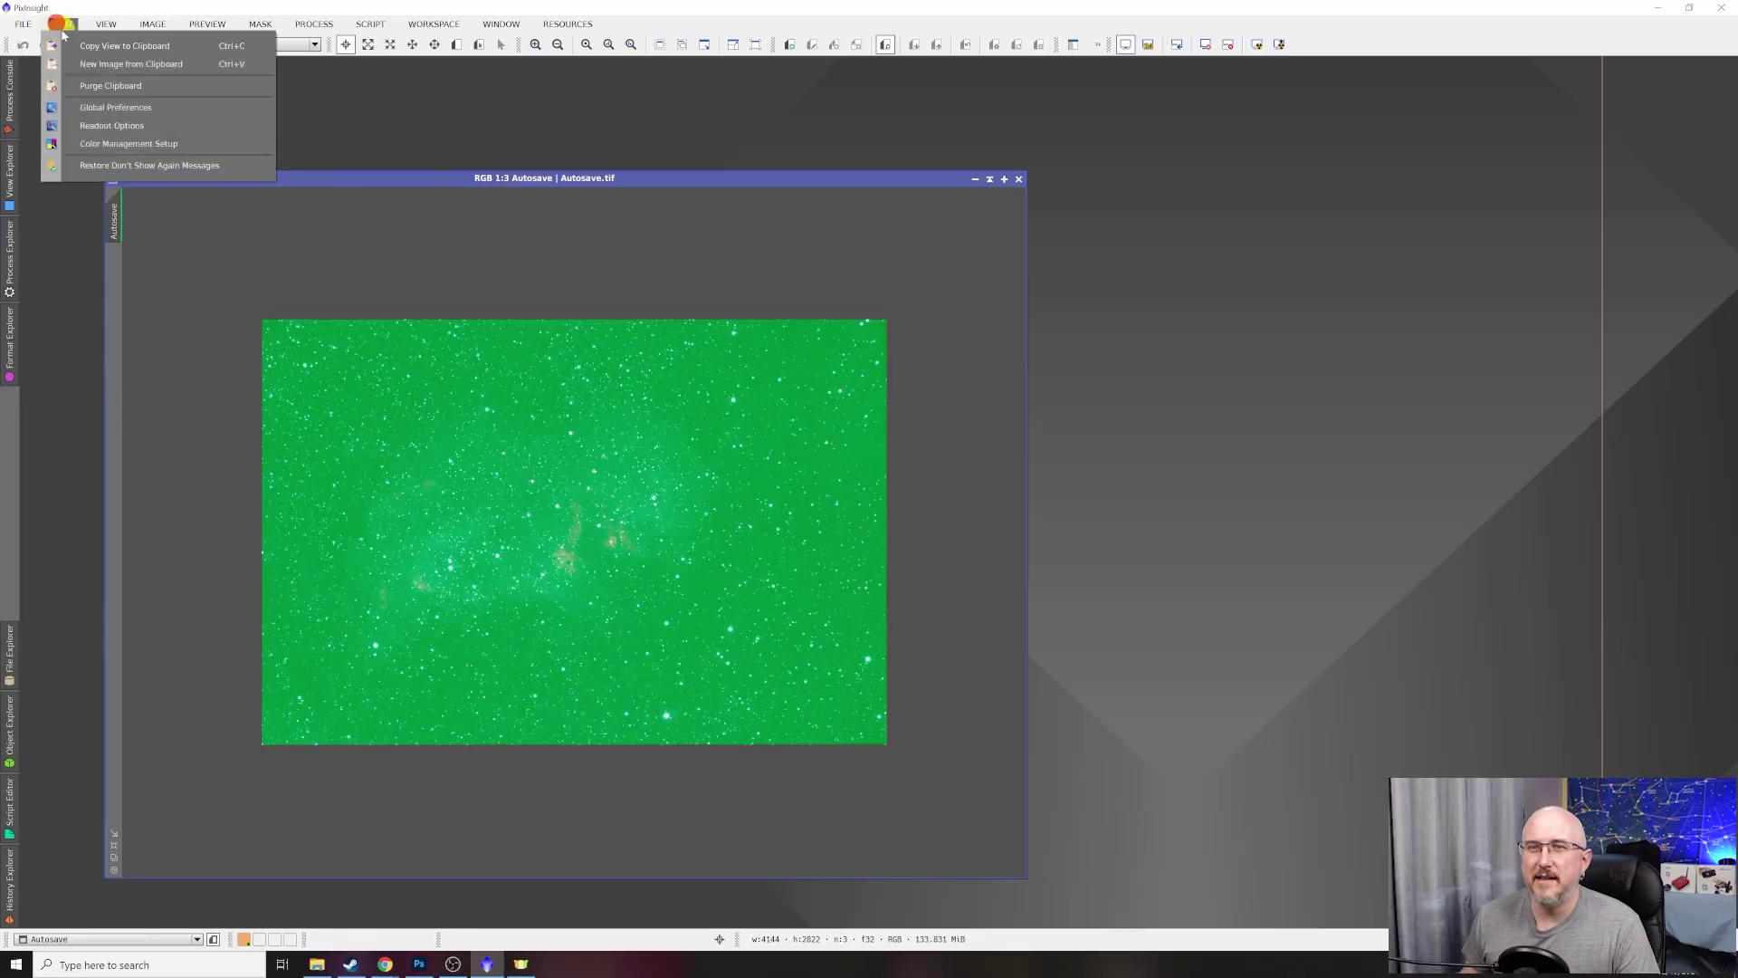
left_click(91, 101)
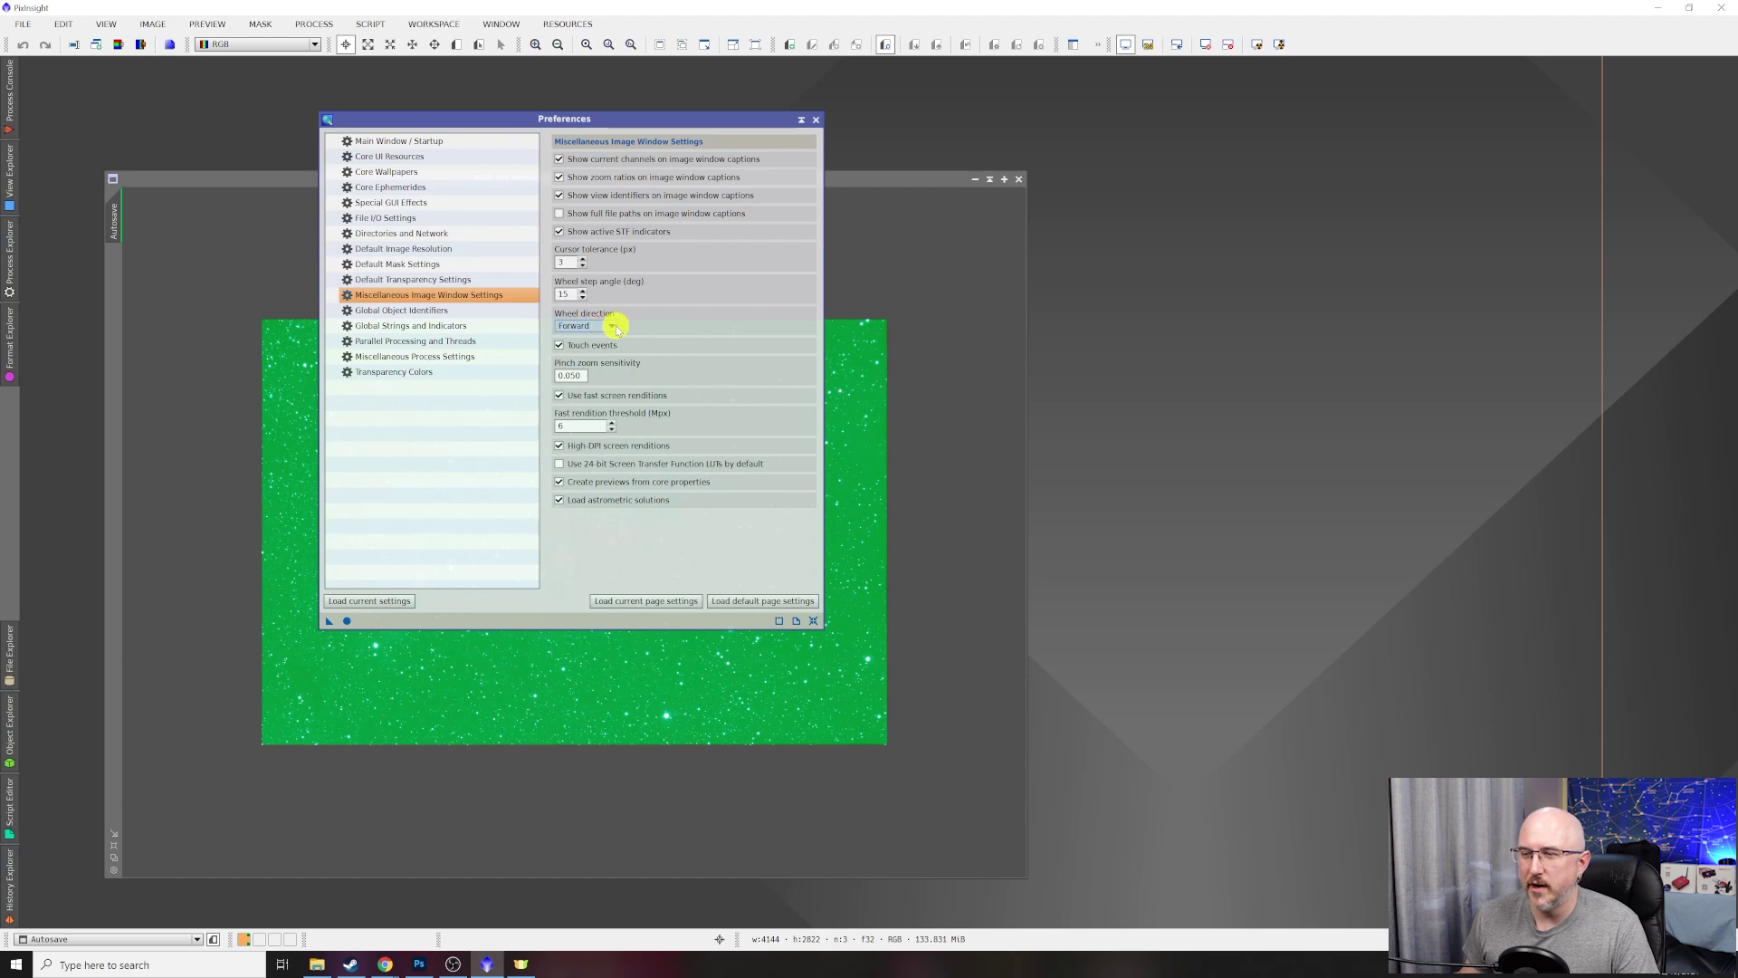
left_click(815, 118)
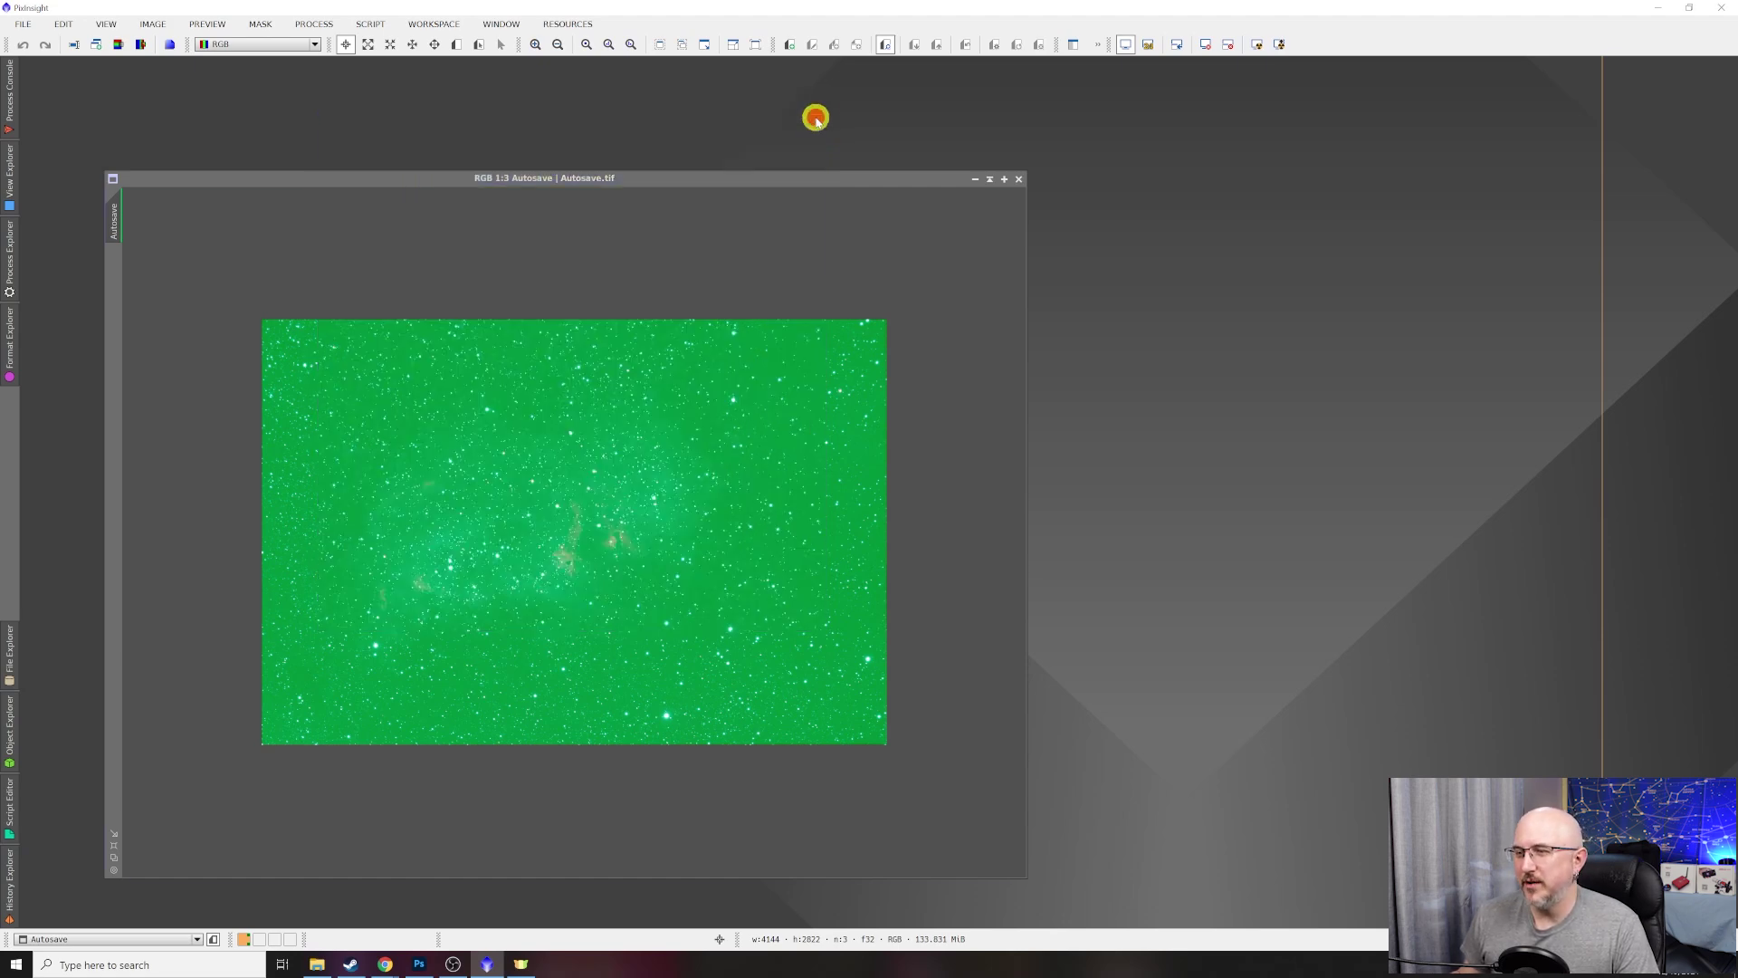
scroll(593, 598, "up", 5)
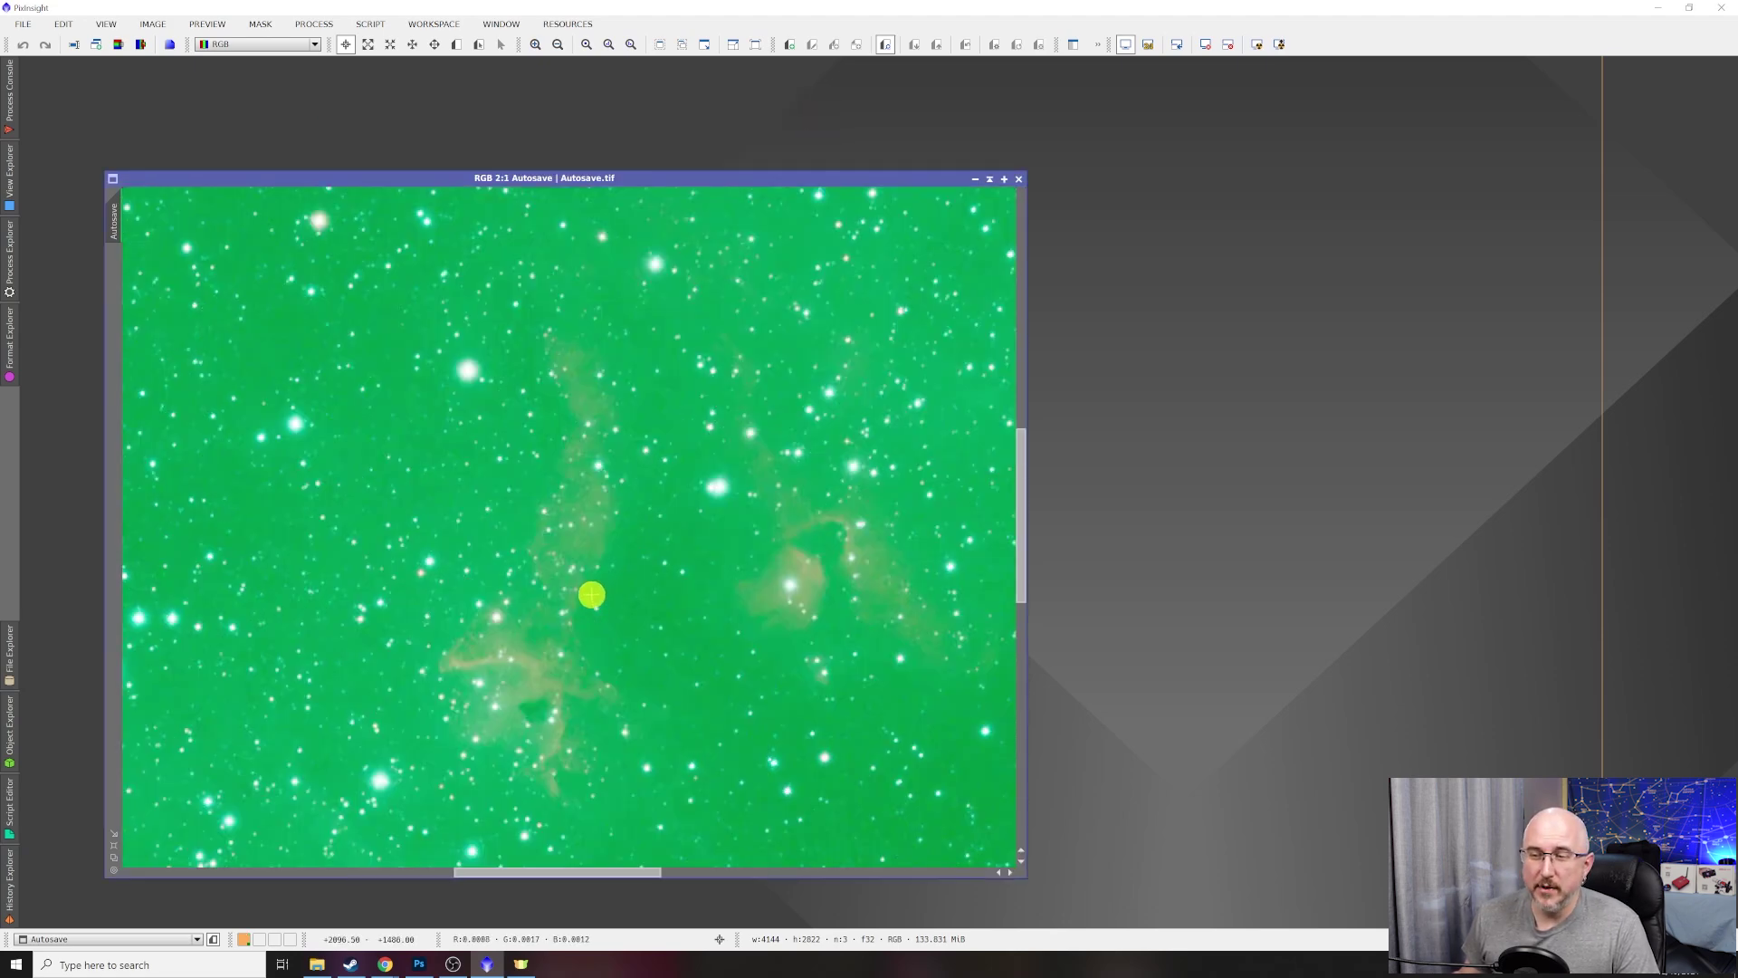
scroll(591, 595, "down", 3)
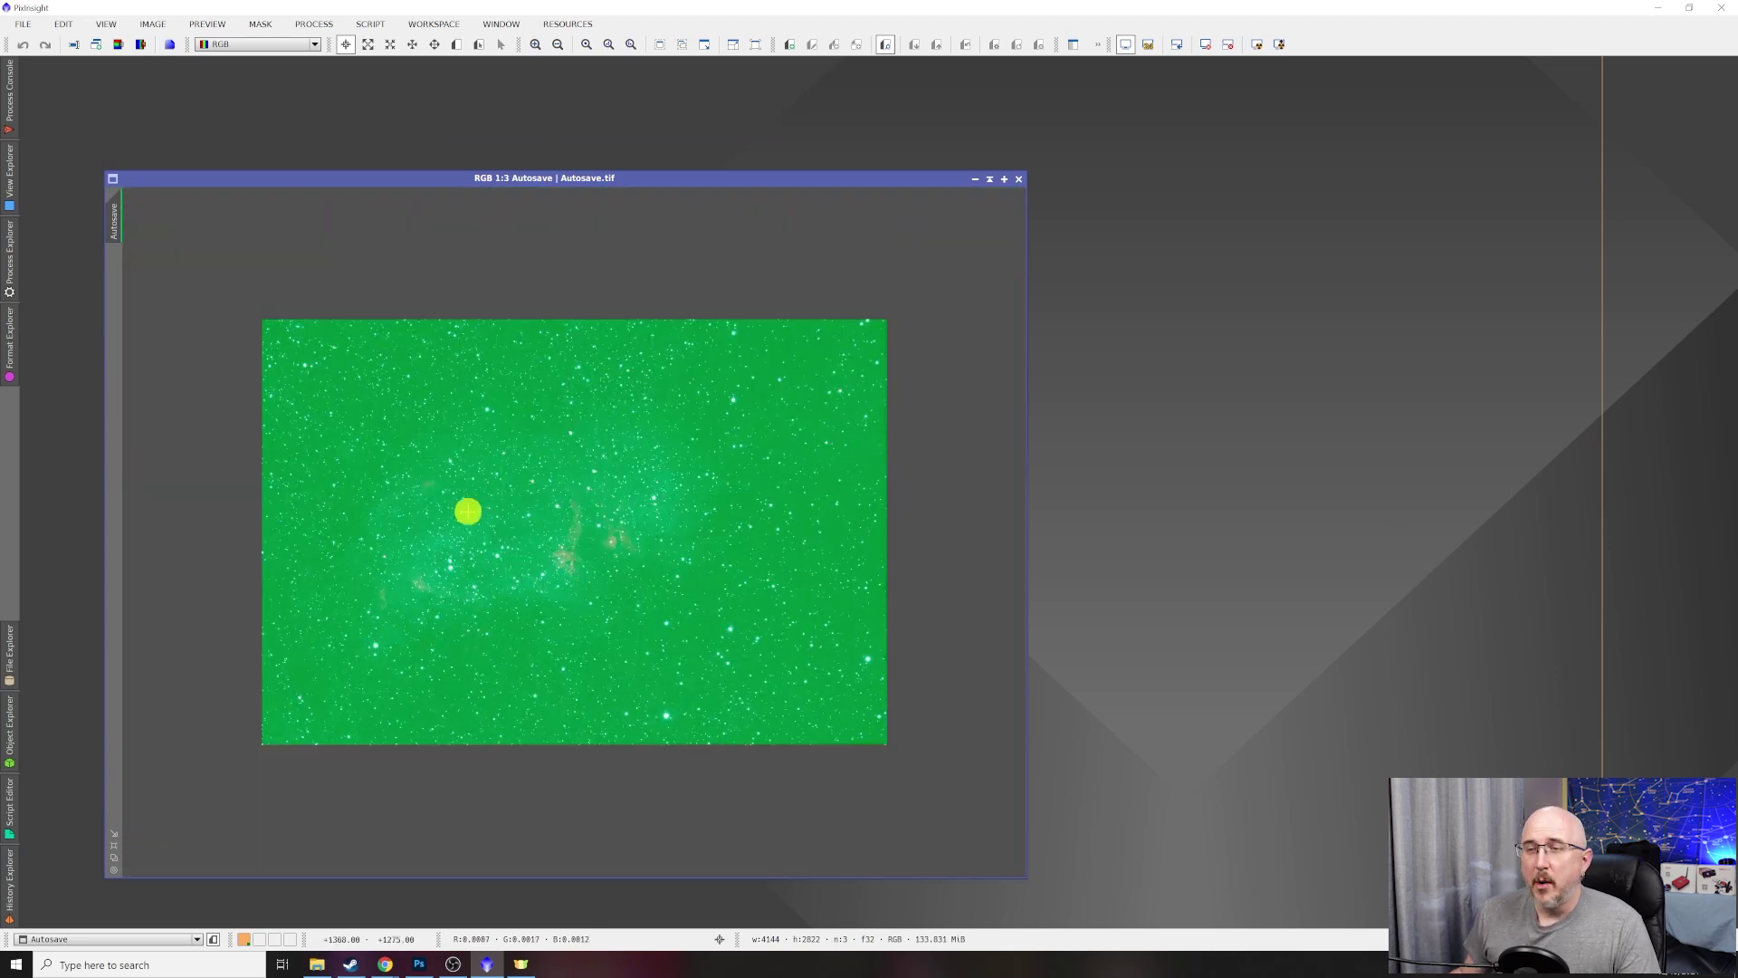
Crop the thin border off all sides of the Autosave image with DynamicCrop, keeping about 3990 × 2694 pixels.
left_click(329, 25)
mouse_move(375, 277)
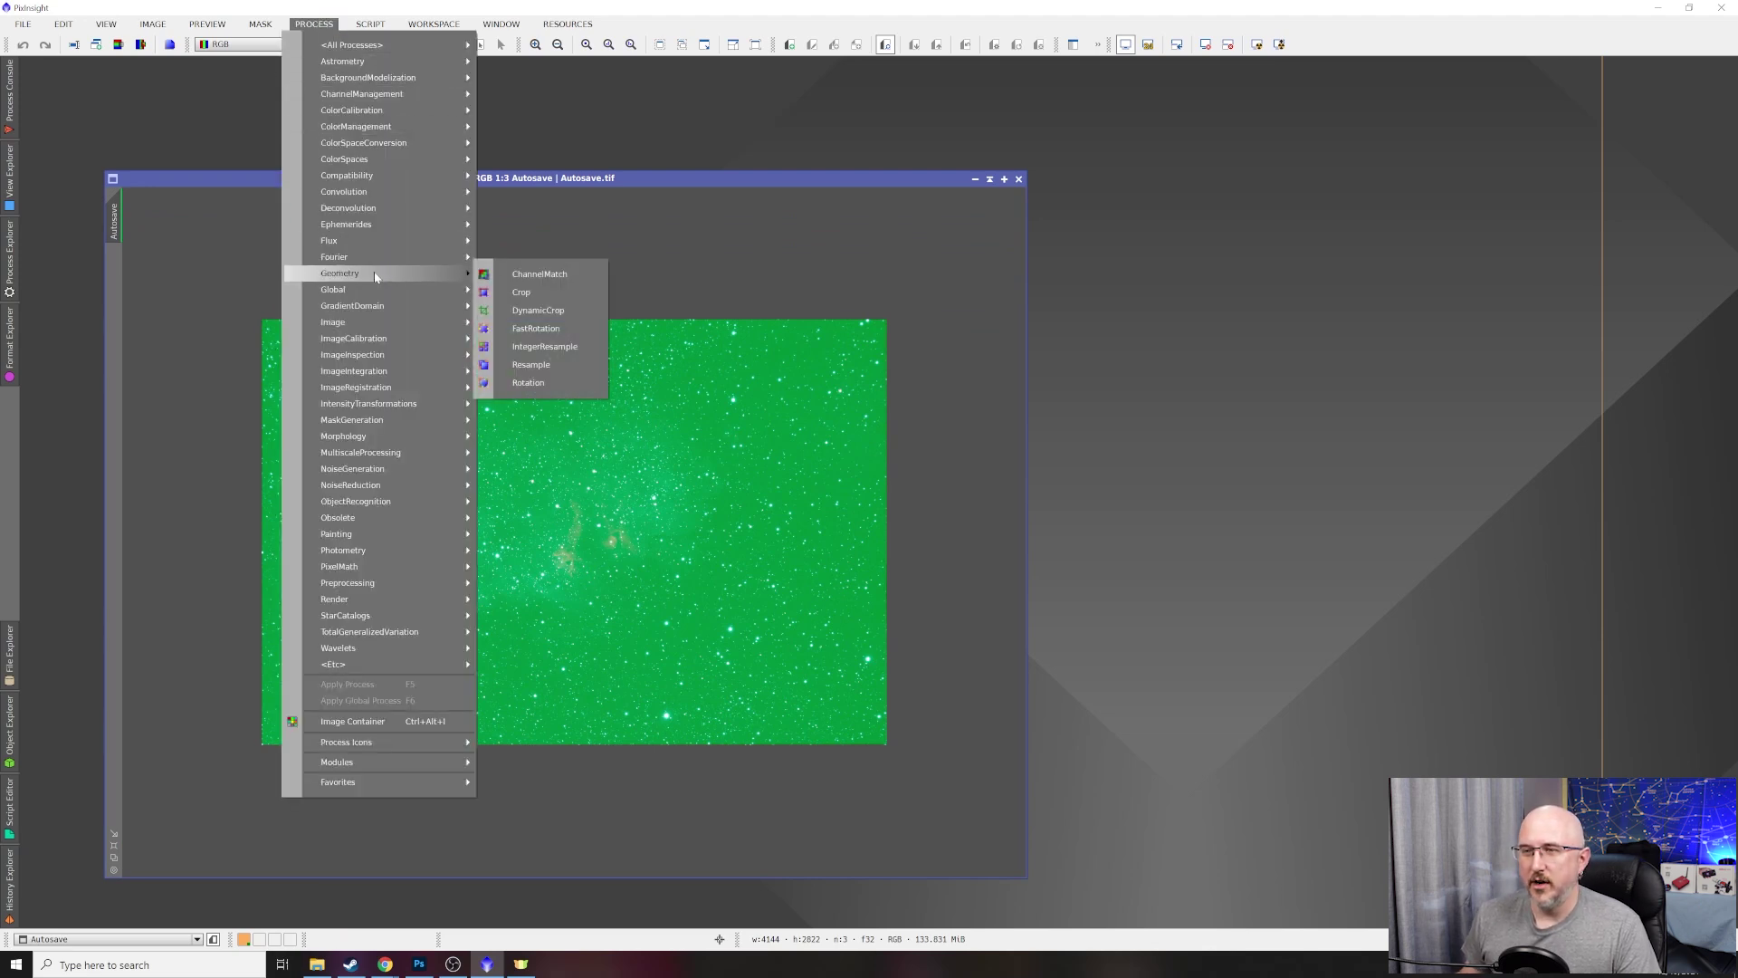
left_click(510, 309)
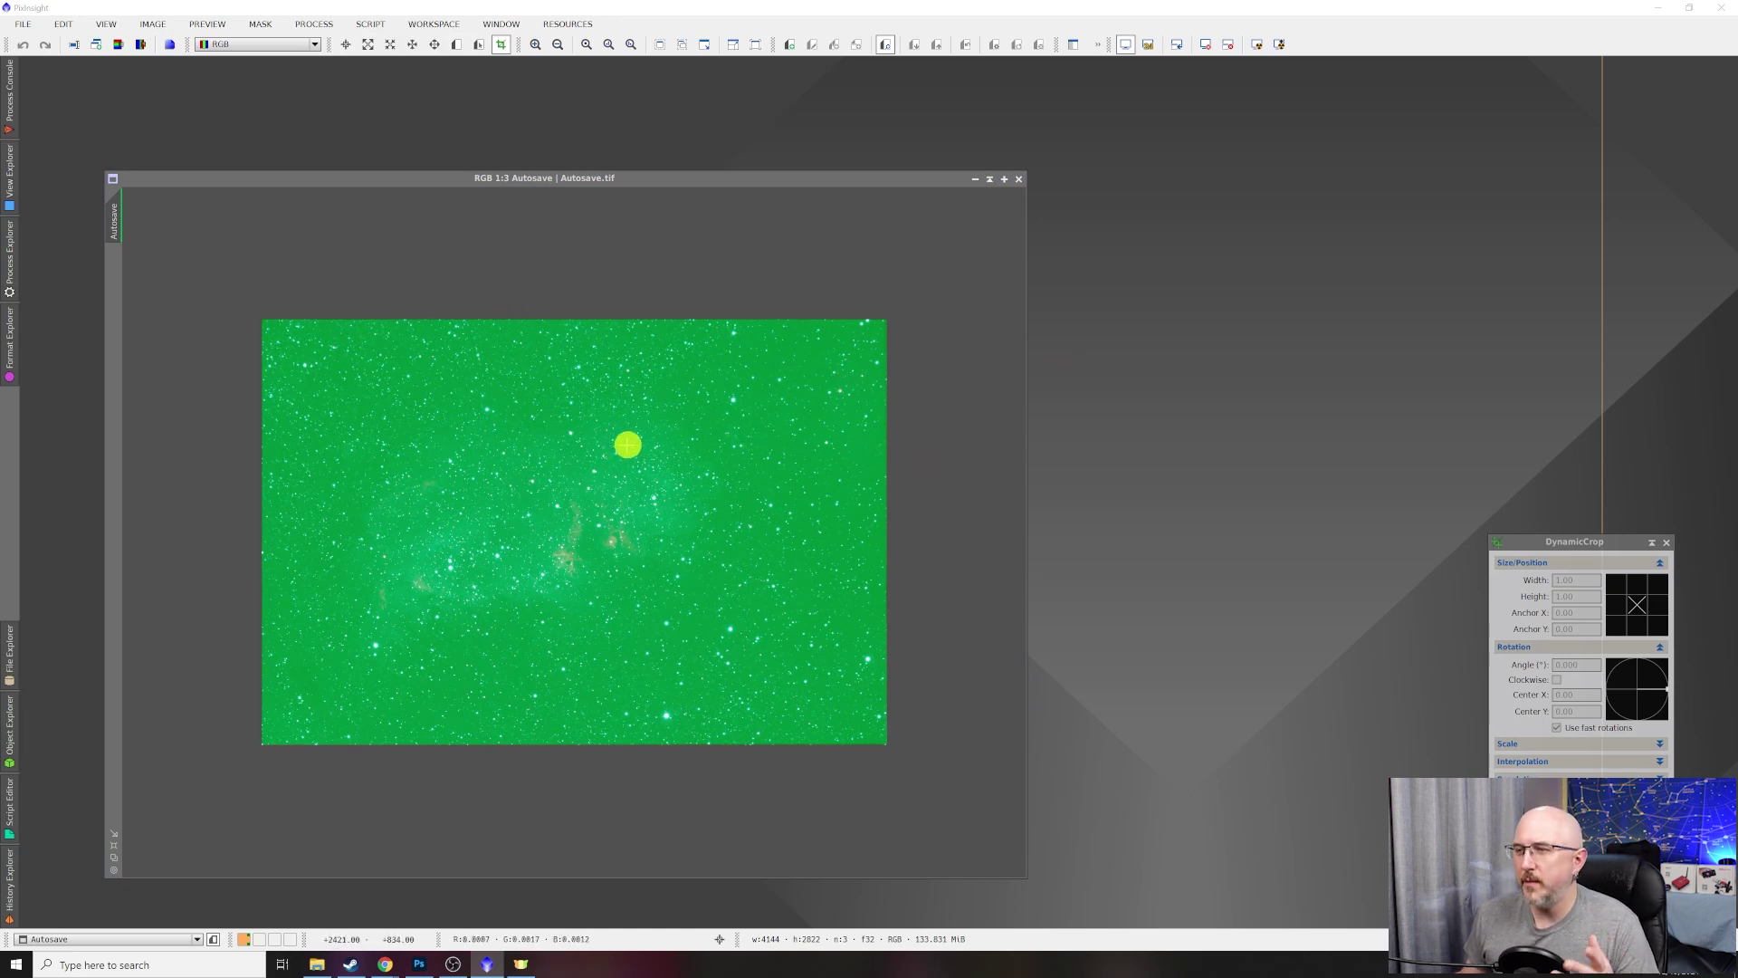
left_click_drag(274, 328, 875, 734)
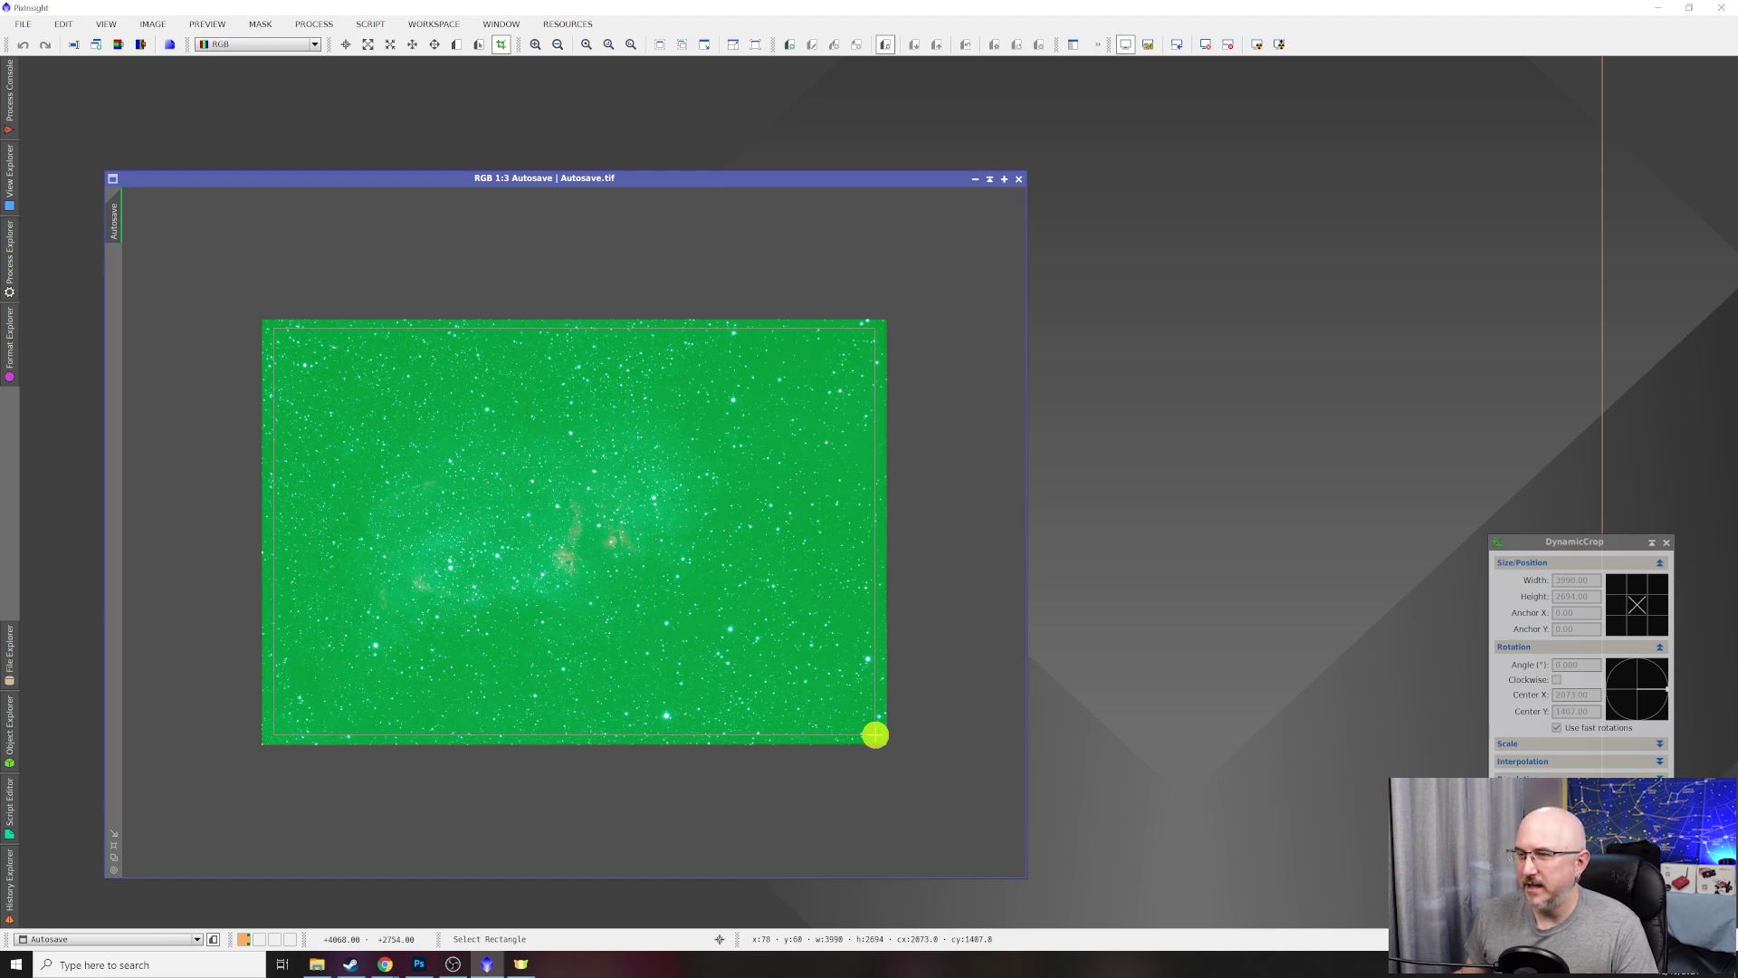
left_click_drag(876, 734, 875, 734)
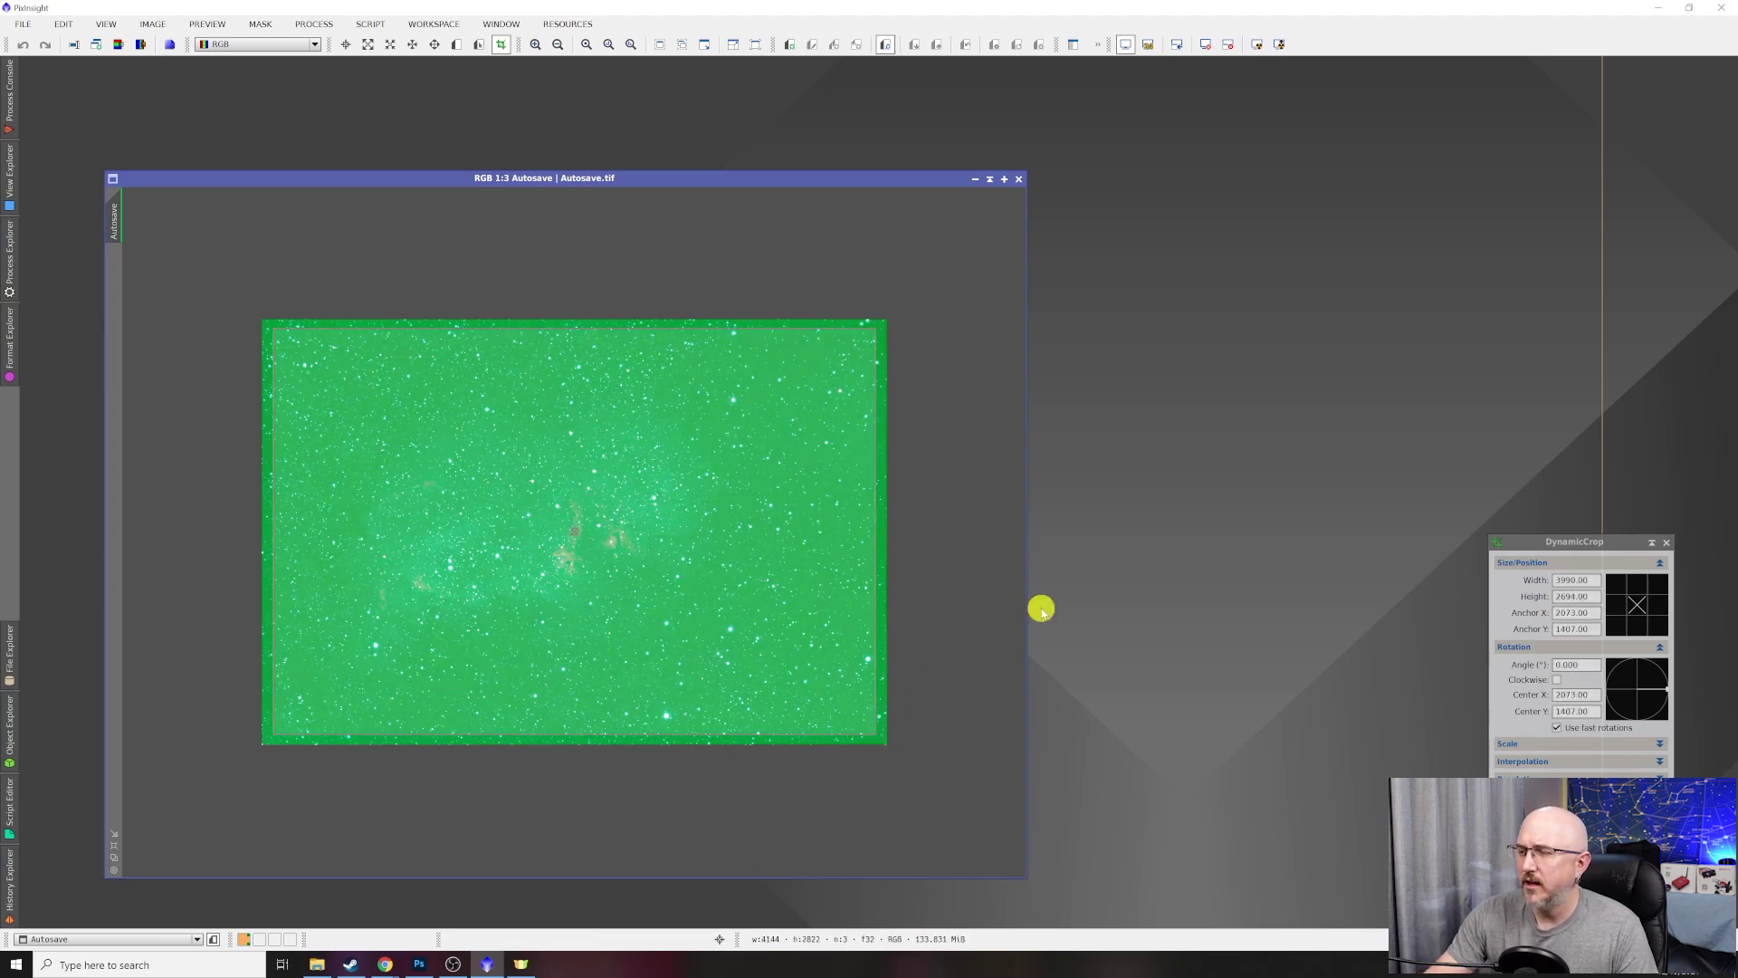
key("Return")
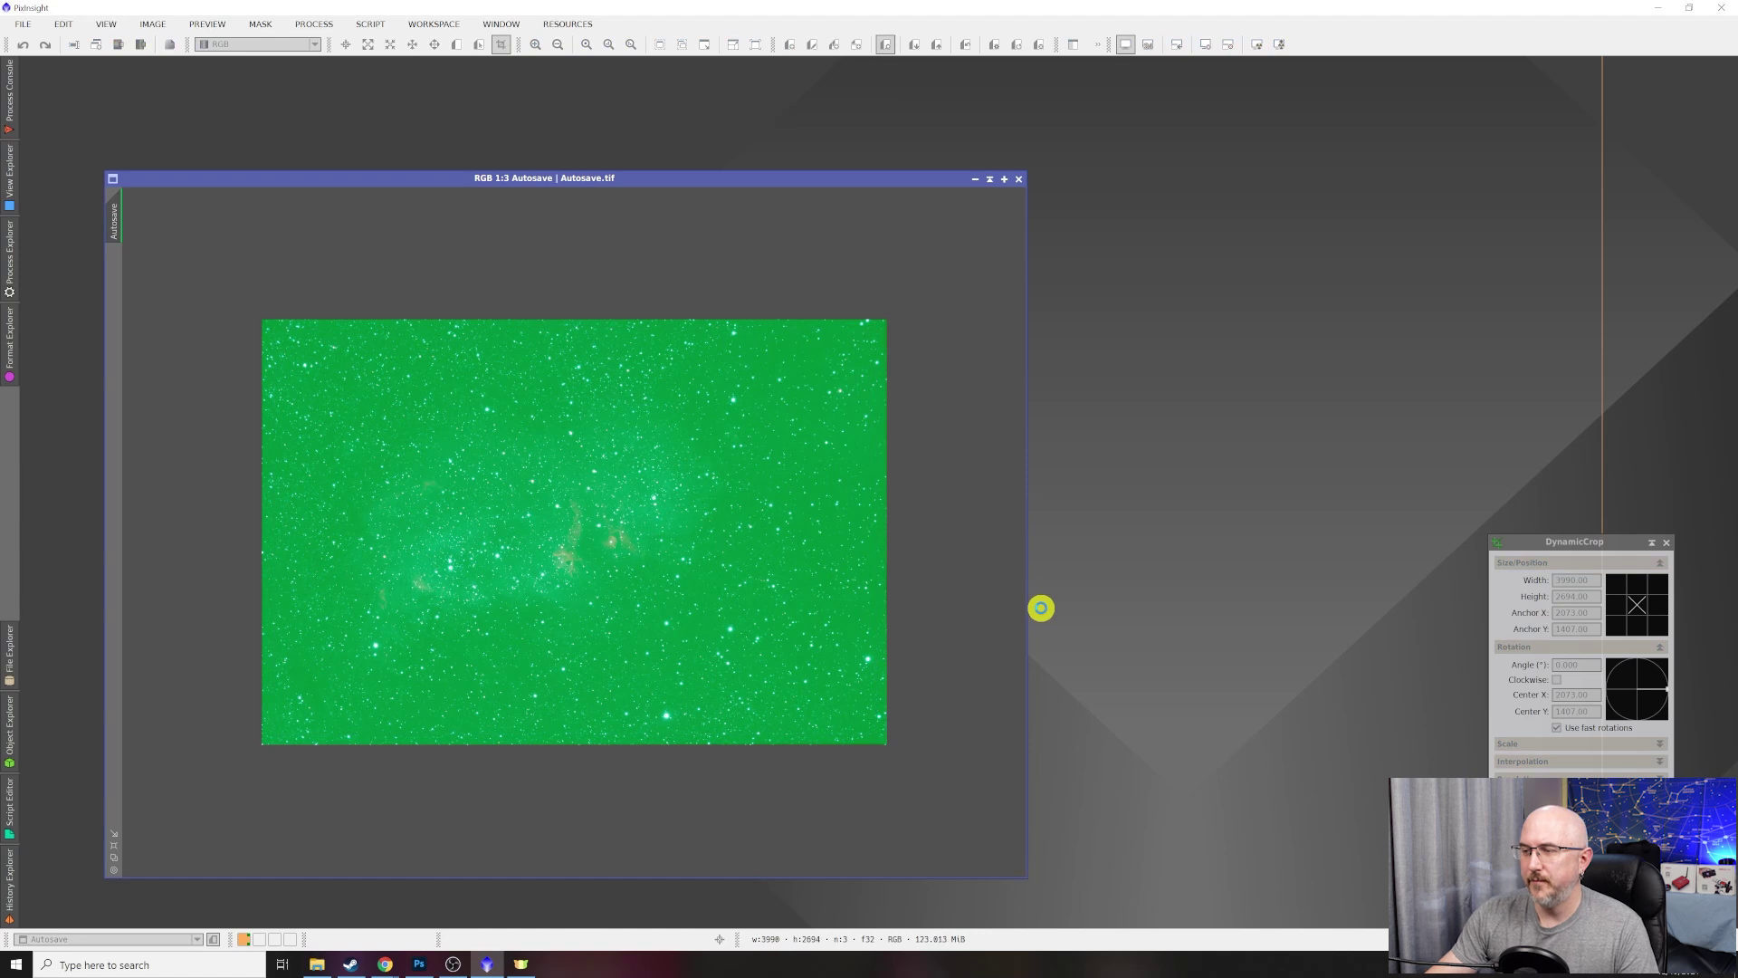
left_click(1668, 544)
Extract the RGB channels of the cropped Autosave image into separate grayscale images with ChannelExtraction.
scroll(745, 400, "up", 1)
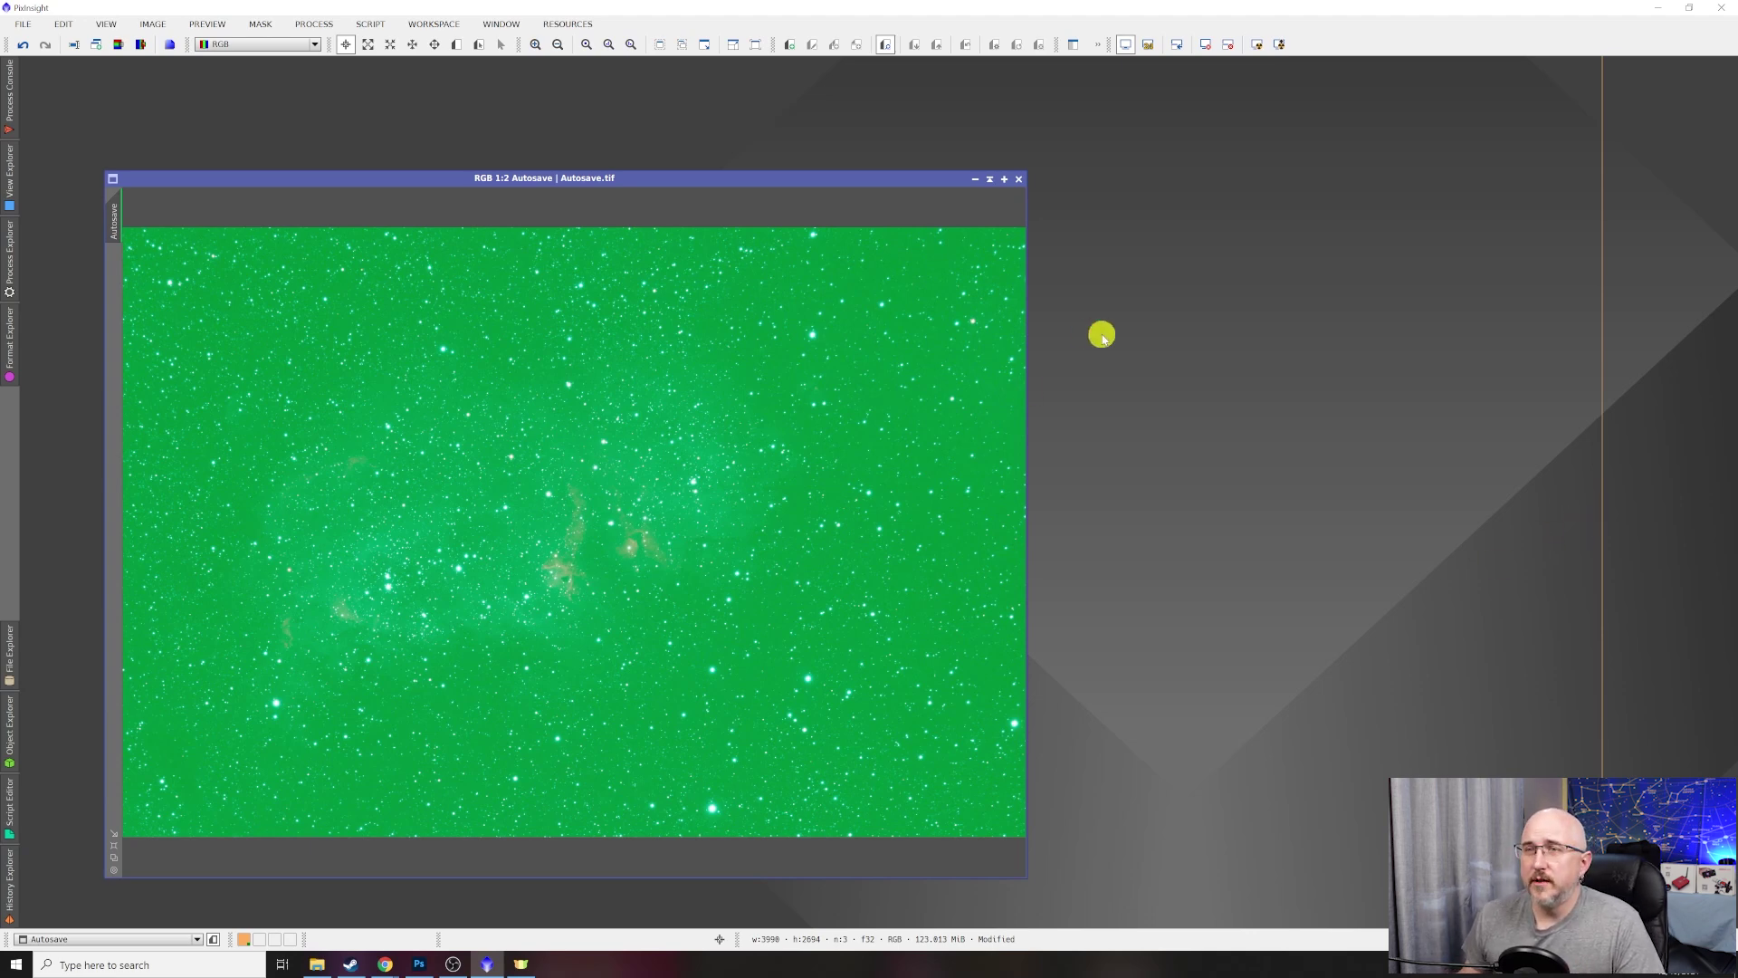
left_click(317, 31)
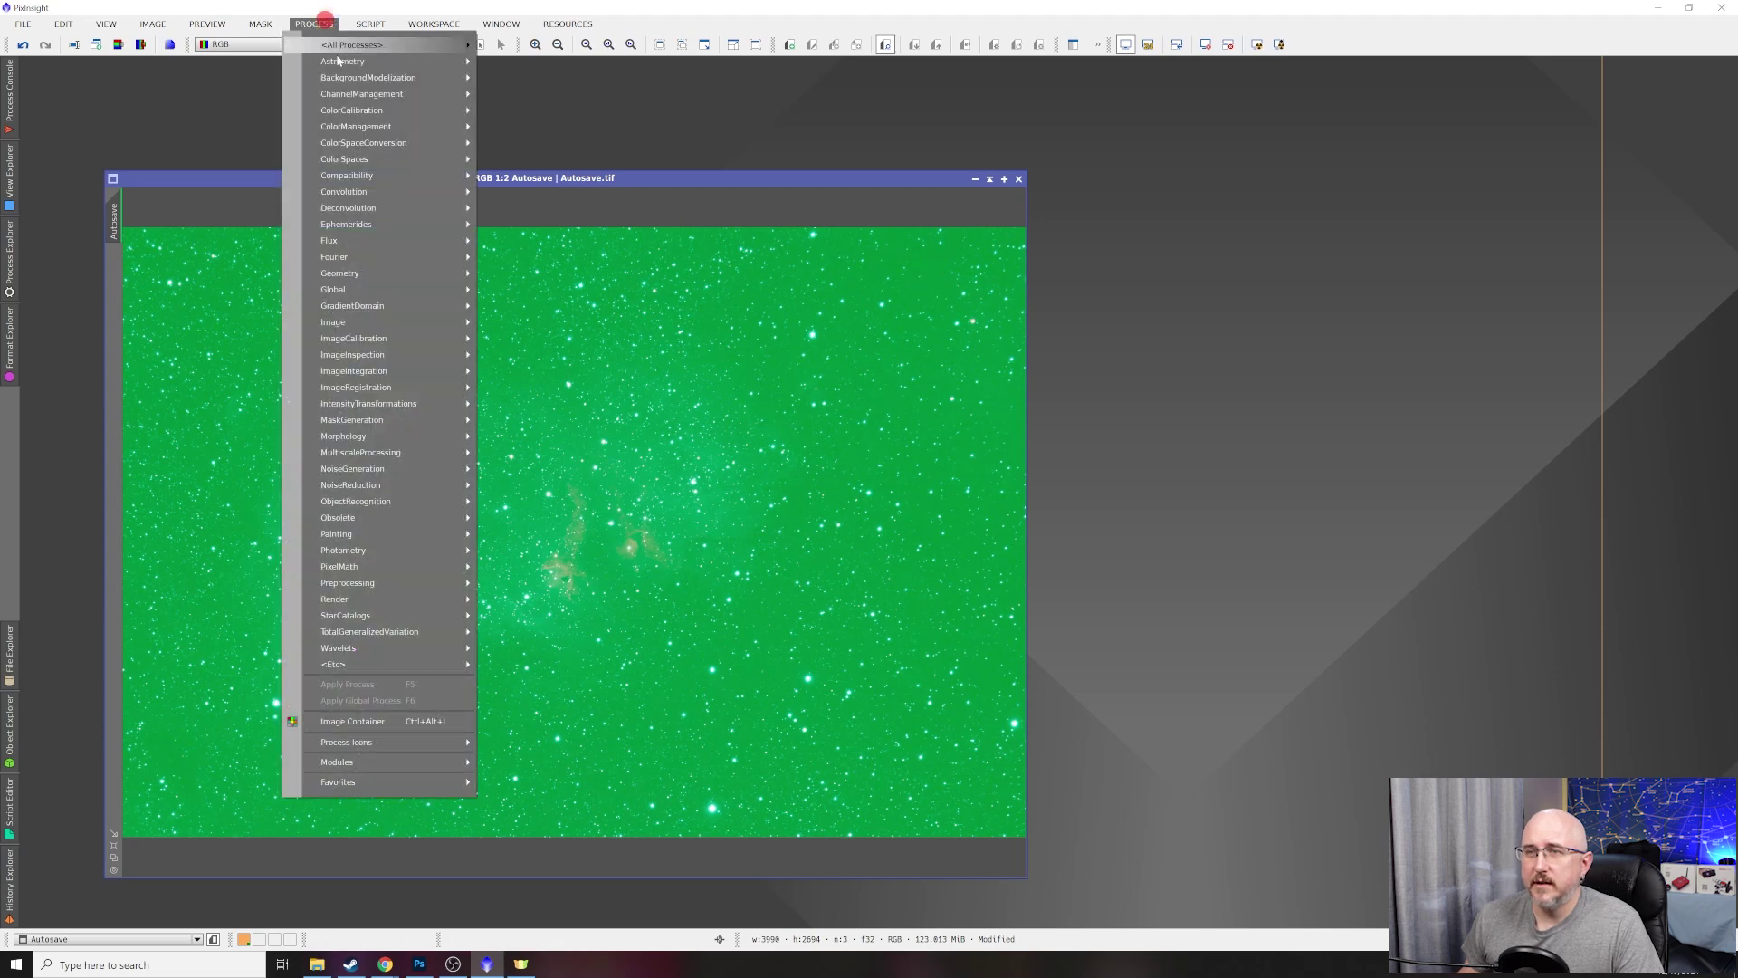
mouse_move(354, 99)
left_click(535, 108)
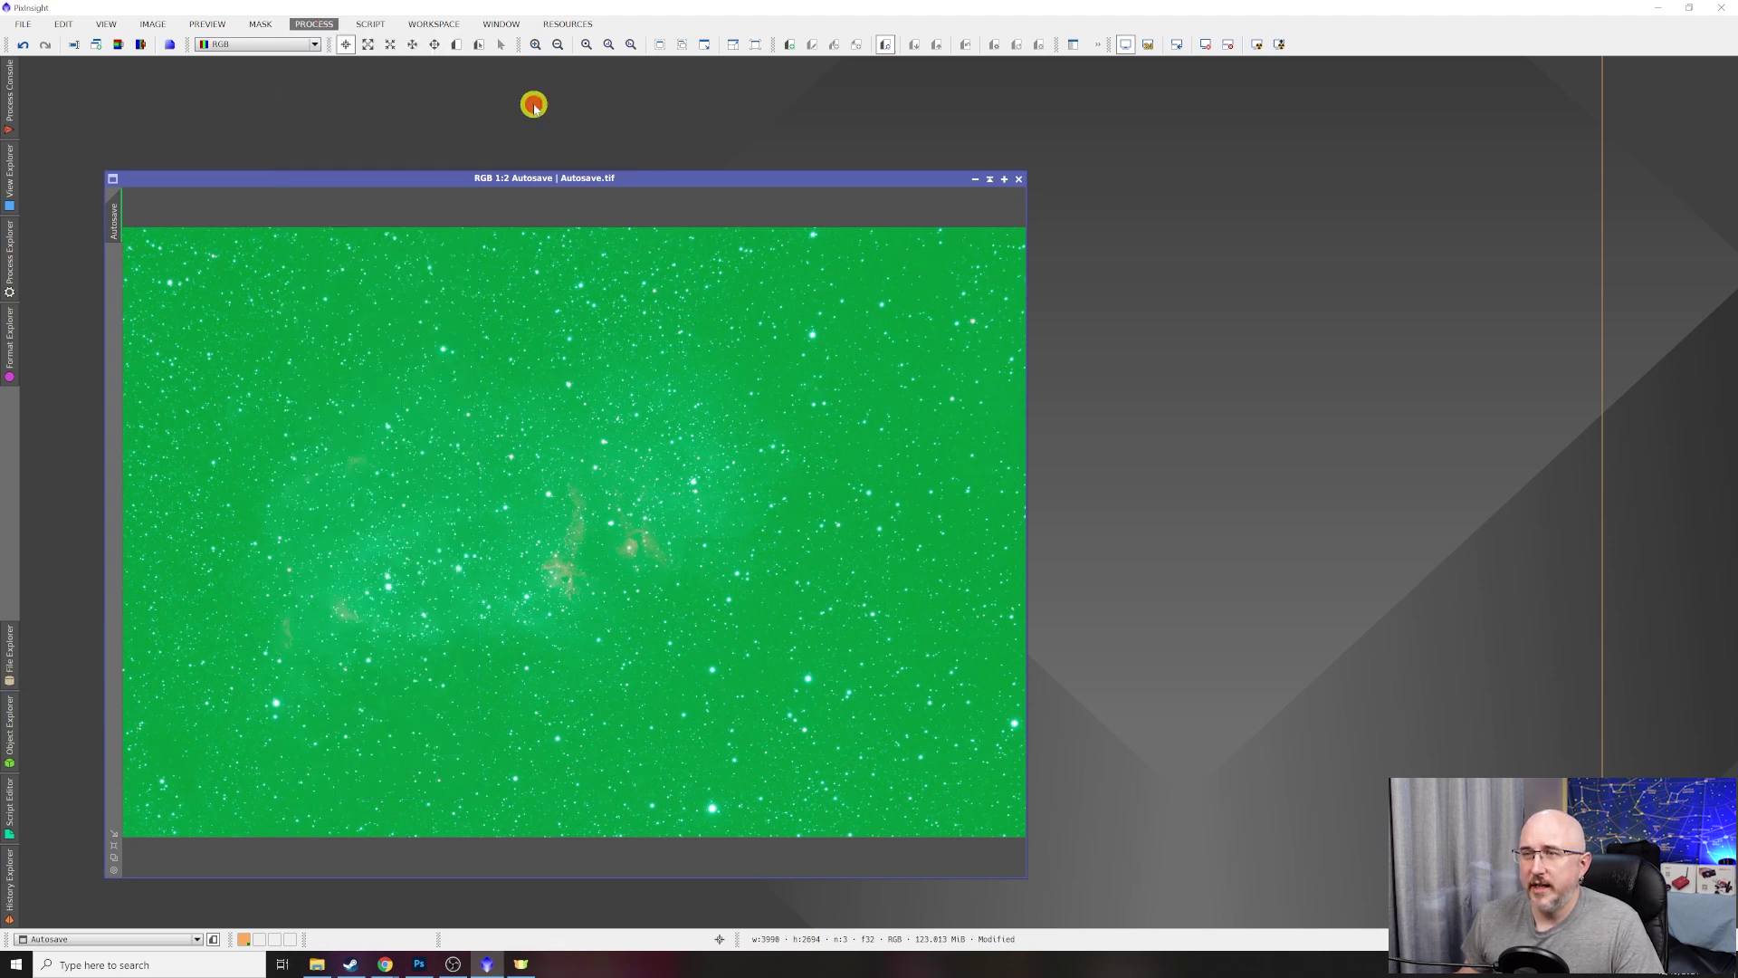
left_click_drag(1112, 593, 1216, 238)
left_click_drag(1008, 344, 594, 392)
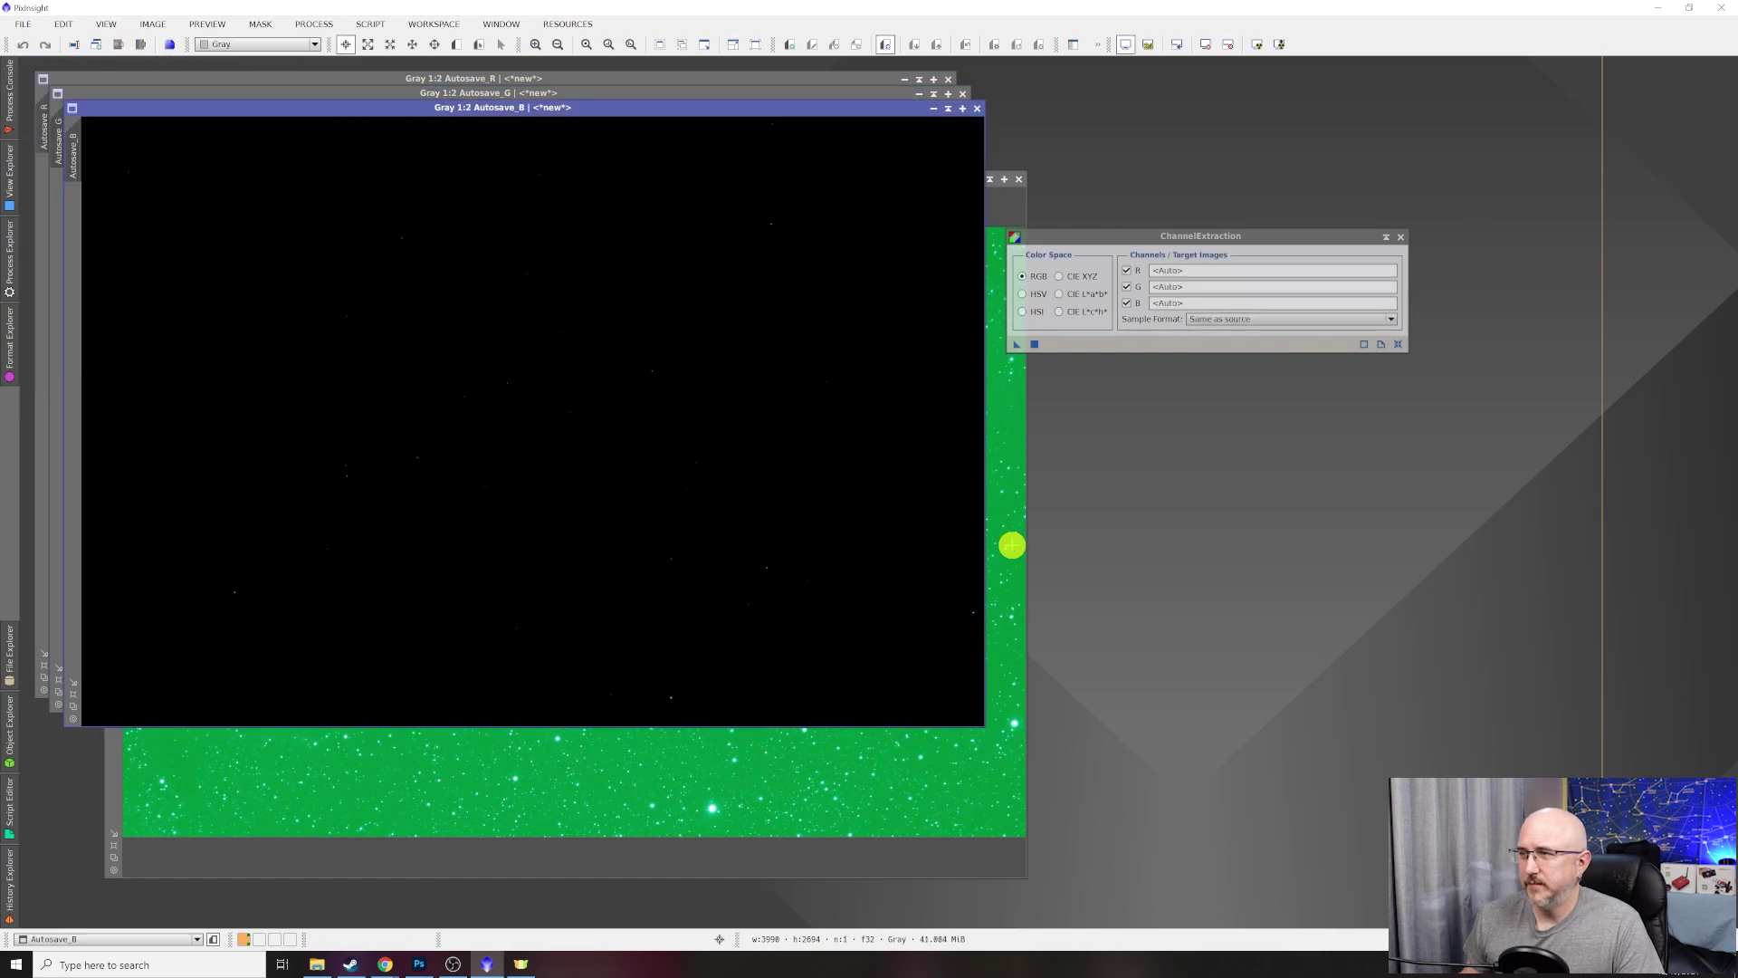
Minimize the original color image and park its icon in the workspace's lower corner.
left_click(993, 221)
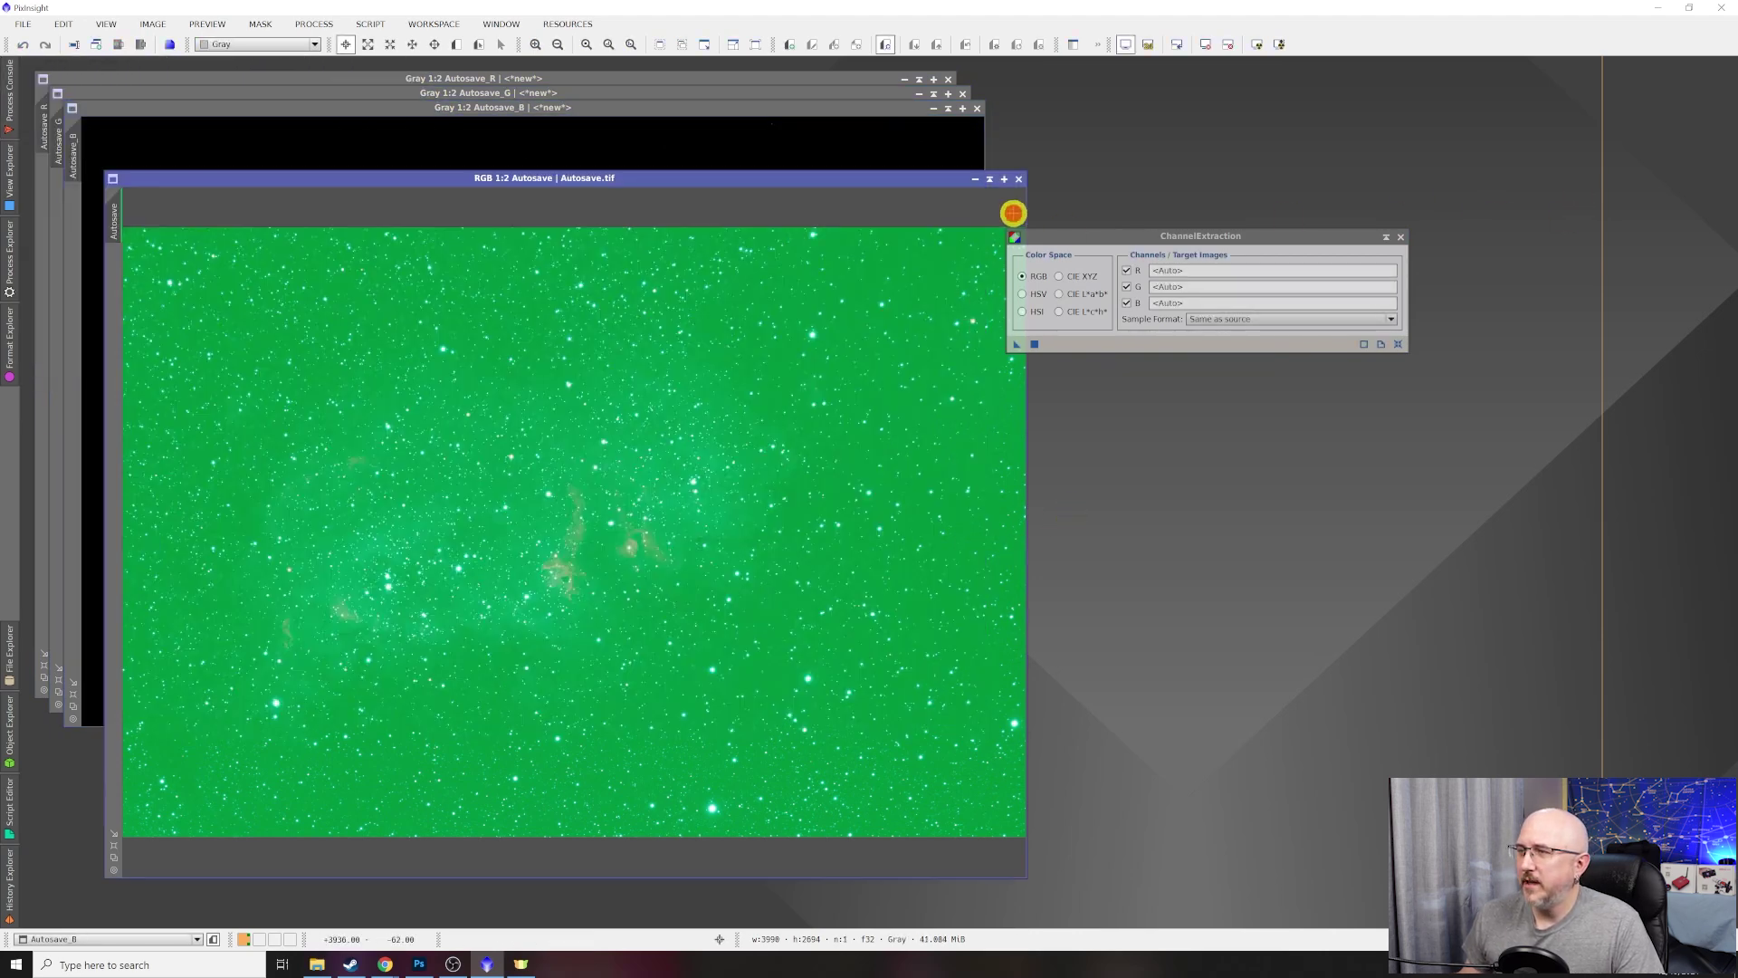
left_click(974, 180)
left_click_drag(575, 529, 40, 922)
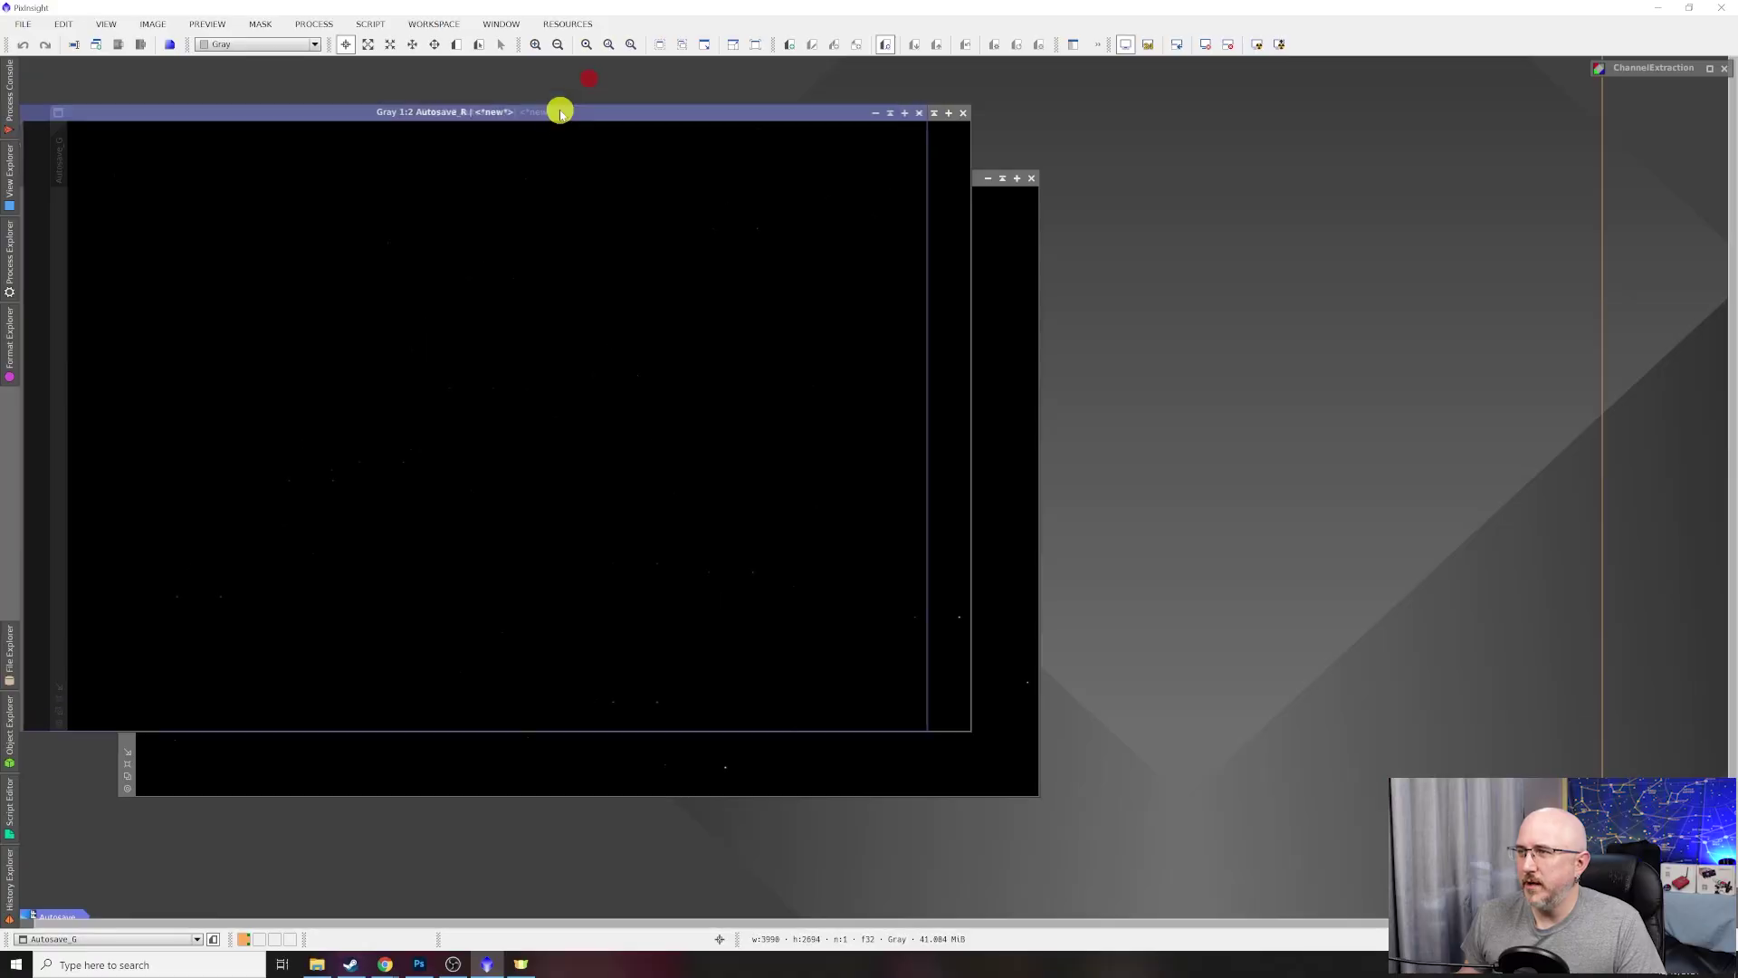
Apply an automatic screen stretch to the red, green and blue channel images.
left_click_drag(559, 109, 605, 218)
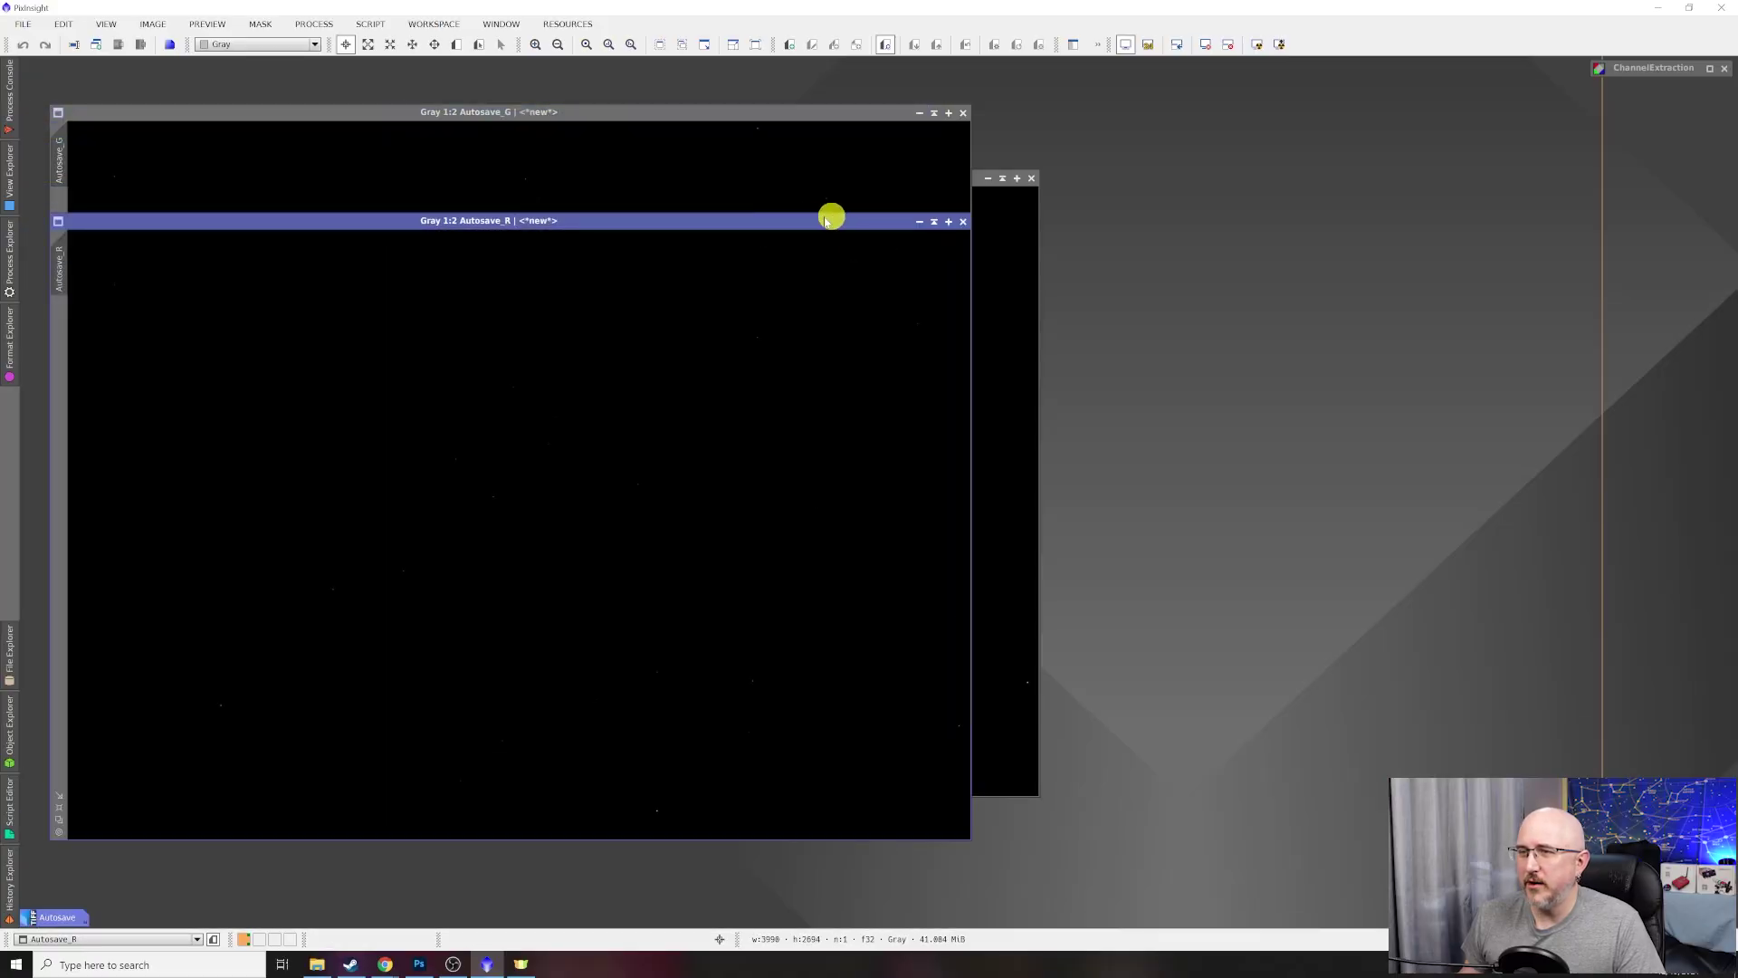
left_click(1257, 45)
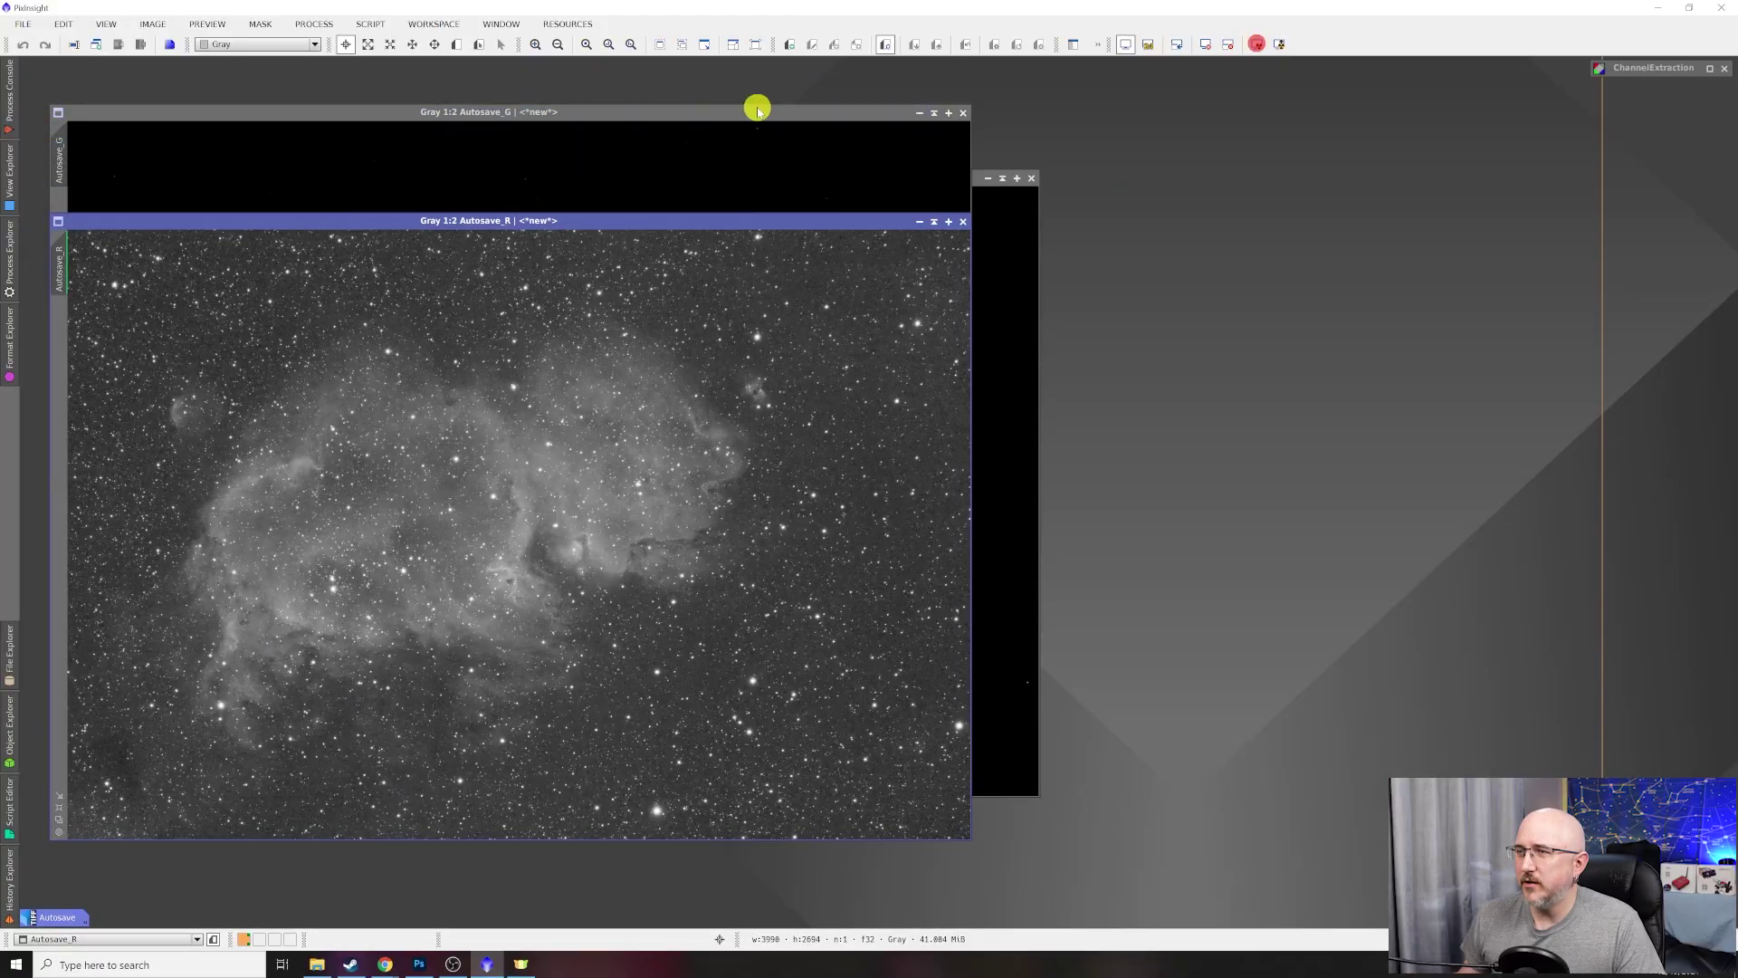
left_click(755, 109)
left_click(1010, 323)
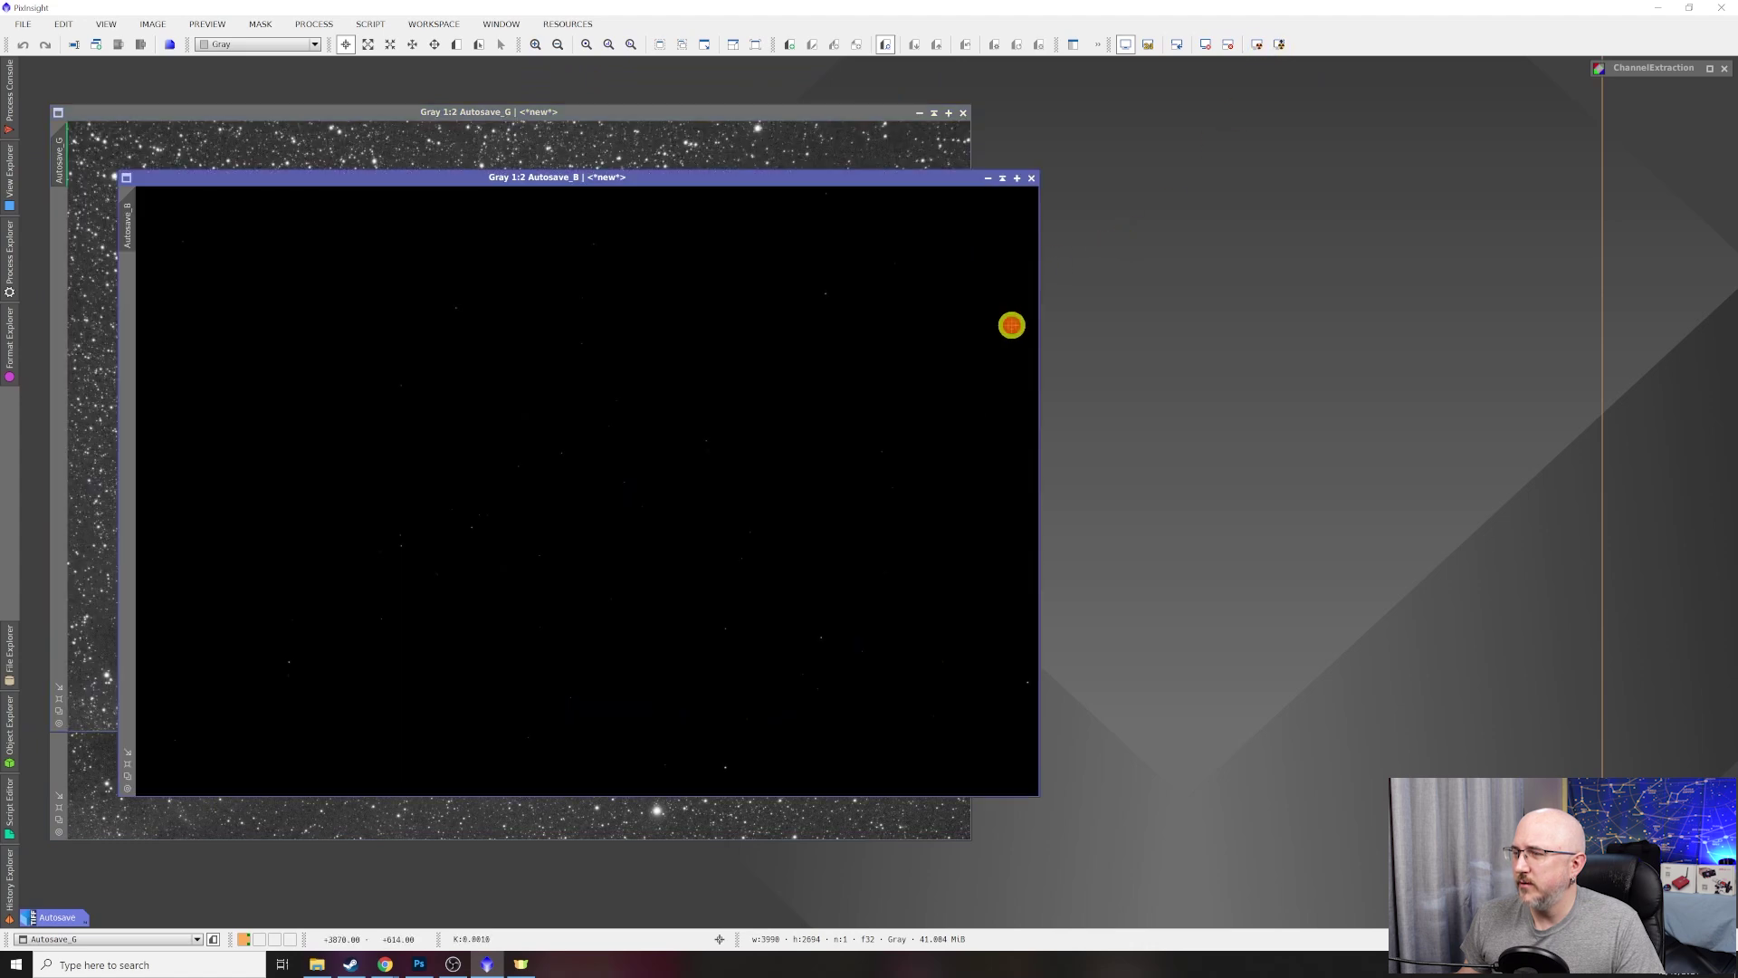
left_click(1258, 46)
Spread out the channel windows, then minimize the green and blue channel images and park their icons above the red one.
left_click_drag(554, 177, 1044, 189)
left_click_drag(679, 111, 977, 130)
left_click(280, 220)
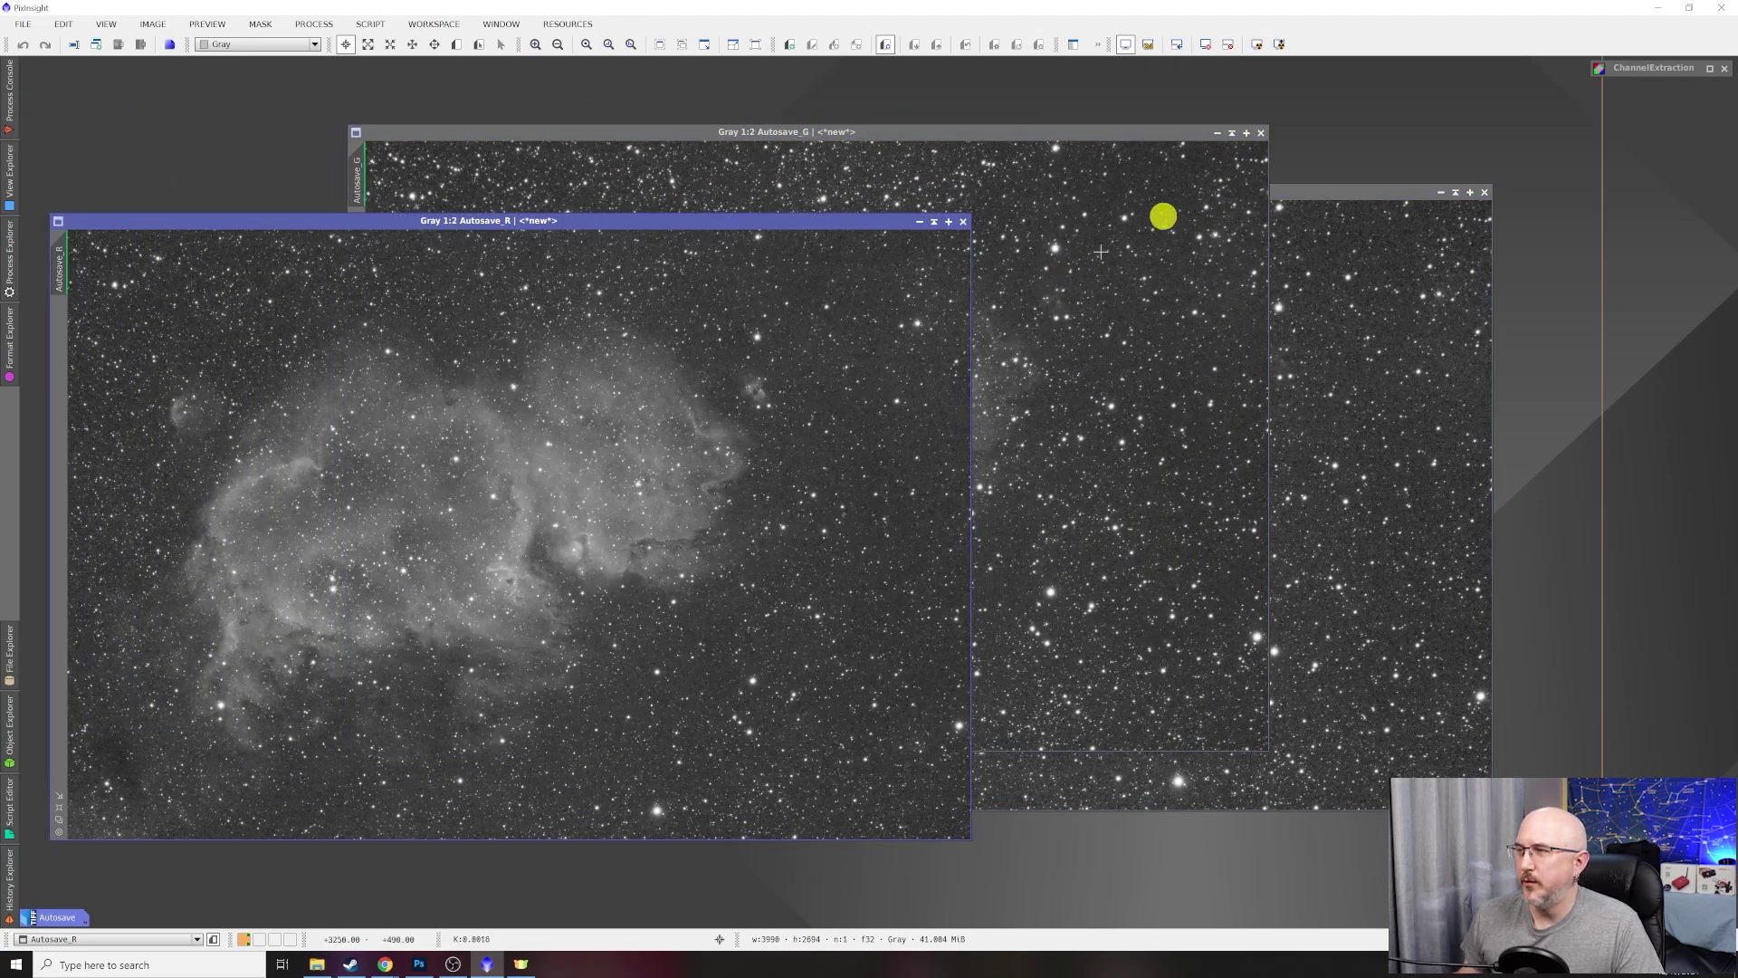
left_click(1215, 134)
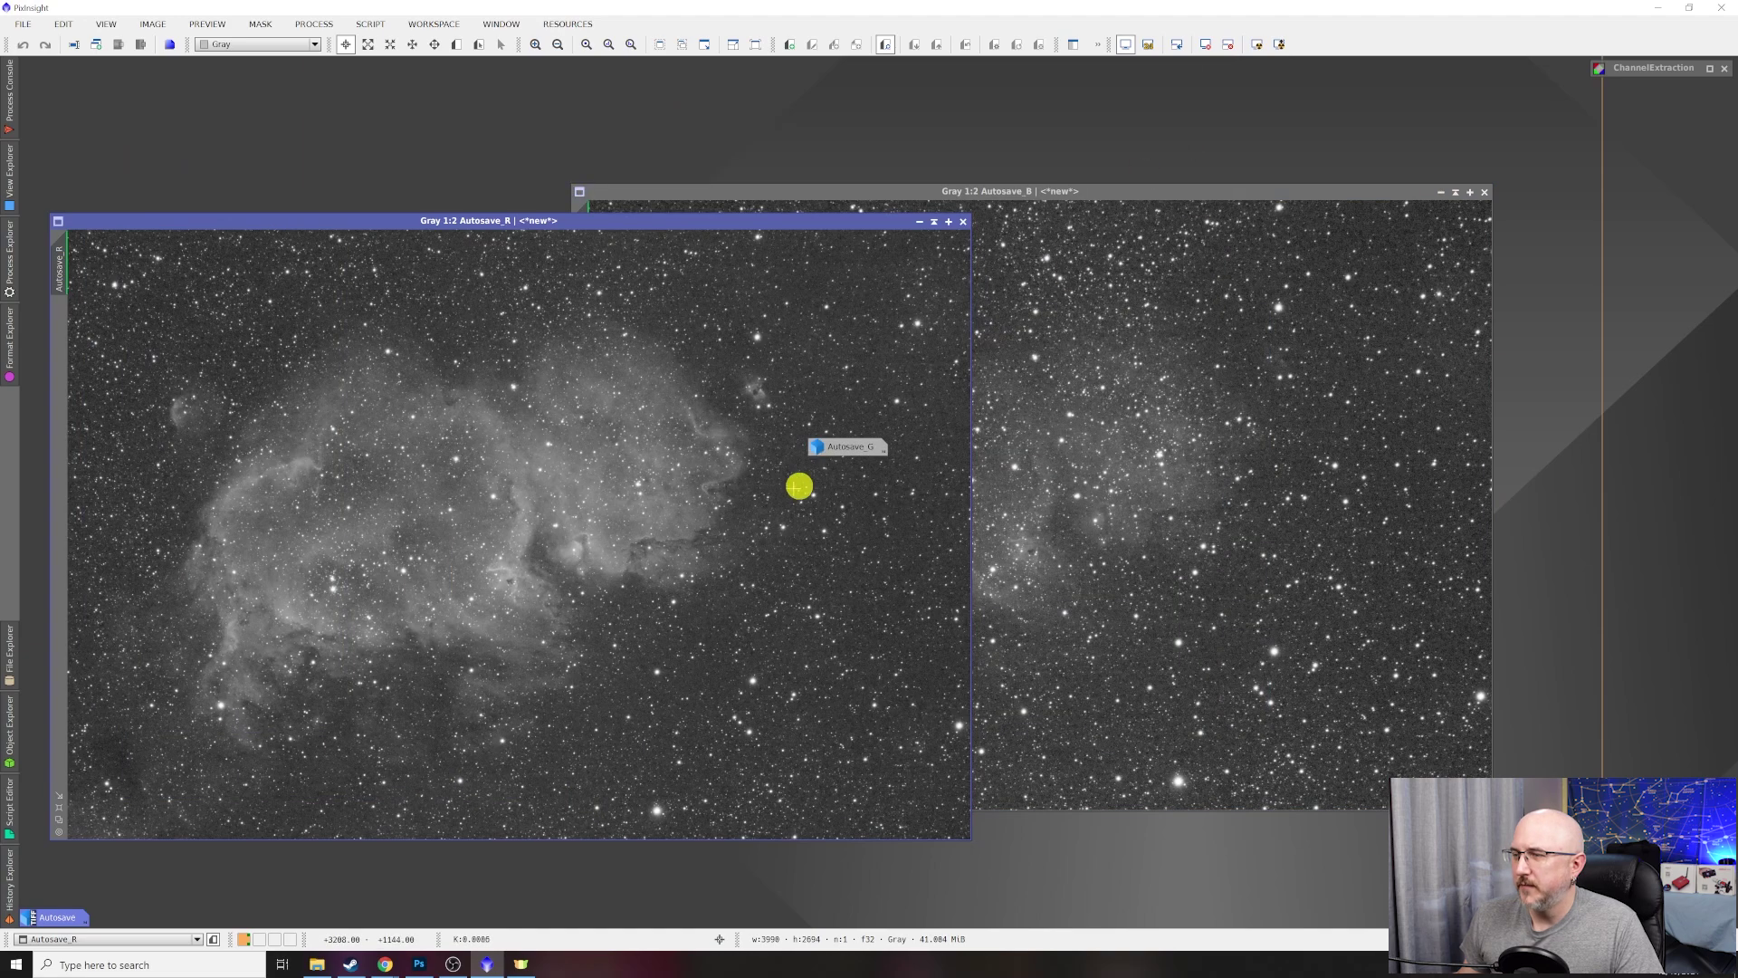
left_click_drag(823, 446, 180, 85)
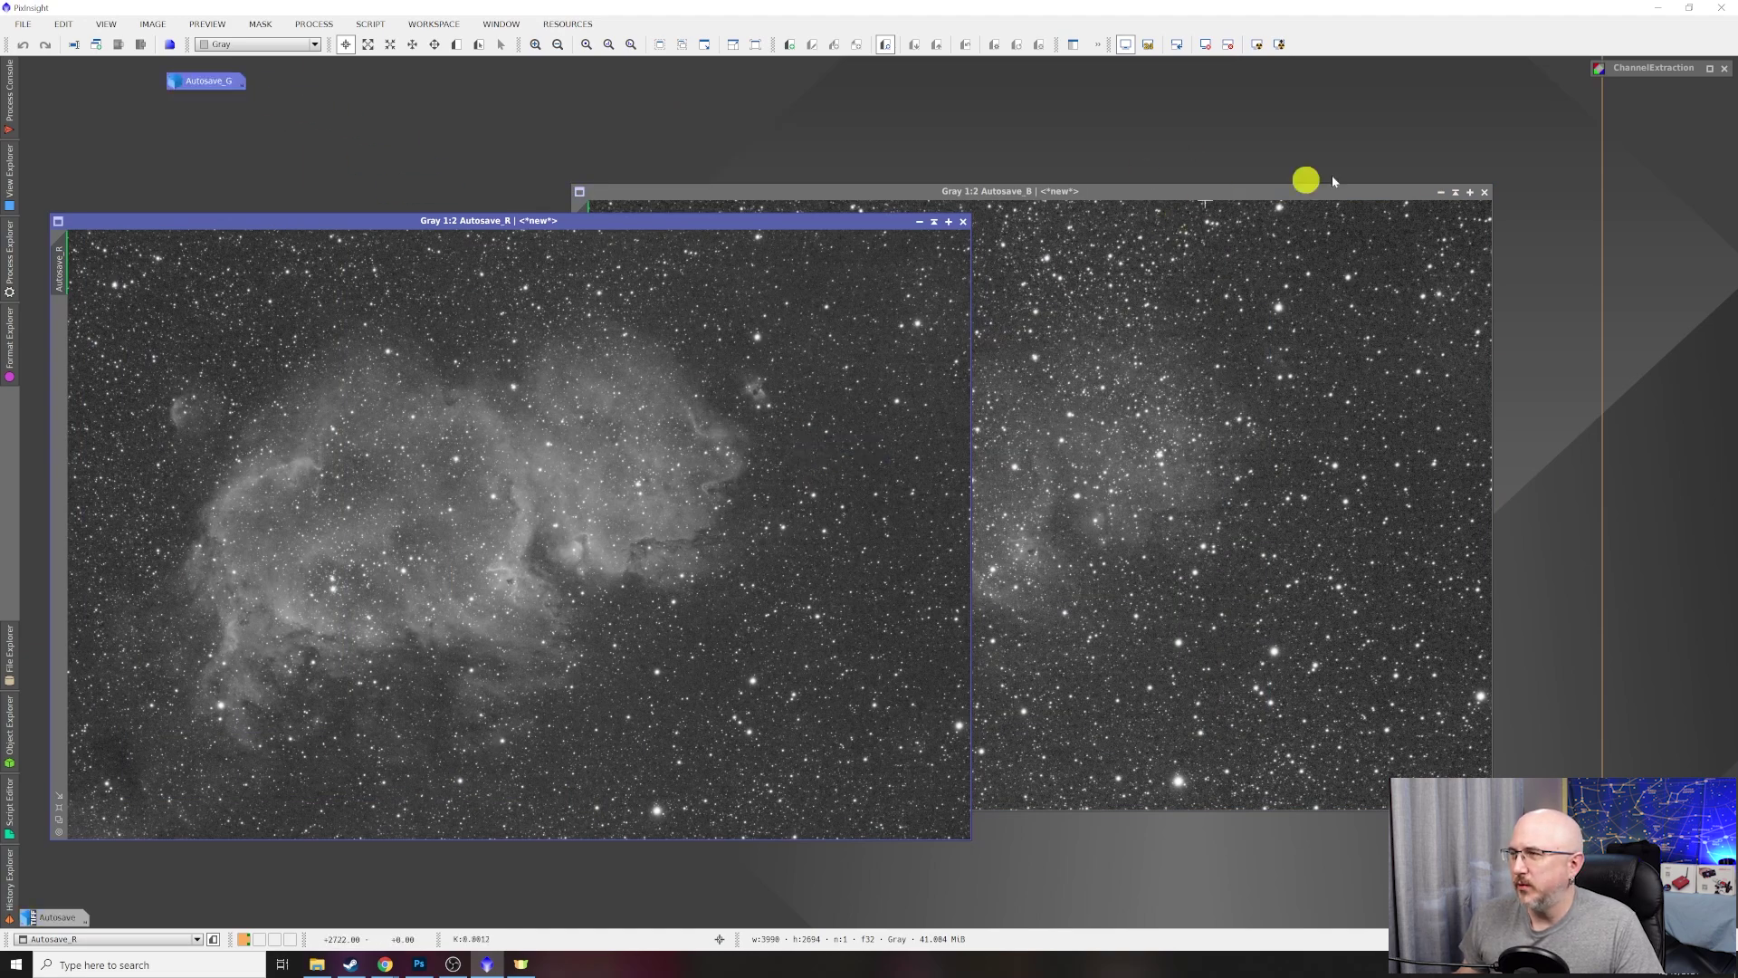
left_click(1440, 192)
left_click_drag(1073, 503, 306, 109)
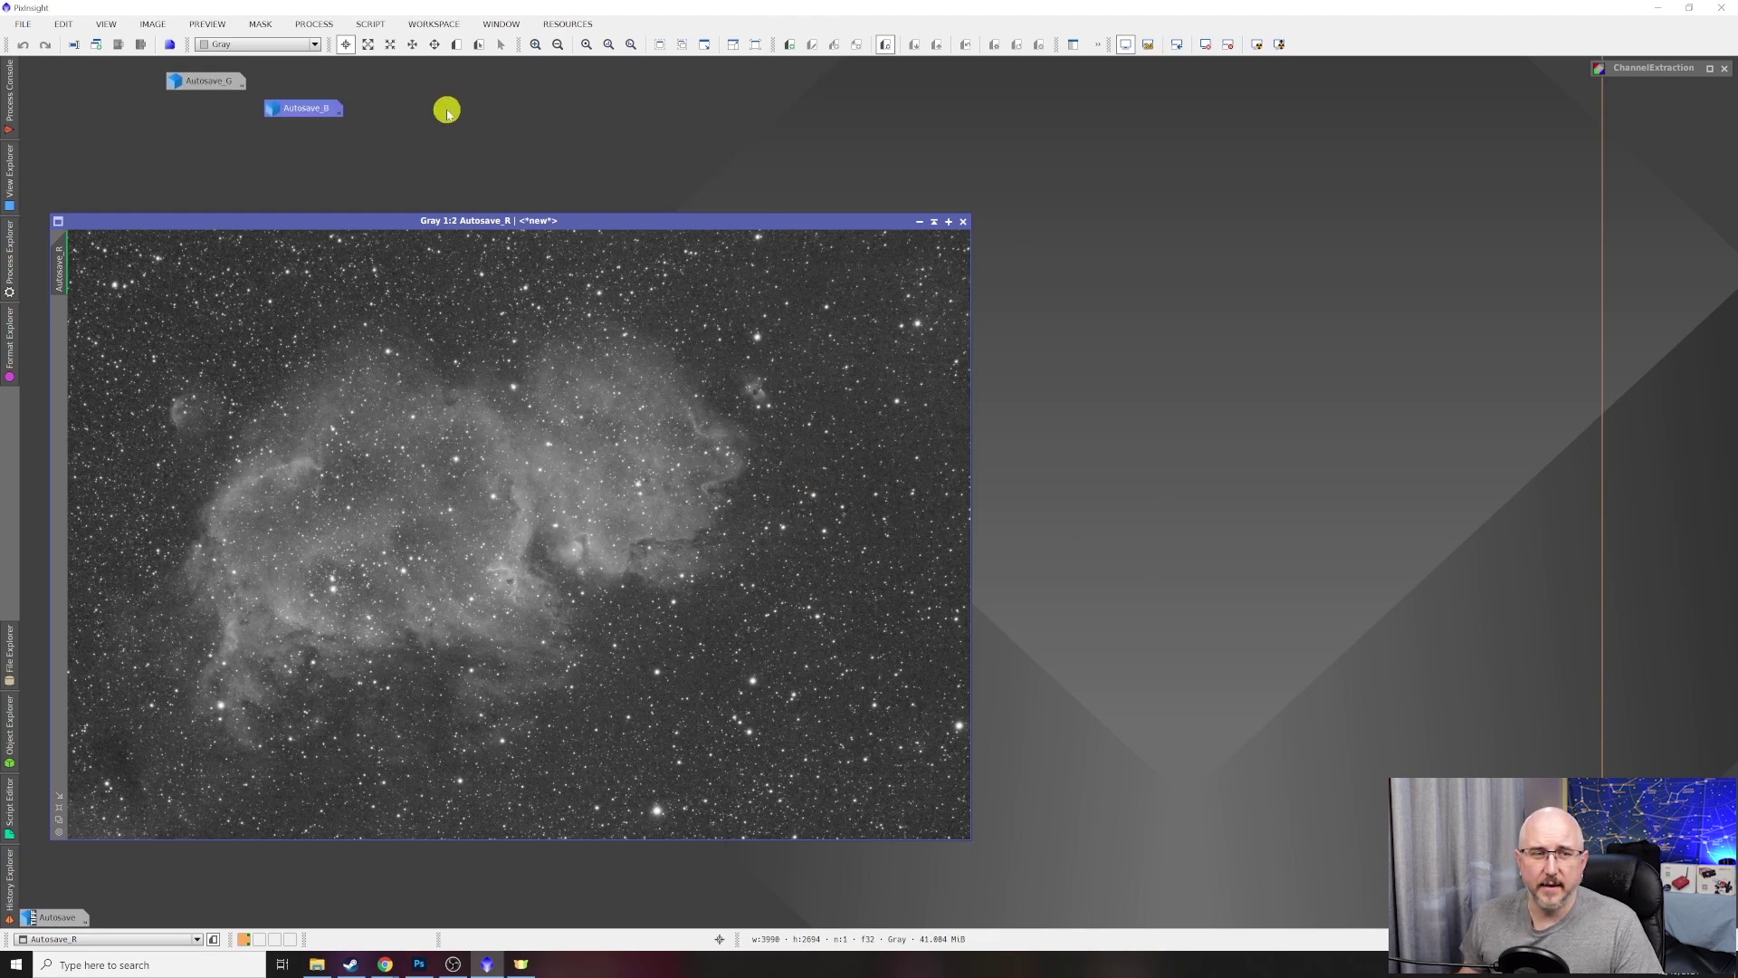
Start DynamicBackgroundExtraction with the red channel image as its target, placing its dialog beside the image.
left_click(304, 25)
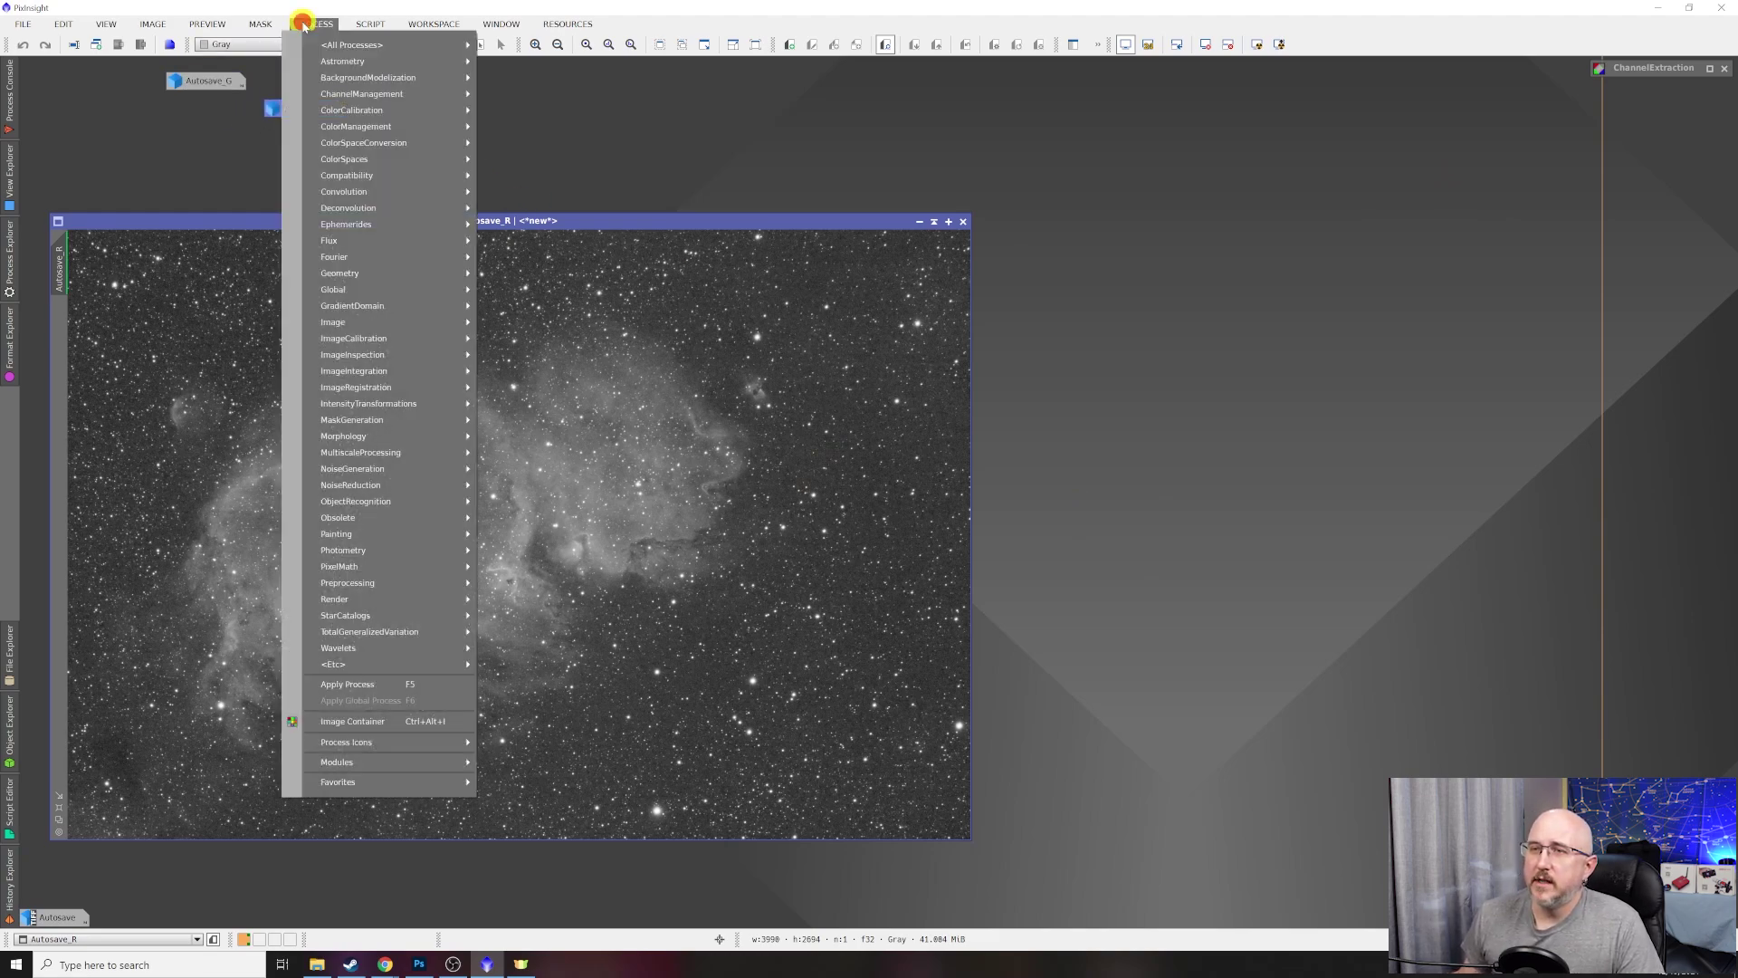
mouse_move(356, 79)
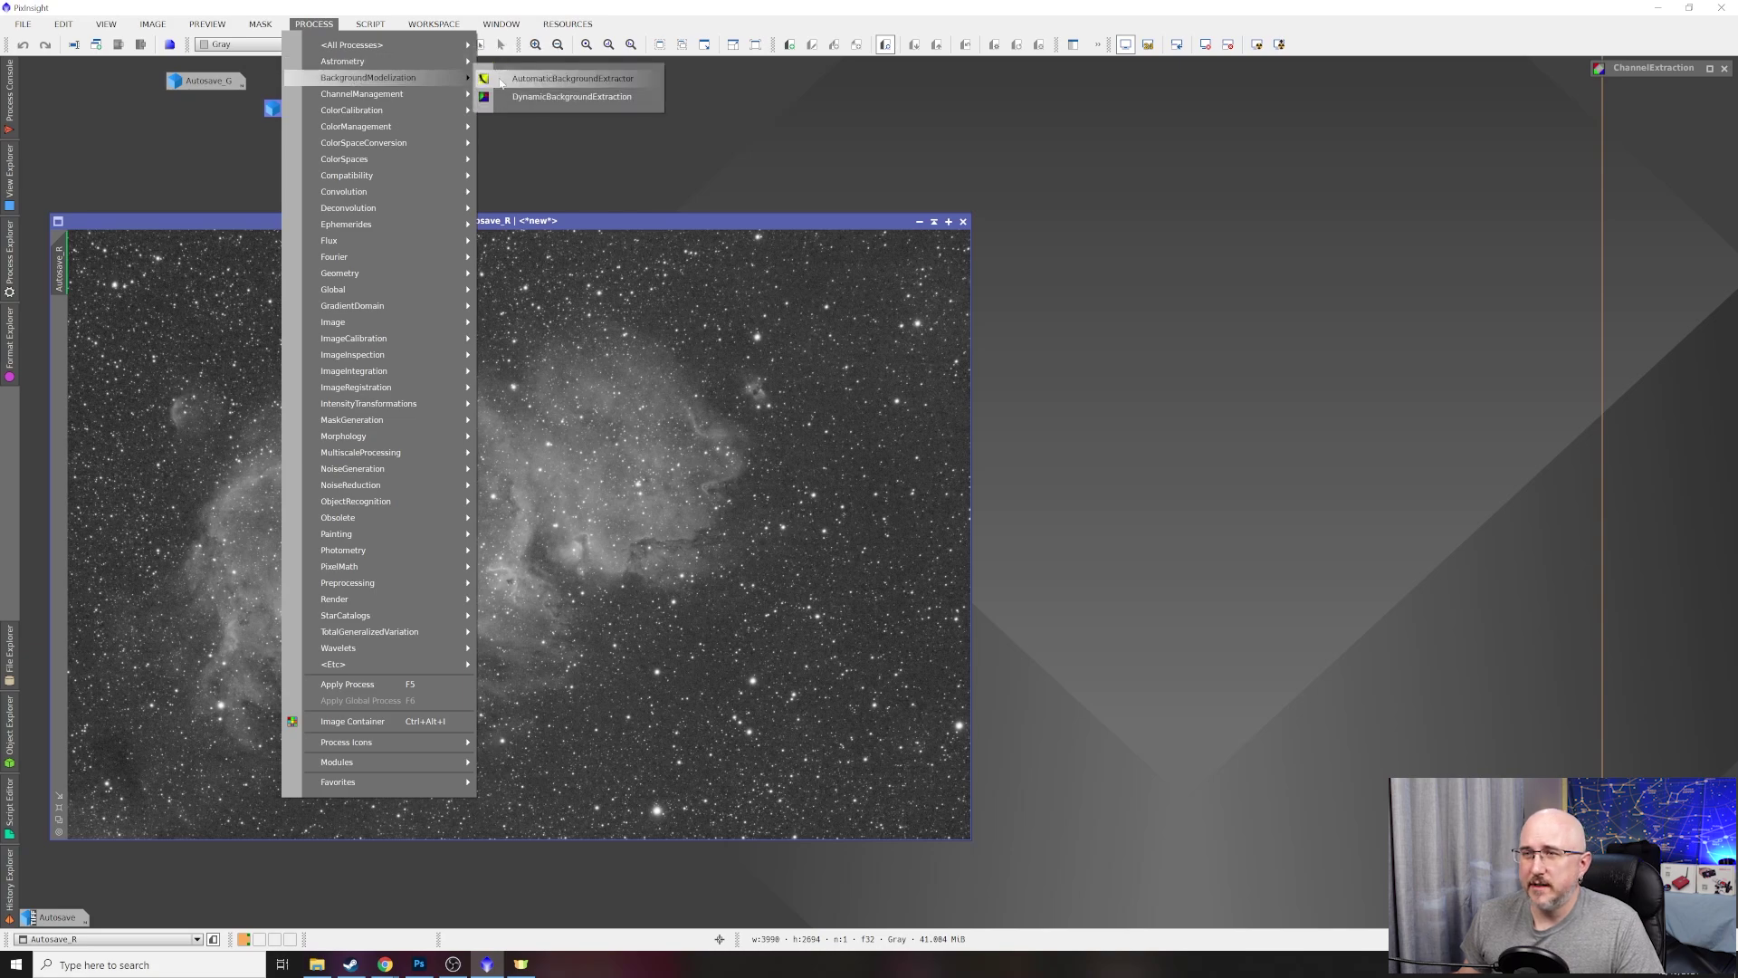
left_click(572, 96)
left_click_drag(801, 220, 817, 187)
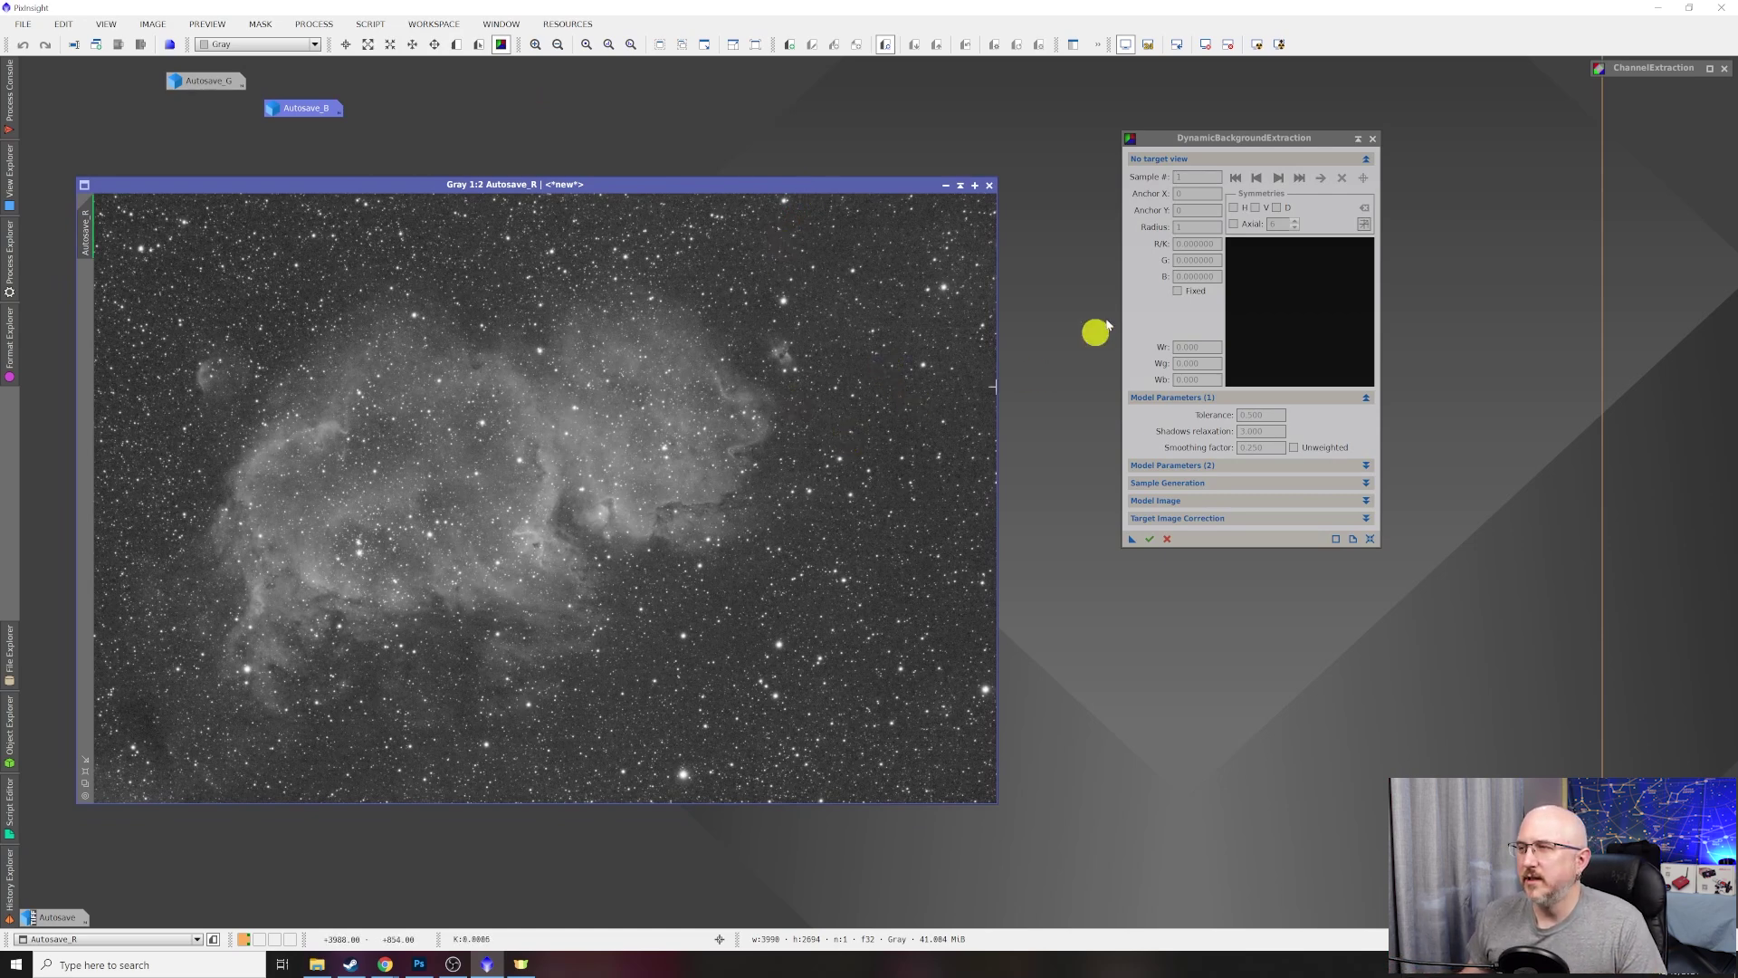
left_click_drag(1171, 136, 1078, 202)
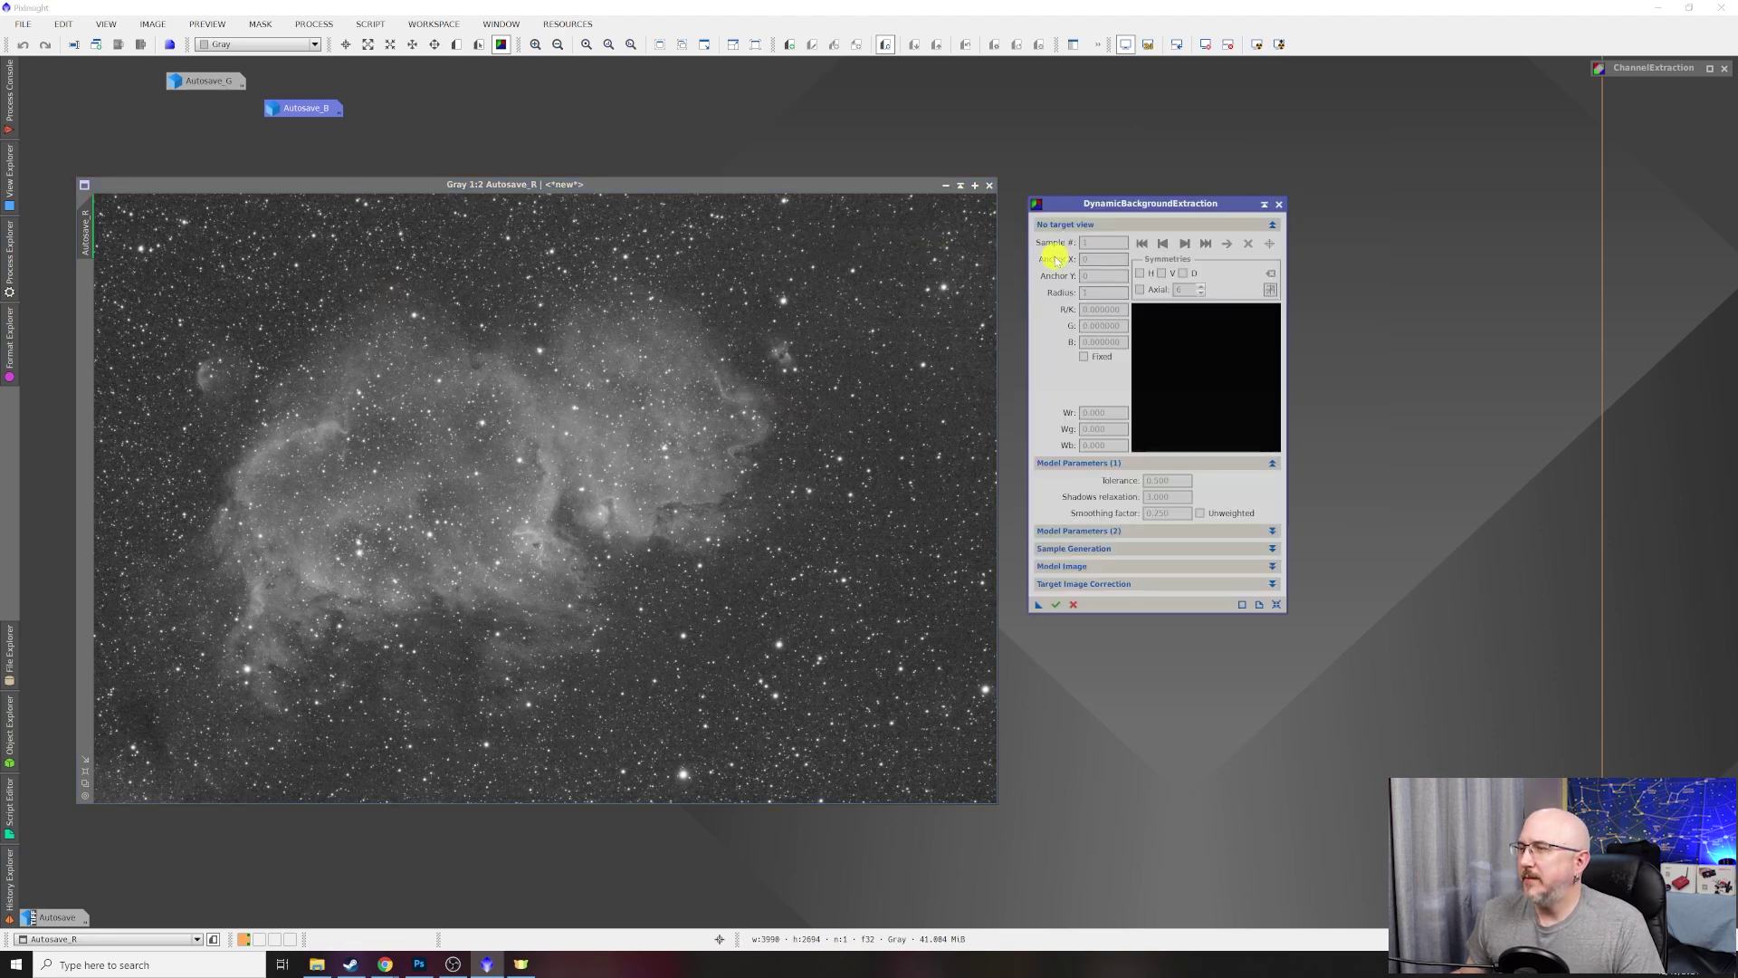
left_click(551, 477)
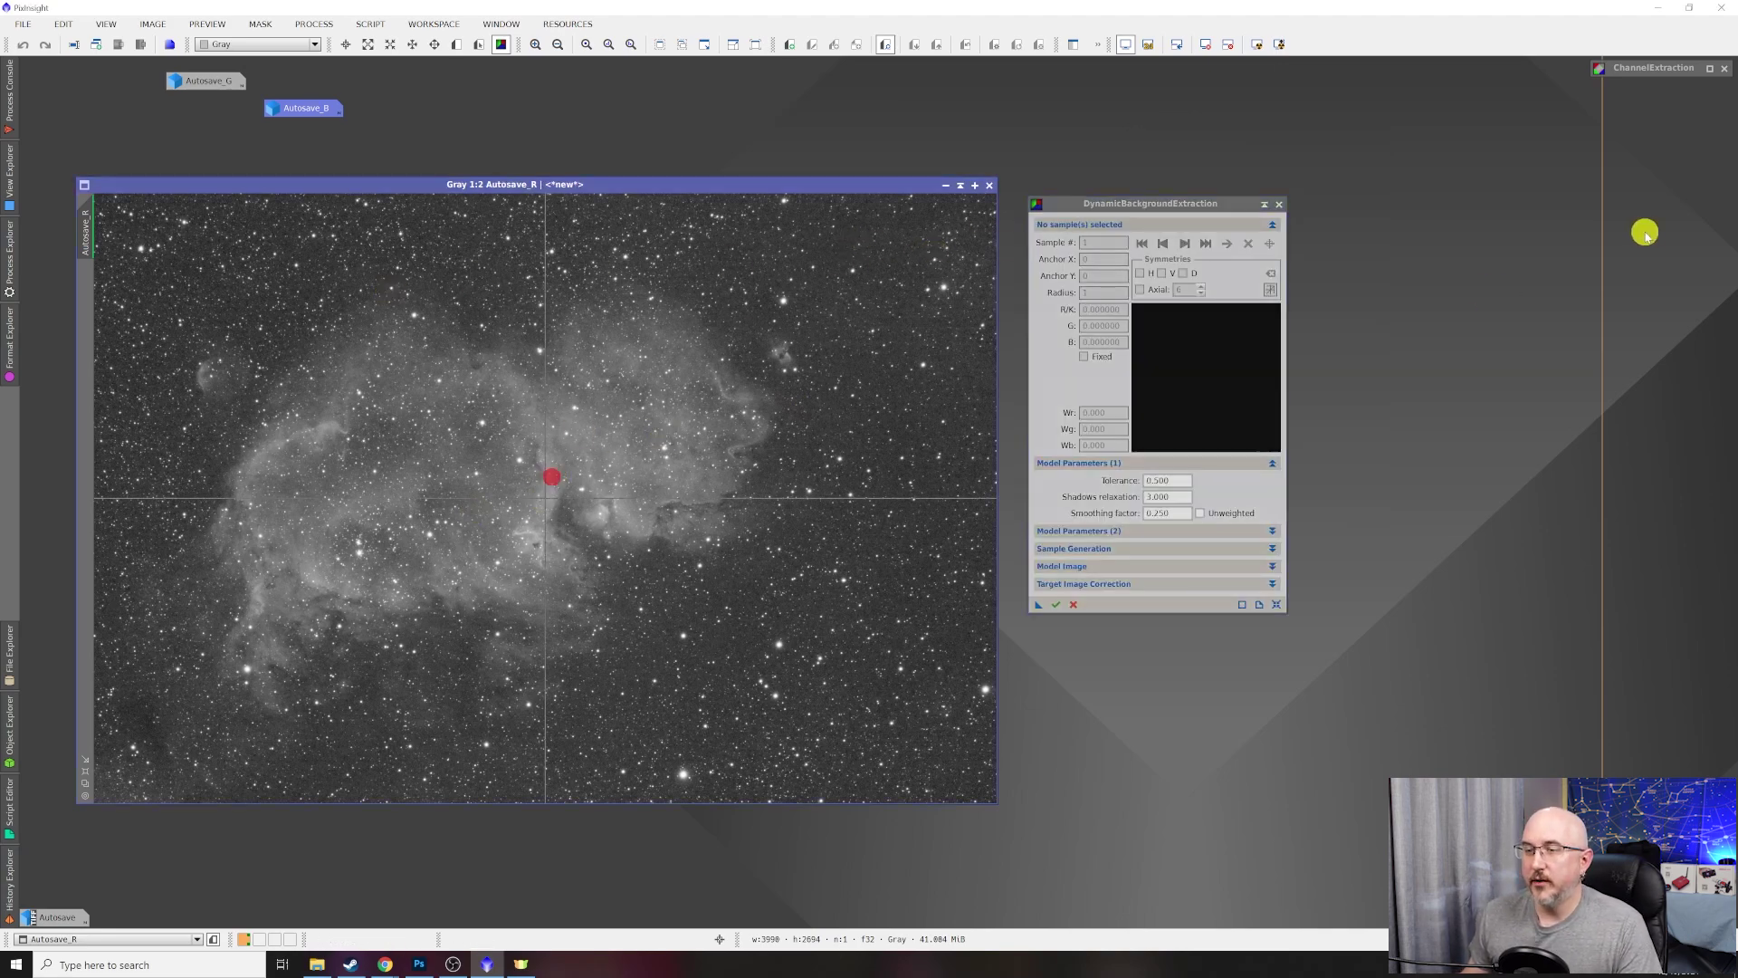
Generate background samples on the red channel image with a default sample radius of 10 and 7 samples per row.
left_click(1273, 465)
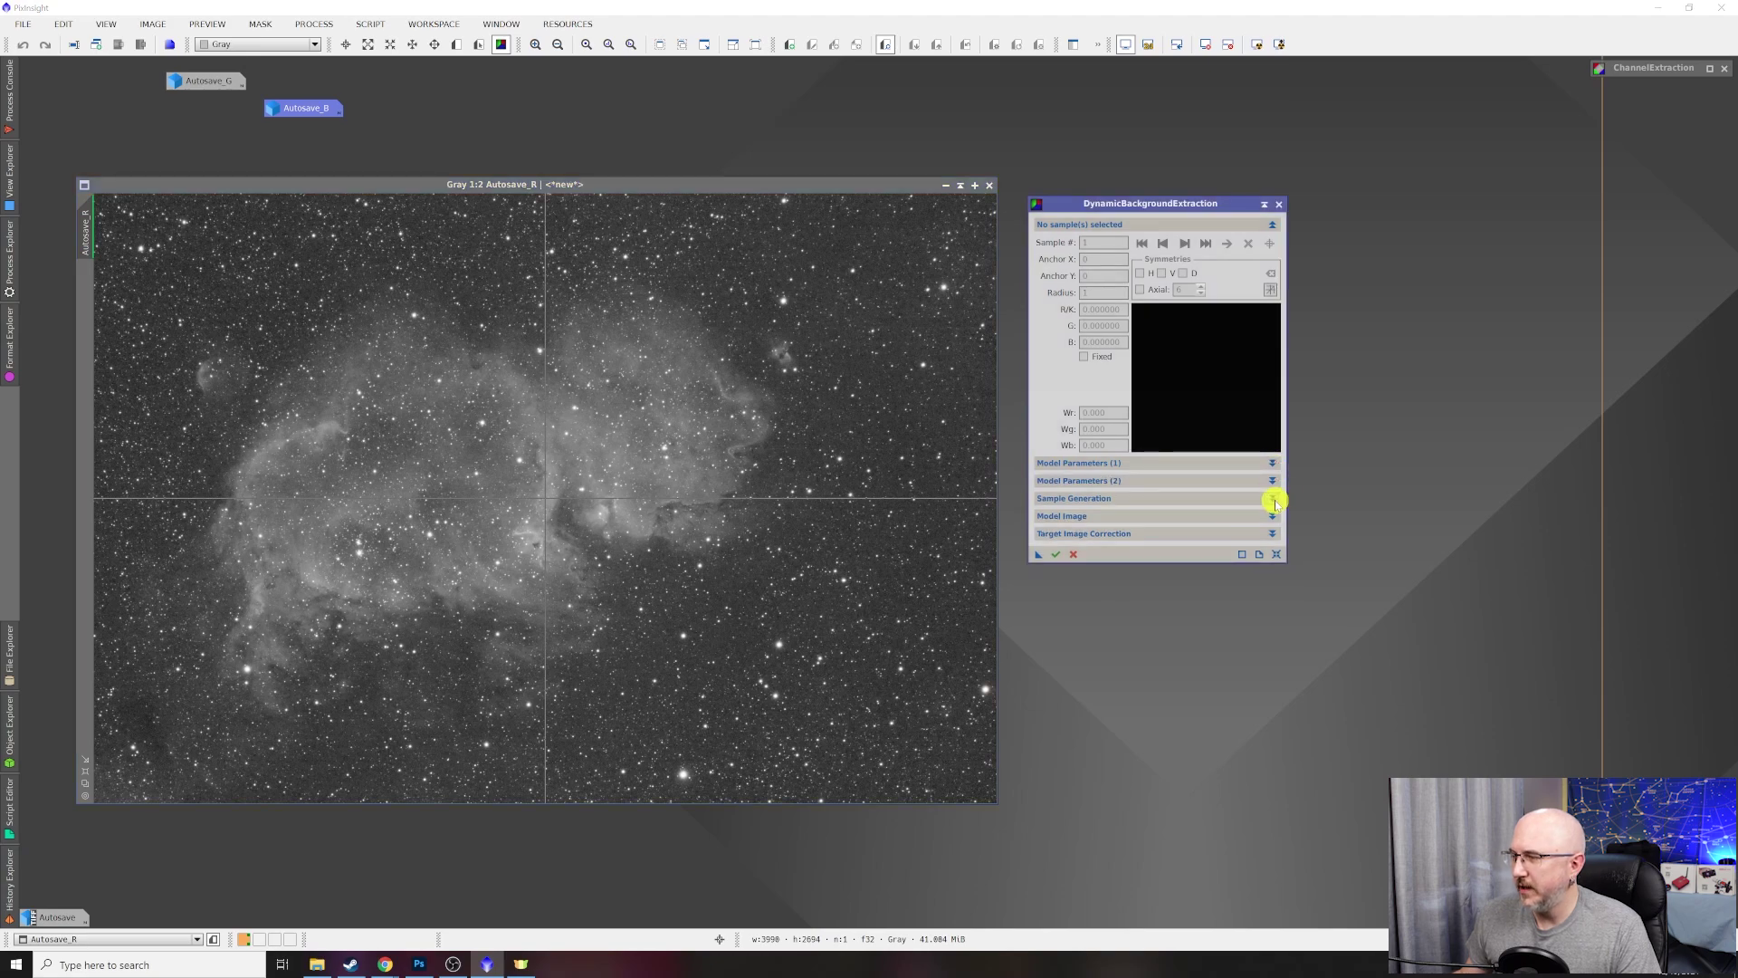
left_click(1274, 499)
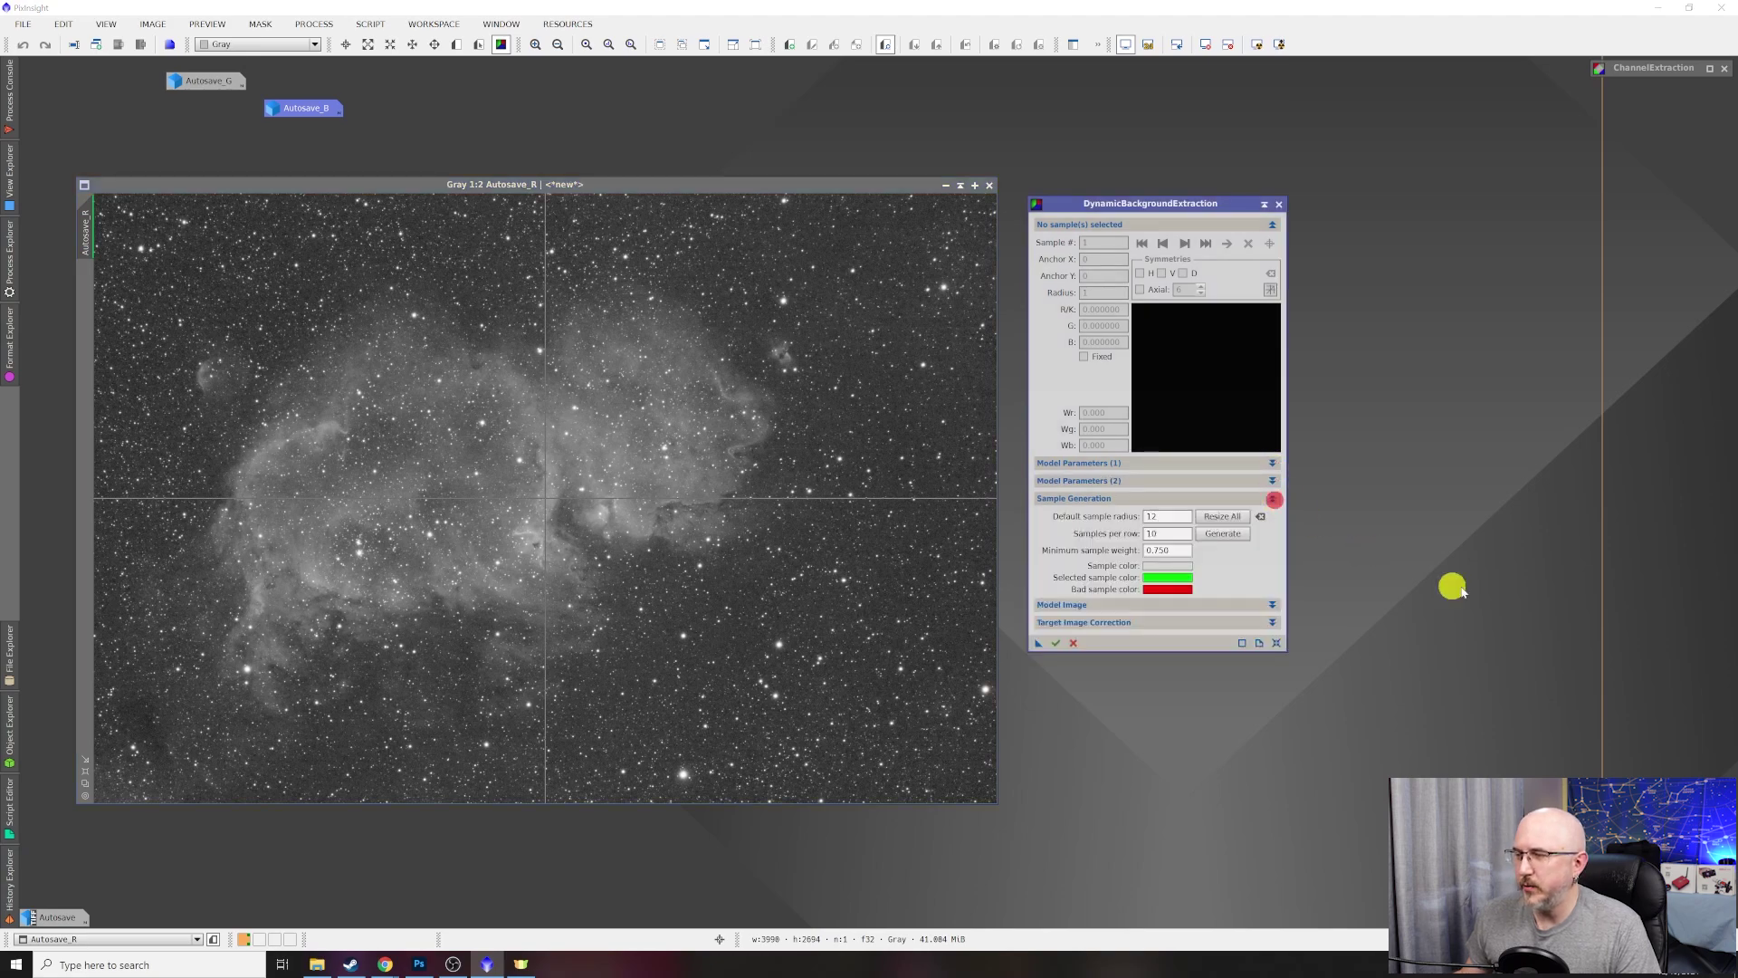
left_click(1278, 645)
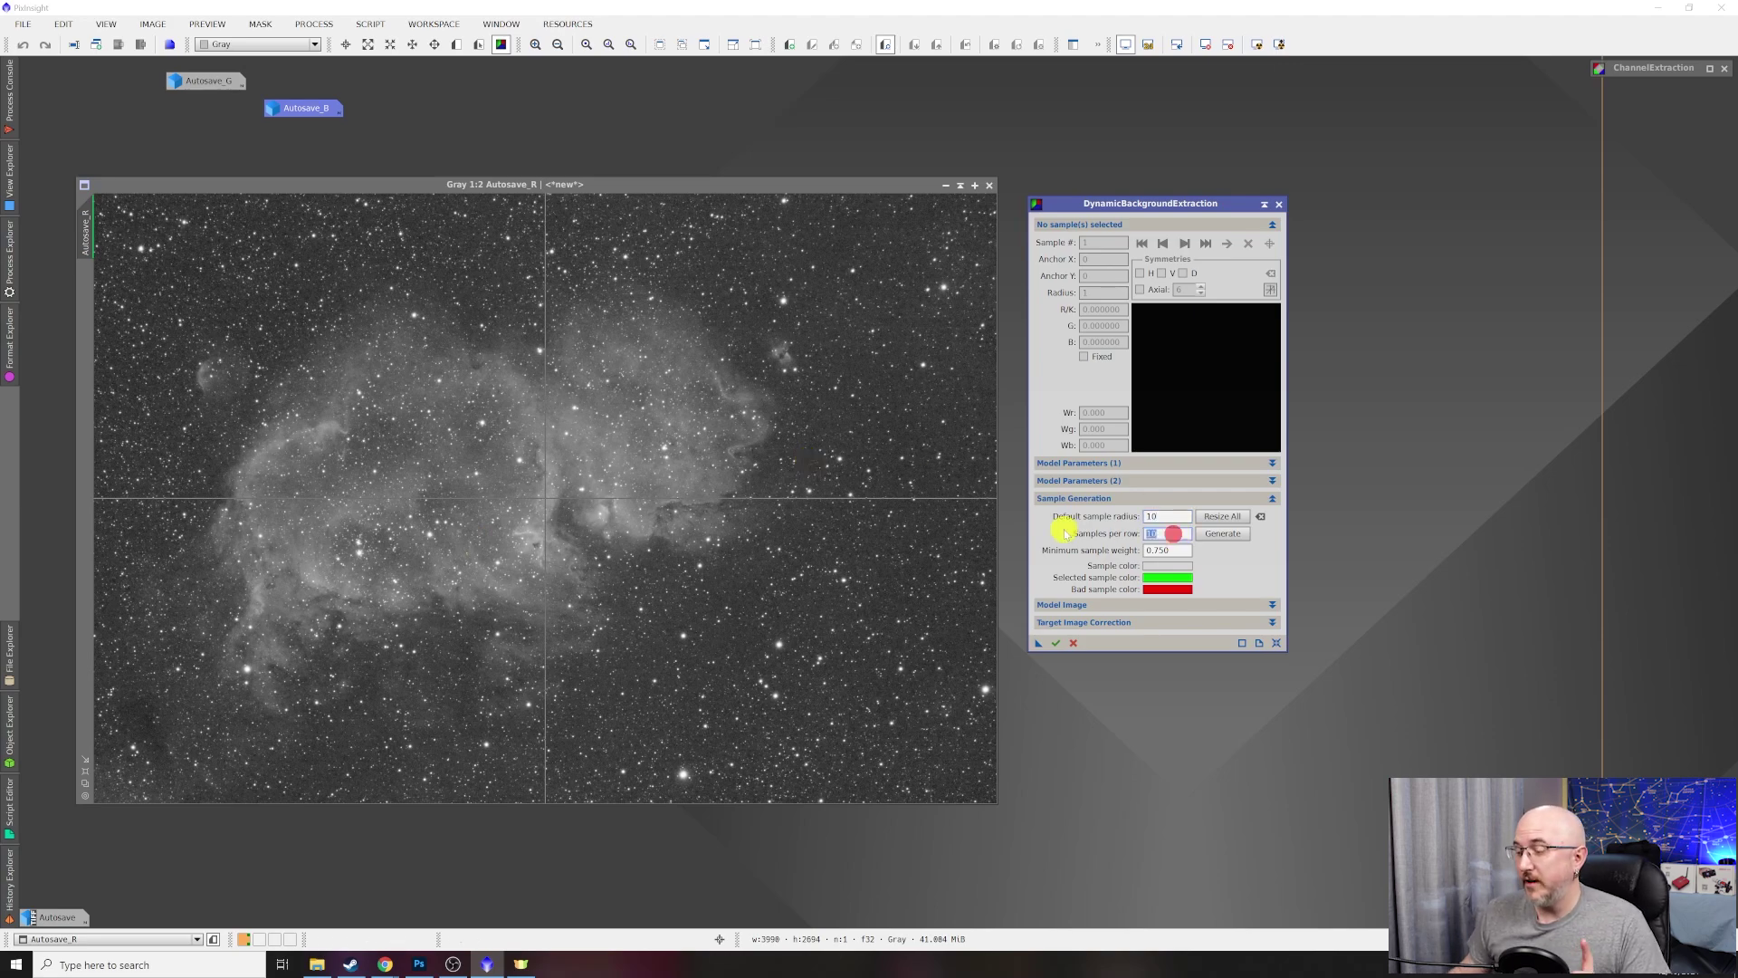
type("7")
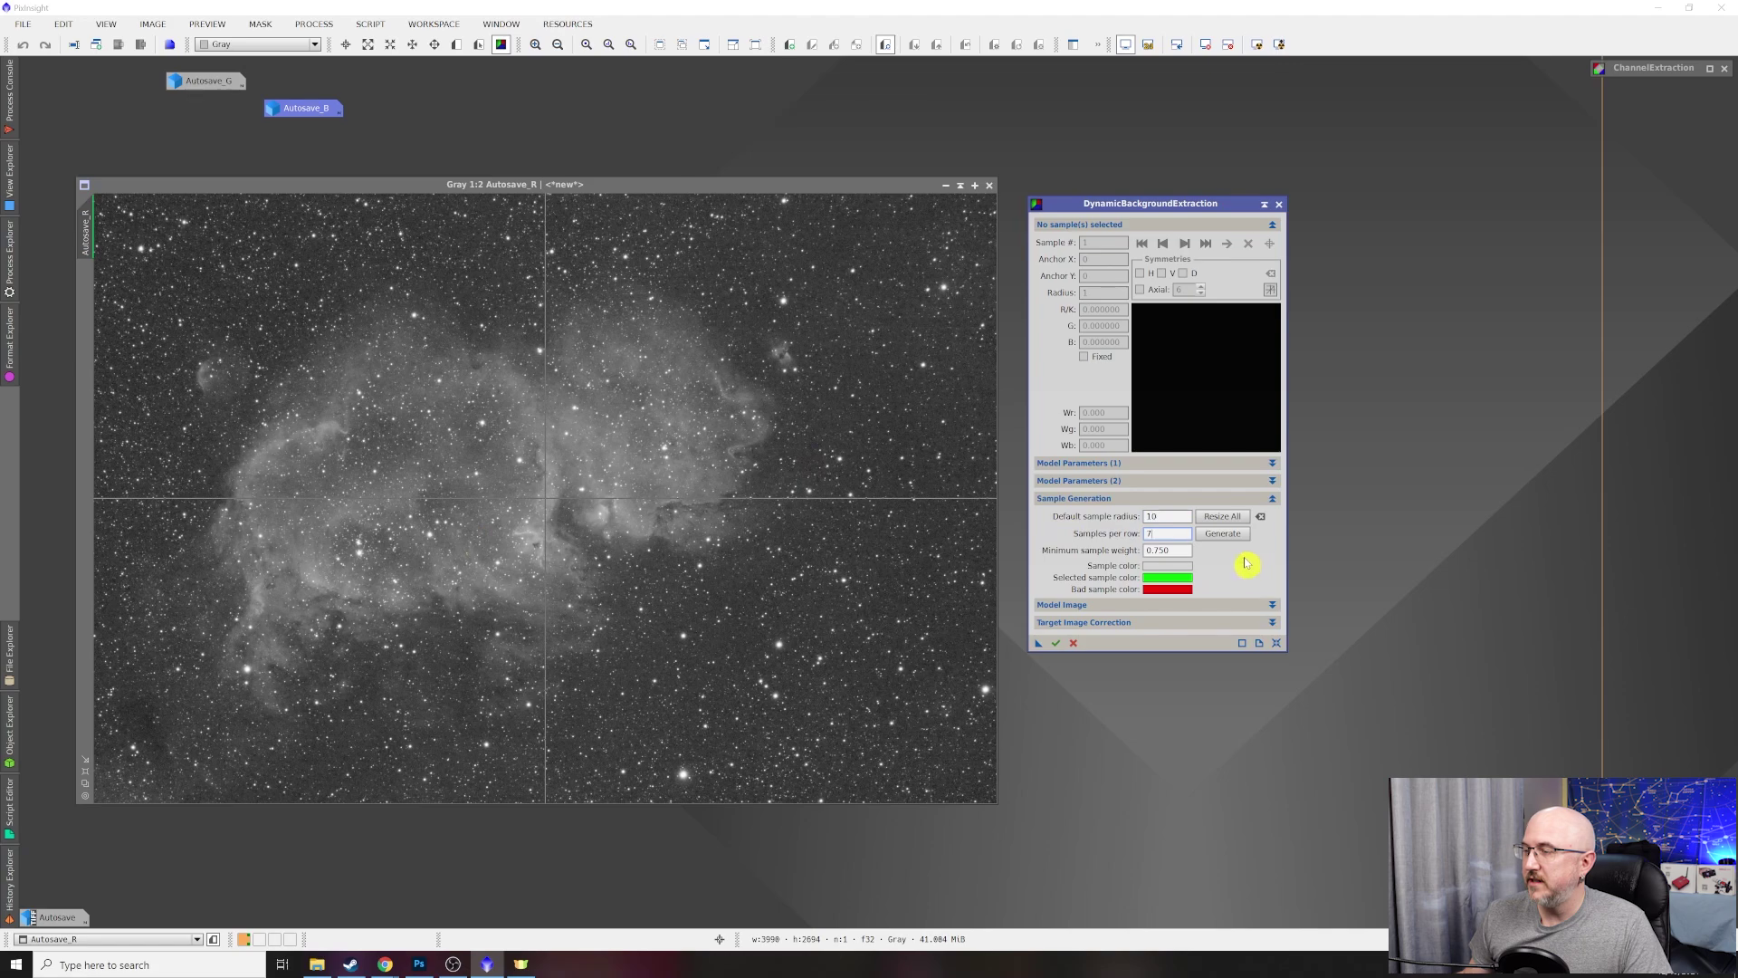
left_click(1224, 536)
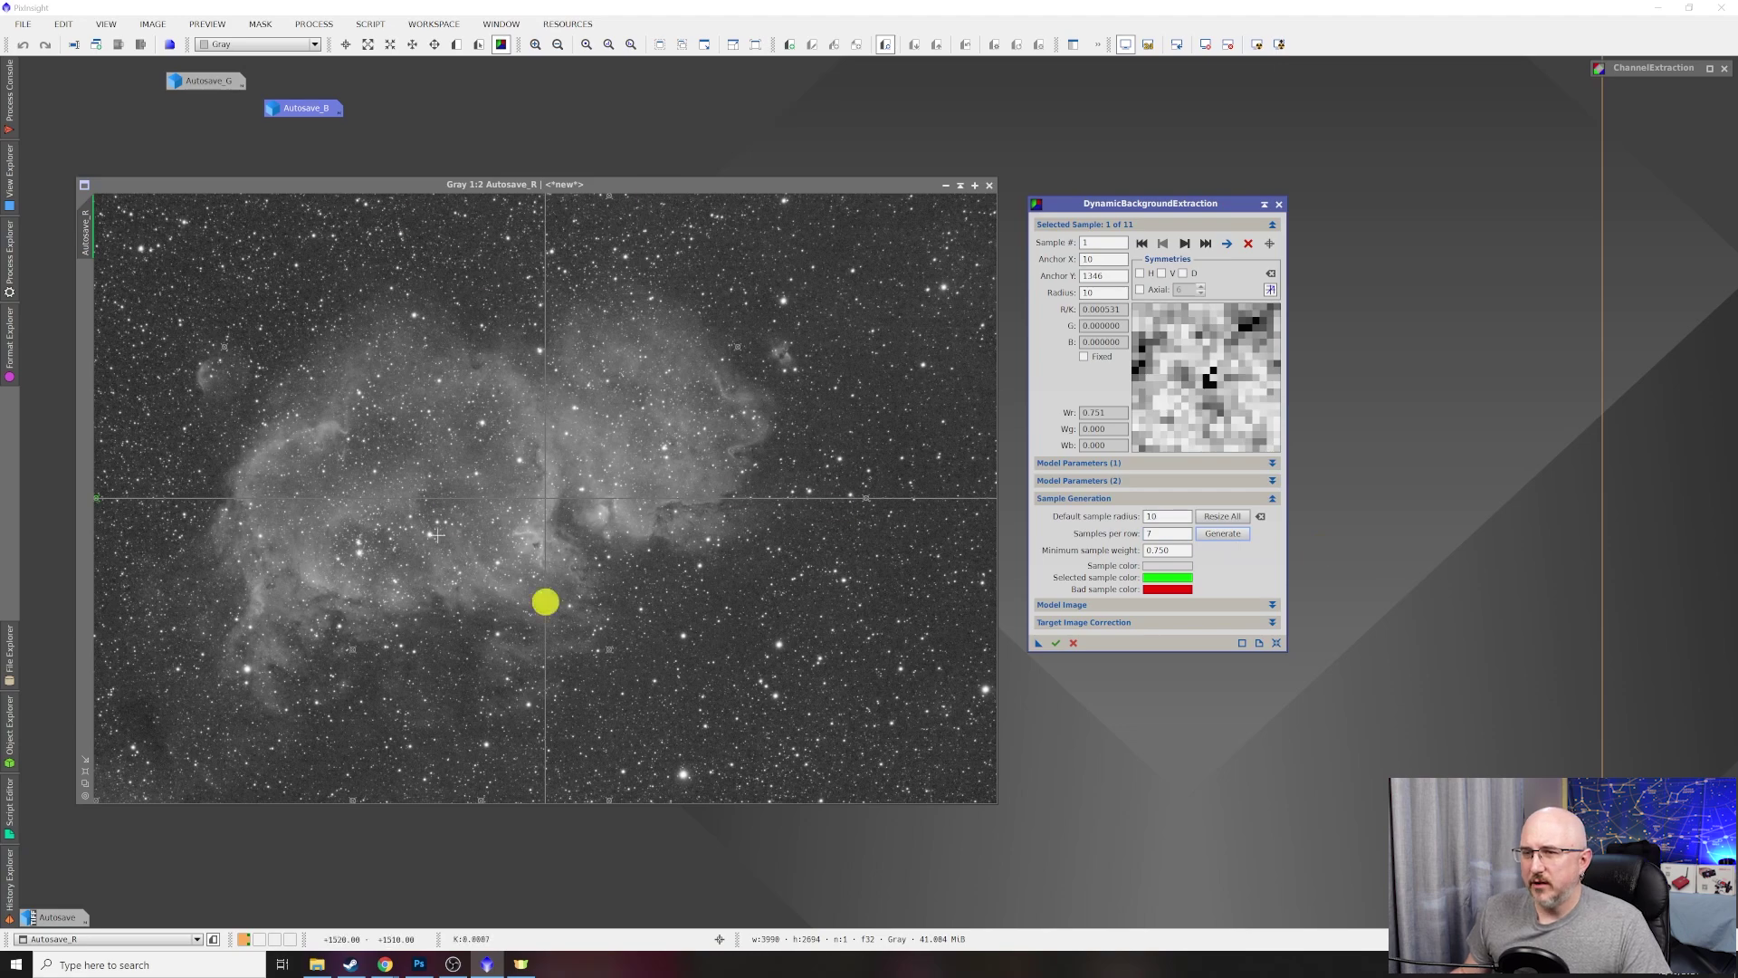
Set the sample color for background samples to yellow, with red 255, green 255 and blue 0.
left_click(1153, 567)
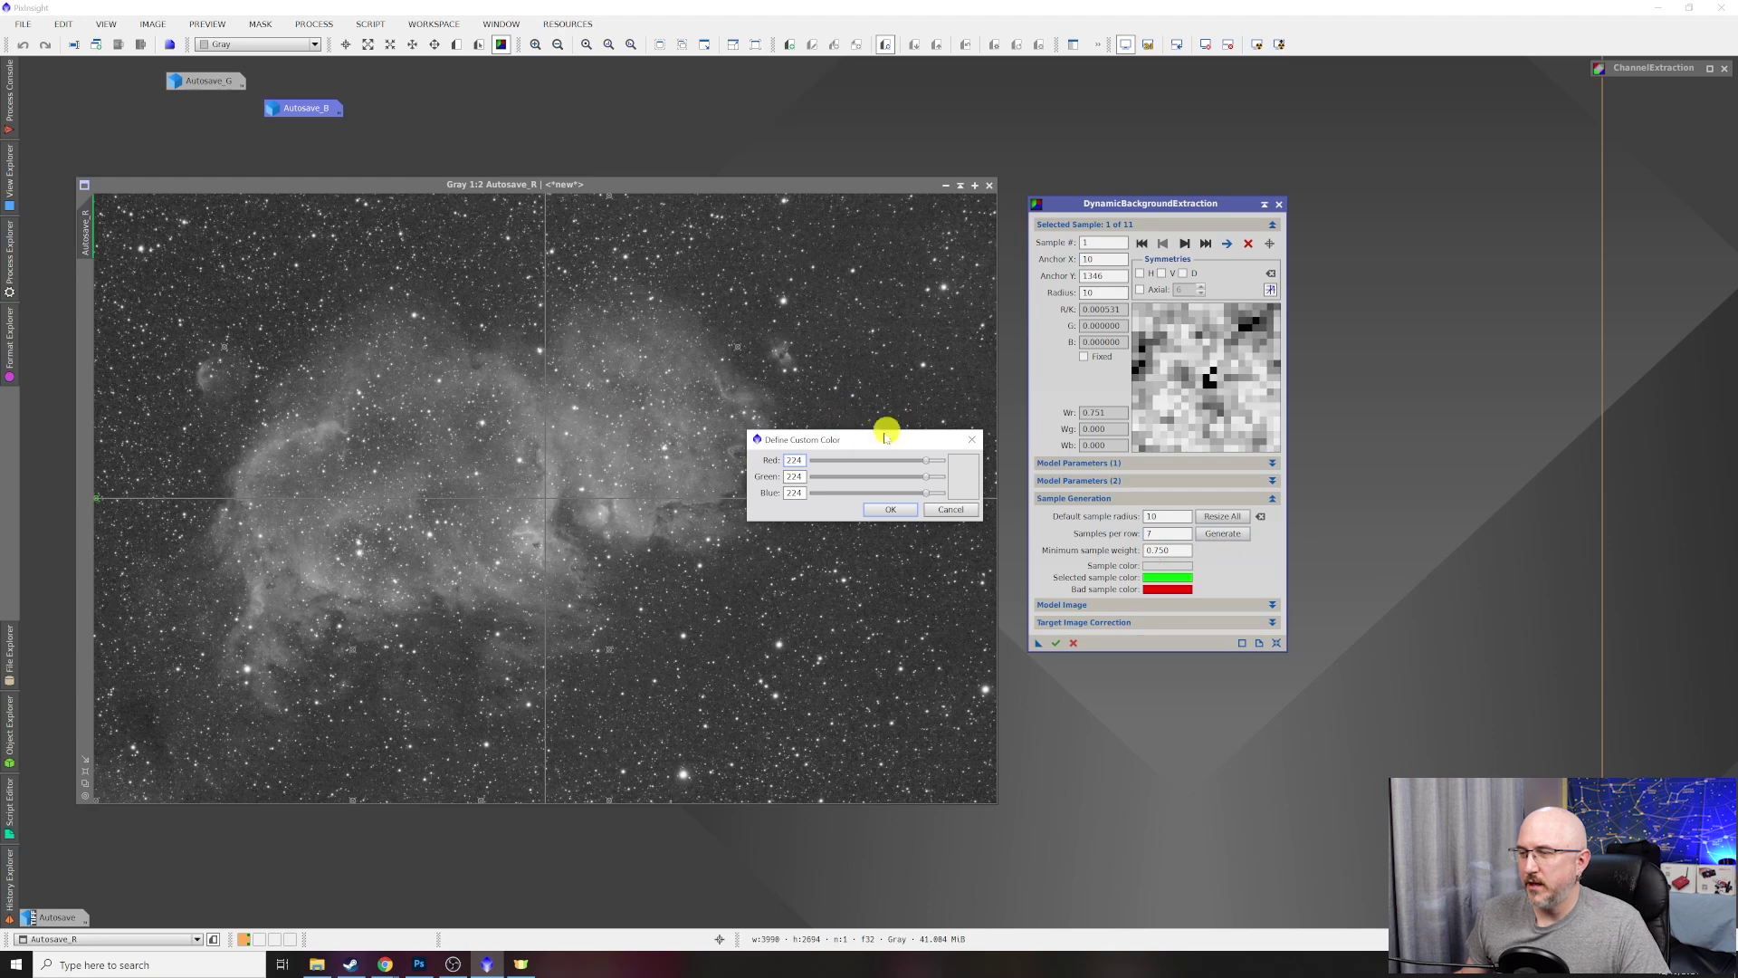
left_click_drag(926, 477, 725, 489)
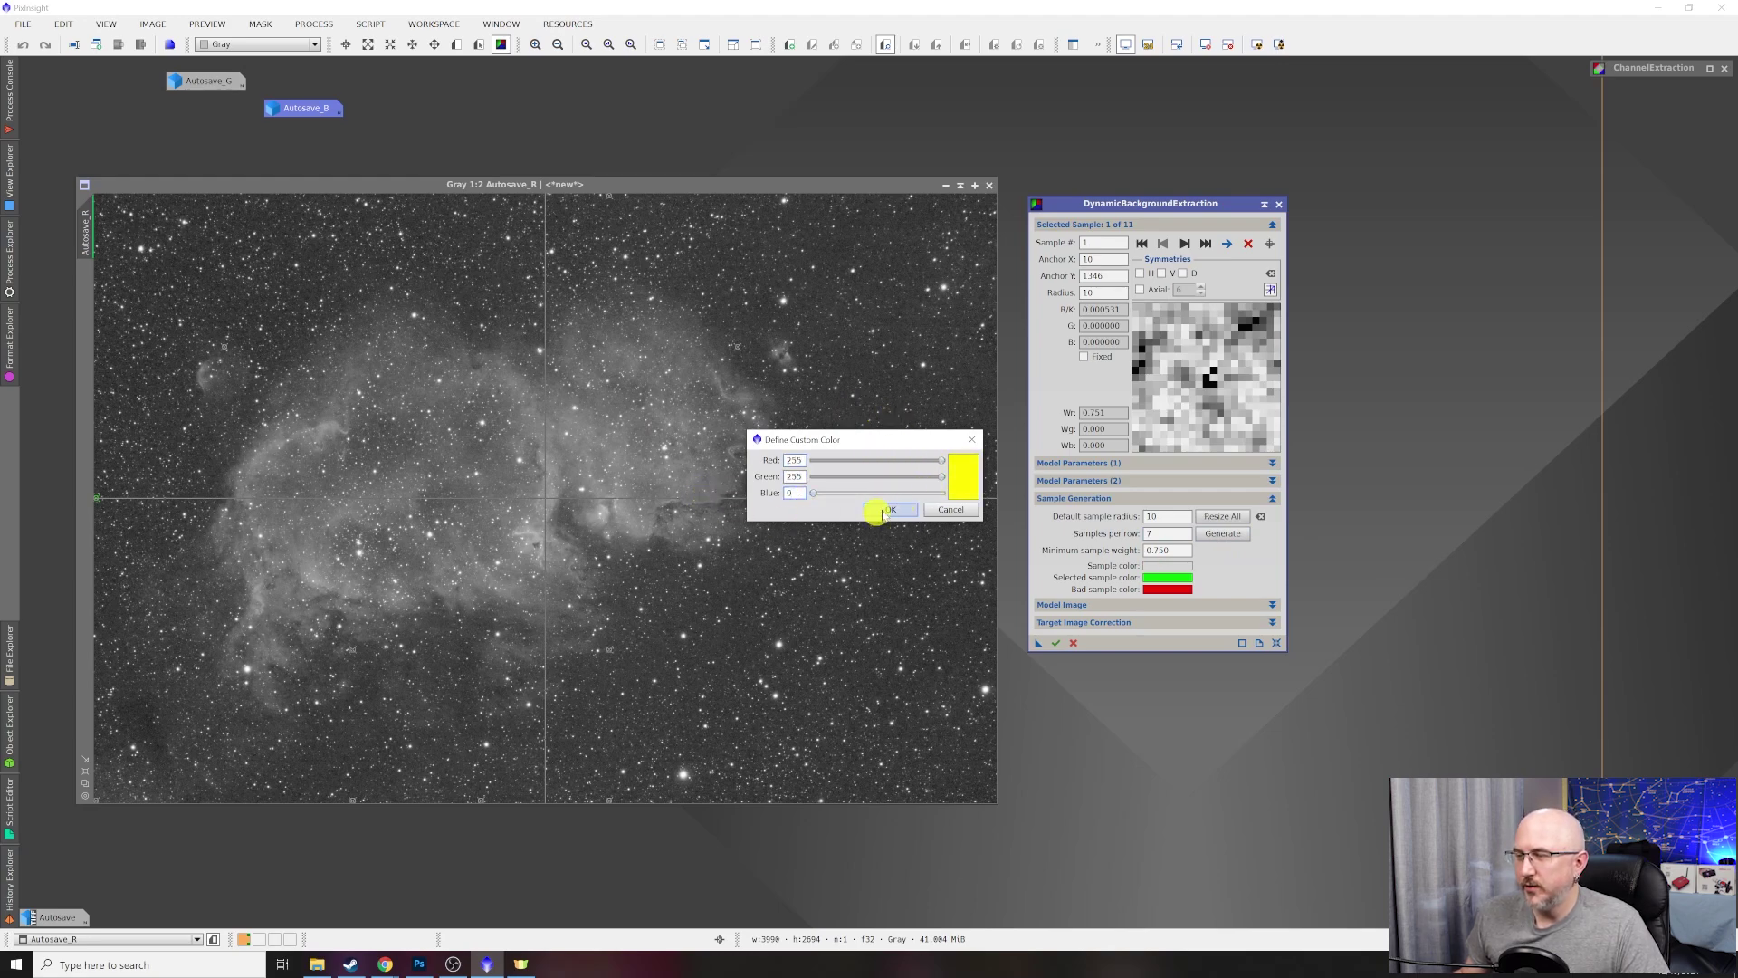
left_click(892, 510)
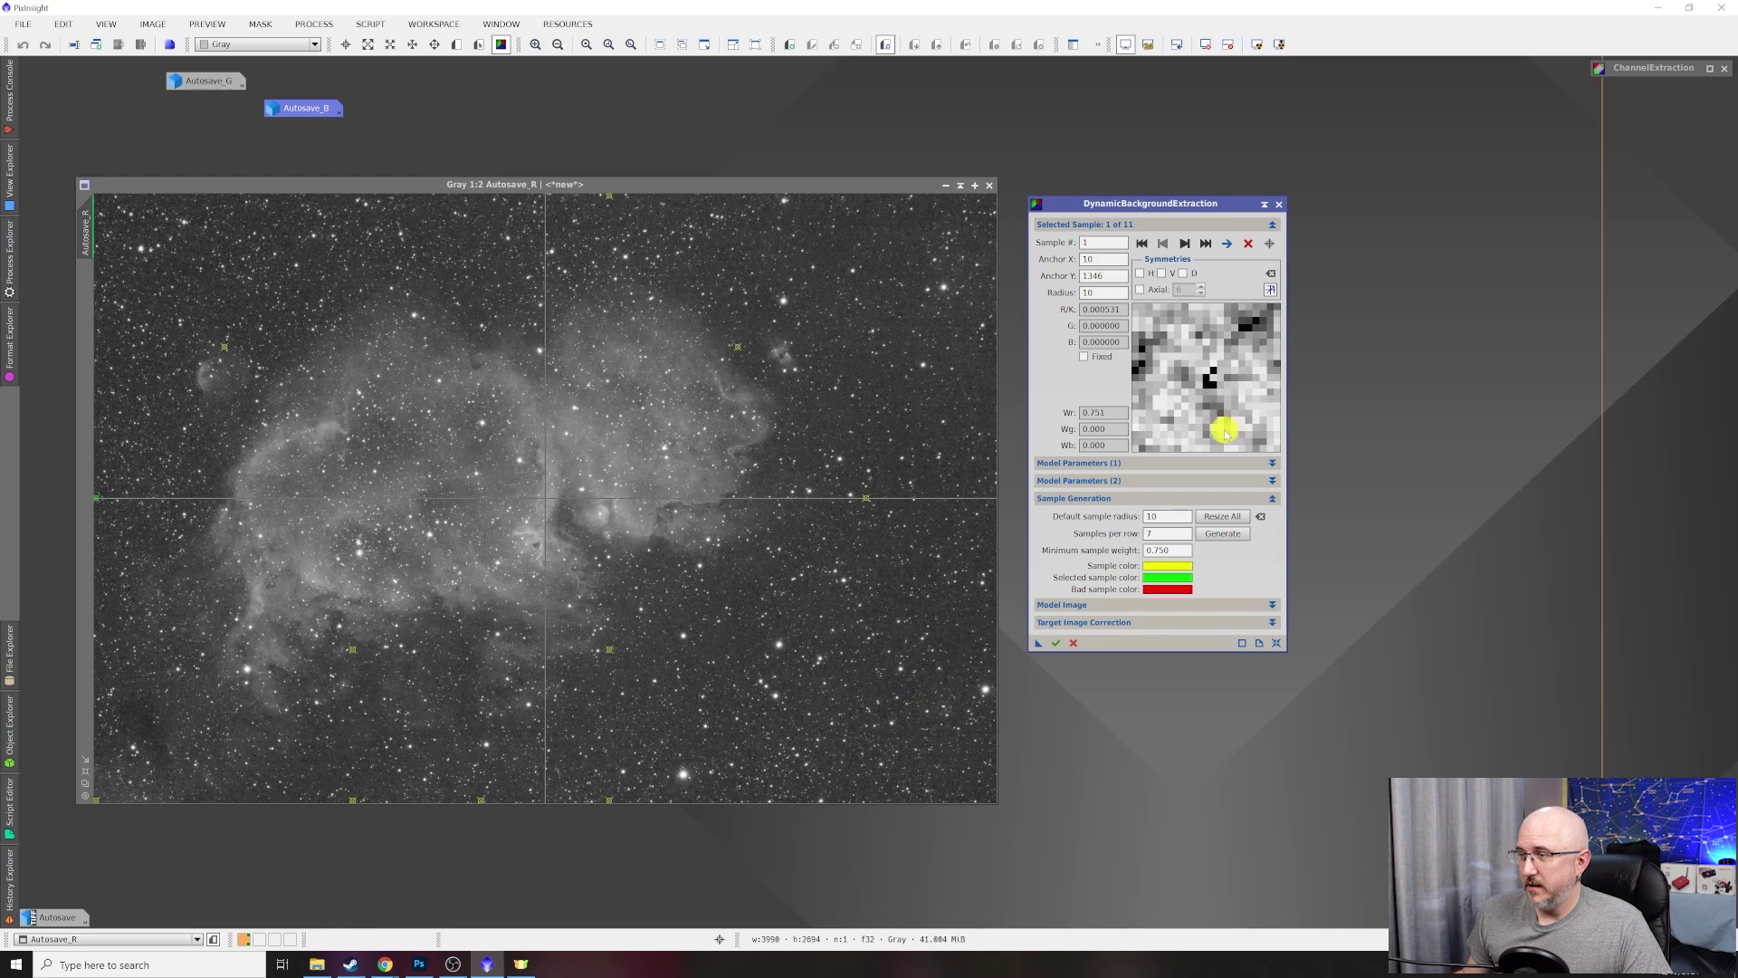
Move the background sample at the lower-left corner of the red image inward onto a dark, star-free patch.
scroll(146, 623, "up", 1)
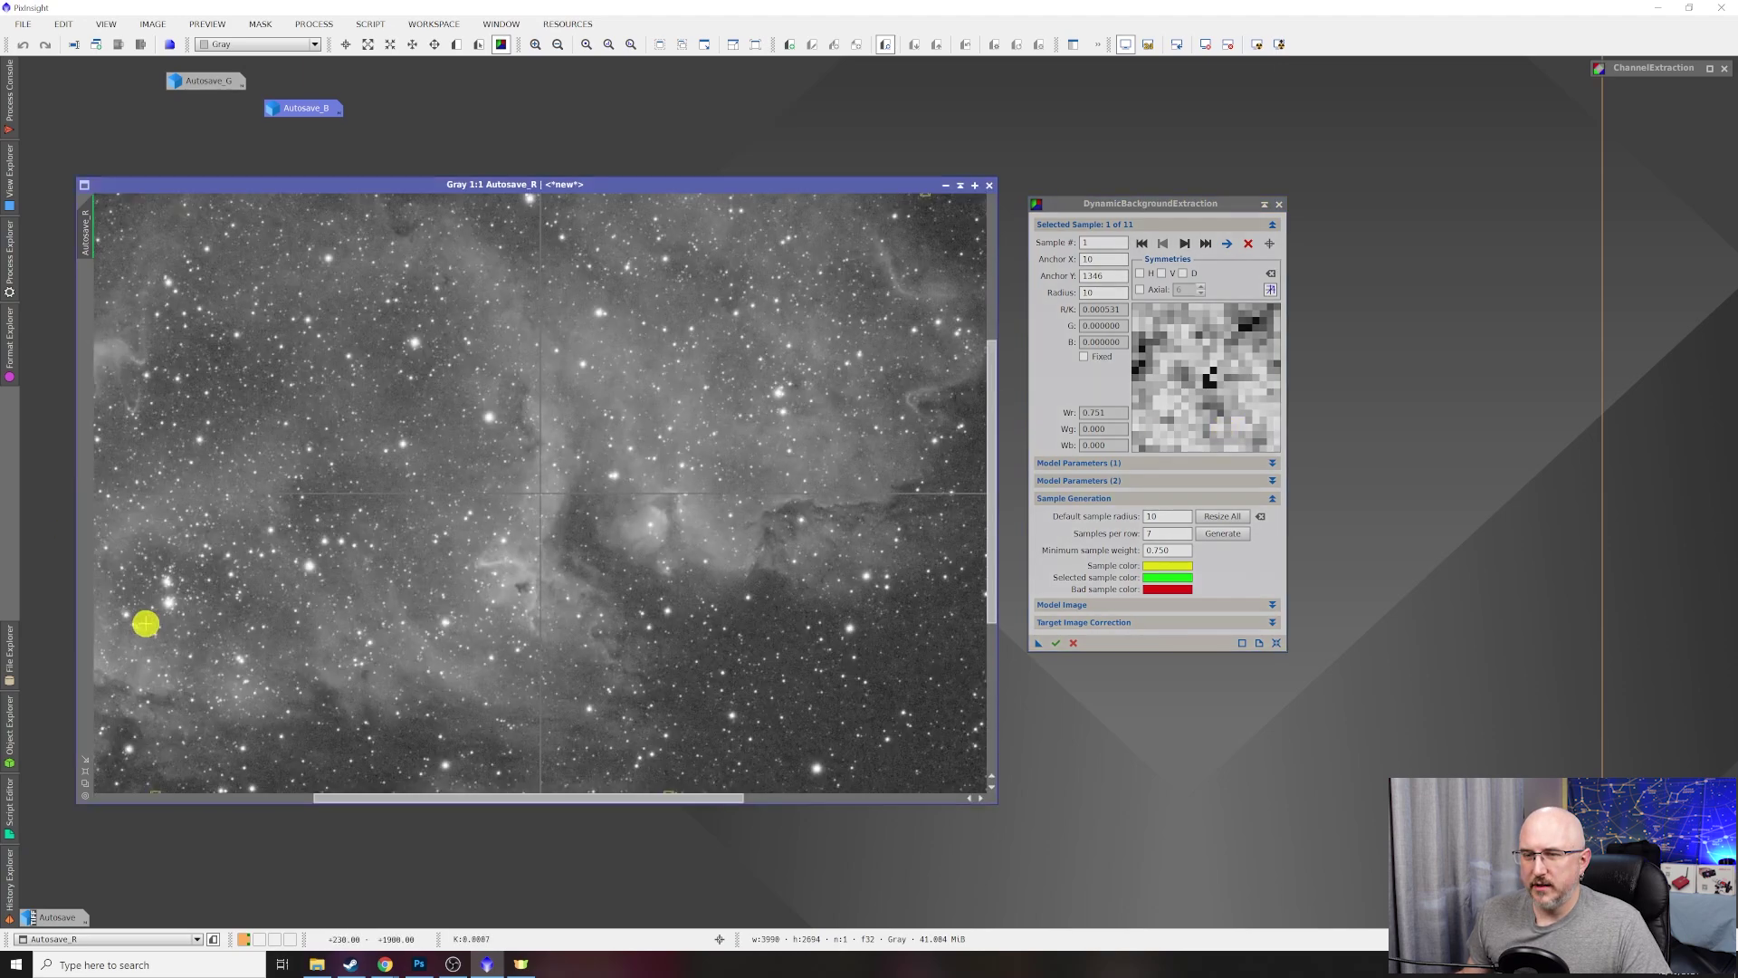
scroll(146, 623, "up", 1)
left_click_drag(473, 794, 41, 803)
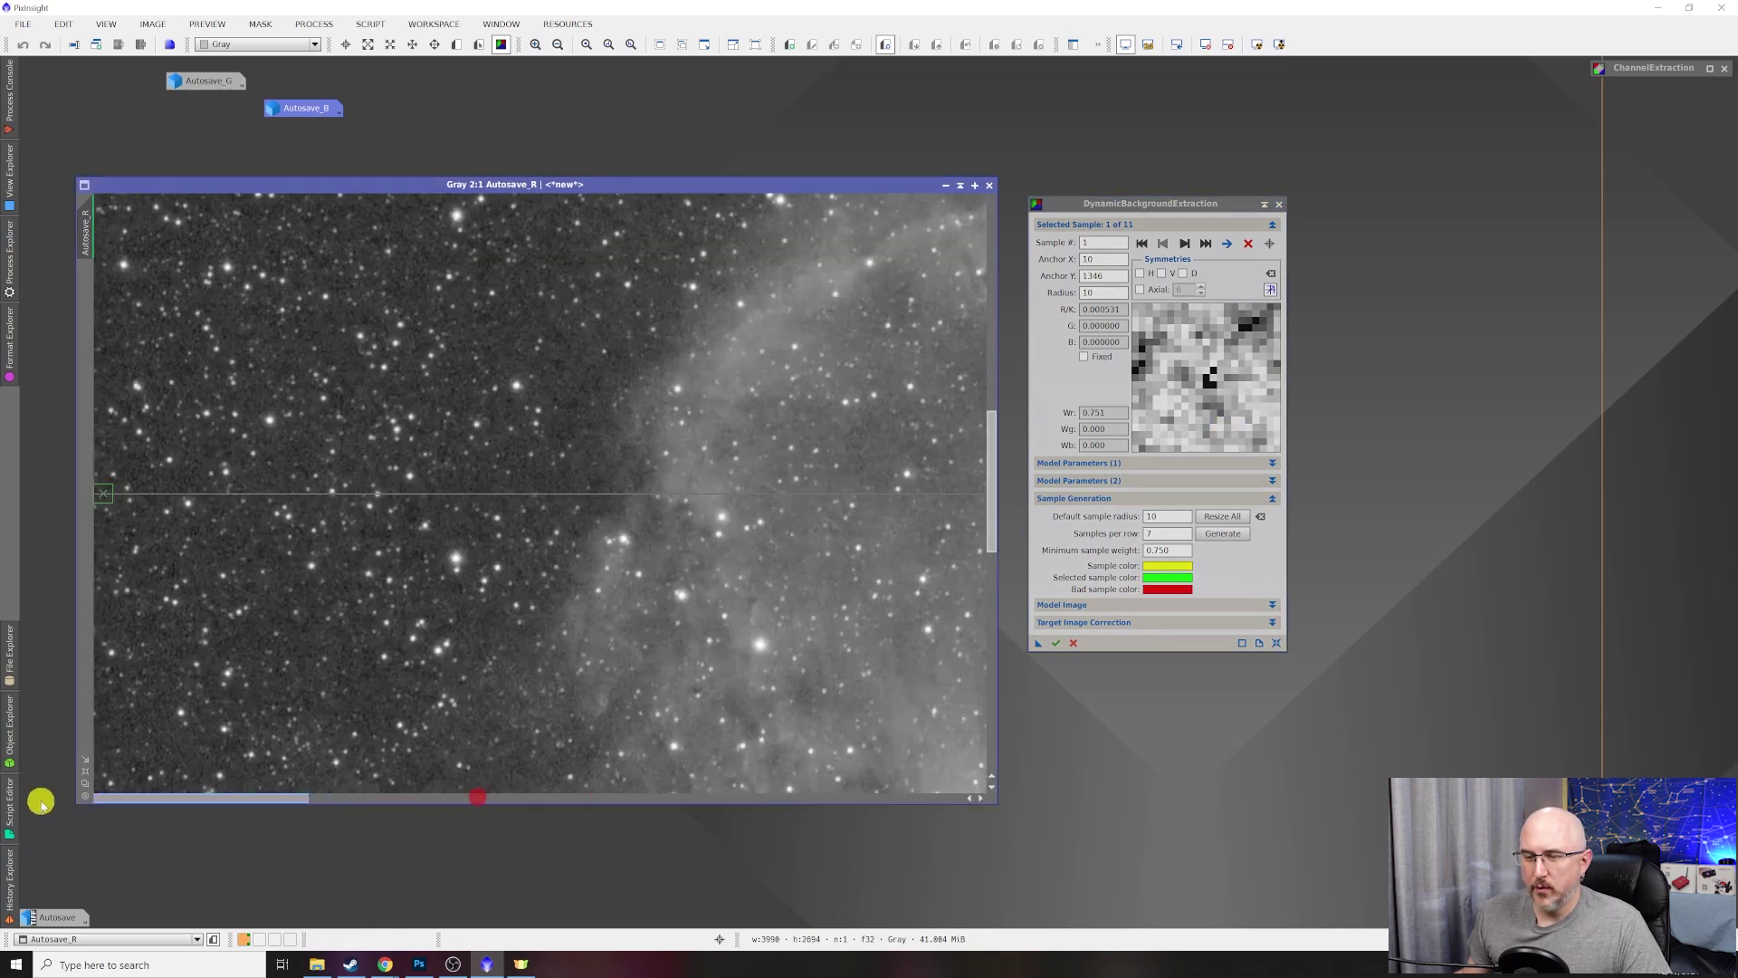
left_click_drag(993, 420, 999, 575)
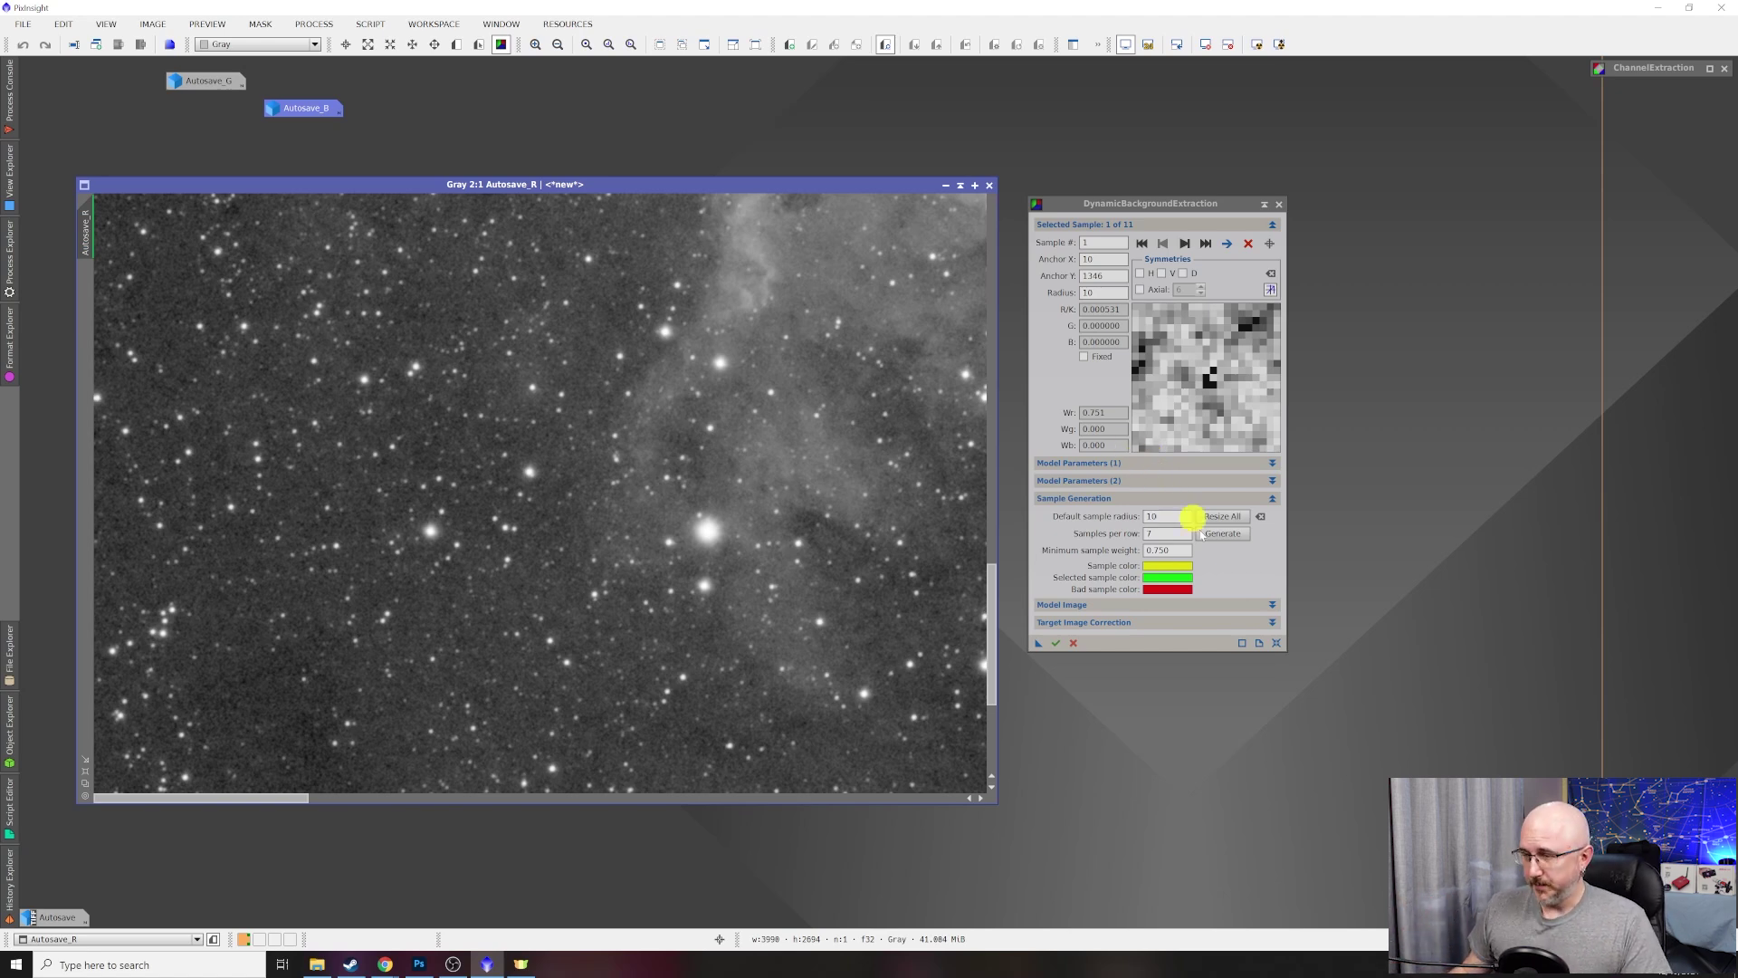
left_click_drag(993, 594, 990, 688)
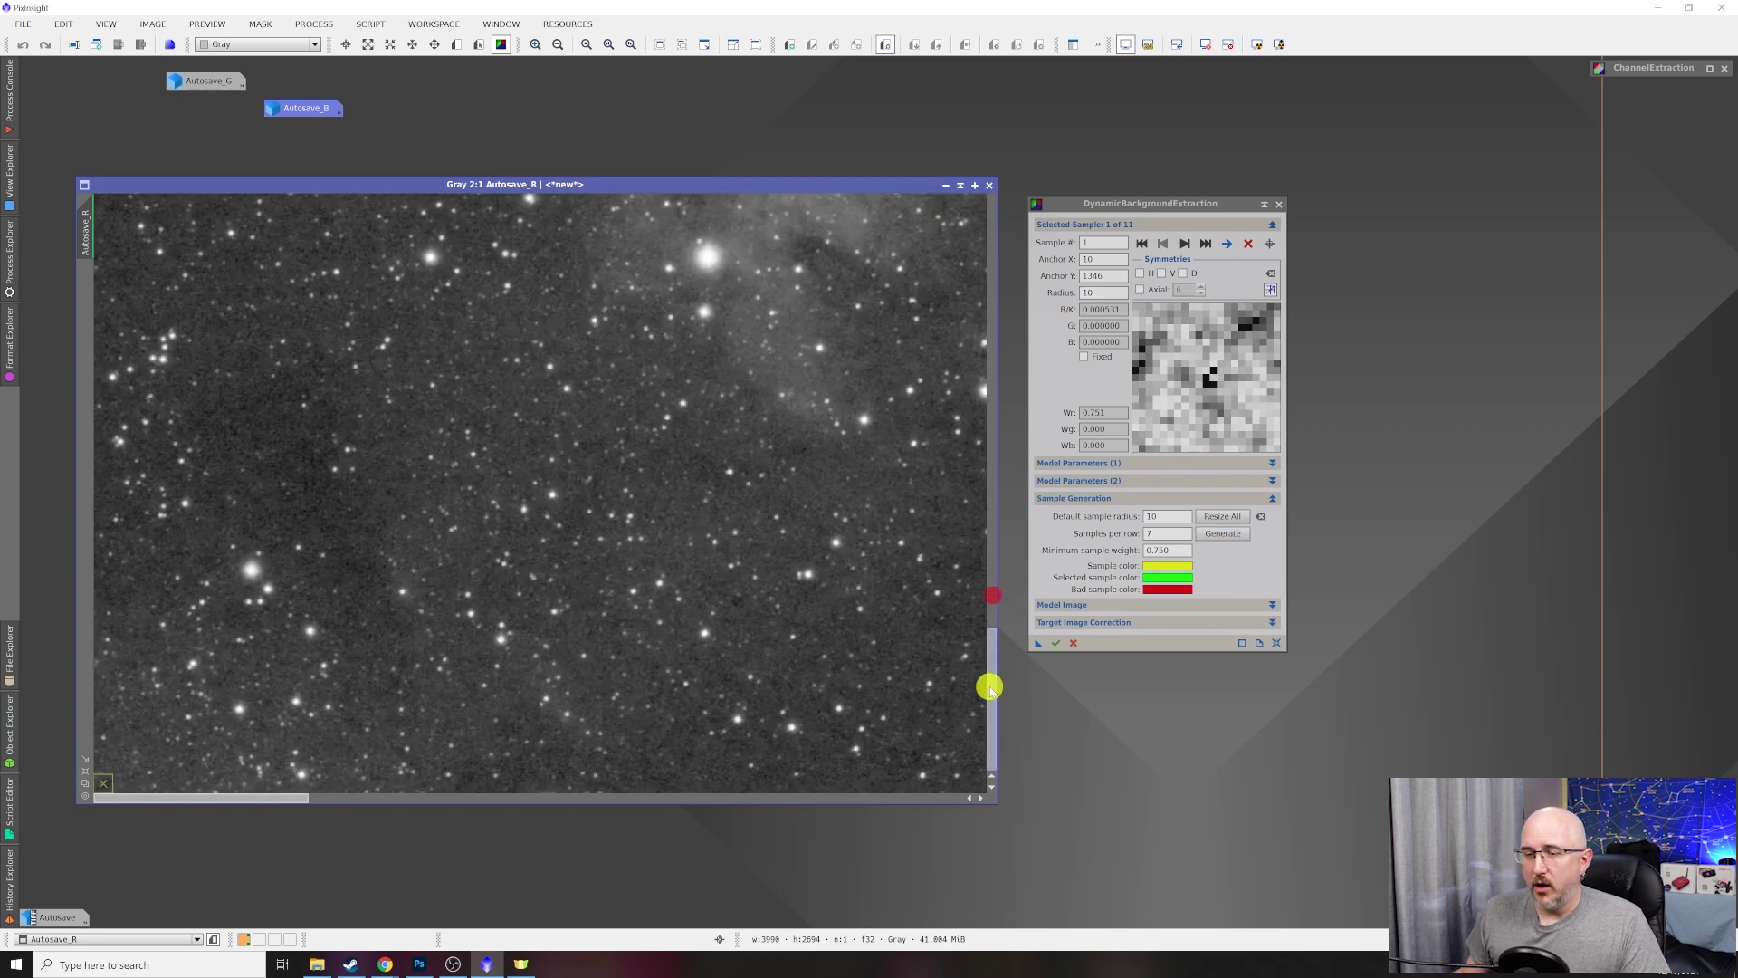
left_click(107, 782)
left_click_drag(121, 748, 257, 517)
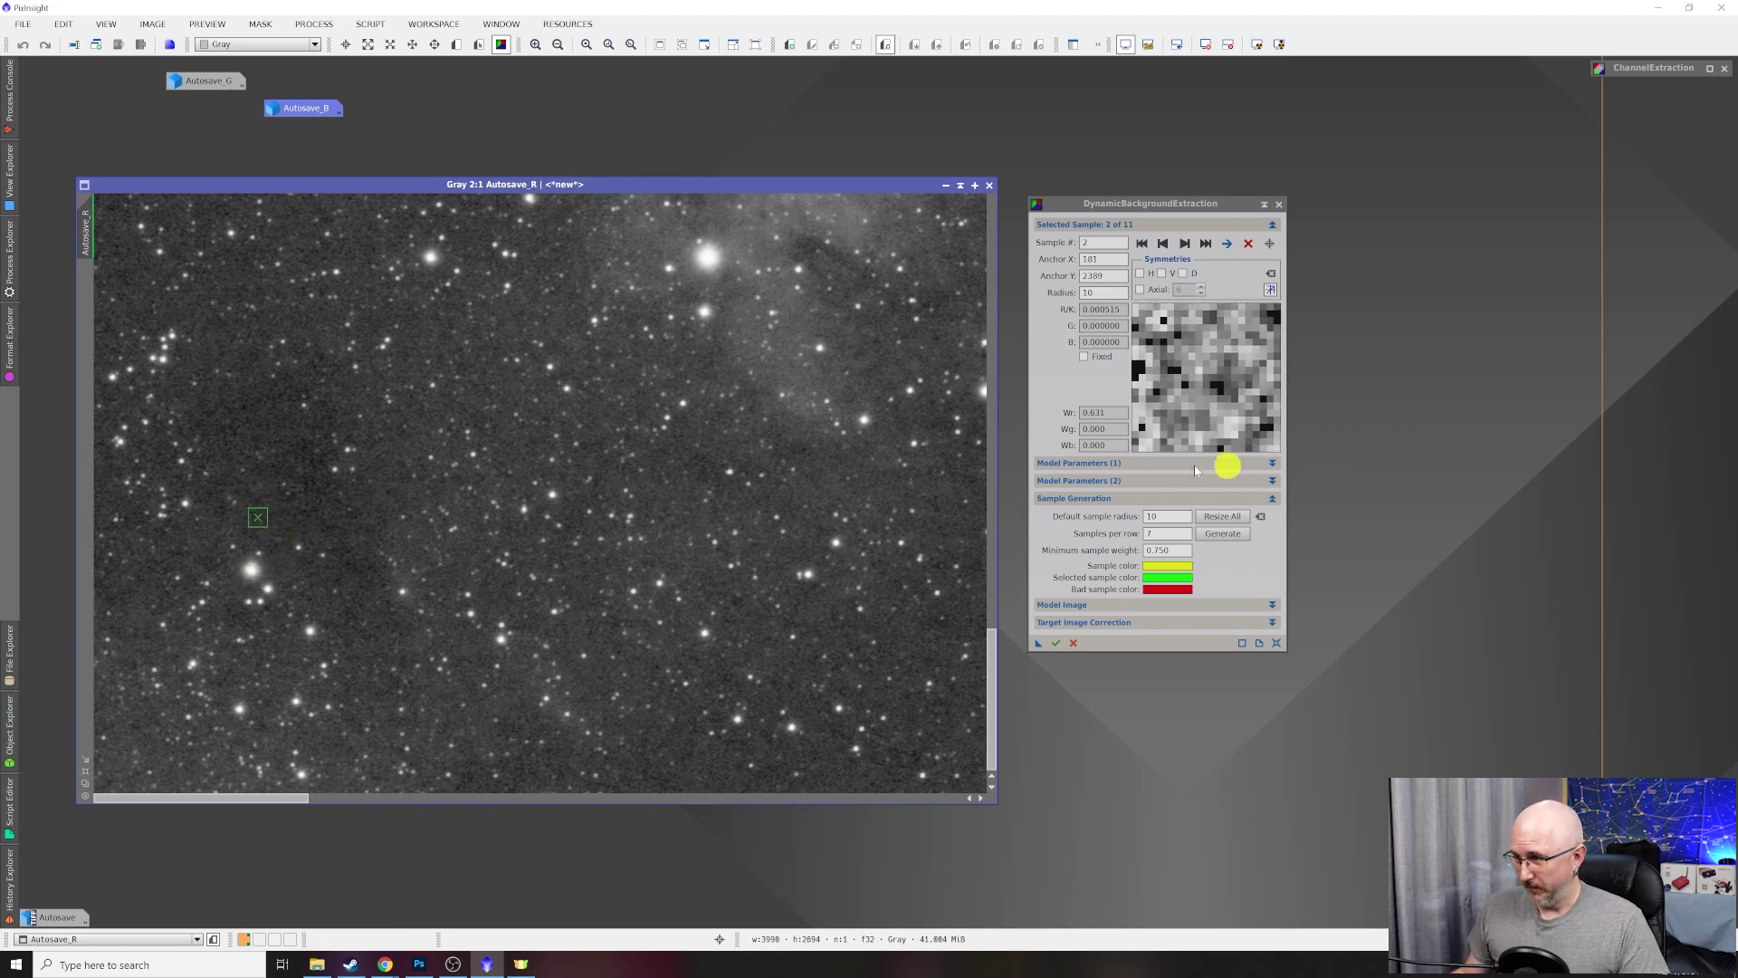
Select sample 3 and reposition it on star-free background just above the small arc-shaped nebula at the image's upper left.
left_click(1187, 244)
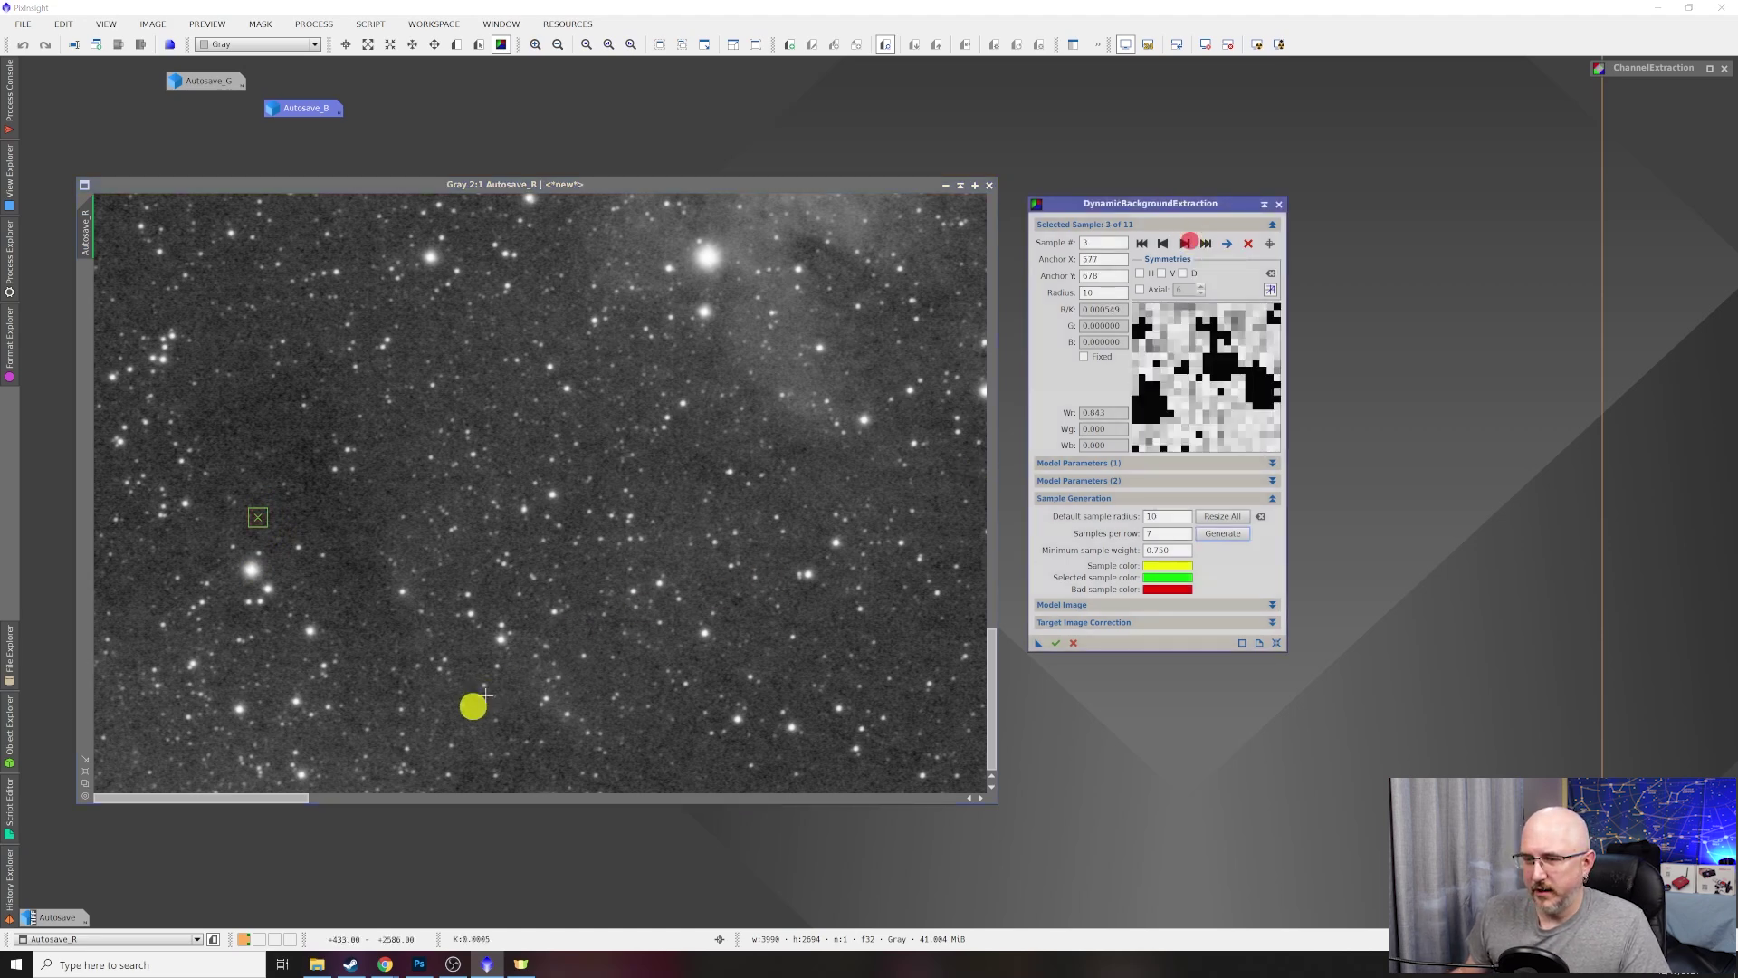
left_click_drag(260, 796, 369, 797)
left_click_drag(991, 632, 969, 156)
left_click_drag(329, 796, 190, 797)
left_click_drag(991, 242, 972, 363)
left_click_drag(620, 292, 602, 242)
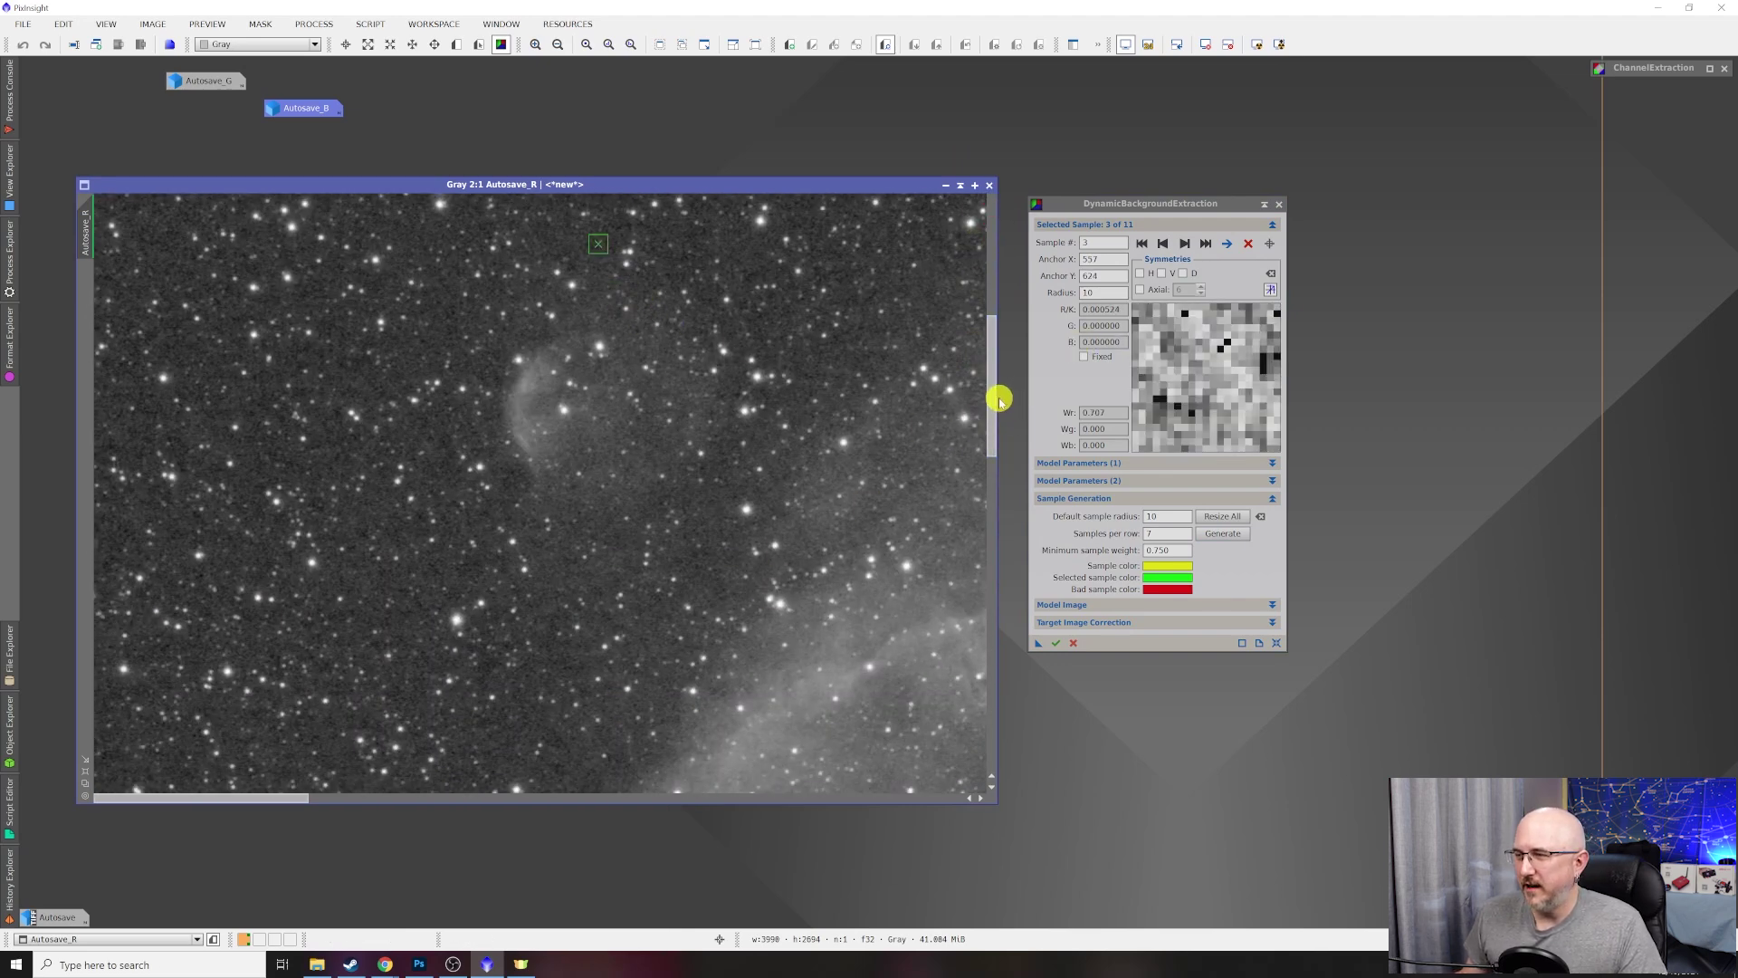
Step through the remaining samples, reposition them on star-free background and add more around the nebula, up to 24 samples.
left_click(1185, 244)
left_click(1185, 243)
left_click(1186, 244)
left_click(1185, 243)
left_click(866, 528)
left_click_drag(992, 664, 991, 303)
left_click(834, 473)
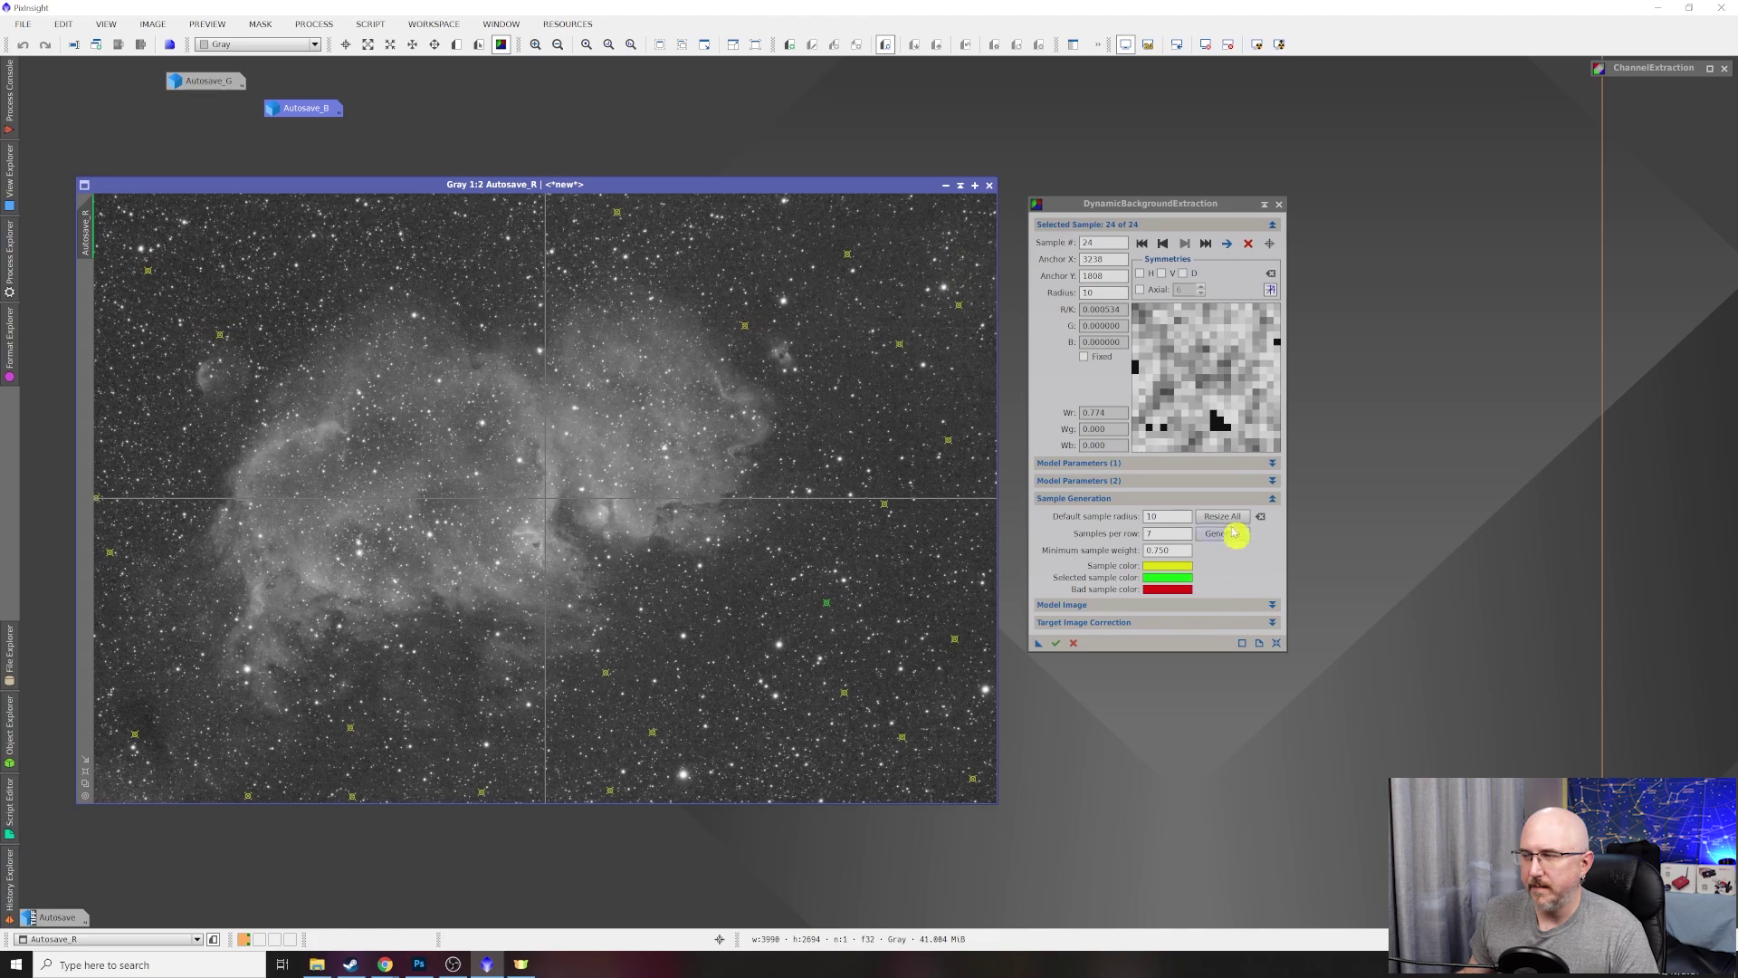
Set the target image correction to Subtraction and apply DynamicBackgroundExtraction to the red channel image.
left_click(1273, 622)
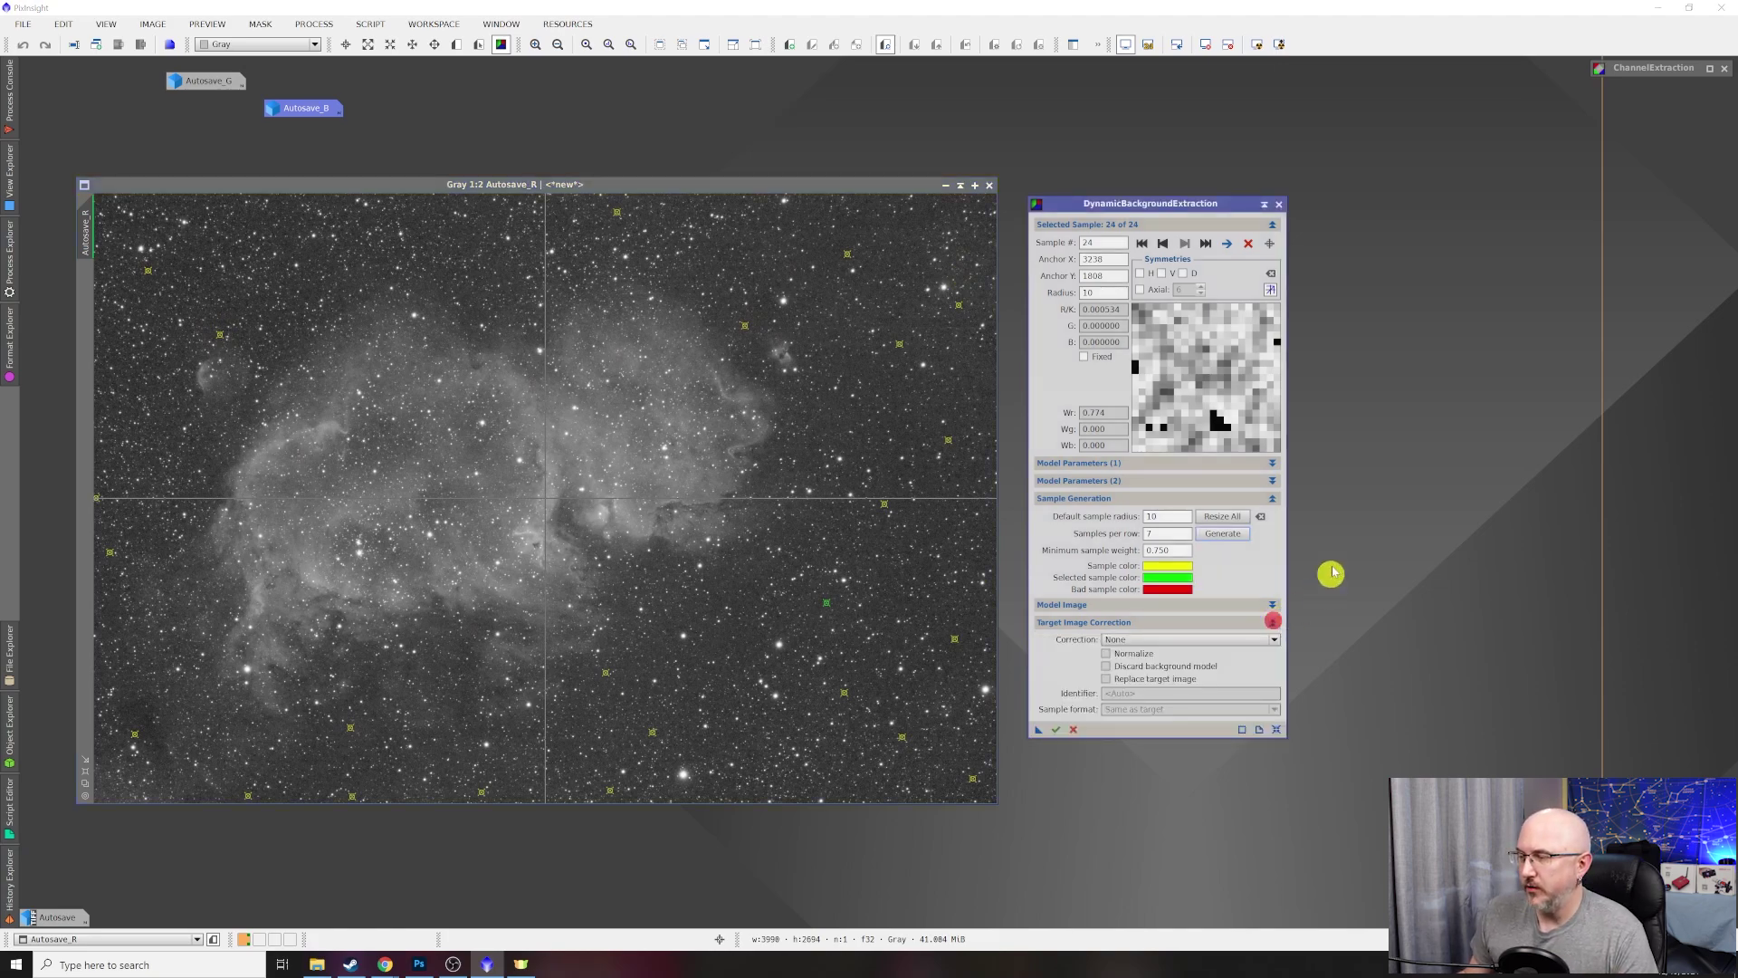
left_click(1272, 639)
left_click(1228, 662)
left_click(1243, 640)
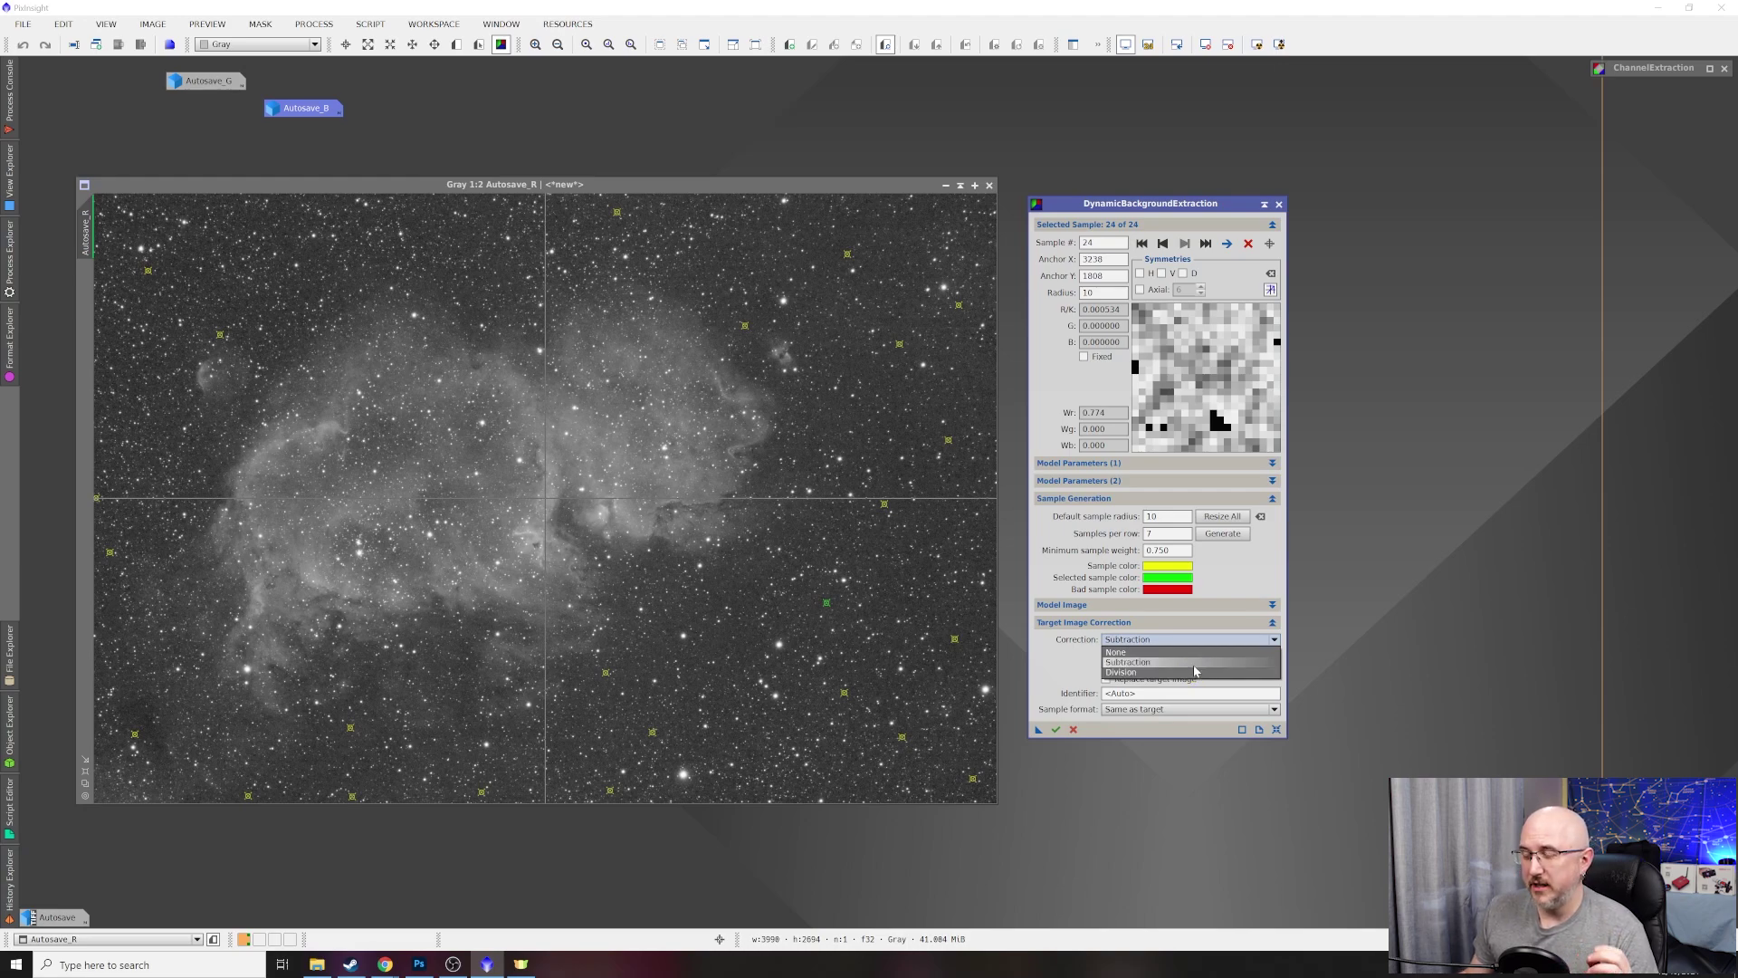
left_click(1192, 663)
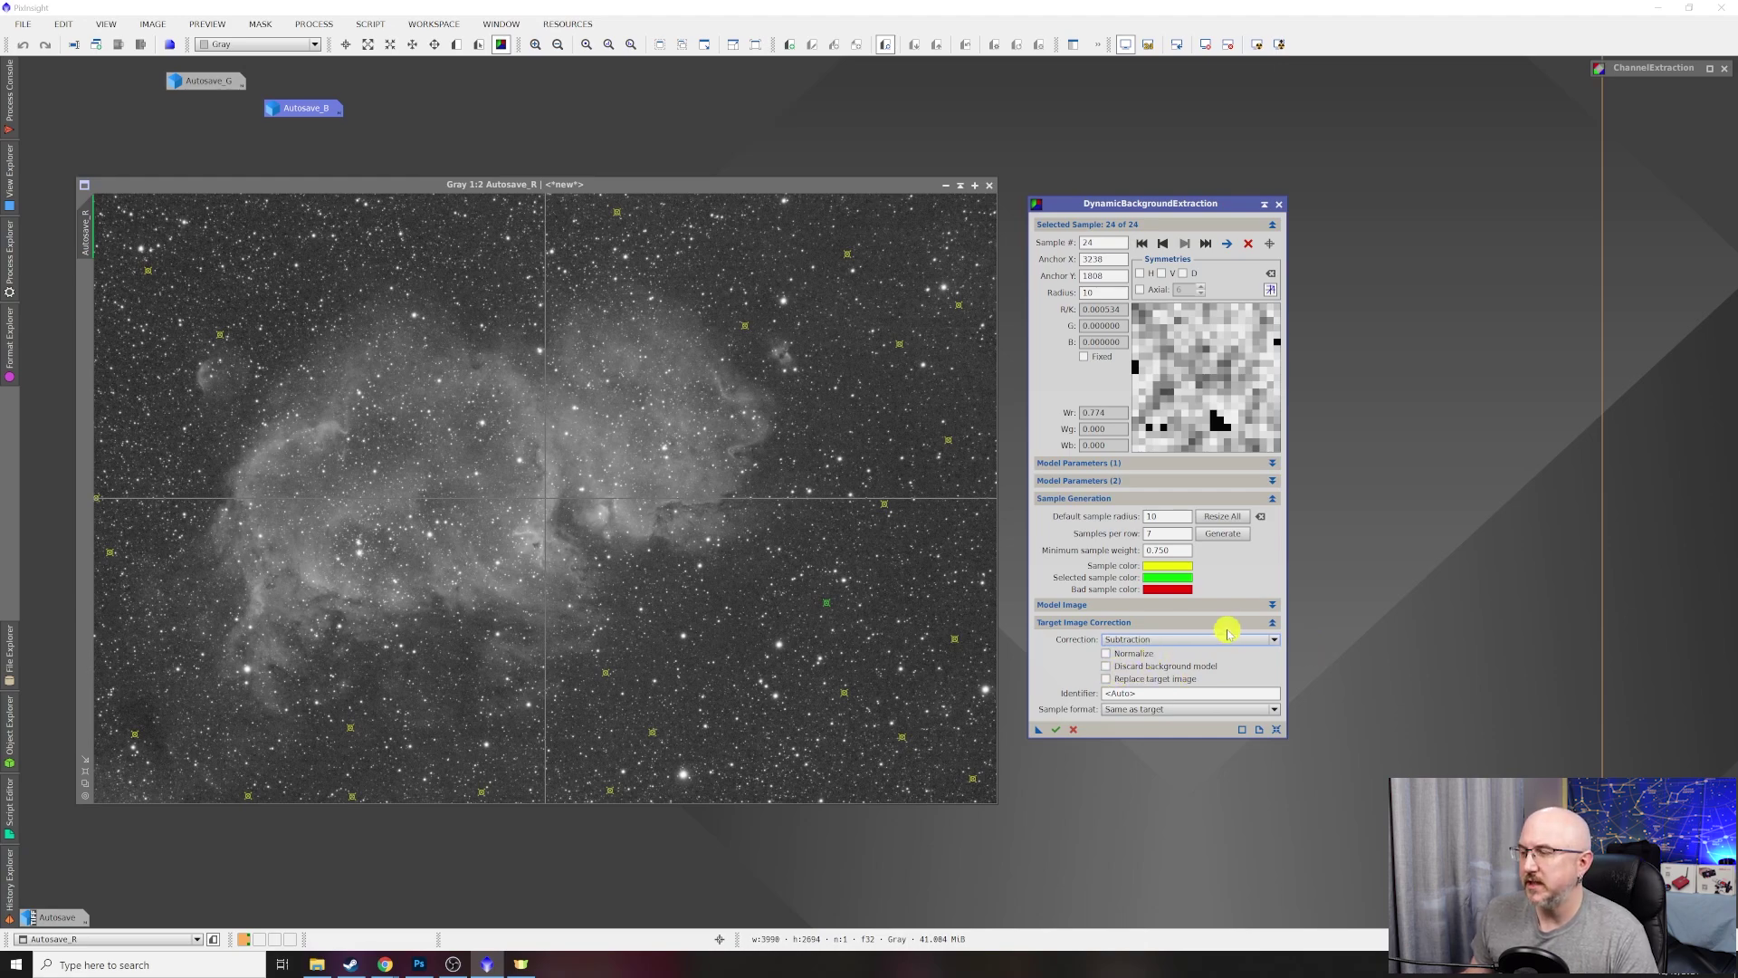
left_click_drag(1040, 732, 651, 539)
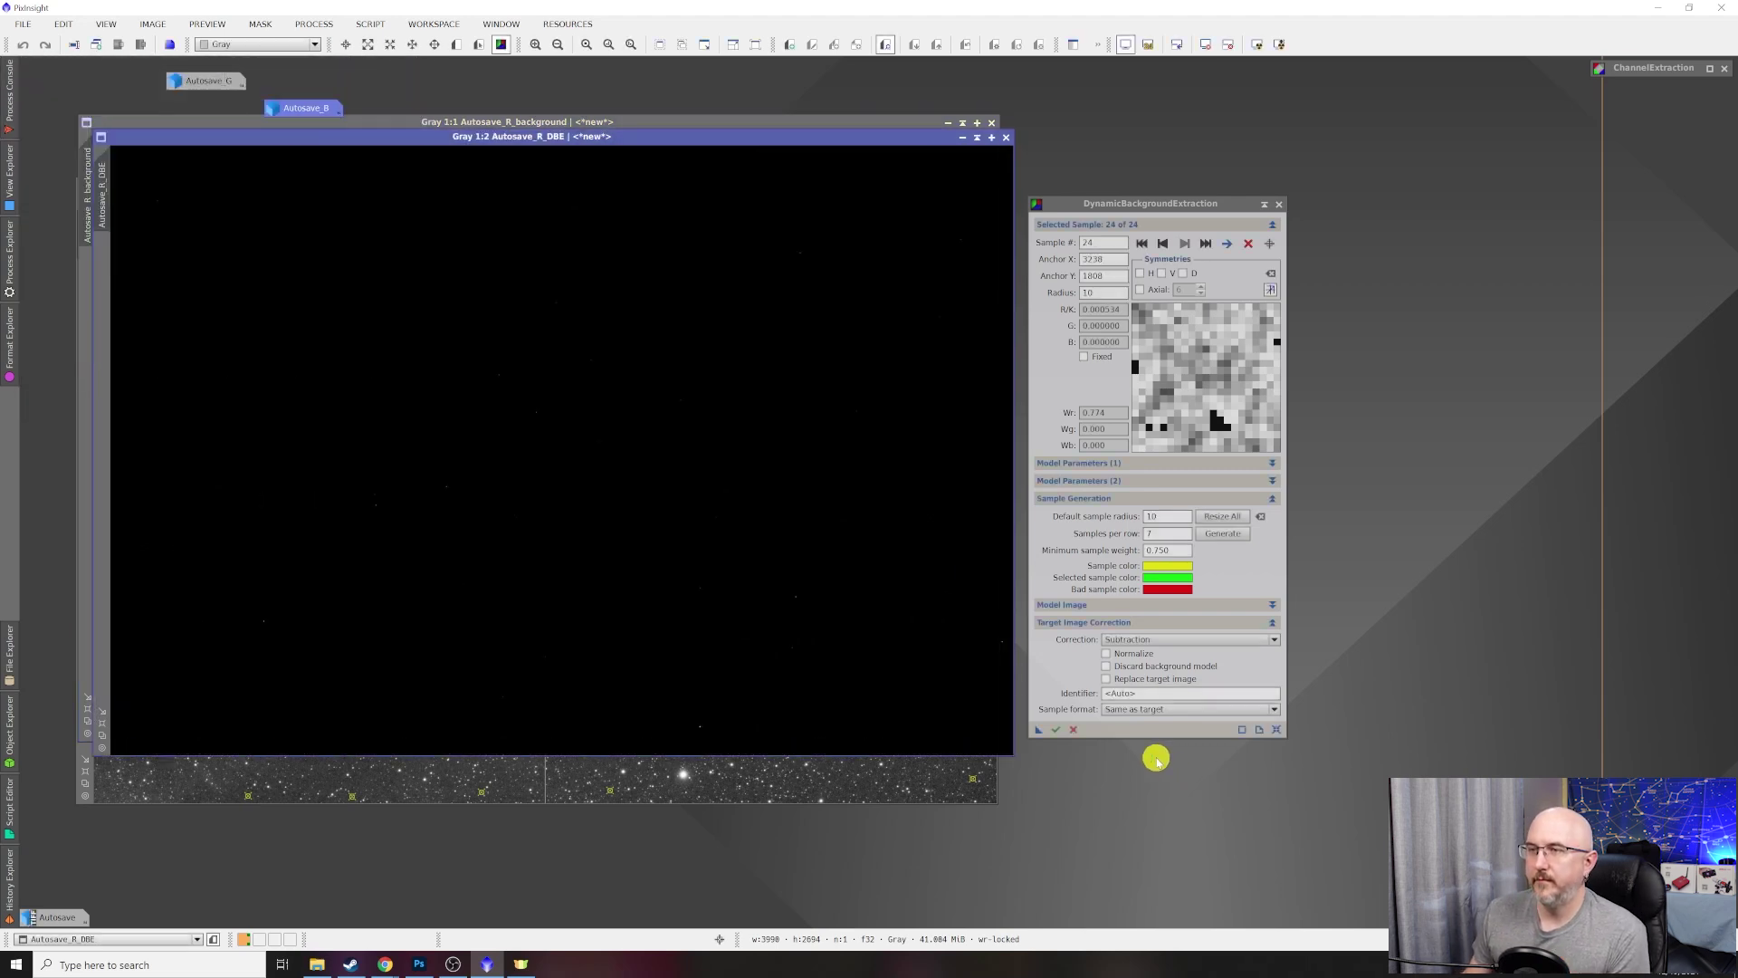
Apply an automatic screen stretch to the red channel's extracted background model to inspect it, and close that model image.
left_click_drag(548, 144, 582, 233)
left_click(580, 122)
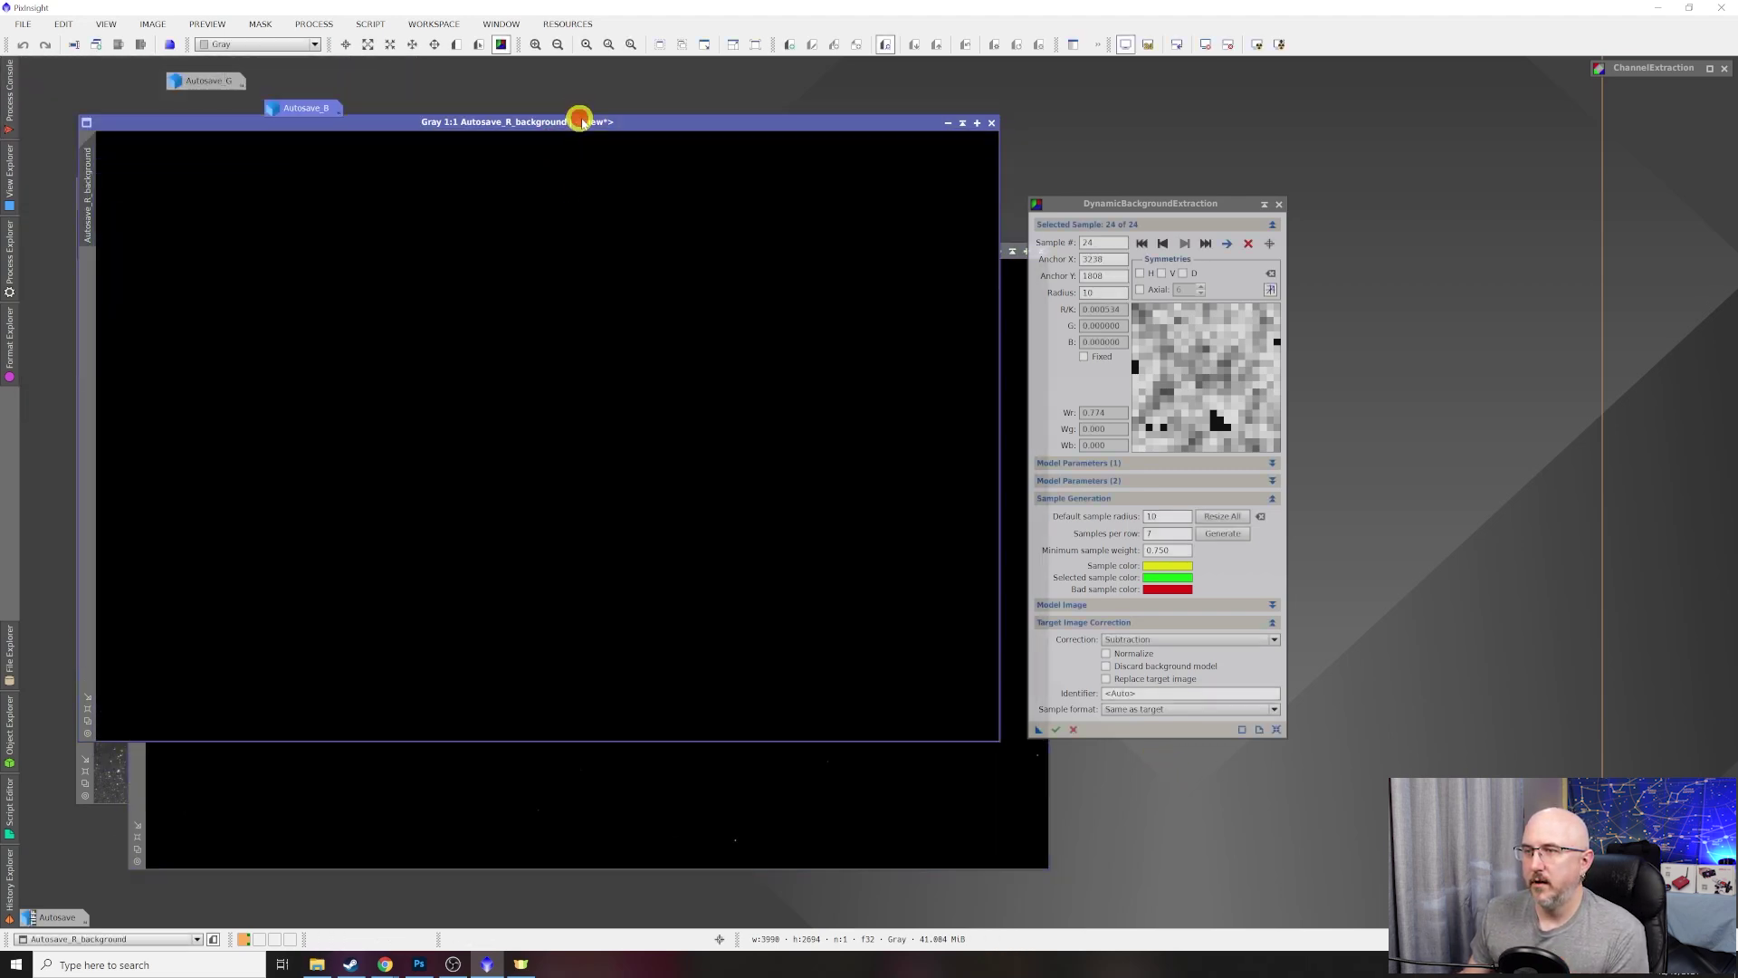
left_click(1251, 45)
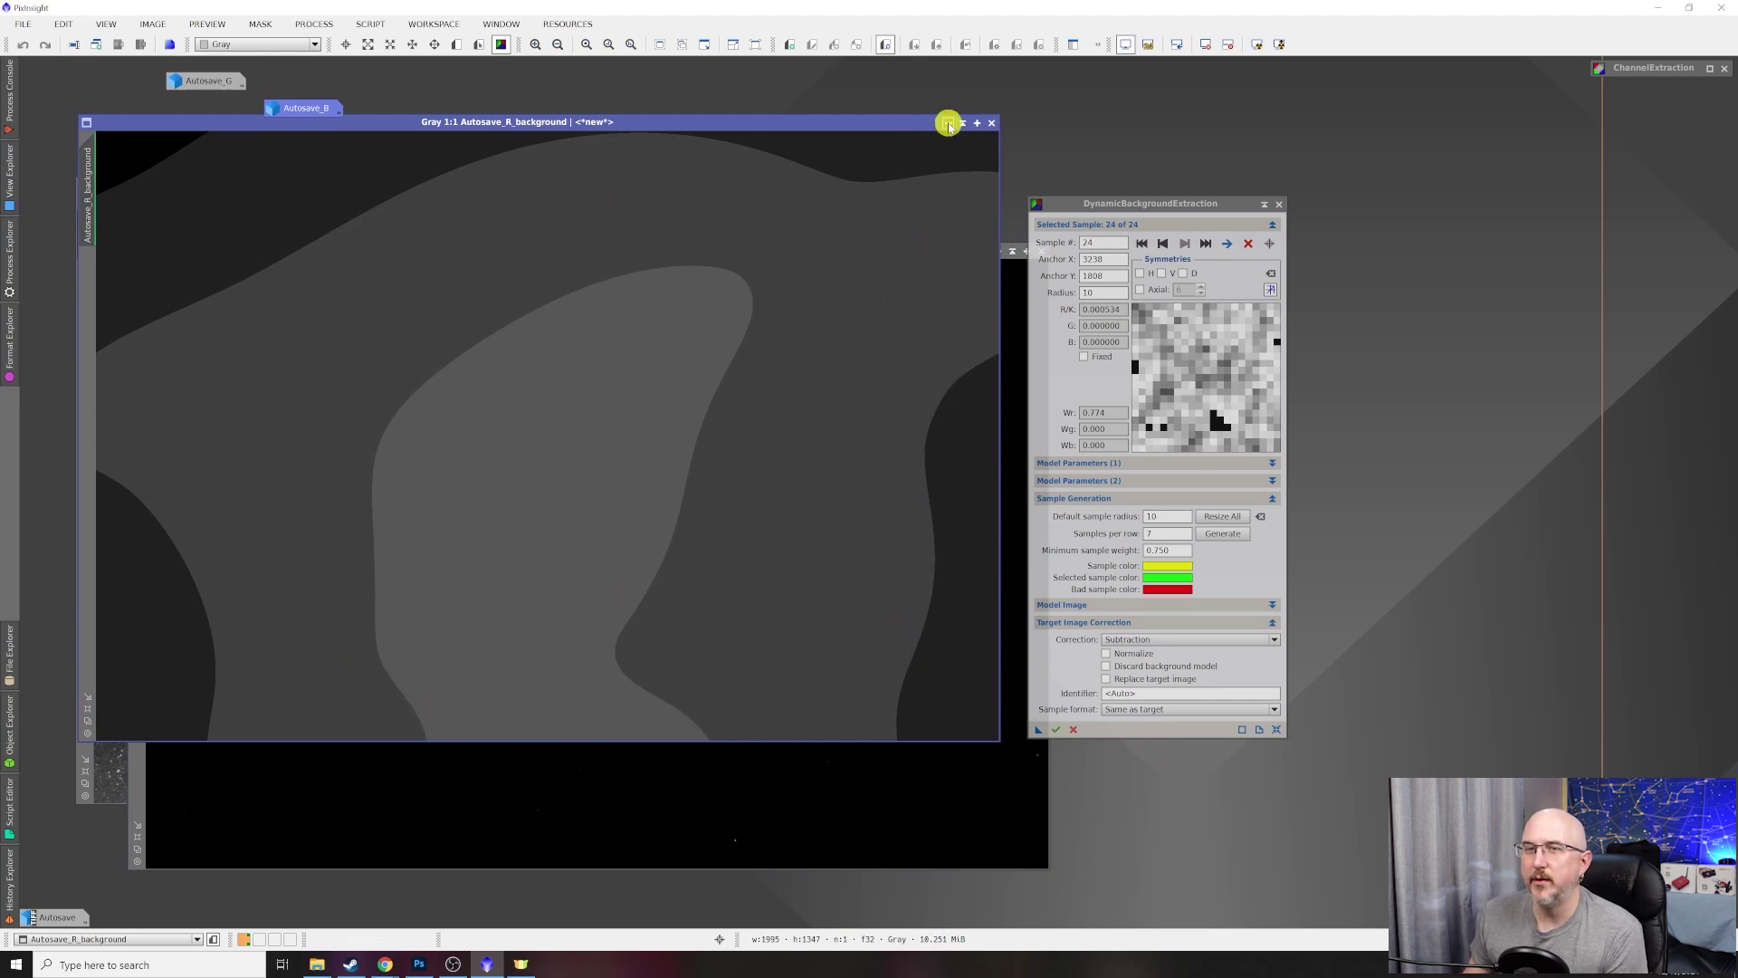
left_click(989, 123)
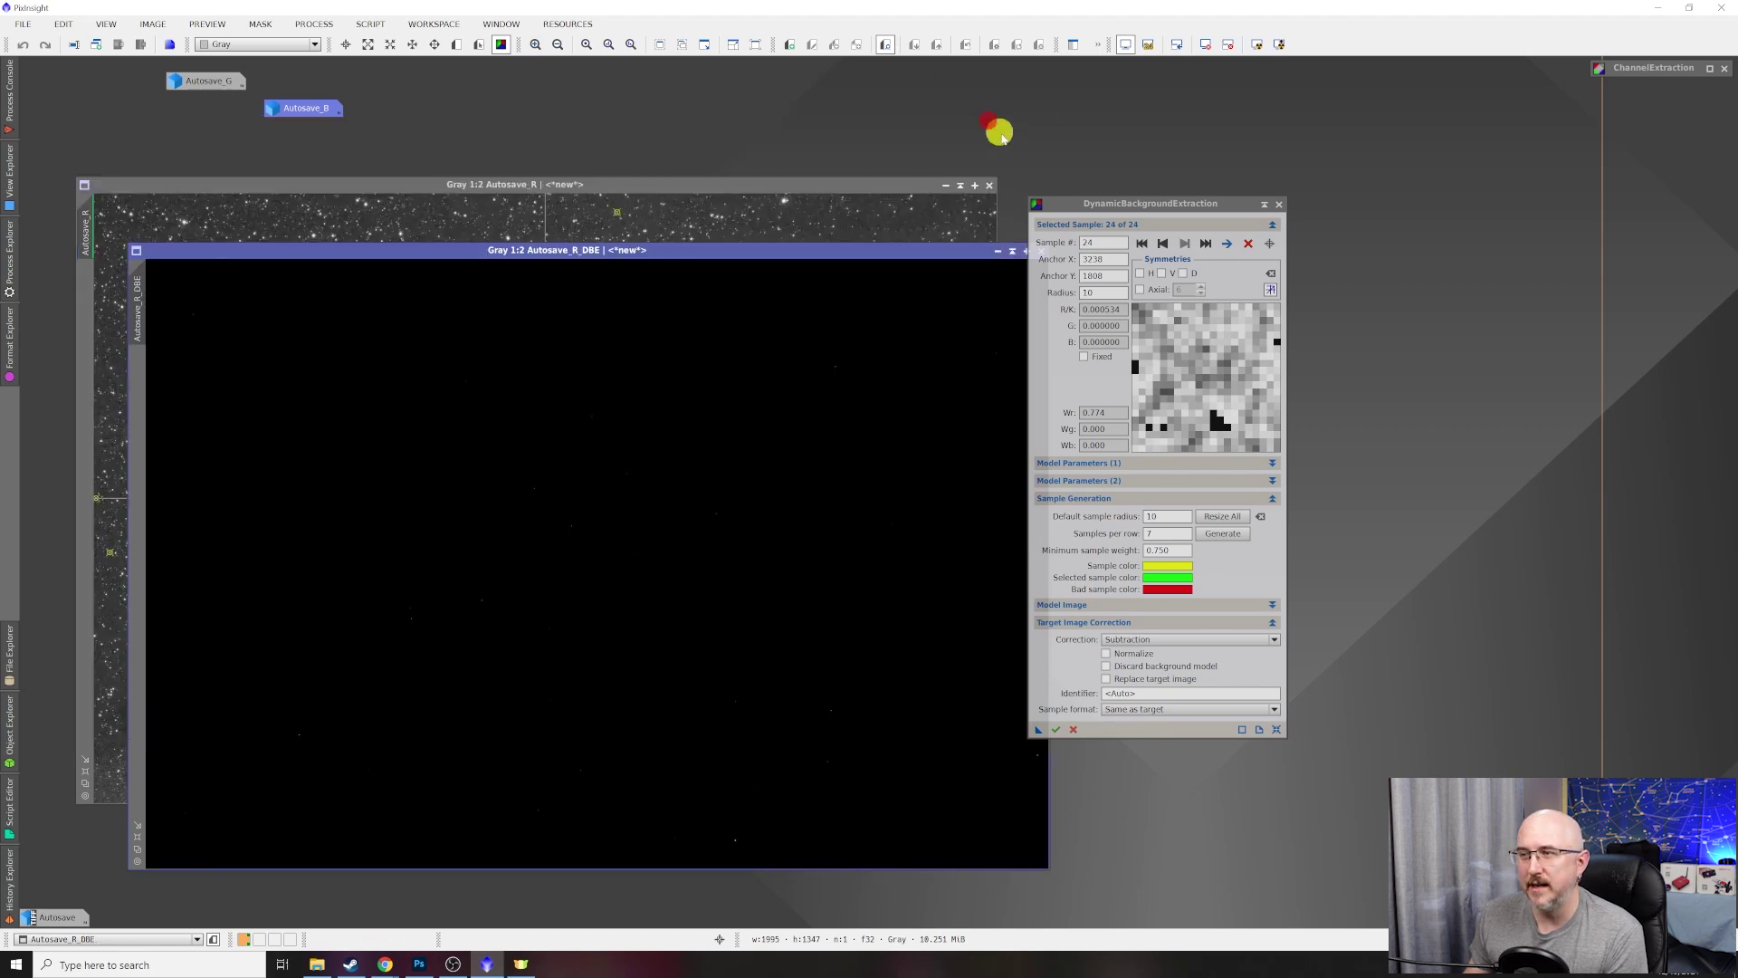
Apply an automatic screen stretch to the corrected red image and place it over the original for comparison.
left_click_drag(772, 254, 692, 227)
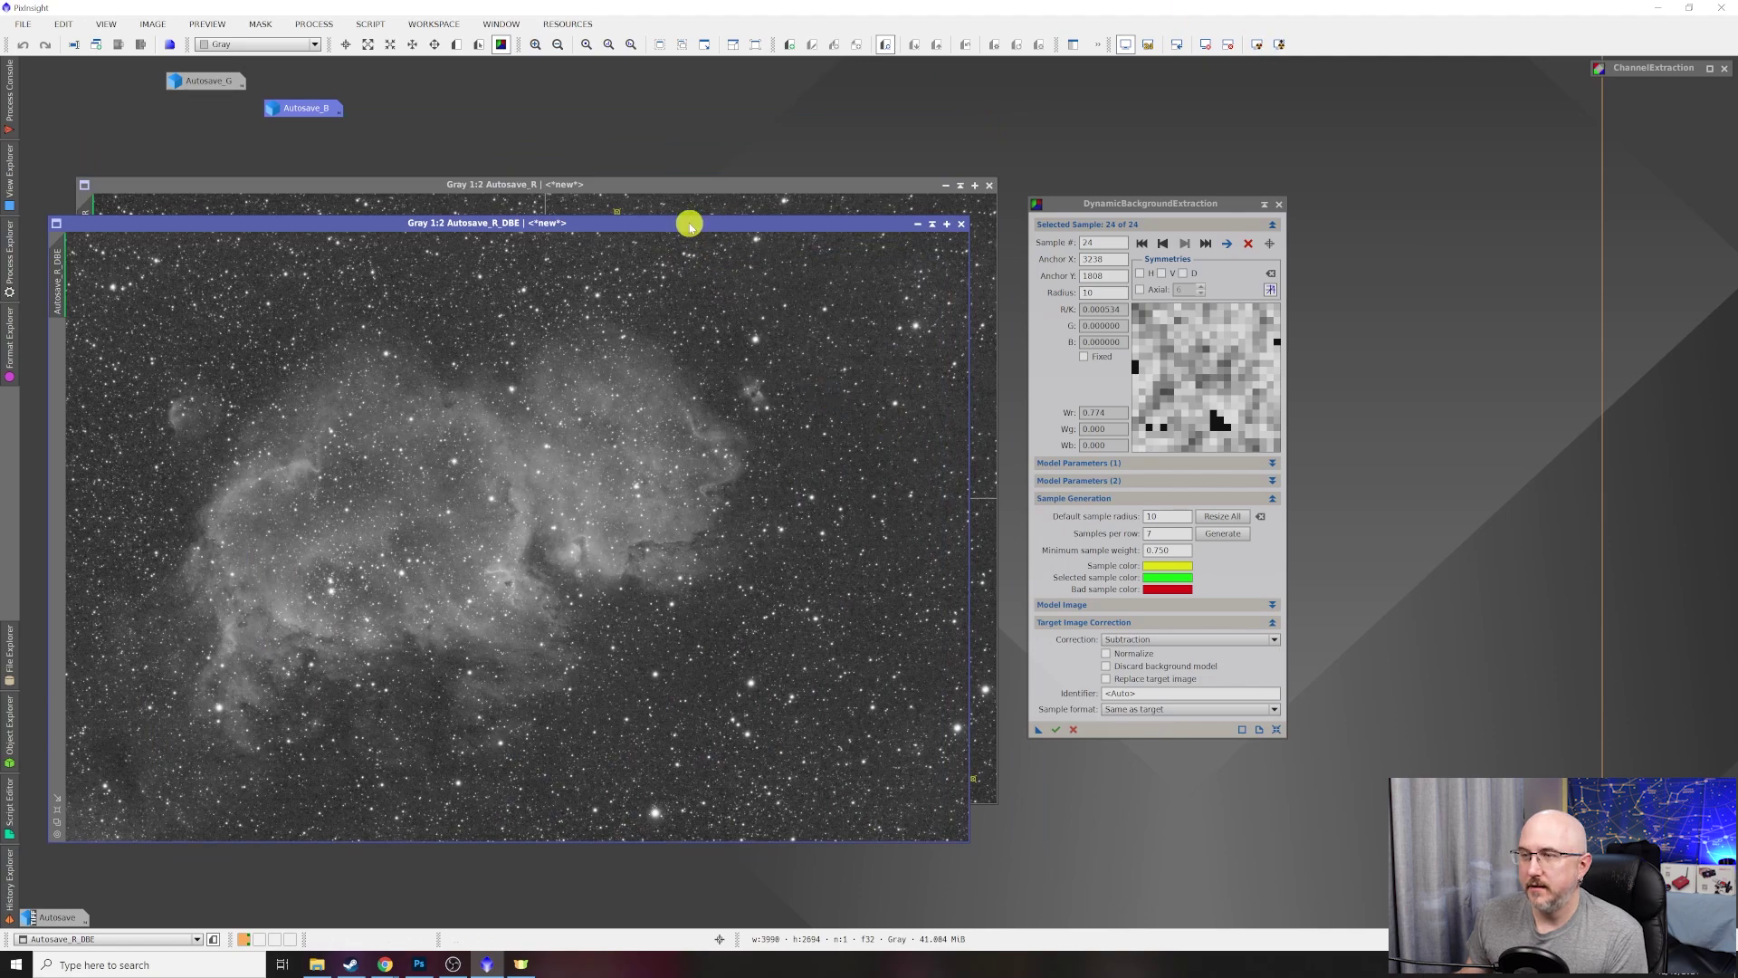
left_click_drag(688, 225, 617, 236)
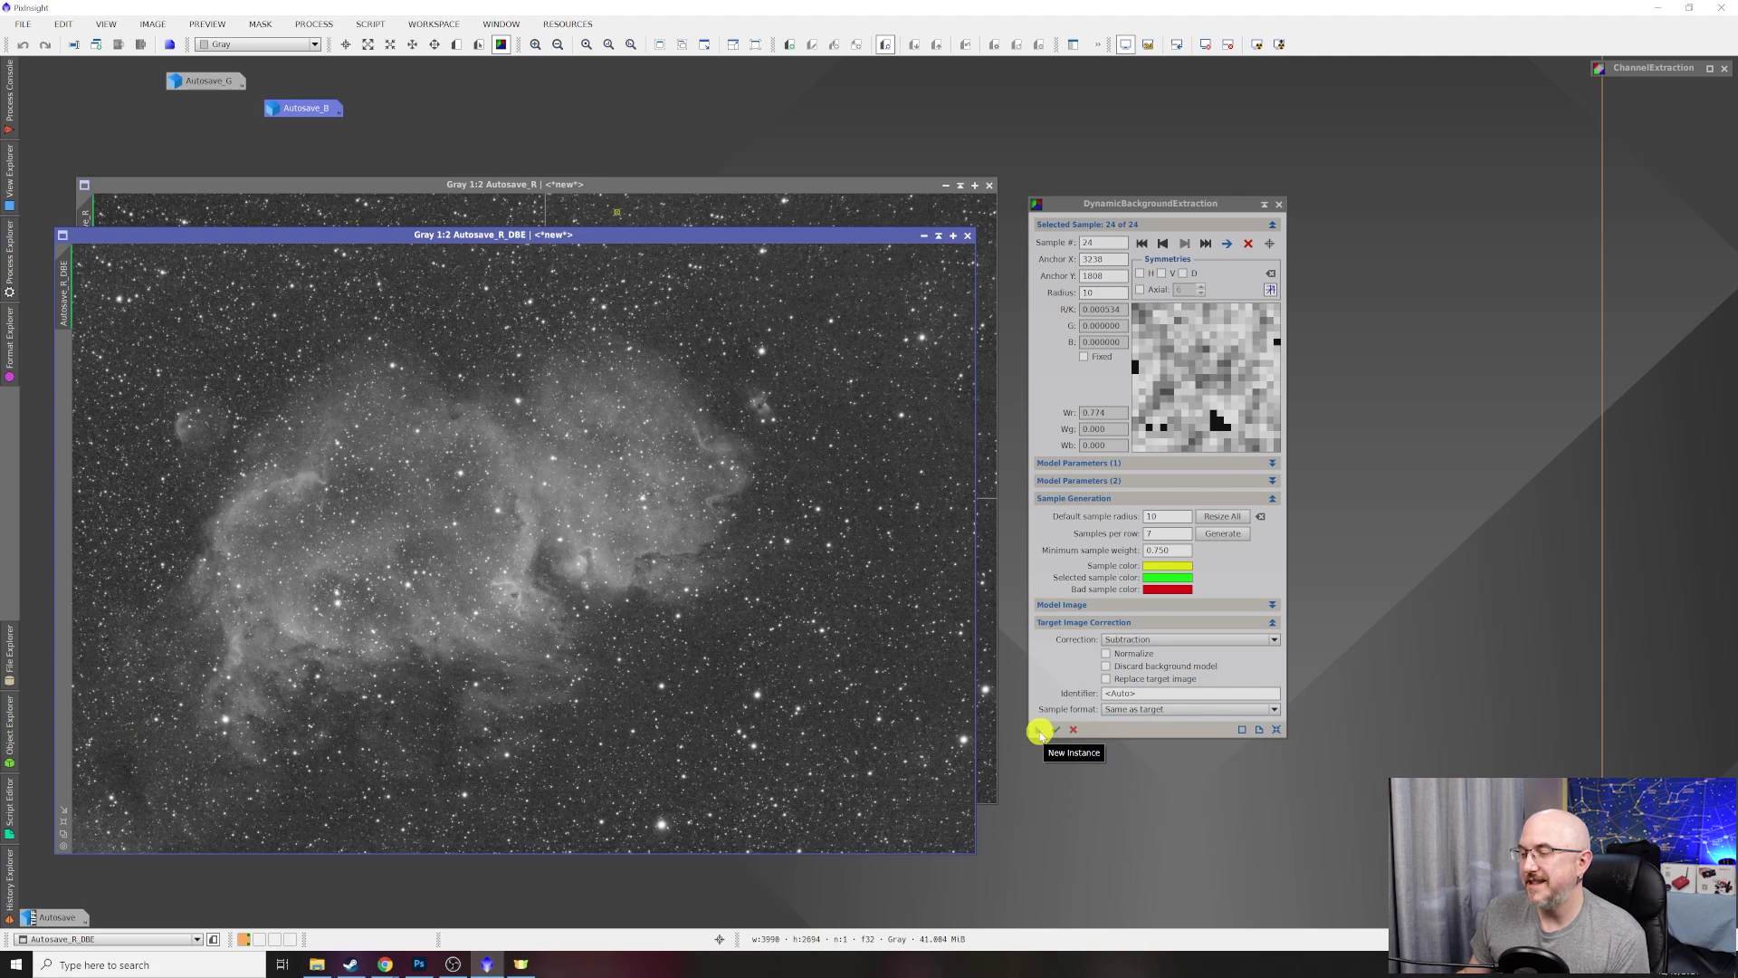
Save the DynamicBackgroundExtraction settings as a process icon on the workspace, and close the dialog, cancelling its active session.
left_click_drag(1039, 733, 1039, 741)
left_click_drag(1174, 824, 1174, 822)
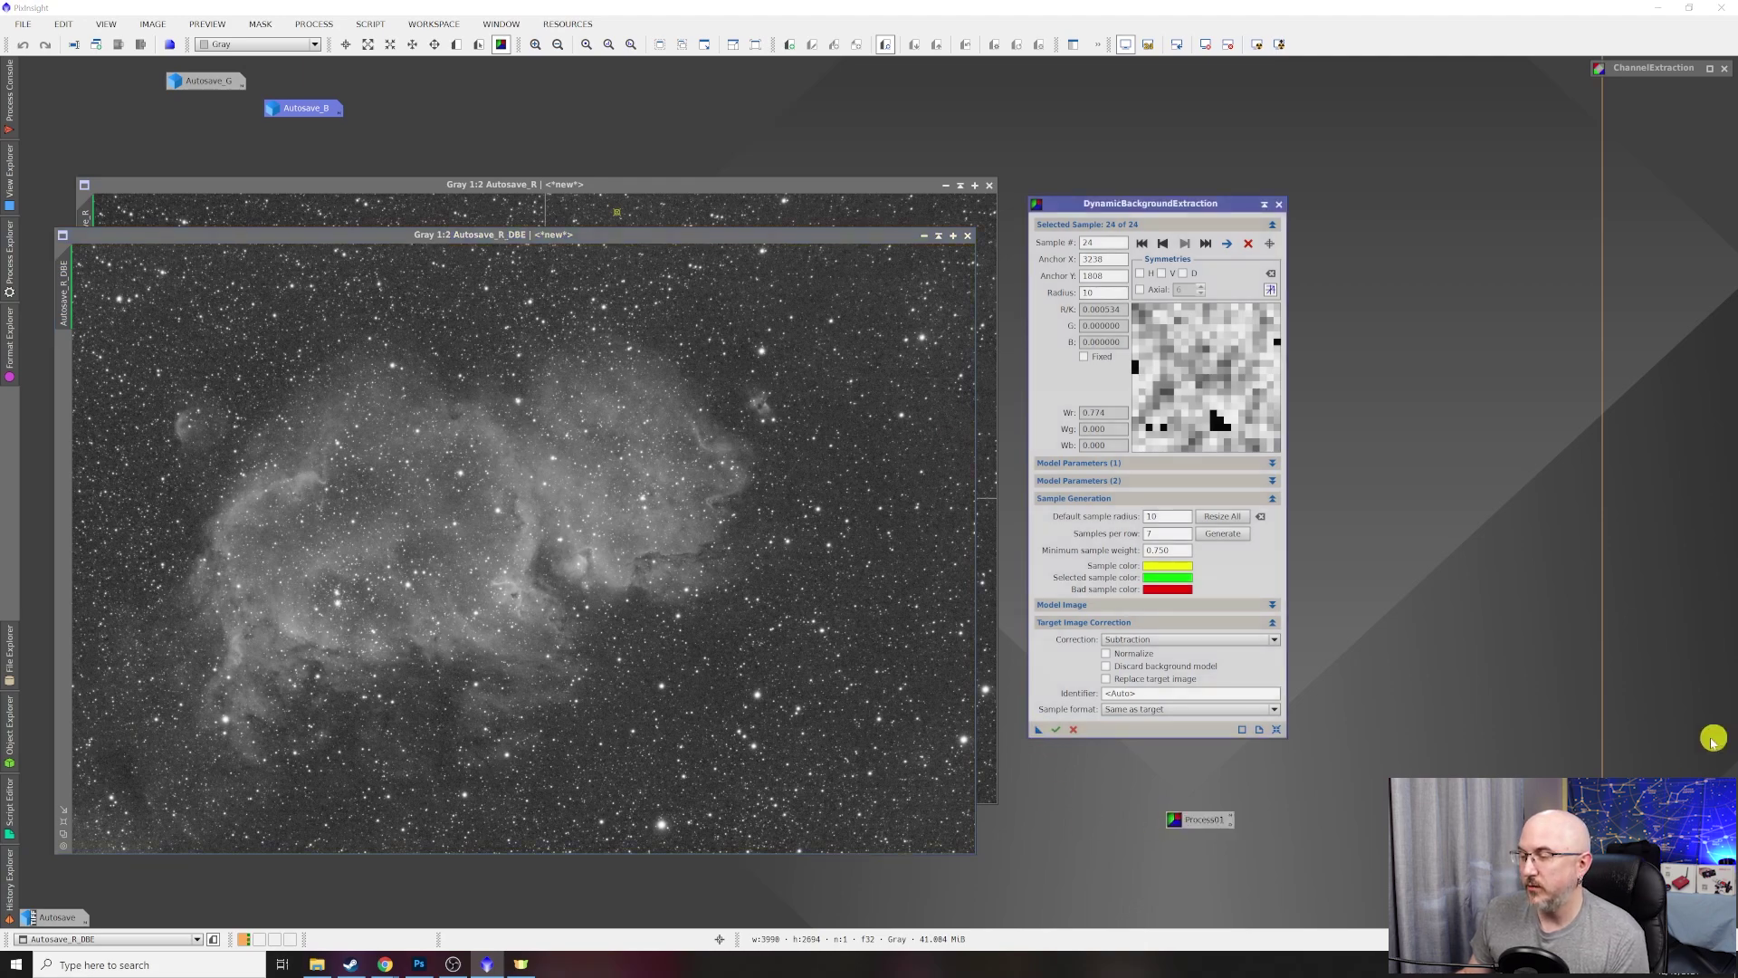
left_click(1266, 207)
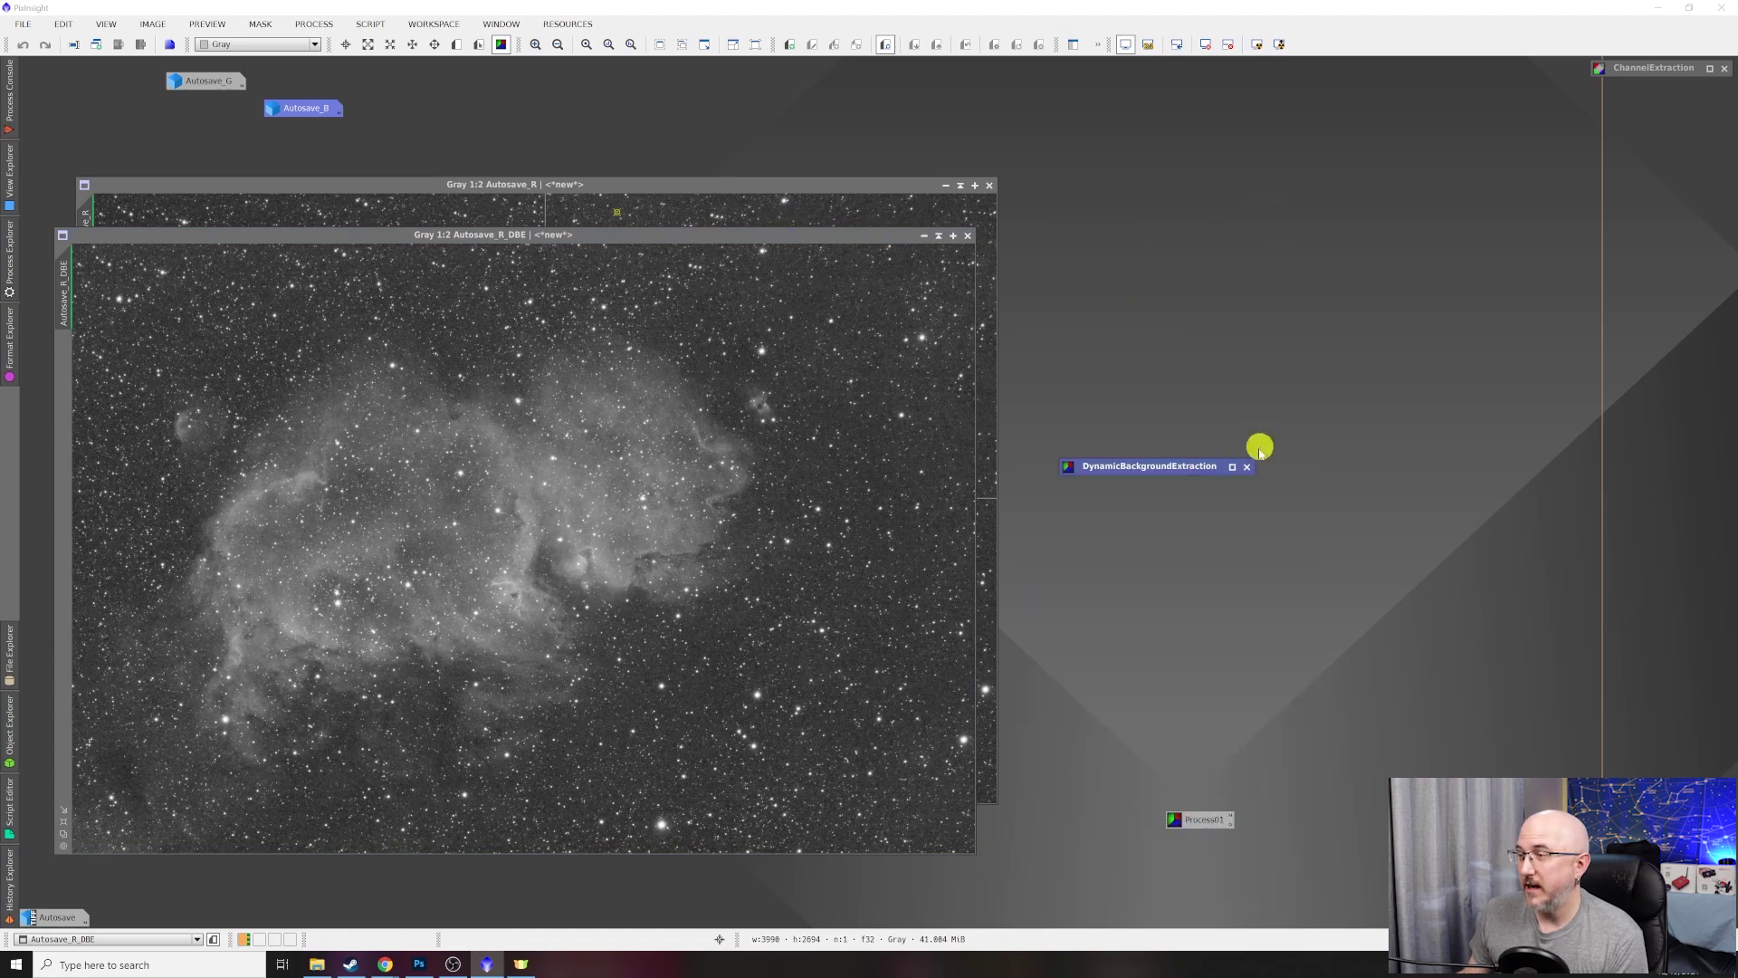
left_click(1247, 467)
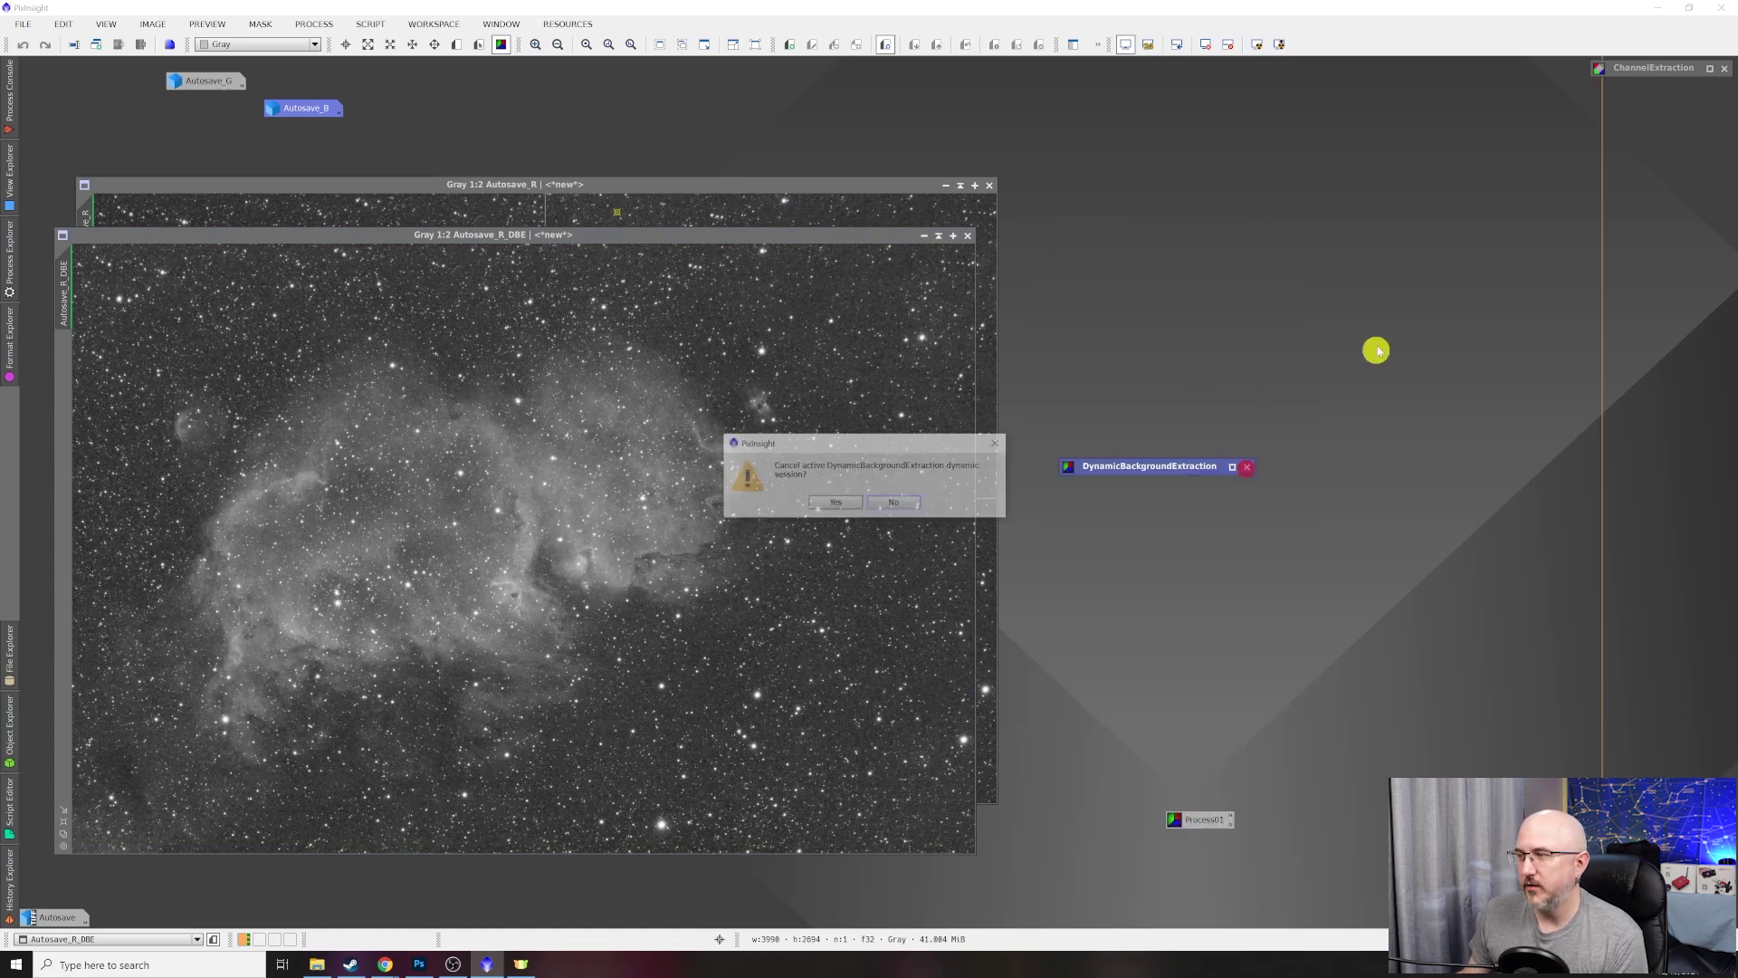
left_click(834, 505)
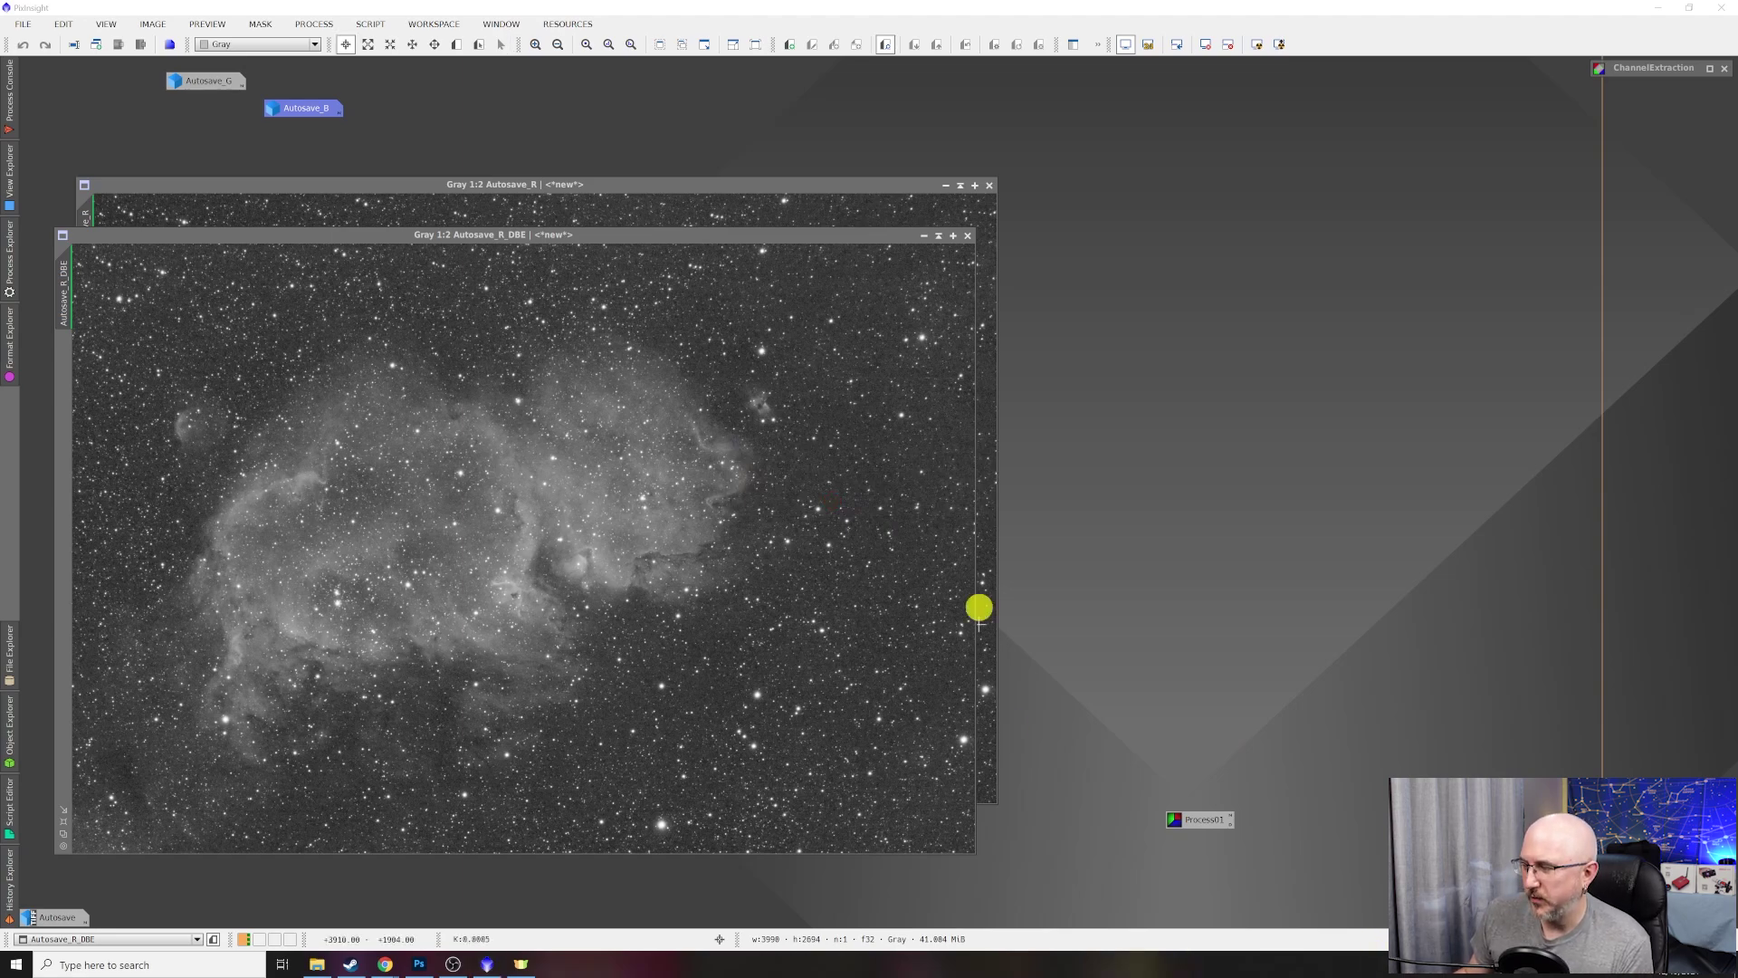
Minimize the original red channel image and park its icon above the corrected red image.
left_click(712, 184)
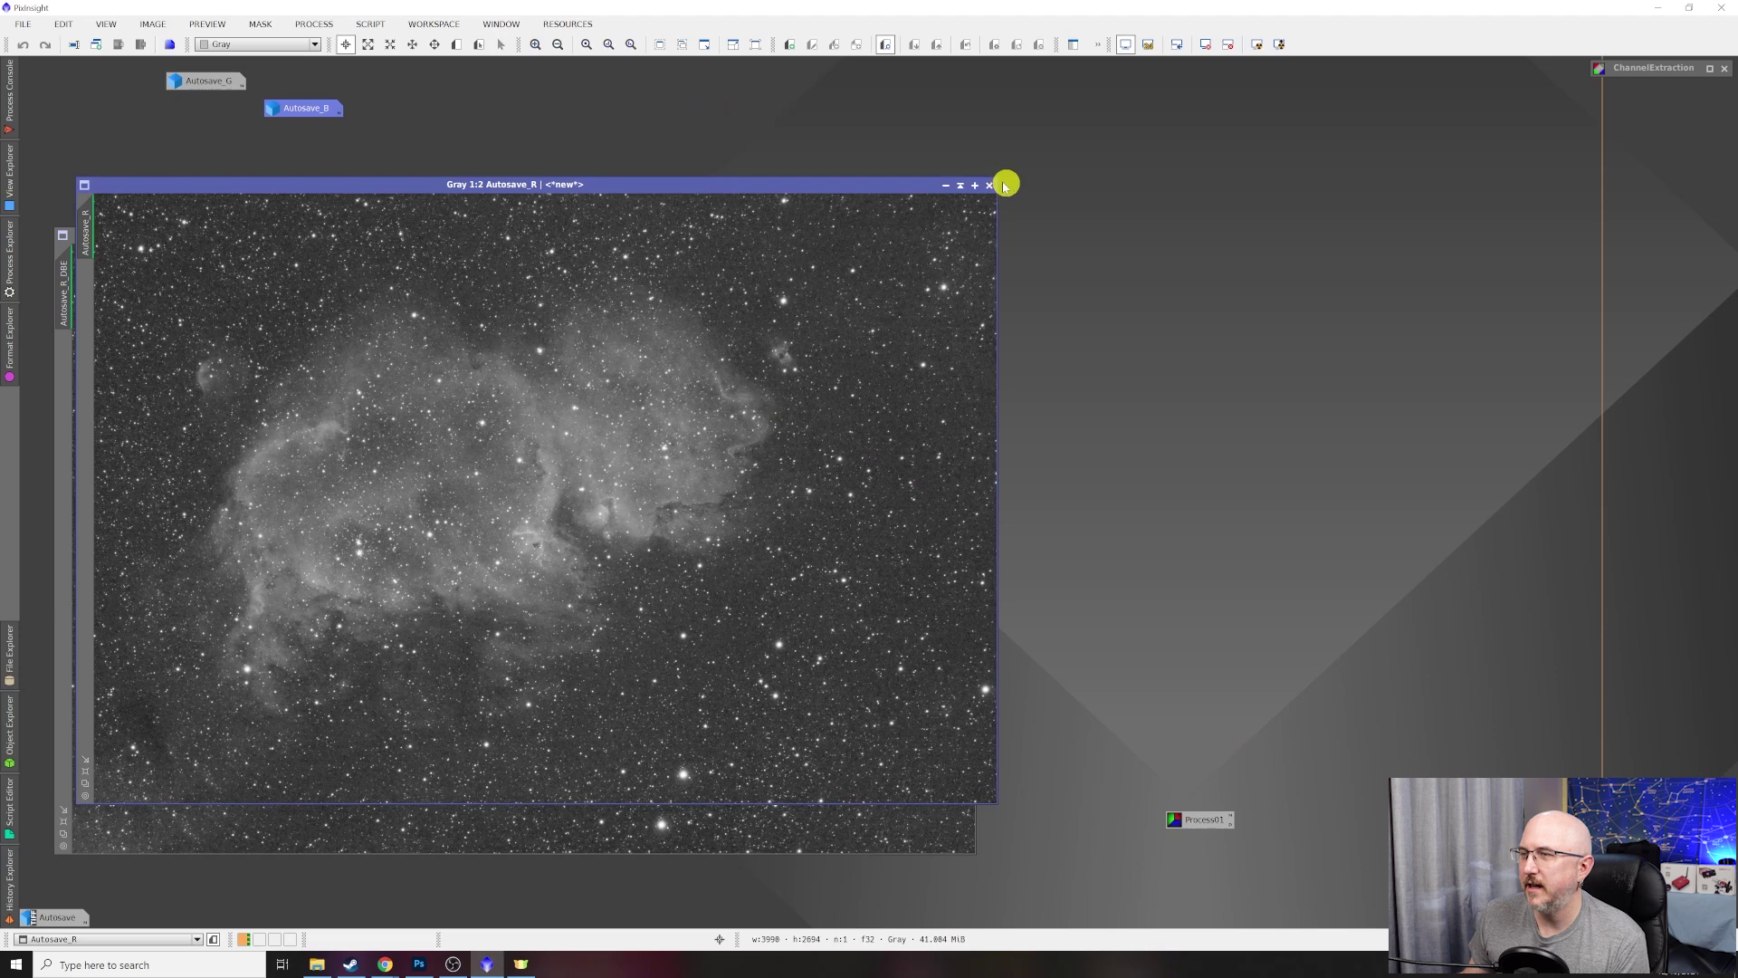
left_click(941, 187)
left_click_drag(567, 497, 77, 120)
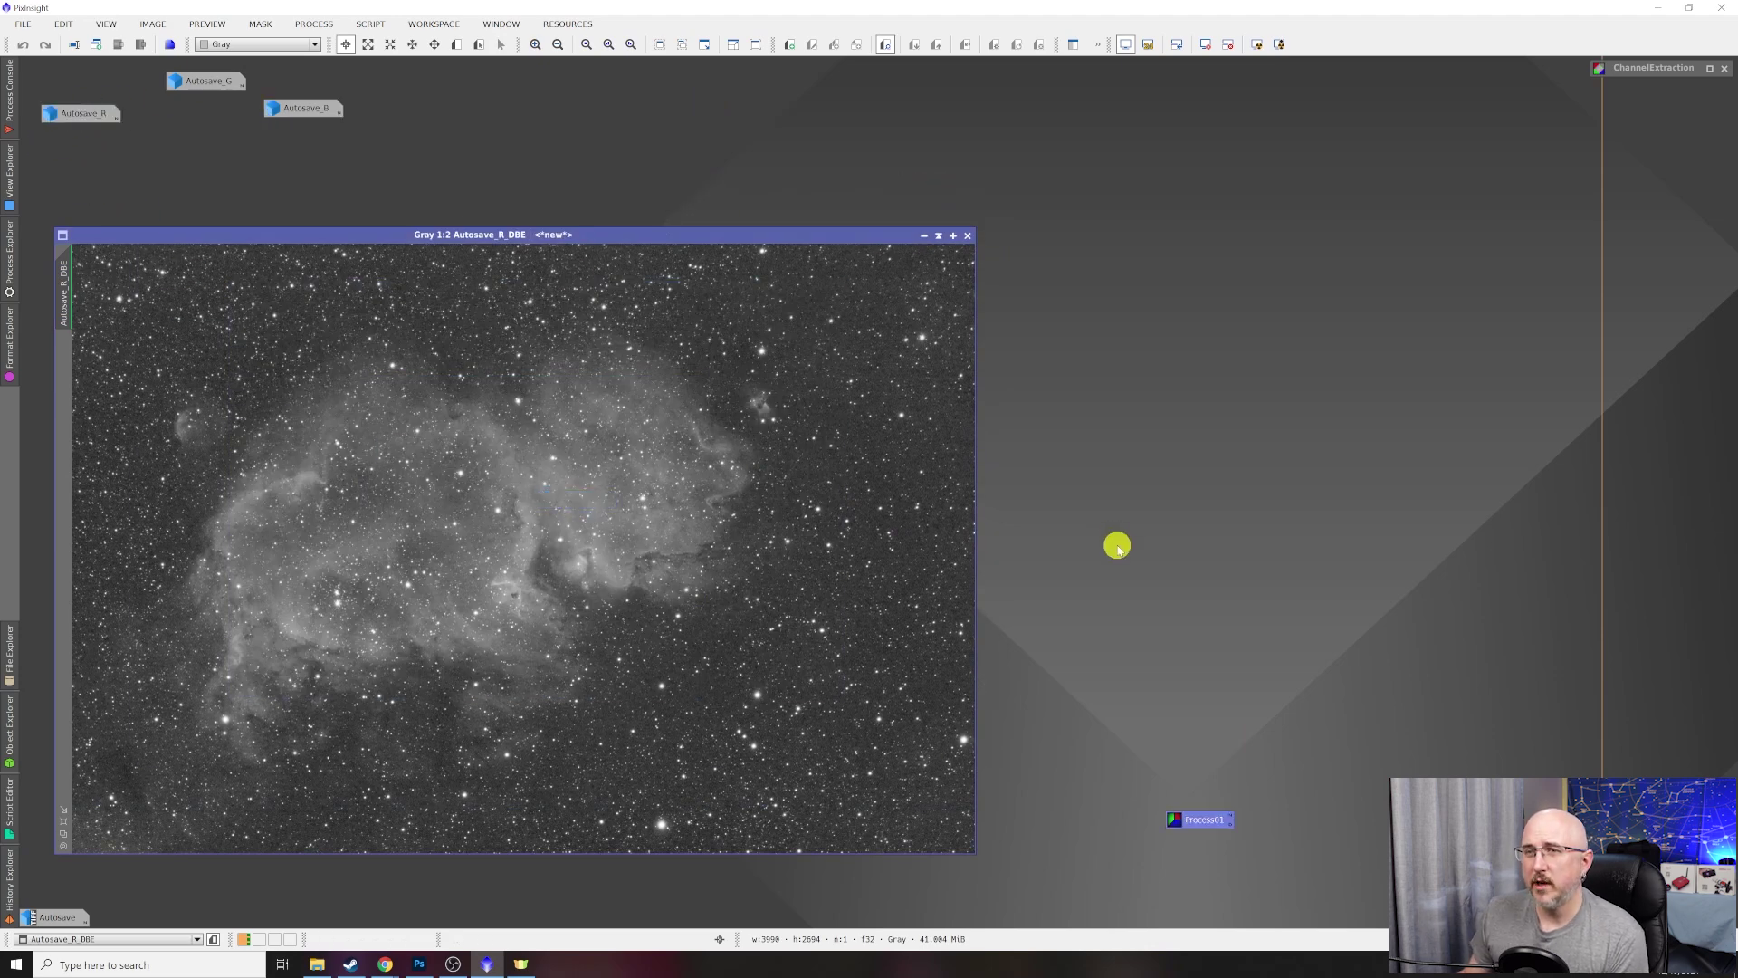
Restore the green channel image, apply the saved background extraction process to it and auto-stretch the corrected result.
double_click(208, 82)
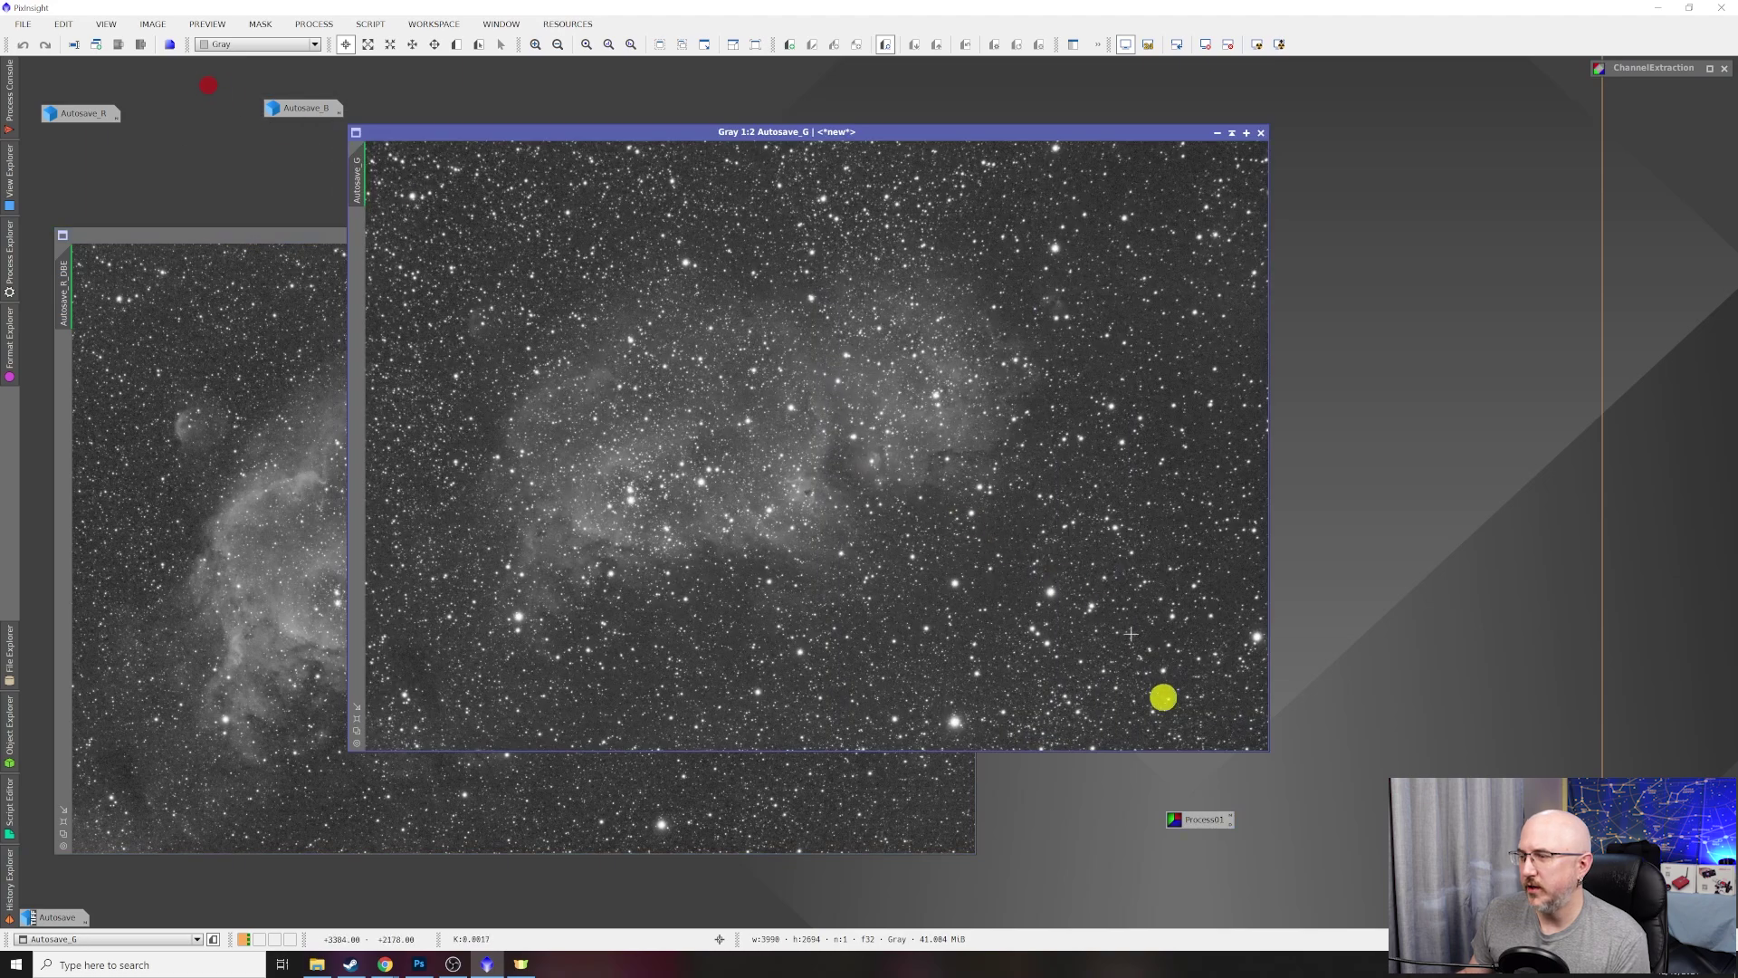
left_click_drag(1200, 824, 1100, 436)
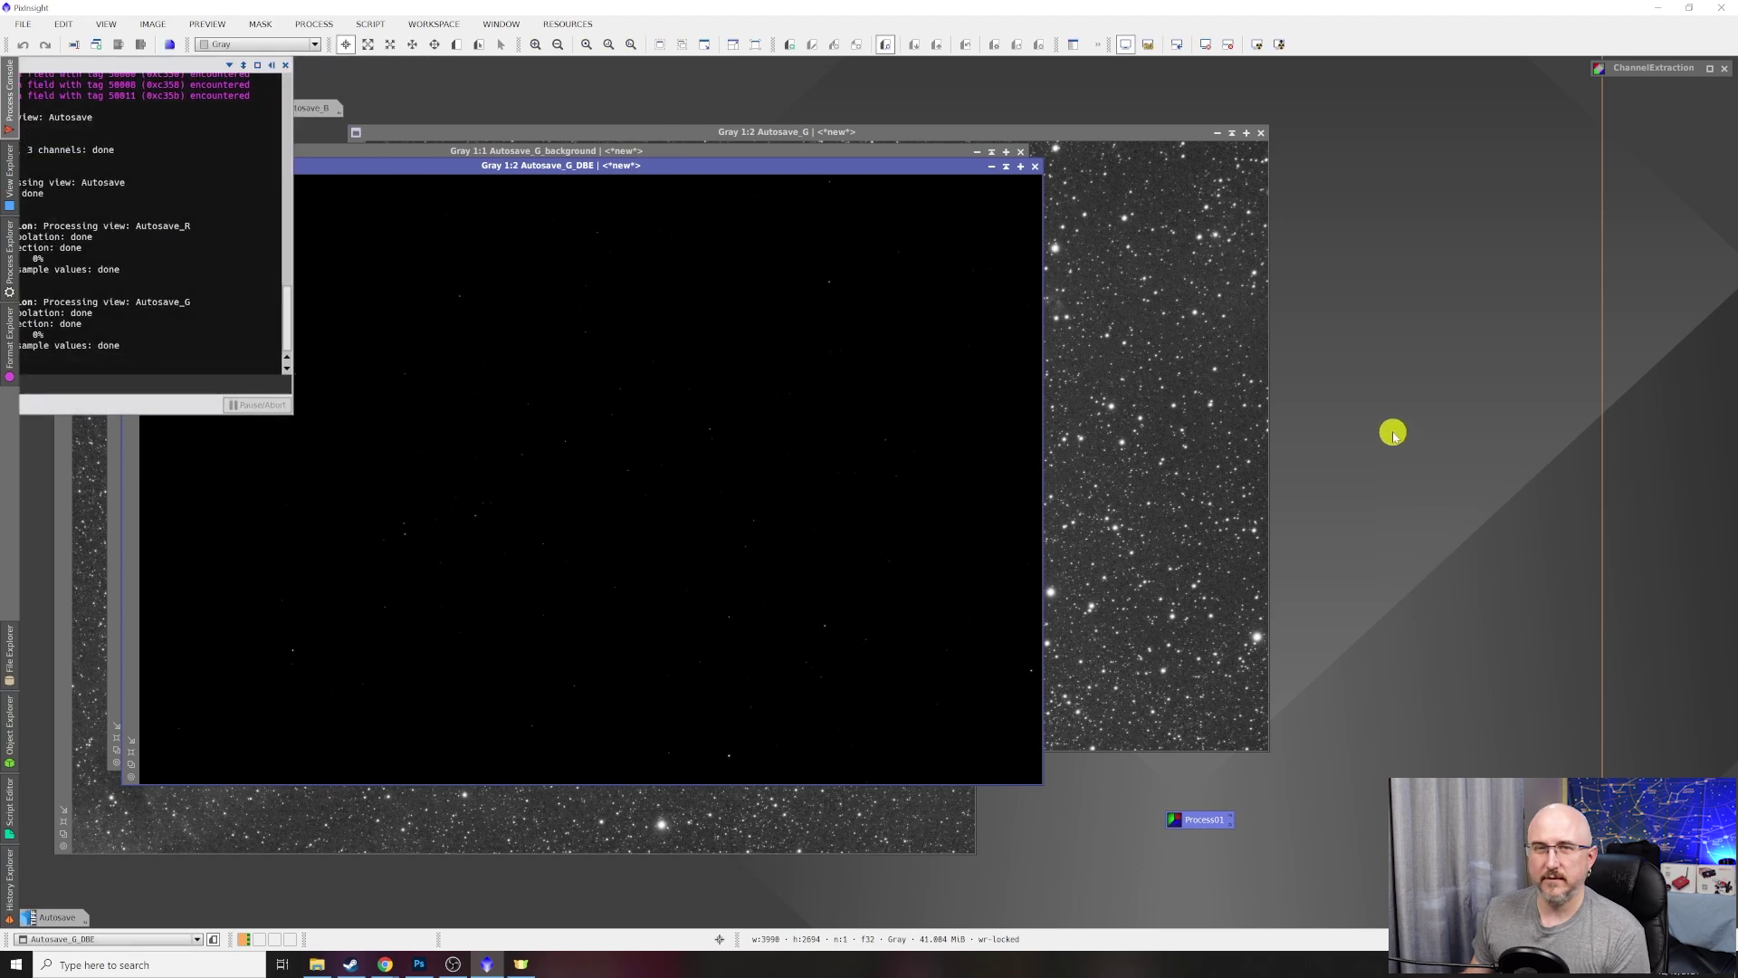
left_click_drag(801, 166, 796, 204)
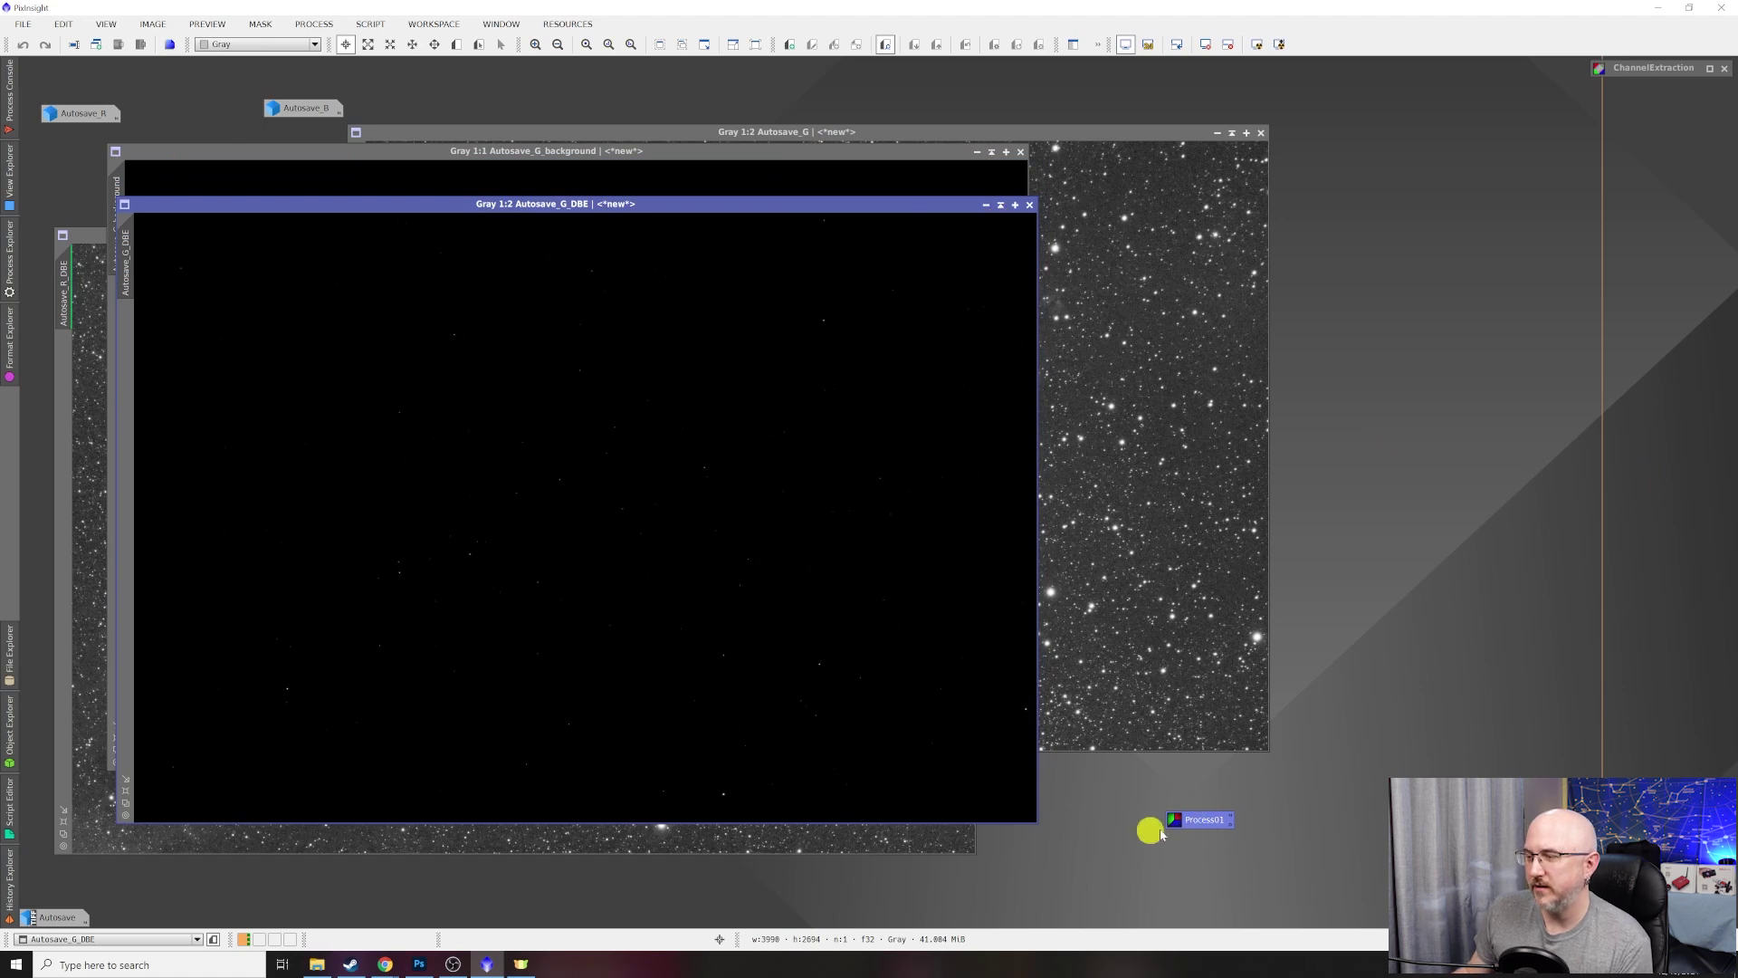
left_click(865, 207)
key("ctrl+a")
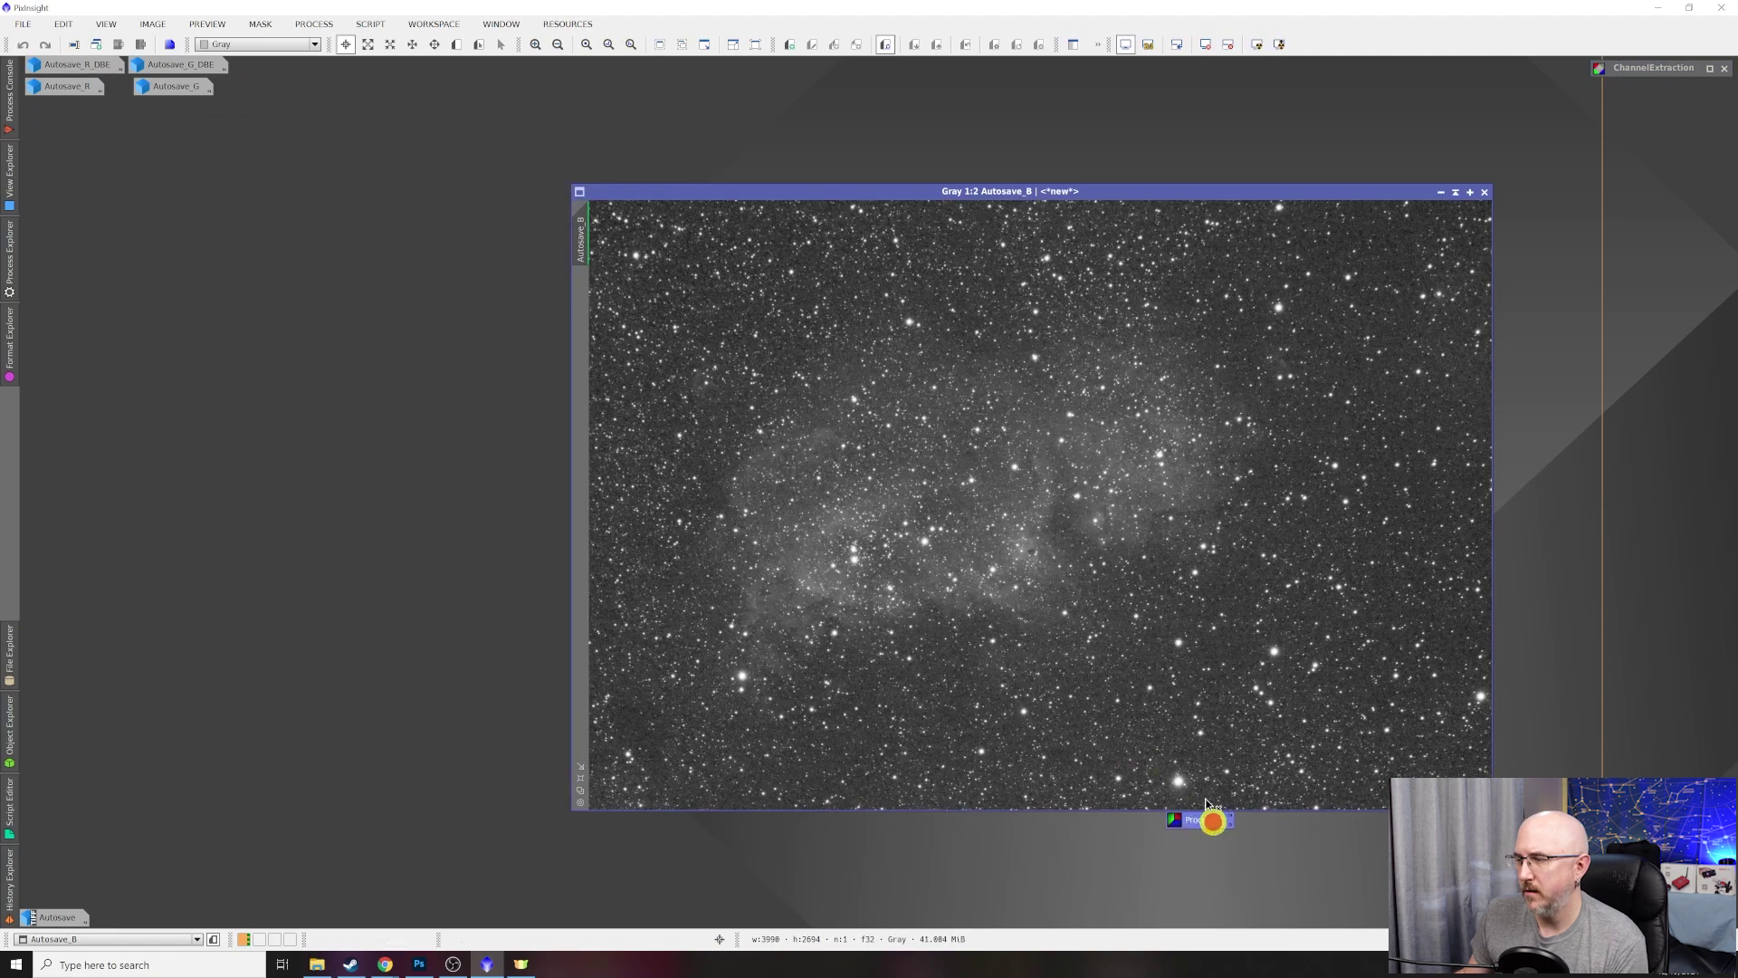
Apply the saved process to the blue channel image, discarding the background model and auto-stretching the corrected image.
left_click_drag(1207, 801, 1204, 586)
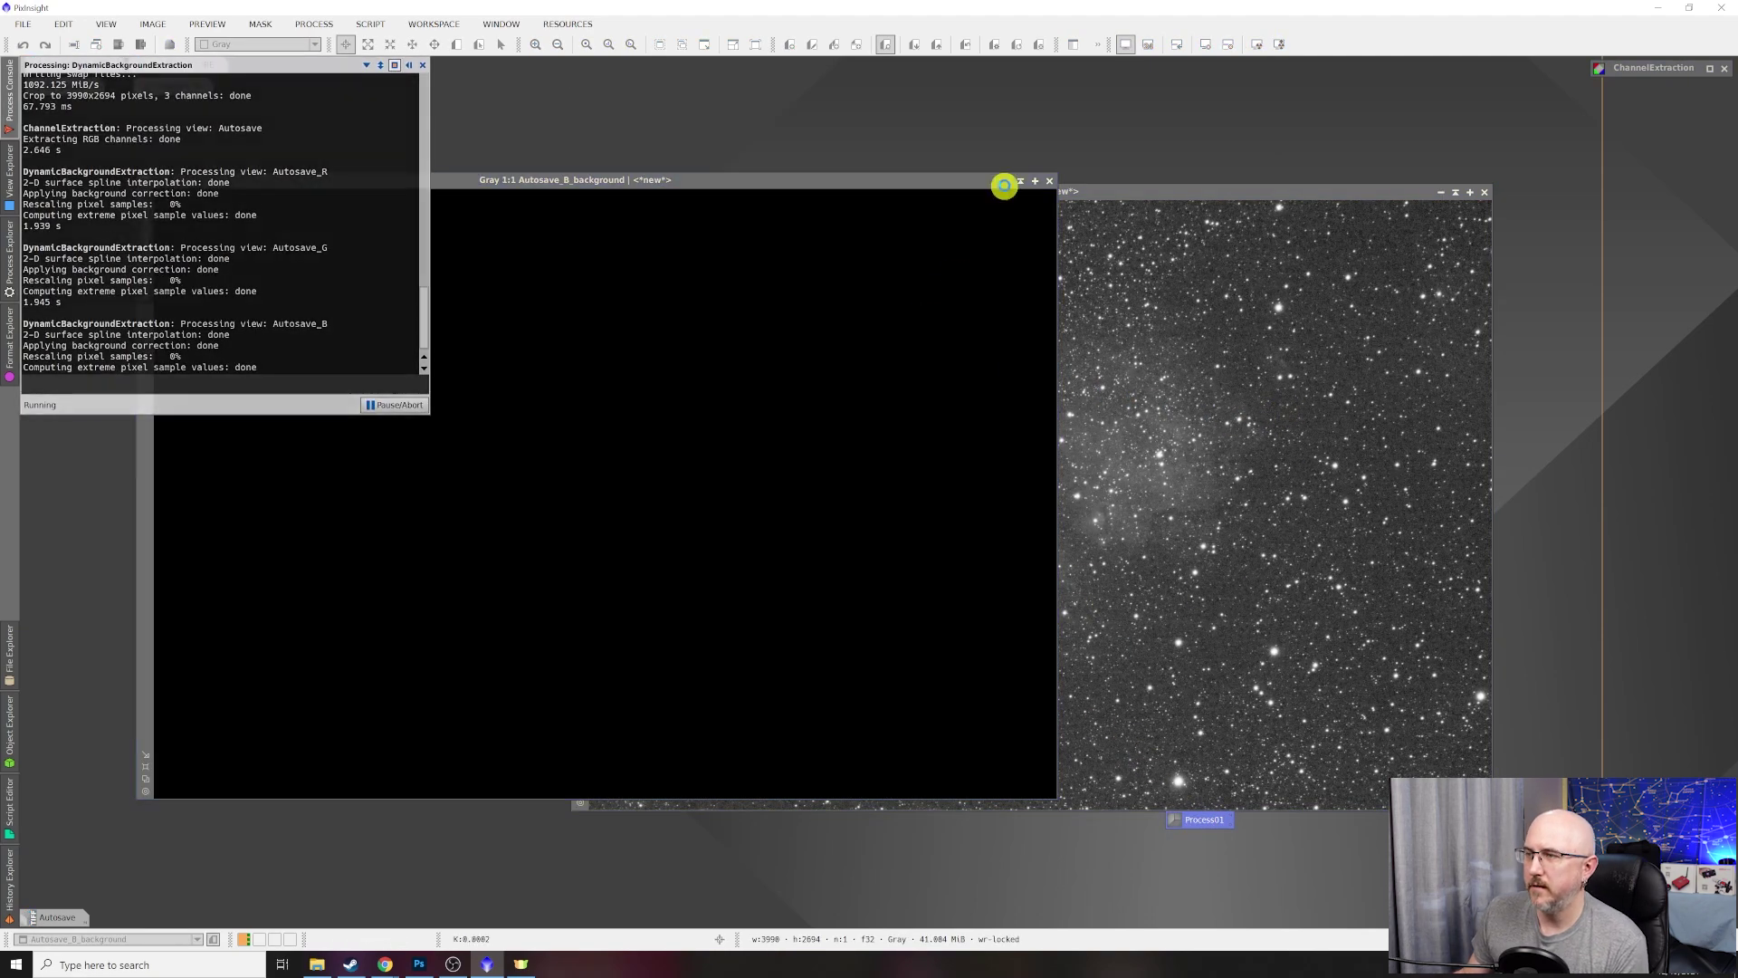
left_click(1049, 179)
left_click(1254, 44)
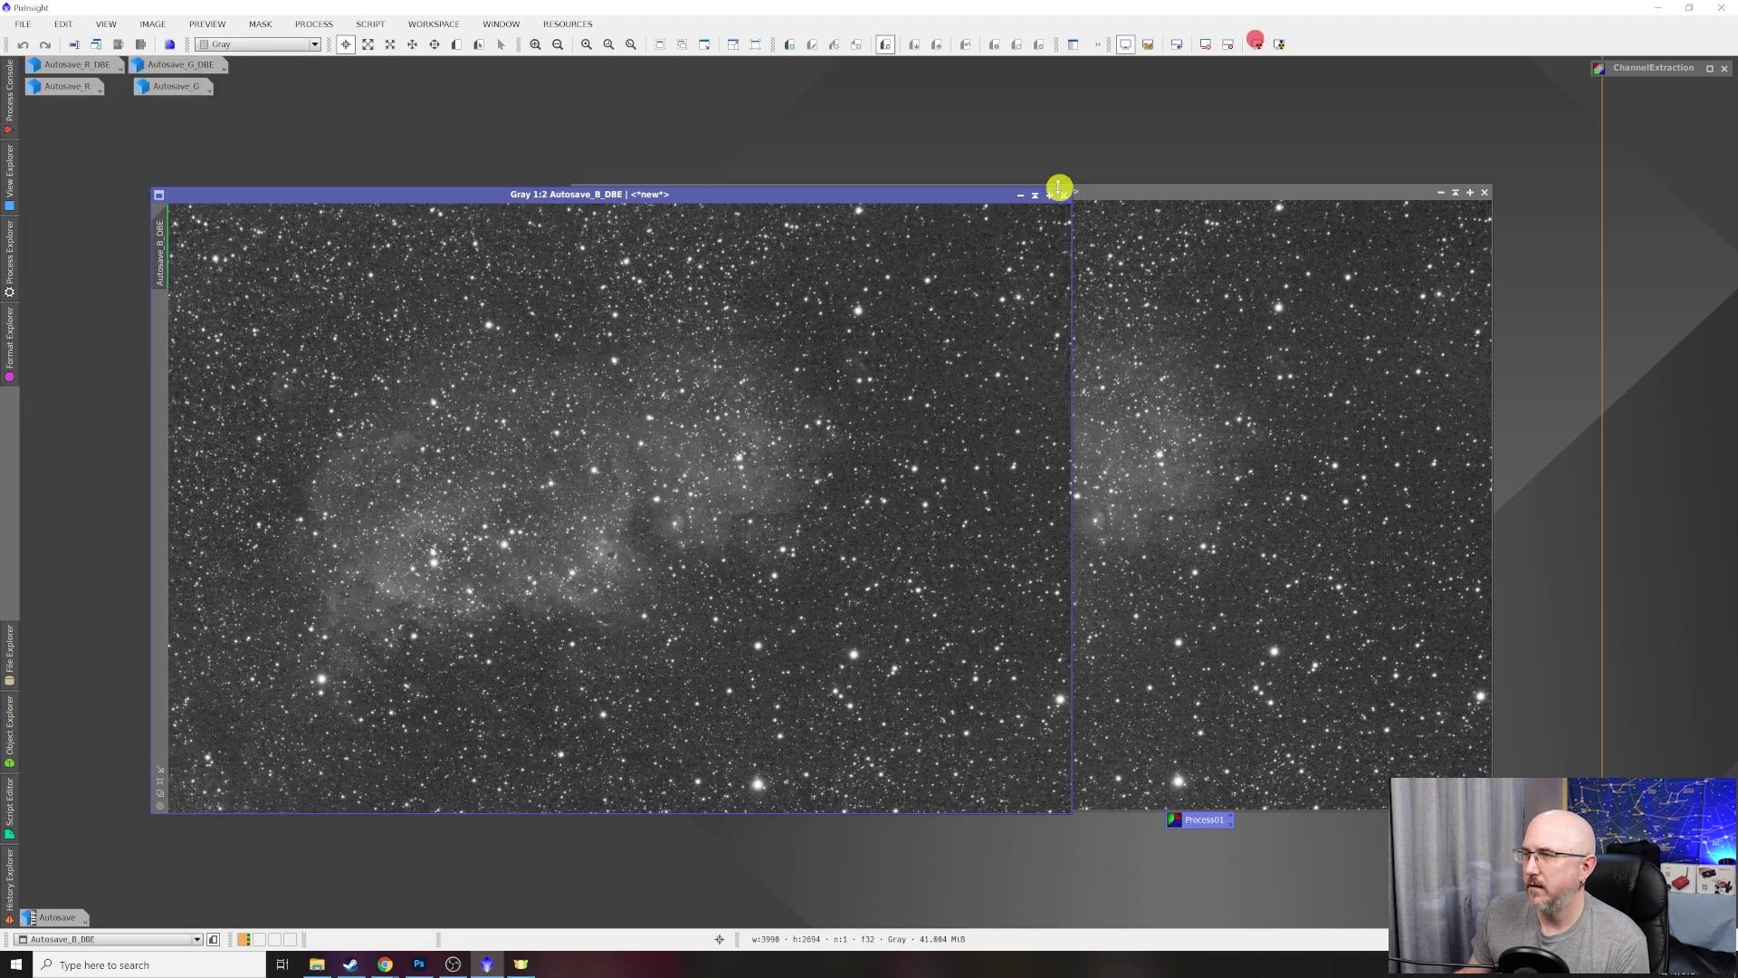
Minimize the corrected and original blue channel images, parking the corrected one's icon beside the other corrected channels.
left_click(1020, 195)
left_click_drag(654, 513, 274, 72)
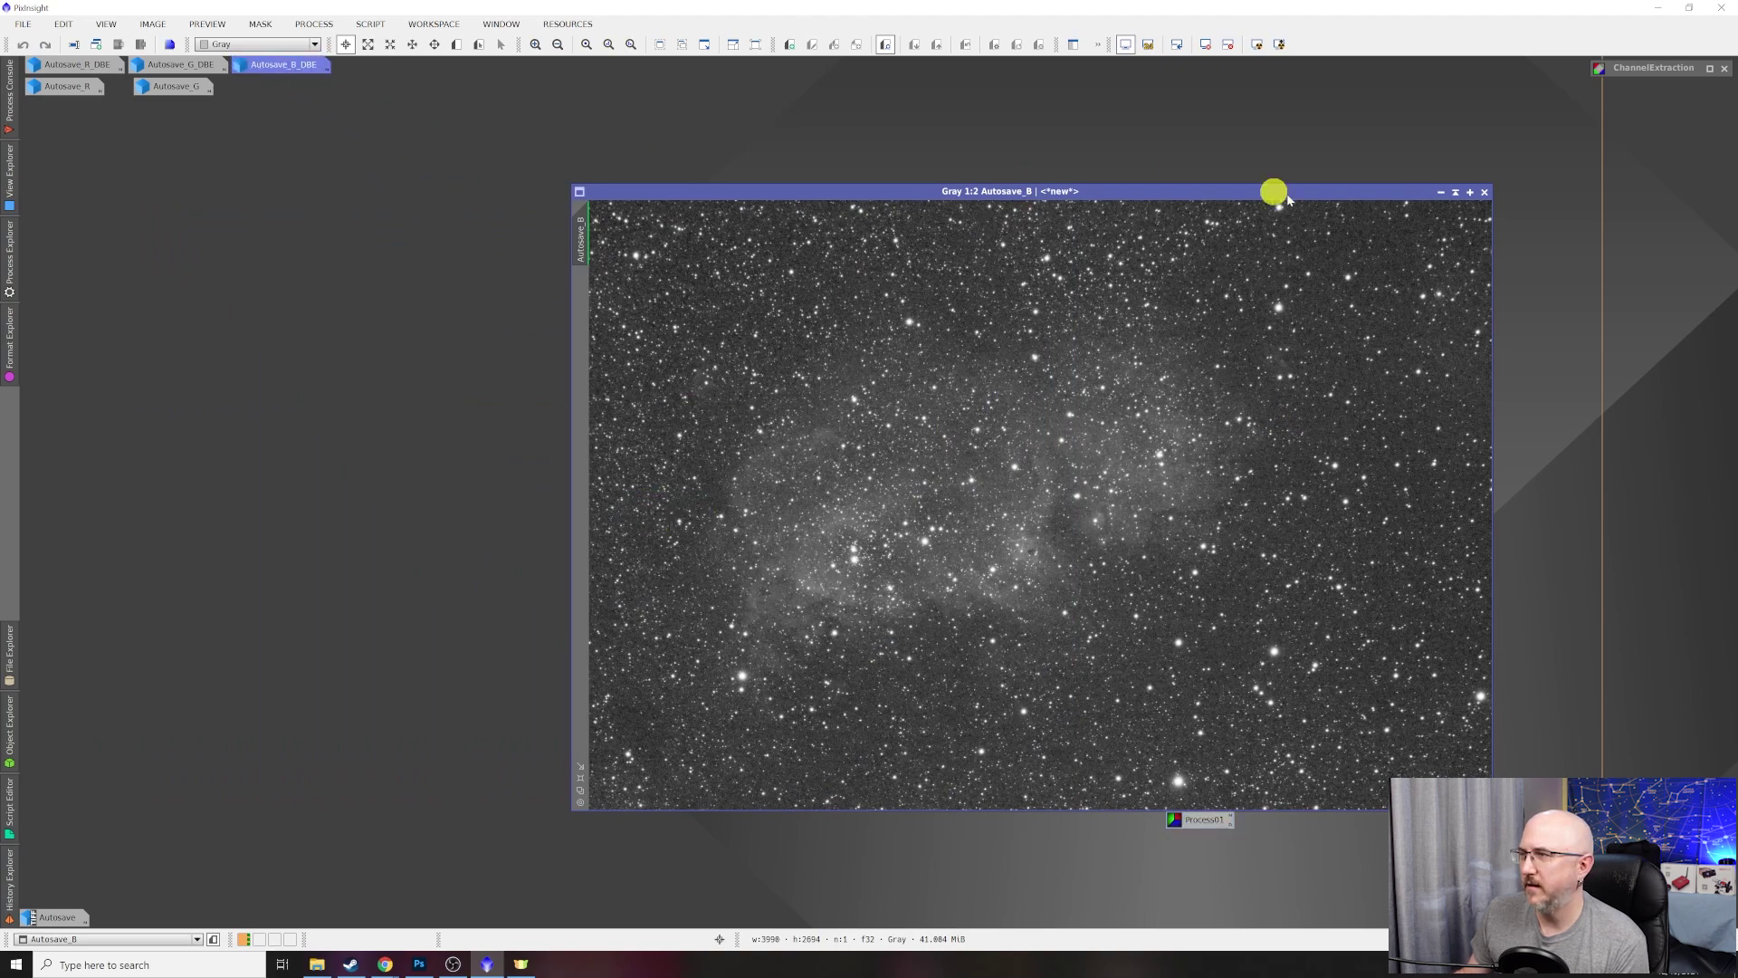
left_click(1439, 194)
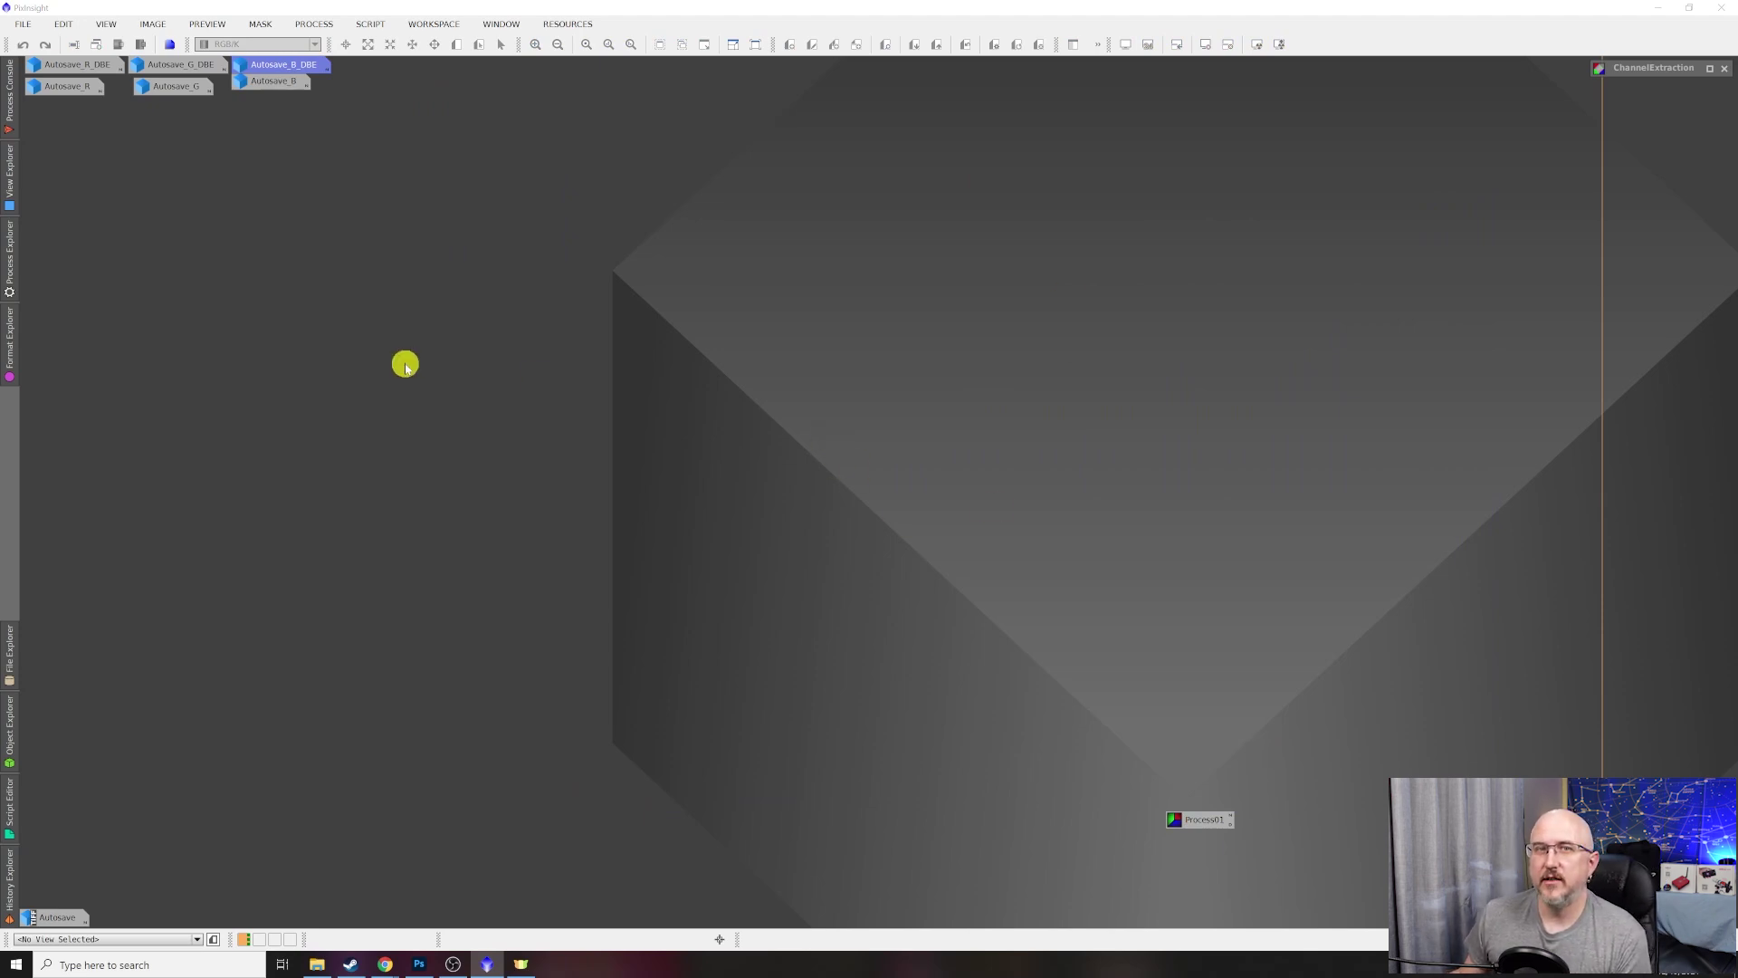
Open the Statistics process and examine the channel statistics of the original Autosave image.
left_click(308, 23)
mouse_move(317, 47)
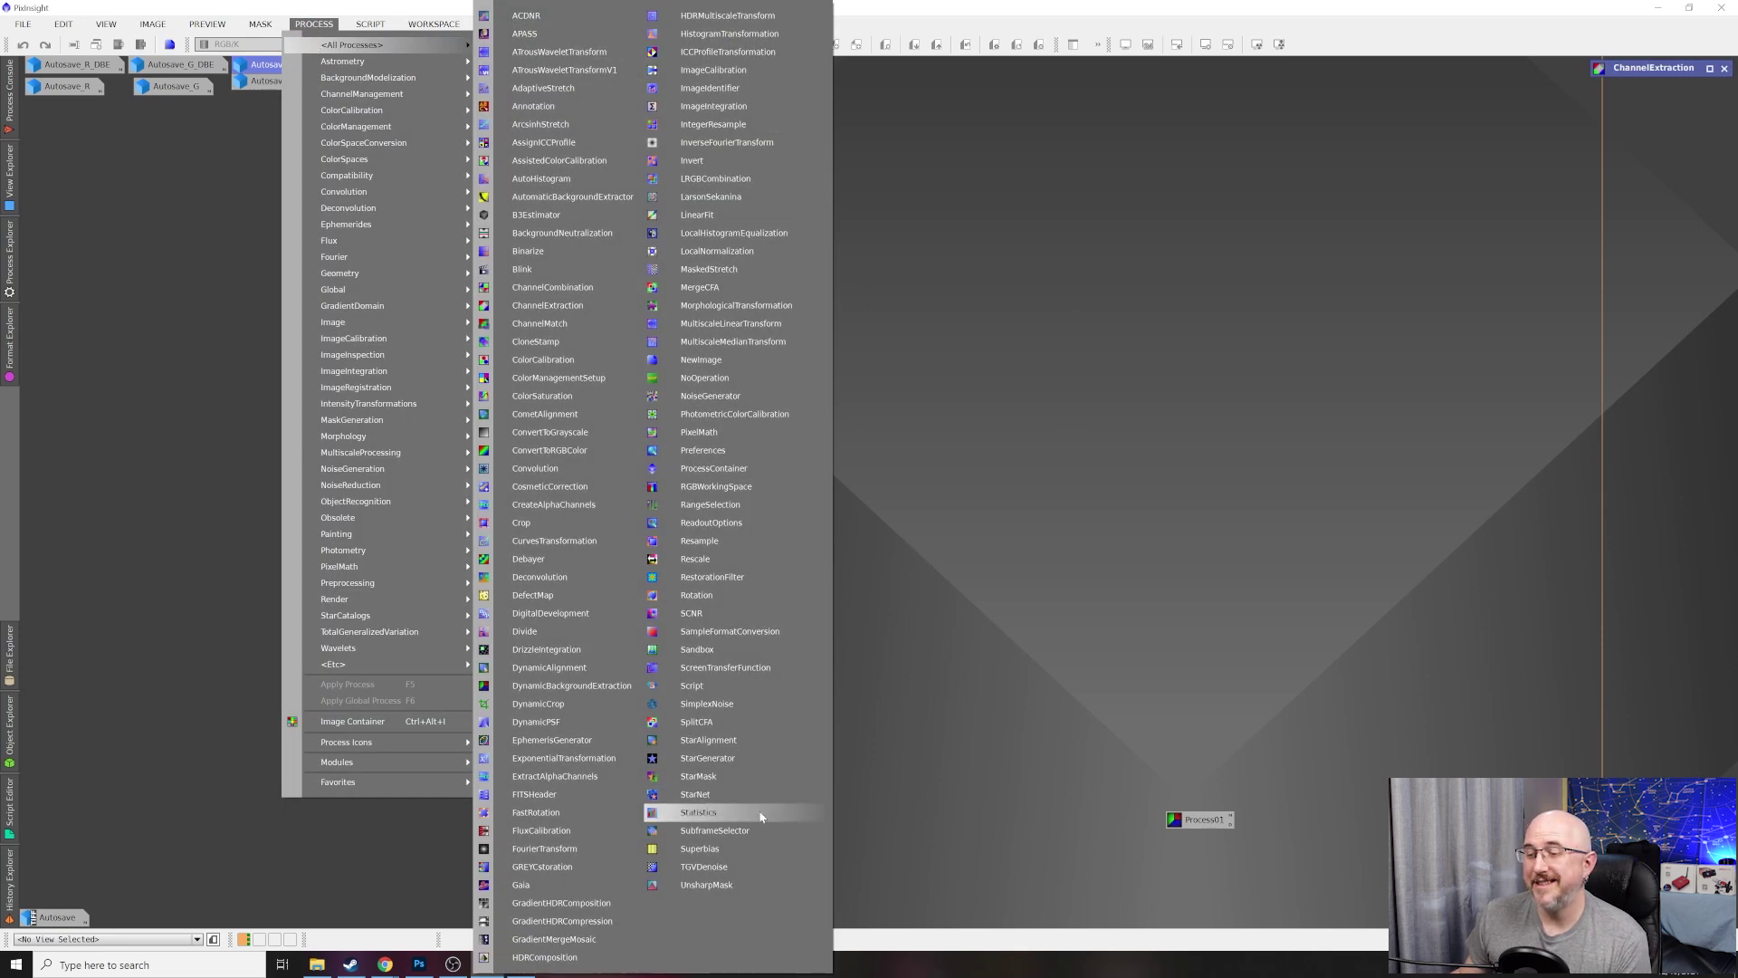
left_click(698, 812)
left_click_drag(1290, 143, 1042, 142)
left_click(1165, 154)
left_click(999, 181)
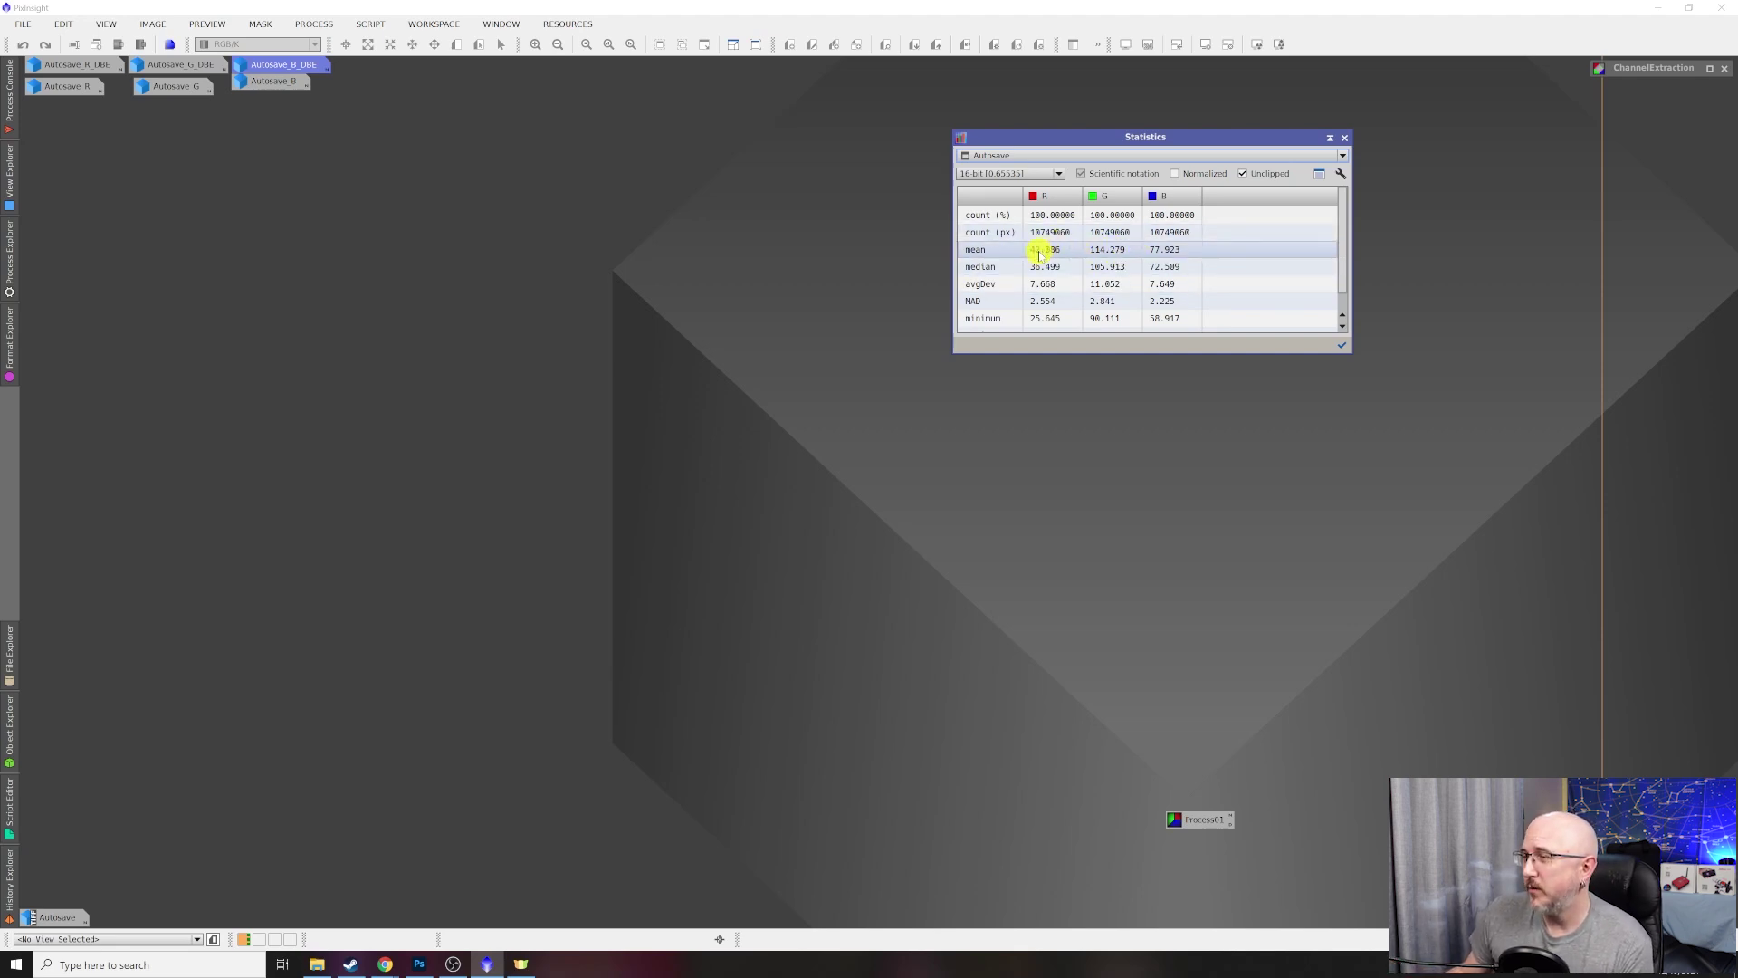
Examine the statistics of Autosave_R_DBE, Autosave_G_DBE and Autosave_B_DBE in turn and collapse the Statistics window.
left_click(1016, 156)
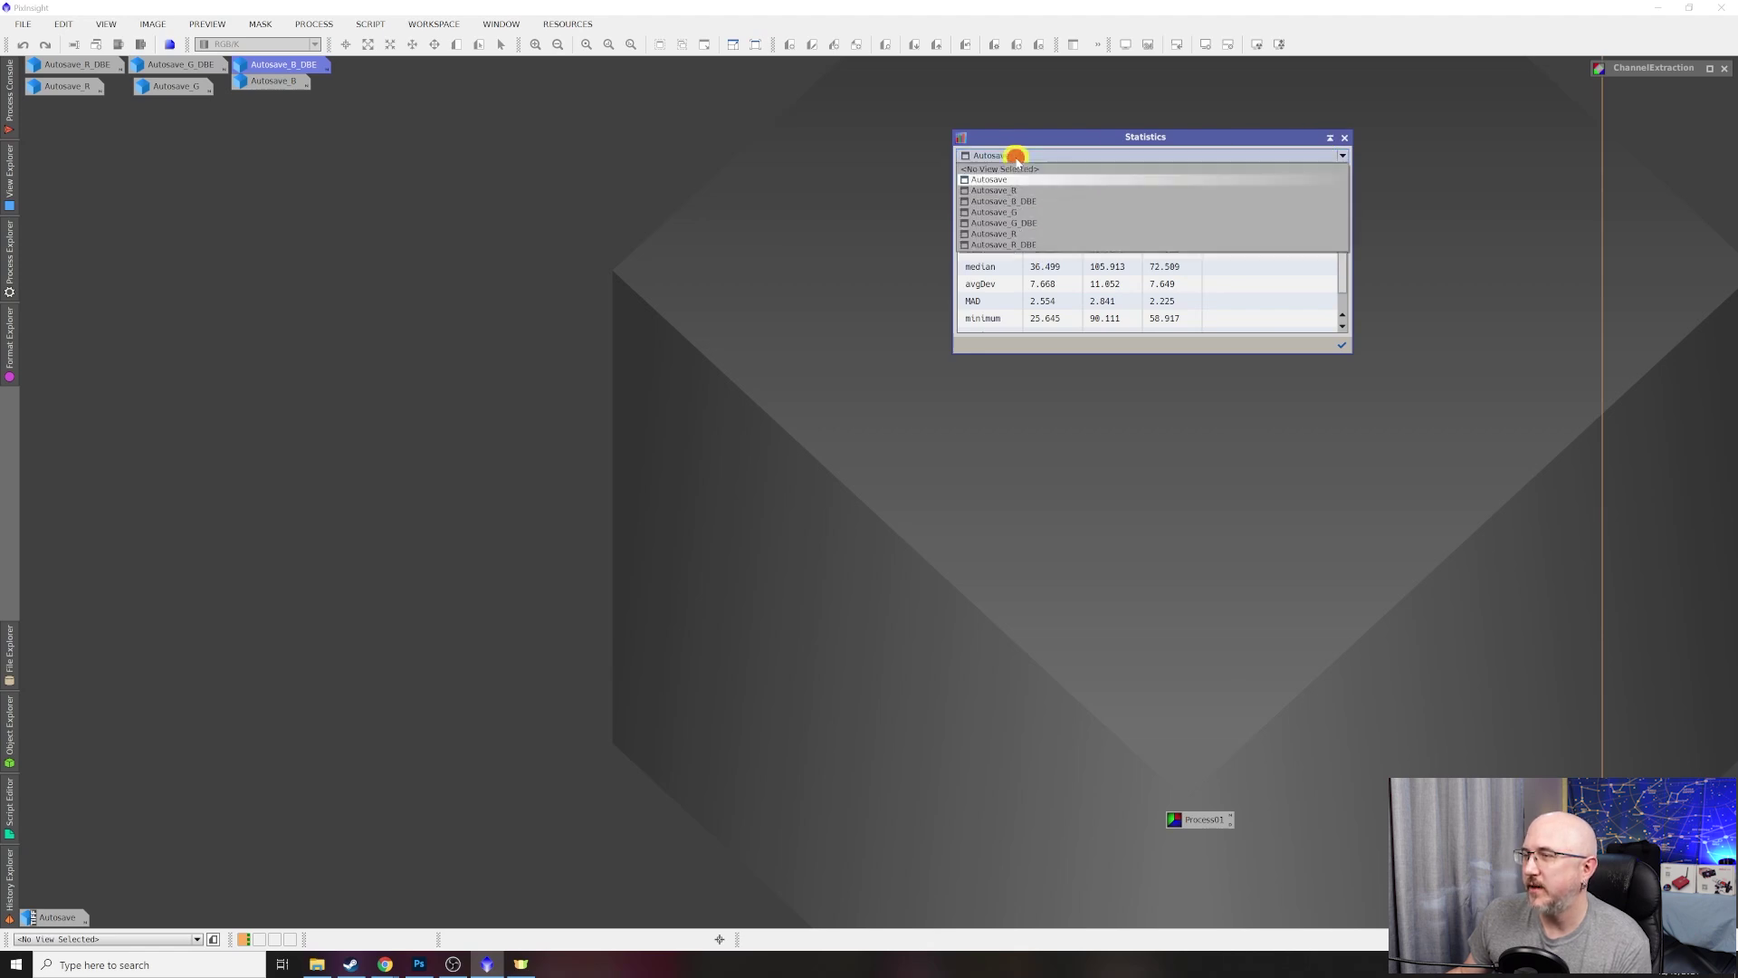
left_click(1019, 245)
left_click(1017, 155)
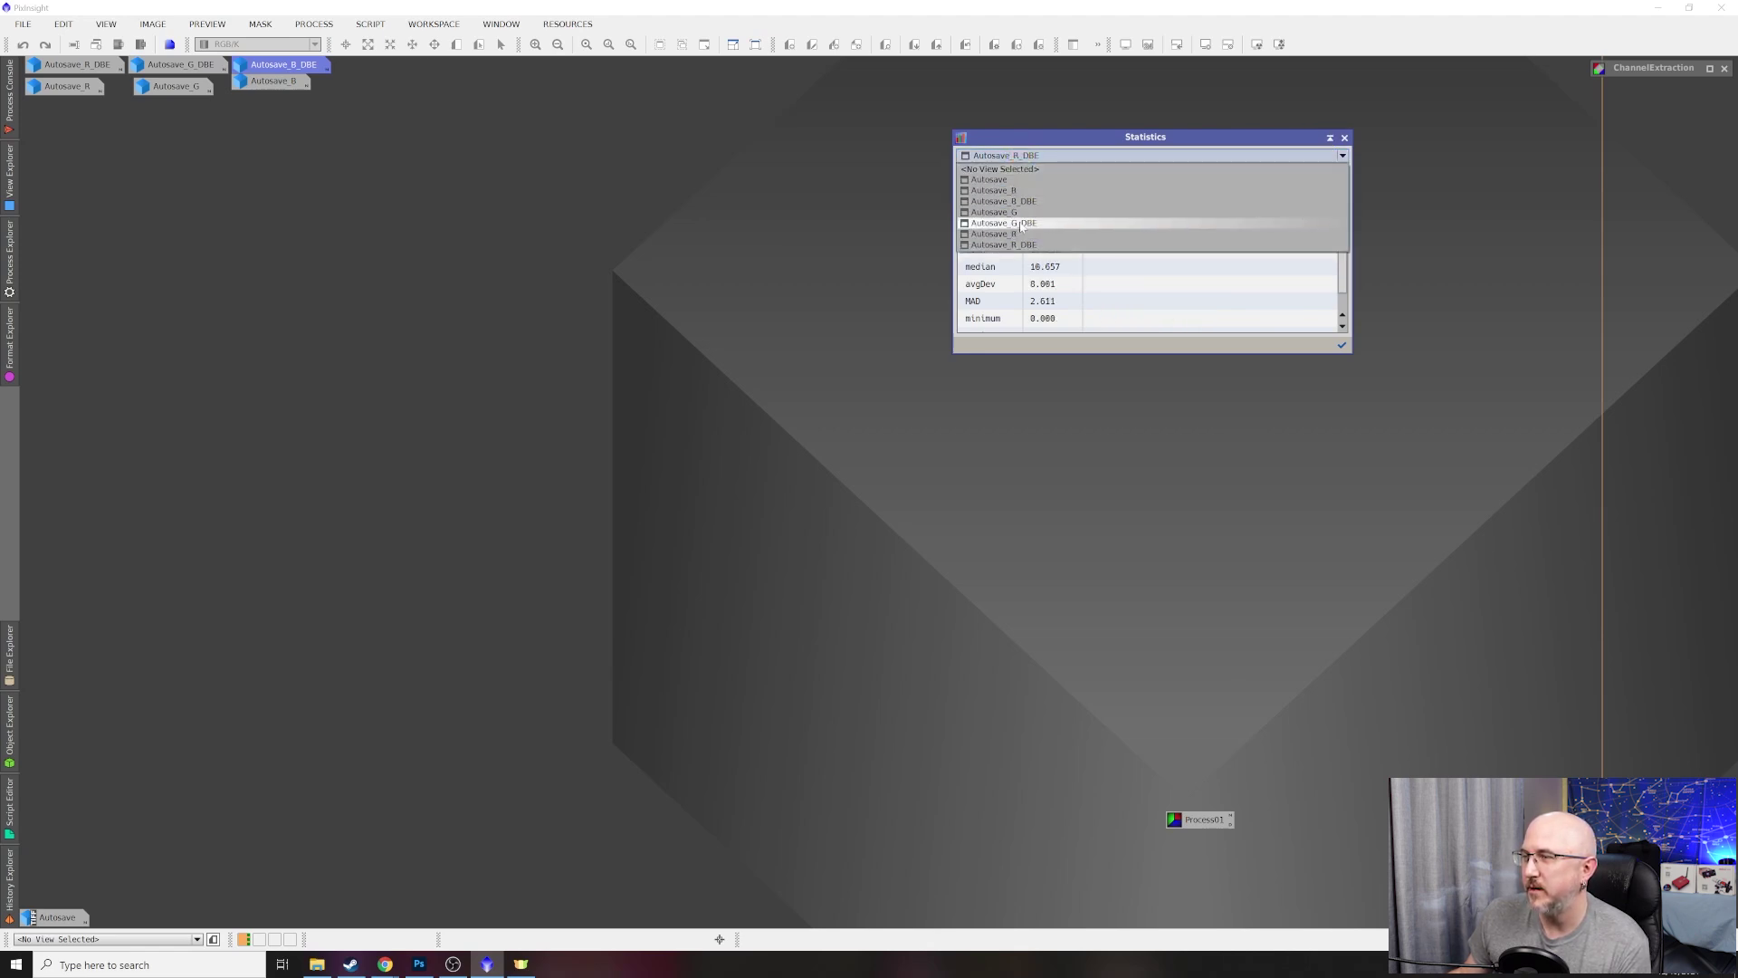
left_click(1088, 157)
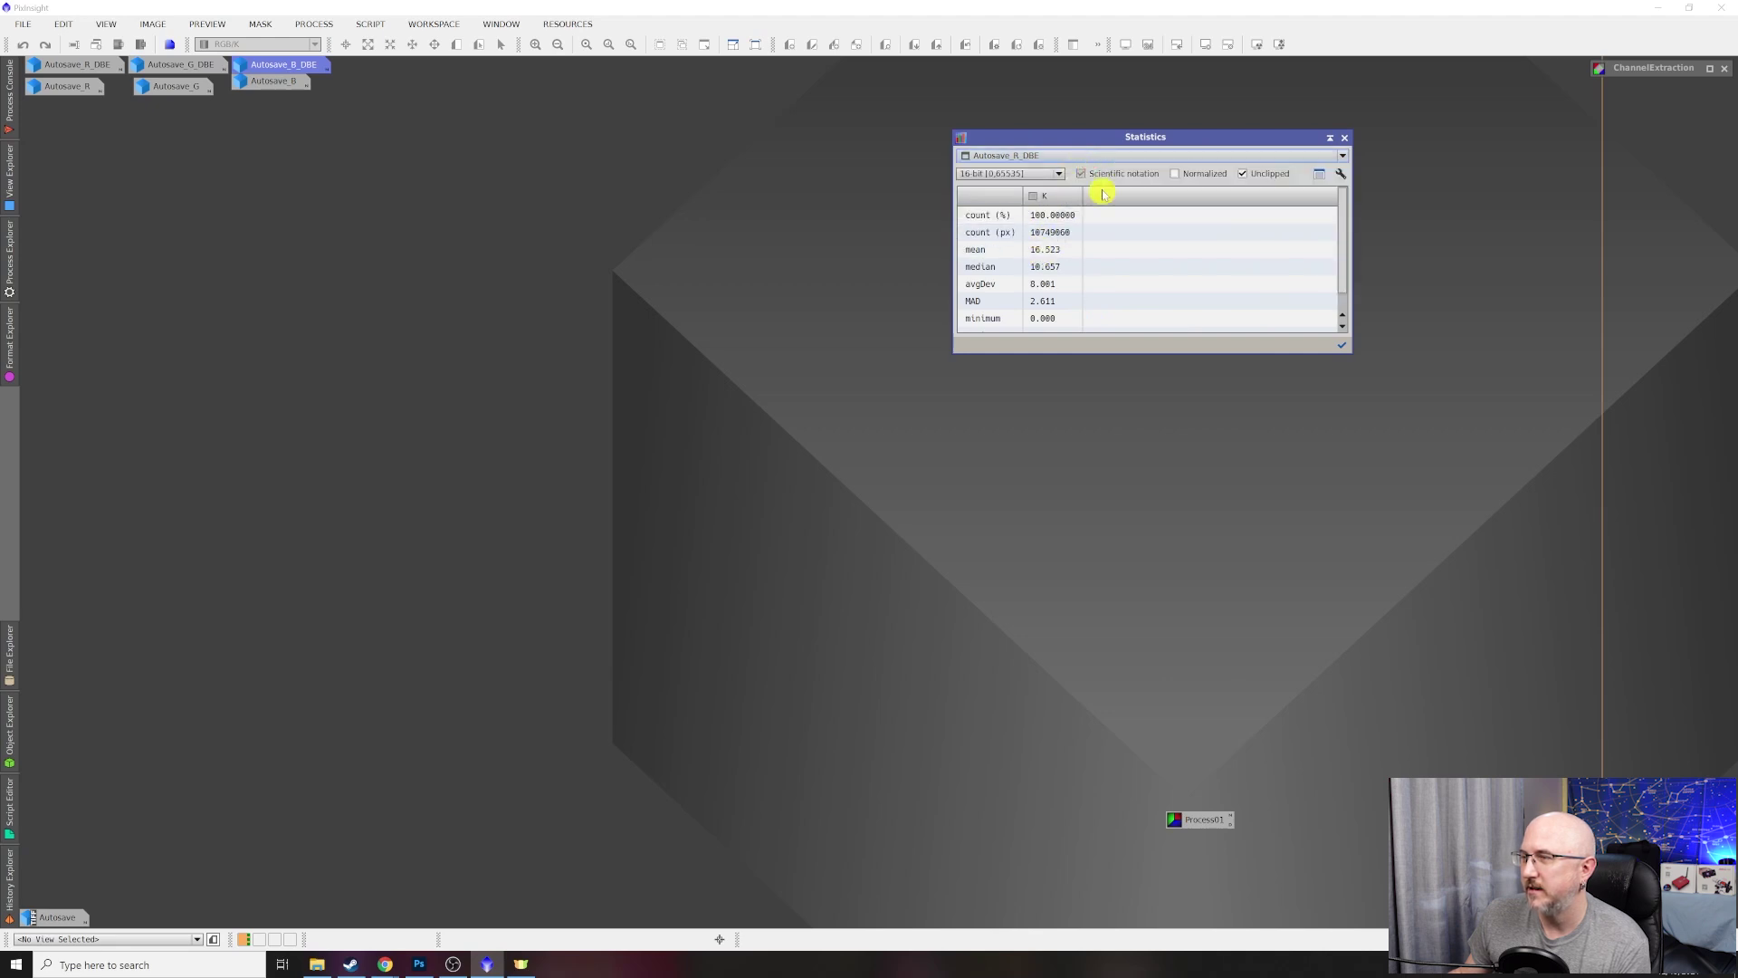
left_click(1080, 174)
left_click(1071, 155)
left_click(1052, 222)
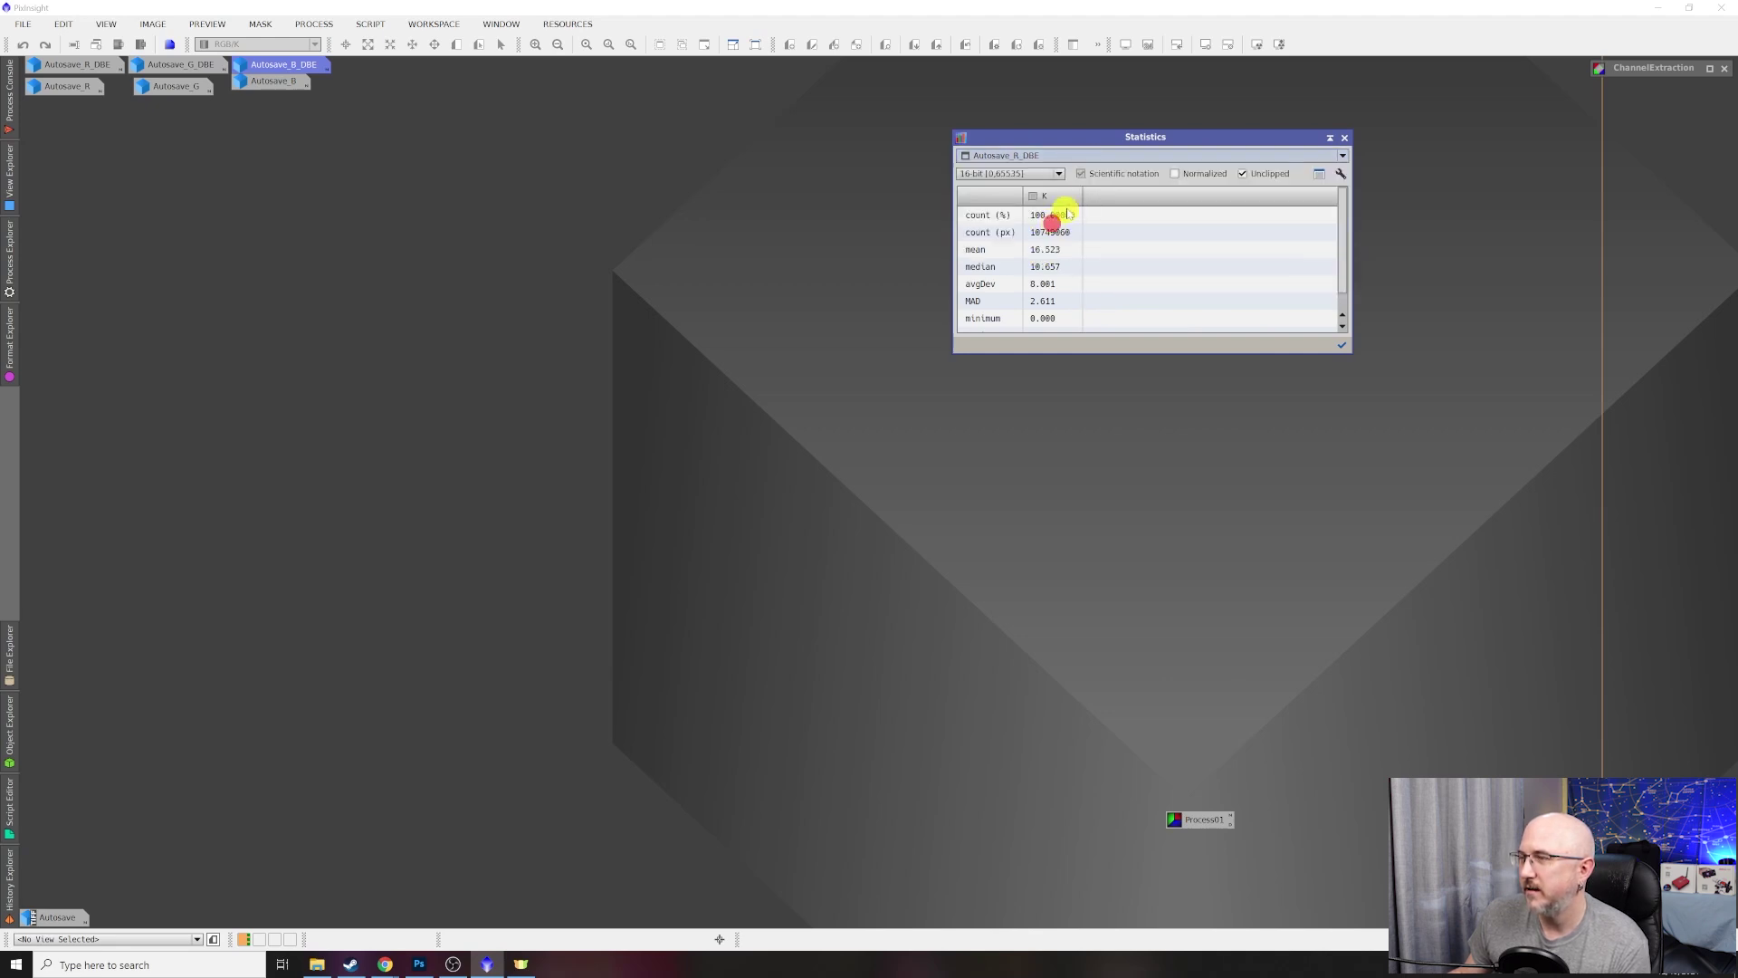
left_click(1113, 154)
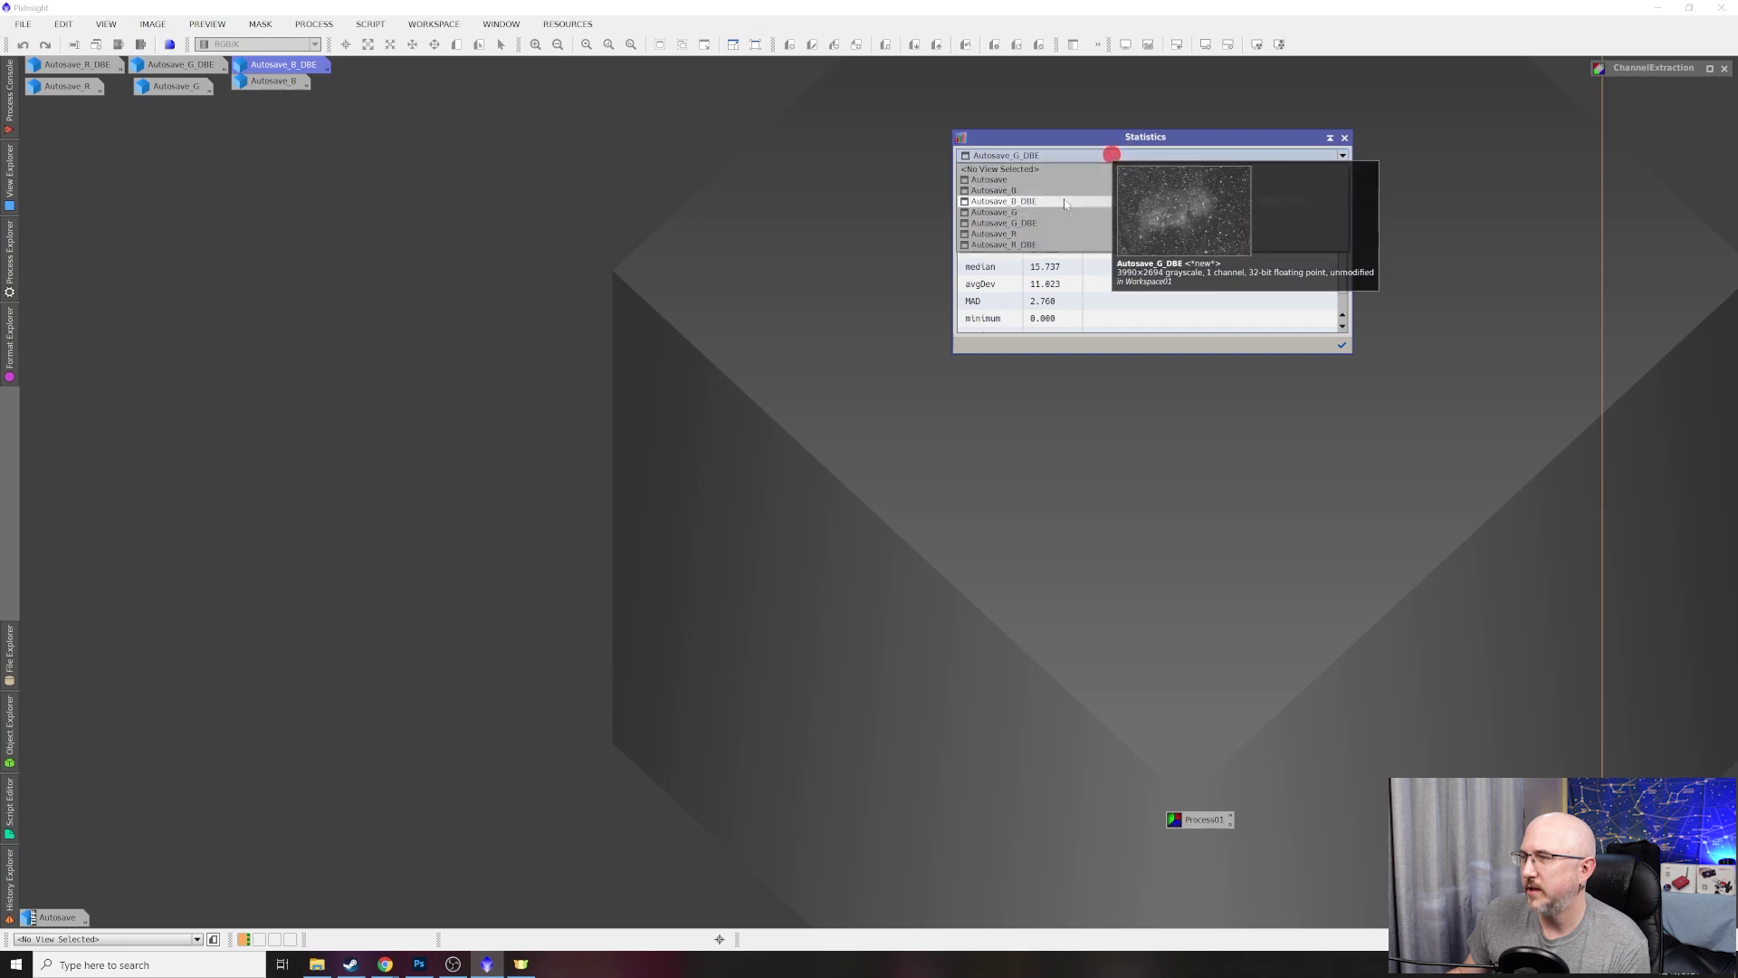
left_click(1041, 201)
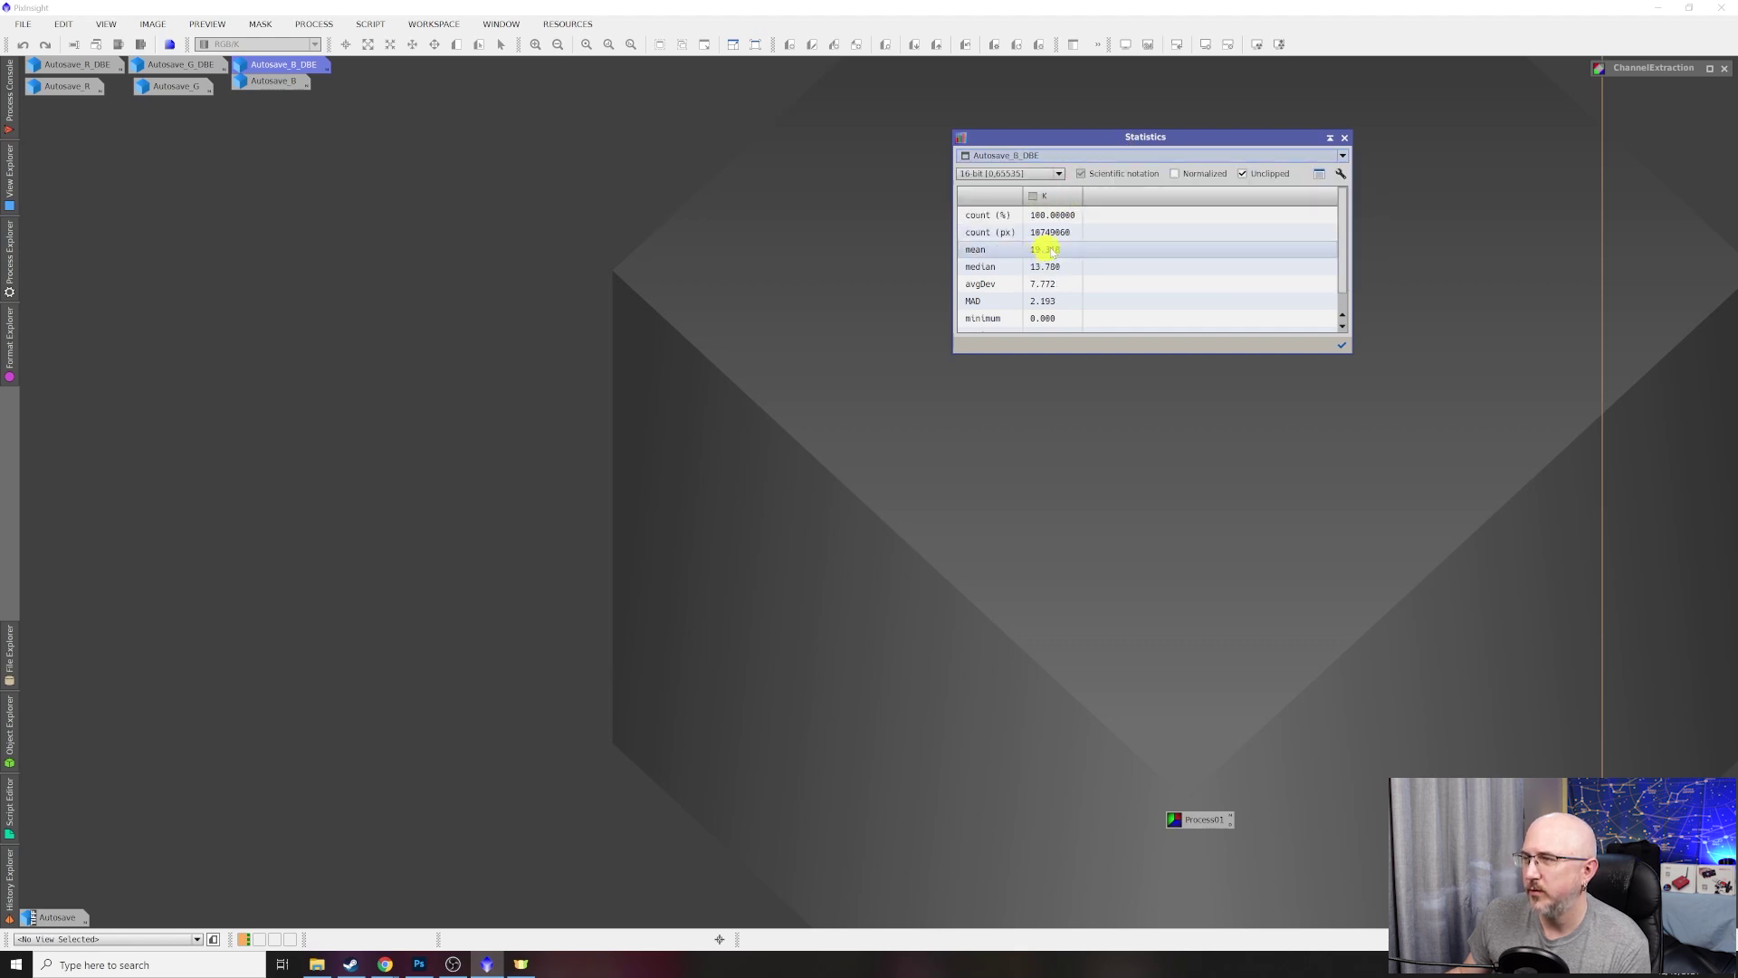
left_click(1329, 136)
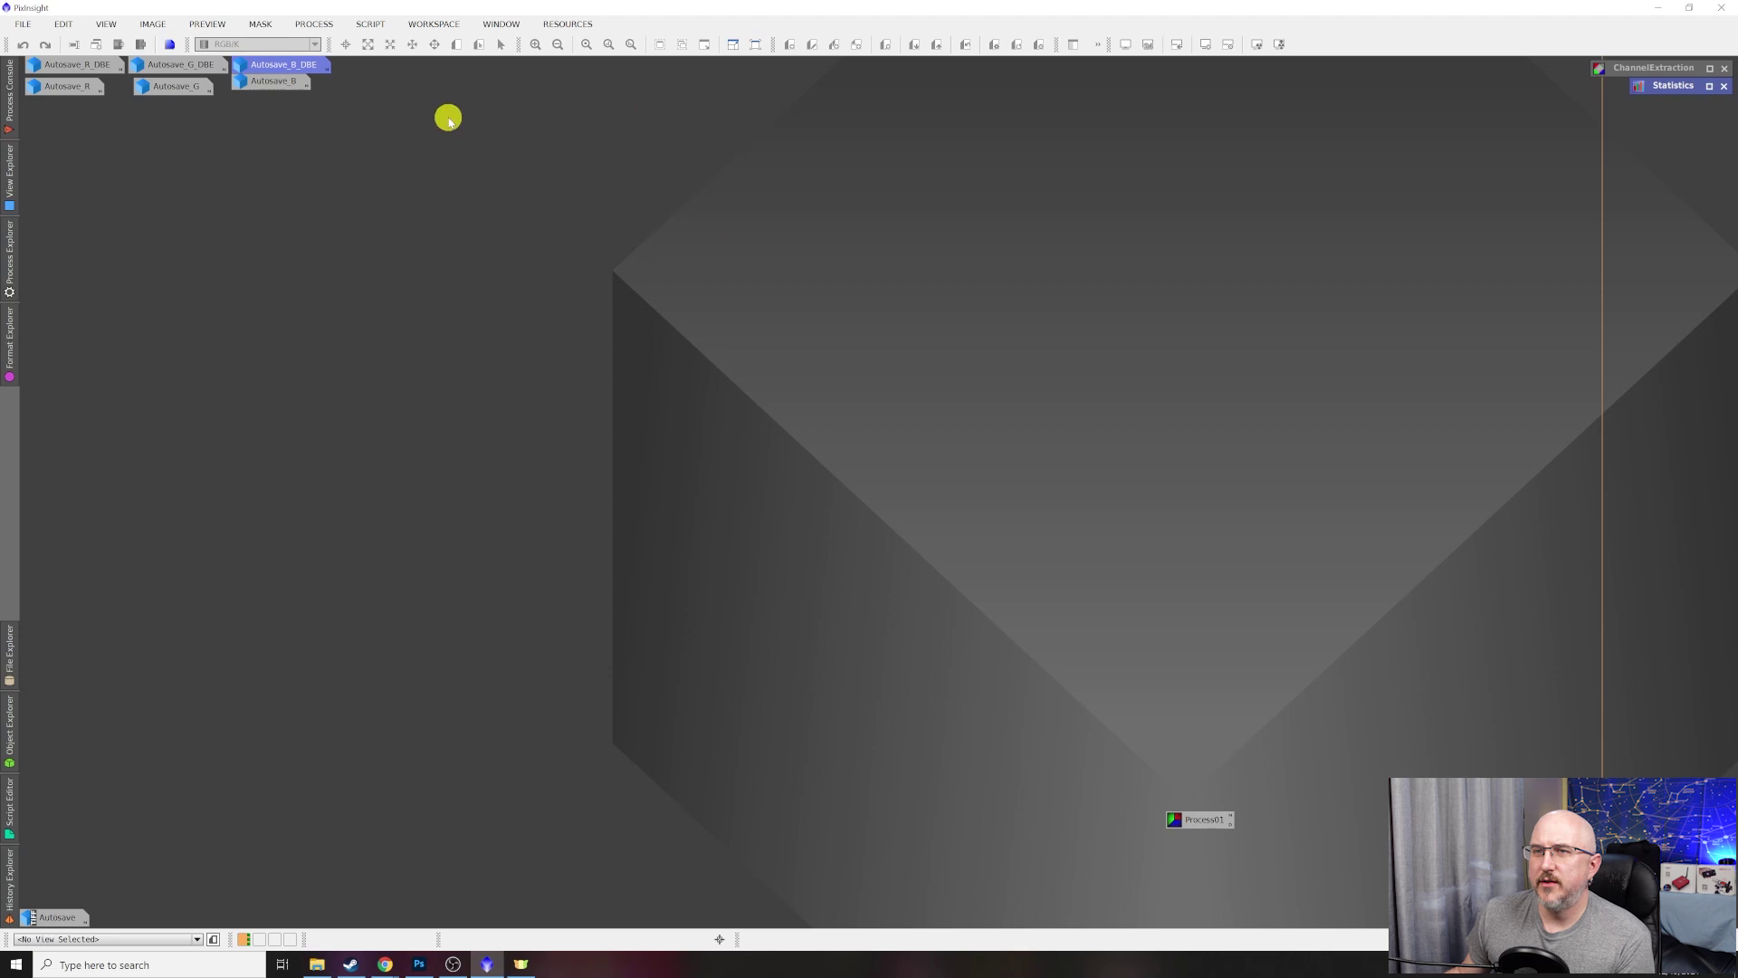
Open LinearFit and set Autosave_R_DBE as its reference image.
left_click(317, 25)
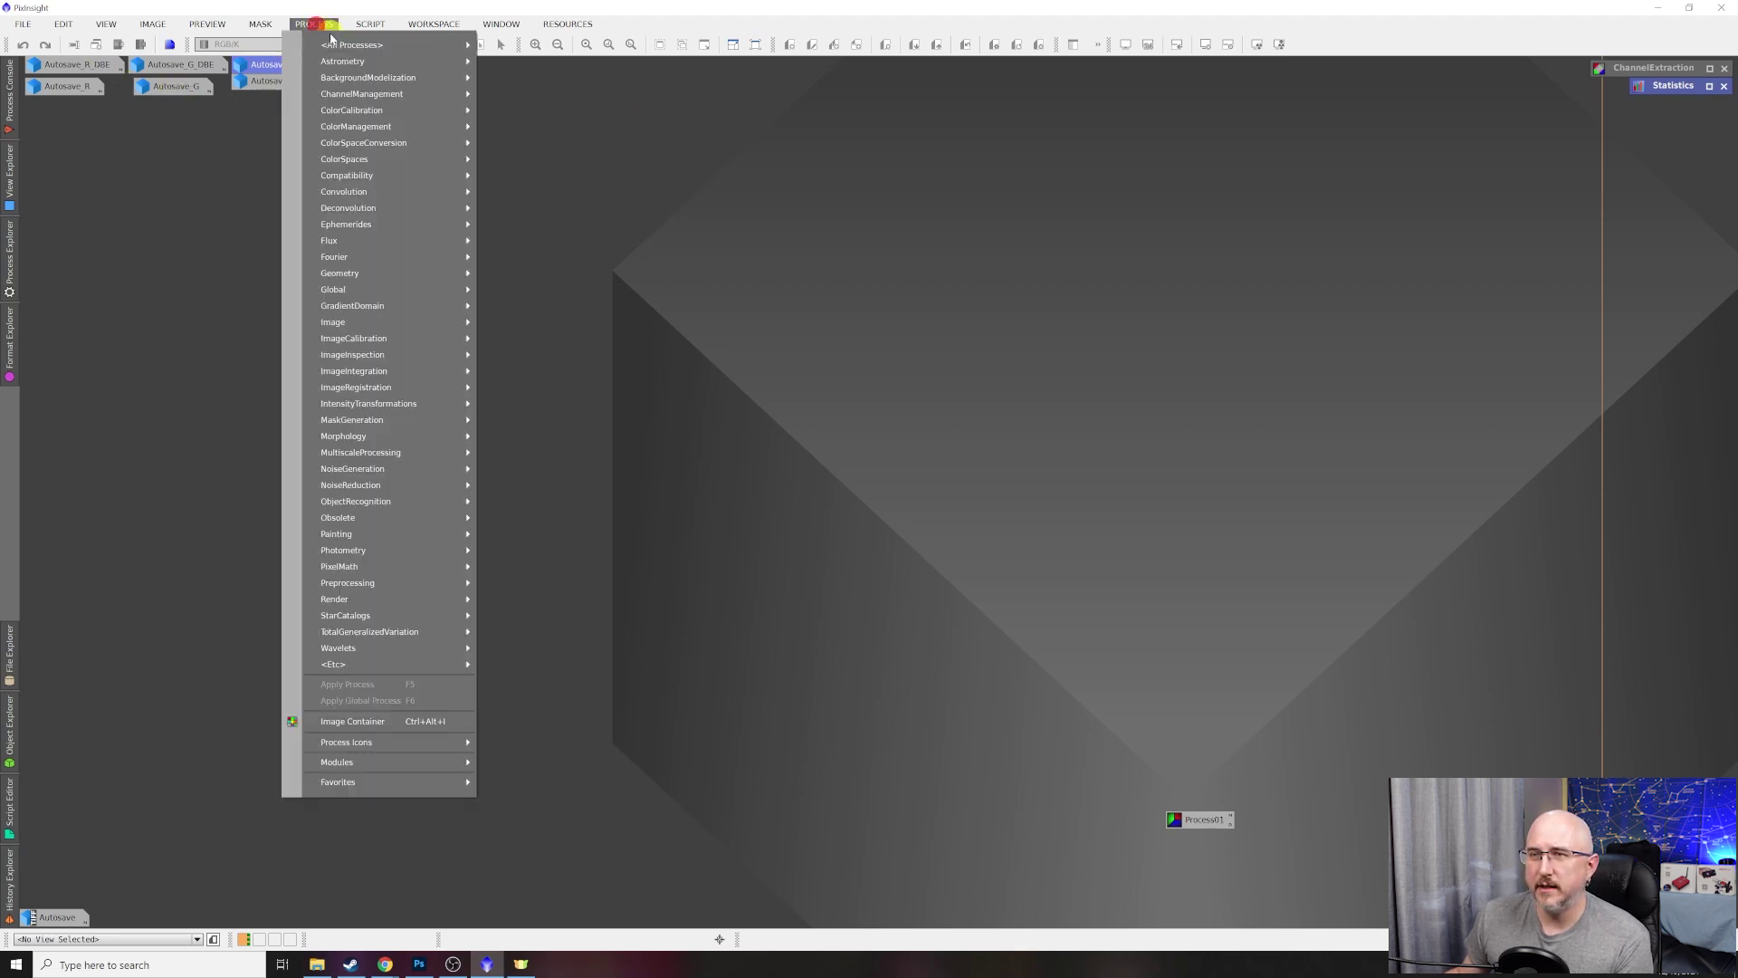
mouse_move(452, 109)
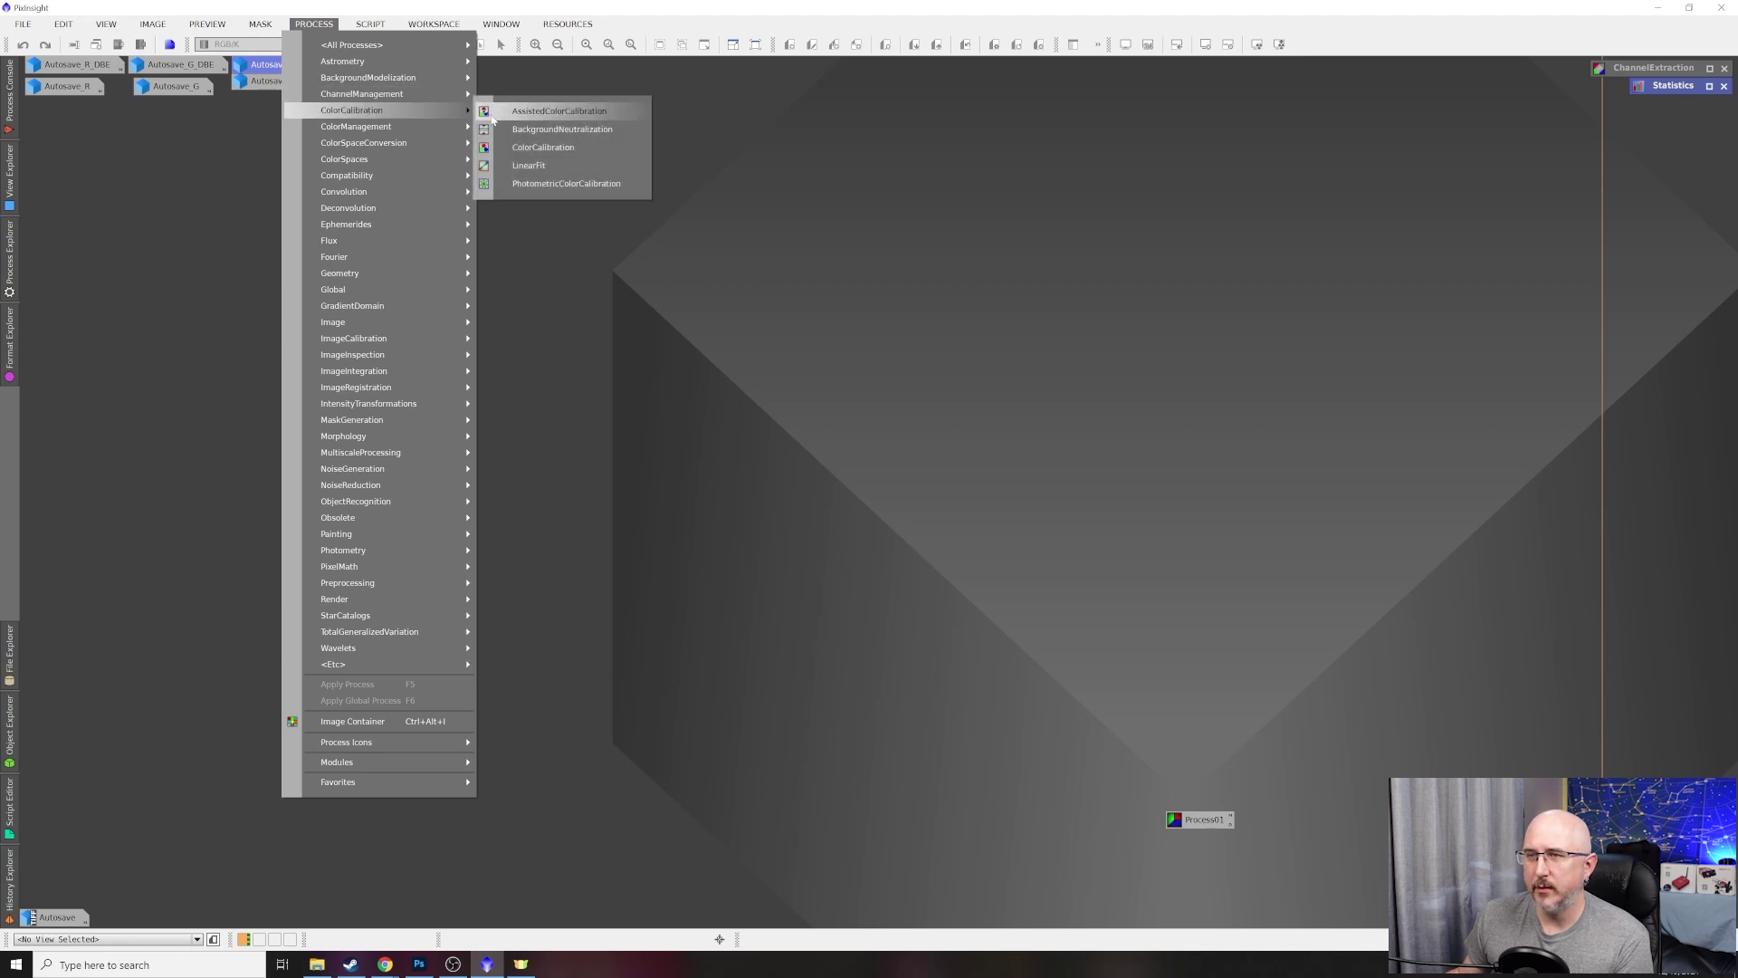
left_click(559, 166)
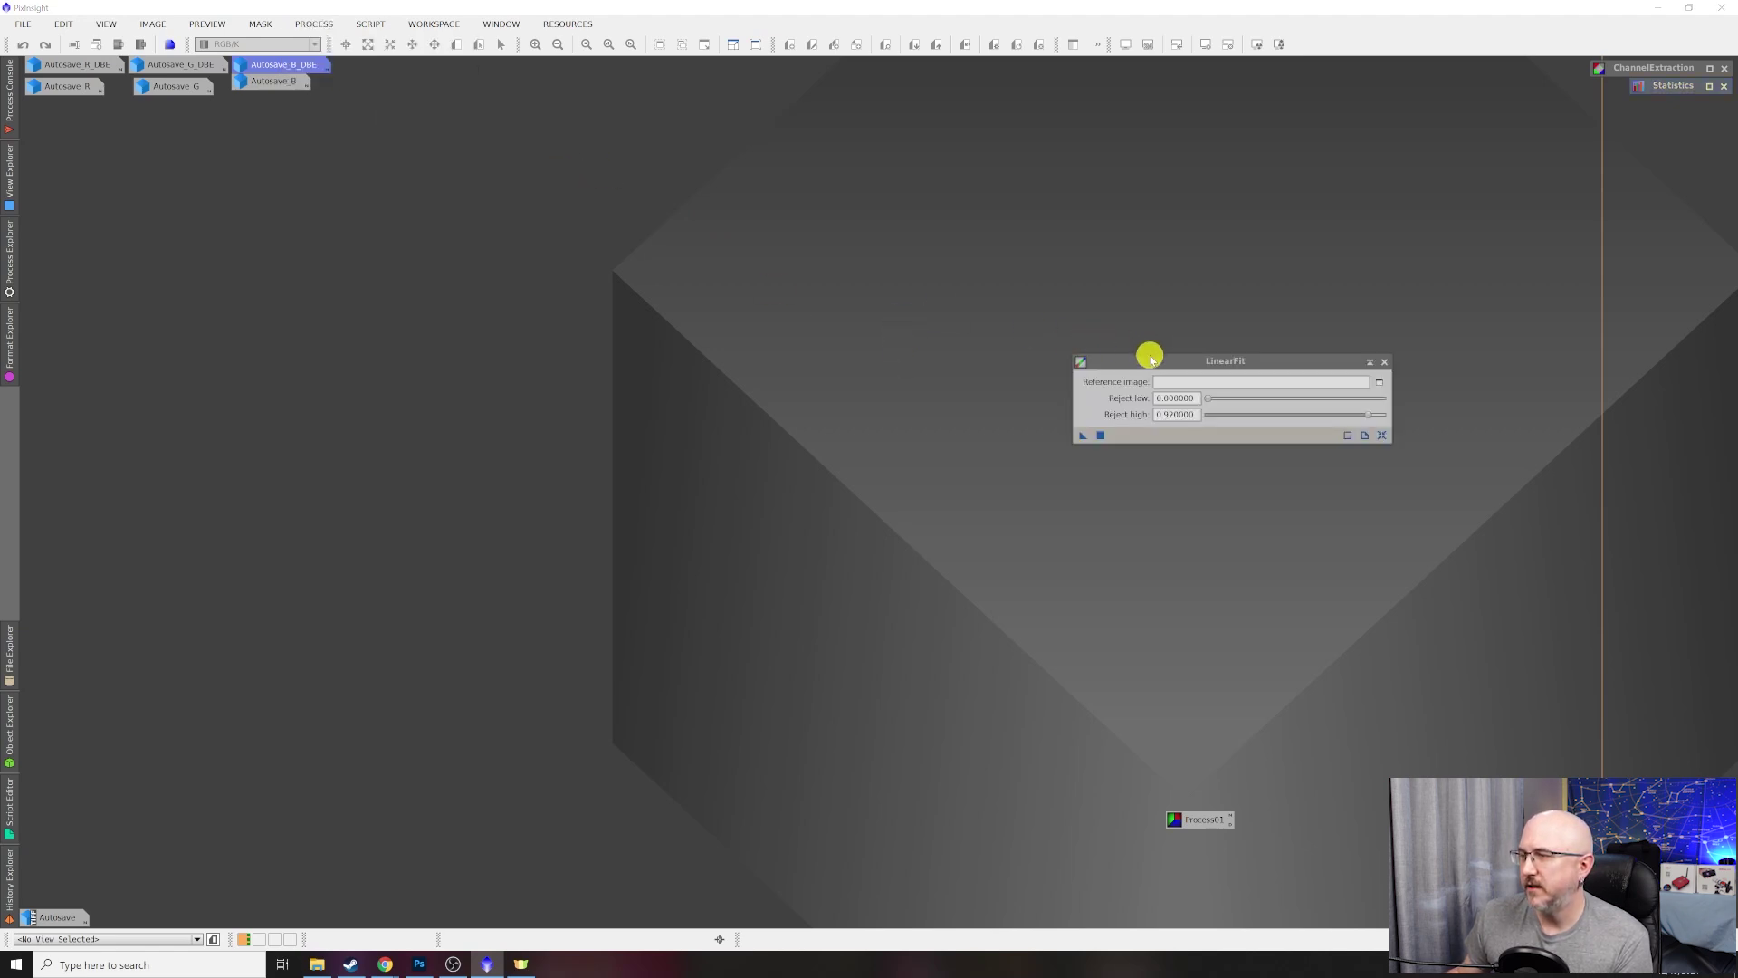
left_click_drag(1151, 359, 995, 277)
left_click_drag(83, 65, 1005, 301)
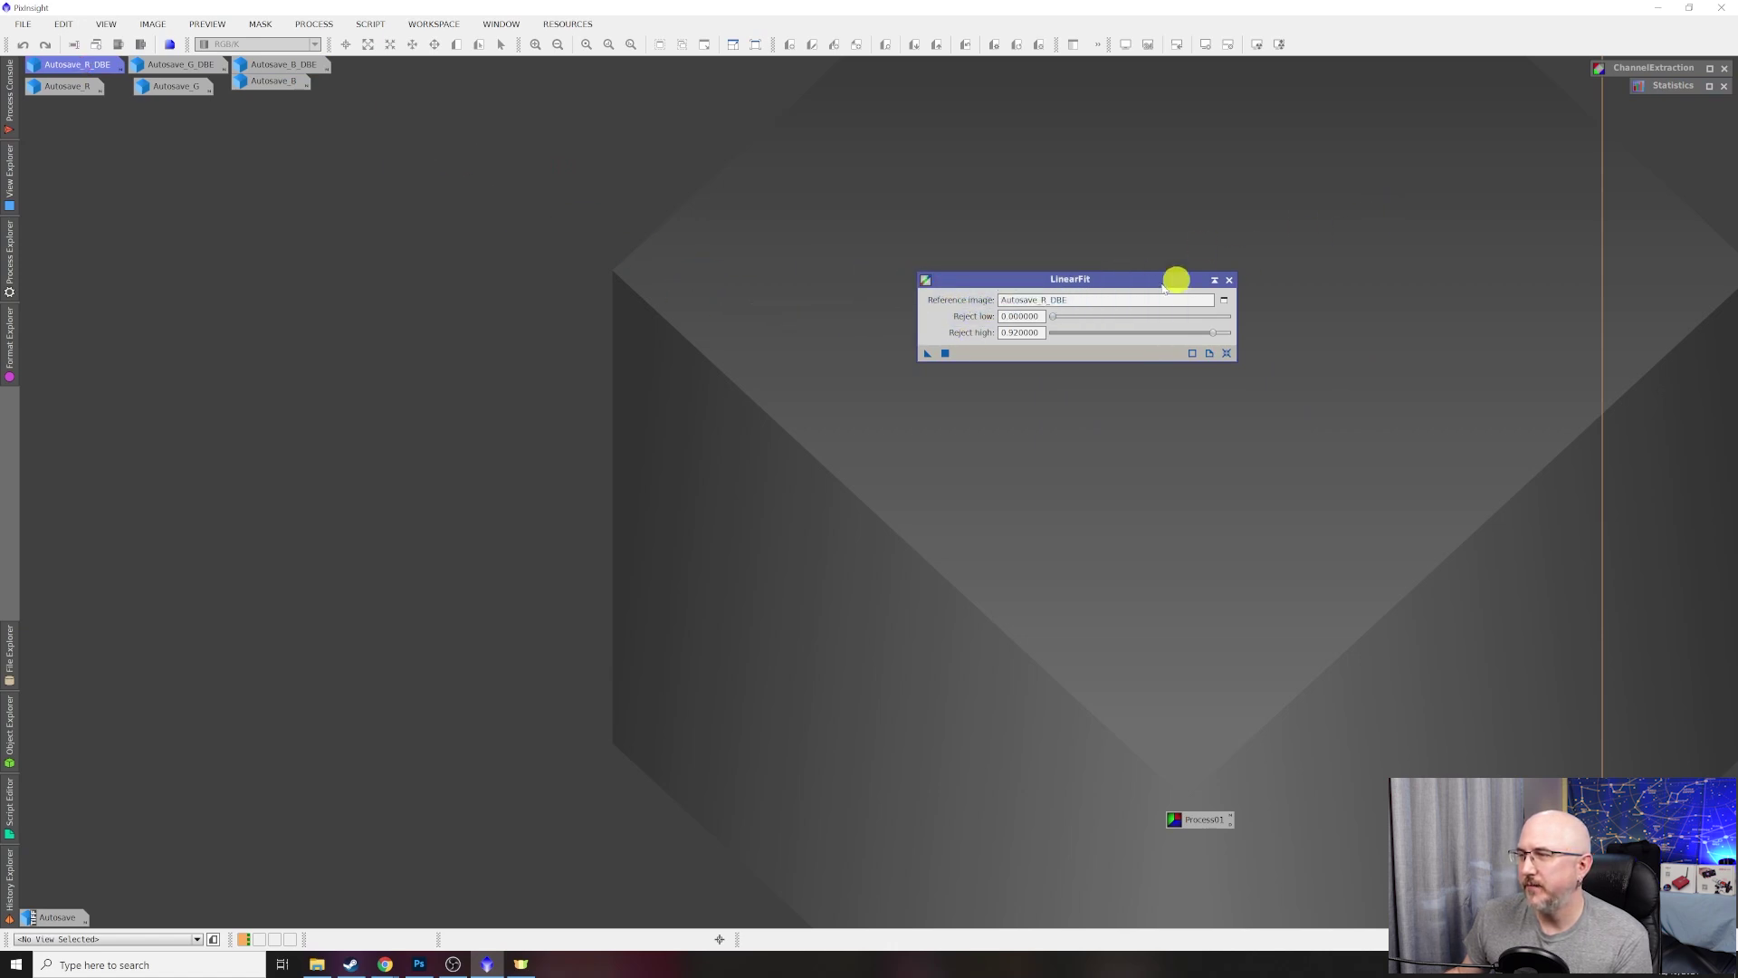
Apply the linear fit to the corrected green and blue channel images, minimizing each image and collapsing the LinearFit window.
double_click(181, 68)
left_click_drag(938, 350, 632, 395)
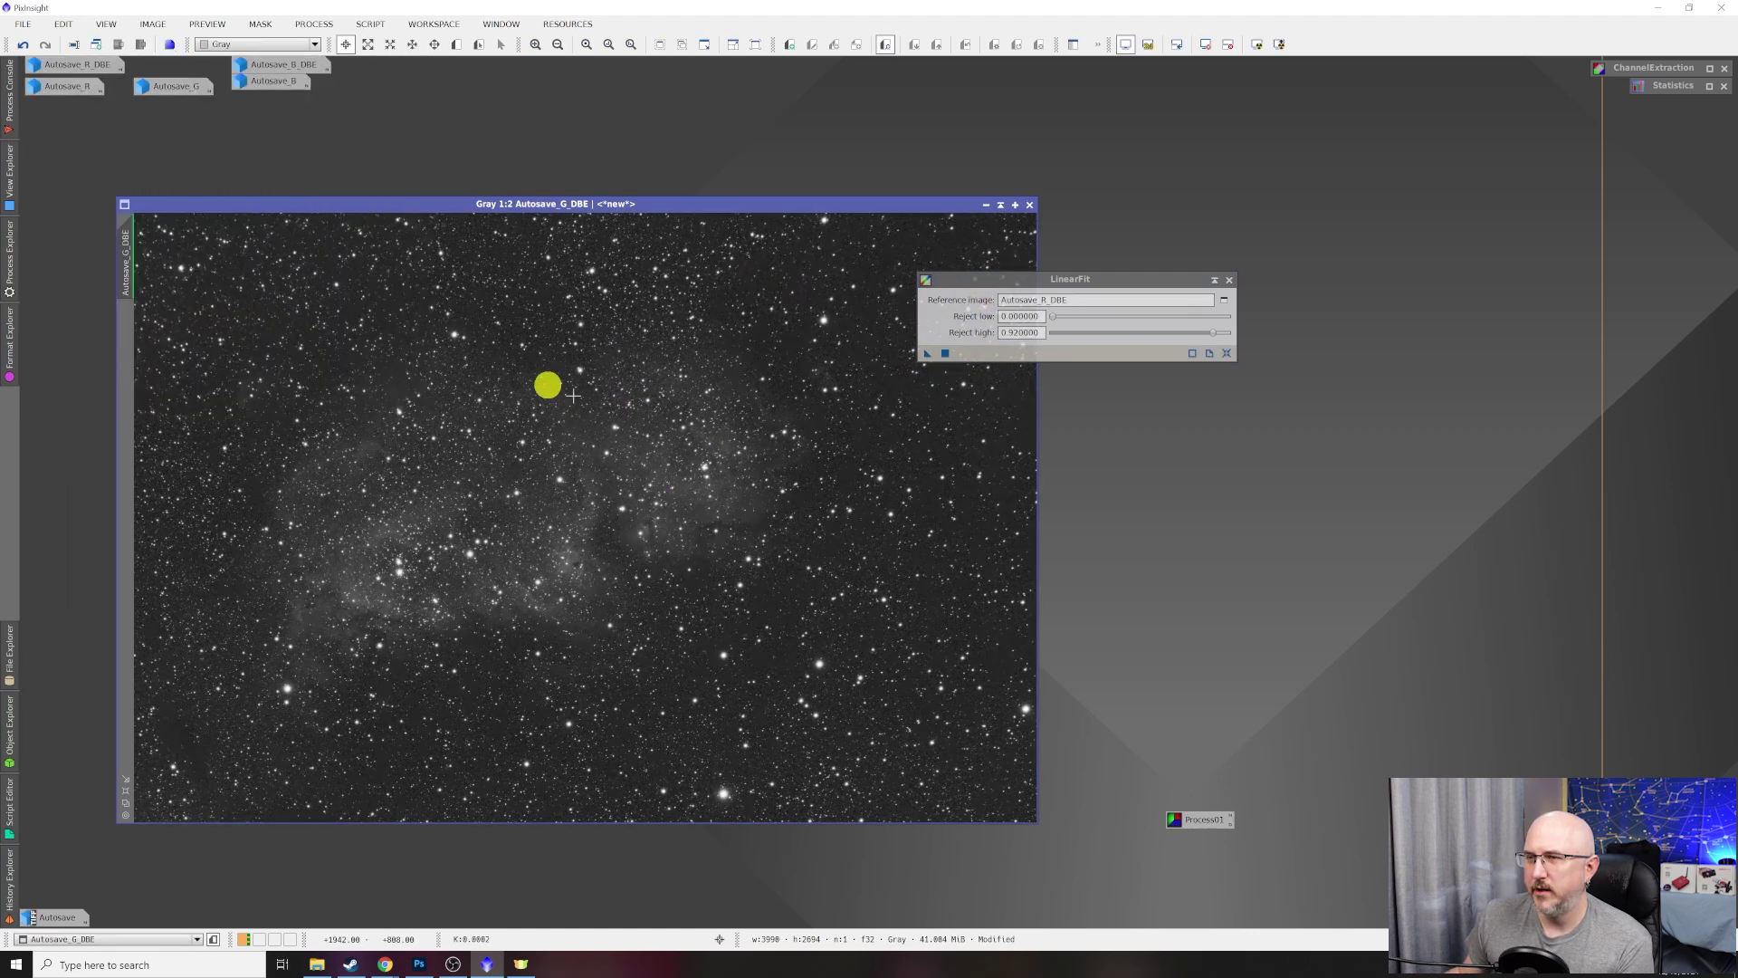
left_click(986, 206)
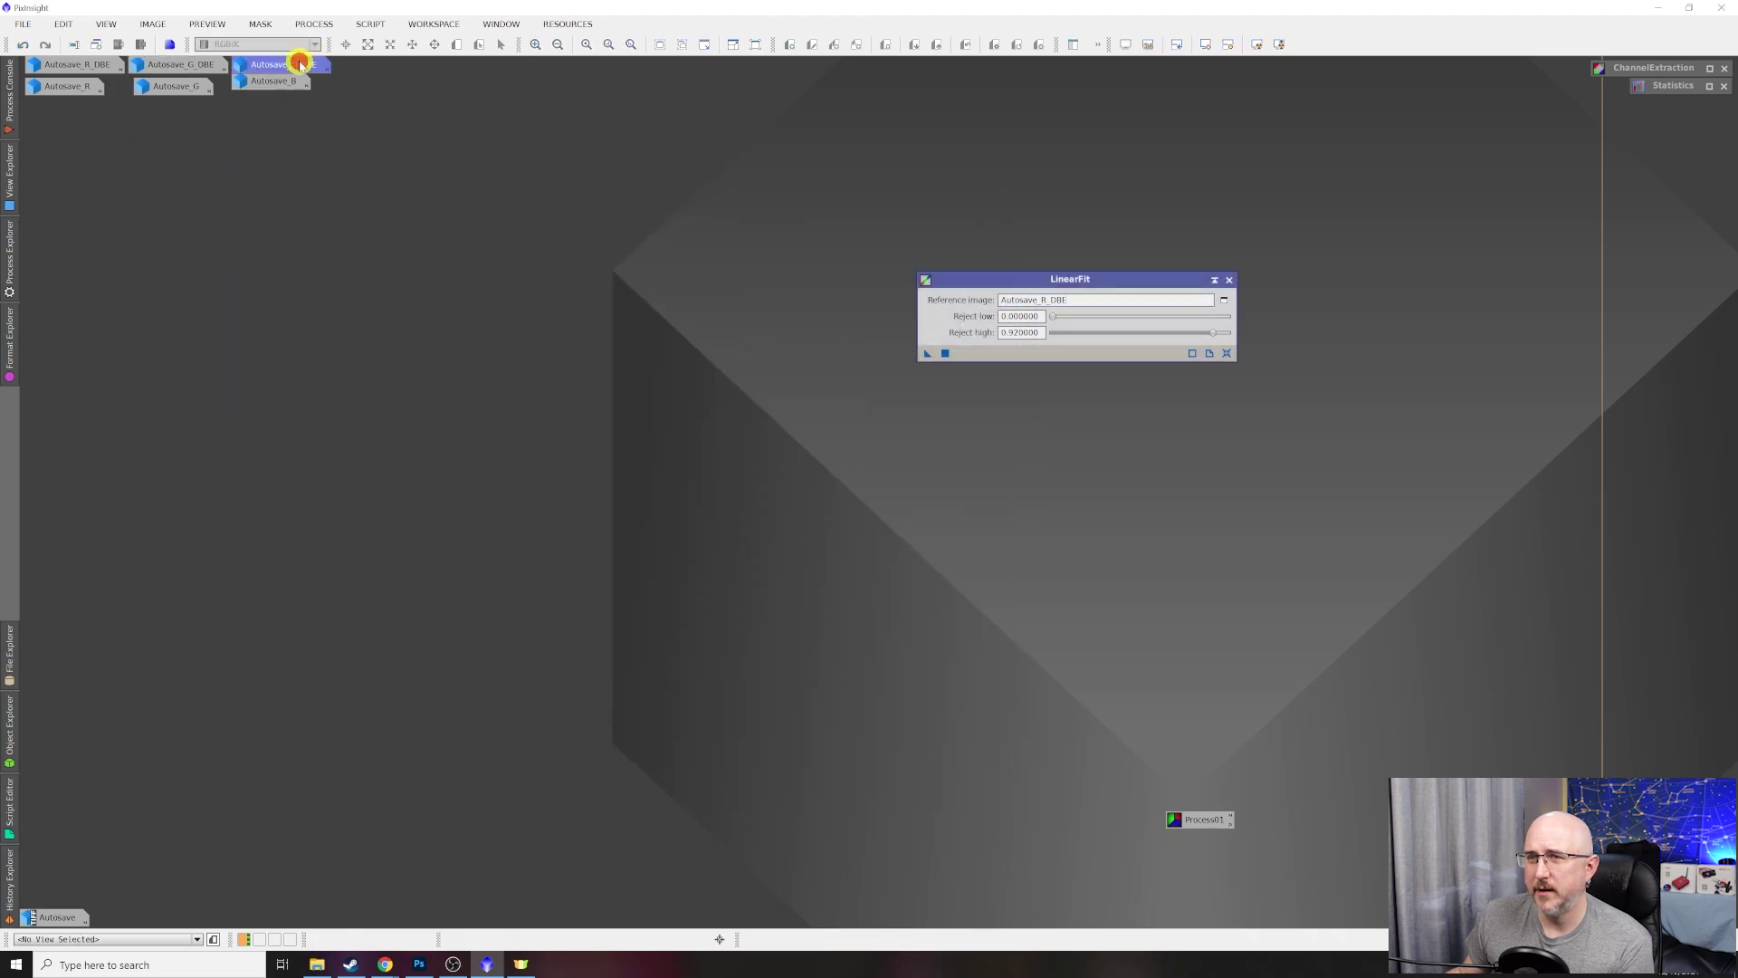
double_click(288, 64)
left_click_drag(927, 352, 531, 419)
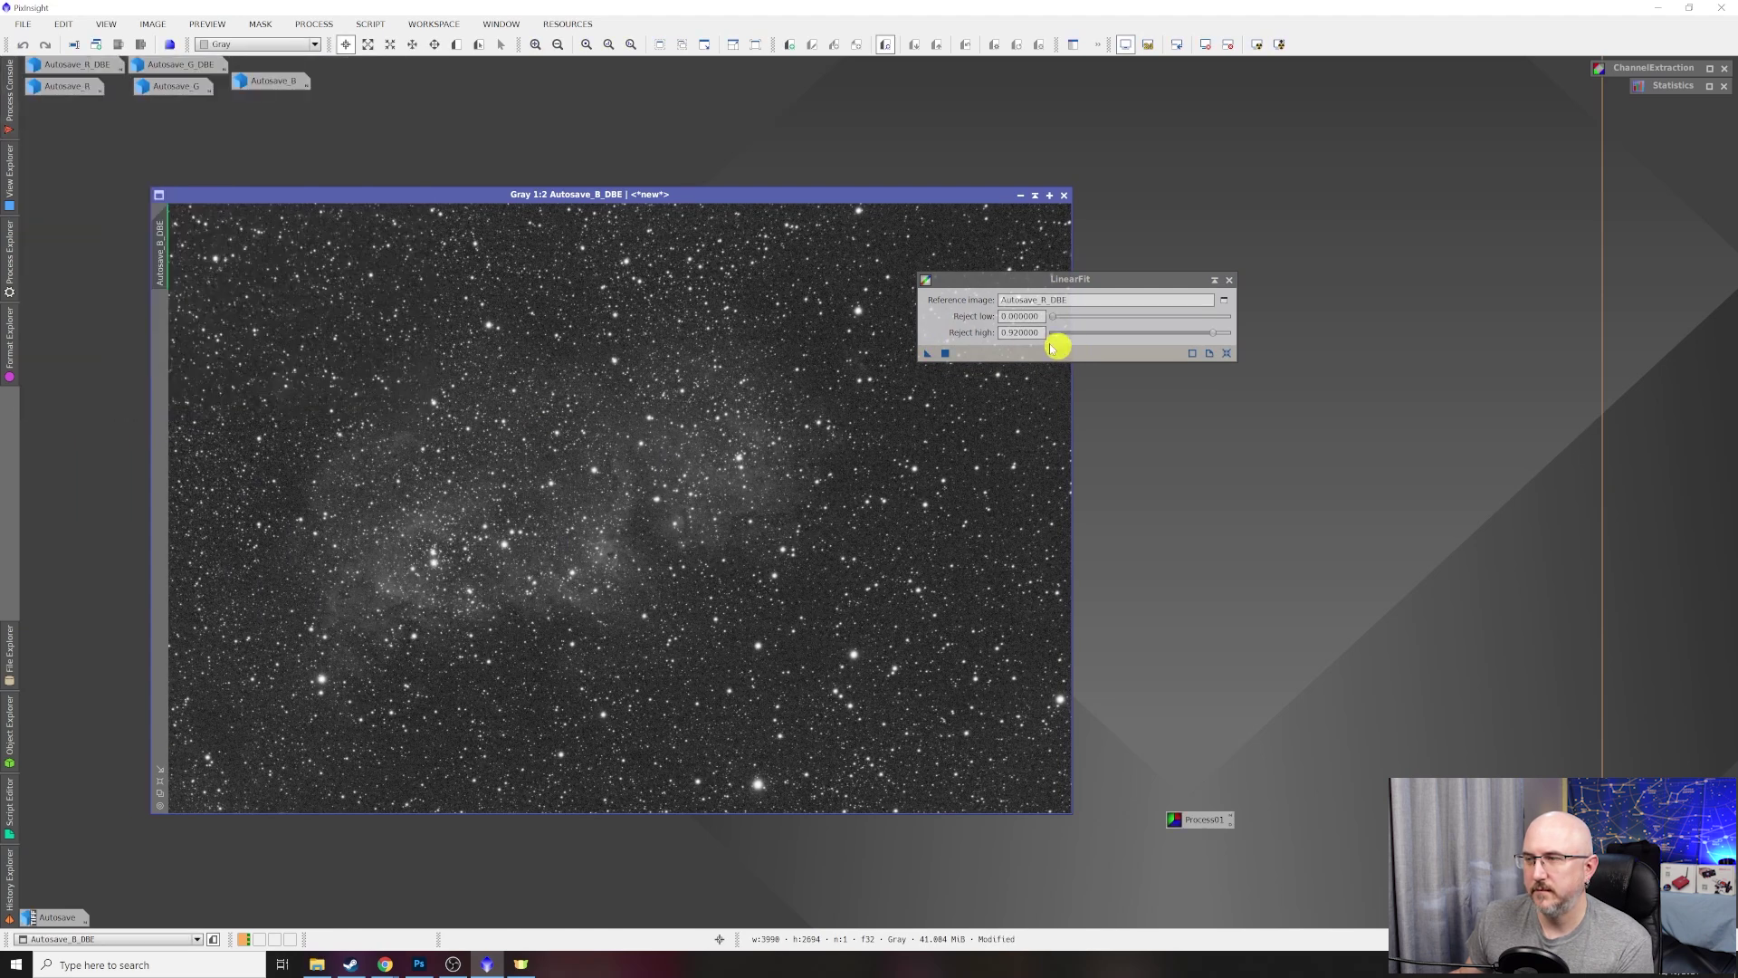
left_click(1021, 194)
left_click(1214, 279)
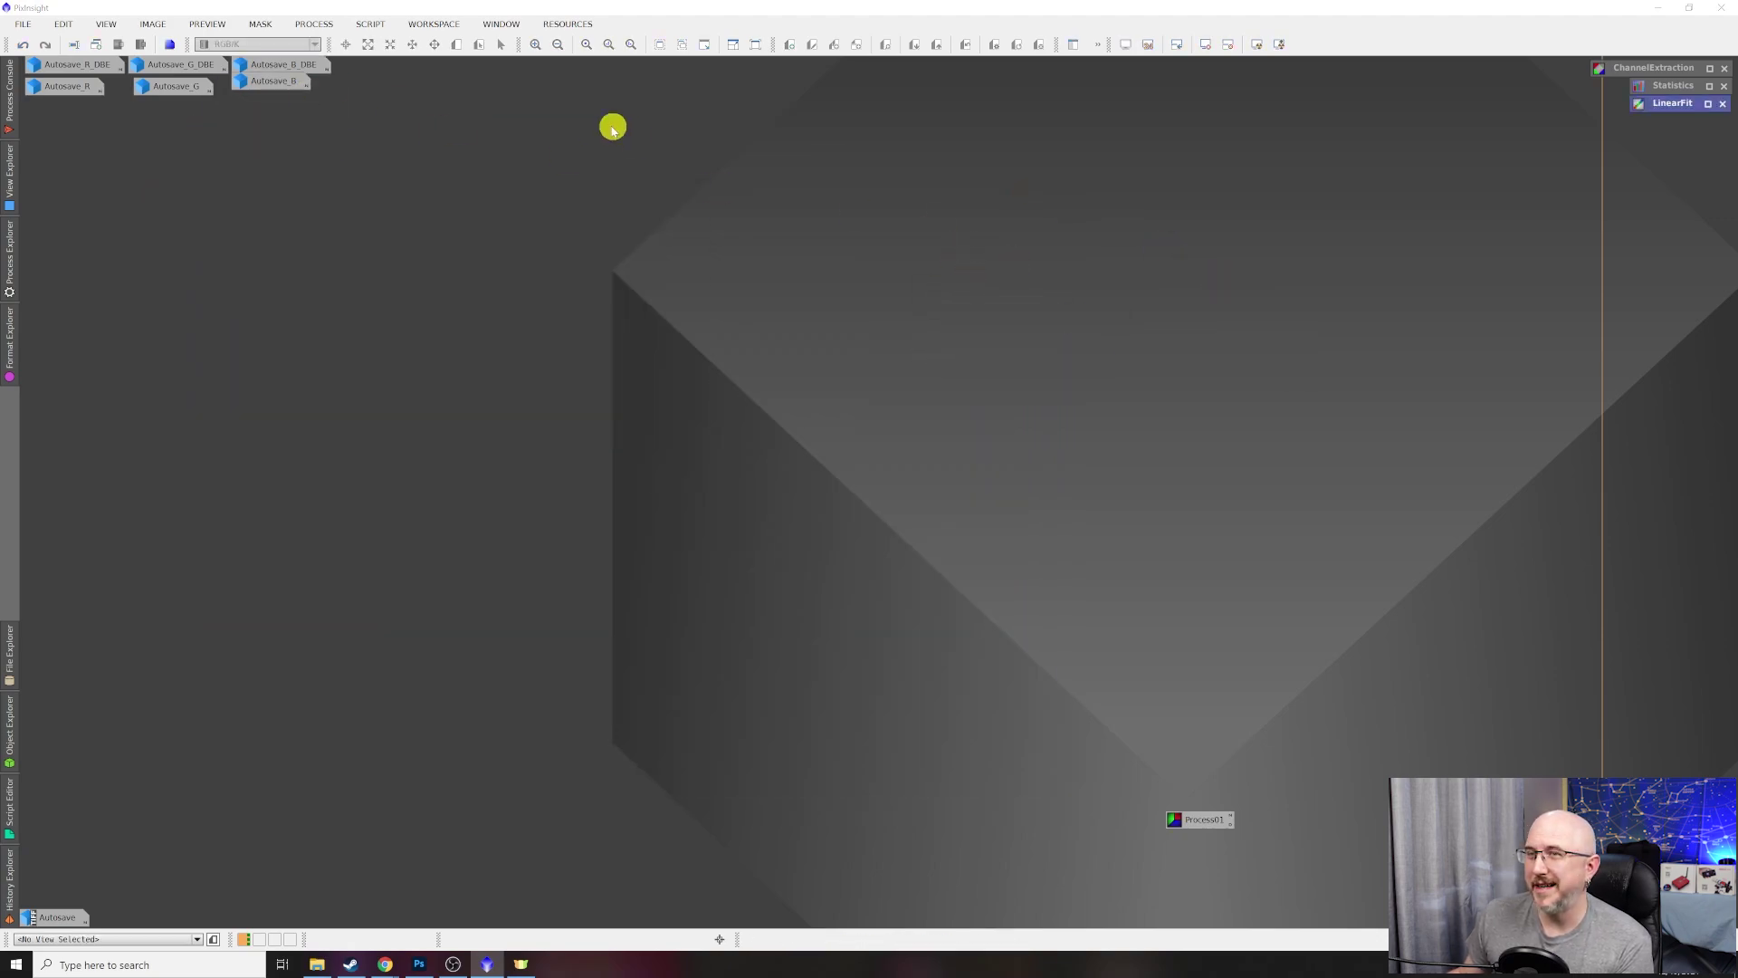
Combine Autosave_R_DBE, Autosave_G_DBE and Autosave_B_DBE into a new RGB image with ChannelCombination.
left_click(326, 23)
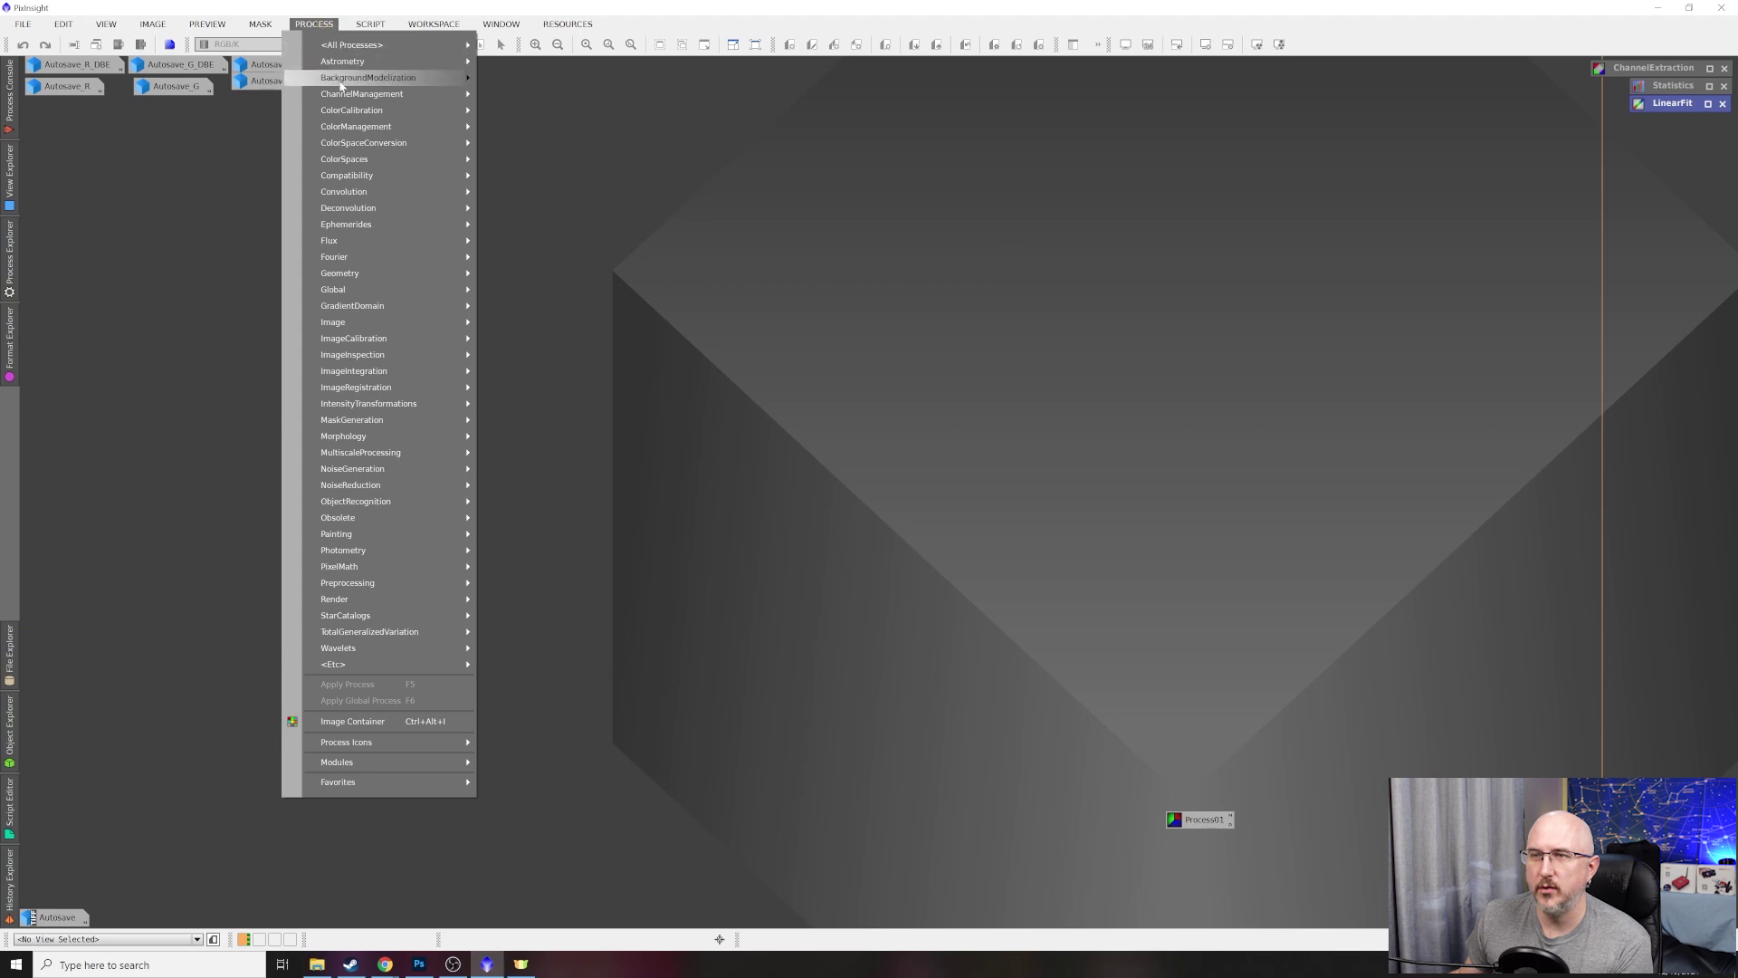
mouse_move(407, 93)
left_click(540, 95)
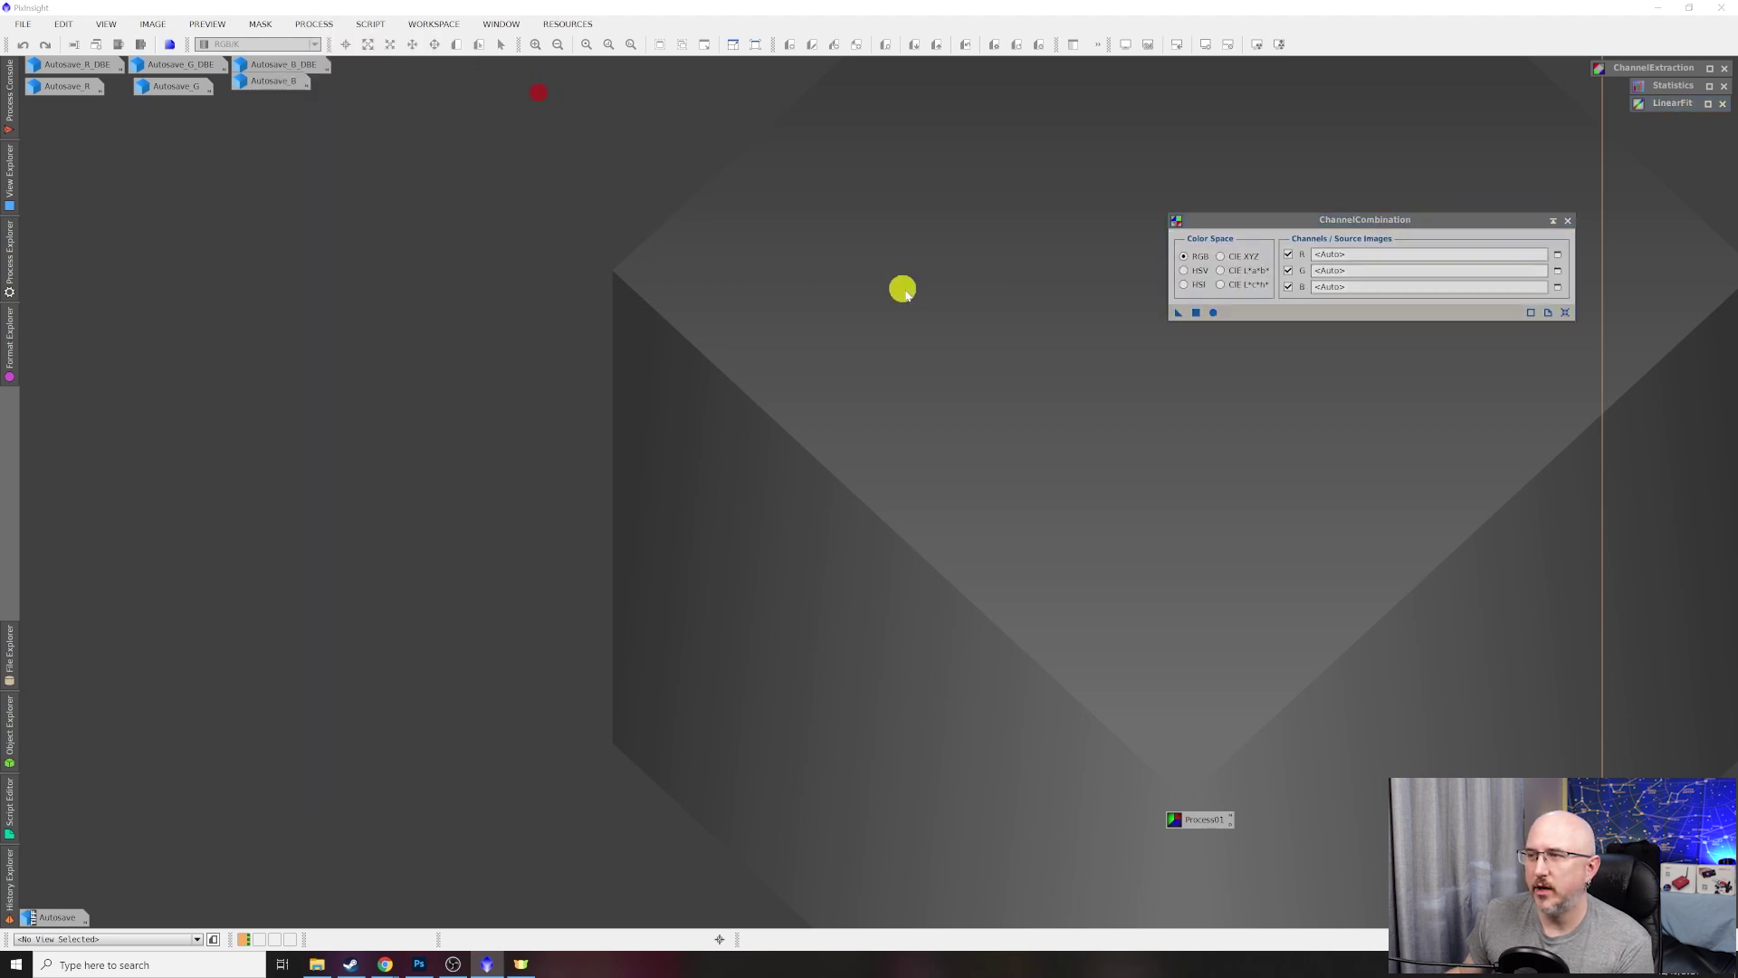
left_click_drag(1322, 220, 485, 196)
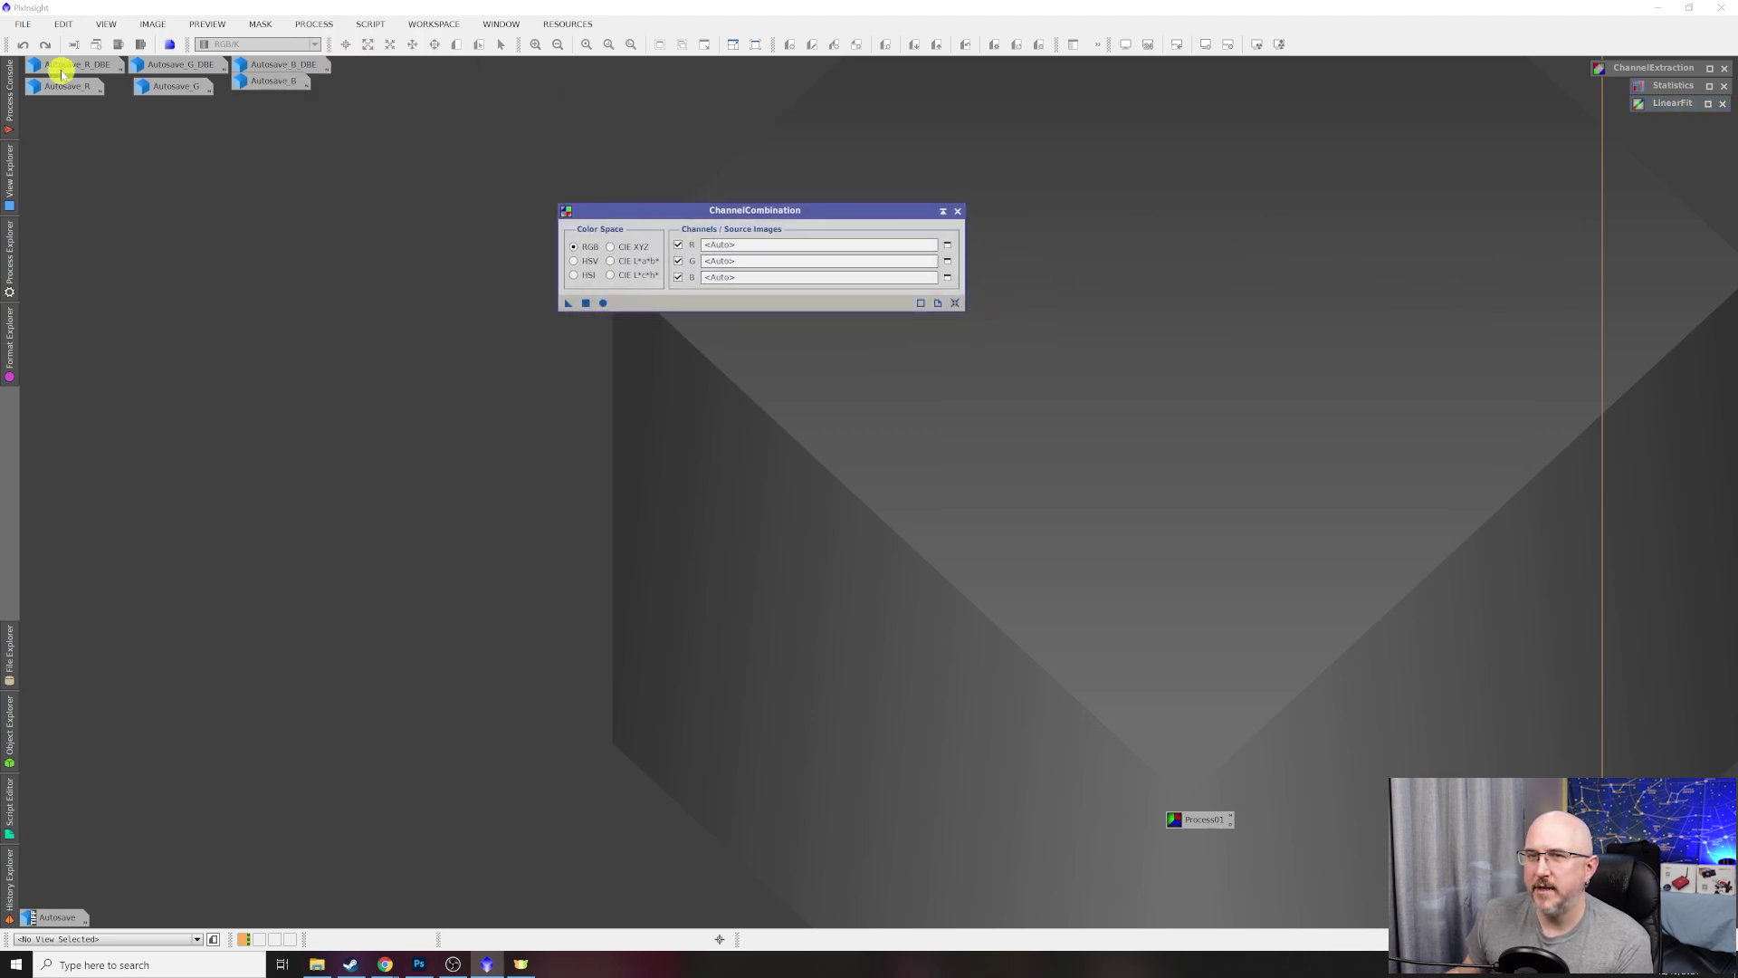
left_click_drag(61, 72, 751, 246)
left_click_drag(181, 65, 757, 260)
left_click_drag(287, 66, 769, 277)
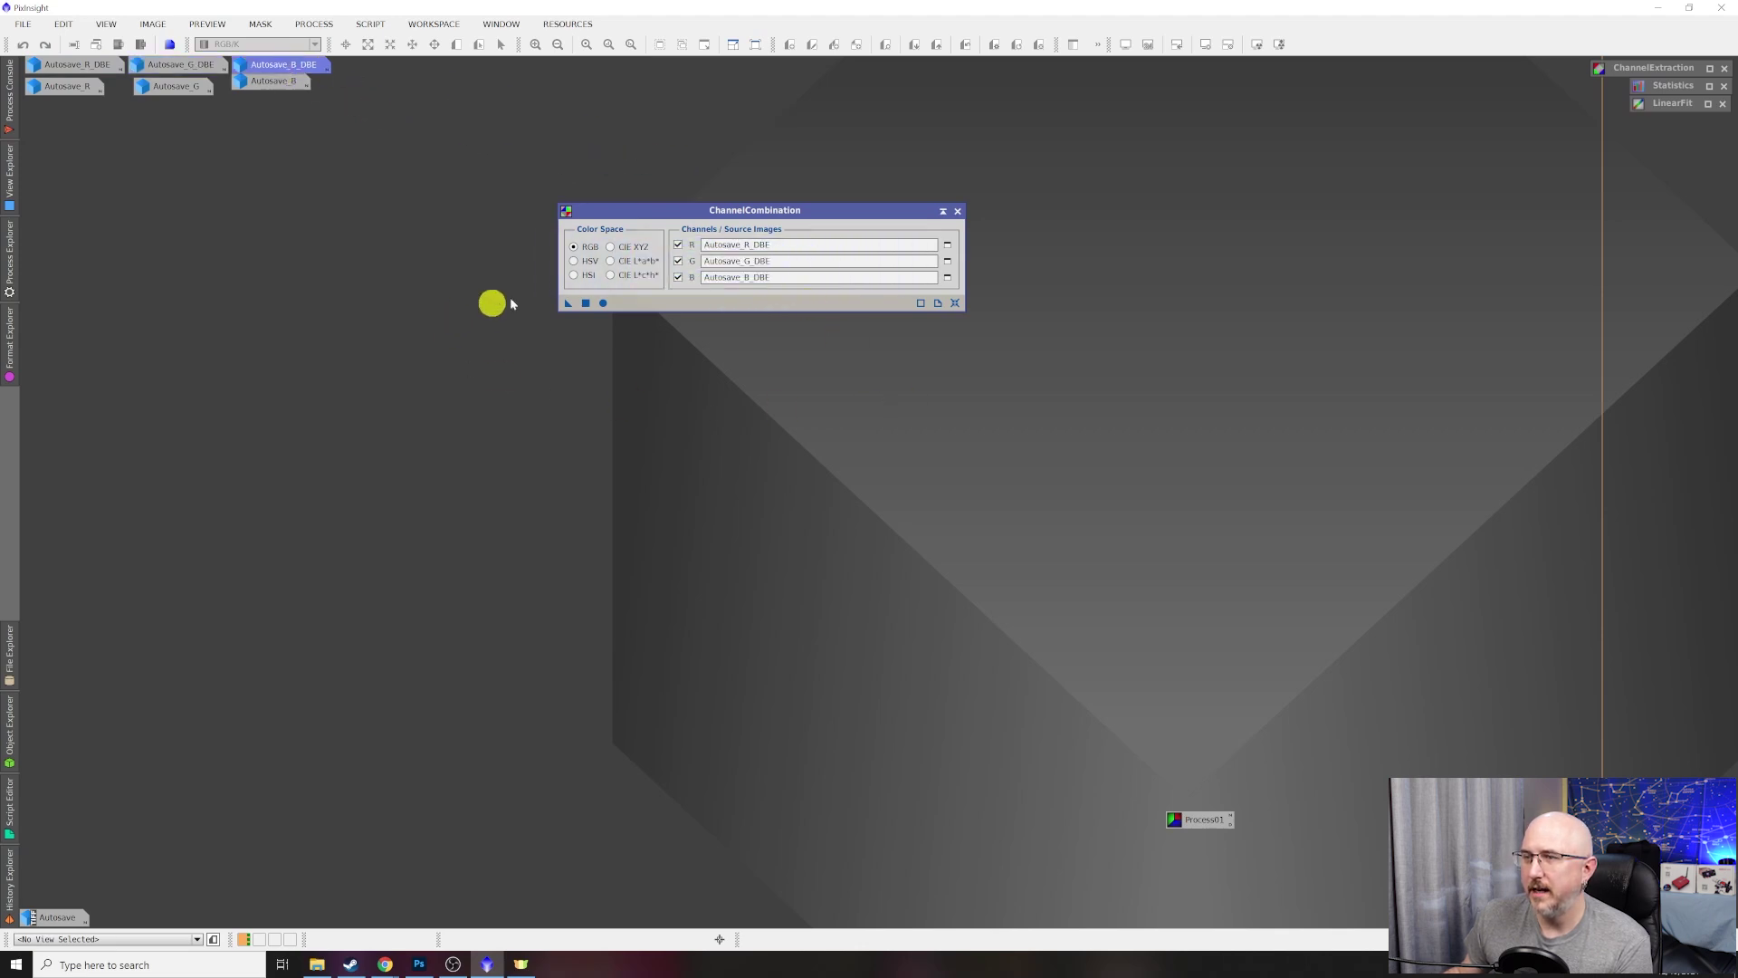
left_click(600, 306)
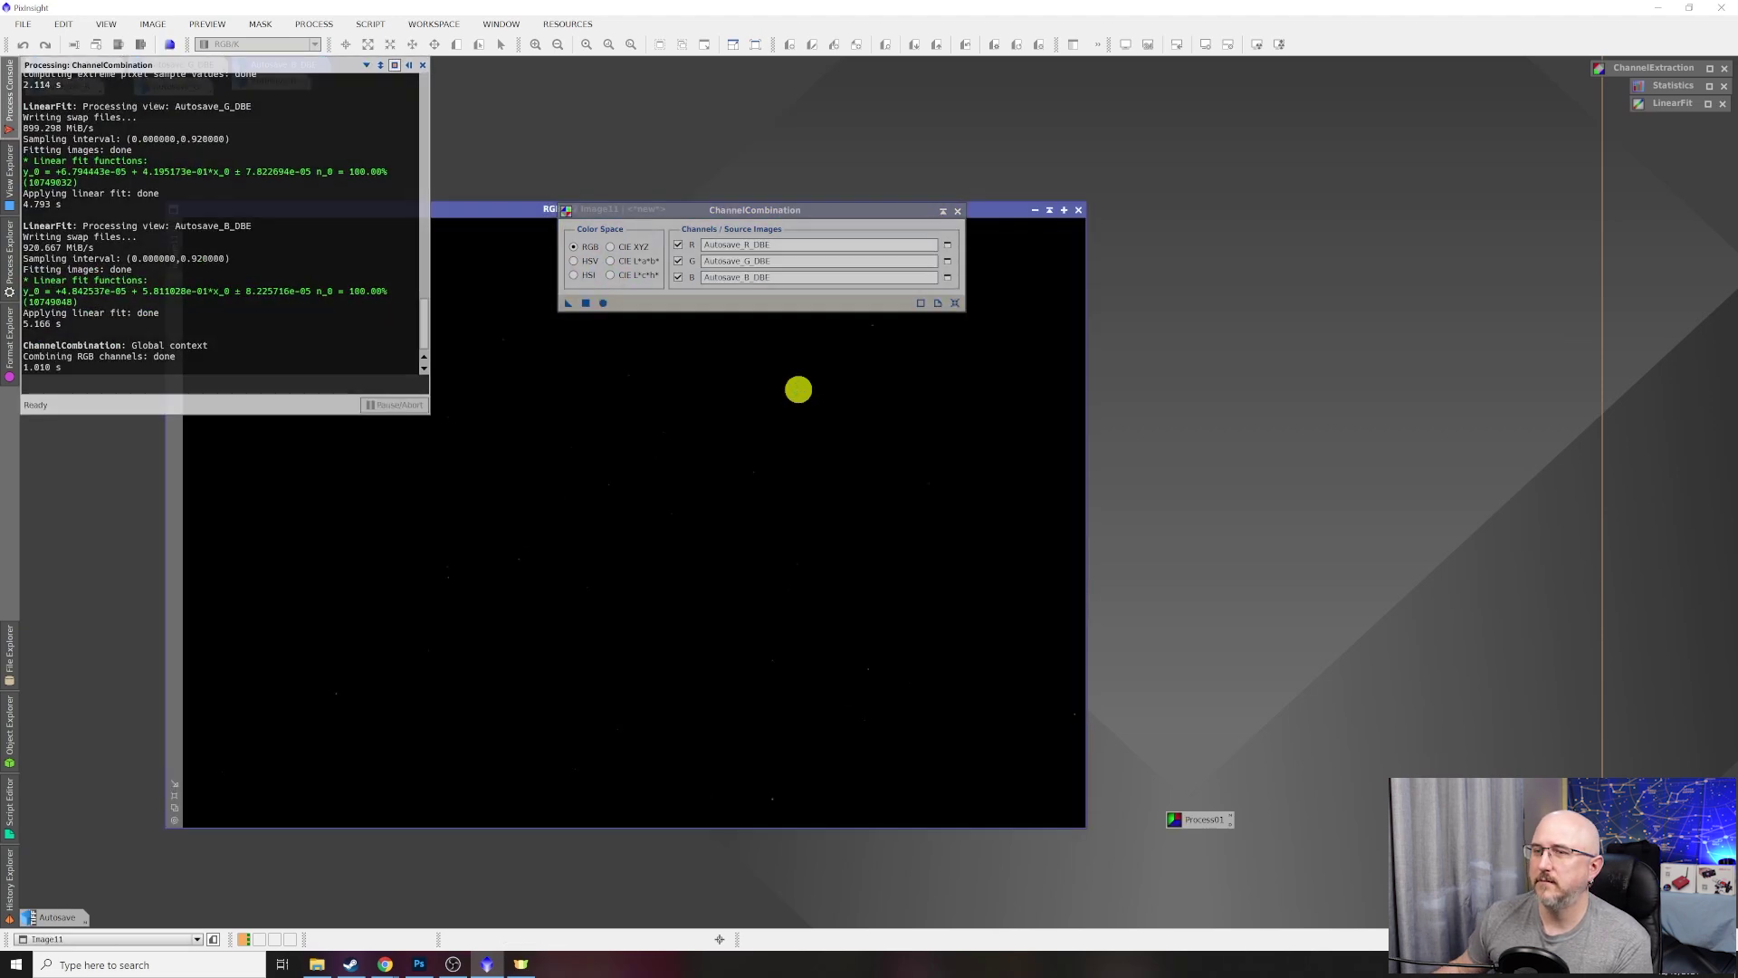
Collapse and park the ChannelCombination window, auto-stretch the combined RGB image and reposition it in the workspace.
left_click(945, 211)
left_click_drag(743, 254, 1633, 121)
left_click(732, 208)
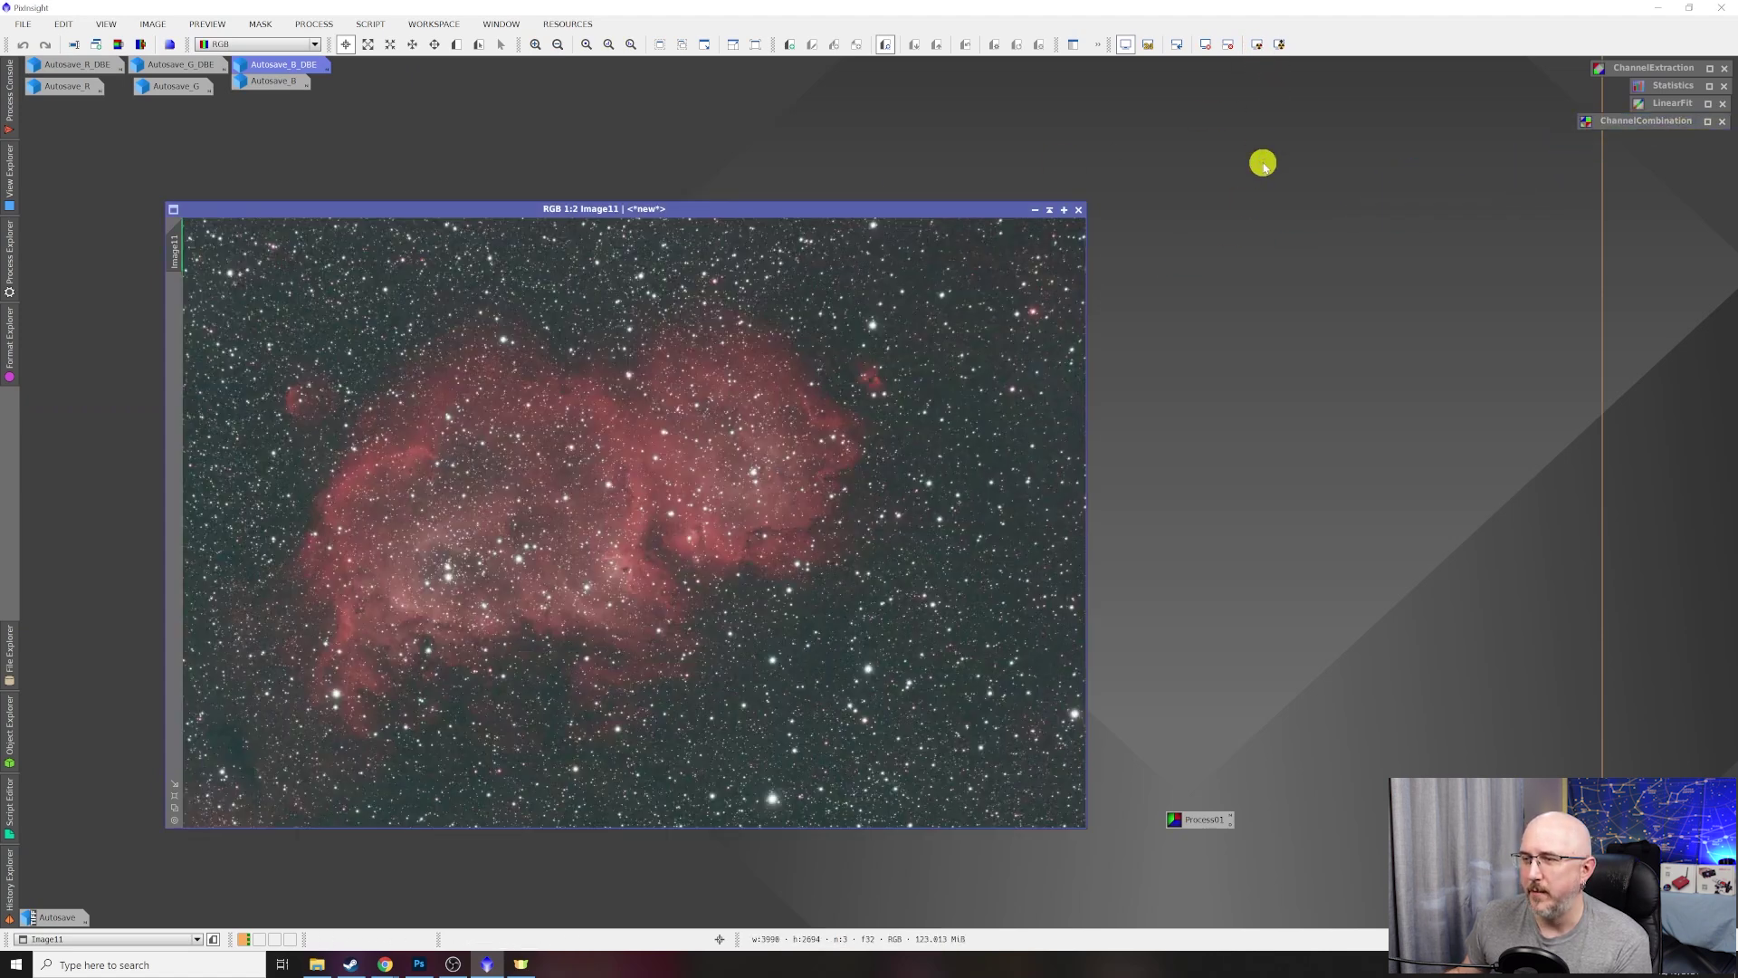
left_click_drag(729, 201, 621, 179)
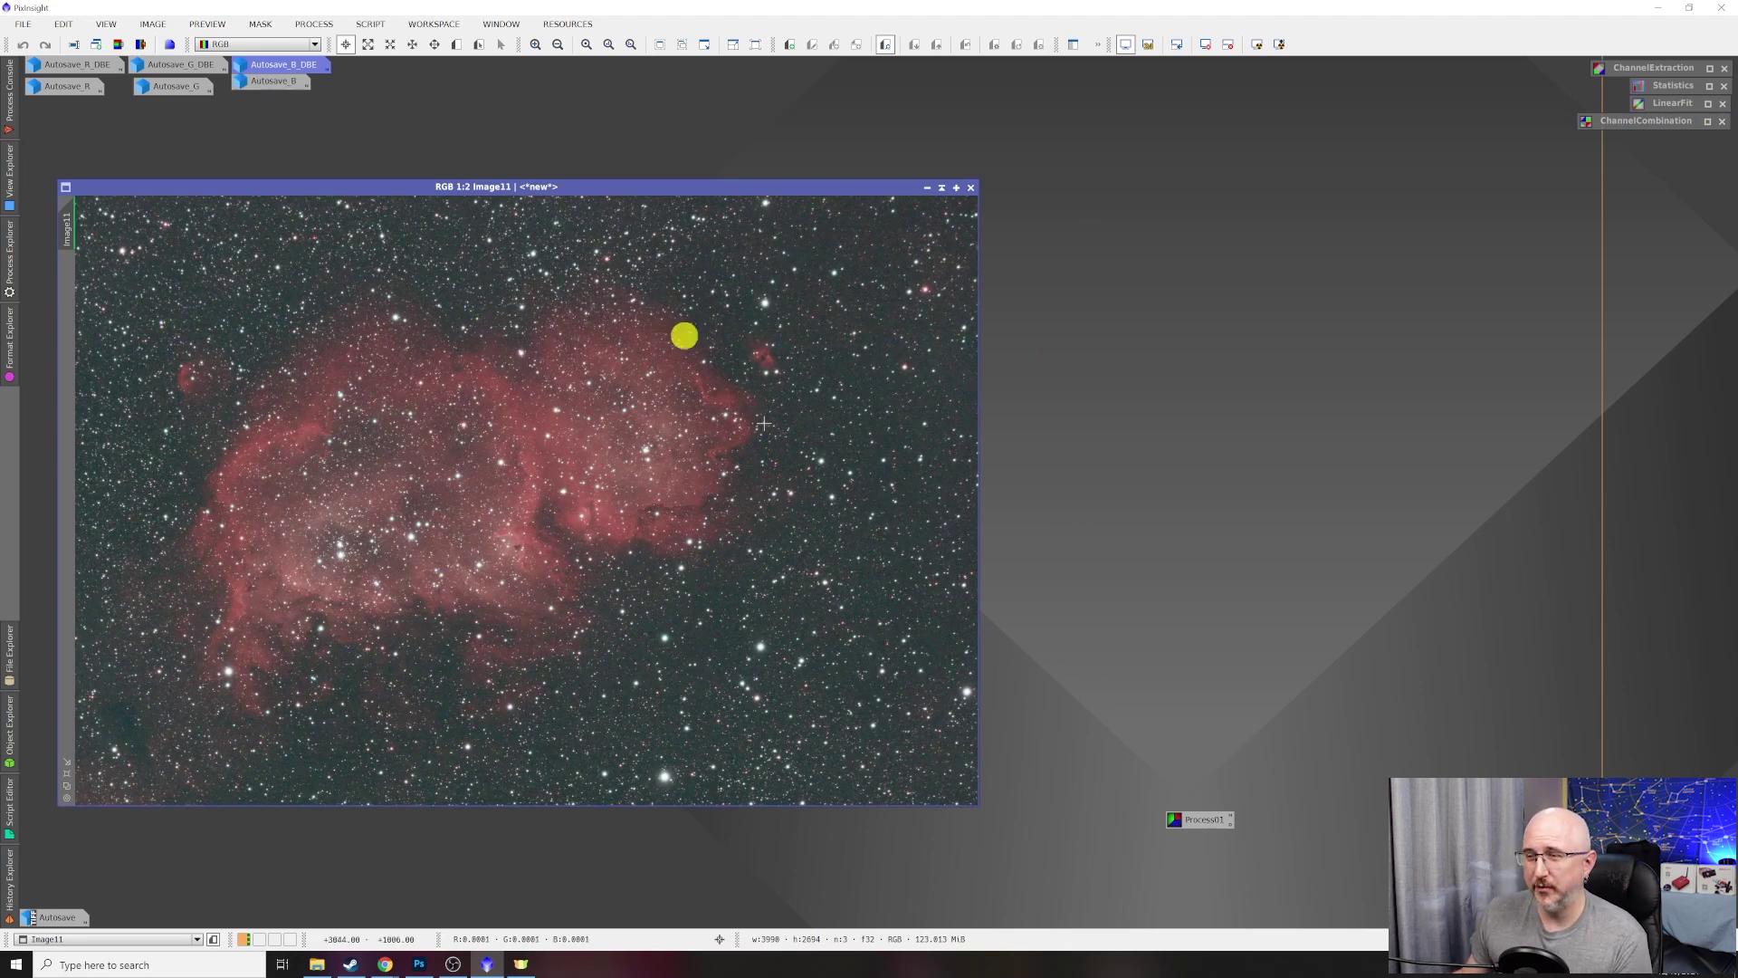
Open BackgroundNeutralization and define a small preview over a star-free patch of dark background in the combined image.
left_click(308, 23)
mouse_move(369, 98)
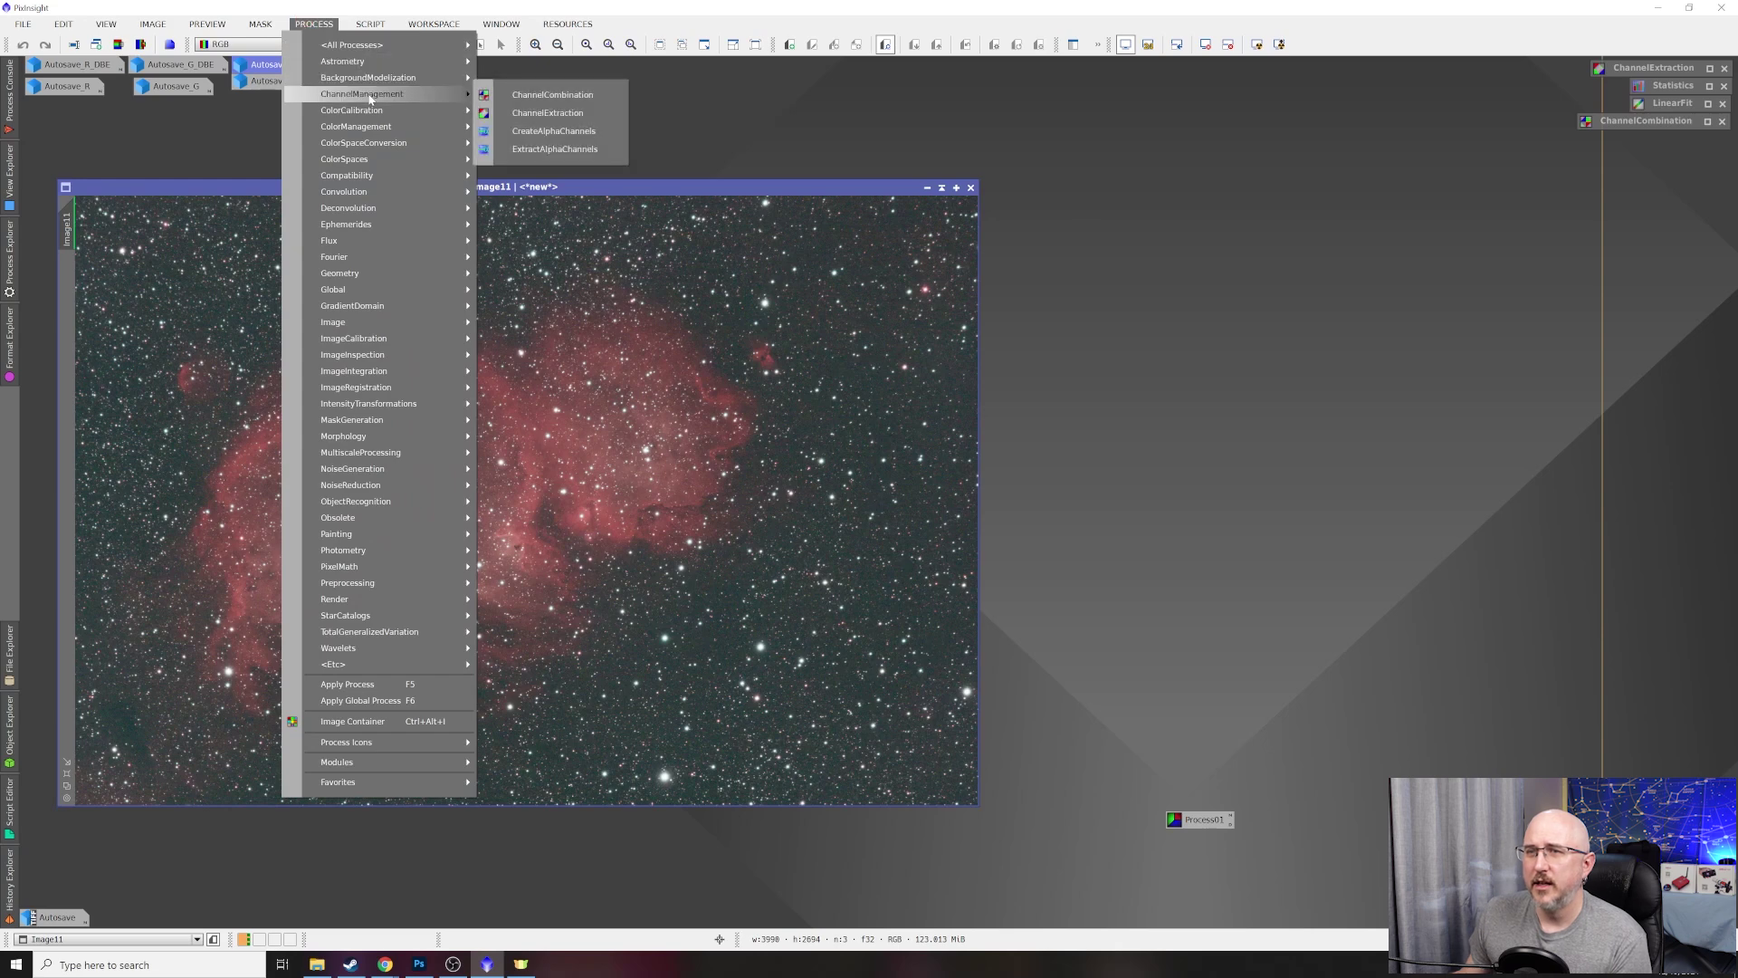
left_click(569, 134)
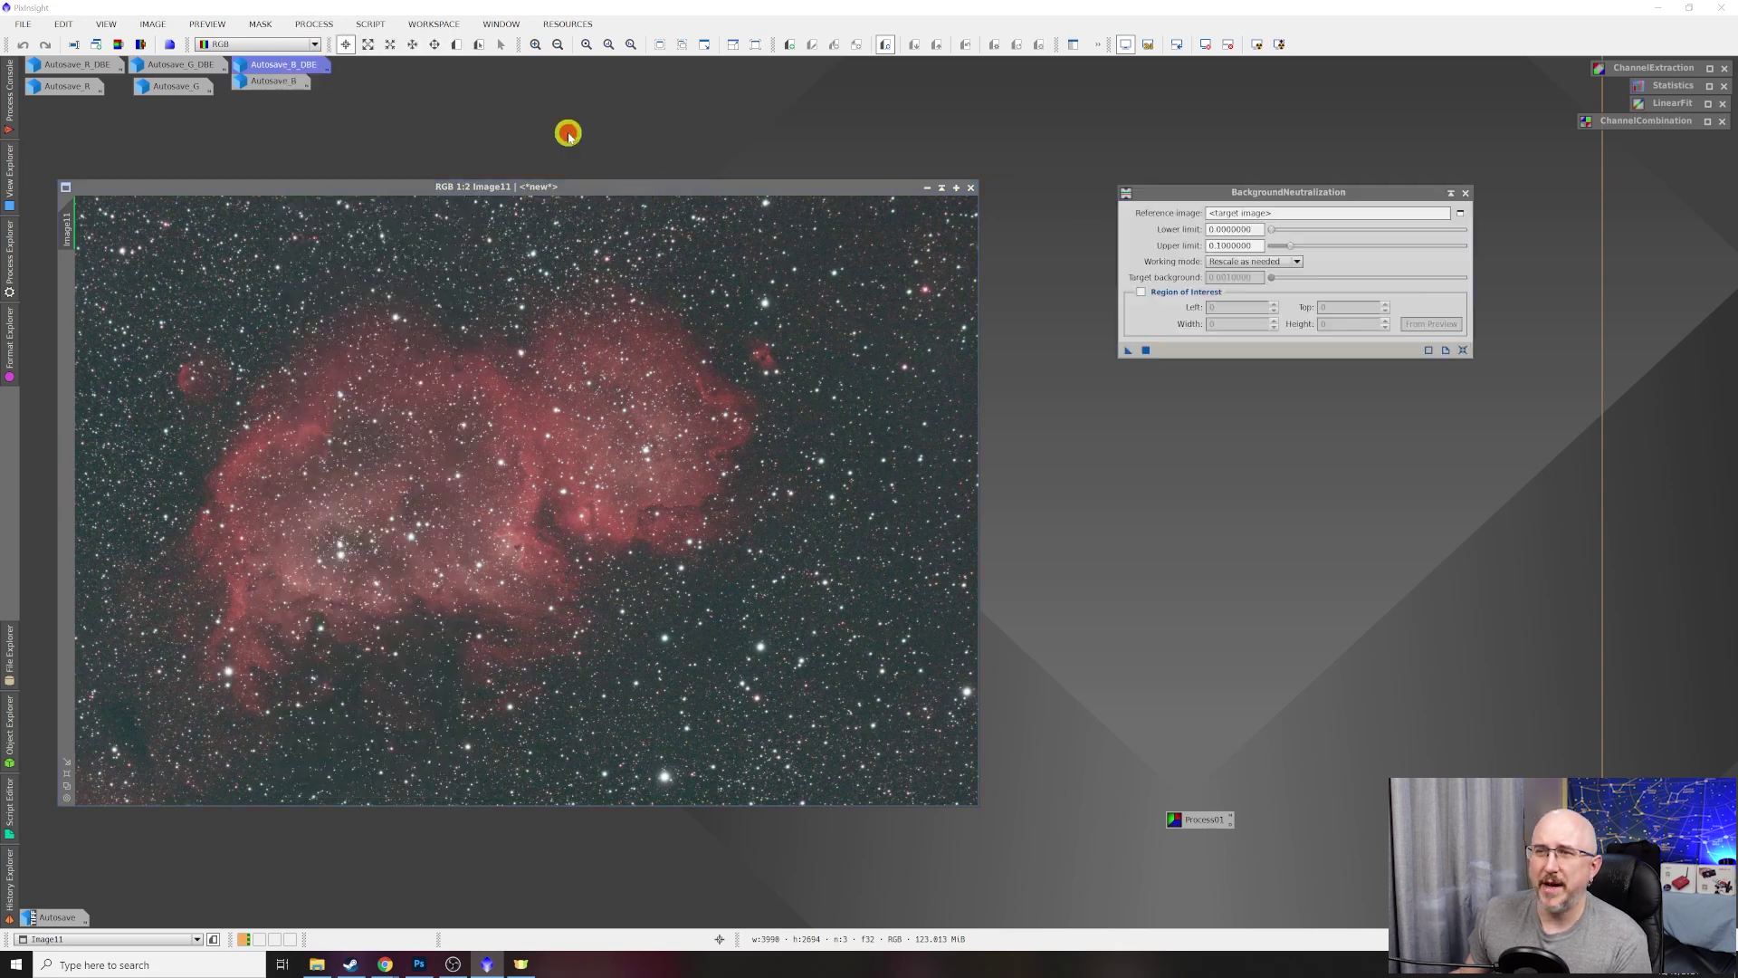
left_click_drag(1263, 199, 1190, 189)
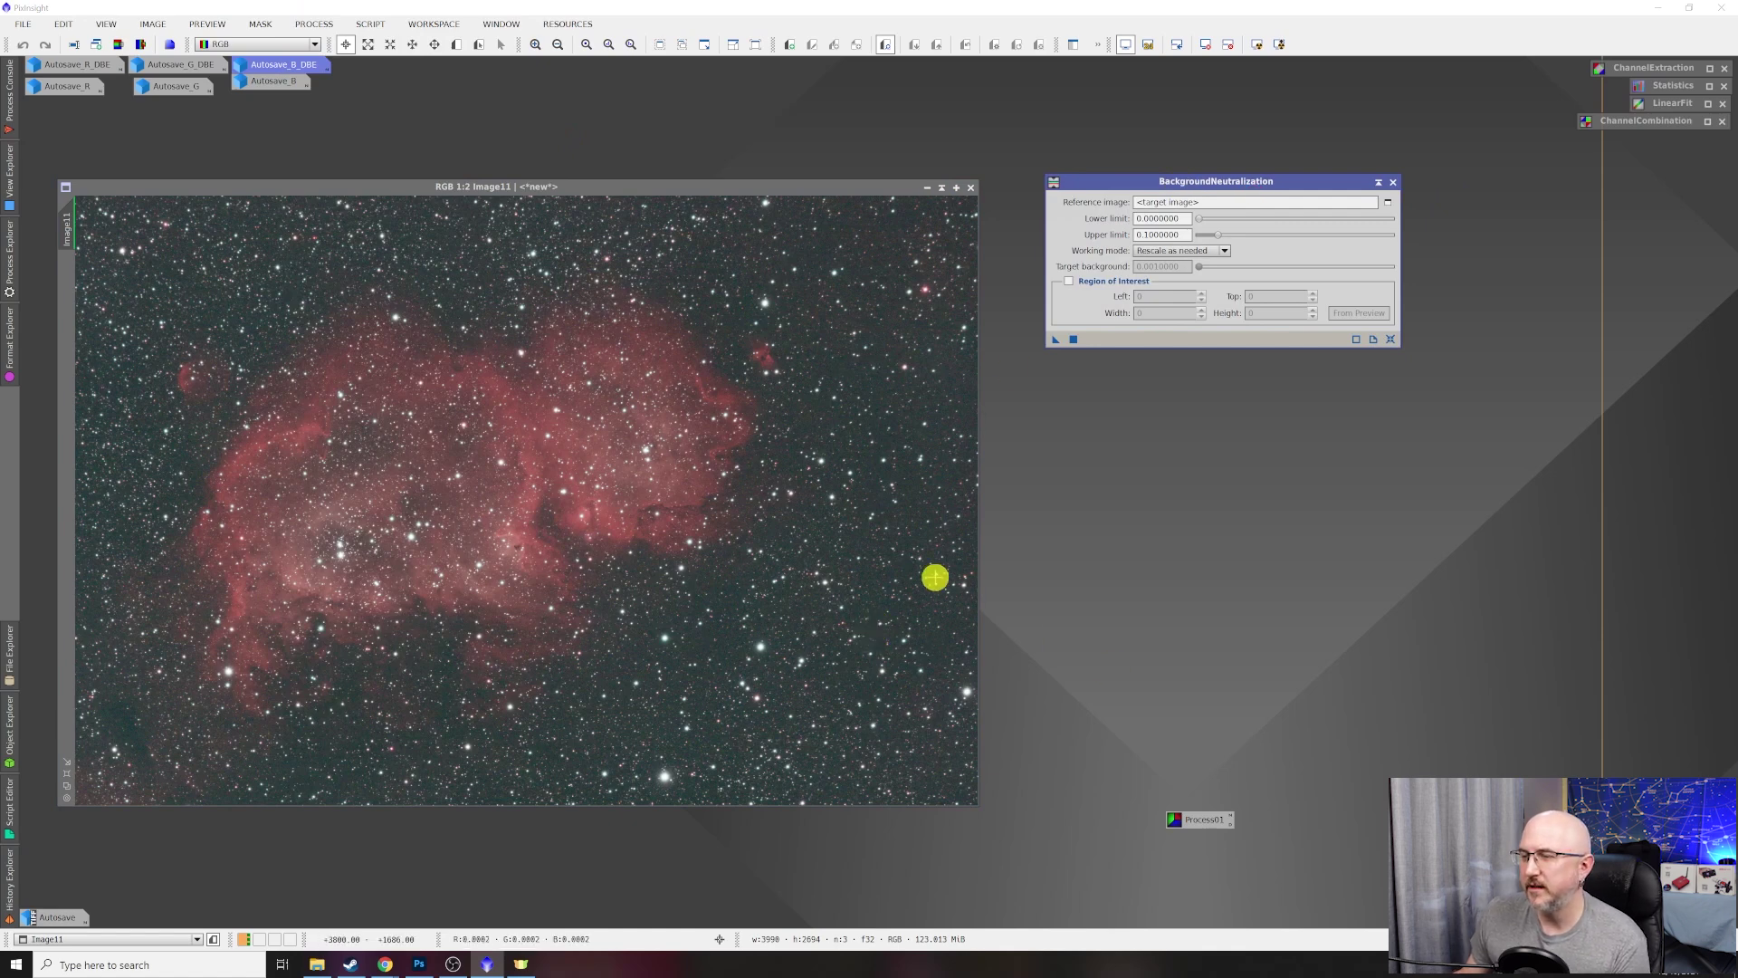
left_click(458, 45)
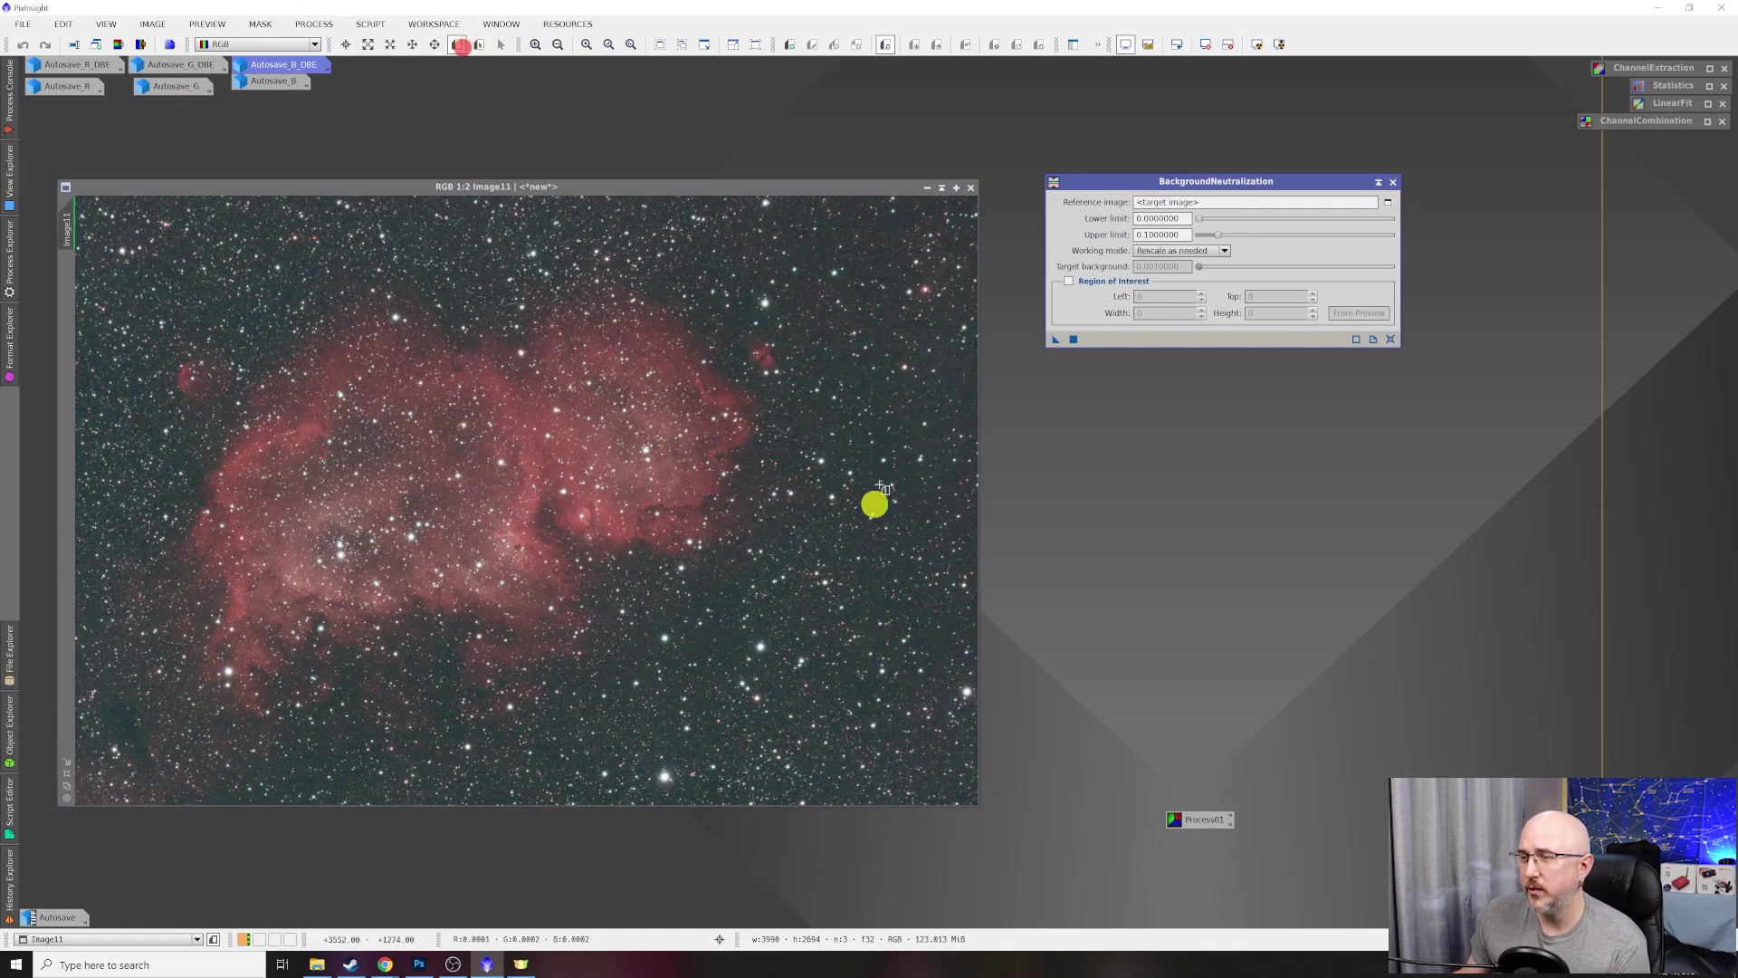
left_click(921, 650)
scroll(922, 650, "up", 4)
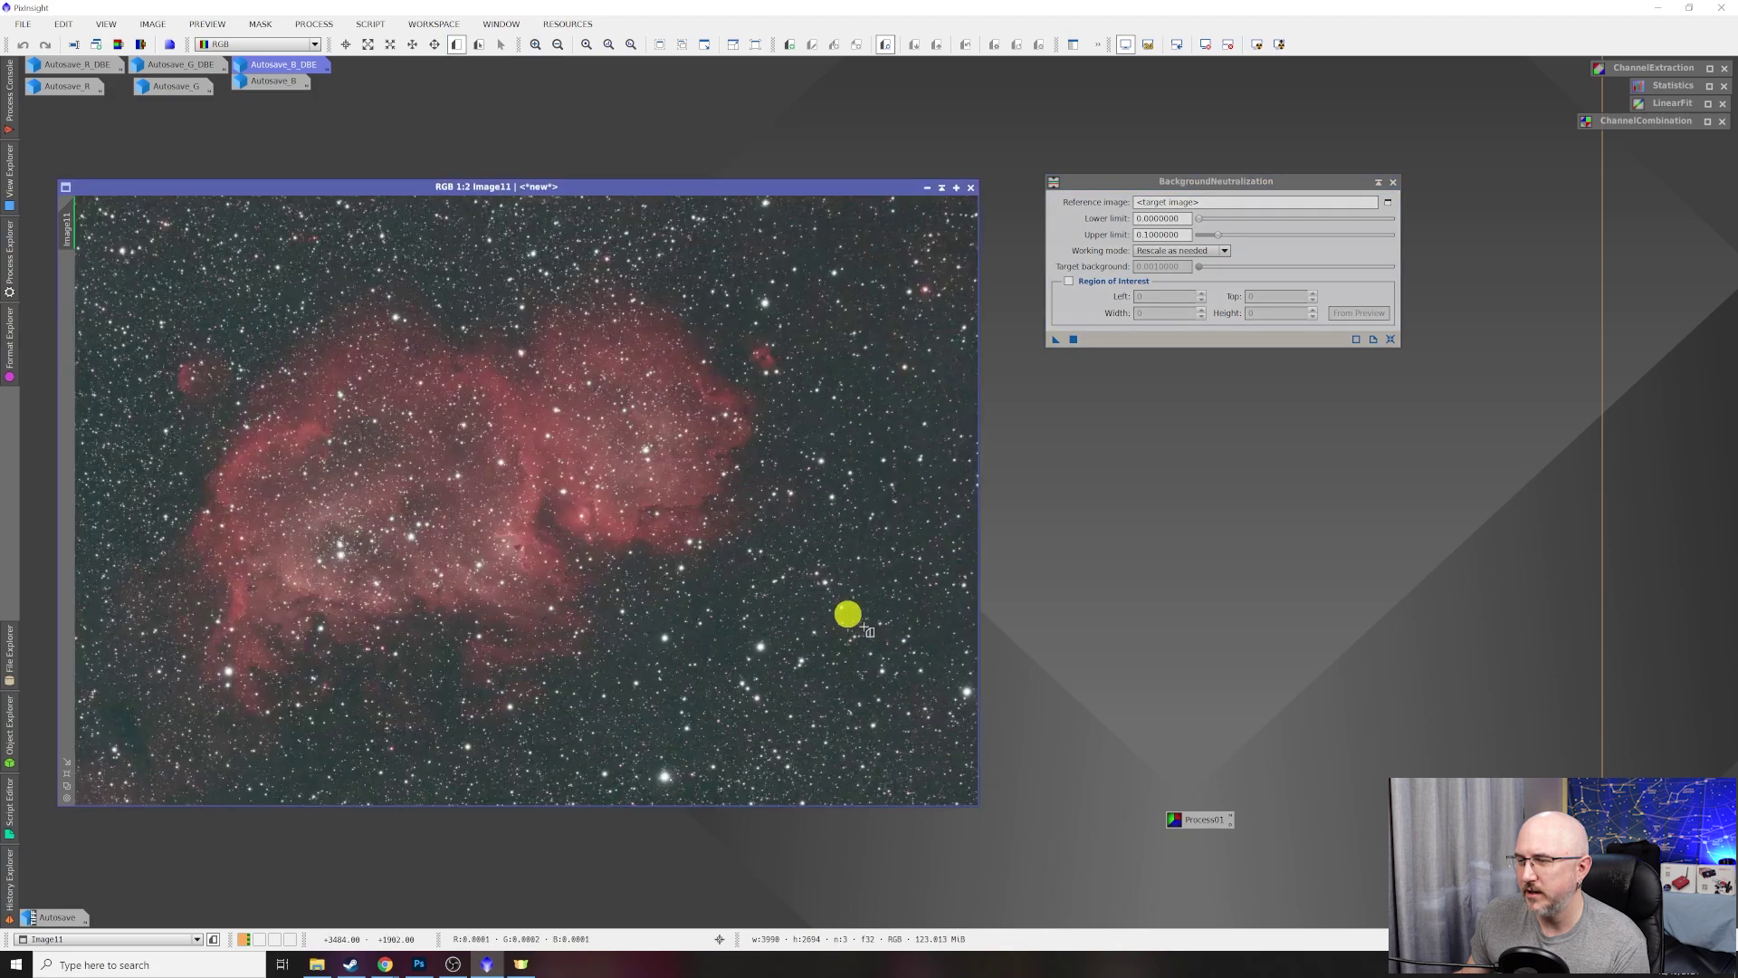
left_click(516, 798)
left_click_drag(516, 799, 853, 780)
left_click_drag(631, 419, 672, 478)
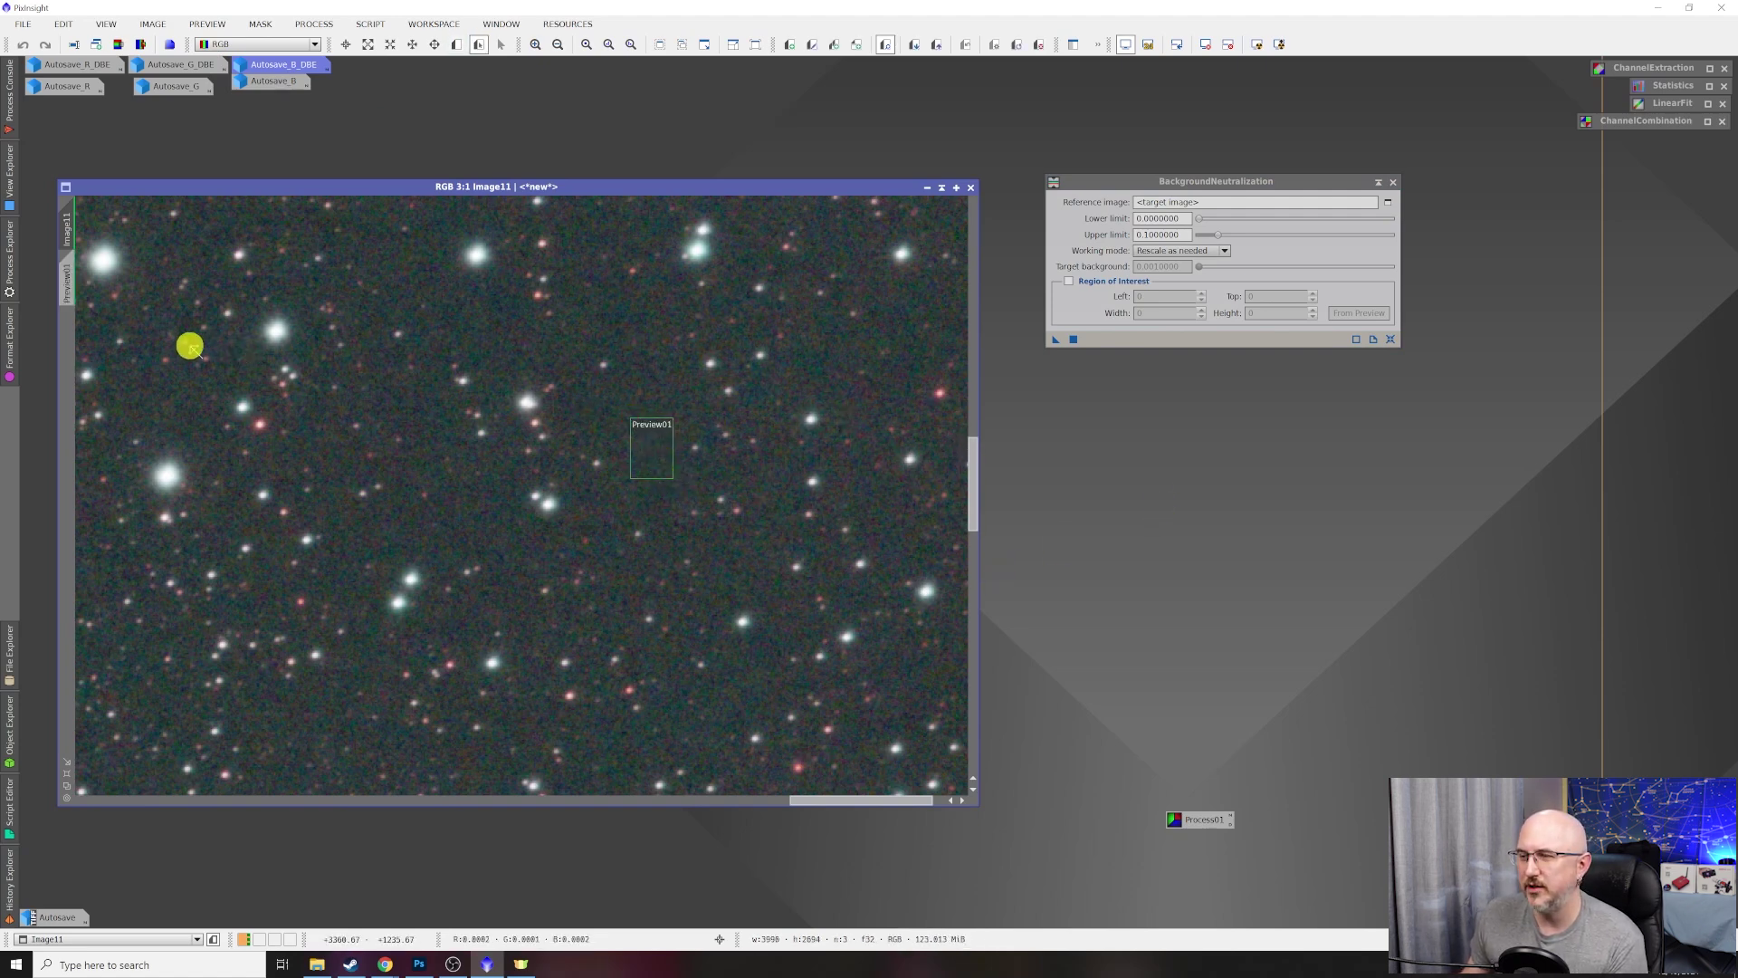
Try background neutralization on the combined image with the target image as reference, inspect the background around the preview and undo it.
scroll(390, 460, "down", 3)
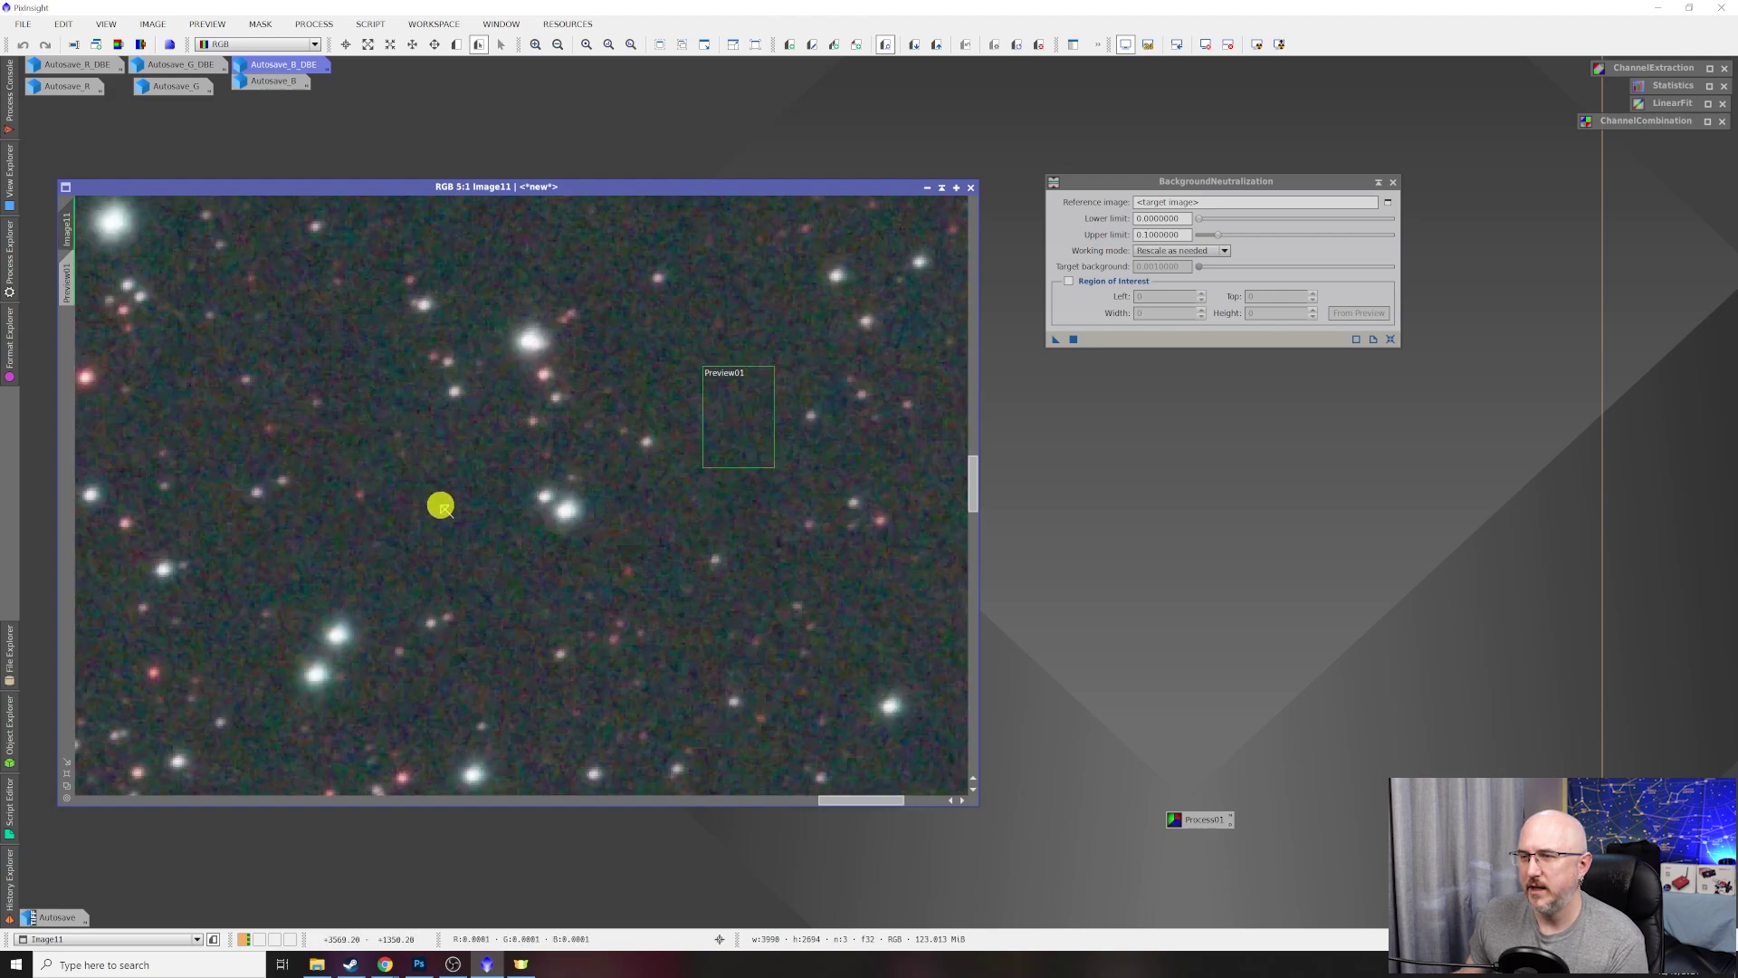
left_click_drag(1056, 342, 617, 357)
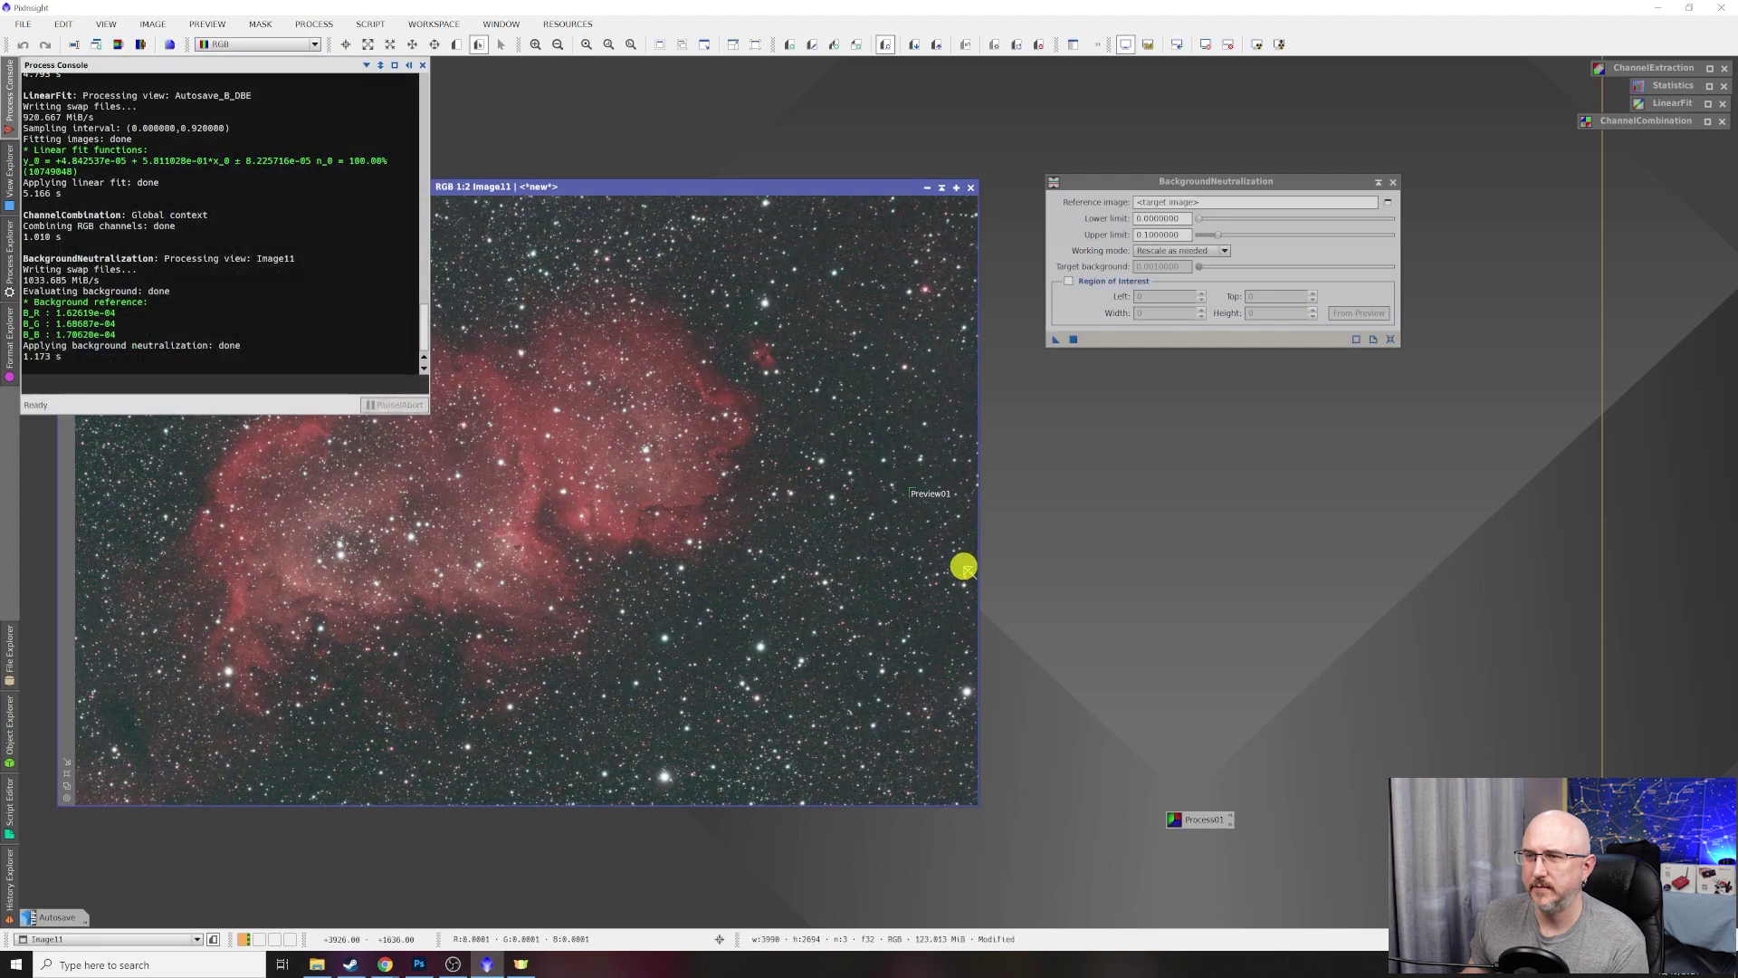
scroll(834, 381, "down", 1)
scroll(760, 356, "up", 3)
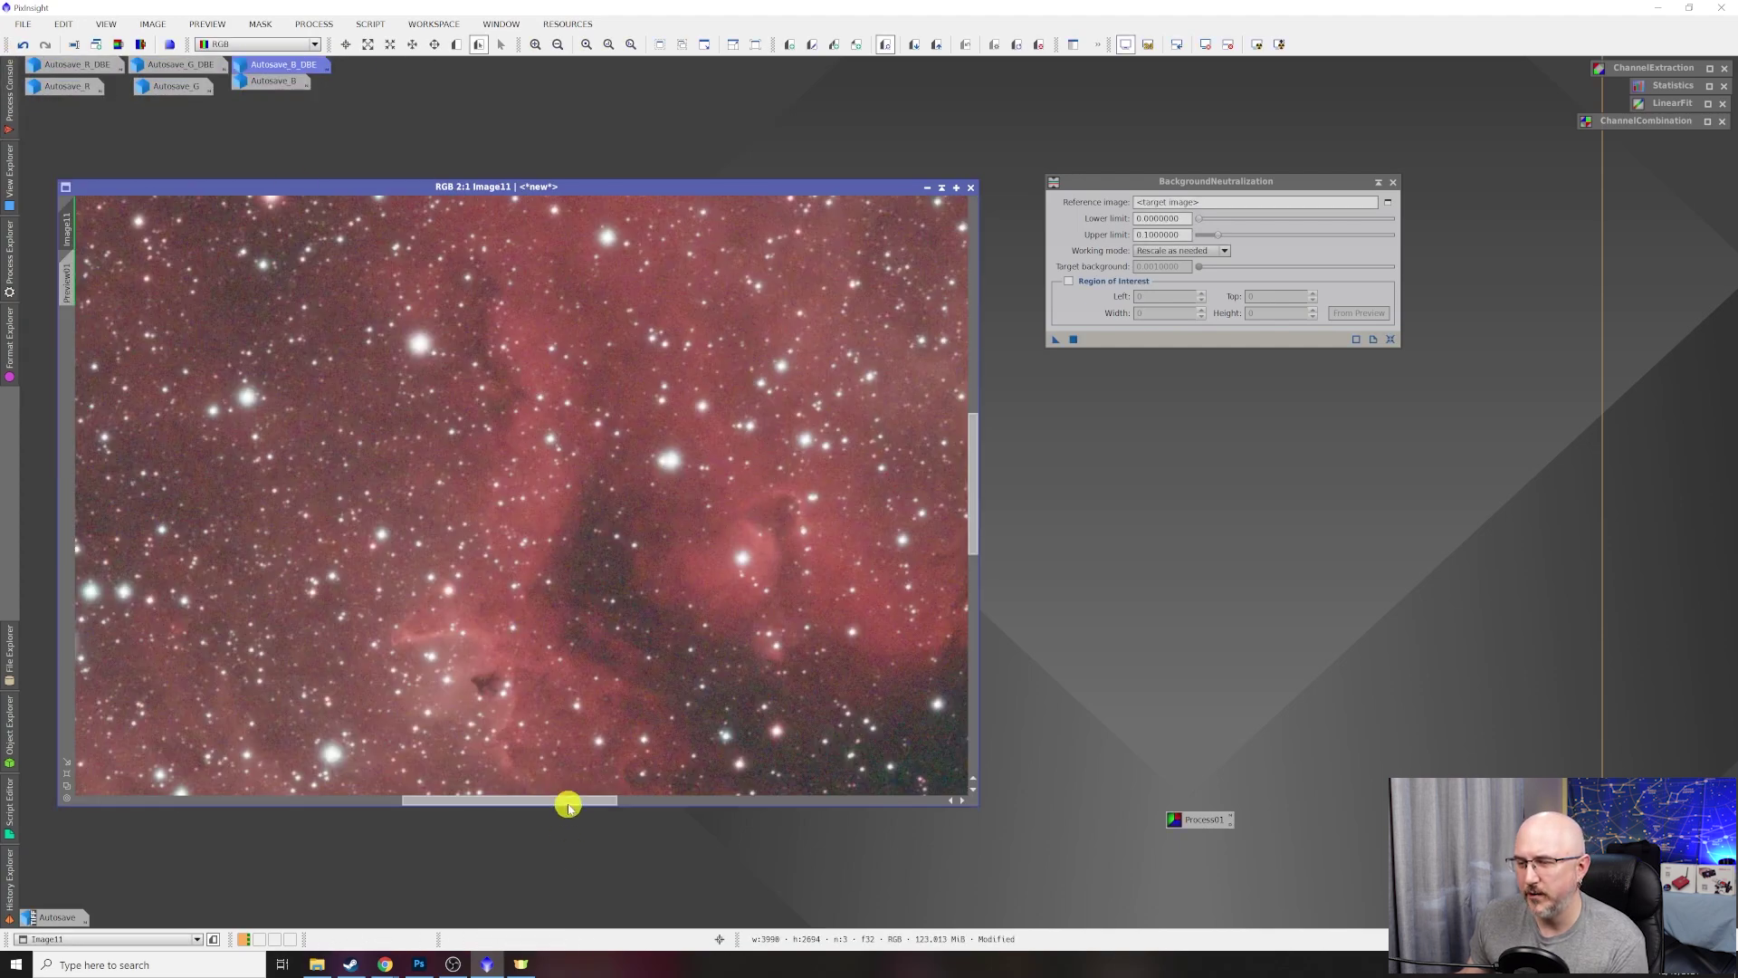
left_click_drag(569, 801, 905, 789)
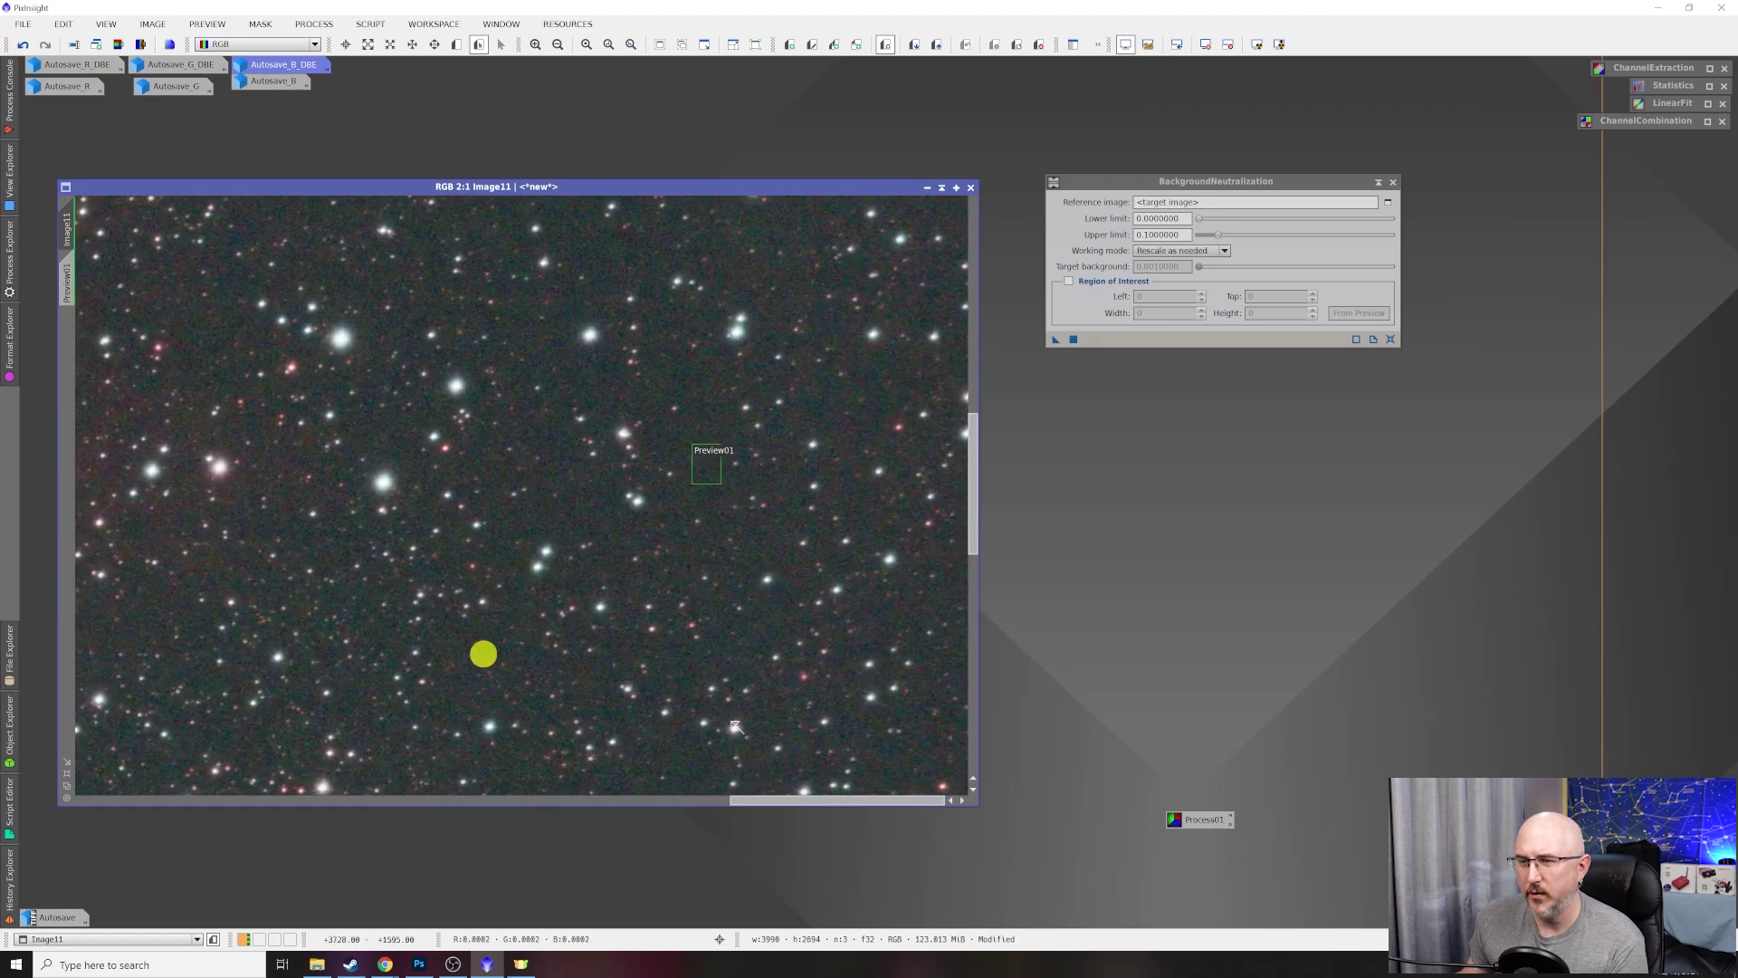
left_click(23, 45)
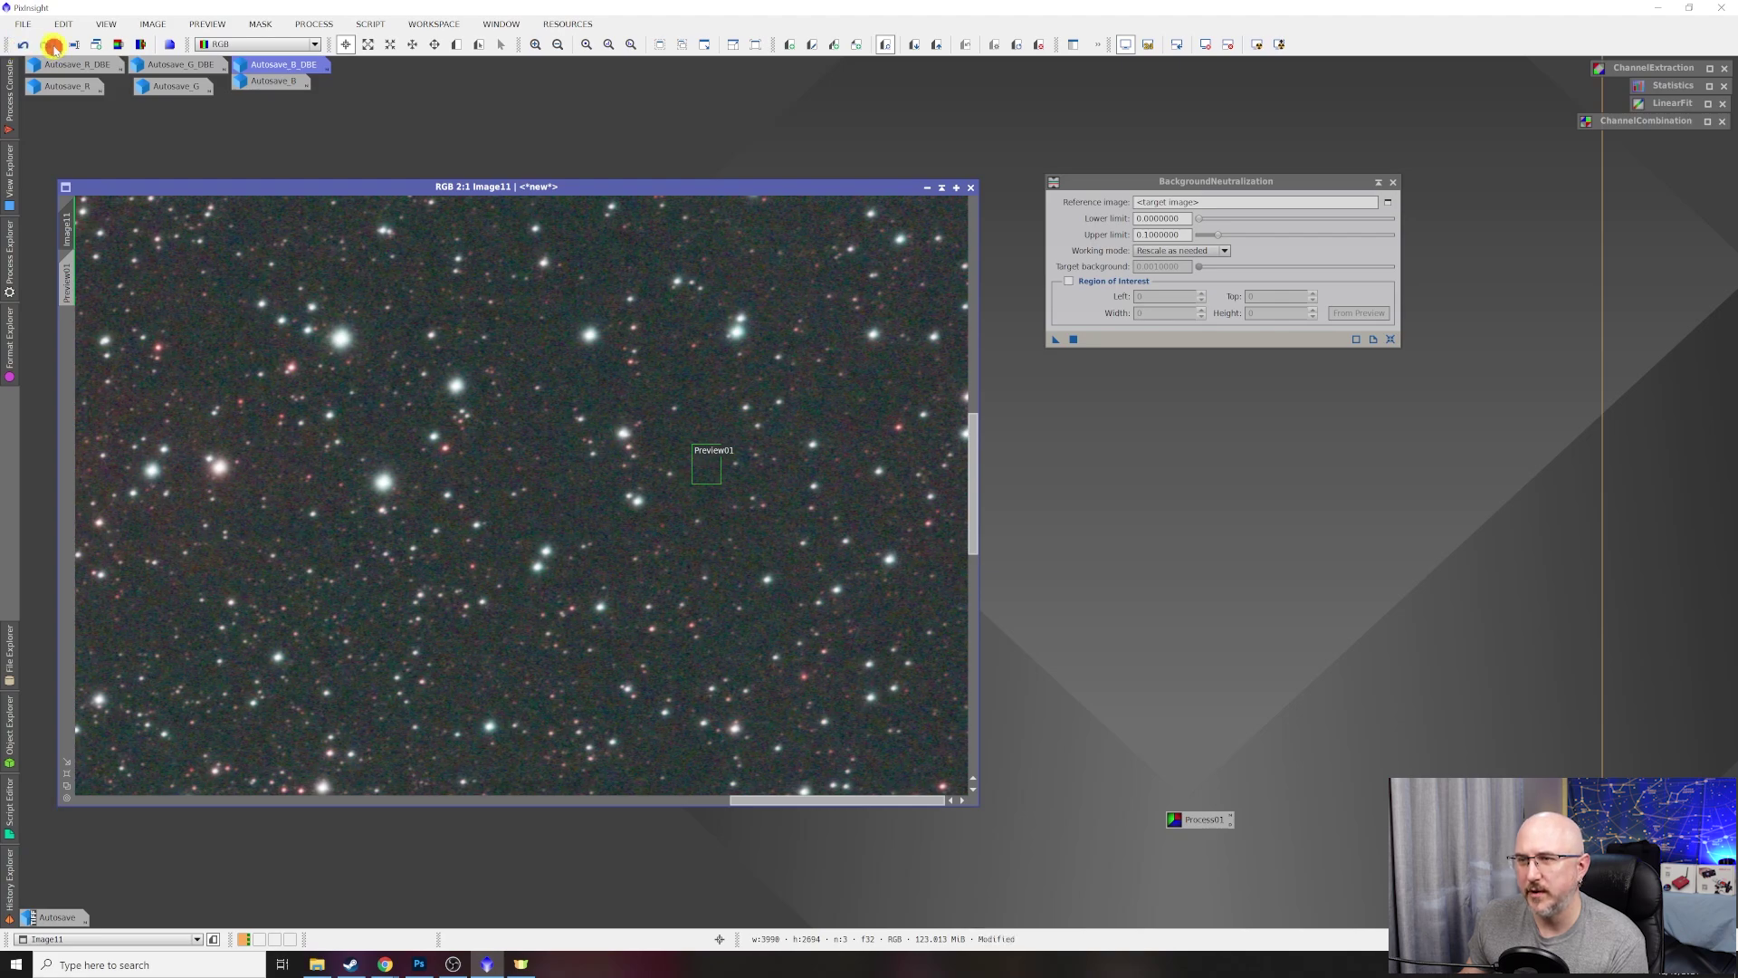
View the whole combined nebula image, collapse the BackgroundNeutralization window and park it with the other process windows.
scroll(635, 437, "down", 2)
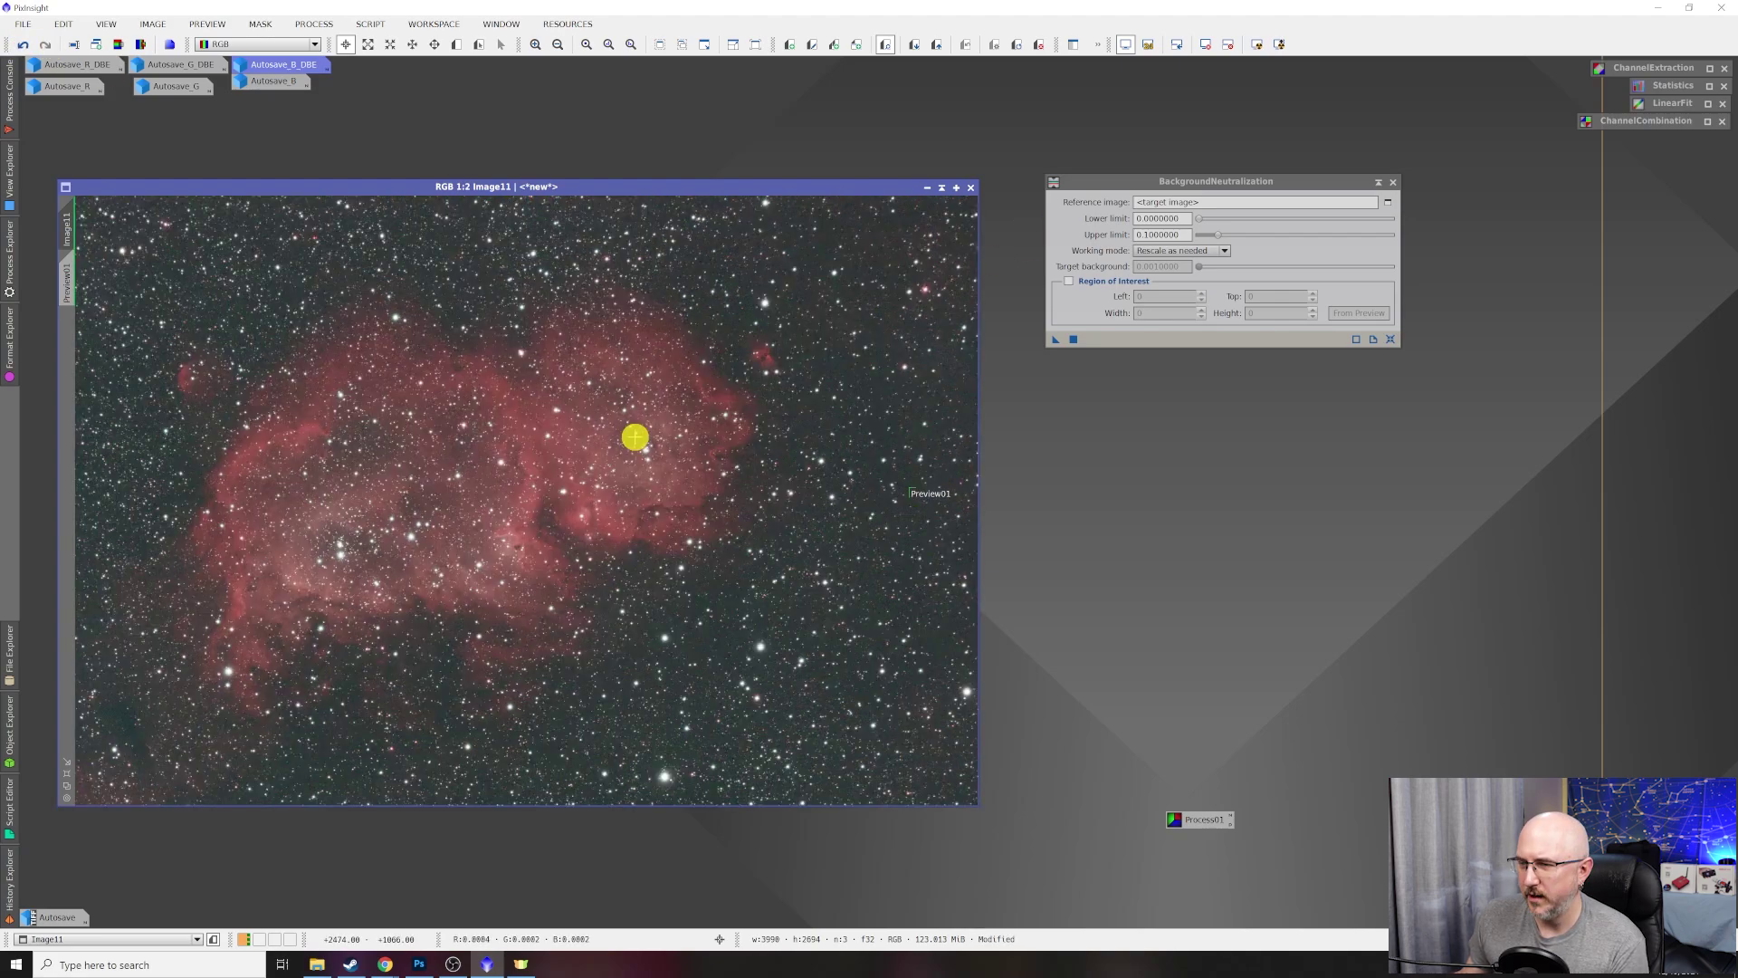
left_click(1375, 184)
left_click_drag(1250, 262, 1669, 148)
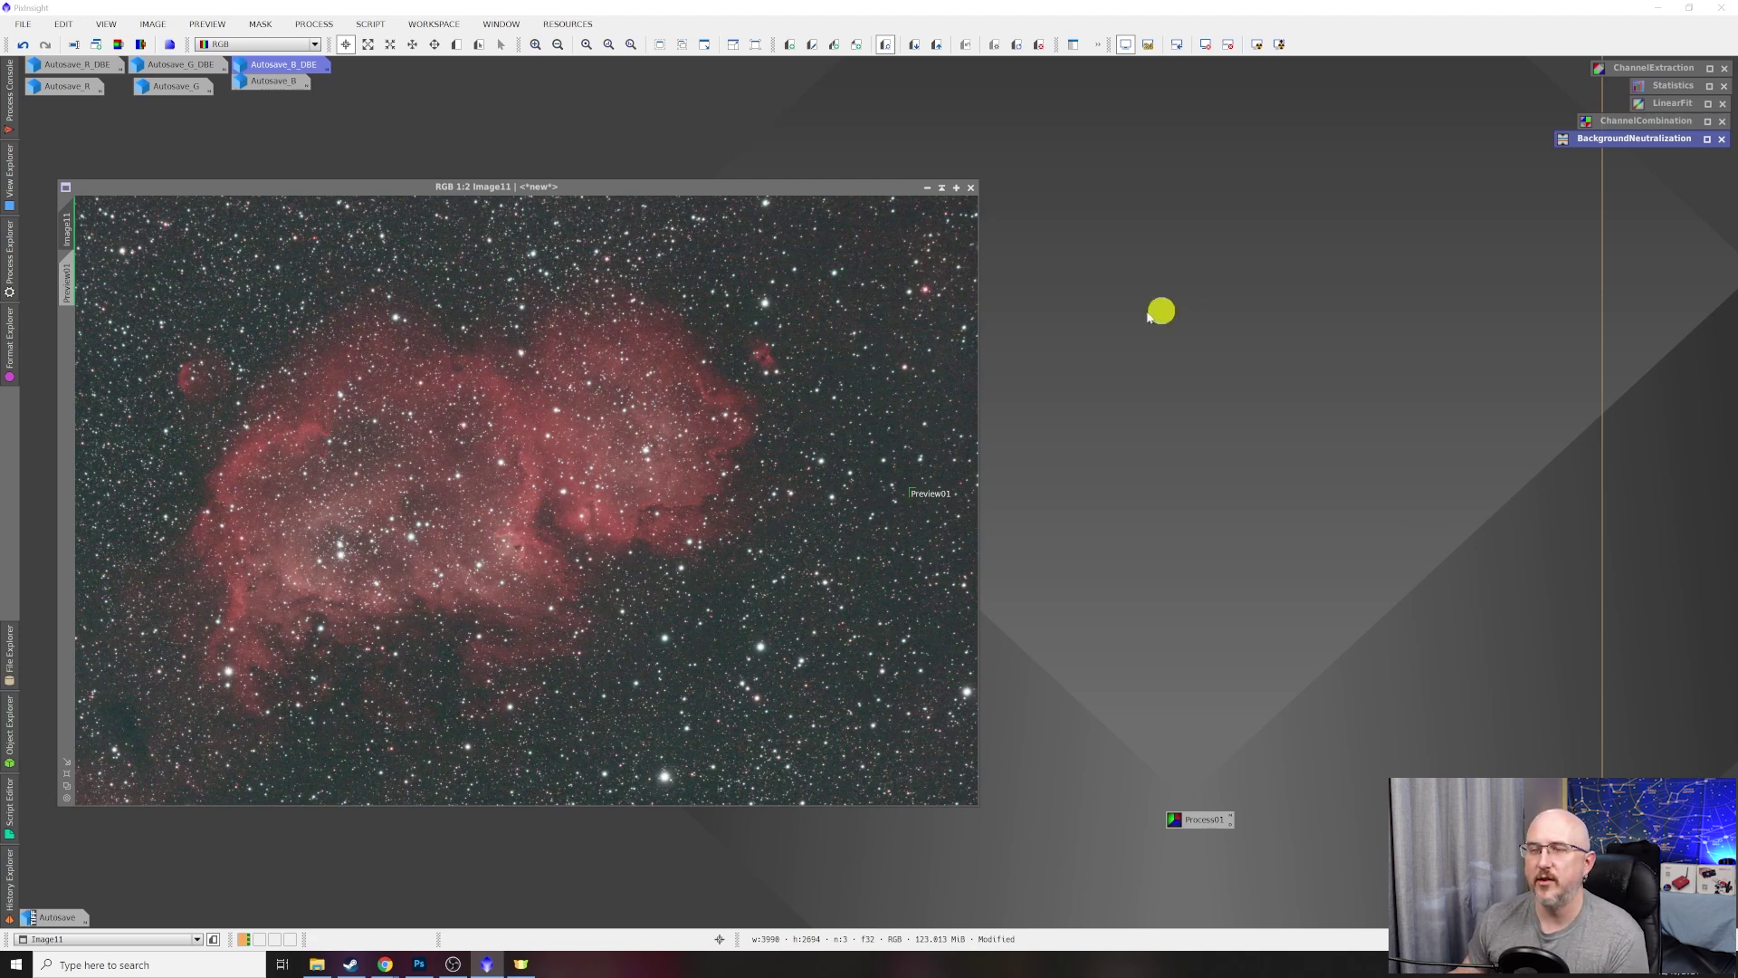
Open SCNR with green as the color to remove, and collapse its window for parking with the other processes.
left_click(324, 24)
mouse_move(317, 24)
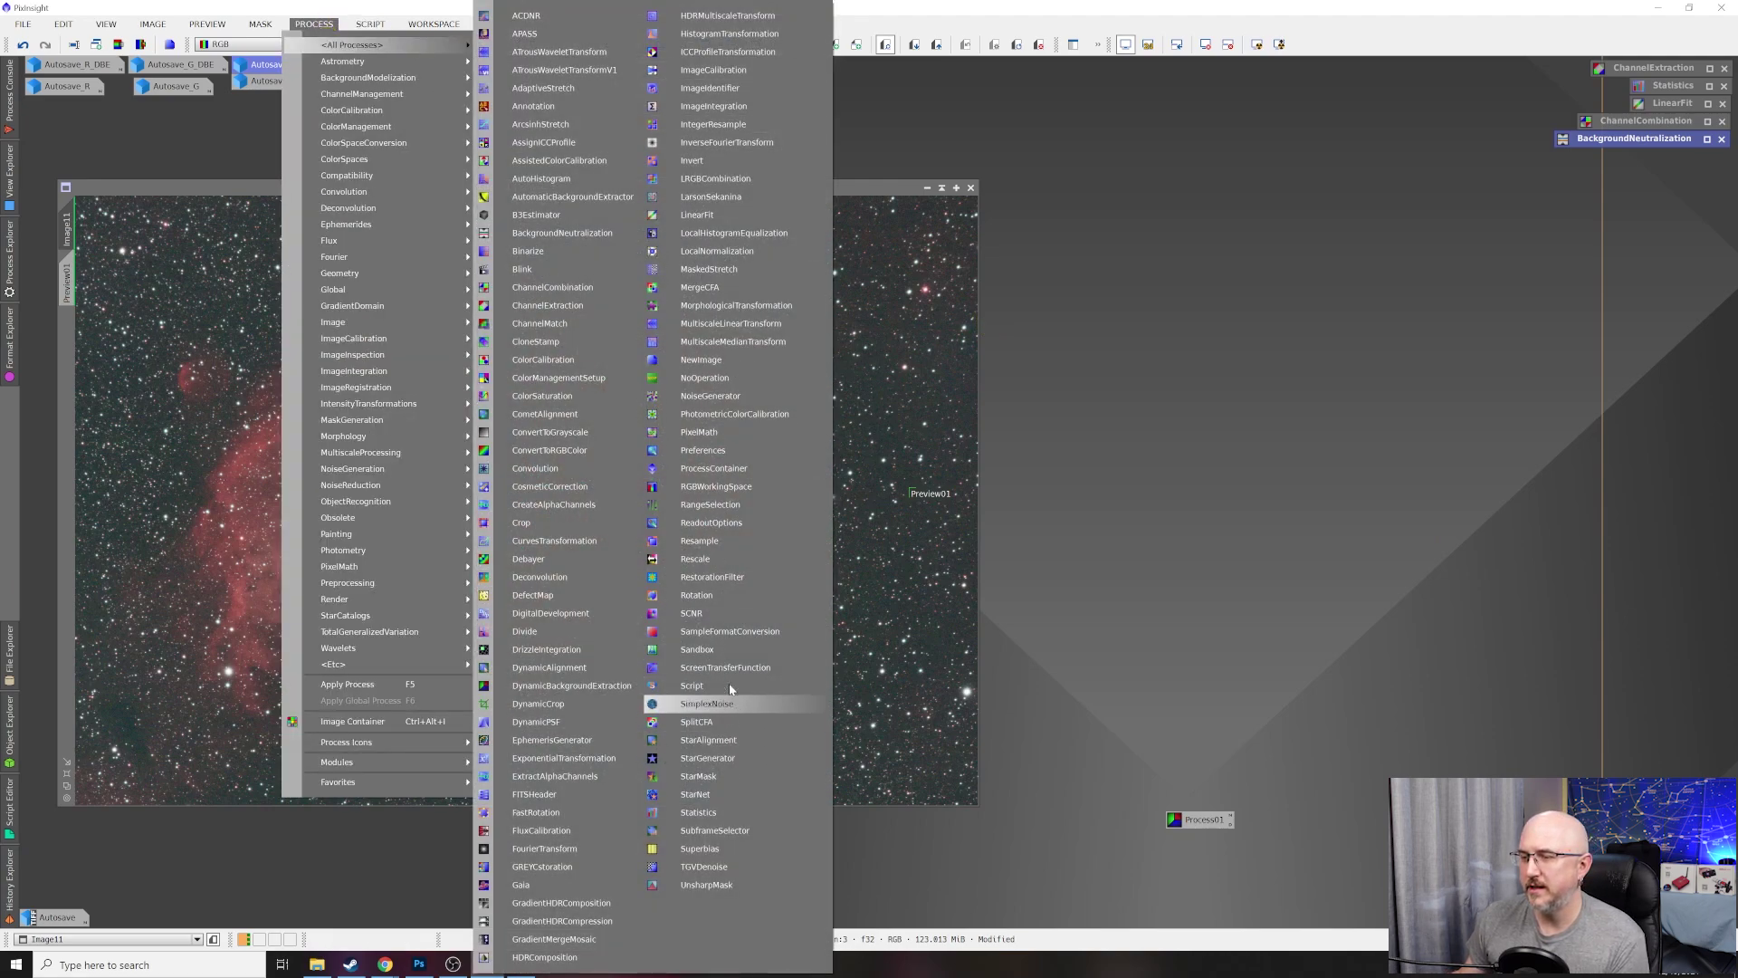
left_click(692, 613)
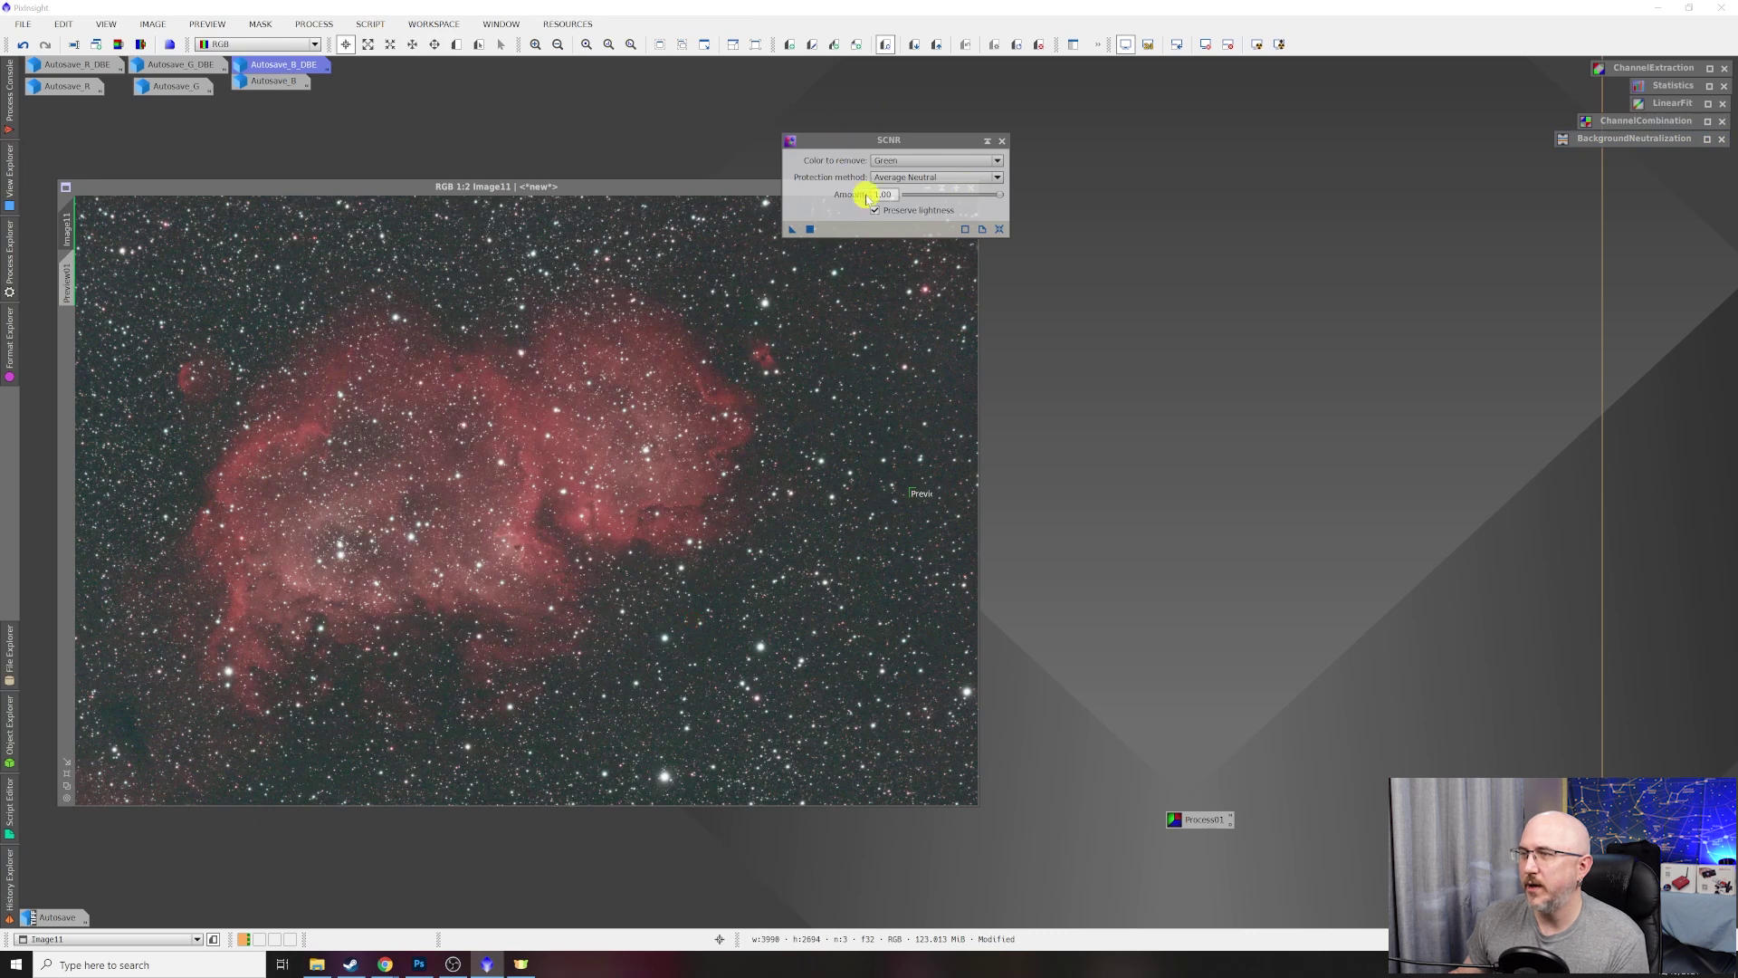
left_click_drag(885, 140, 1136, 203)
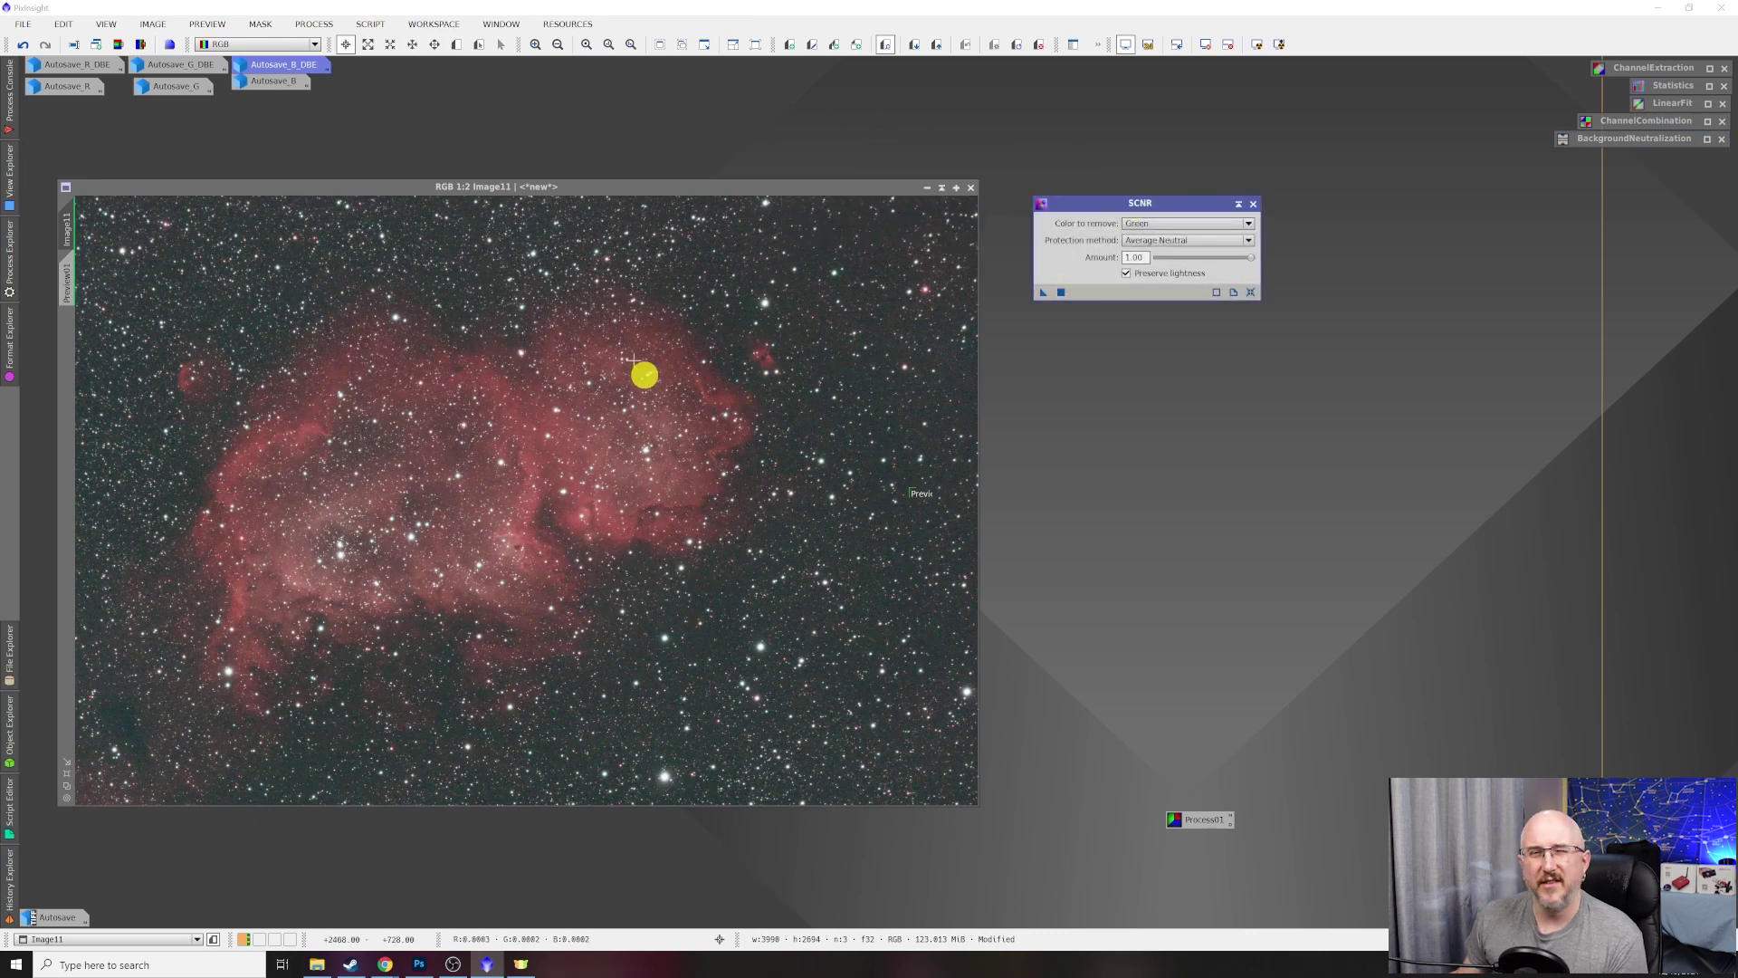
left_click(1237, 204)
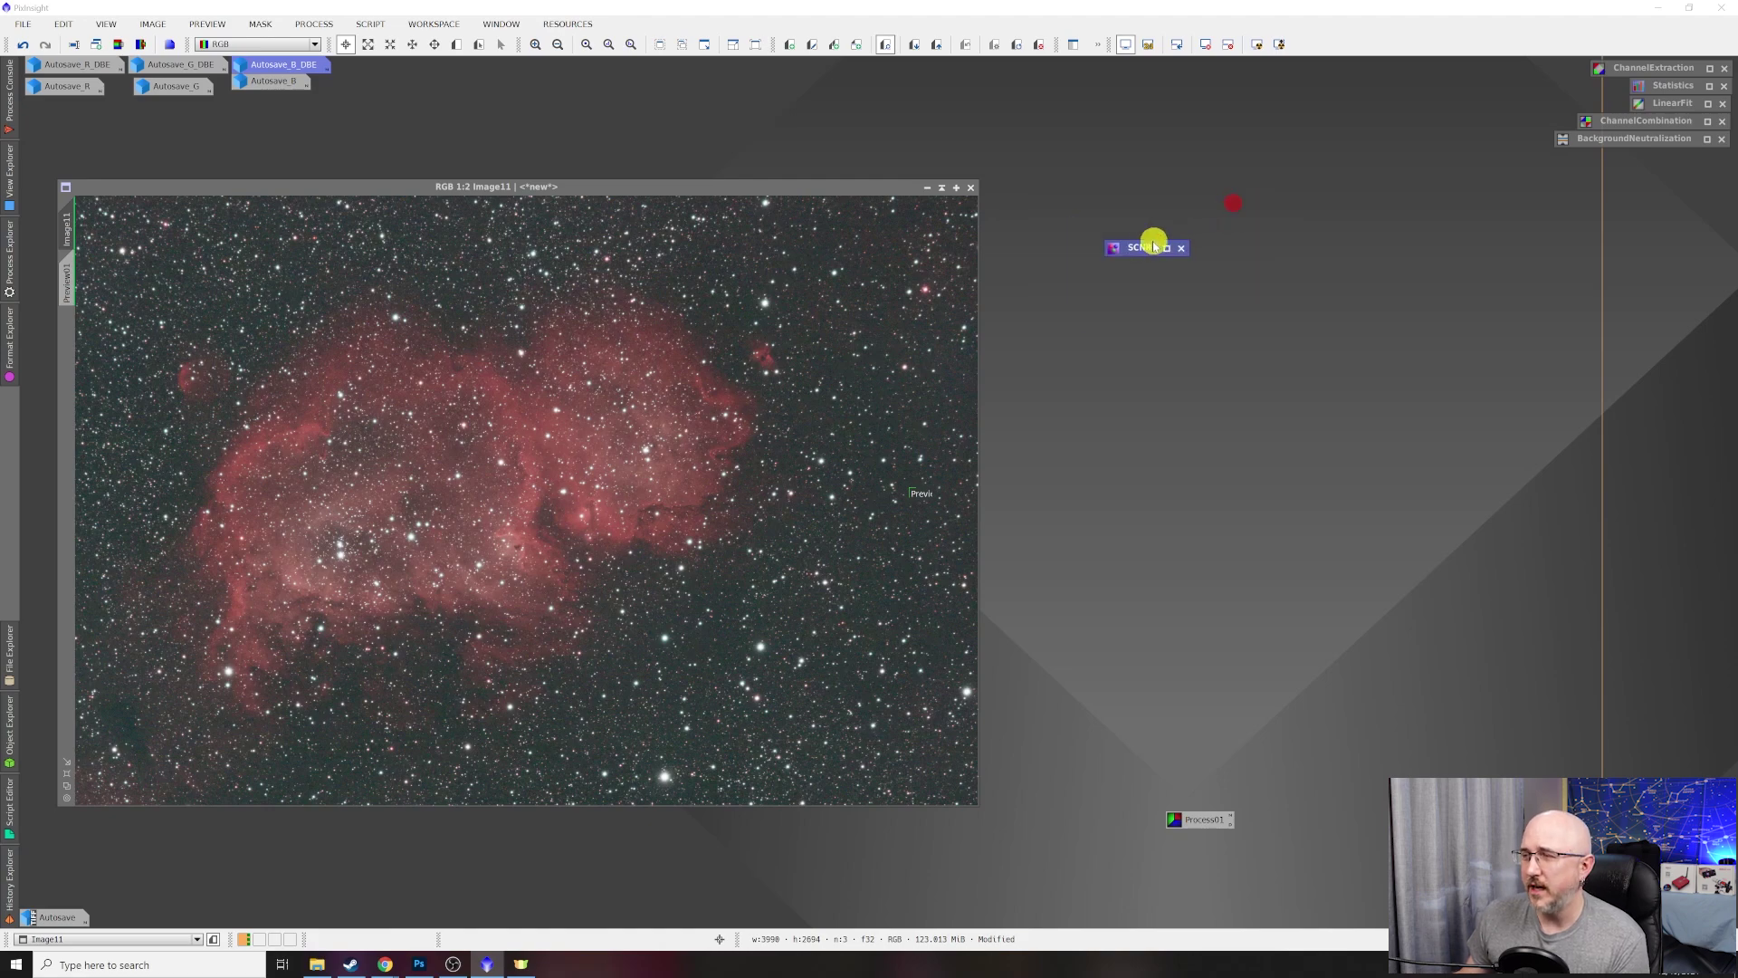
Open the ScreenTransferFunction and HistogramTransformation processes in the workspace.
left_click(305, 25)
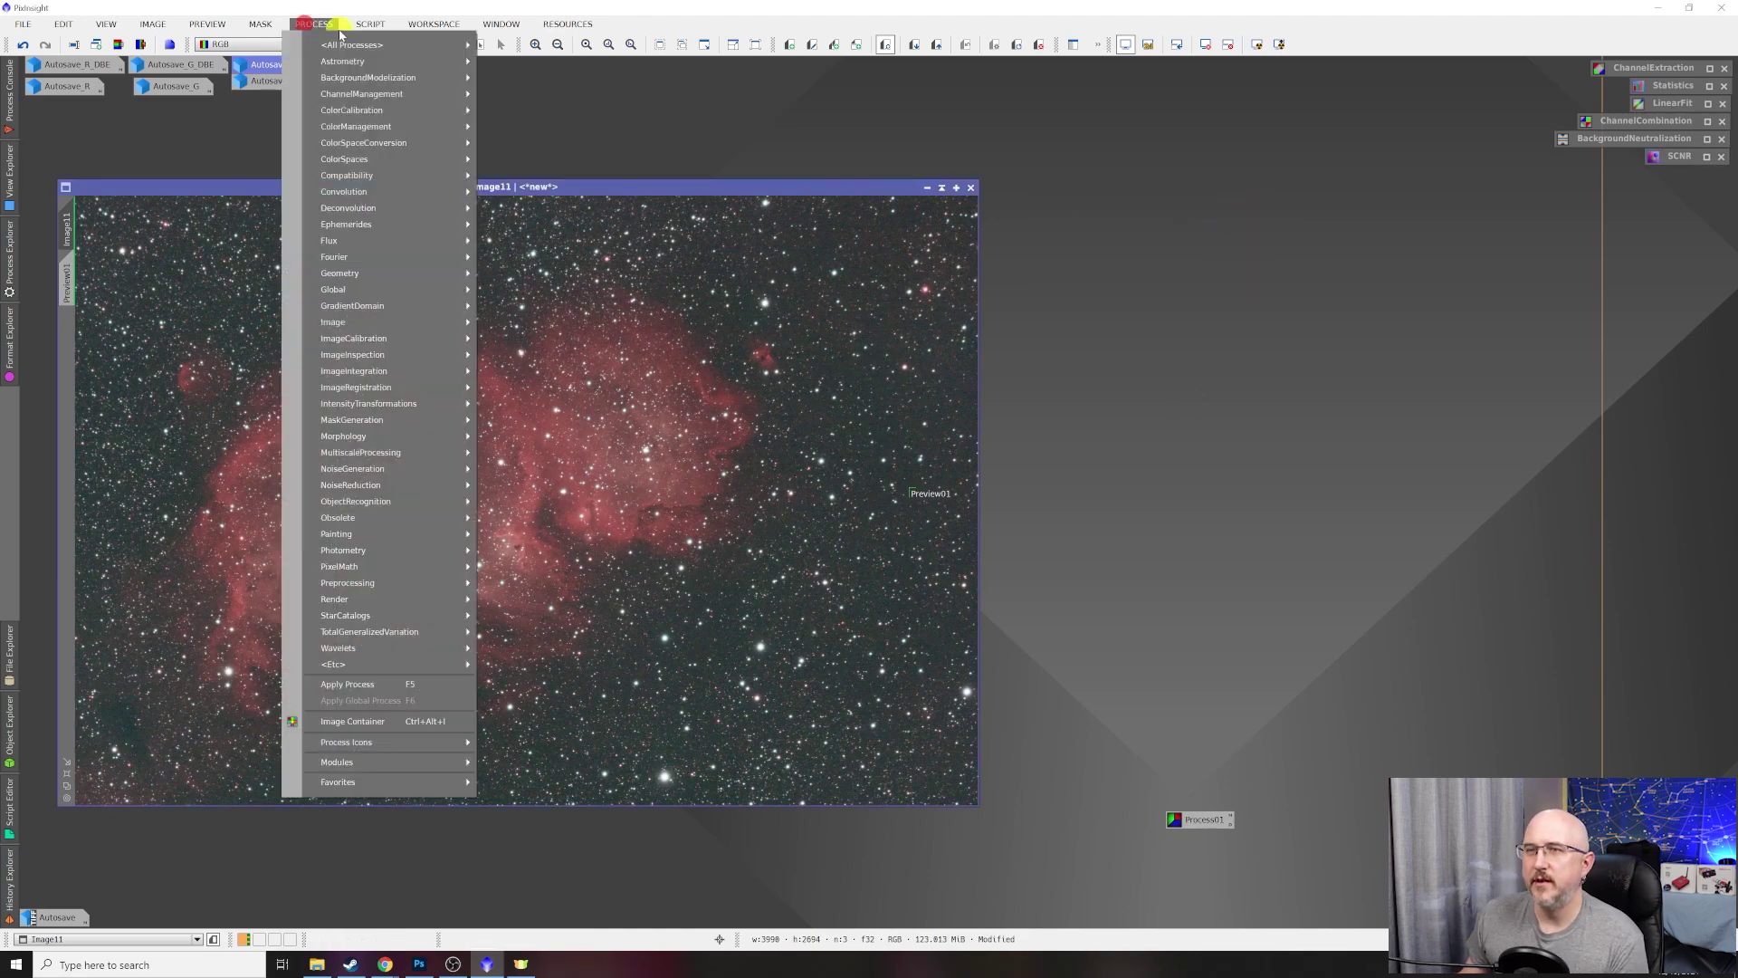
mouse_move(342, 50)
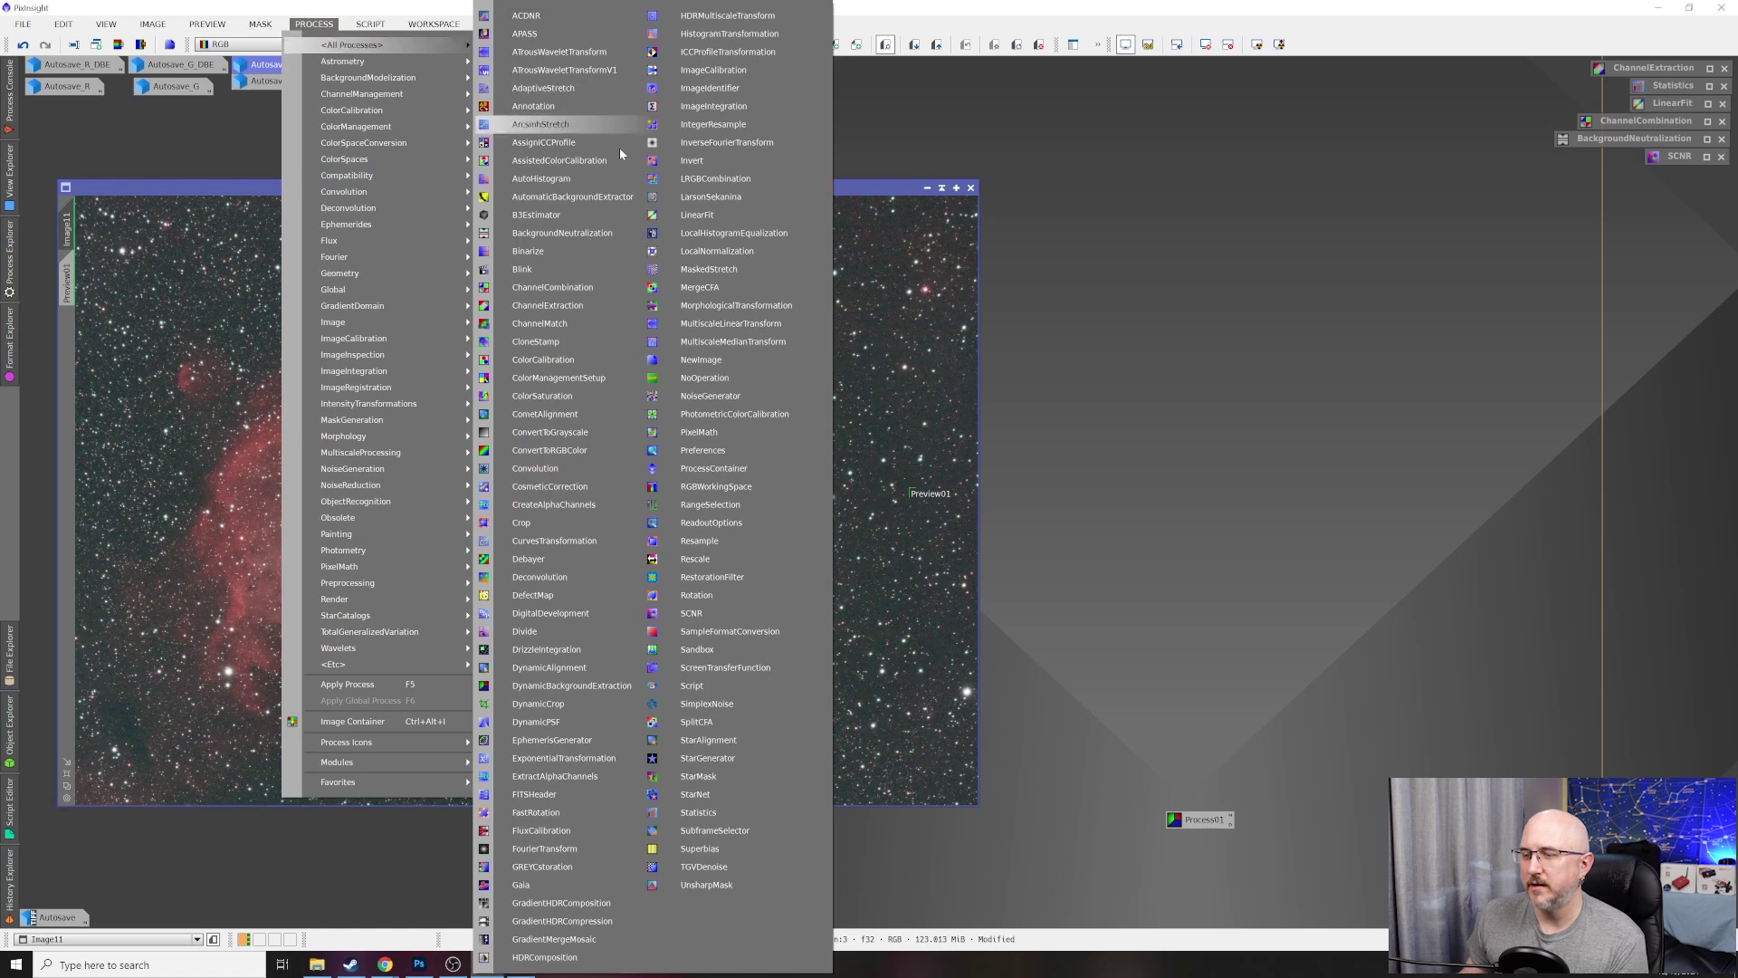
left_click(755, 671)
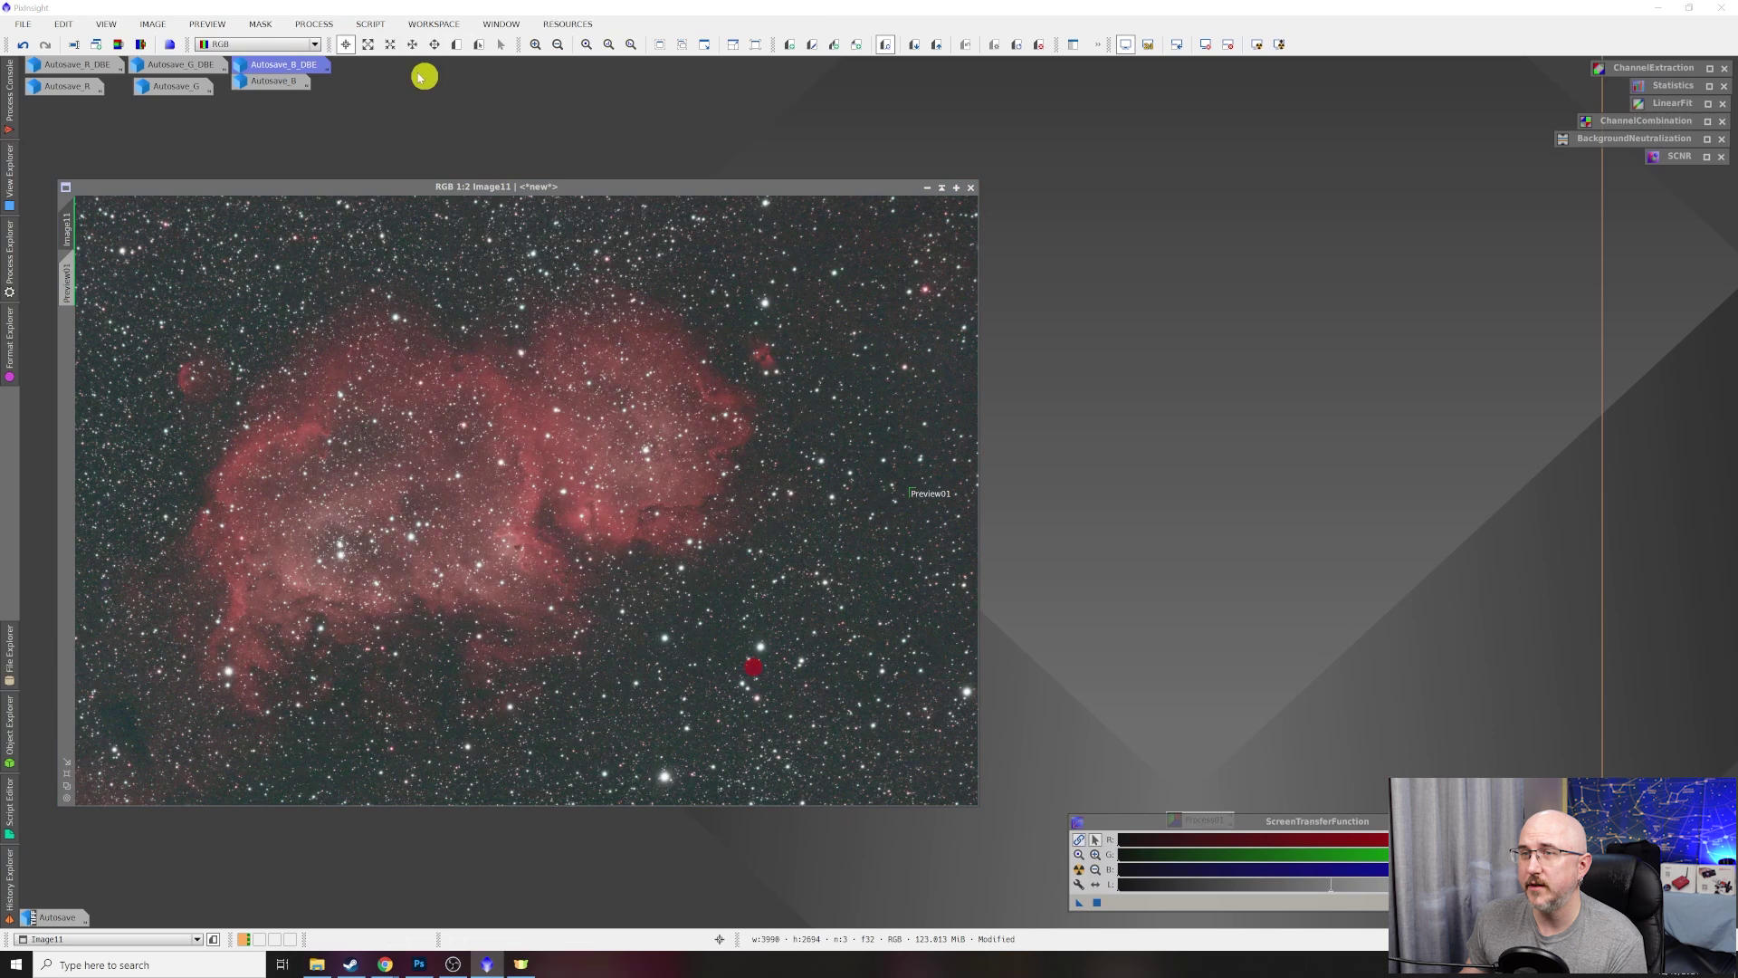
left_click(310, 23)
mouse_move(353, 45)
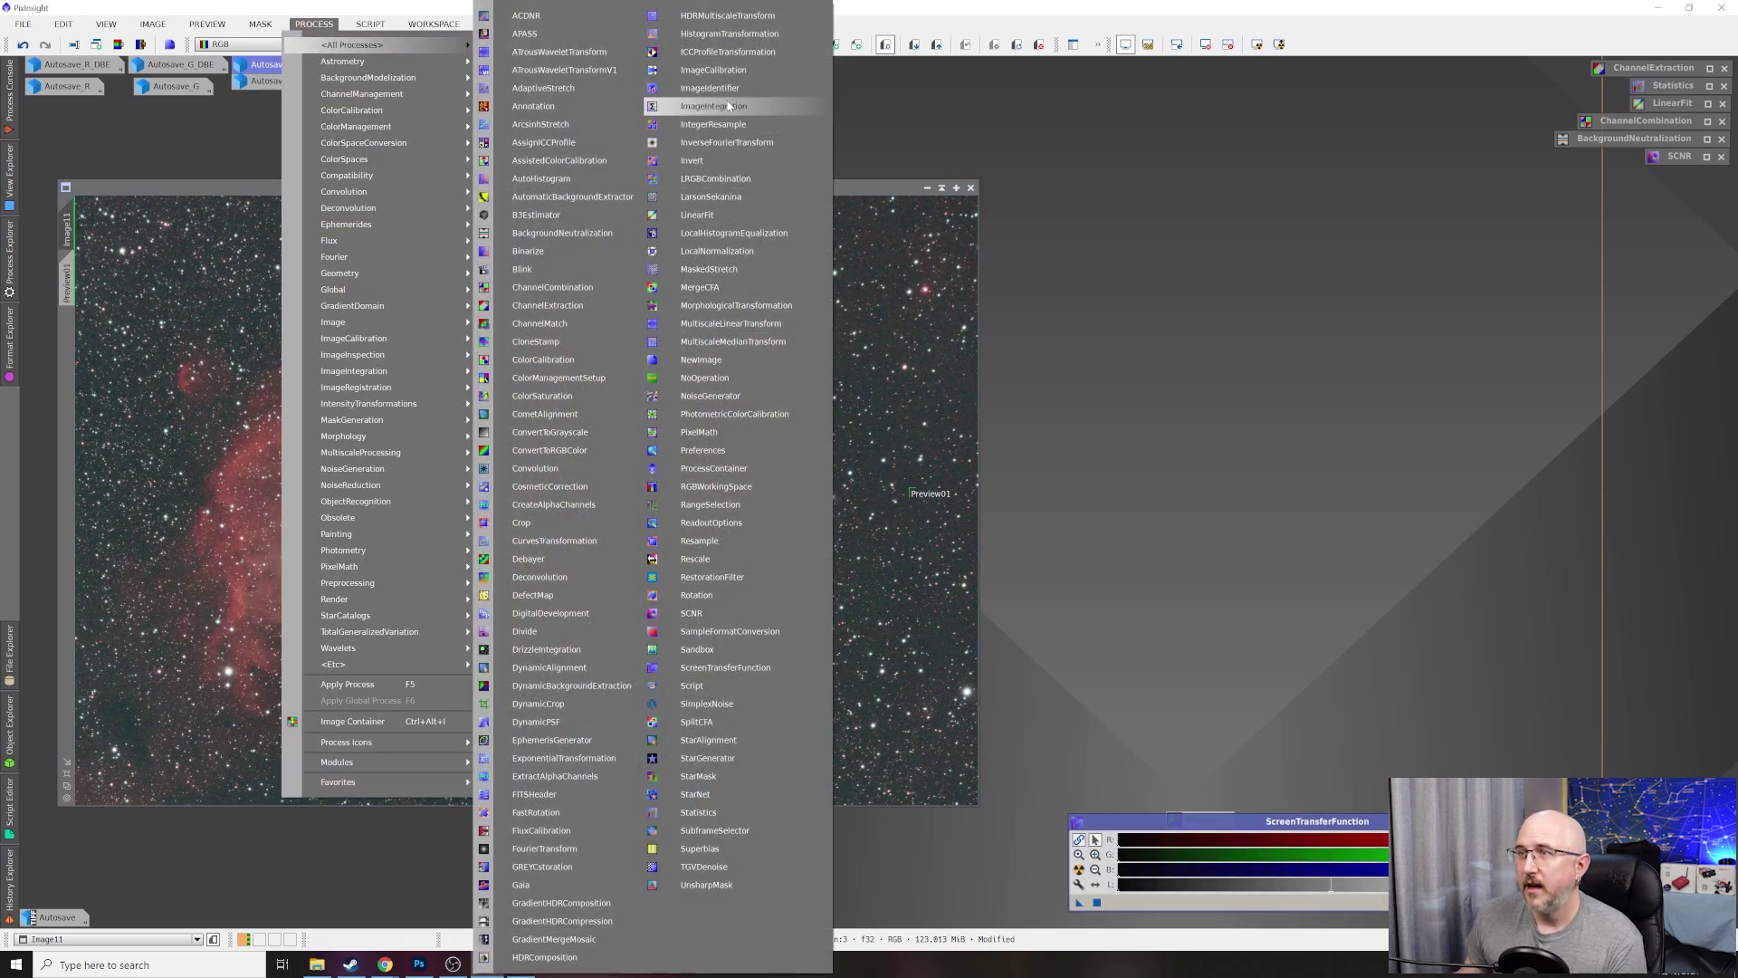
left_click(731, 39)
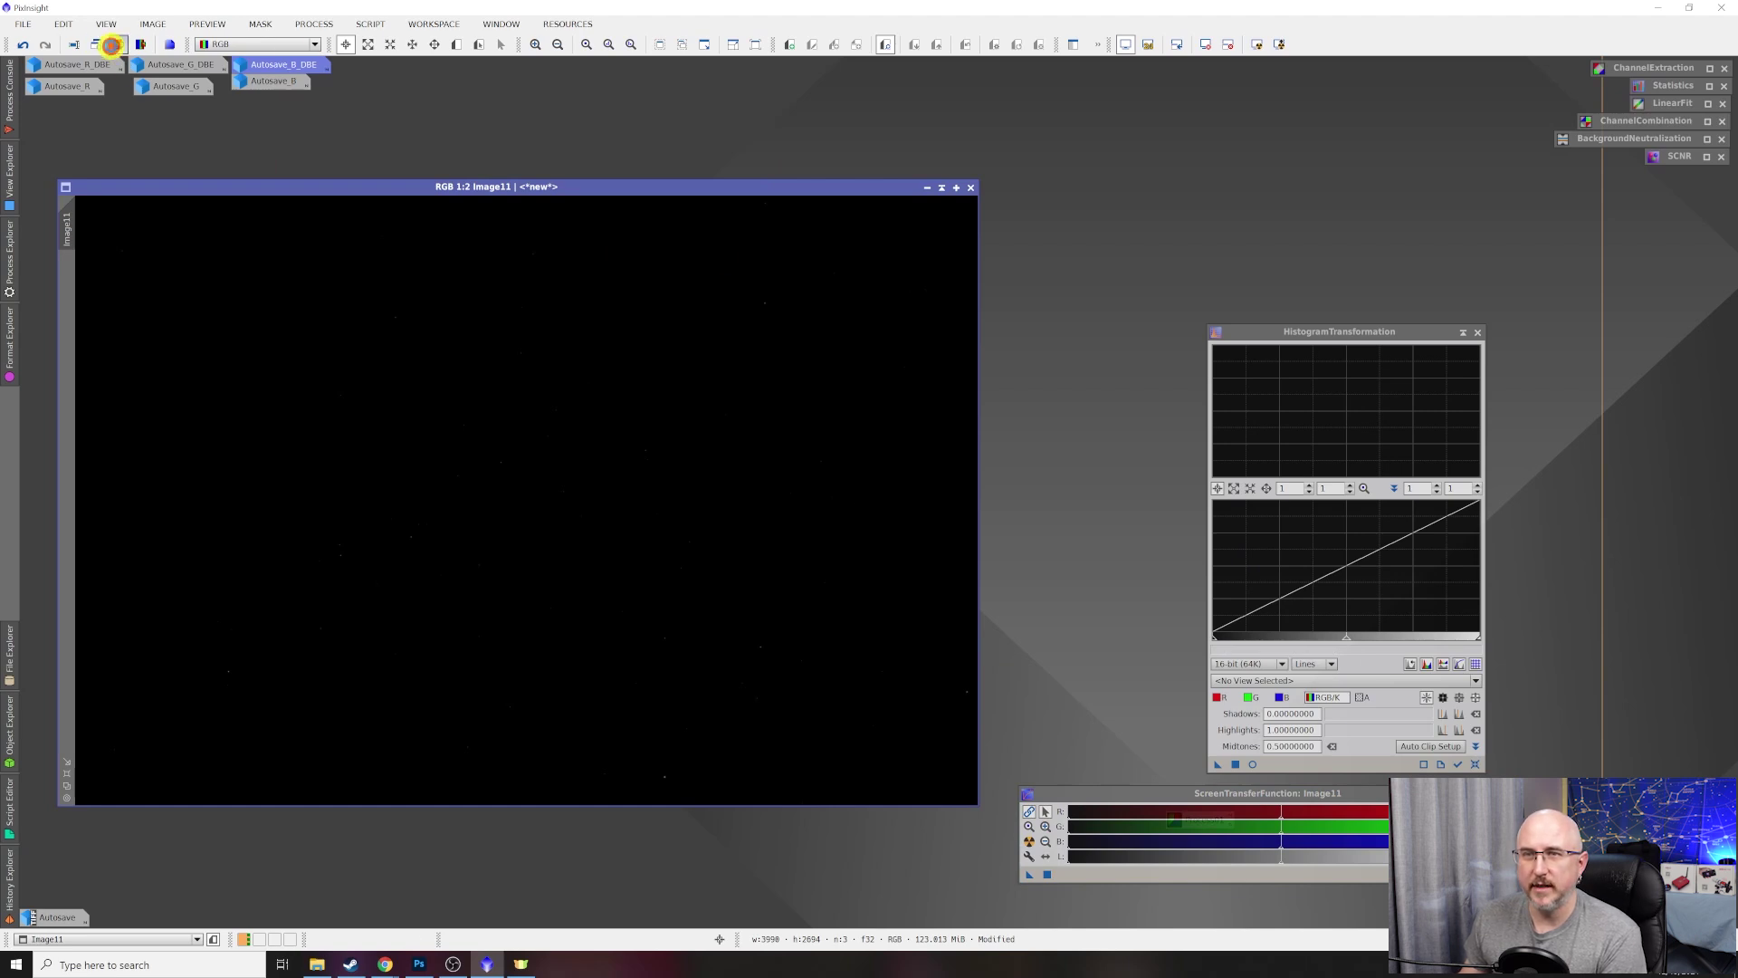
Extract the luminance of the combined RGB image and permanently stretch it by applying its auto-stretch through HistogramTransformation.
left_click(111, 44)
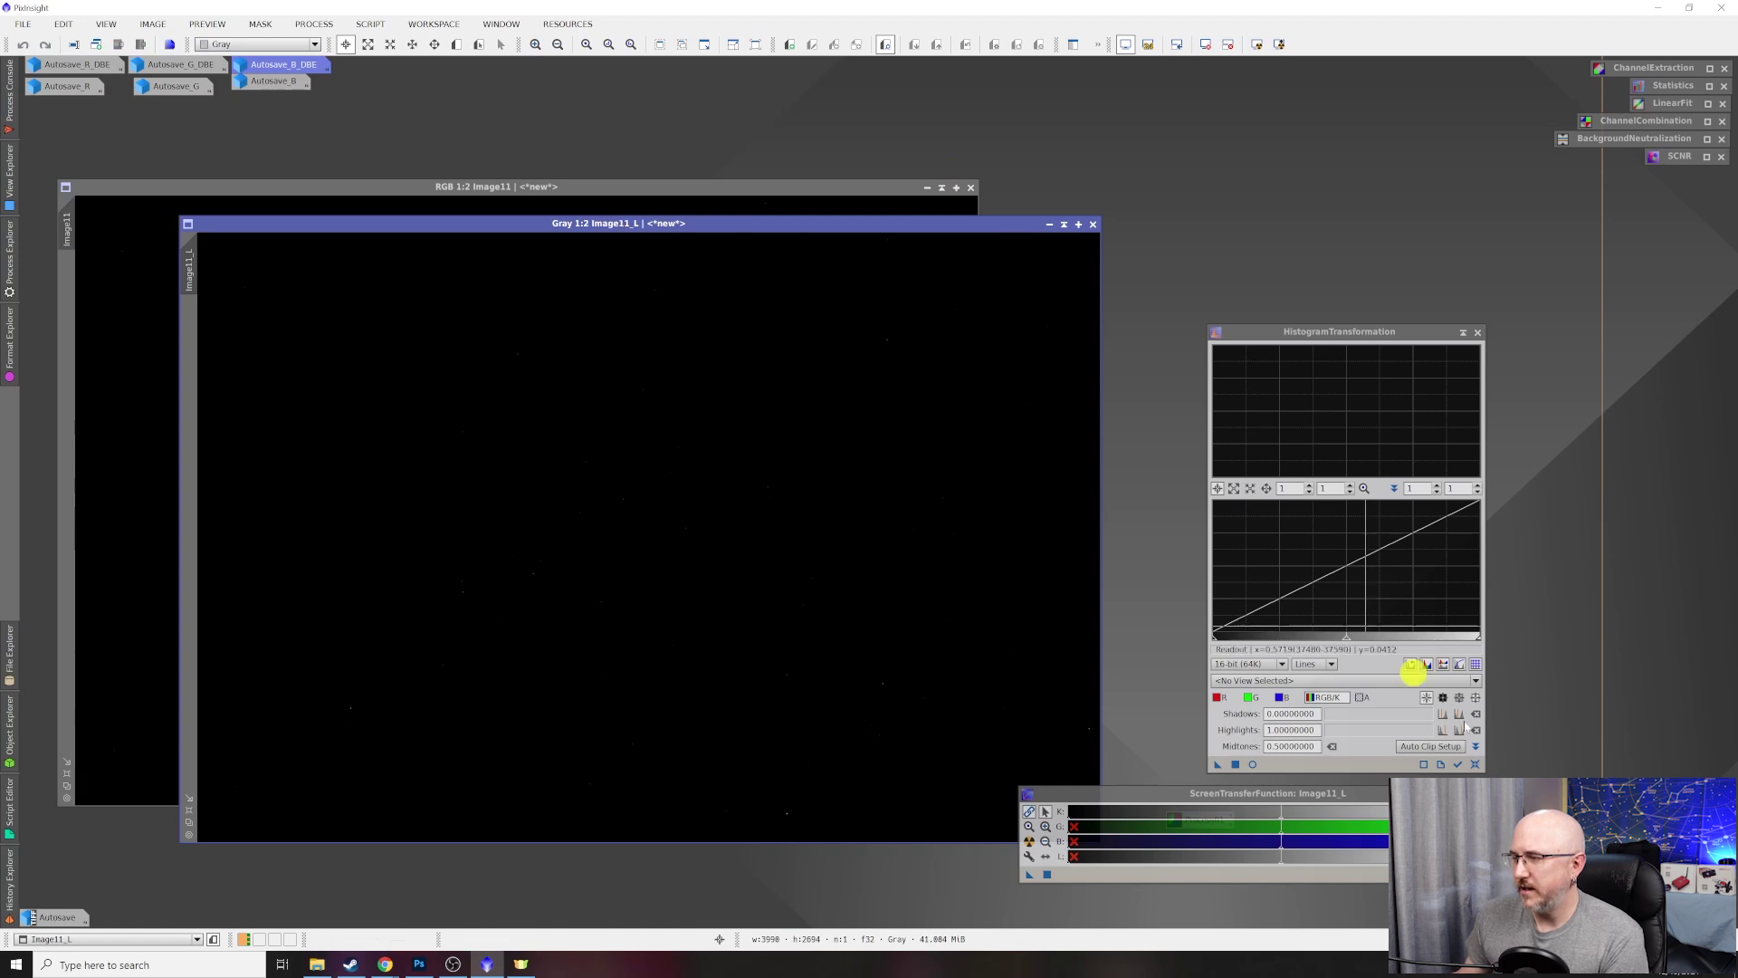
left_click(1028, 842)
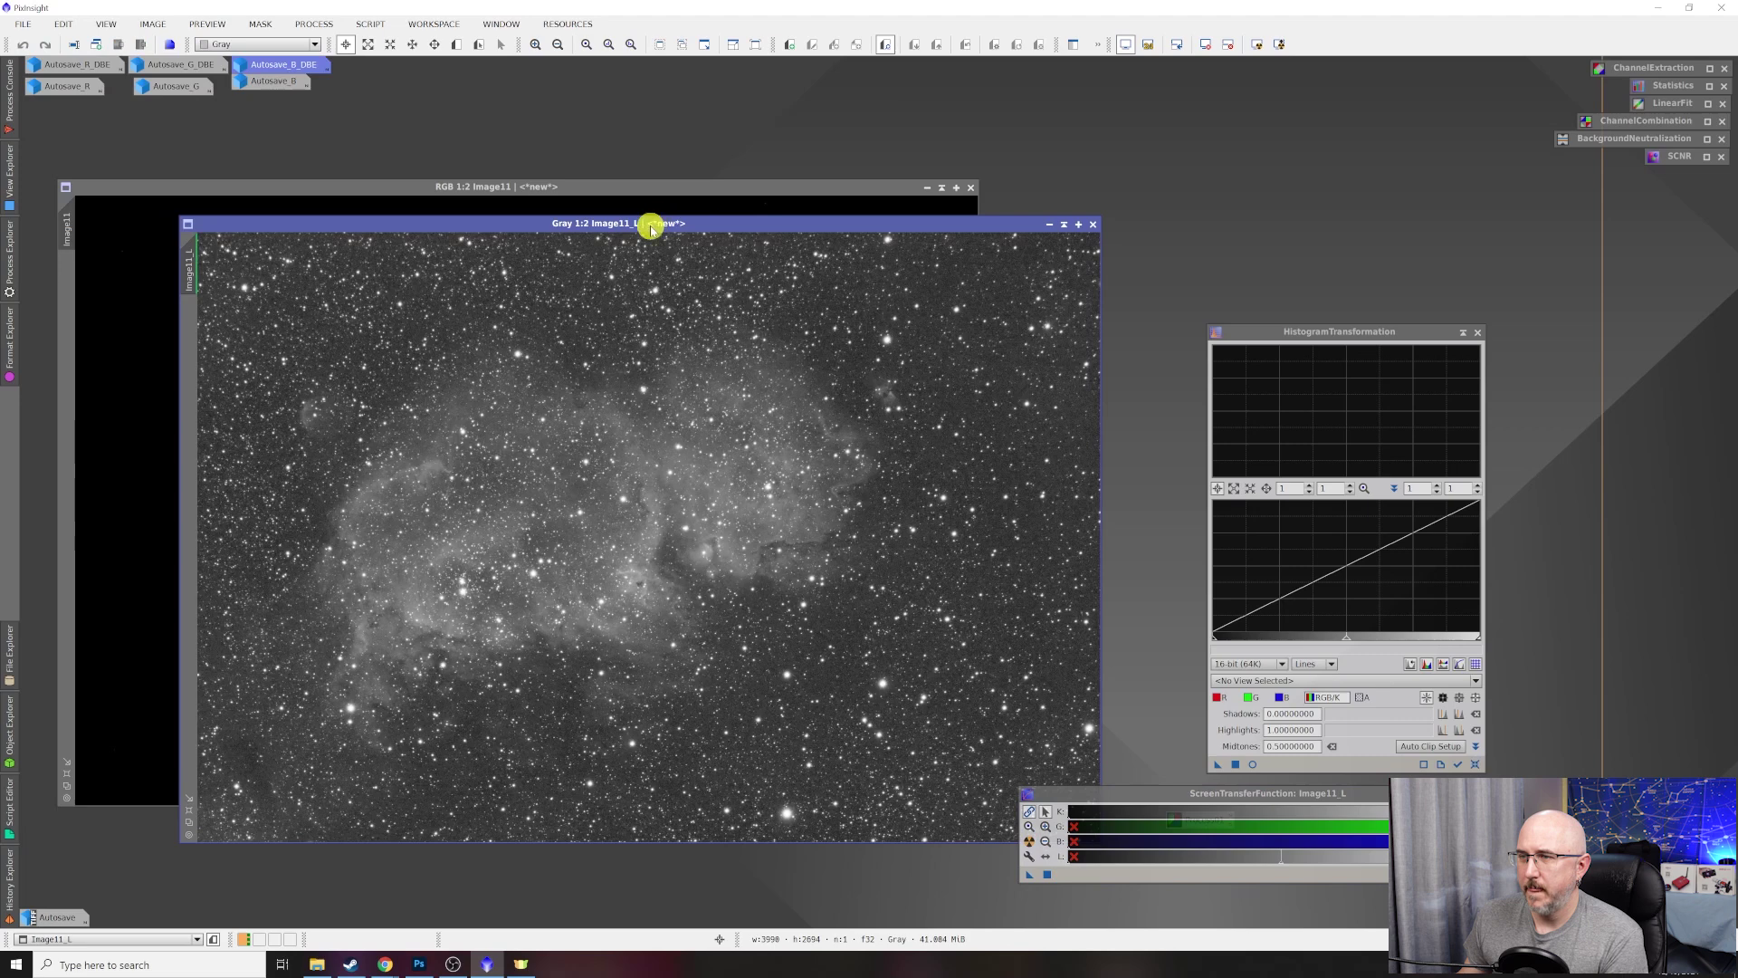
left_click_drag(1029, 875, 1293, 762)
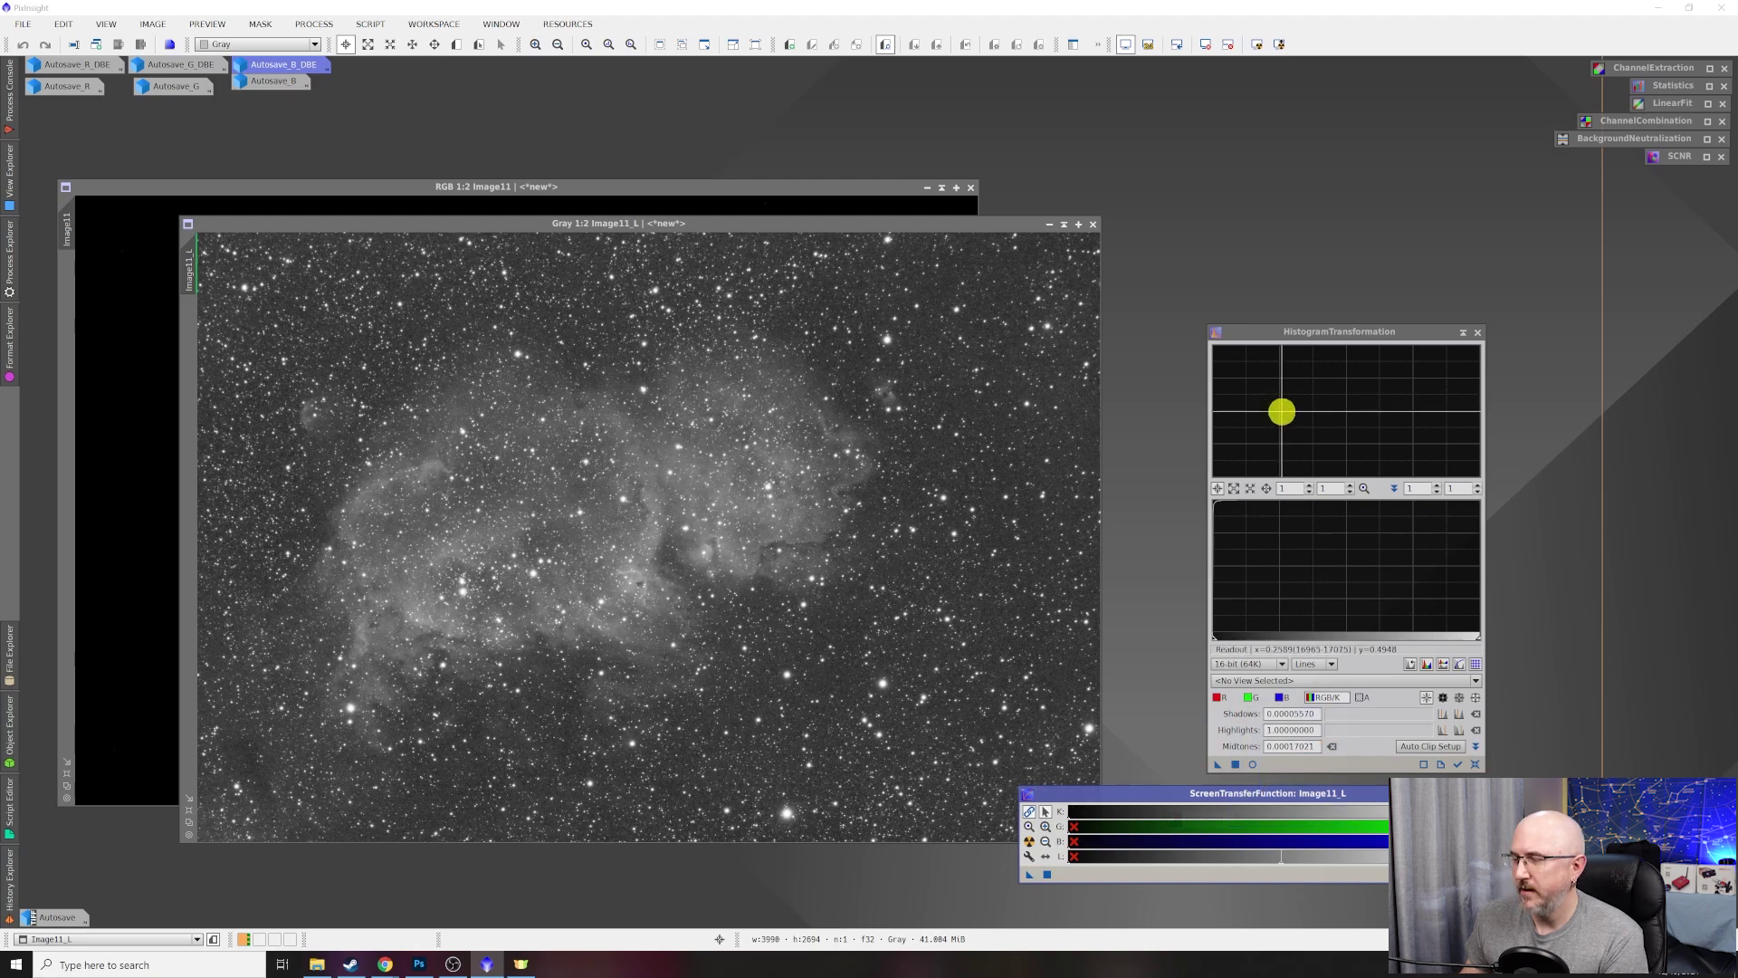
left_click_drag(1219, 770, 811, 380)
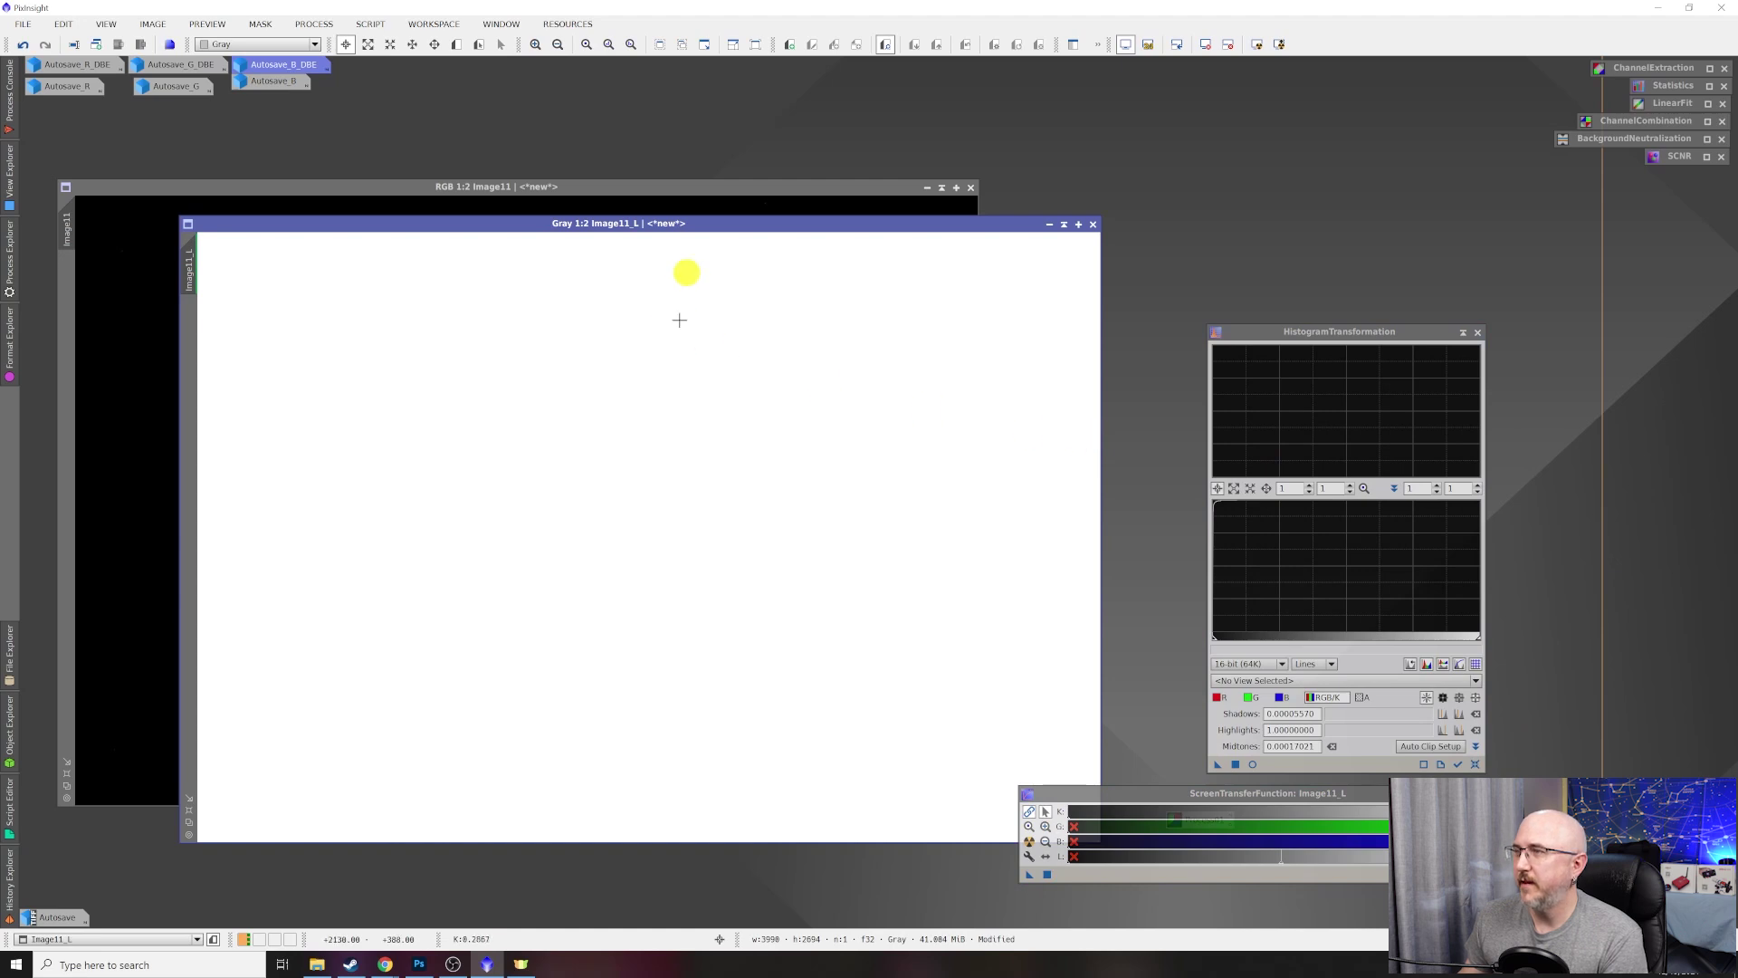
left_click(1204, 44)
mouse_move(730, 226)
left_mouse_down()
mouse_move(667, 213)
mouse_move(722, 218)
left_mouse_up()
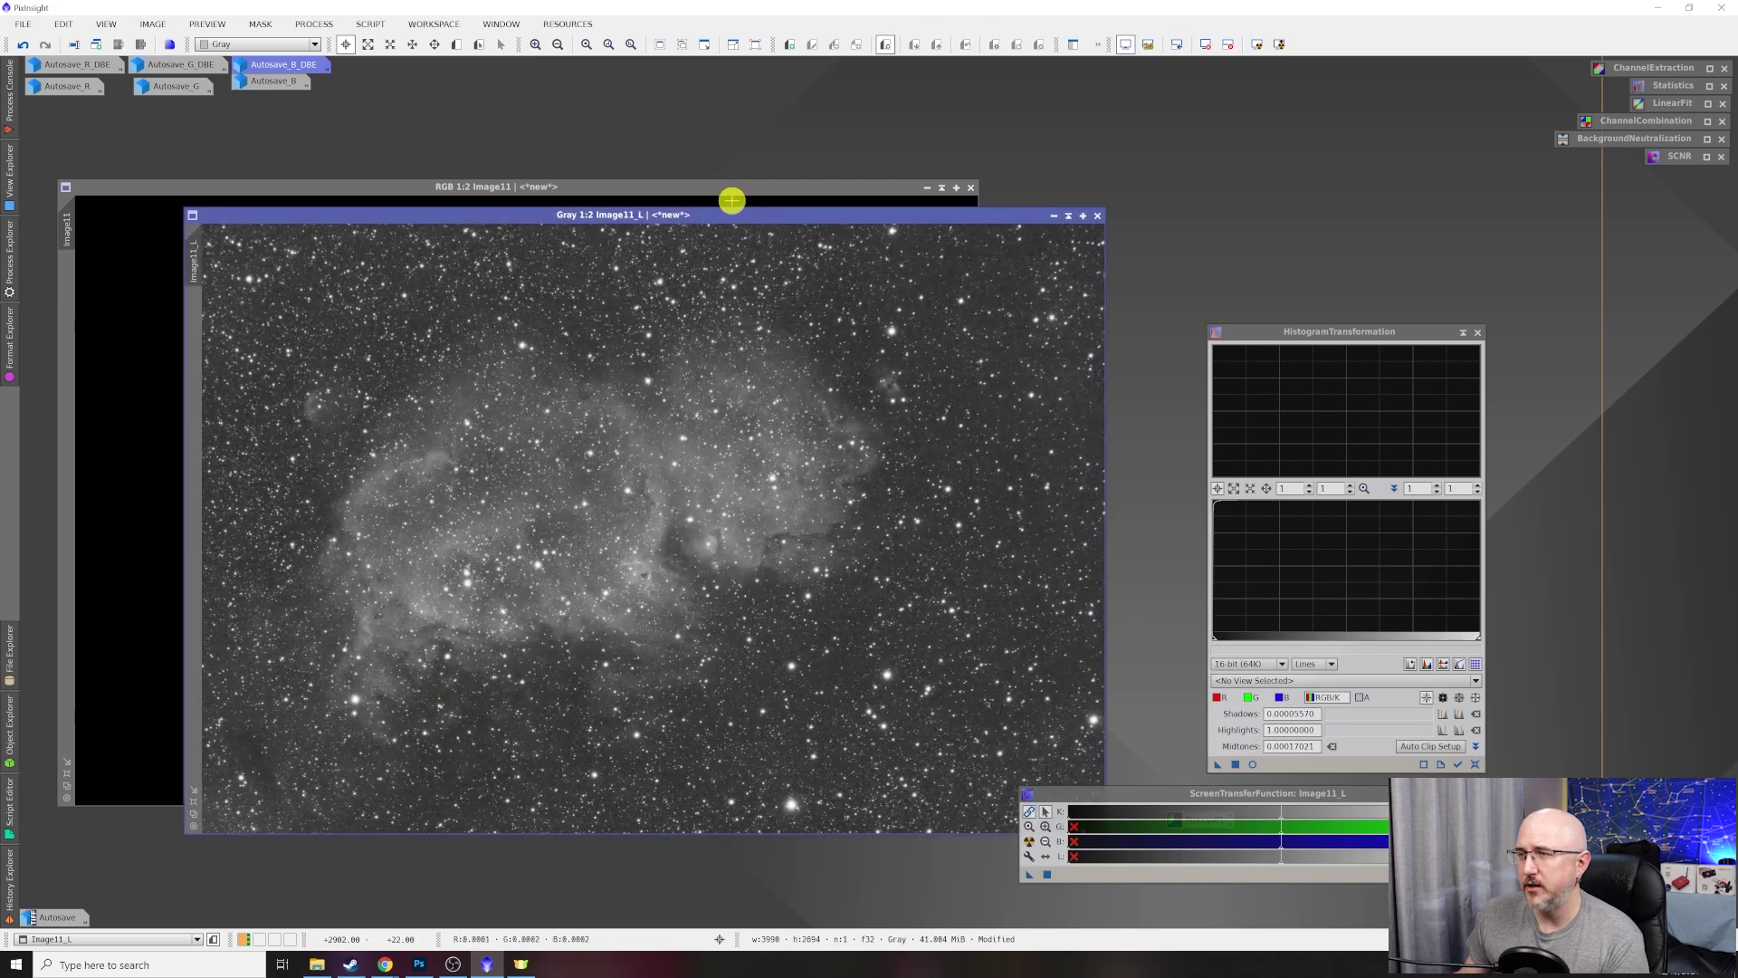
Reset HistogramTransformation, select Image11_L as its view and place a real-time preview beside the histogram.
left_click(1476, 765)
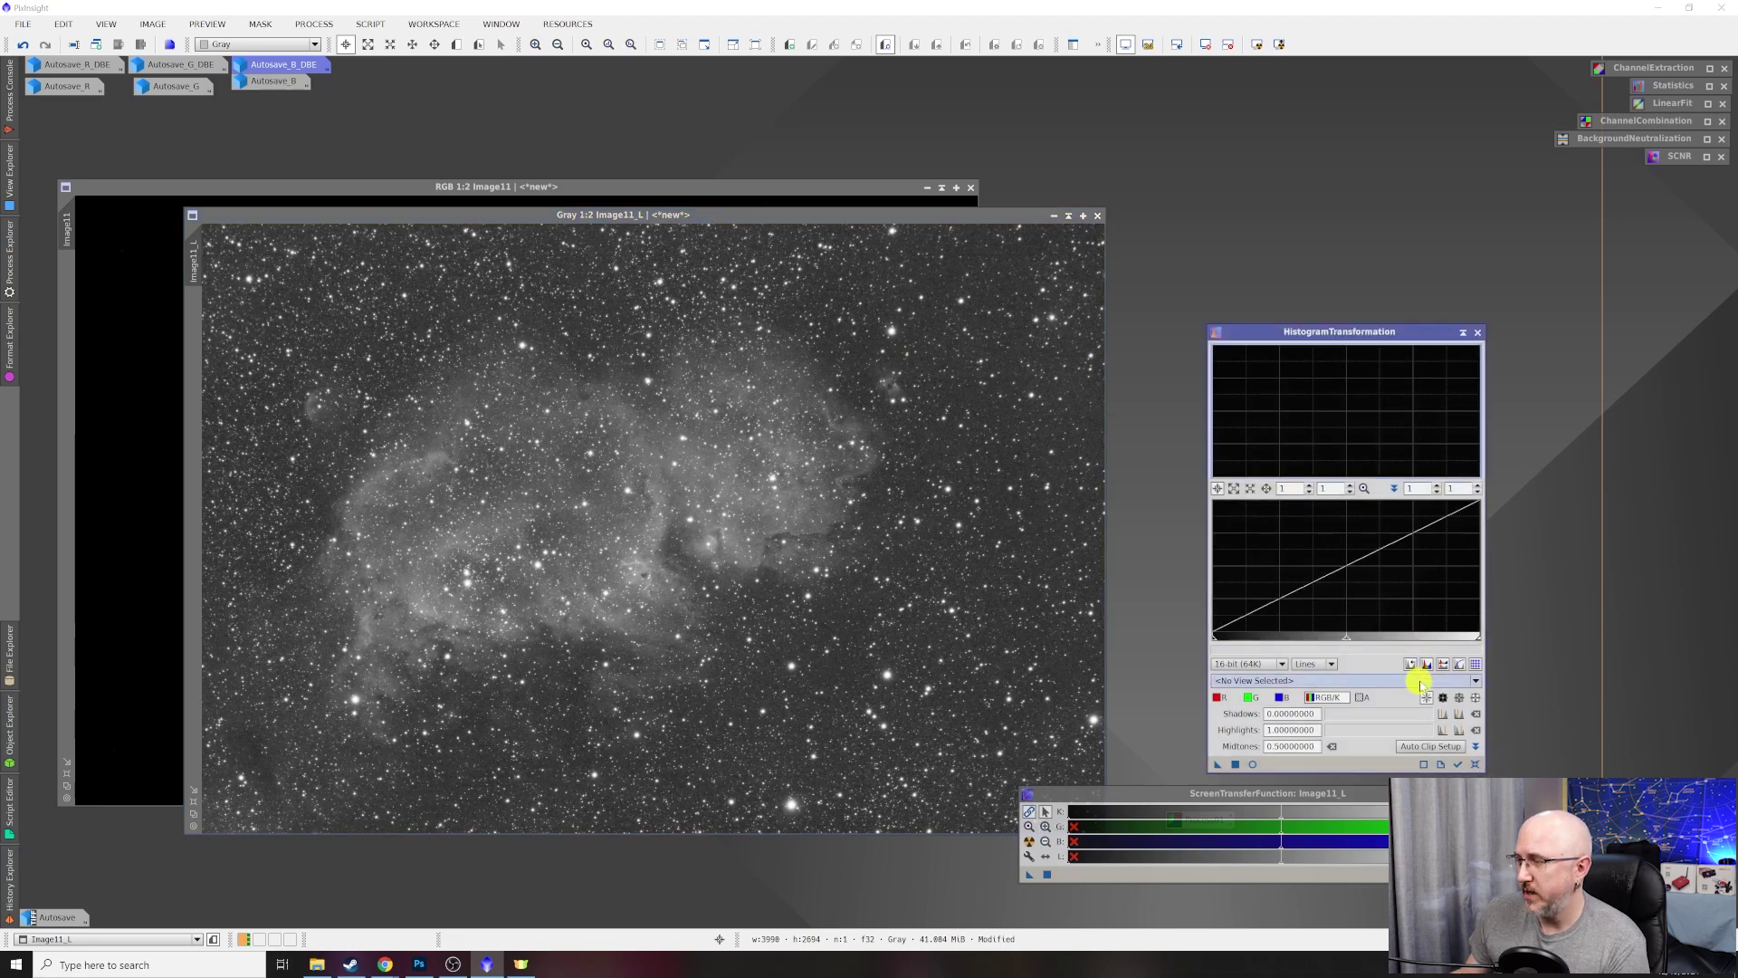
left_click(1473, 681)
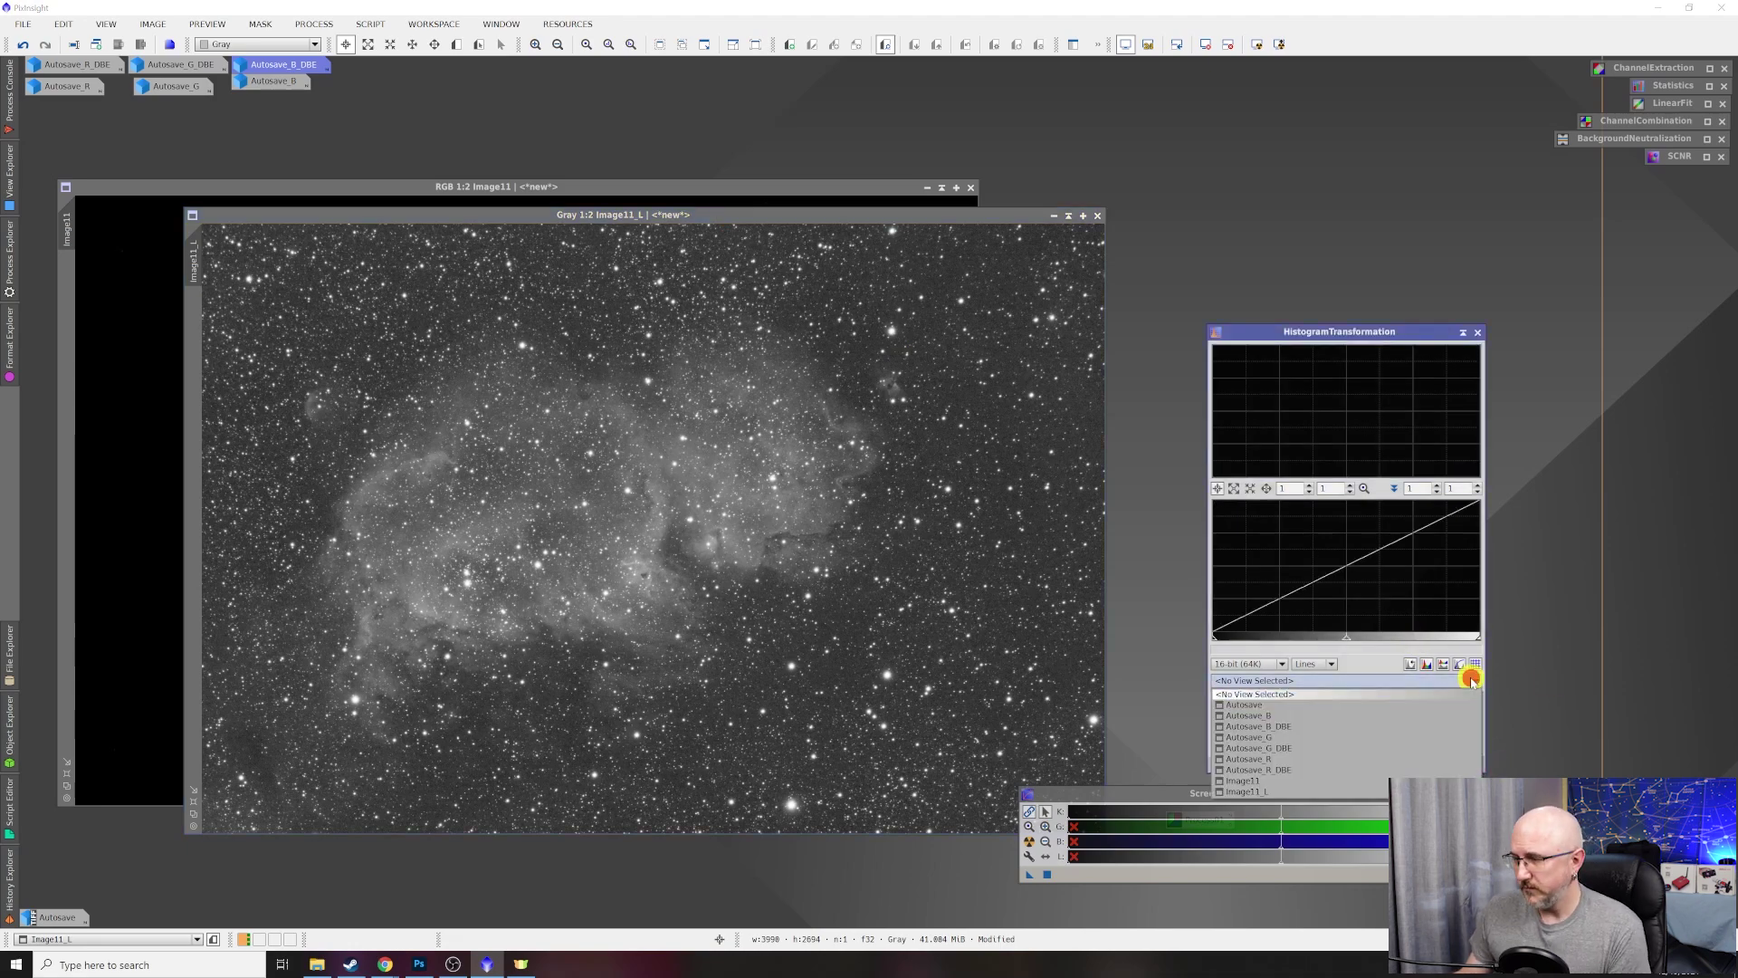
left_click(1326, 793)
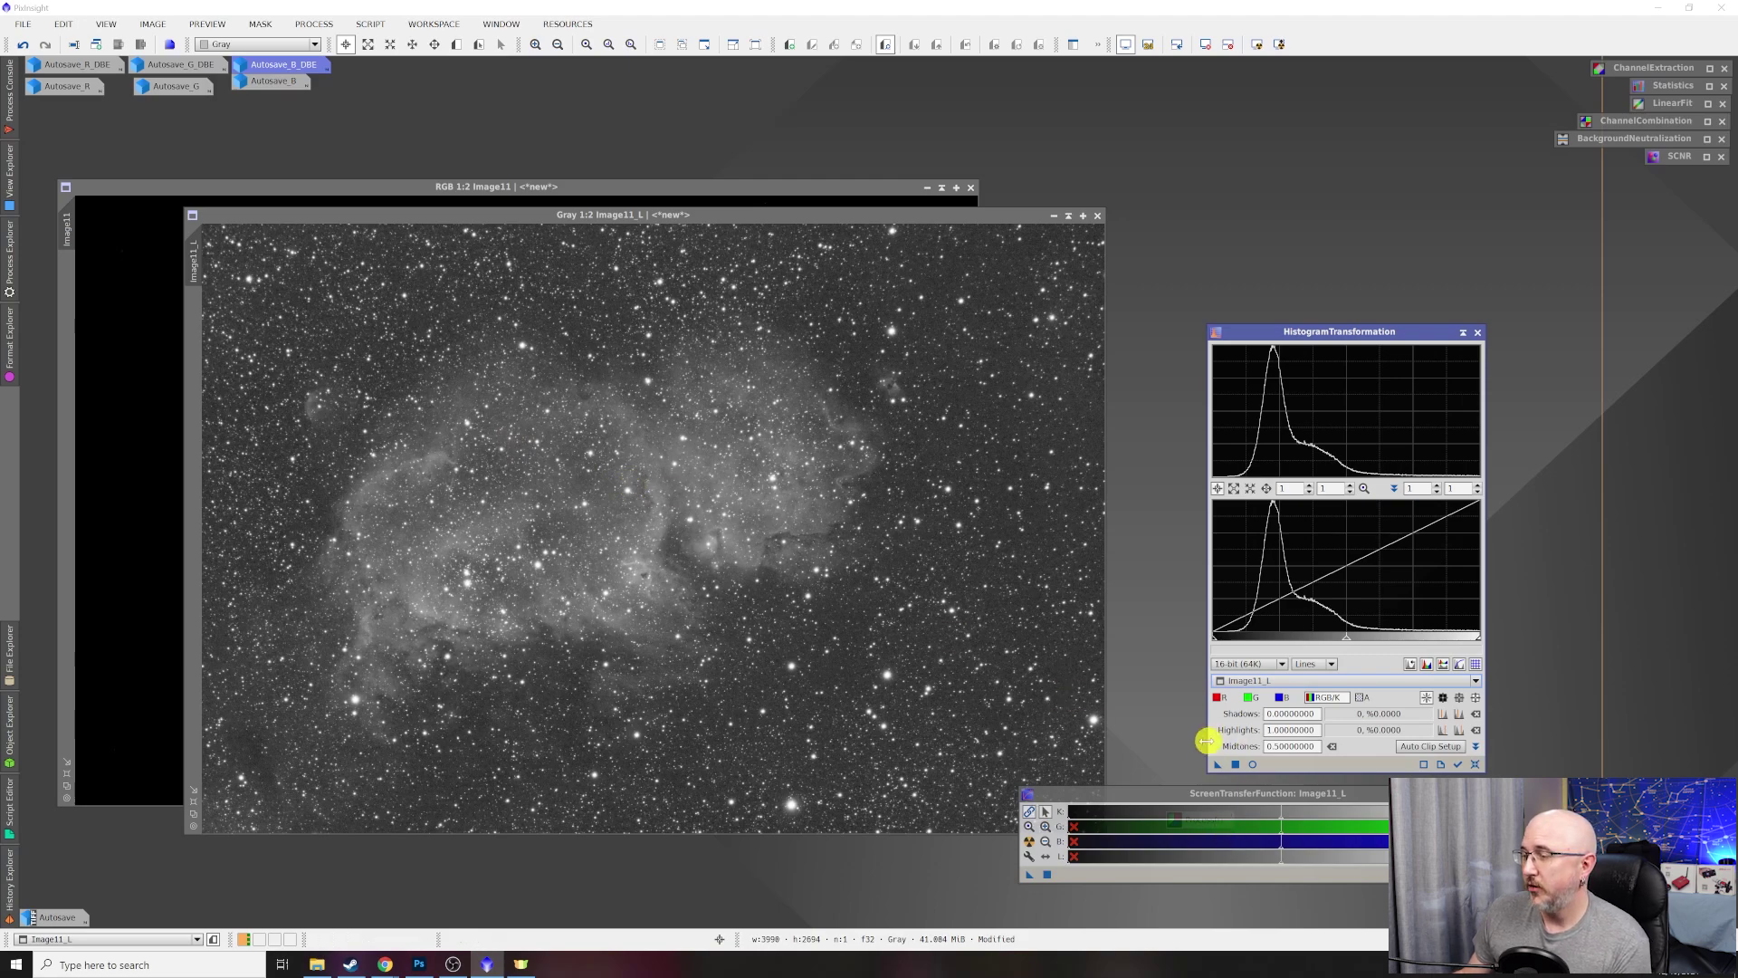
left_click(1253, 764)
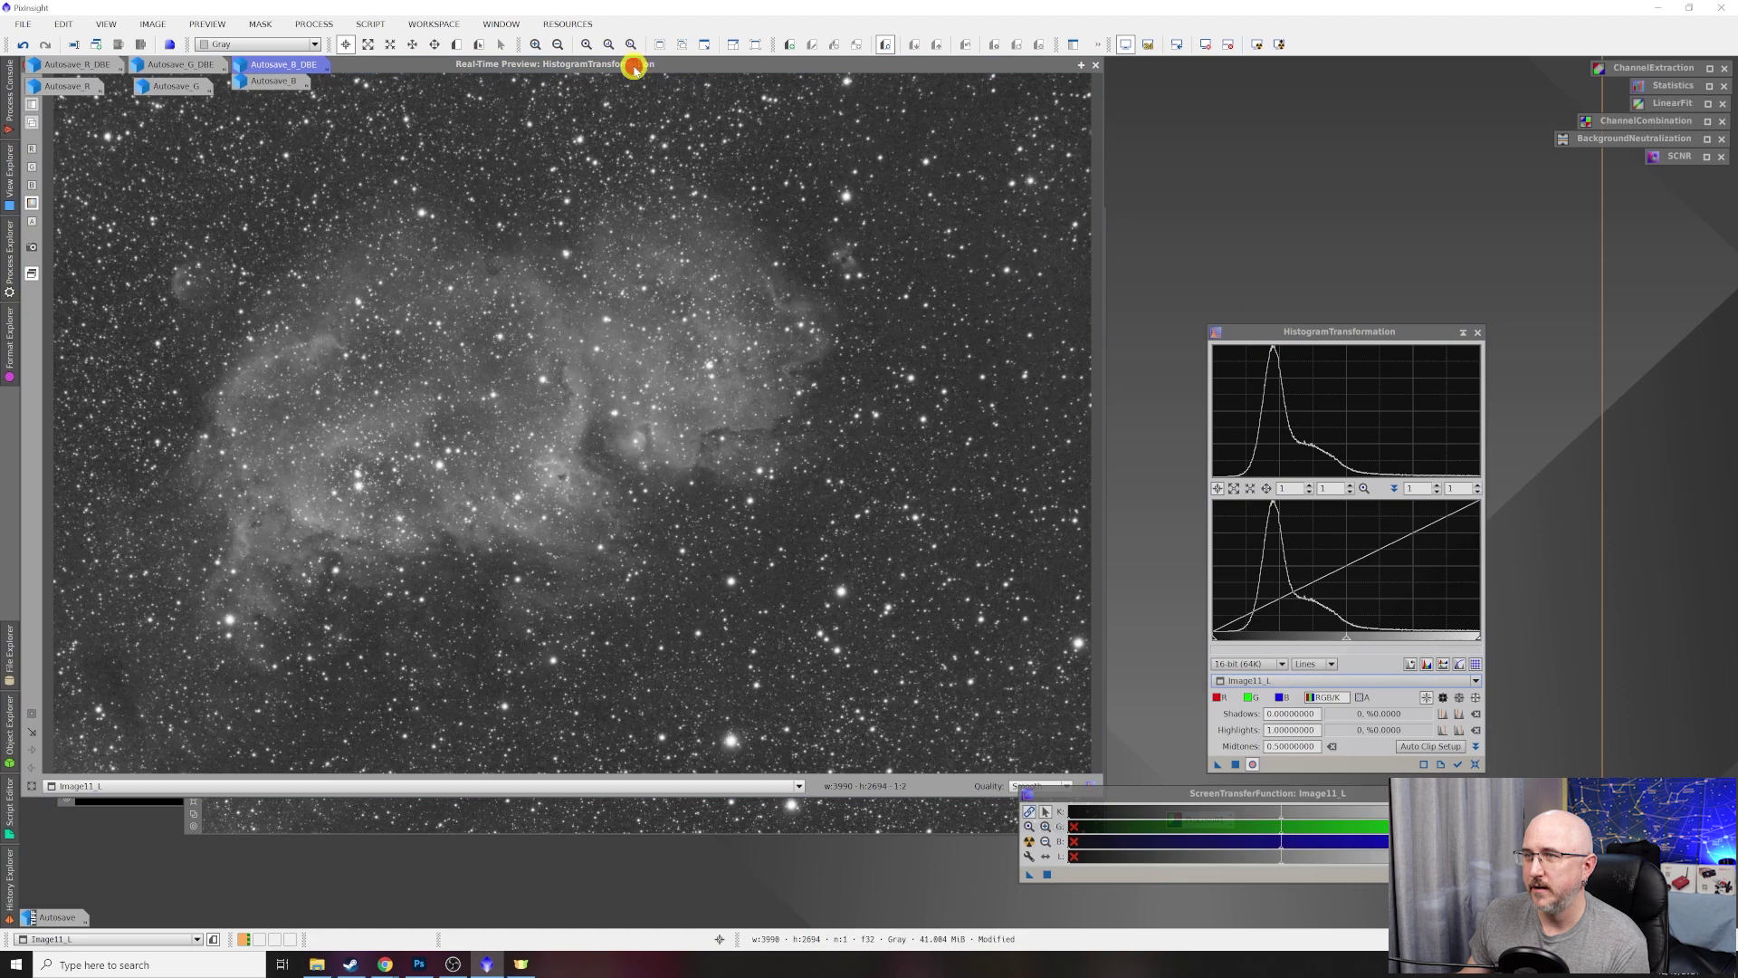
left_click_drag(634, 68, 688, 140)
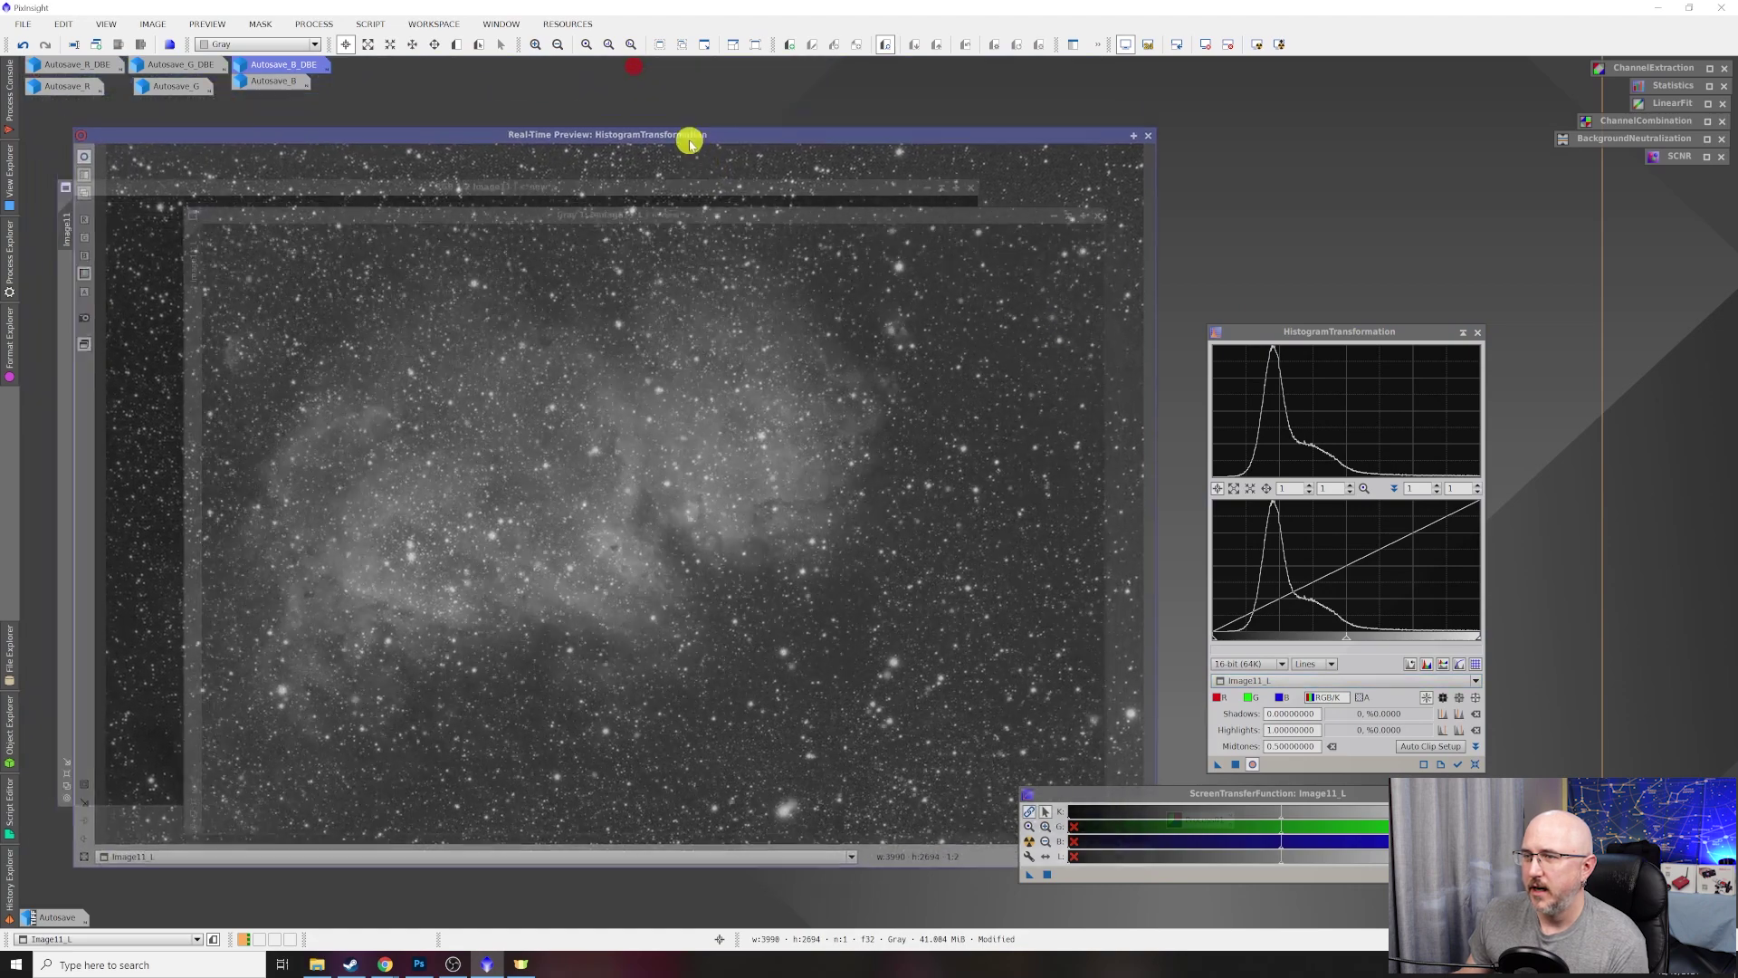
Darken Image11_L with a HistogramTransformation midtones value of about 0.719, and collapse the HistogramTransformation and ScreenTransferFunction windows.
left_click_drag(1346, 640, 1382, 641)
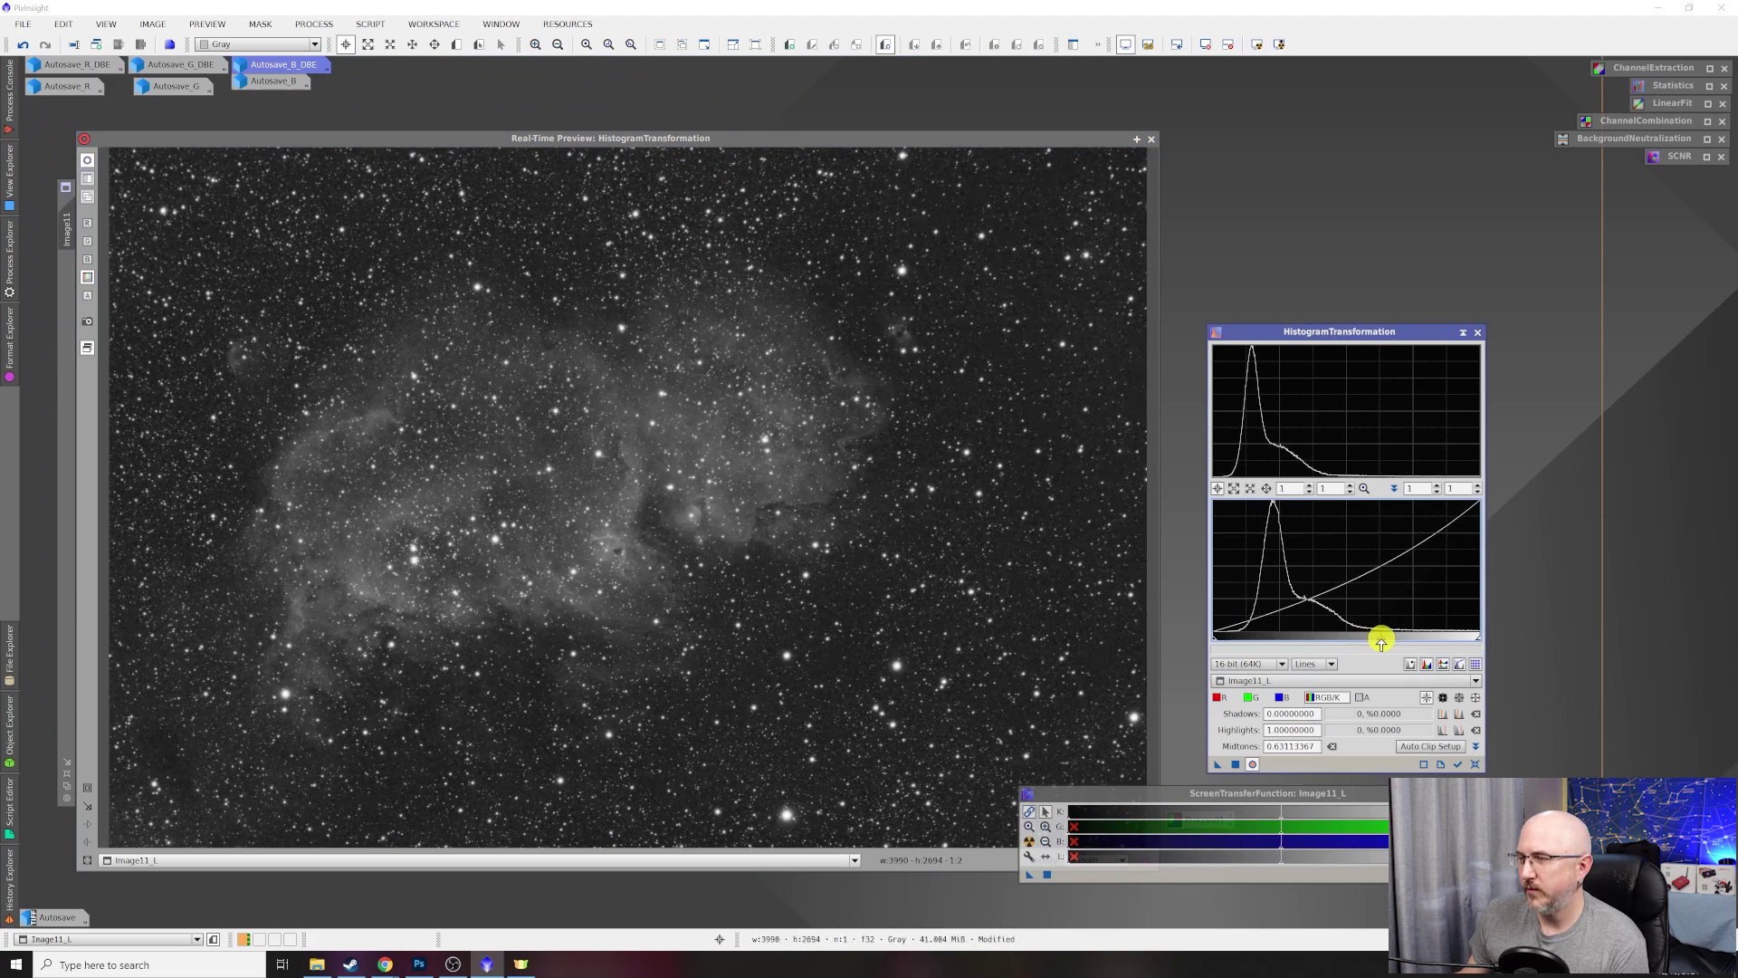
left_click_drag(1385, 640, 1391, 640)
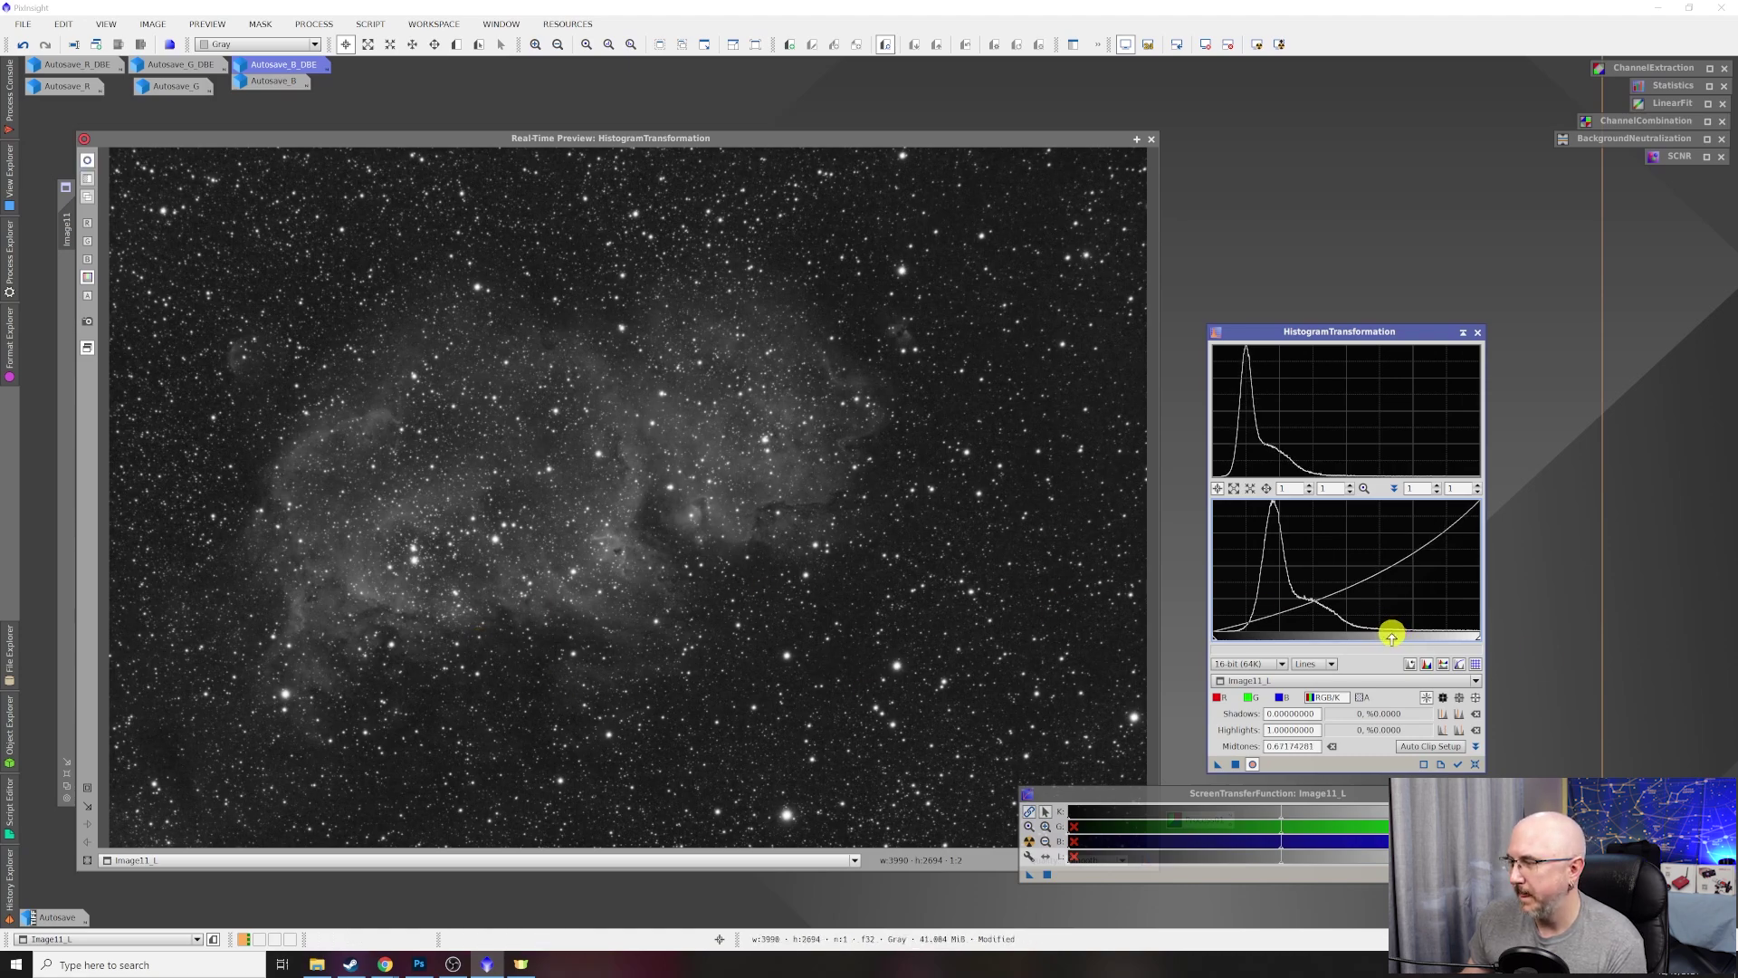
left_click_drag(1392, 640, 1404, 639)
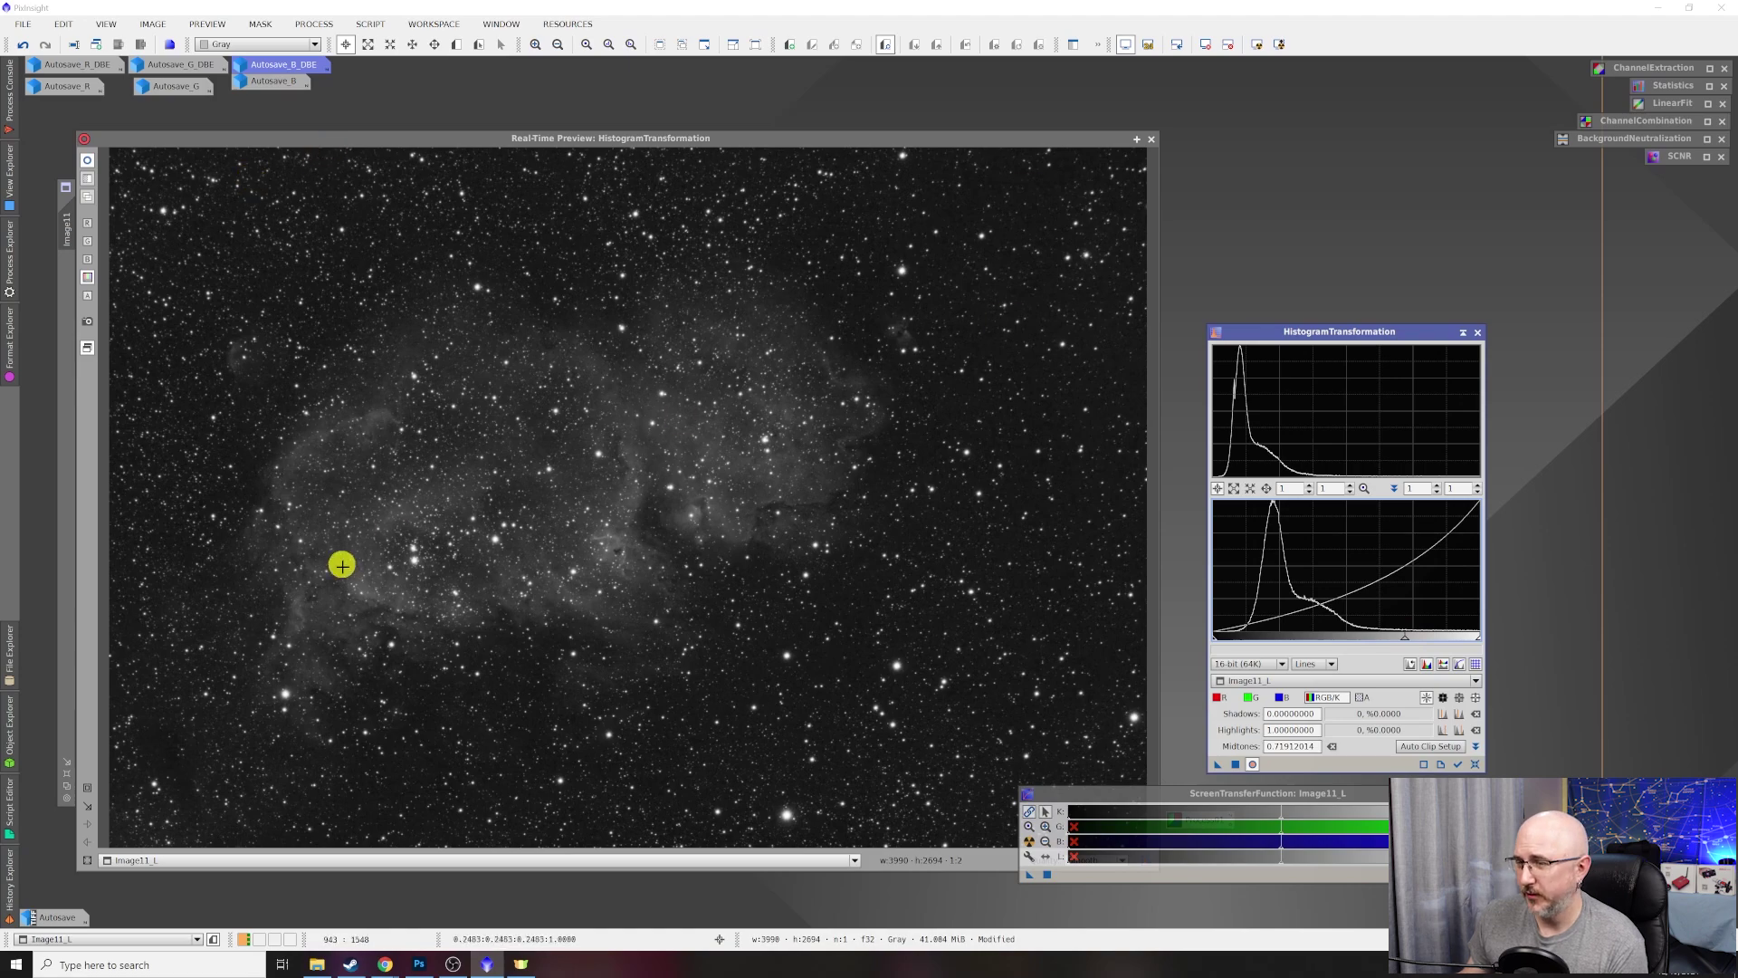
left_click(1152, 138)
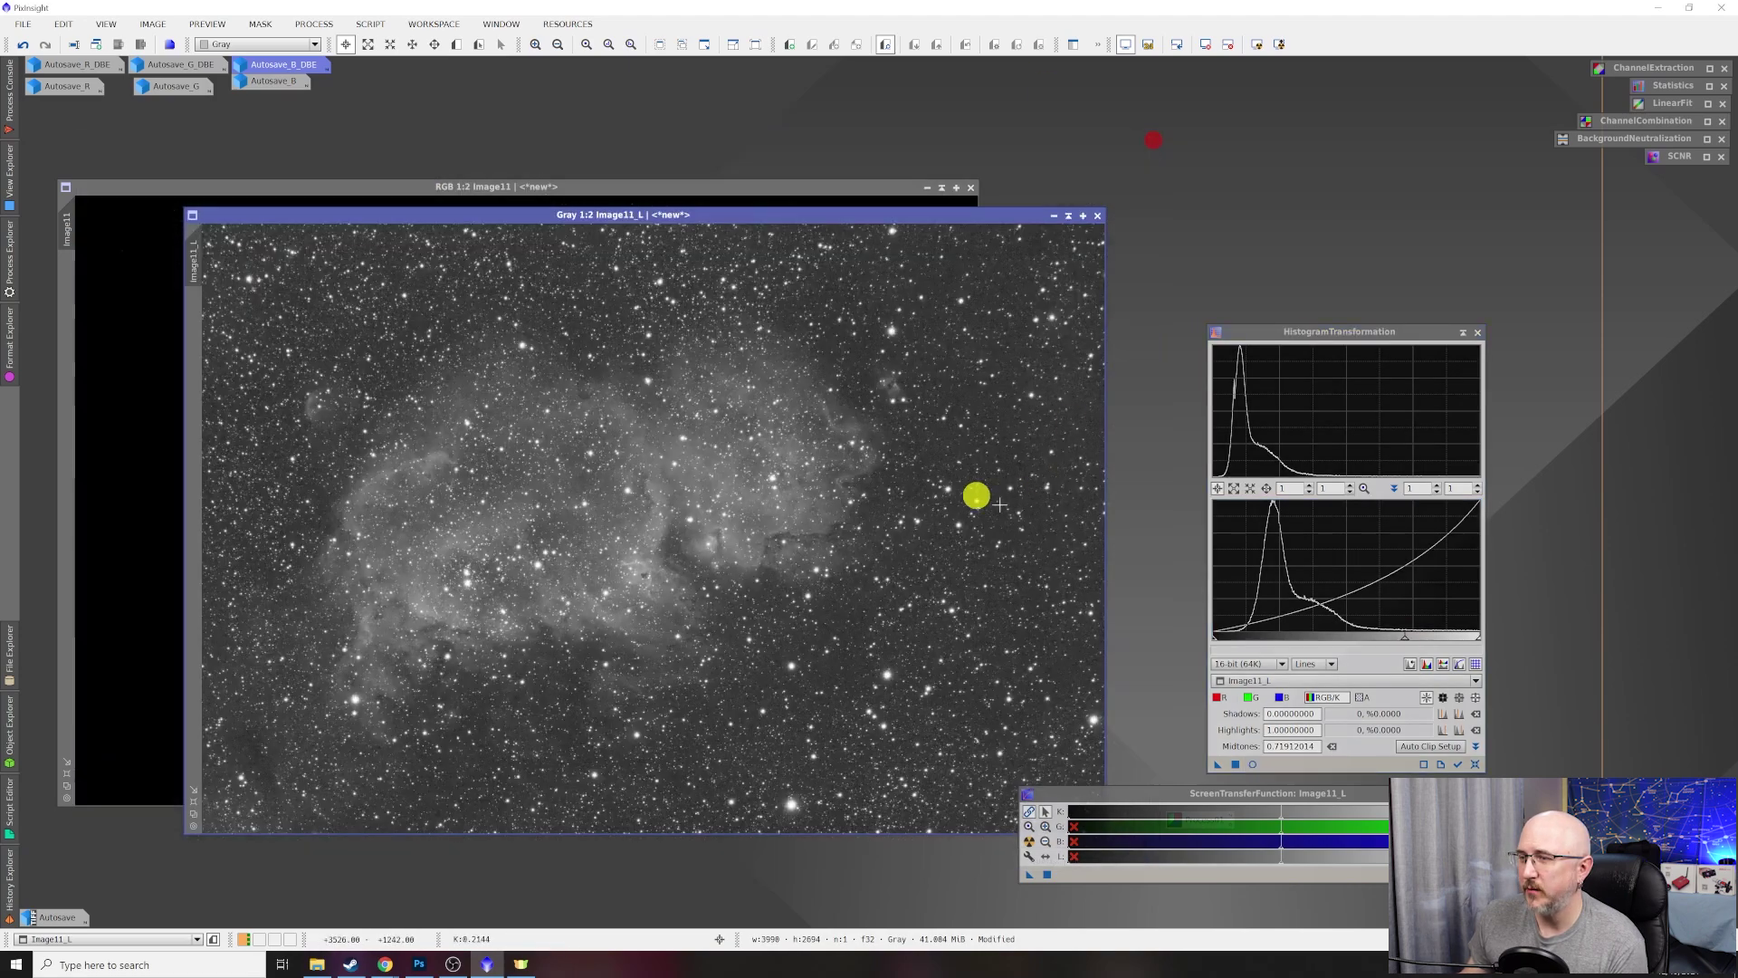
left_click_drag(1217, 763, 765, 493)
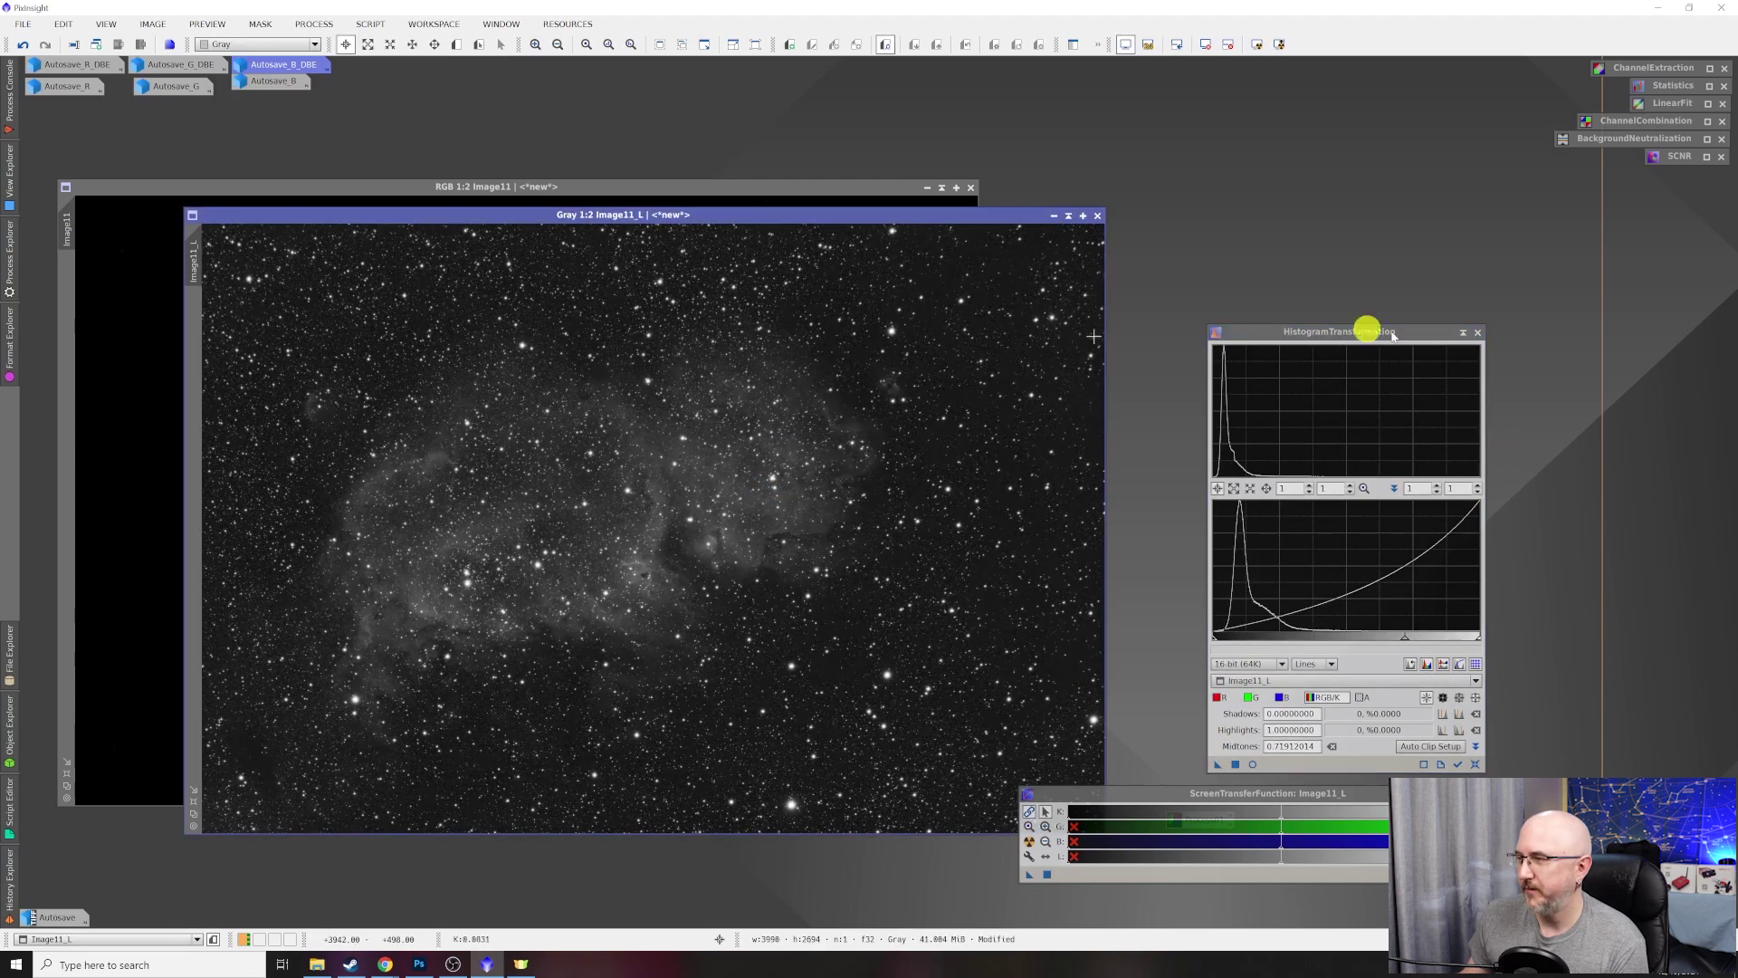
left_click(1463, 333)
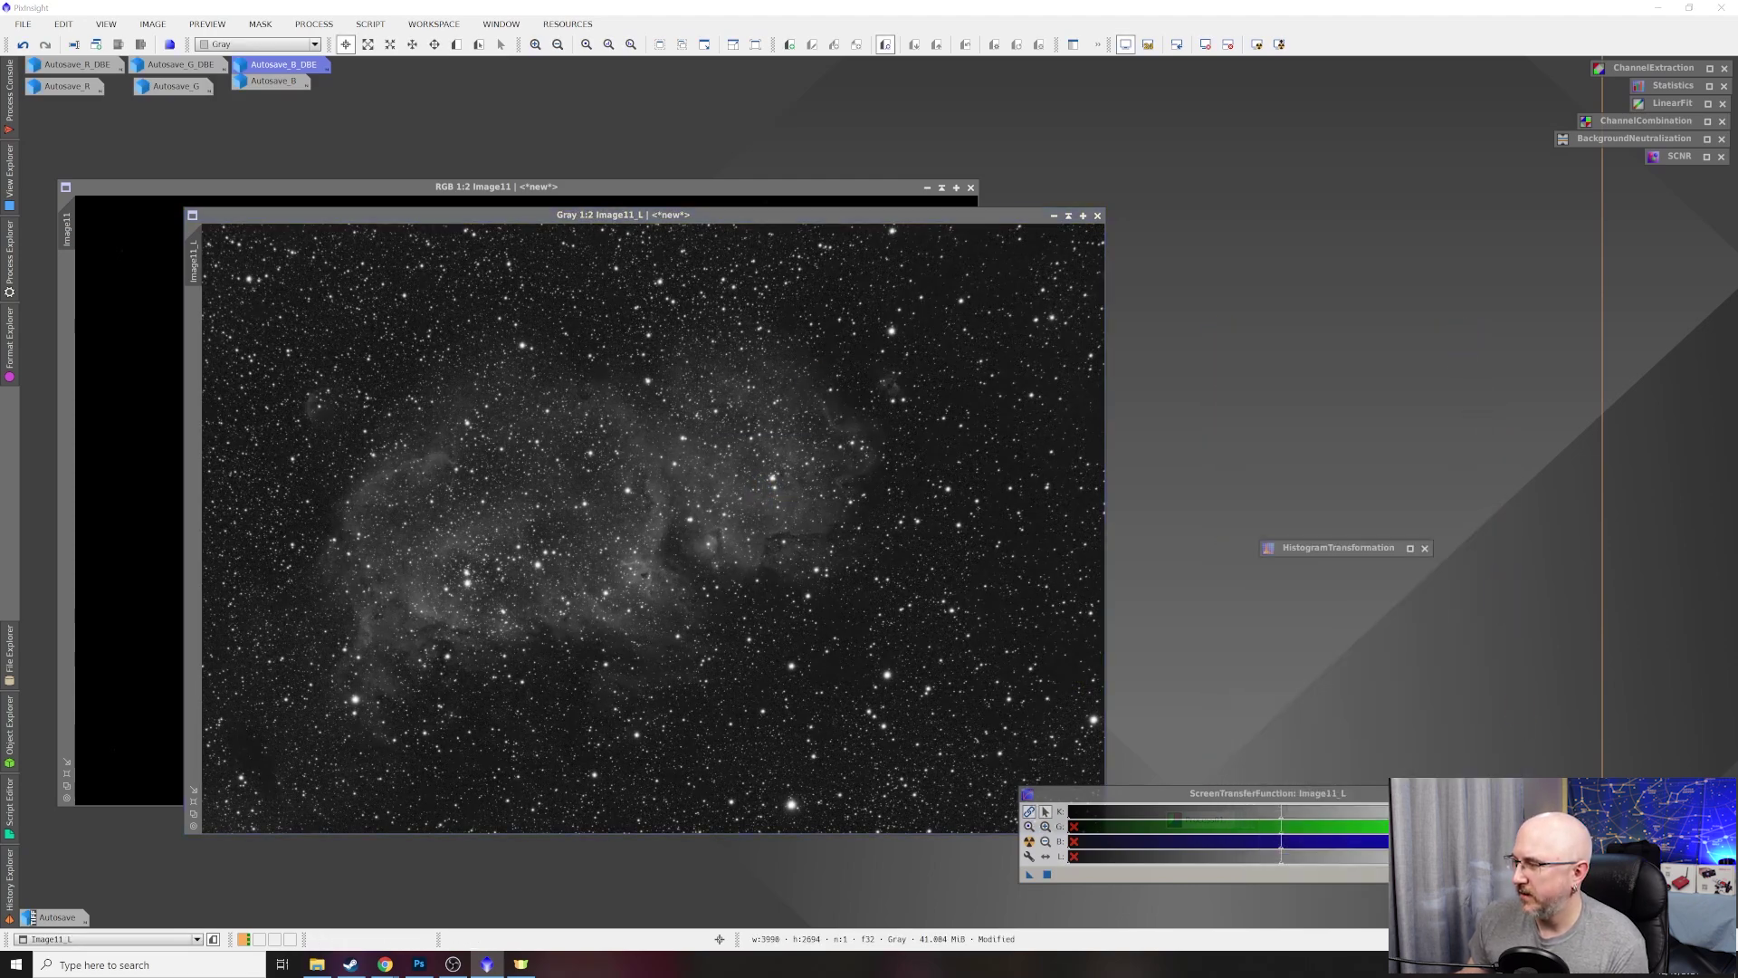
left_click(1505, 794)
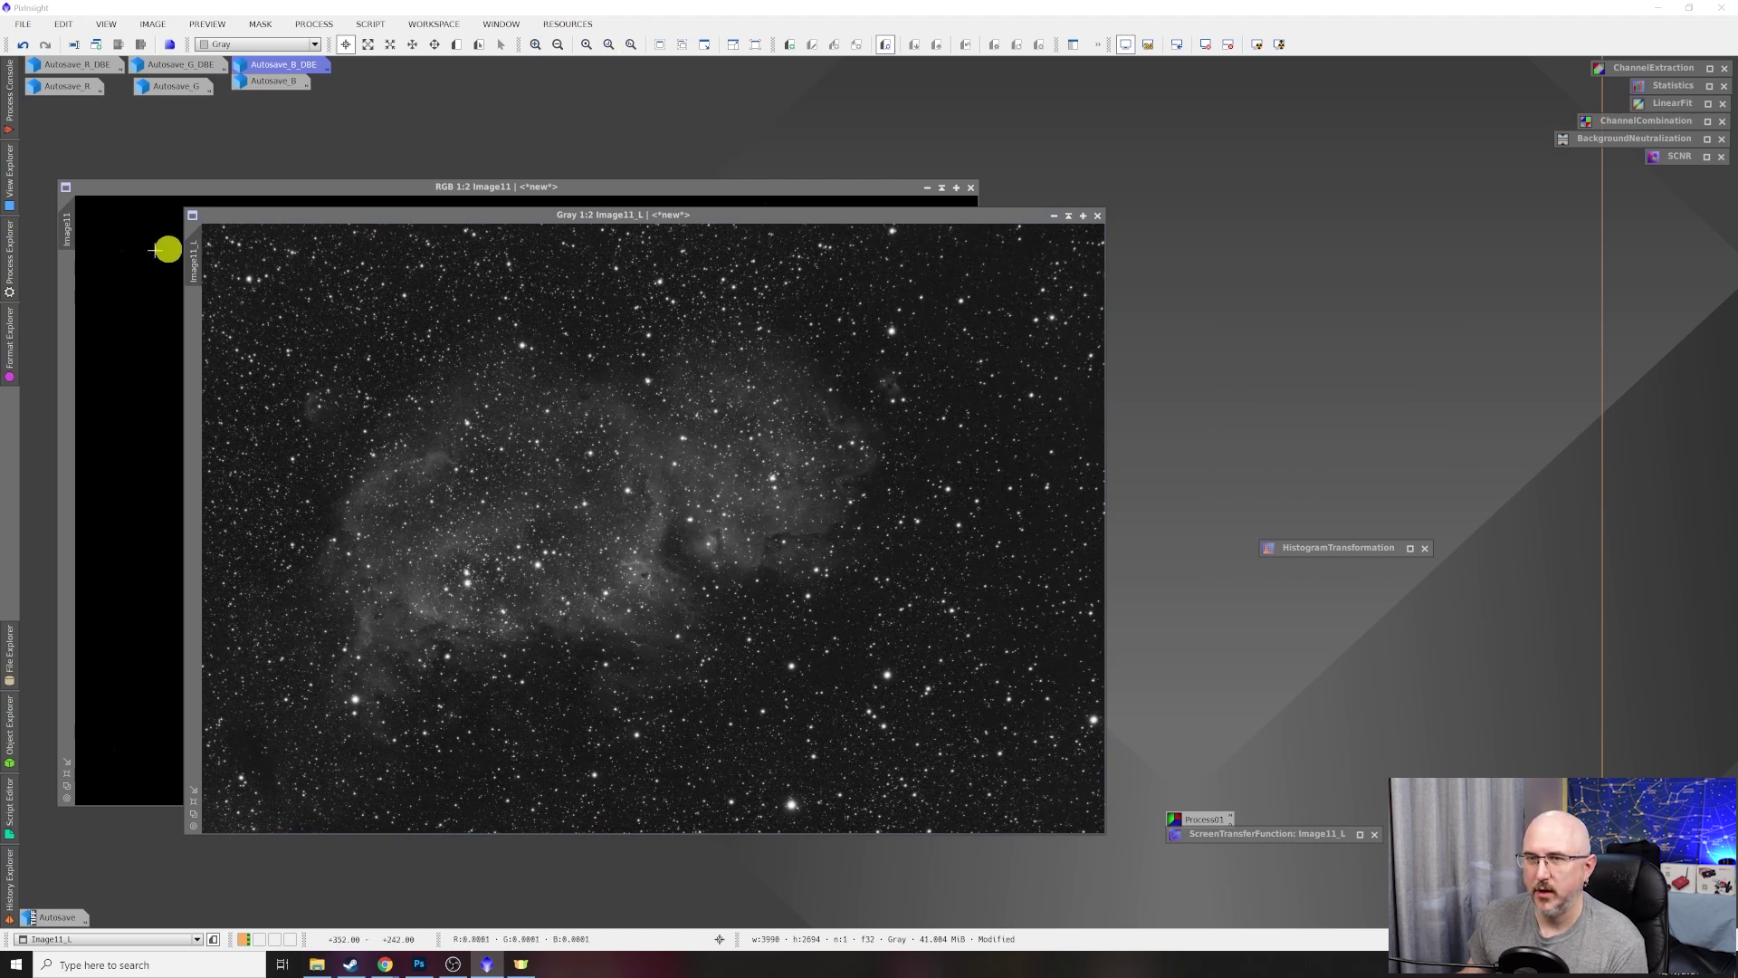
Apply Image11_L as a mask to the combined RGB image and park the minimized luminance image beside the channel icons.
left_click_drag(197, 244, 67, 290)
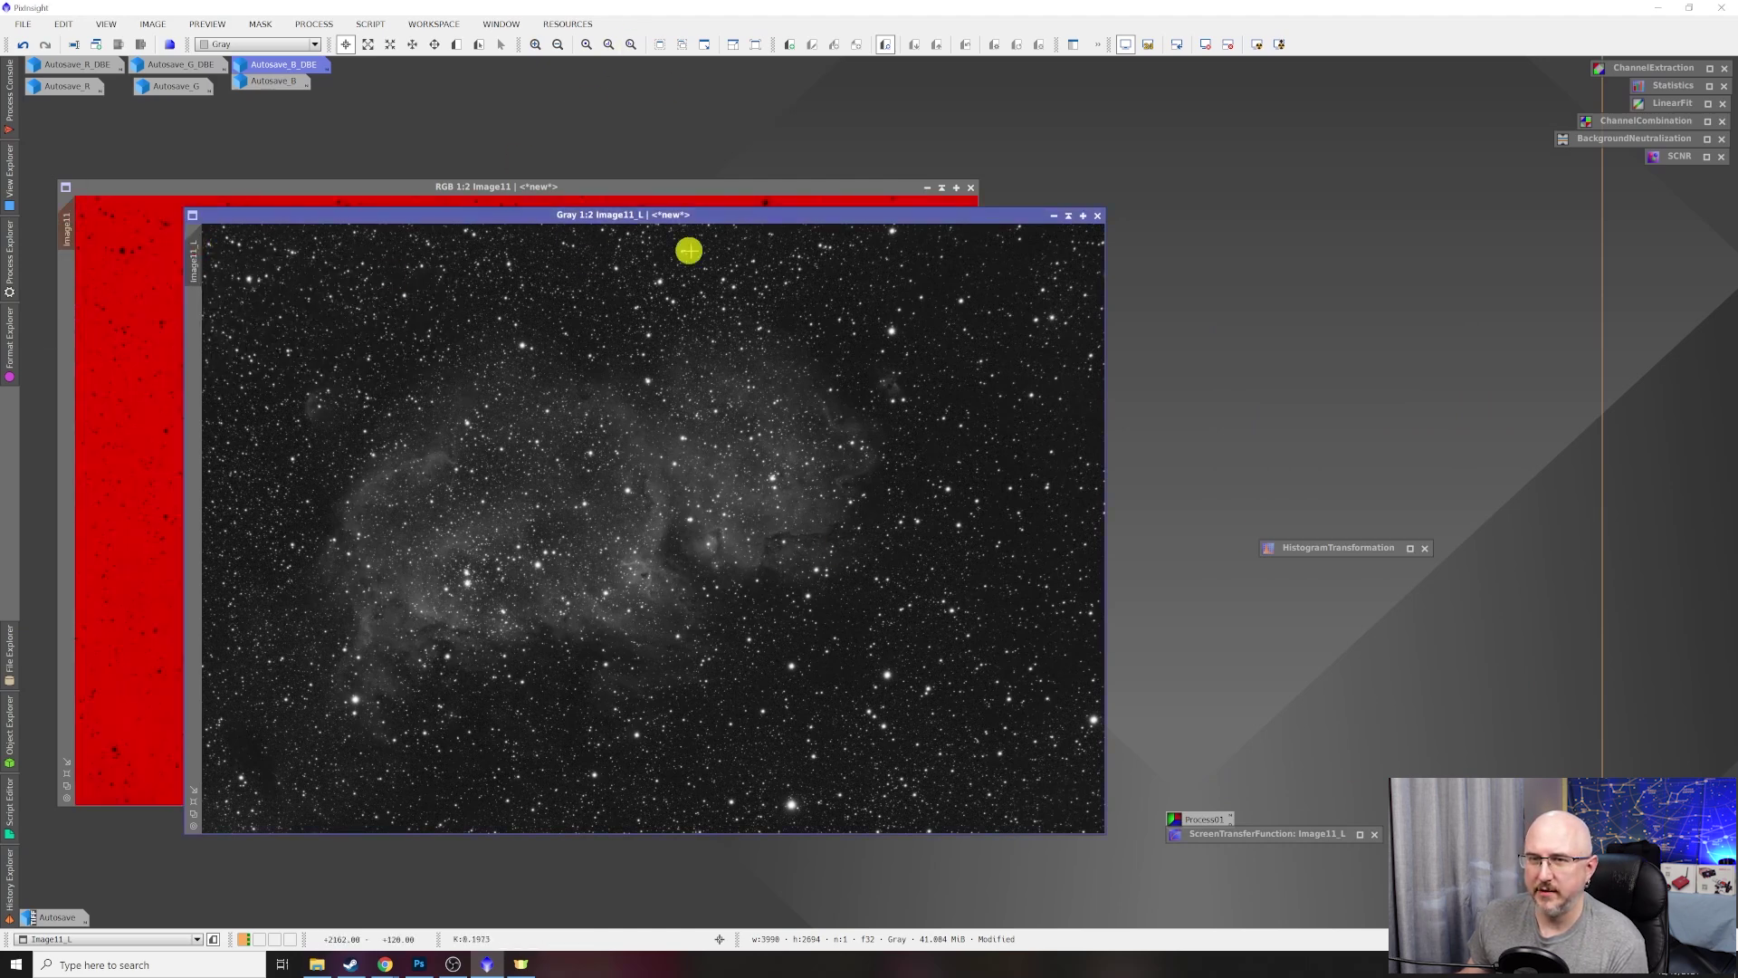
left_click(1056, 216)
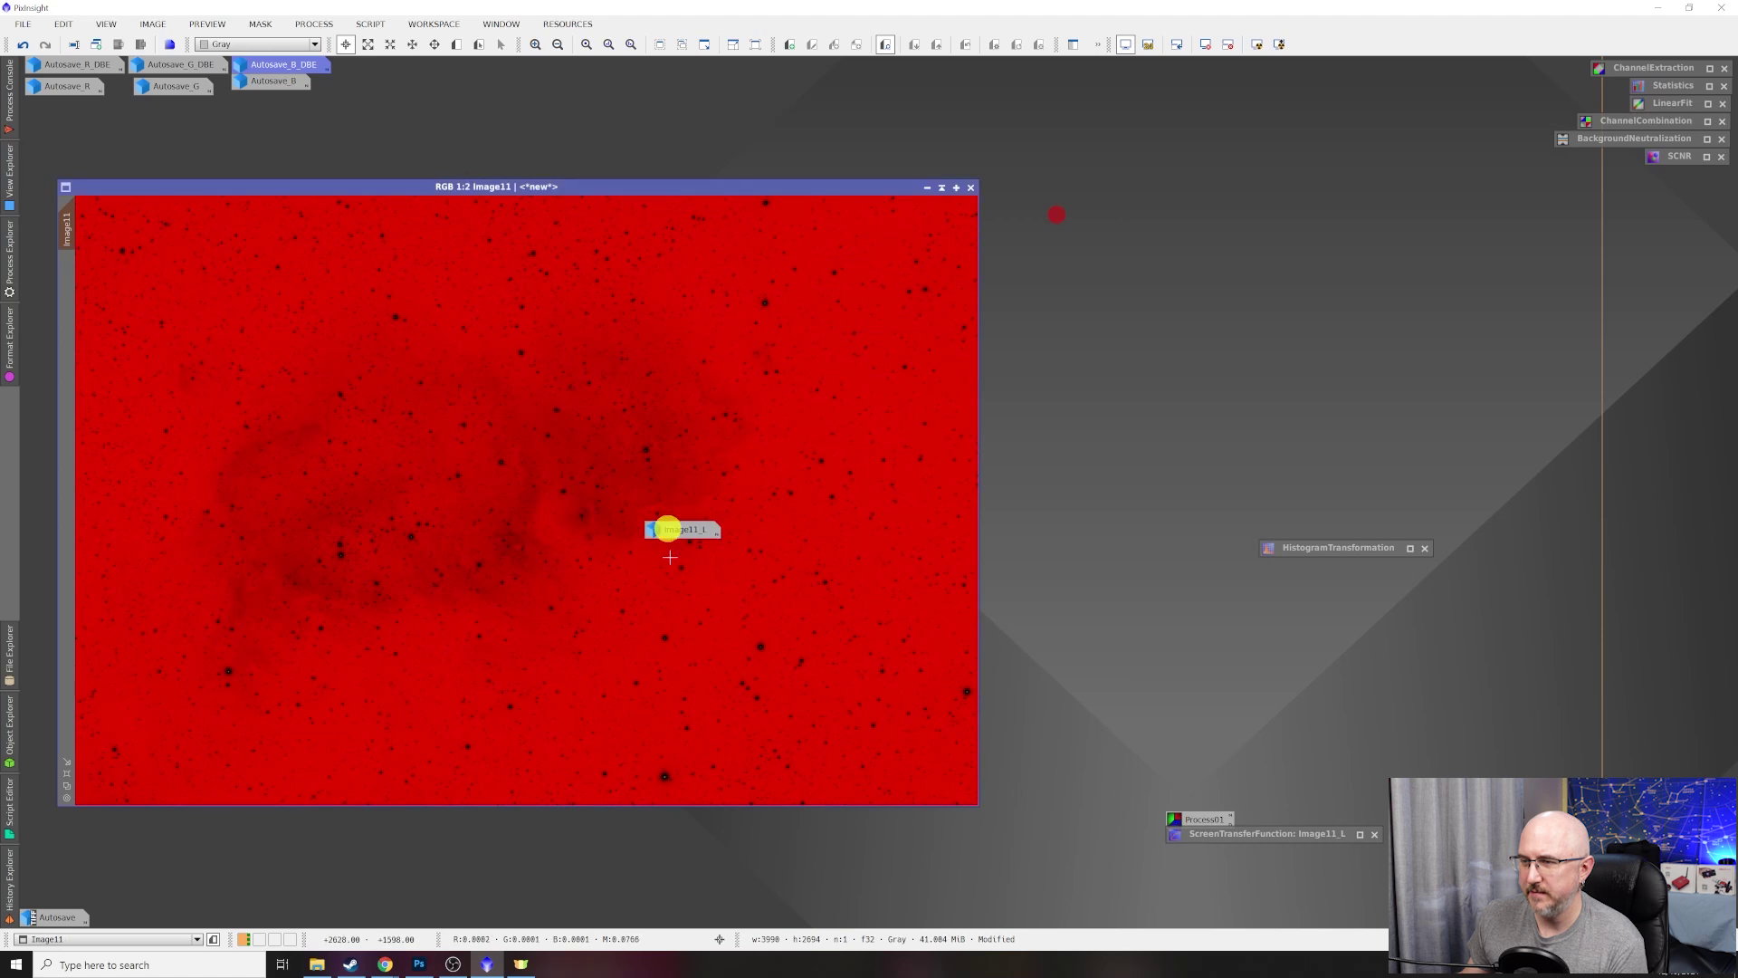
left_click_drag(667, 526, 380, 66)
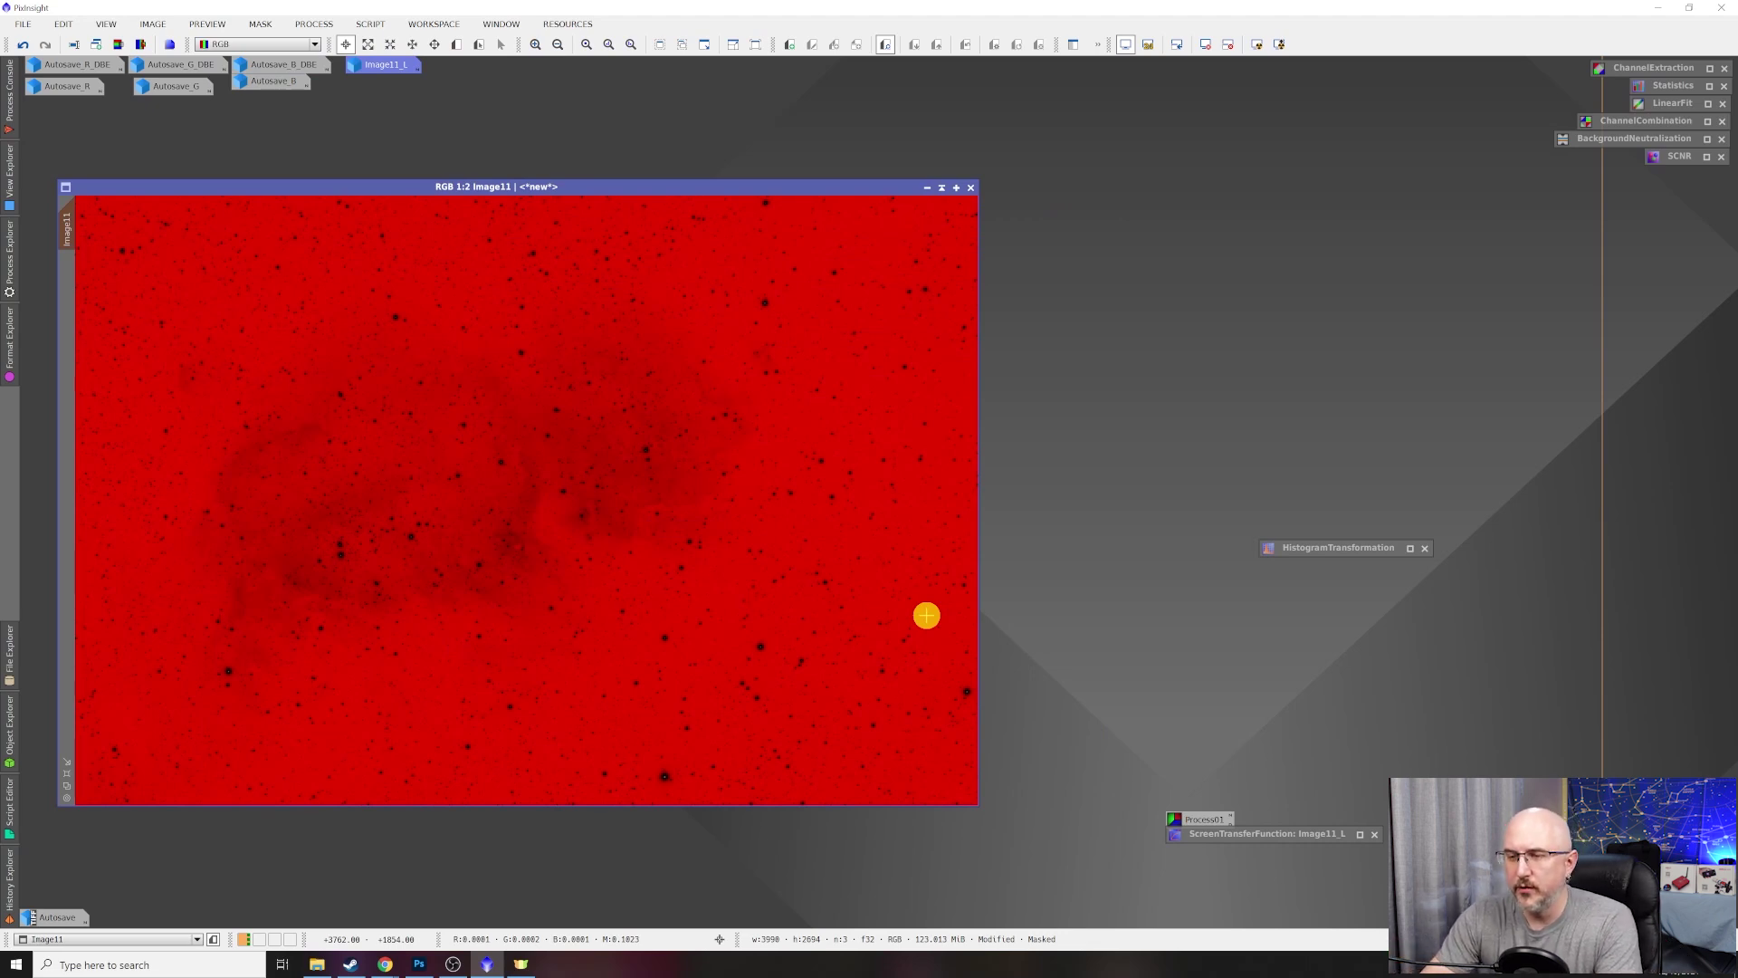
Invert the luminance mask on the RGB image, hide the mask overlay and auto-stretch the image's display.
key("ctrl+i")
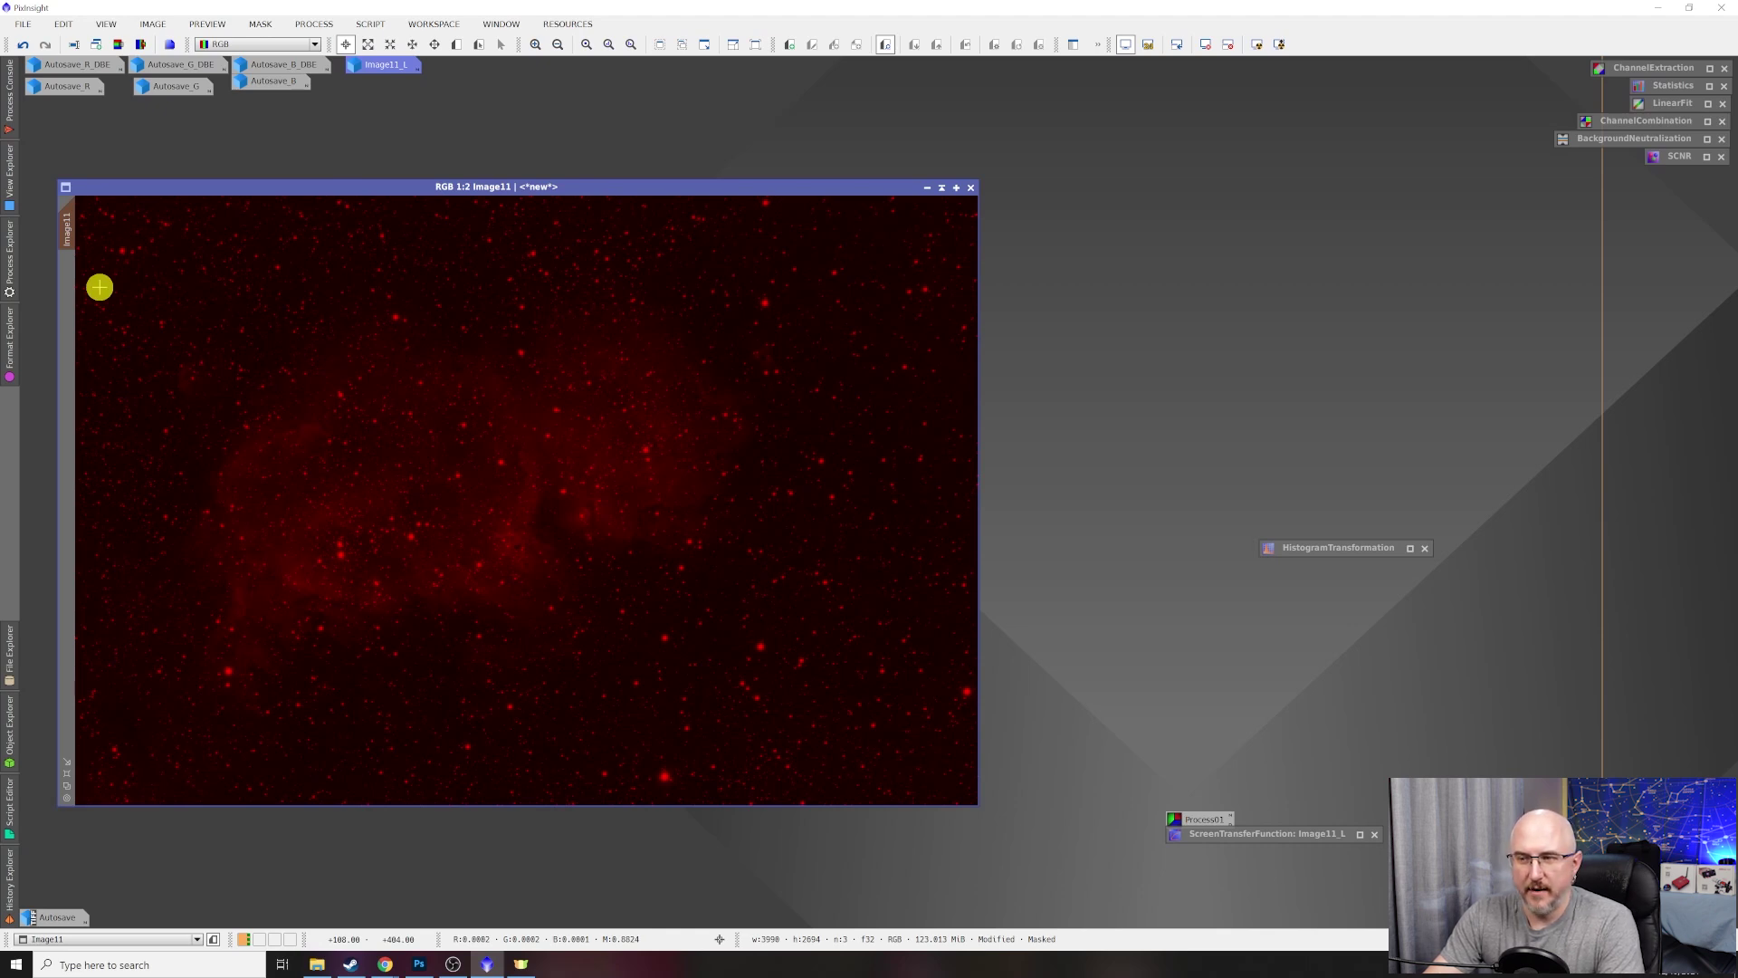
key("ctrl+k")
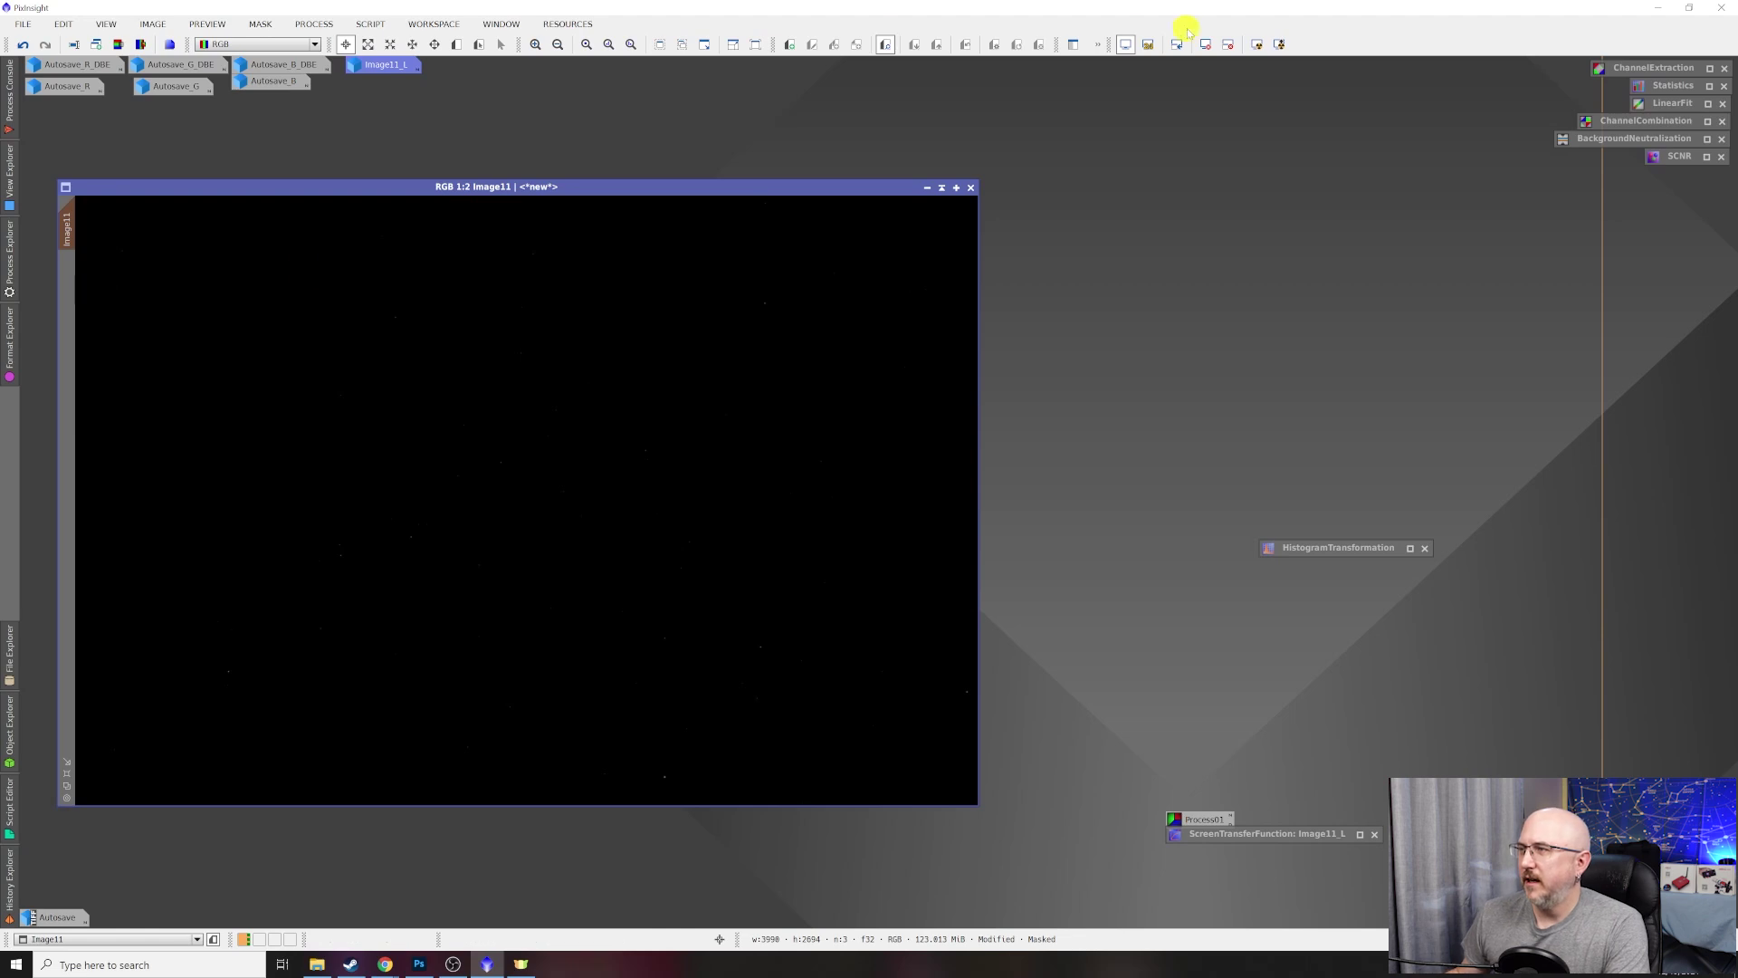
left_click(1258, 47)
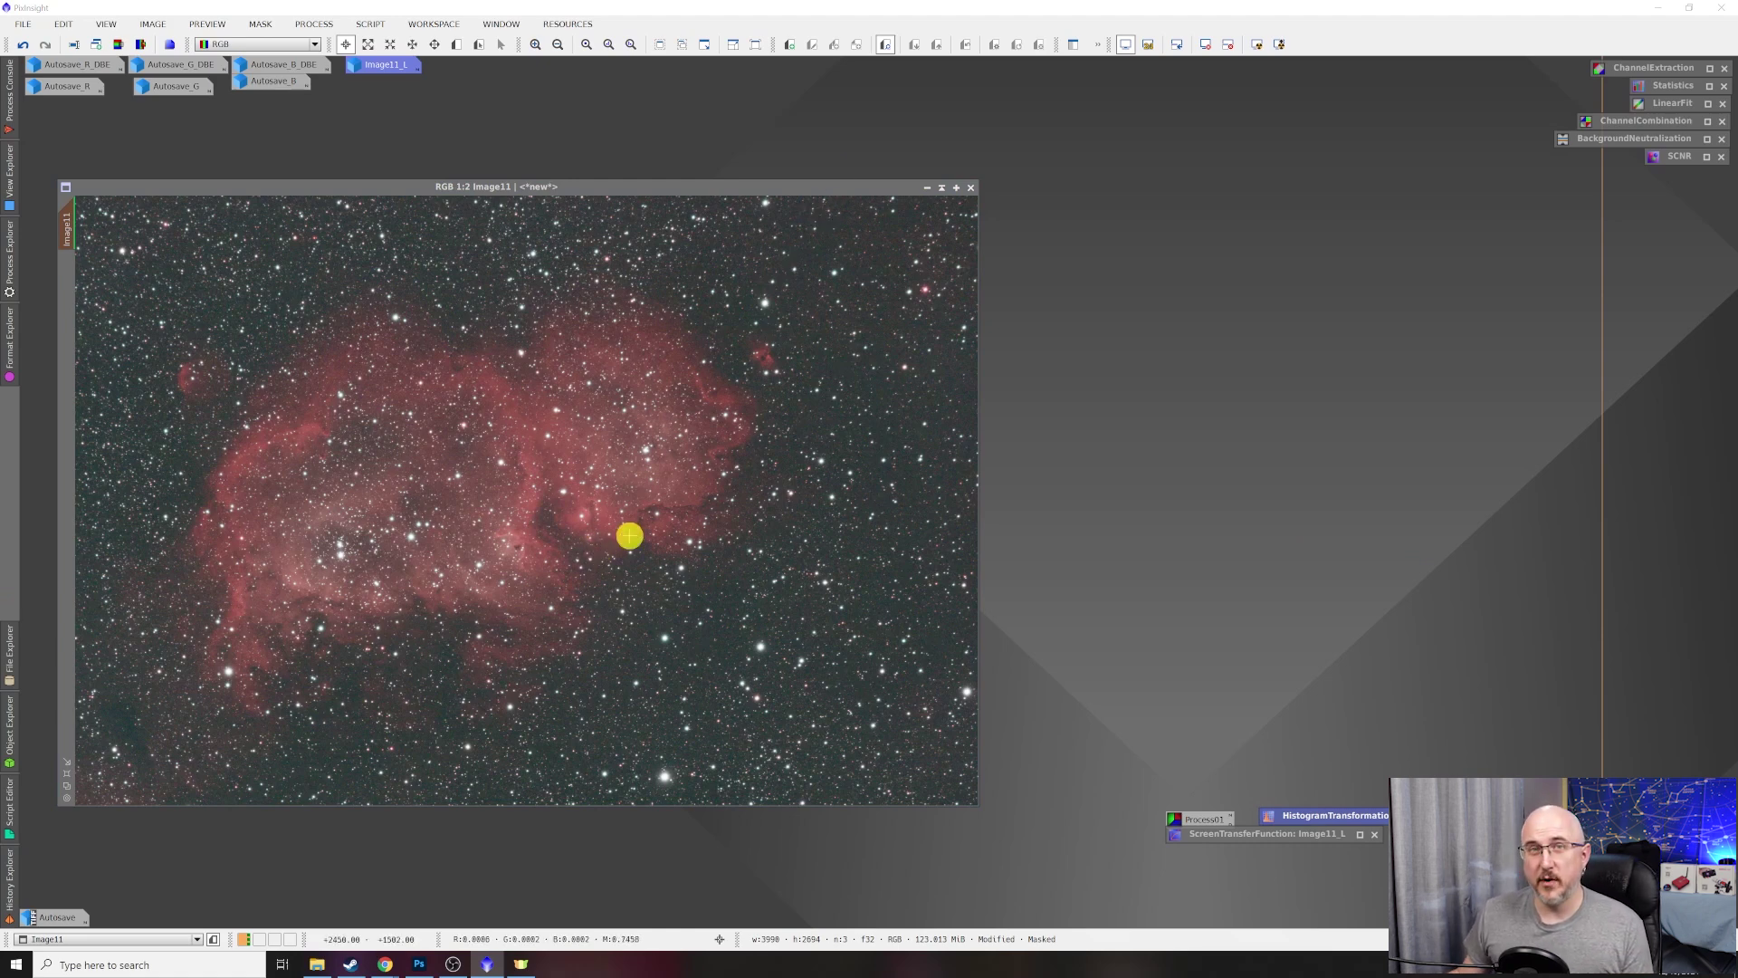
Open the MultiscaleLinearTransform process and place its window beside the RGB image.
left_click(309, 26)
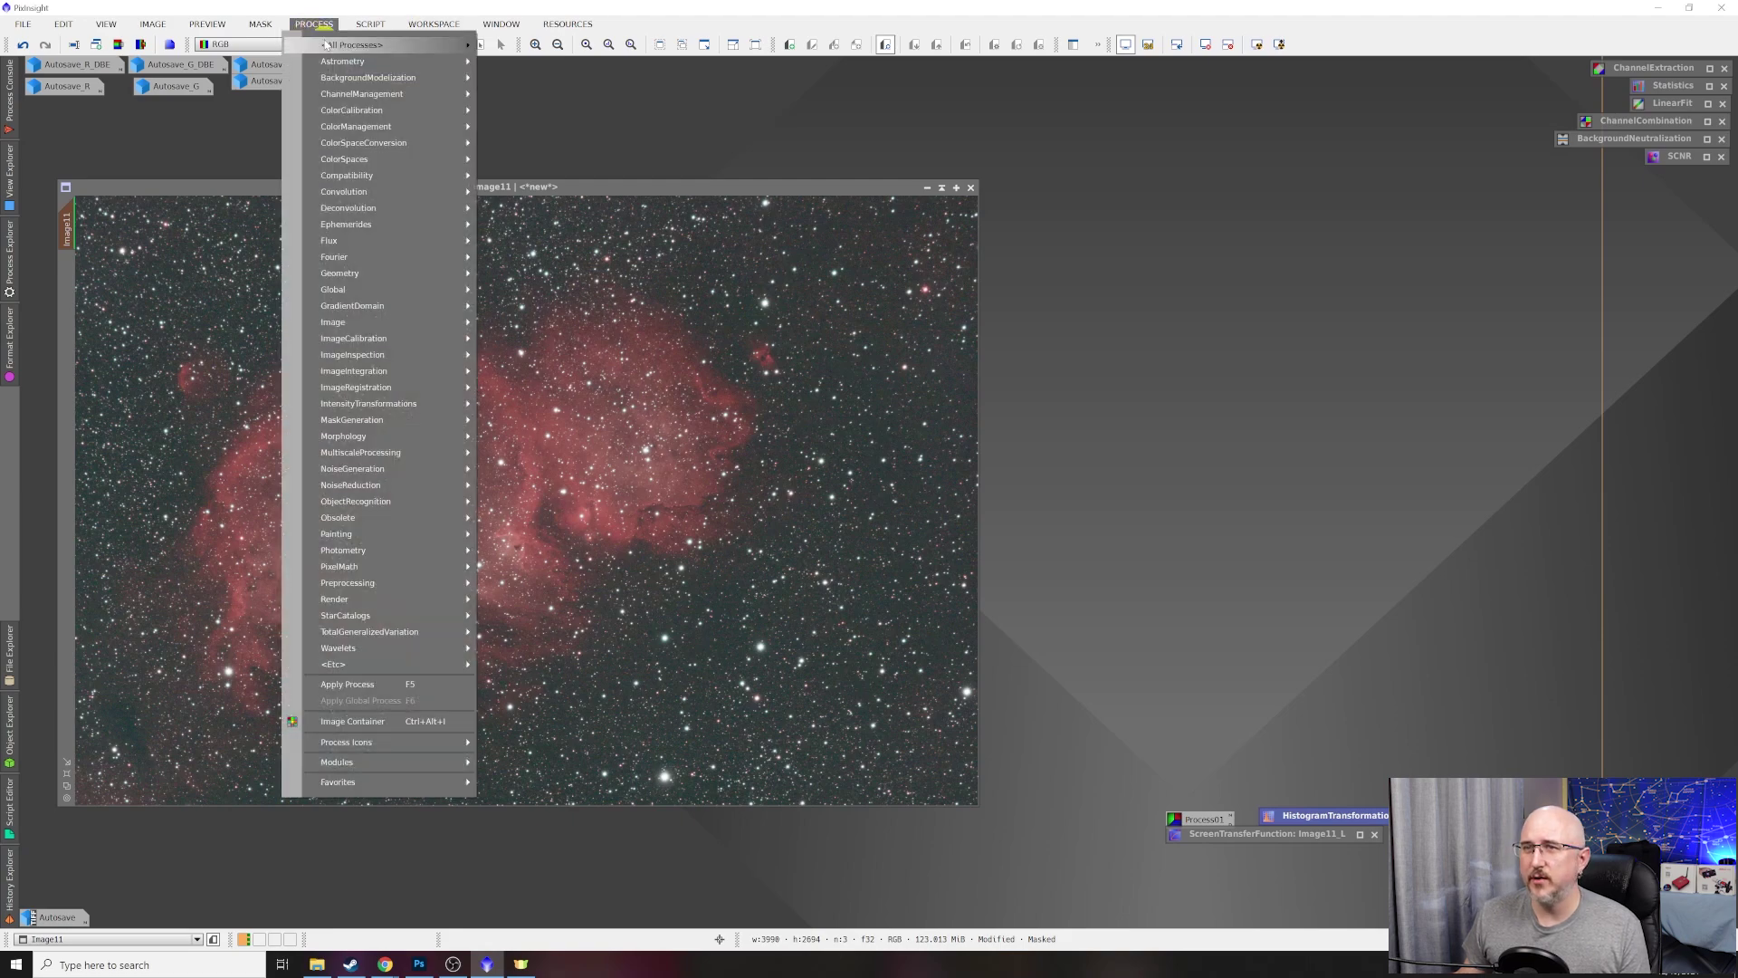
mouse_move(326, 44)
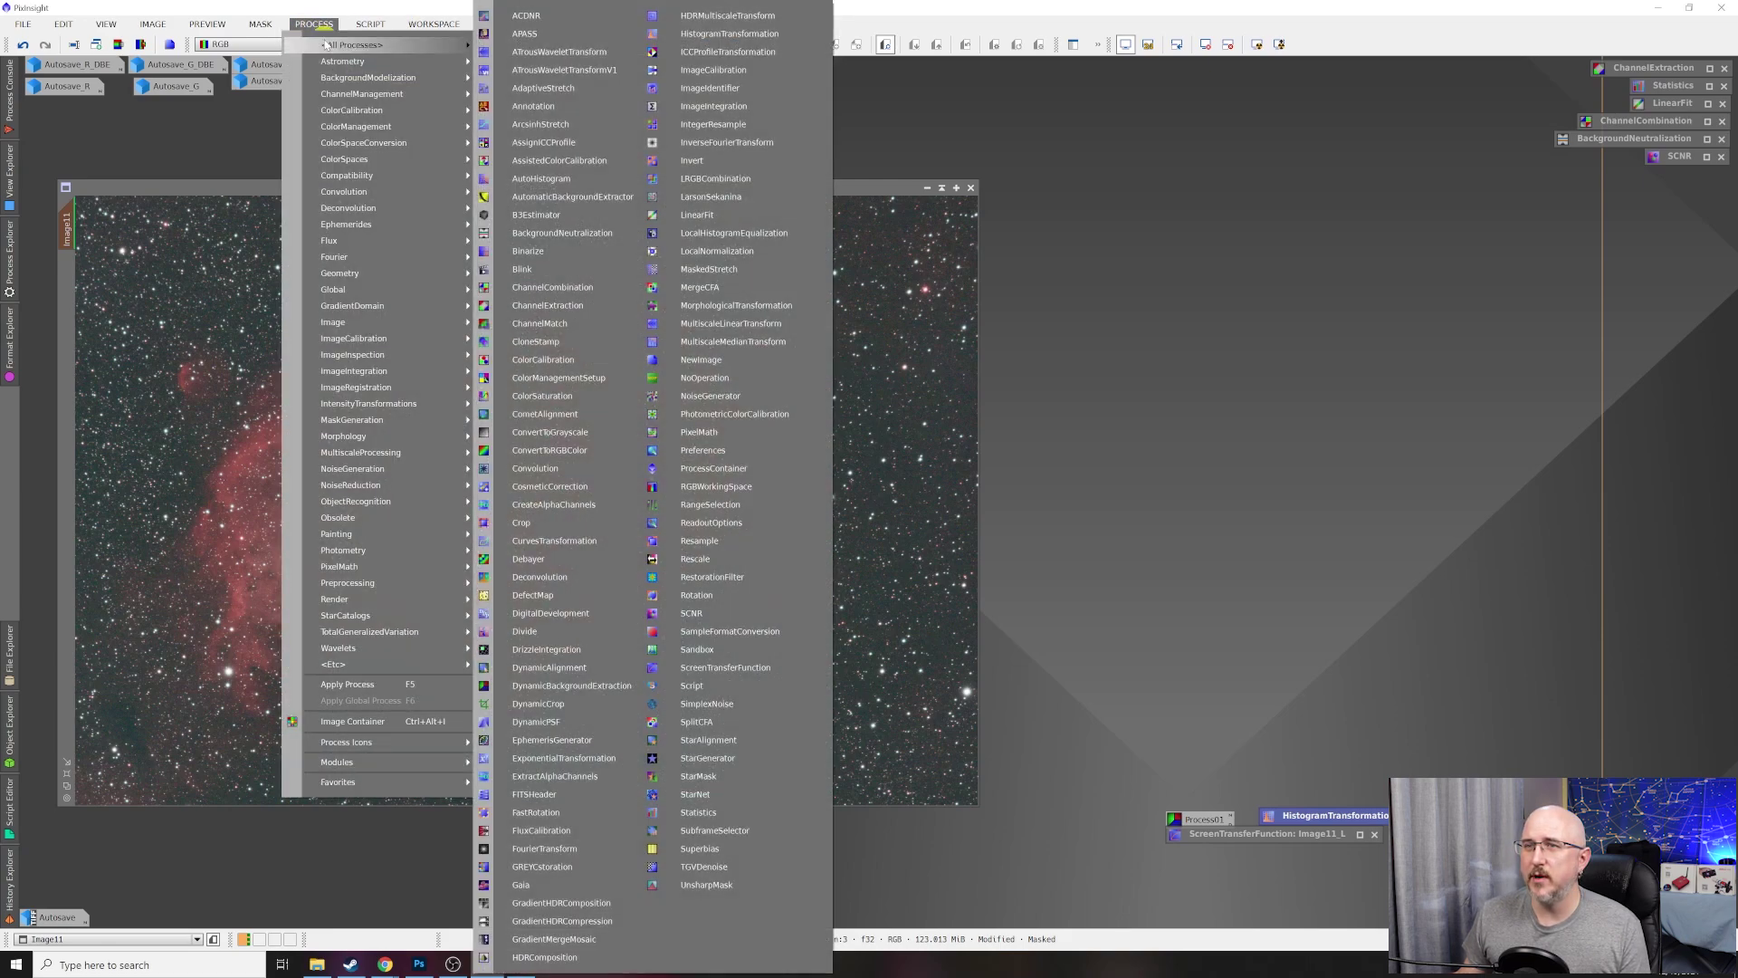
left_click(753, 328)
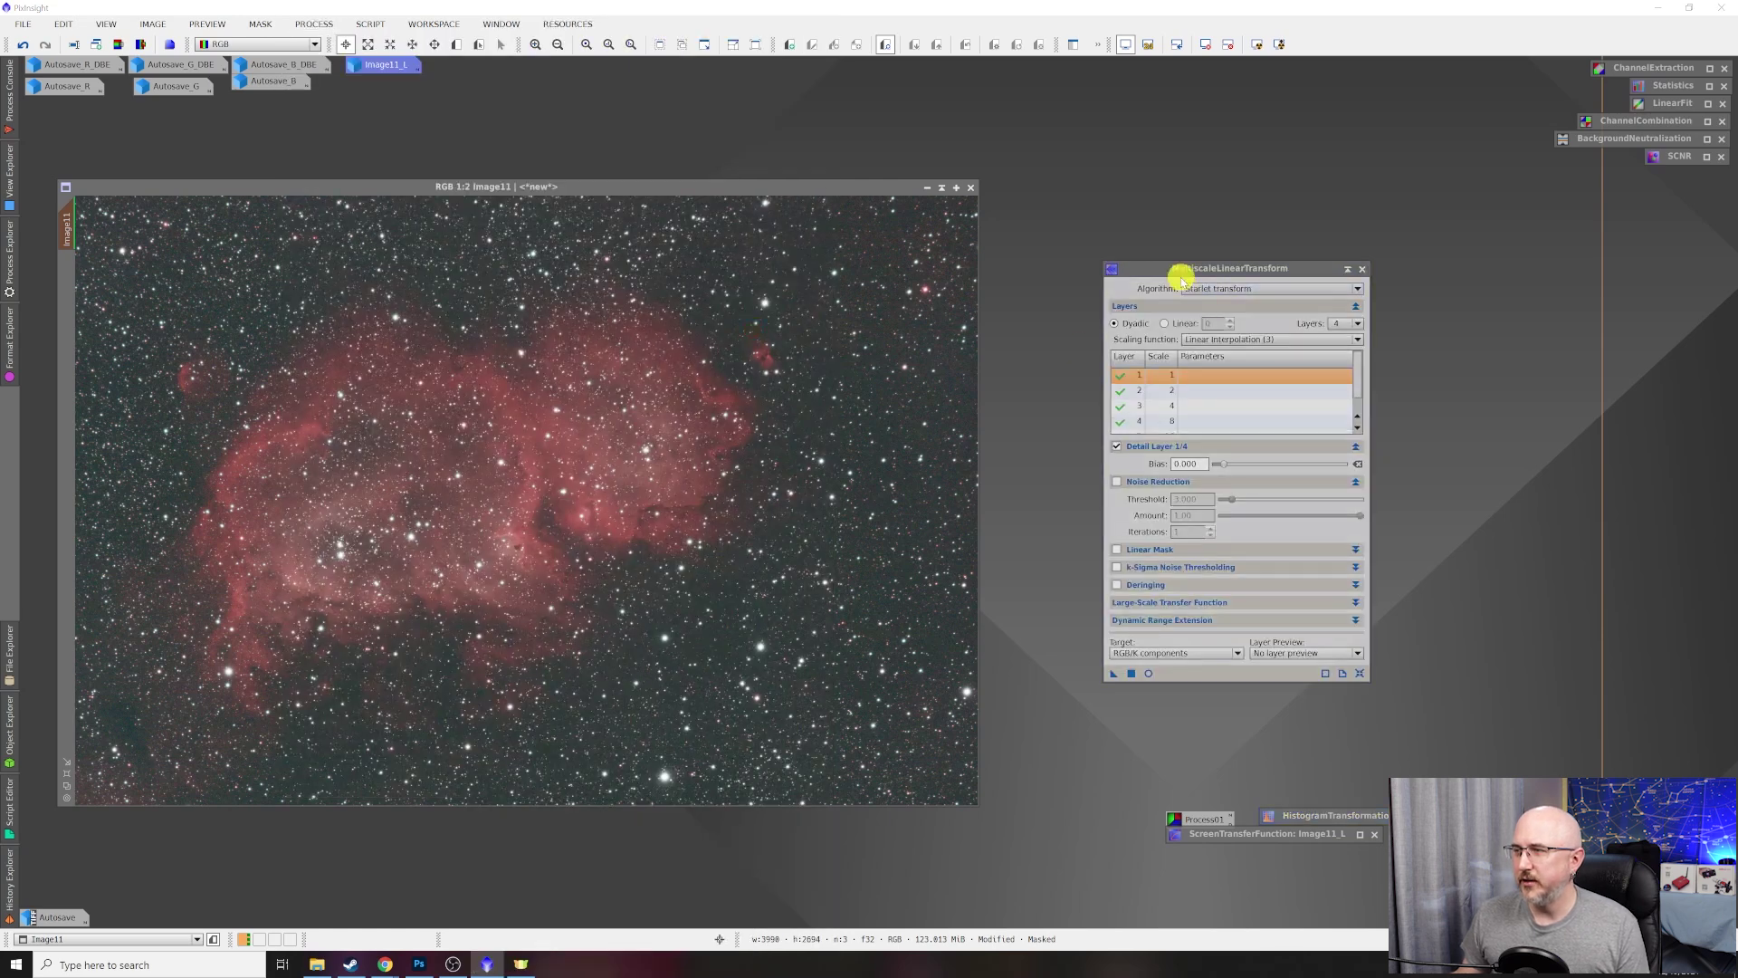
left_click_drag(1165, 272, 1089, 210)
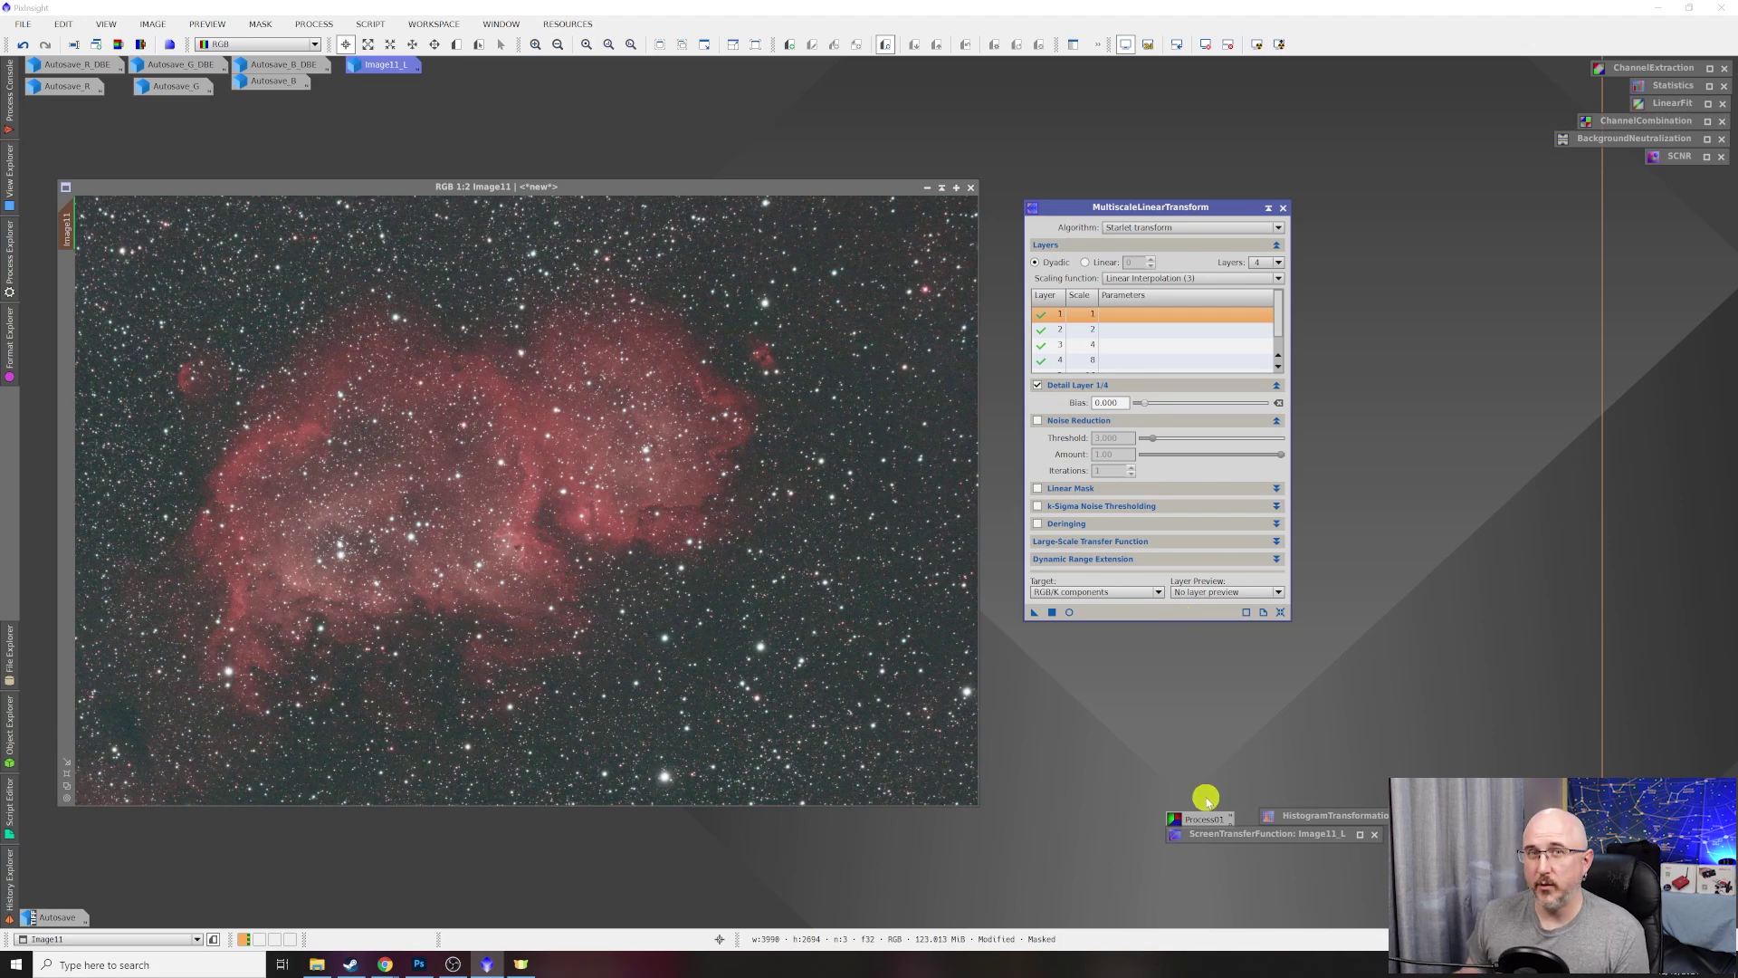
Create a preview on Image11 covering the nebula's lower edge and the adjoining dark sky, and display that preview.
left_click(457, 45)
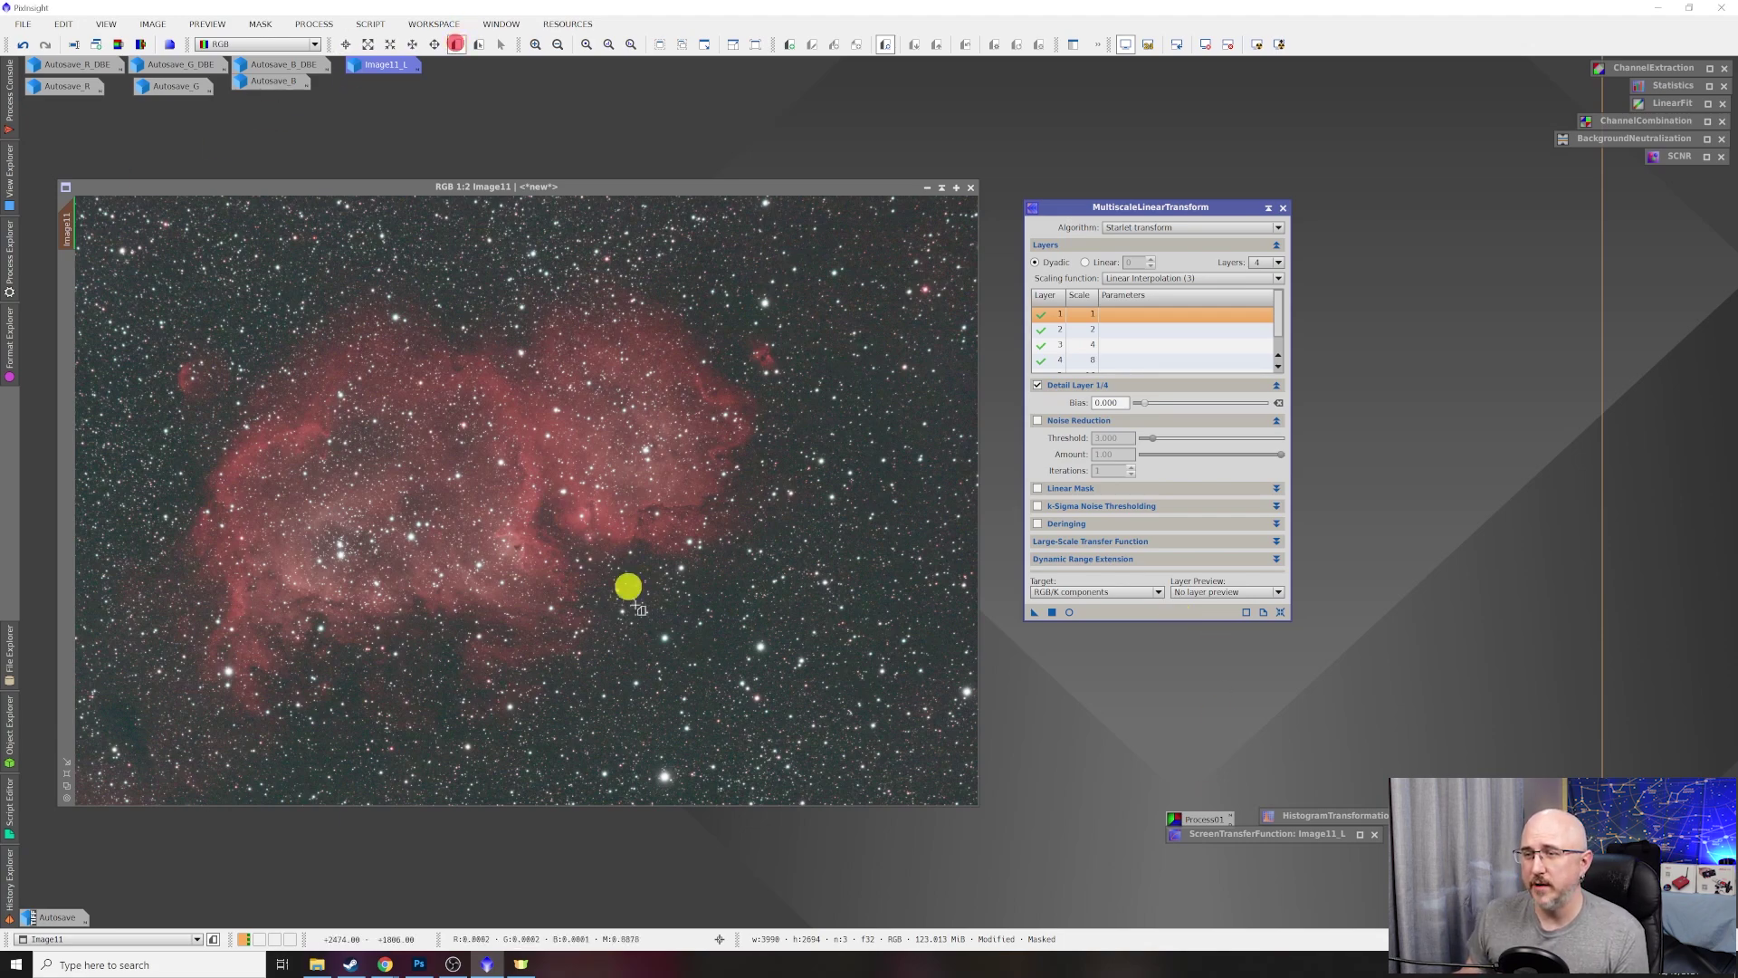
left_click_drag(496, 455, 802, 665)
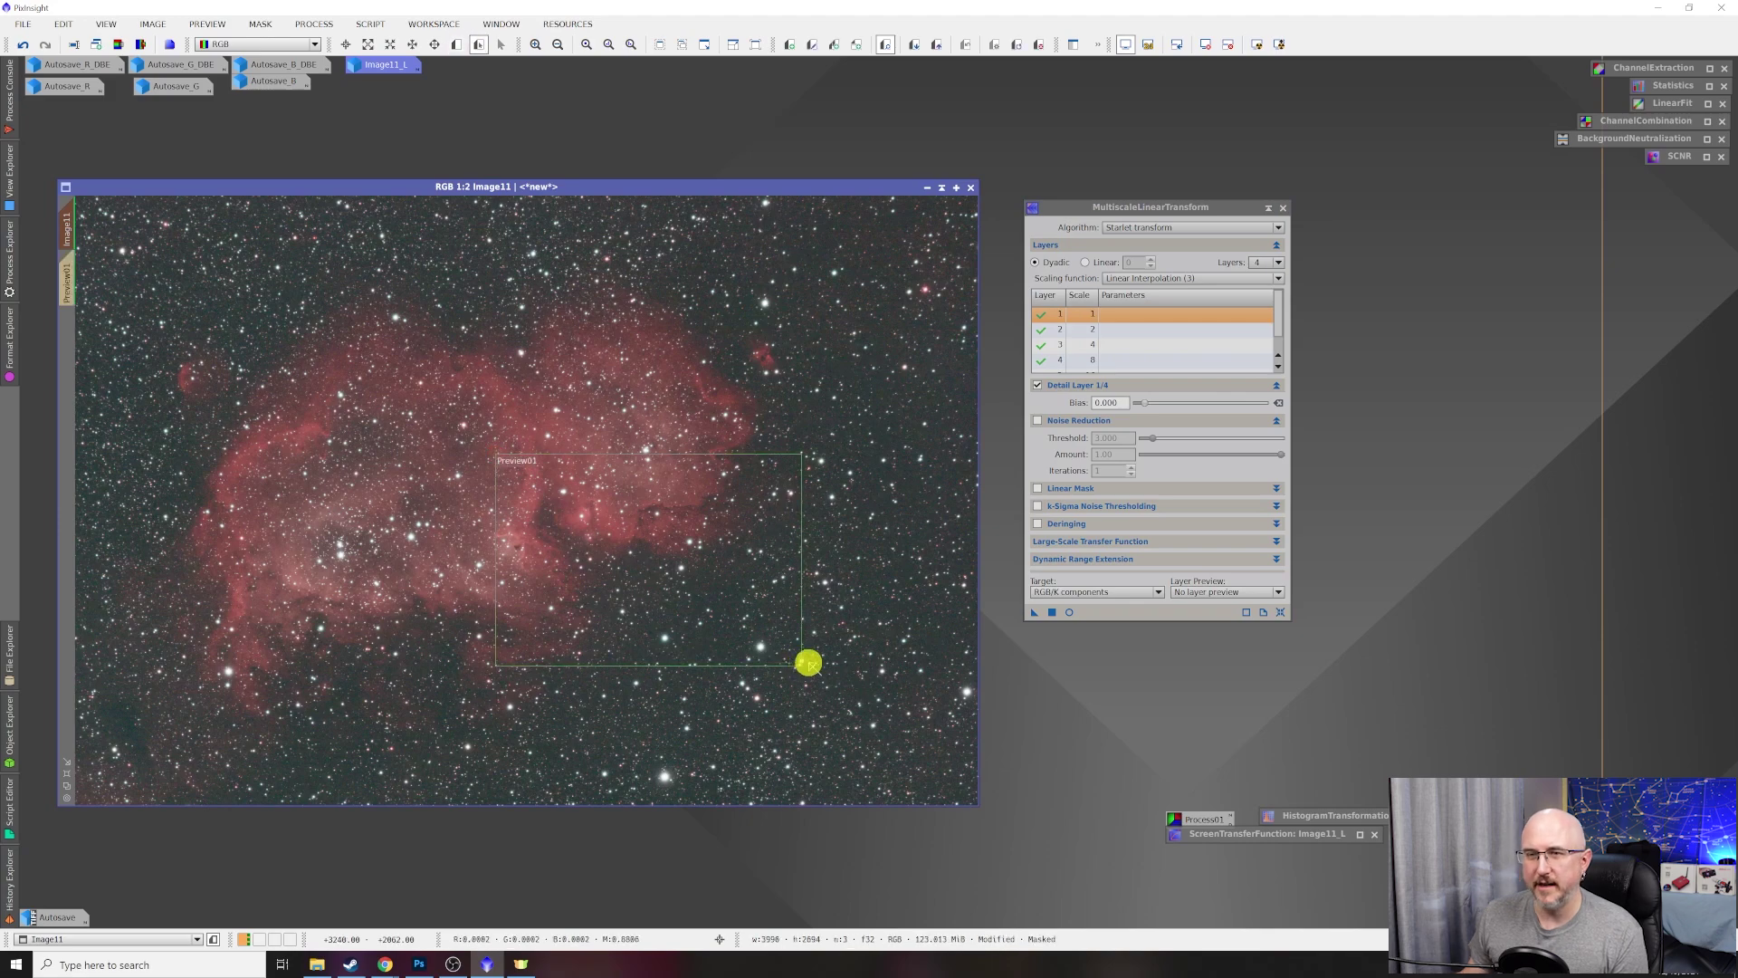
left_click(68, 282)
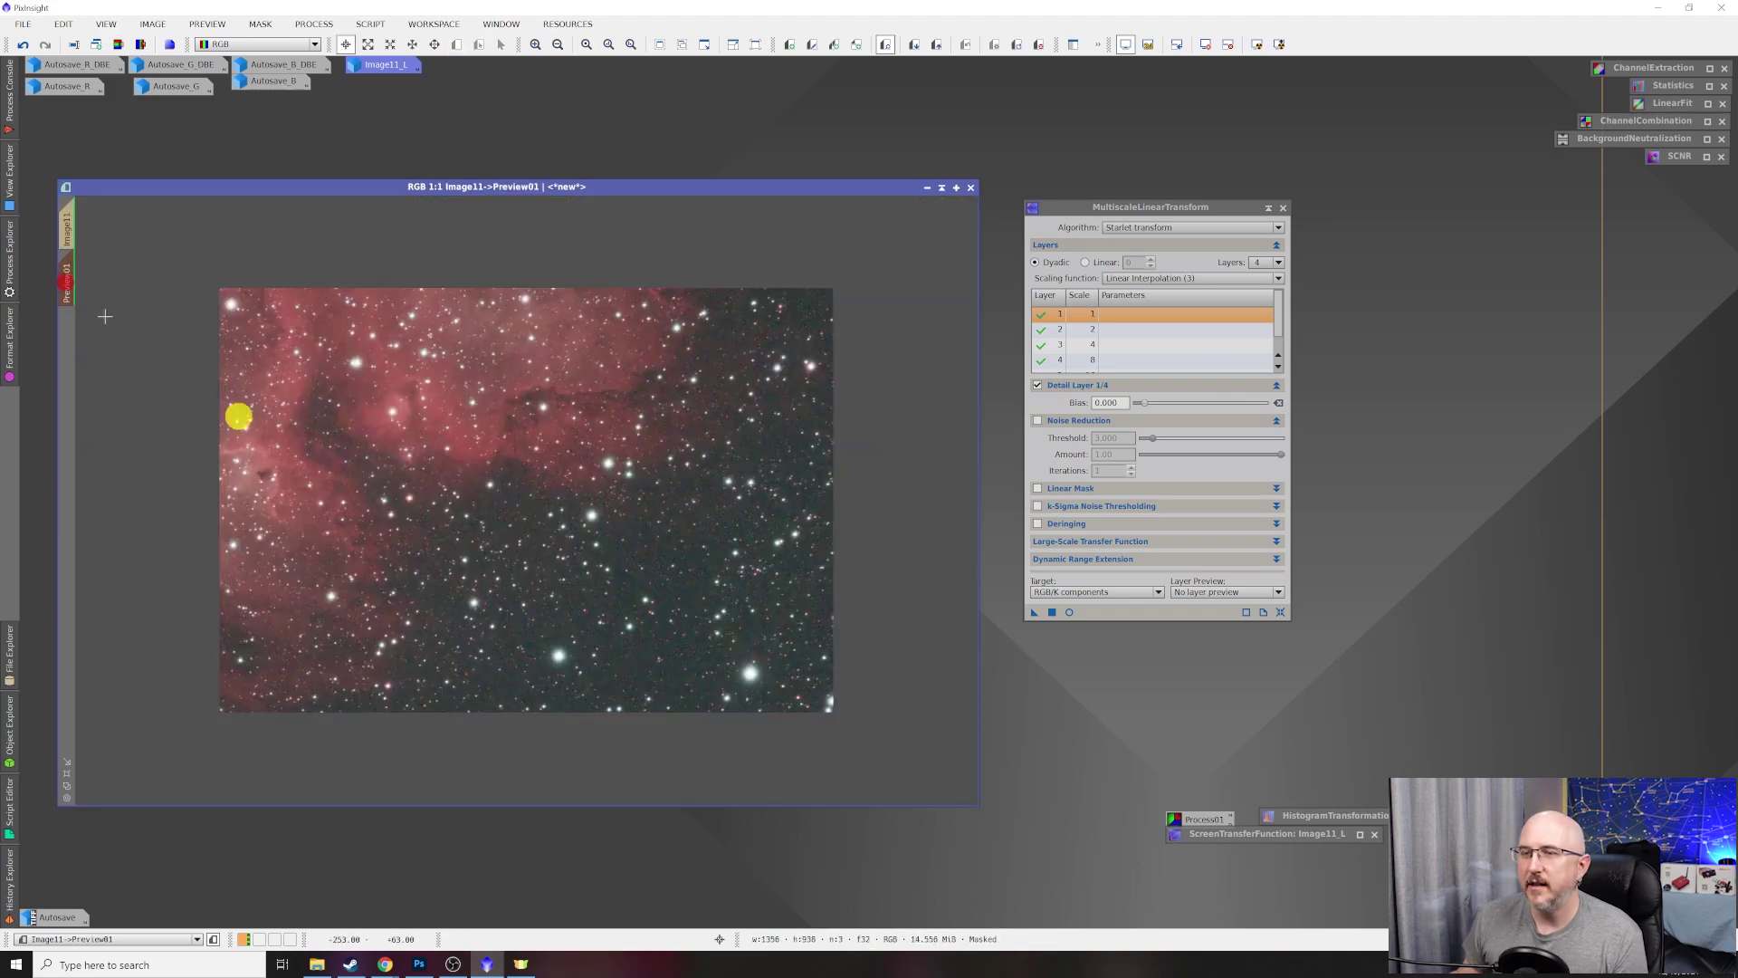
Start a real-time preview of MultiscaleLinearTransform and set its target to Luminance (CIE Y).
left_click(1069, 612)
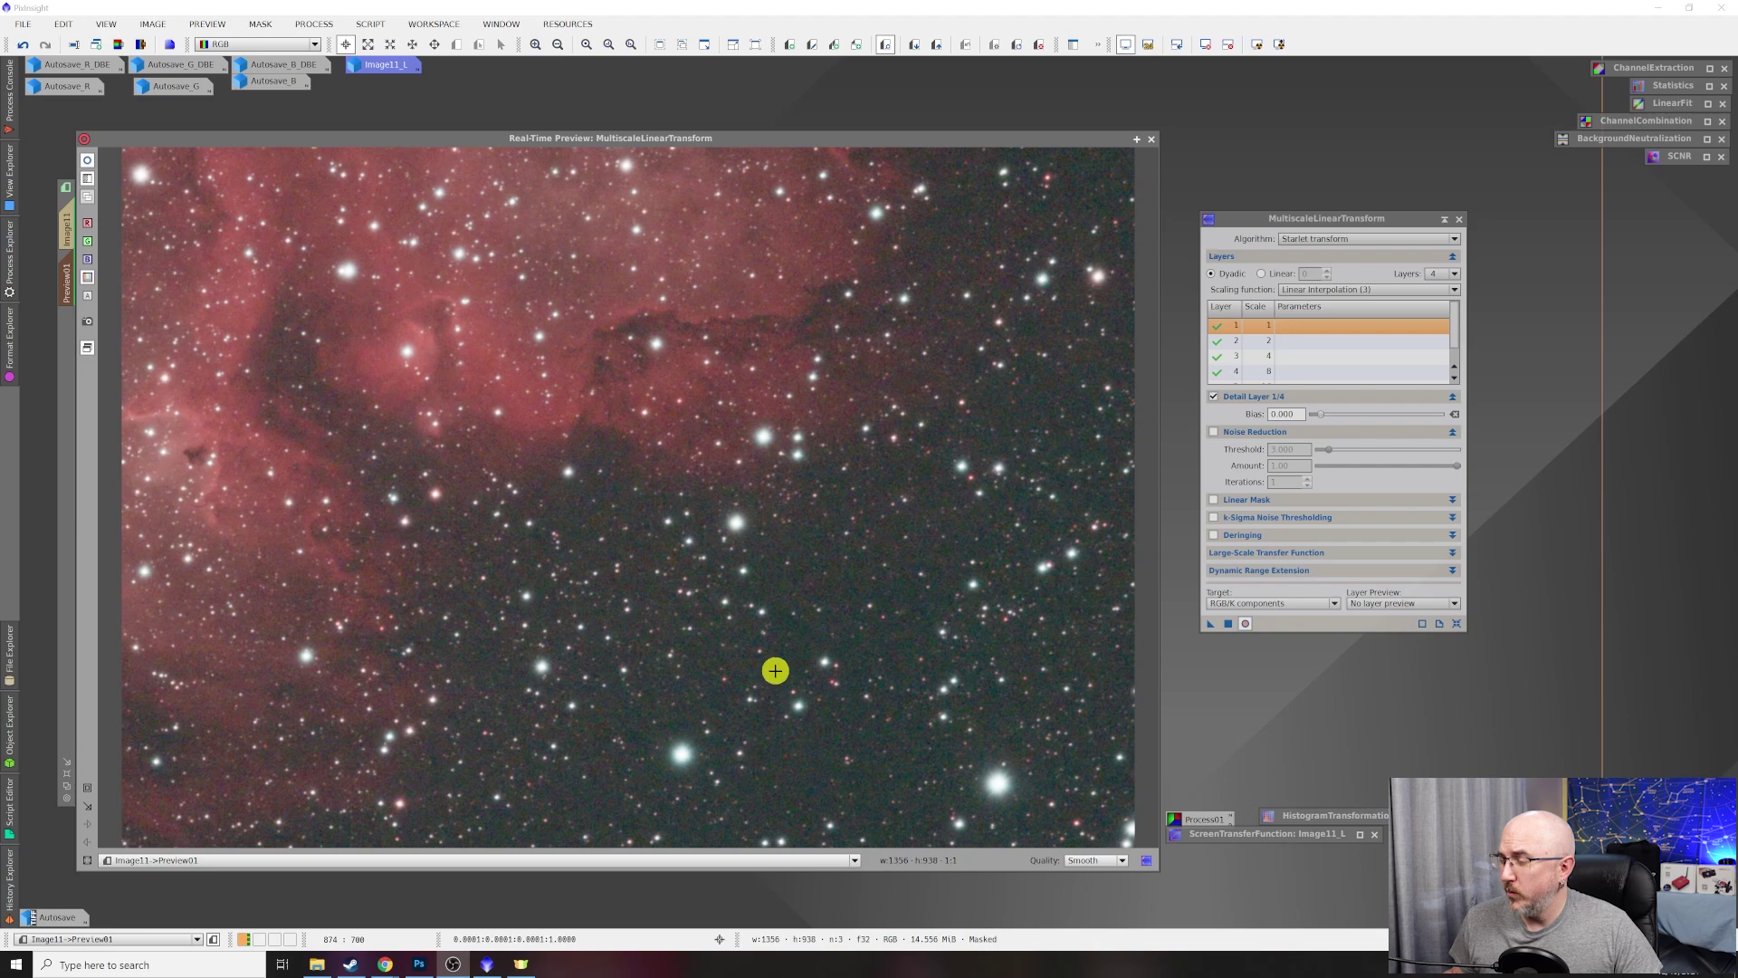
left_click(1331, 605)
left_click(1242, 627)
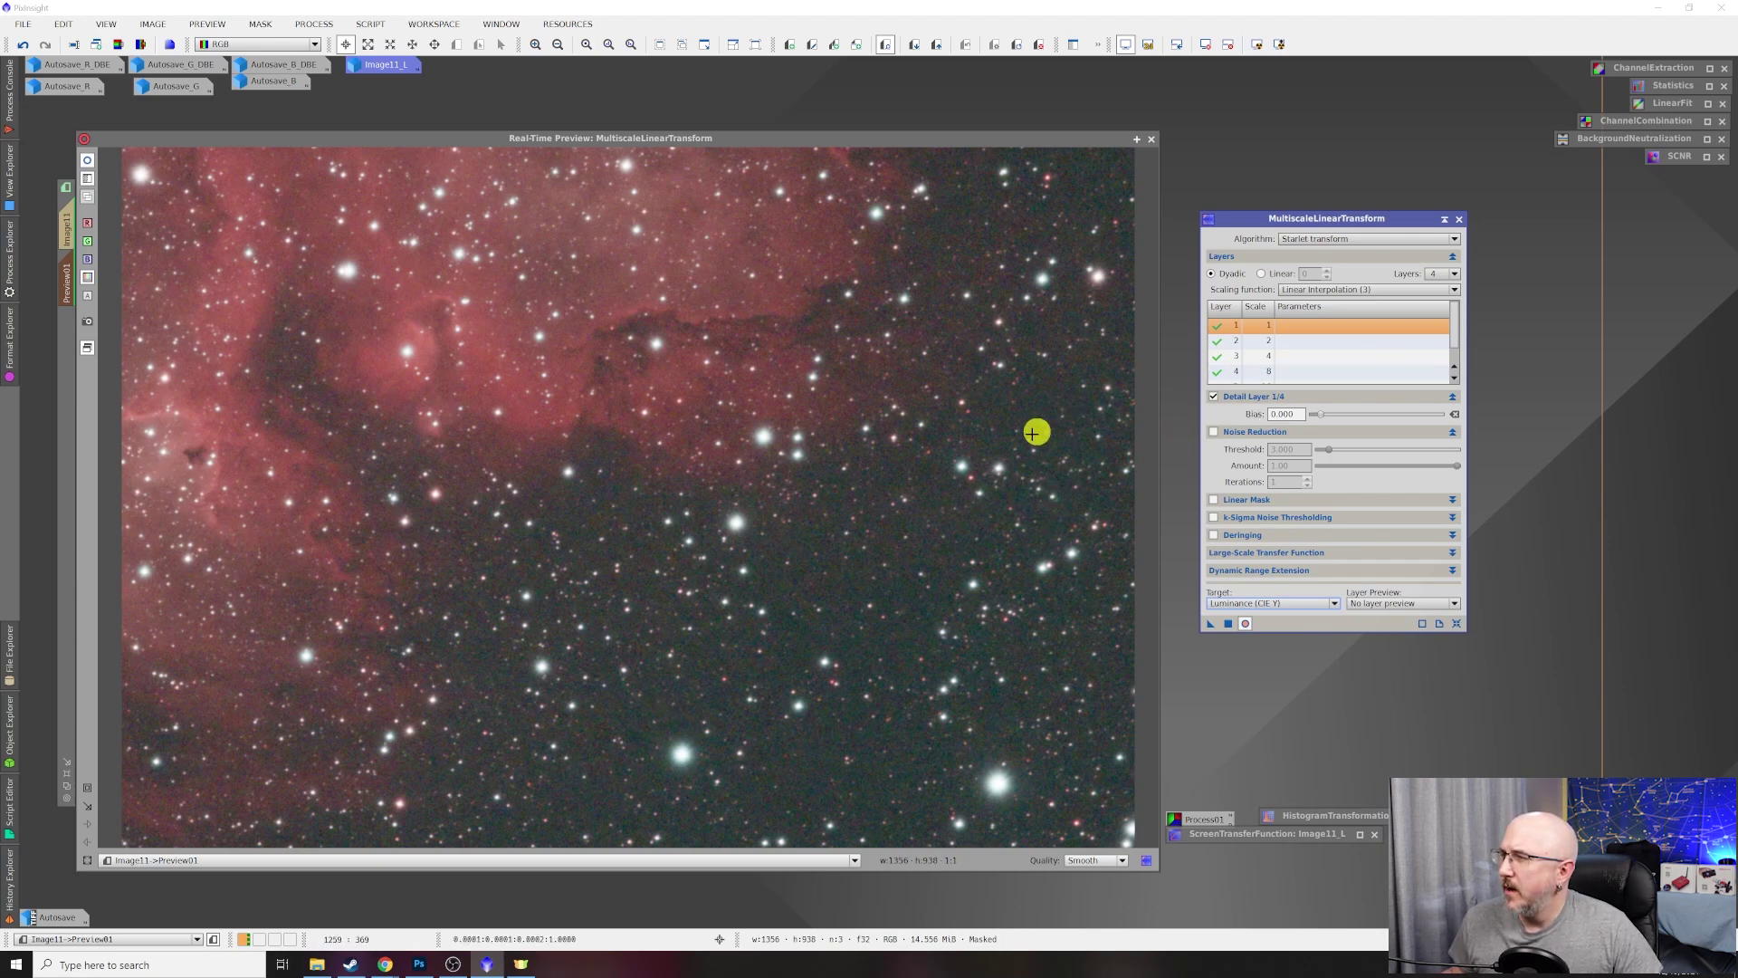
Enable noise reduction for layer 1 with threshold 3.000, amount 0.30 and 3 iterations.
left_click(1214, 432)
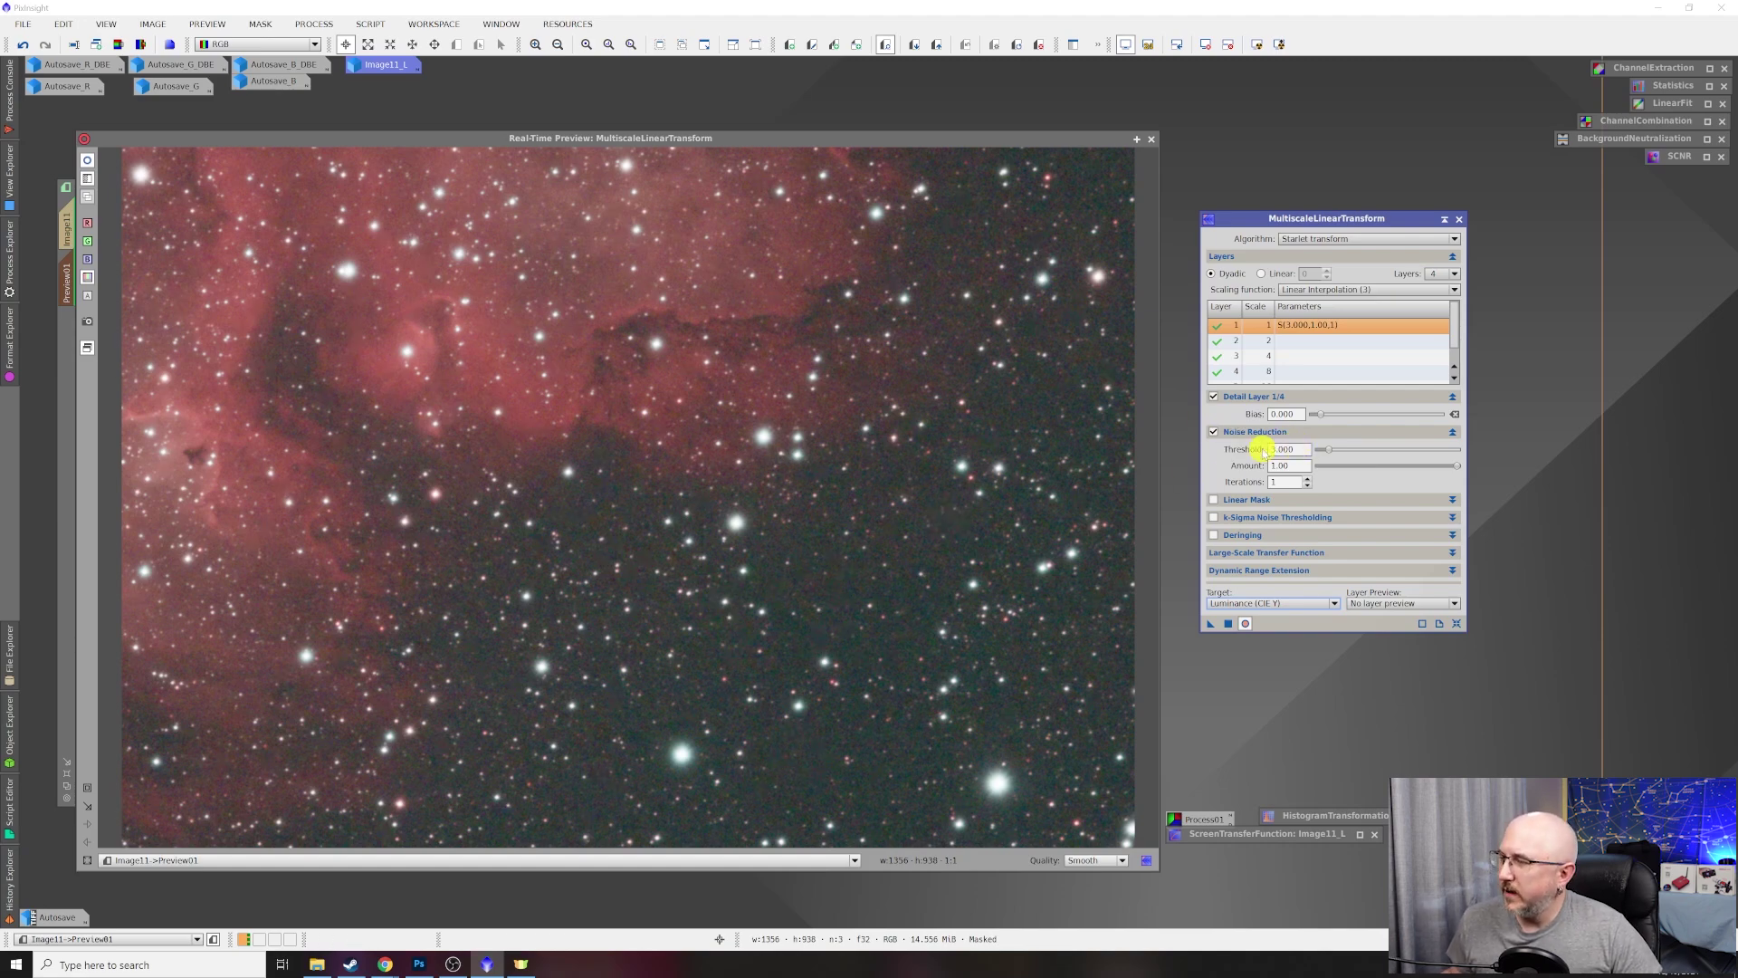
left_click(1297, 464)
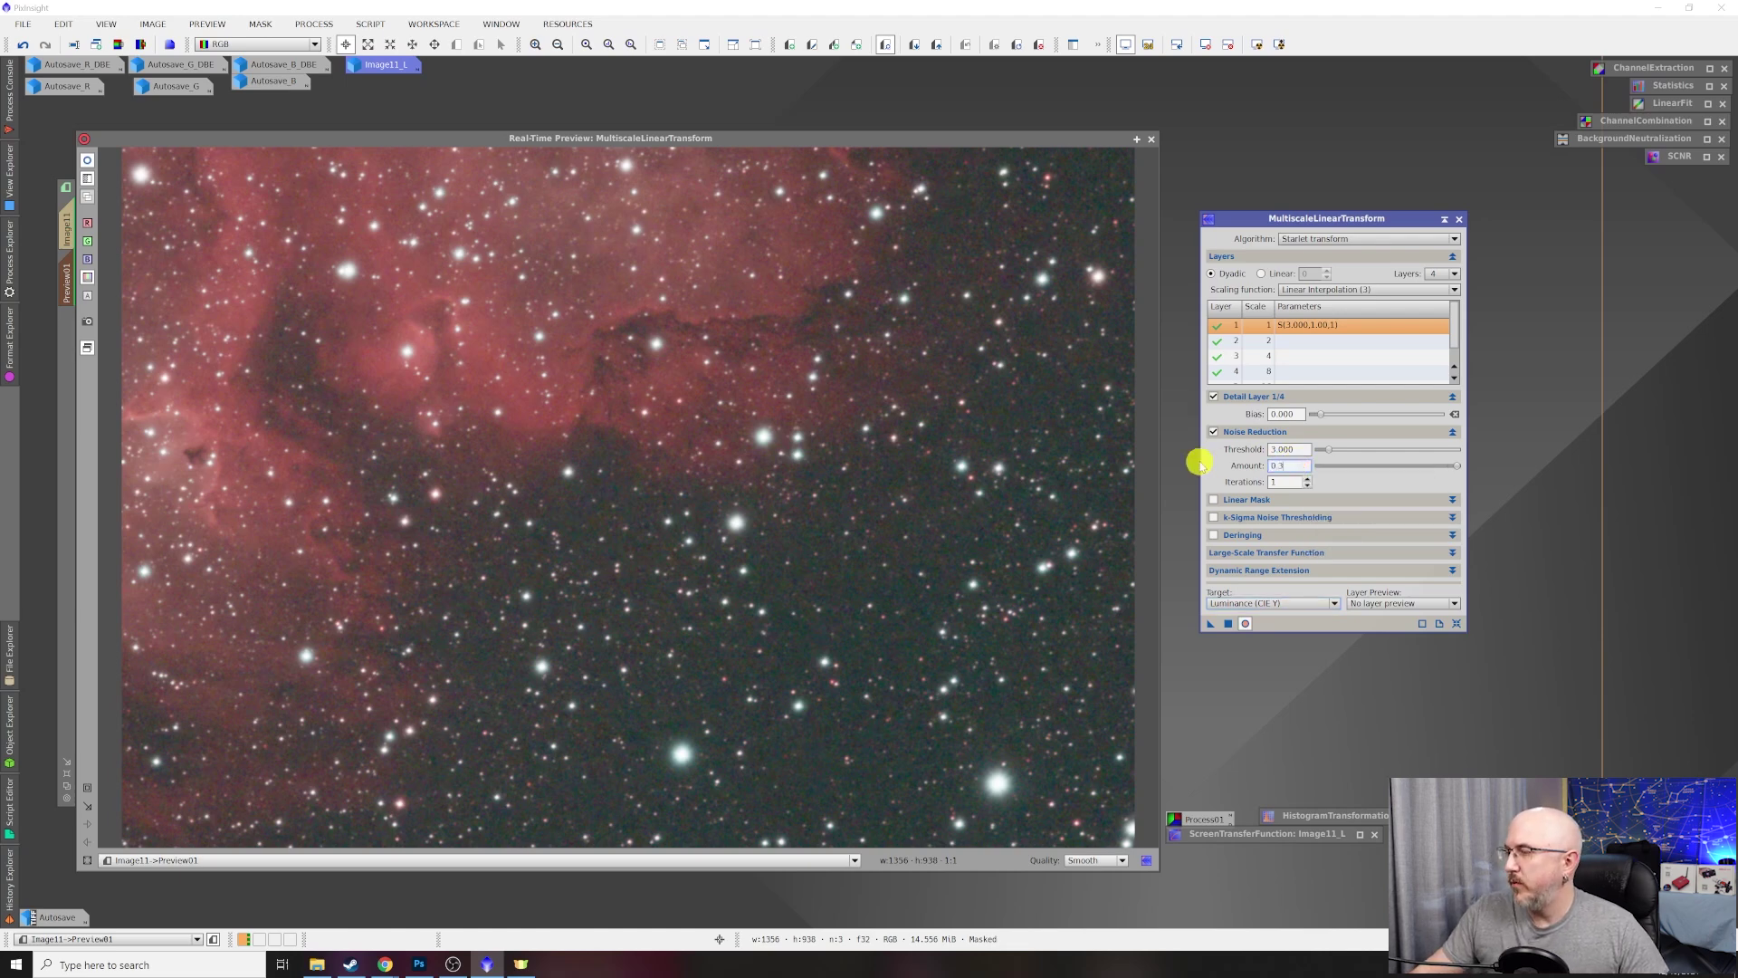
left_click(1310, 479)
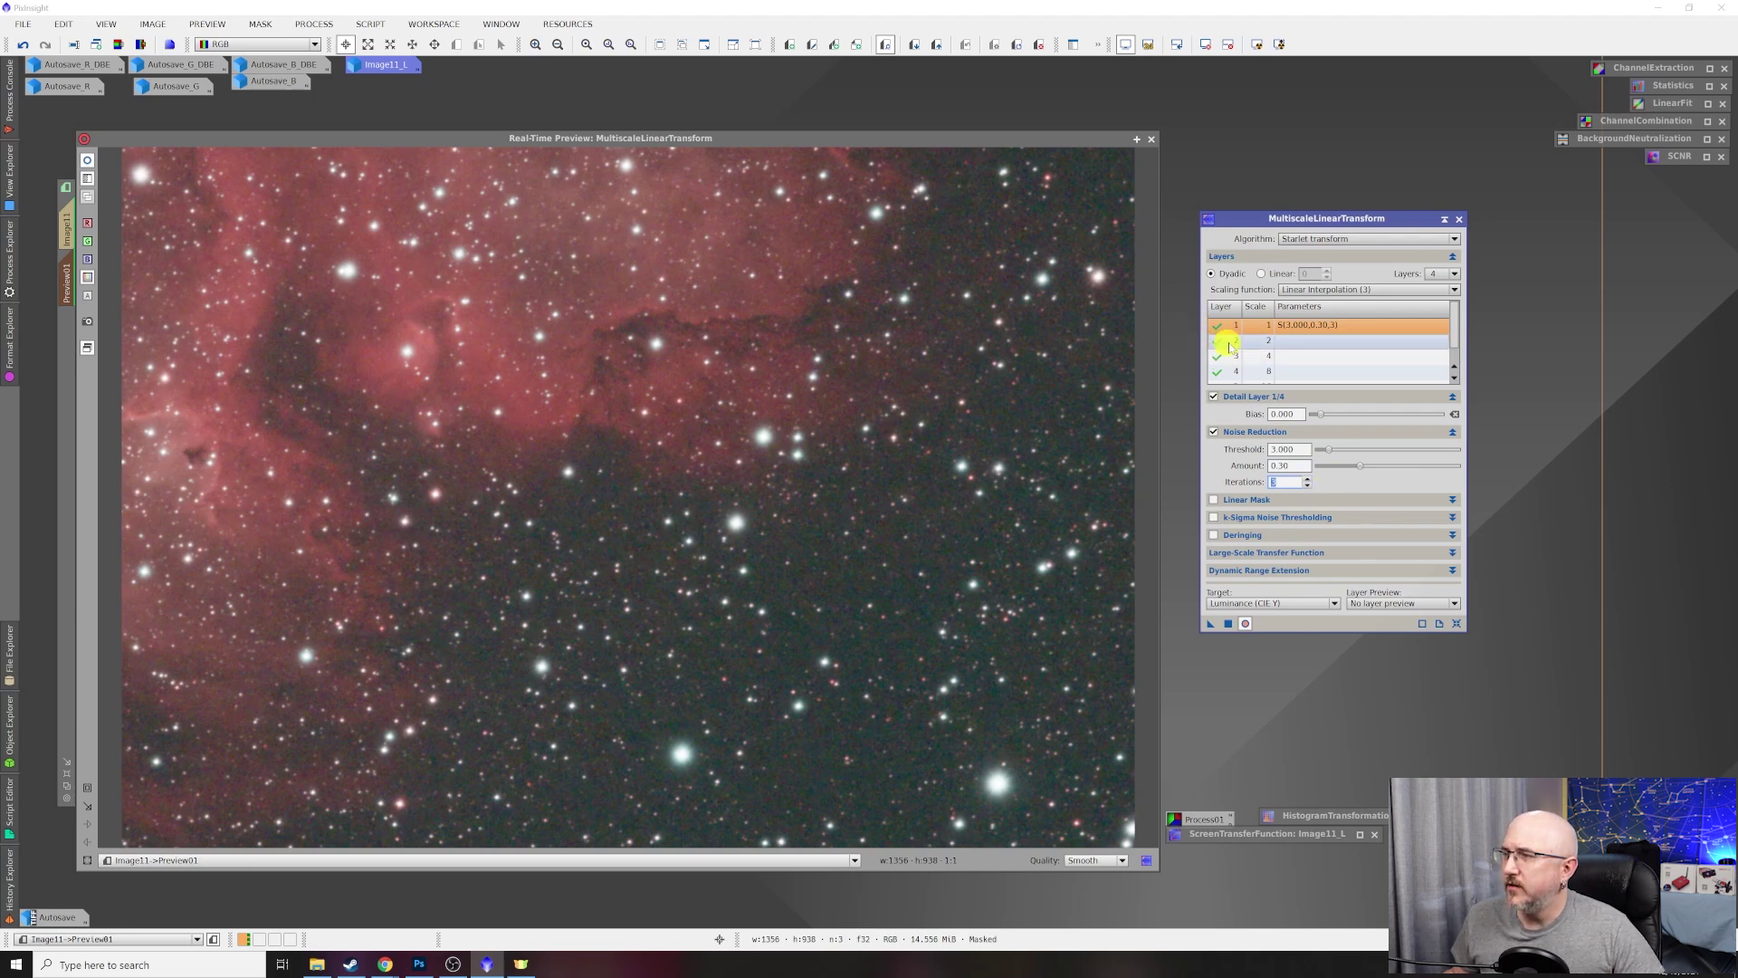
Enable noise reduction for layer 2 with threshold 1.000, amount 0.50 and 2 iterations.
left_click(1290, 341)
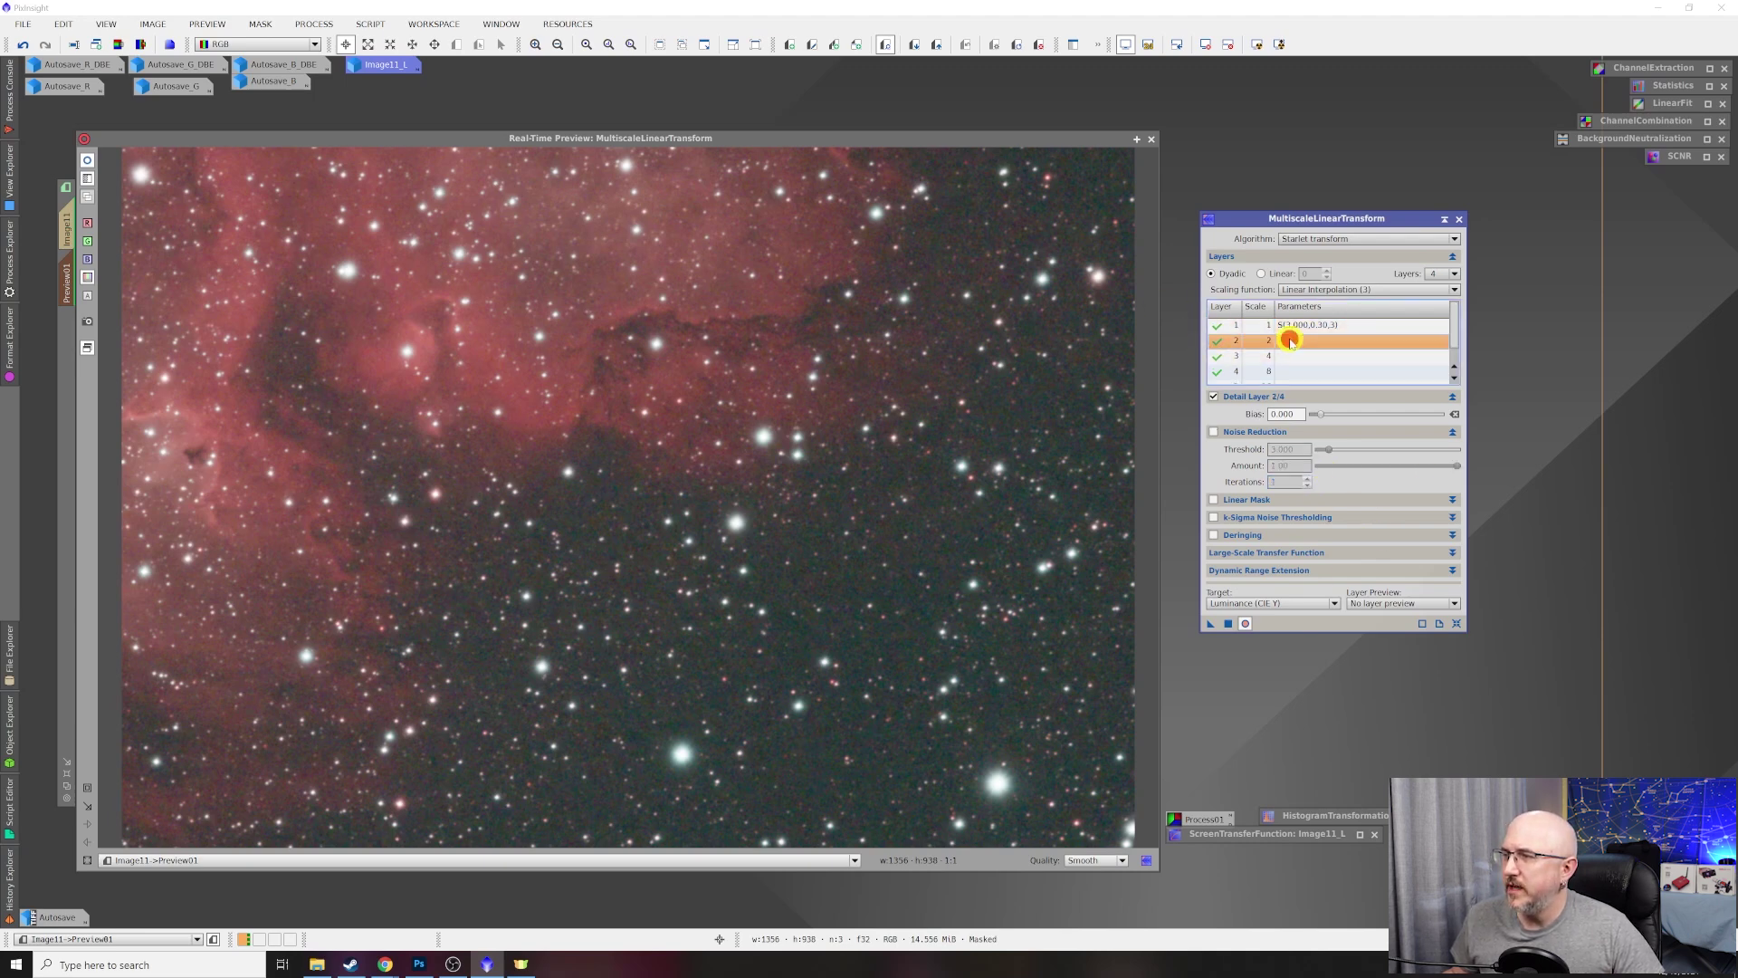
left_click(1213, 433)
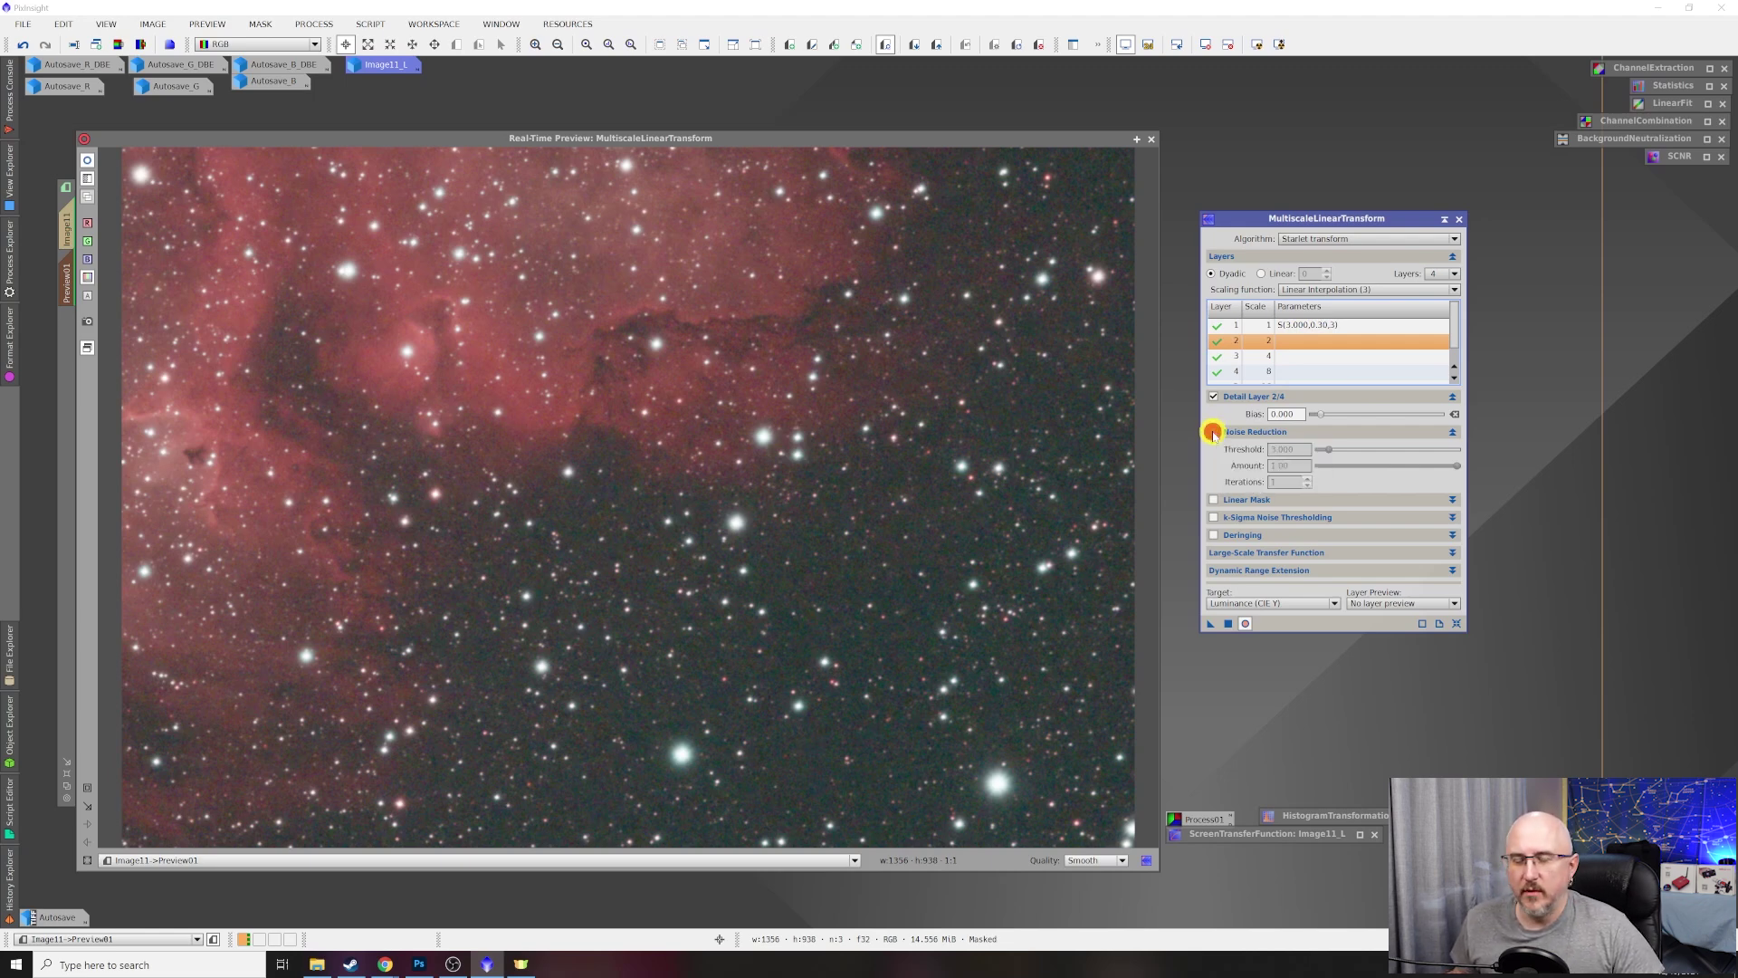
left_click(1301, 448)
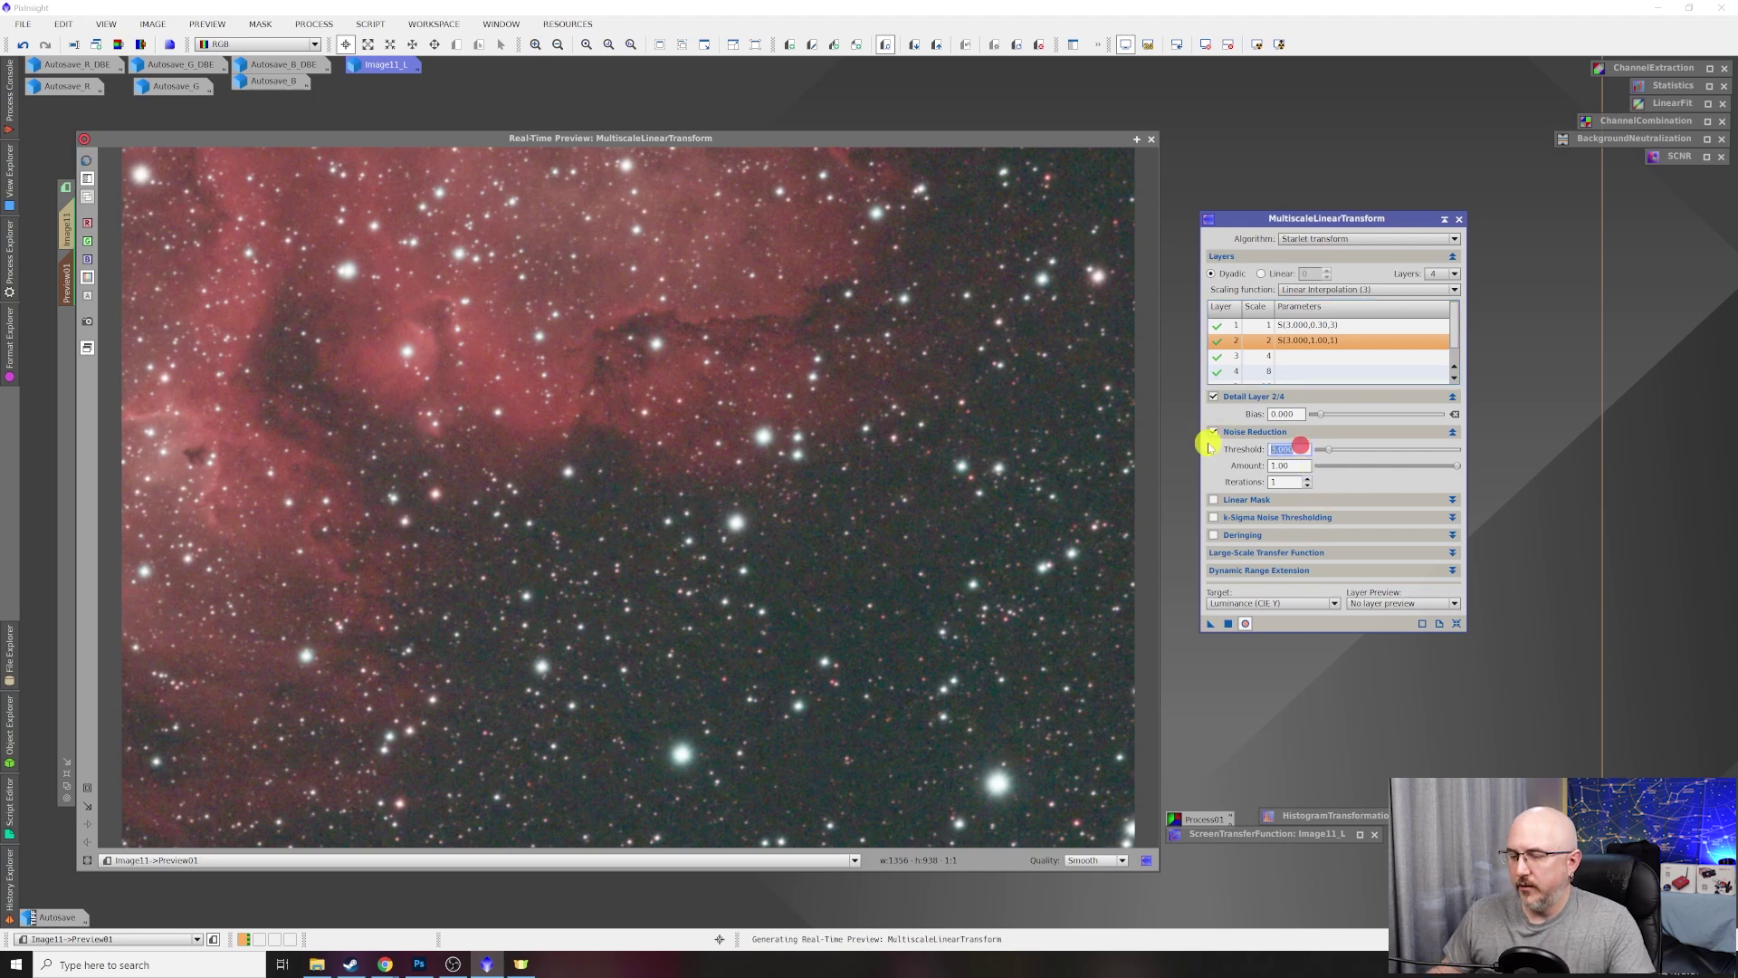
left_click(1297, 465)
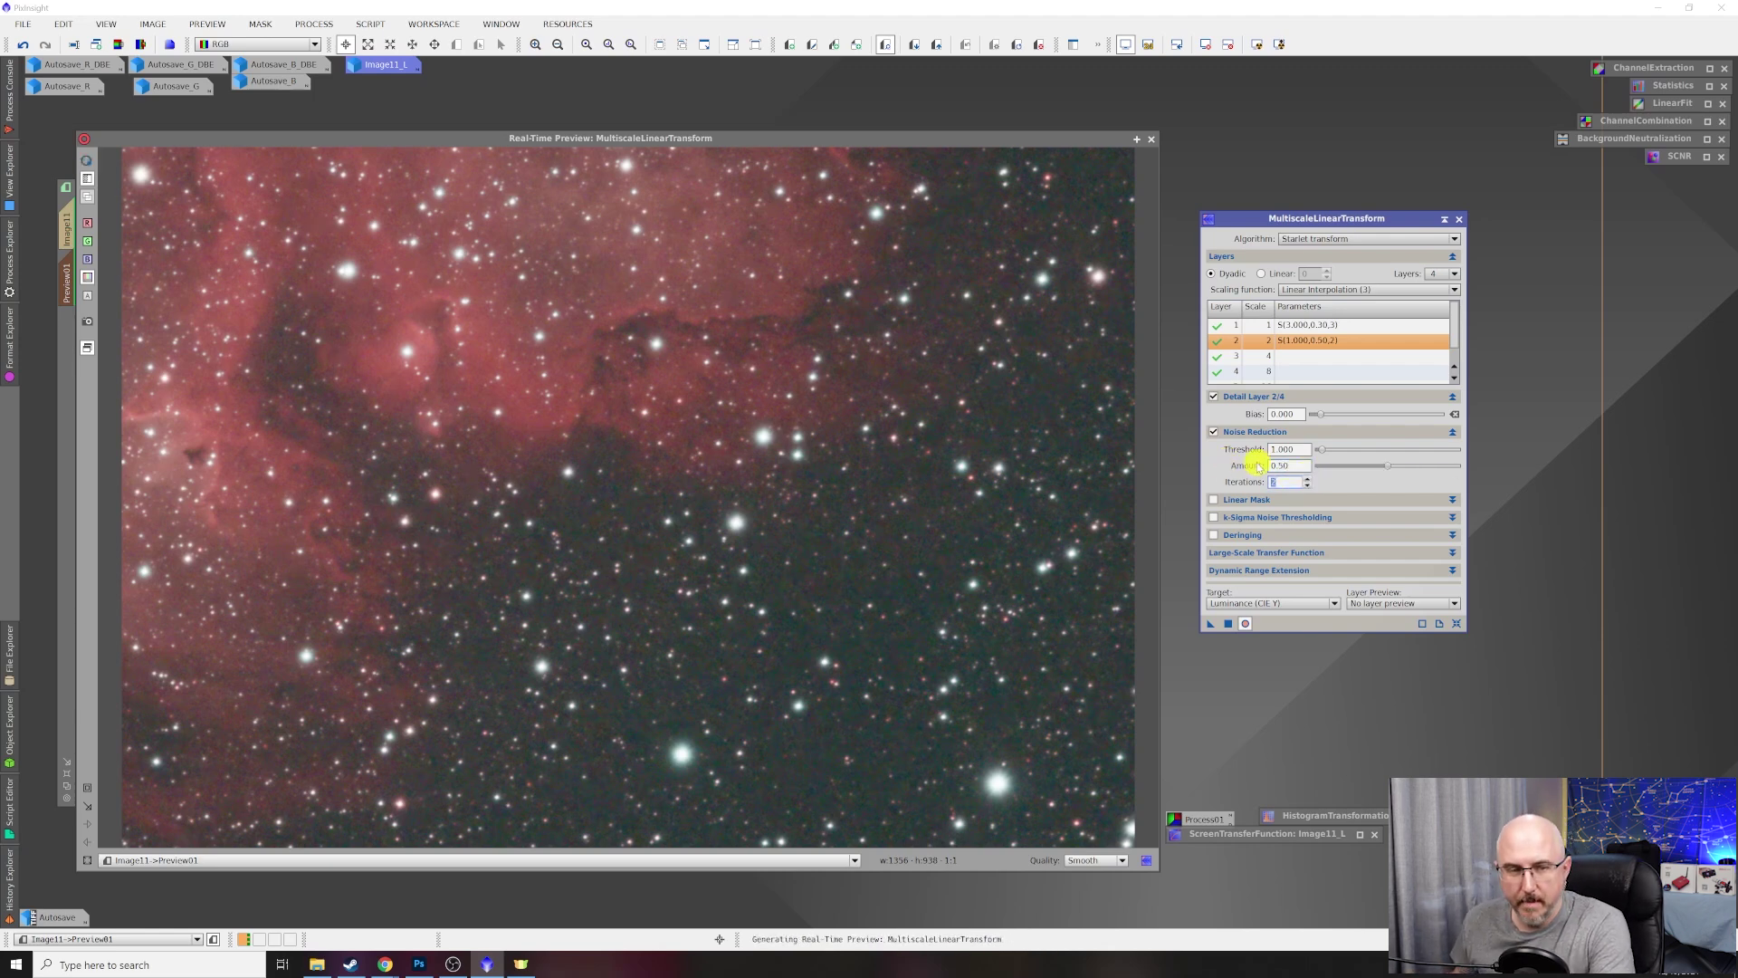
Enable noise reduction for layer 3 with threshold 0.500, amount 0.50 and 1 iteration.
left_click(1259, 357)
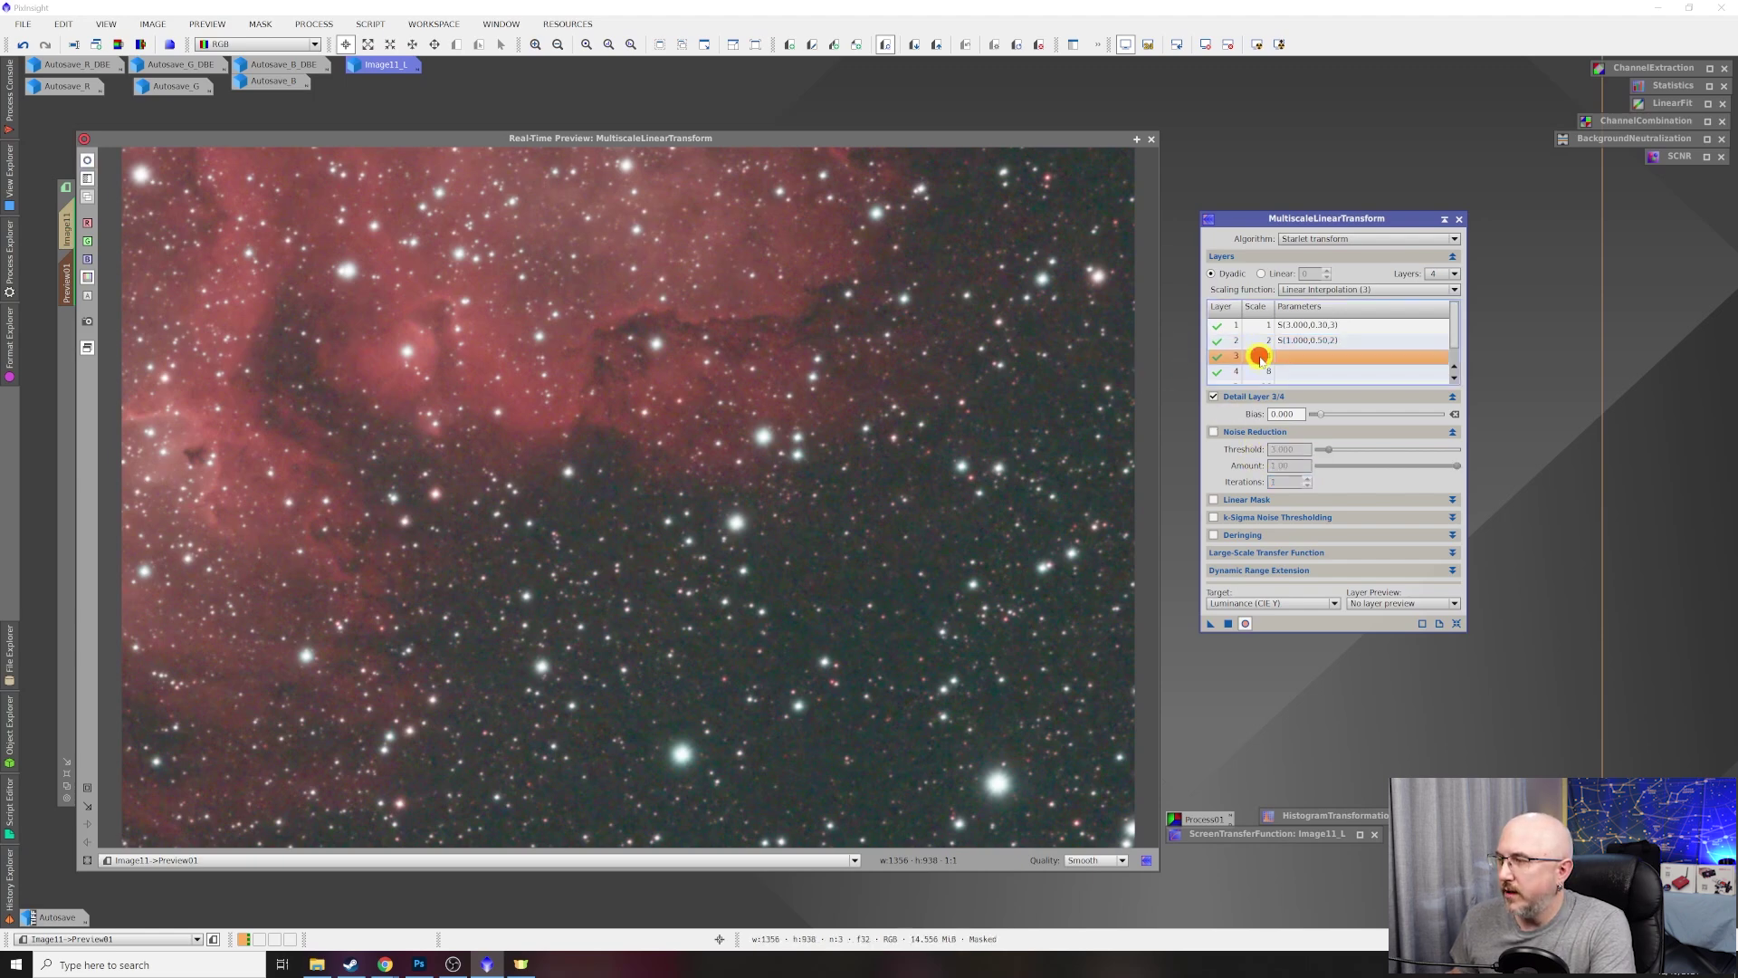
left_click(1212, 432)
left_click_drag(1297, 448, 1254, 448)
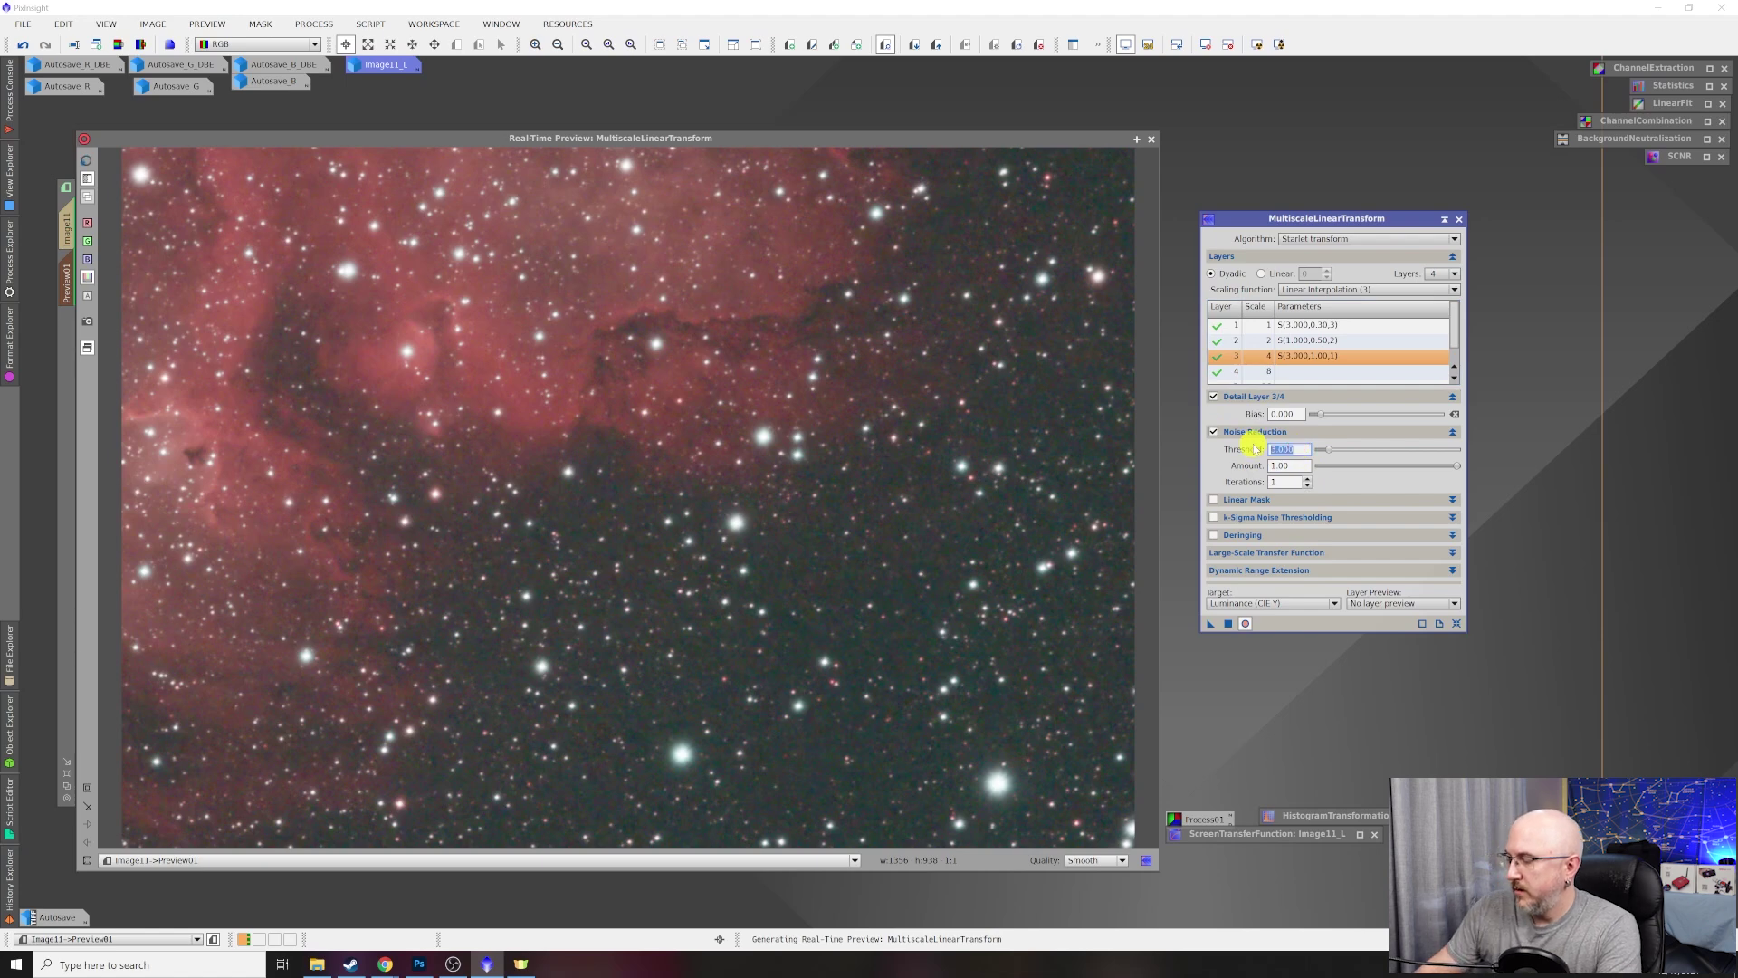
left_click_drag(1298, 465, 1179, 461)
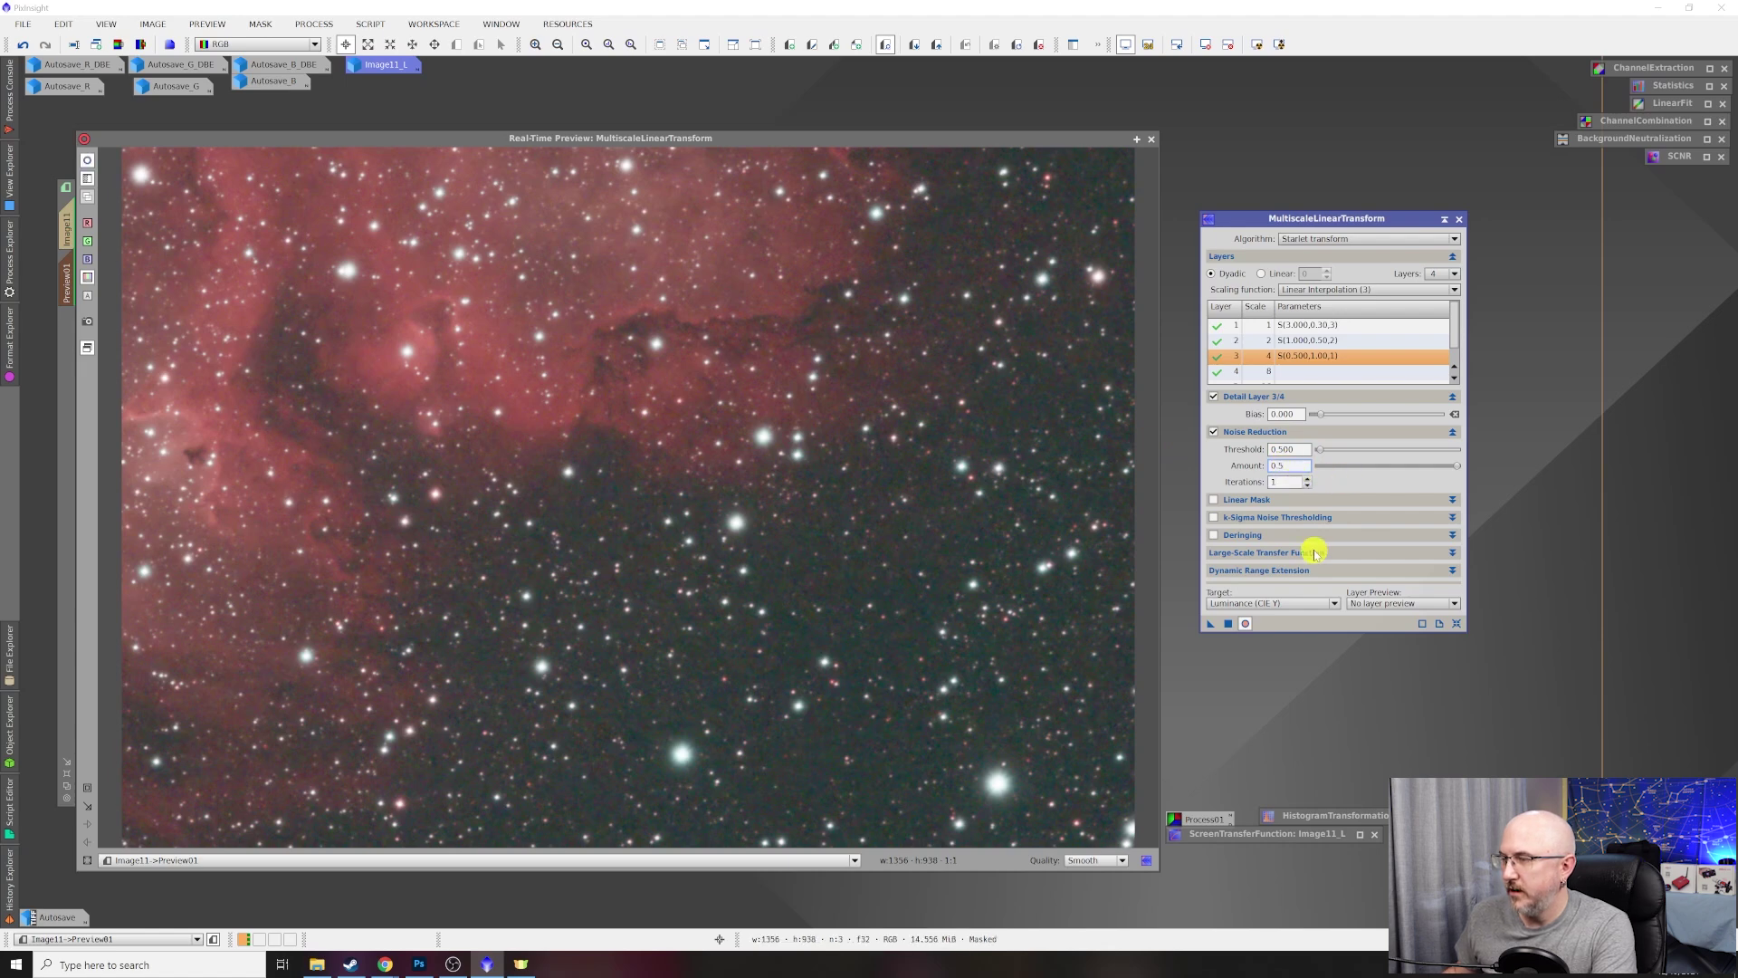
Compare the background noise in the unprocessed Preview01 with the real-time preview of the luminance noise reduction.
left_click(891, 142)
left_click_drag(891, 143, 905, 684)
scroll(710, 453, "up", 6)
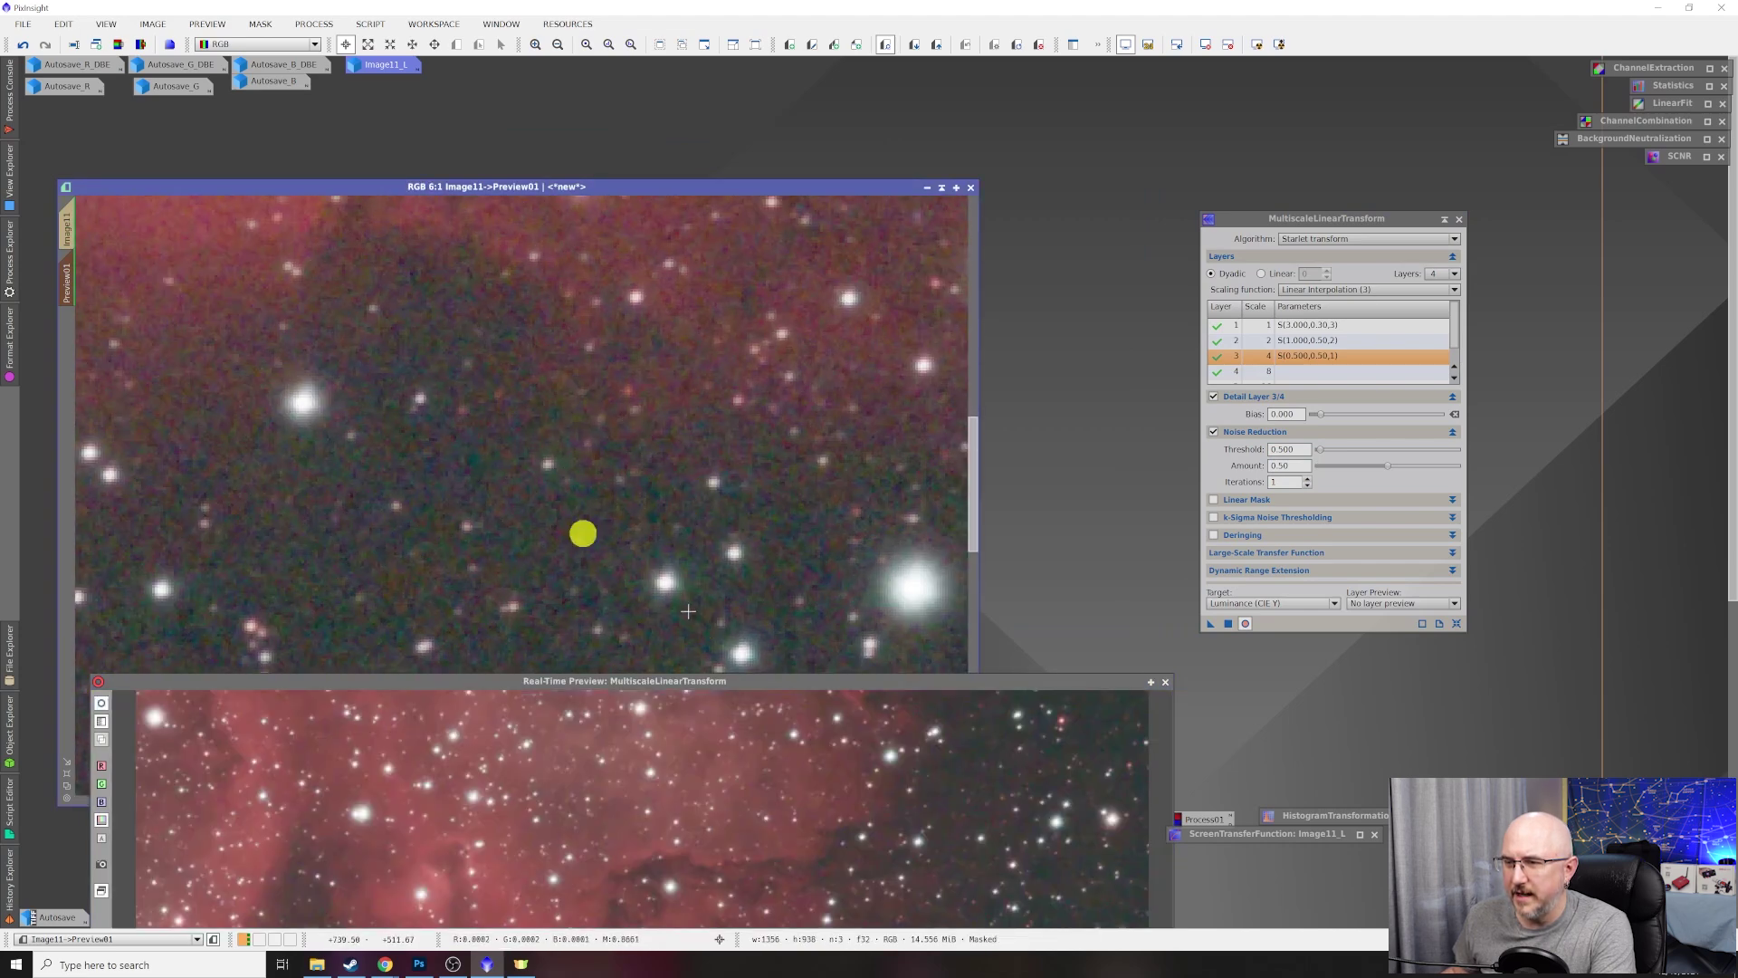
scroll(493, 435, "down", 4)
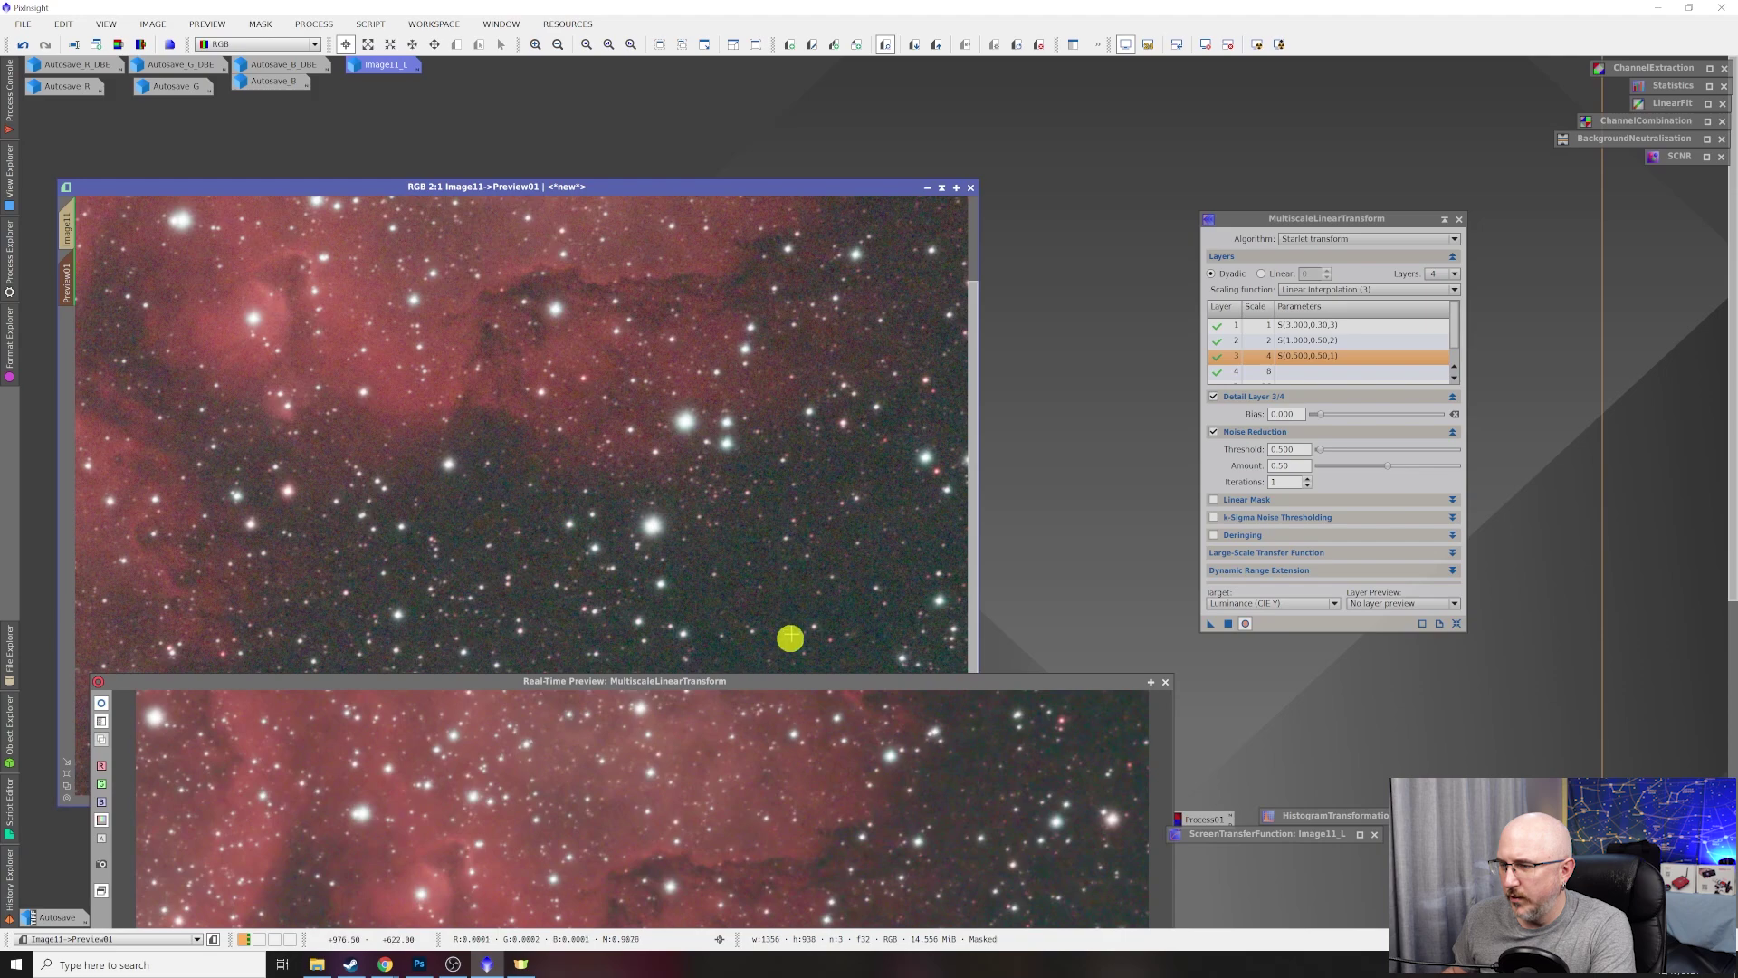
left_click_drag(791, 683, 737, 188)
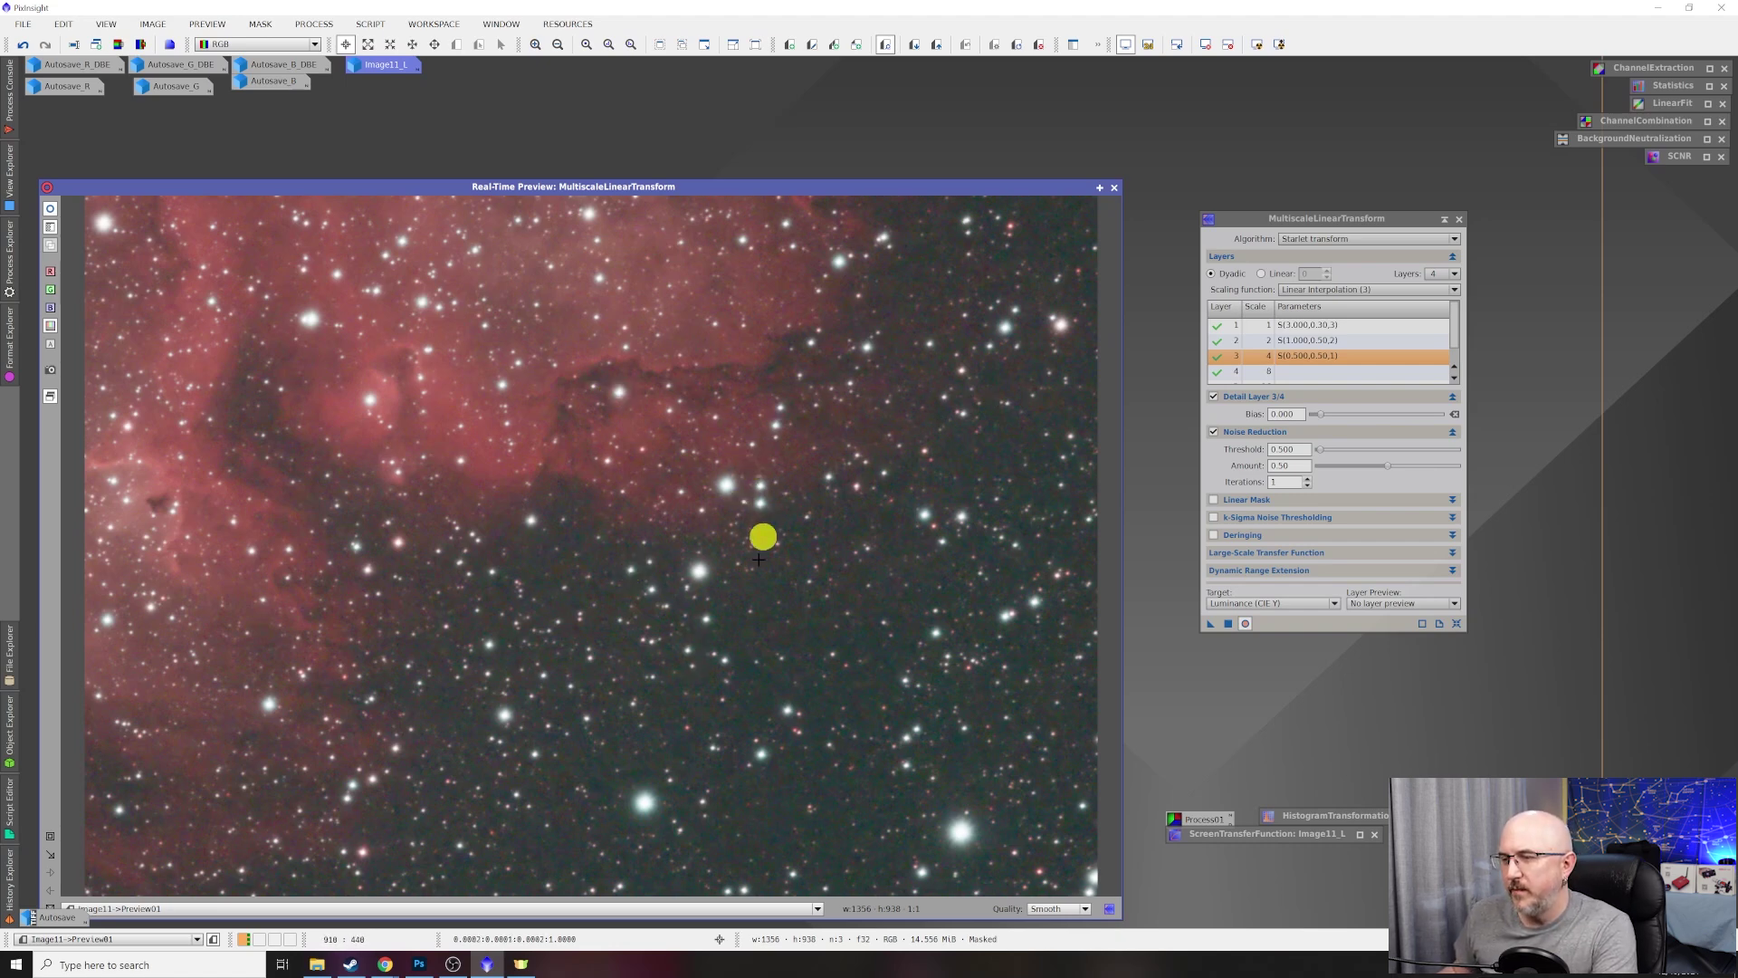
Close the real-time preview, apply the luminance noise reduction to the whole Image11, and check the result in Preview01.
left_click(1115, 188)
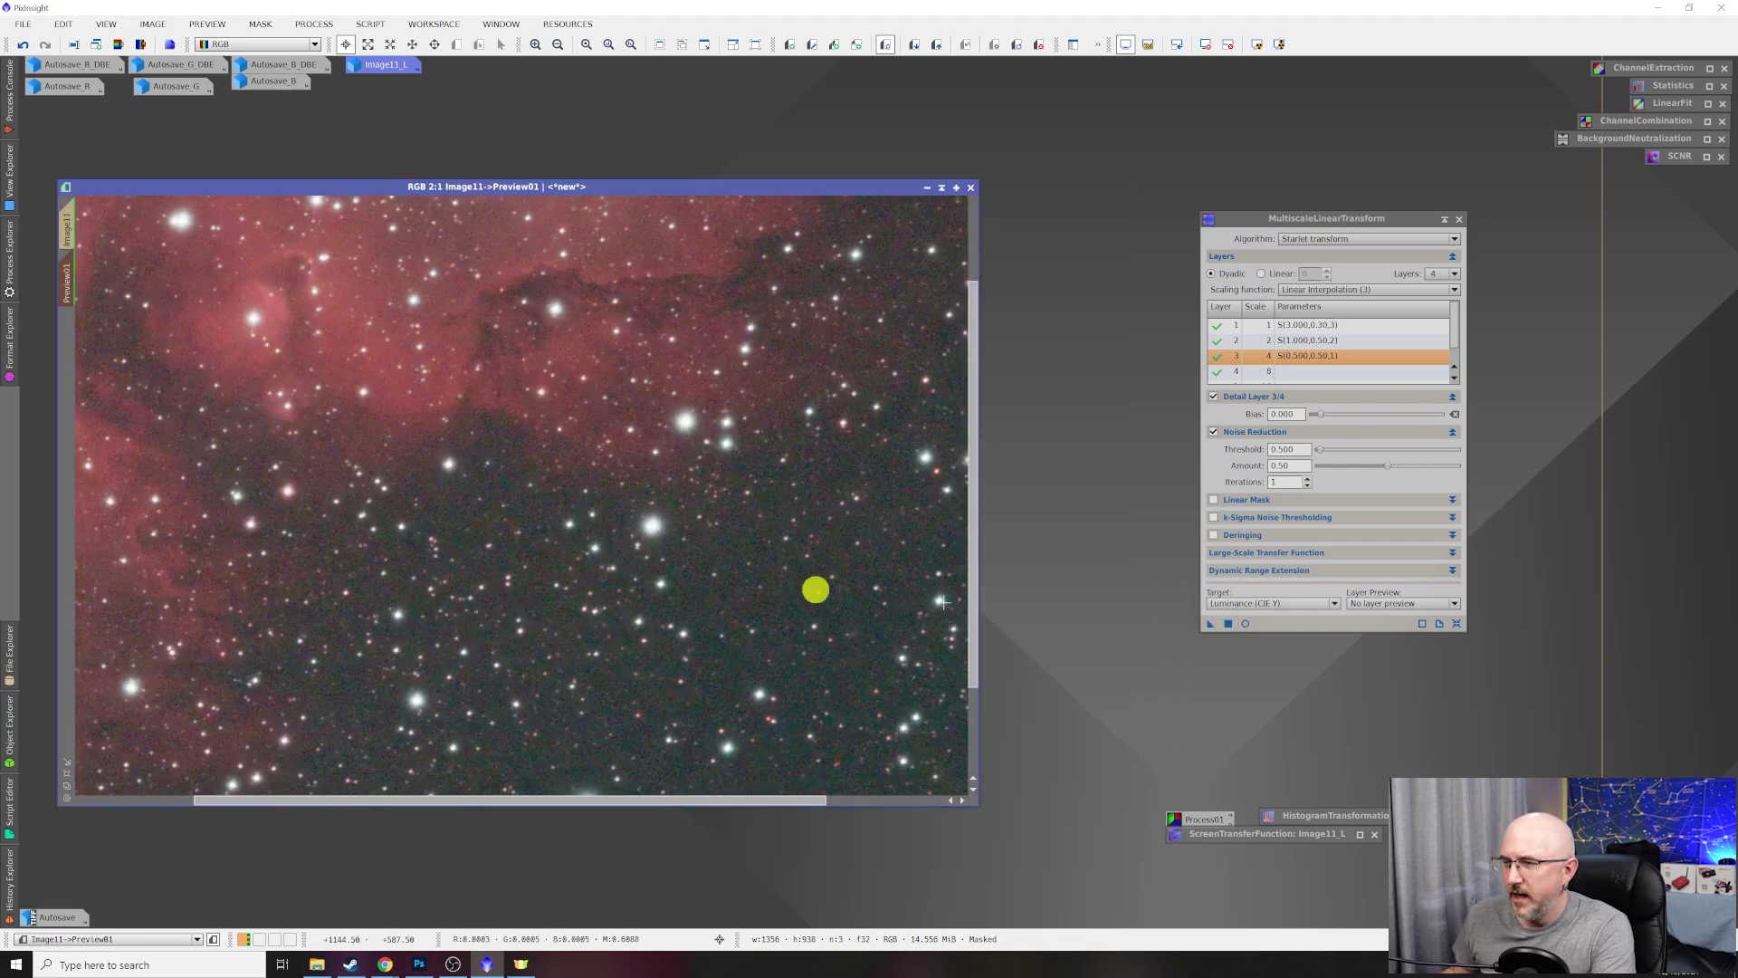
left_click(68, 228)
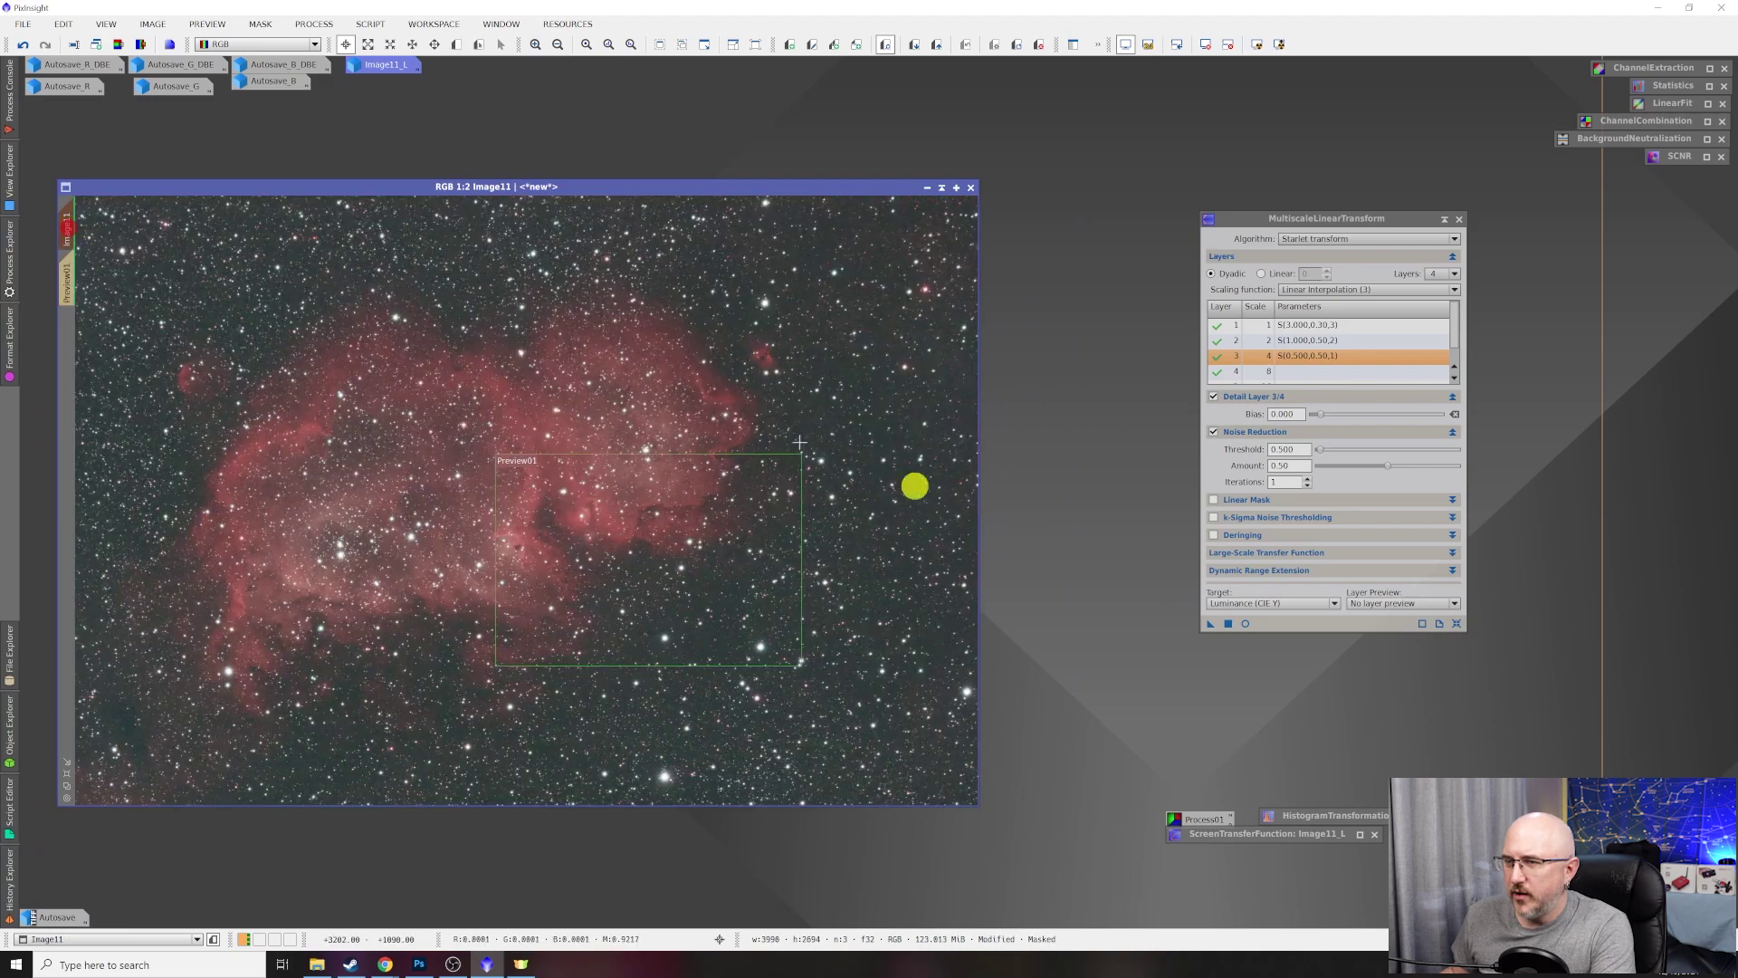
left_click_drag(1209, 624, 574, 337)
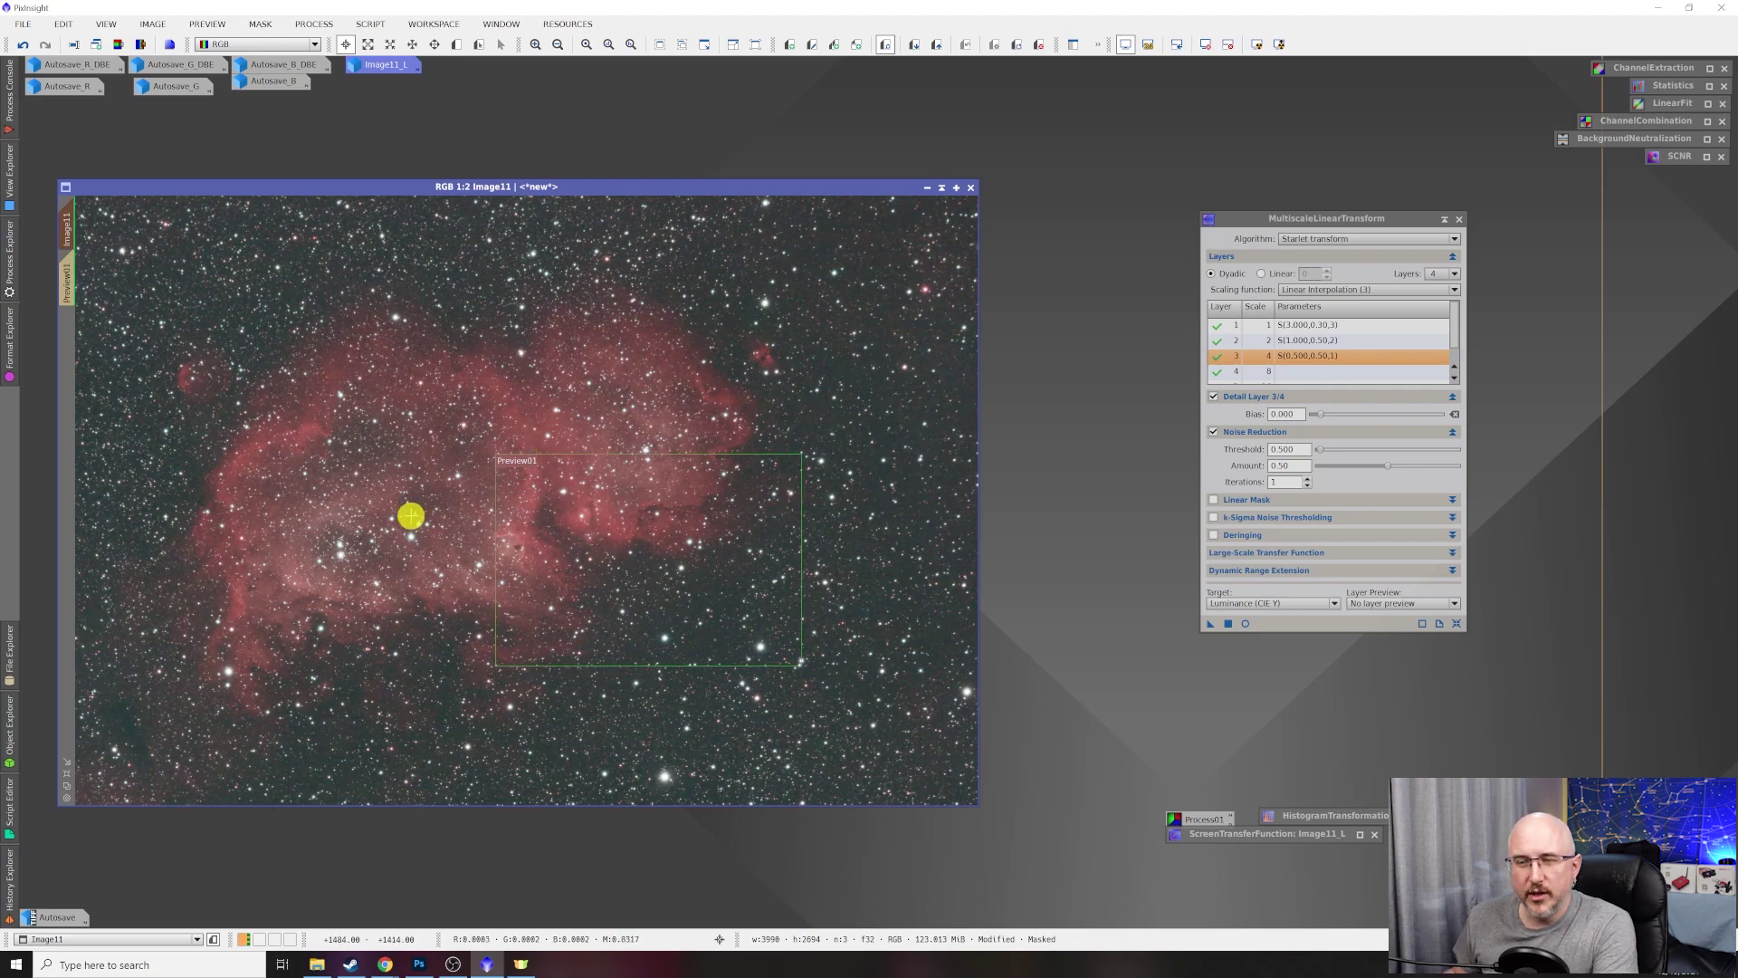
scroll(517, 486, "up", 2)
scroll(517, 486, "down", 2)
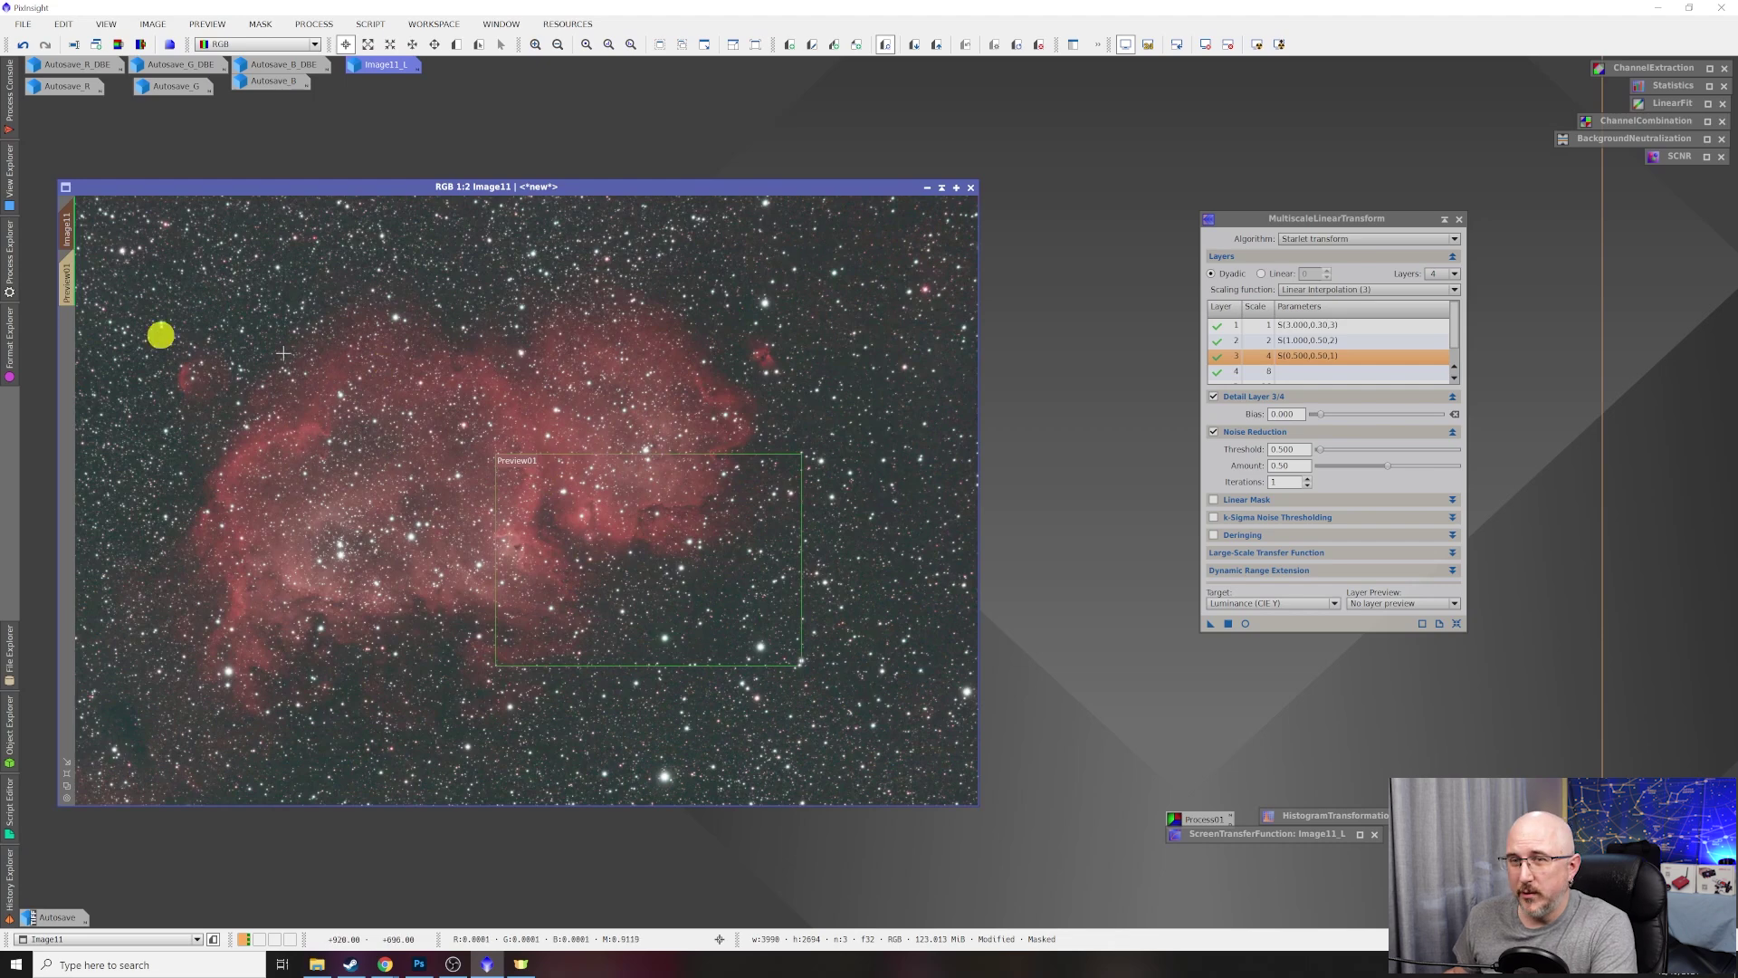
left_click(65, 276)
scroll(674, 486, "down", 1)
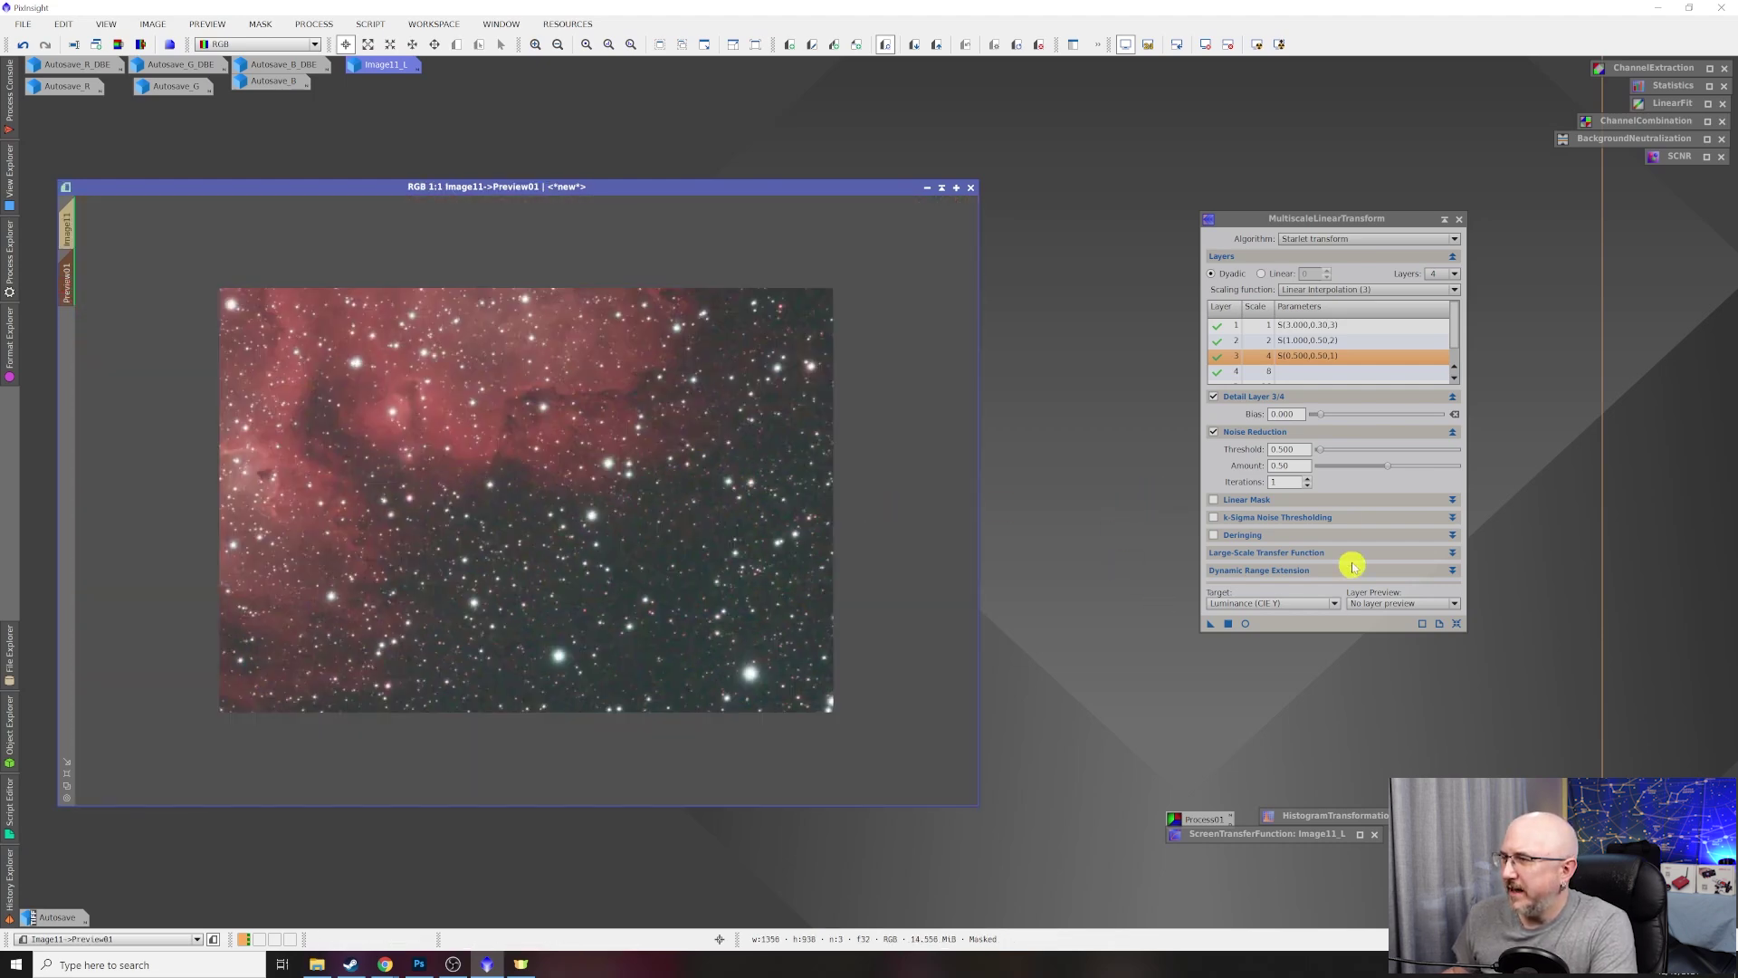
Reset MultiscaleLinearTransform and set its target to Chrominance (restore CIE Y).
left_click(1297, 220)
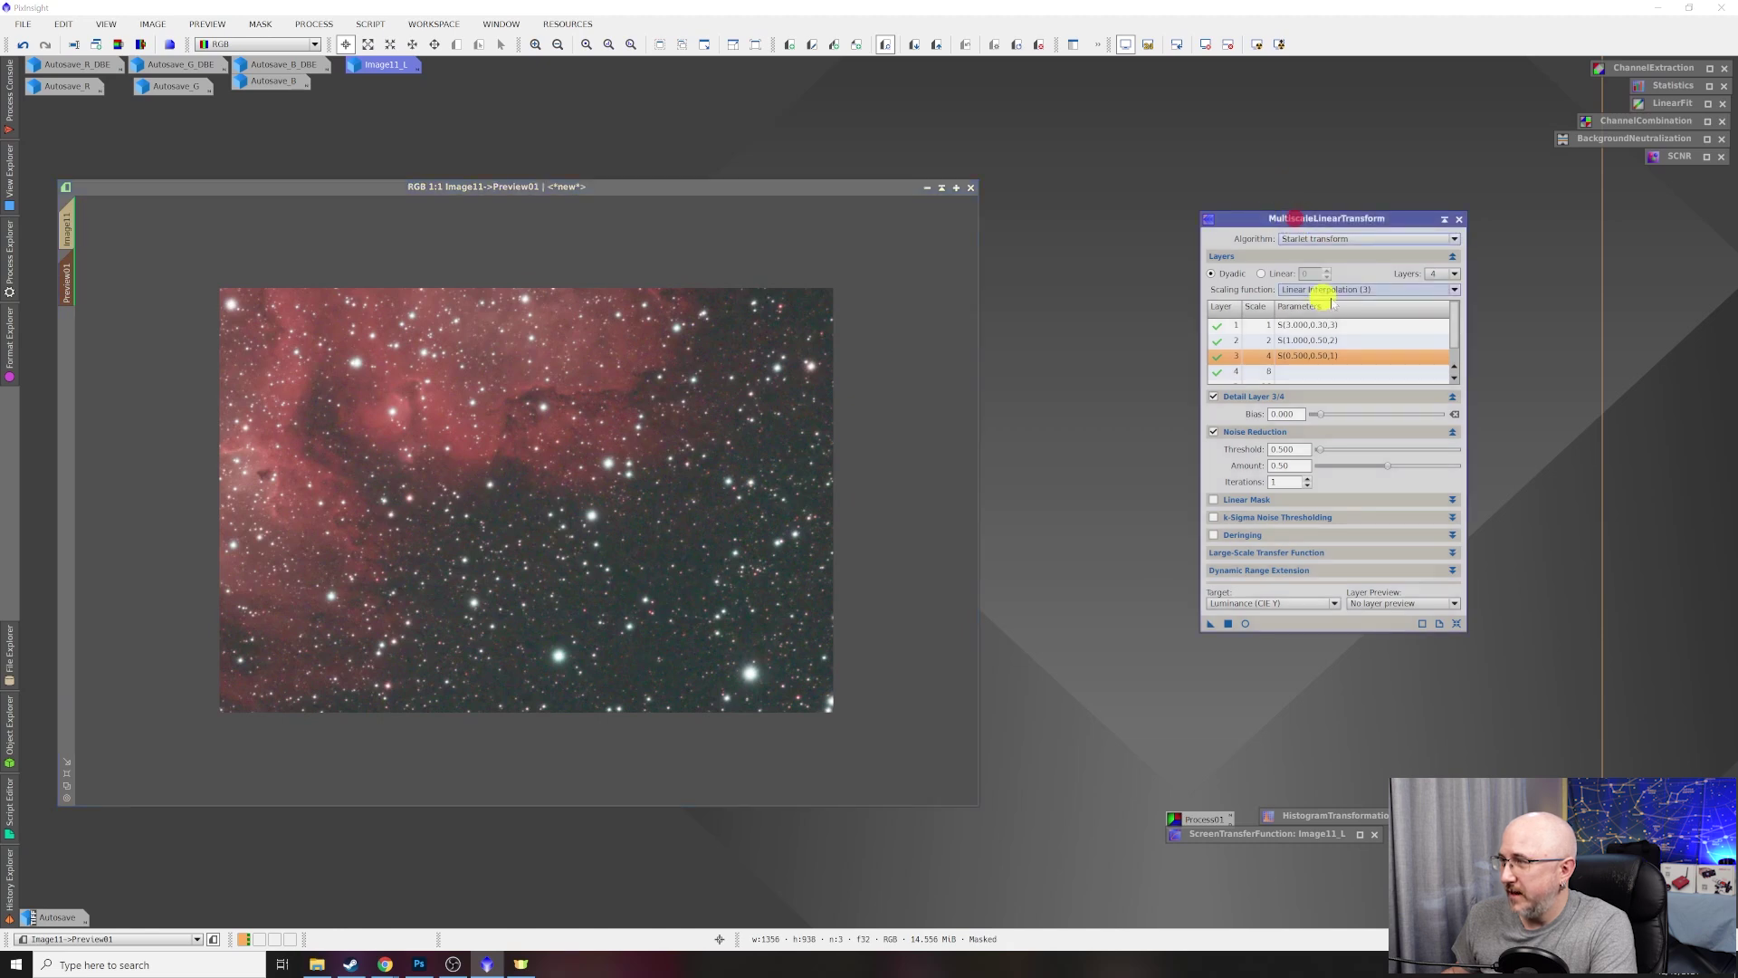
left_click(1462, 625)
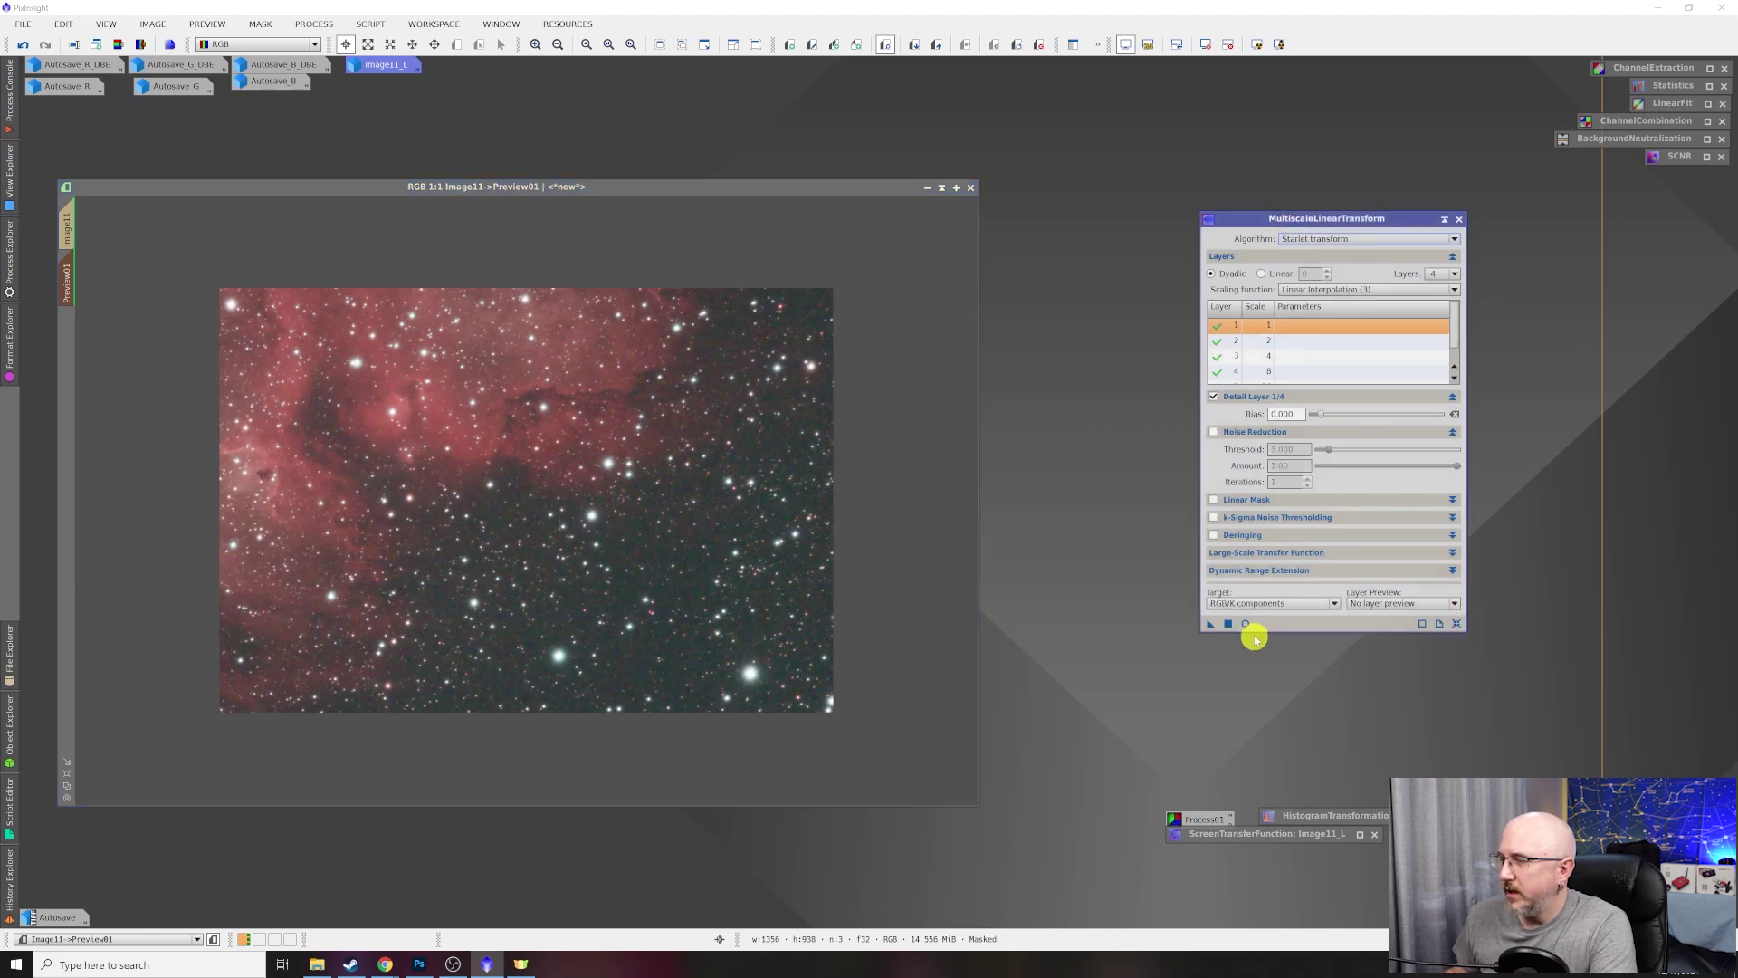
left_click(1262, 602)
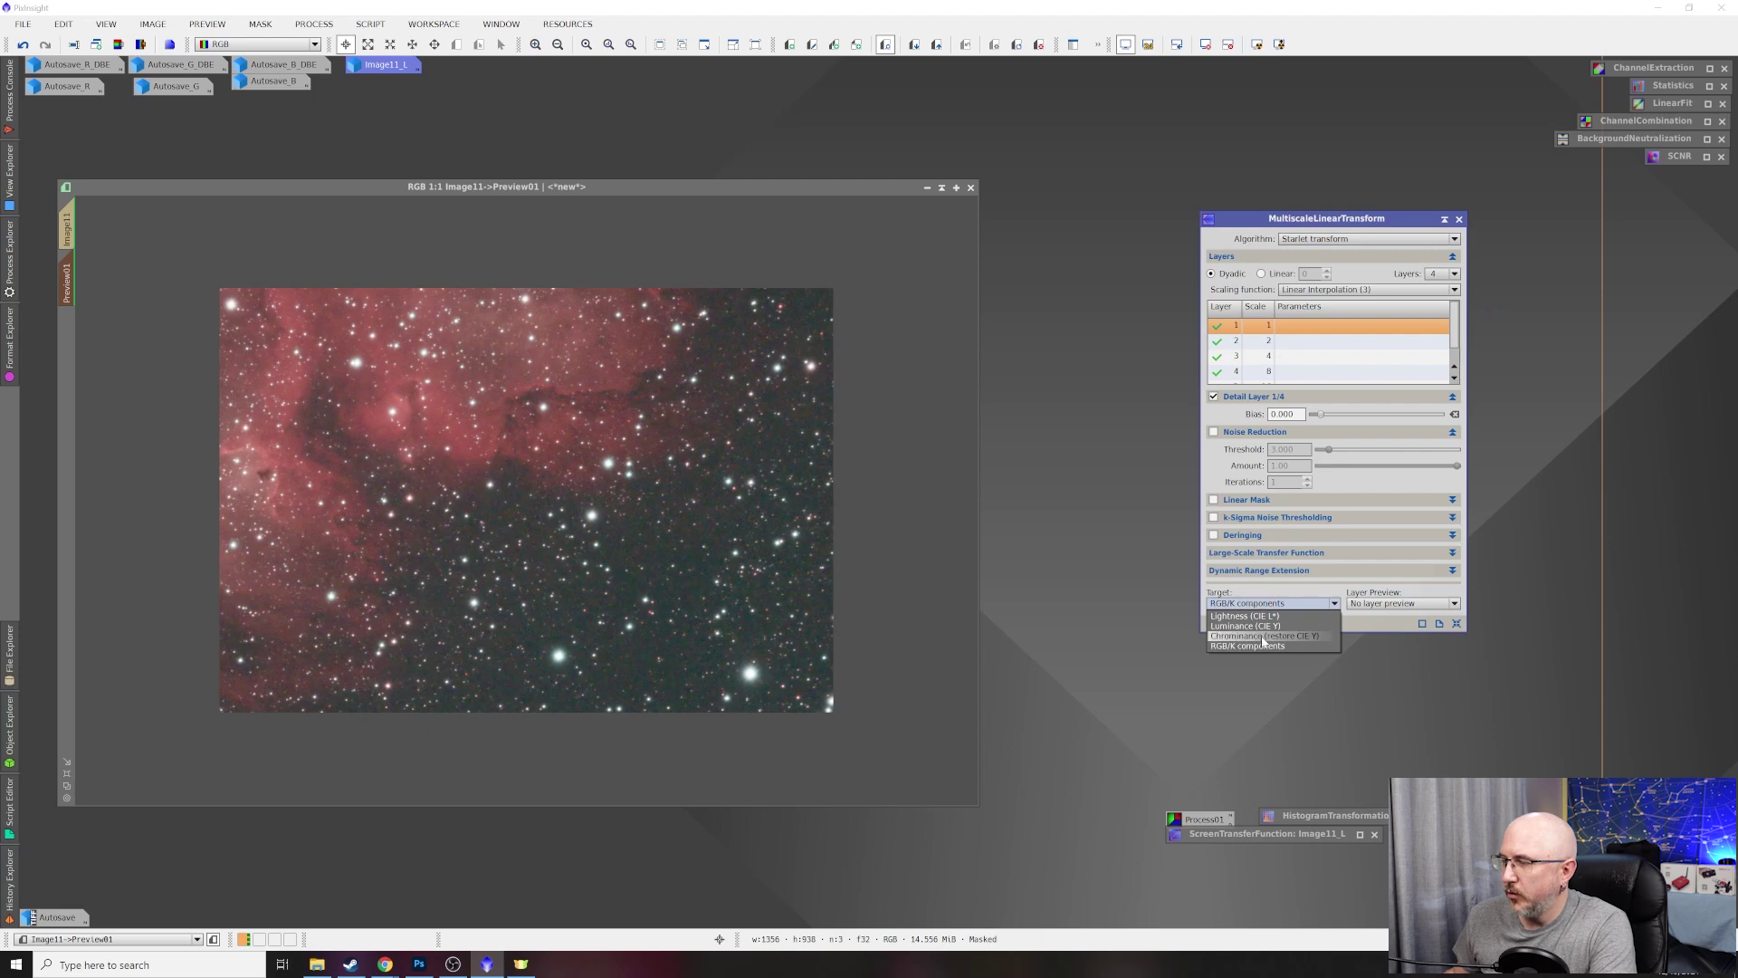
left_click(1265, 635)
Inspect the color noise in Preview01's dark background, set the number of layers to 7 and start the real-time preview.
scroll(609, 552, "down", 2)
scroll(613, 549, "up", 5)
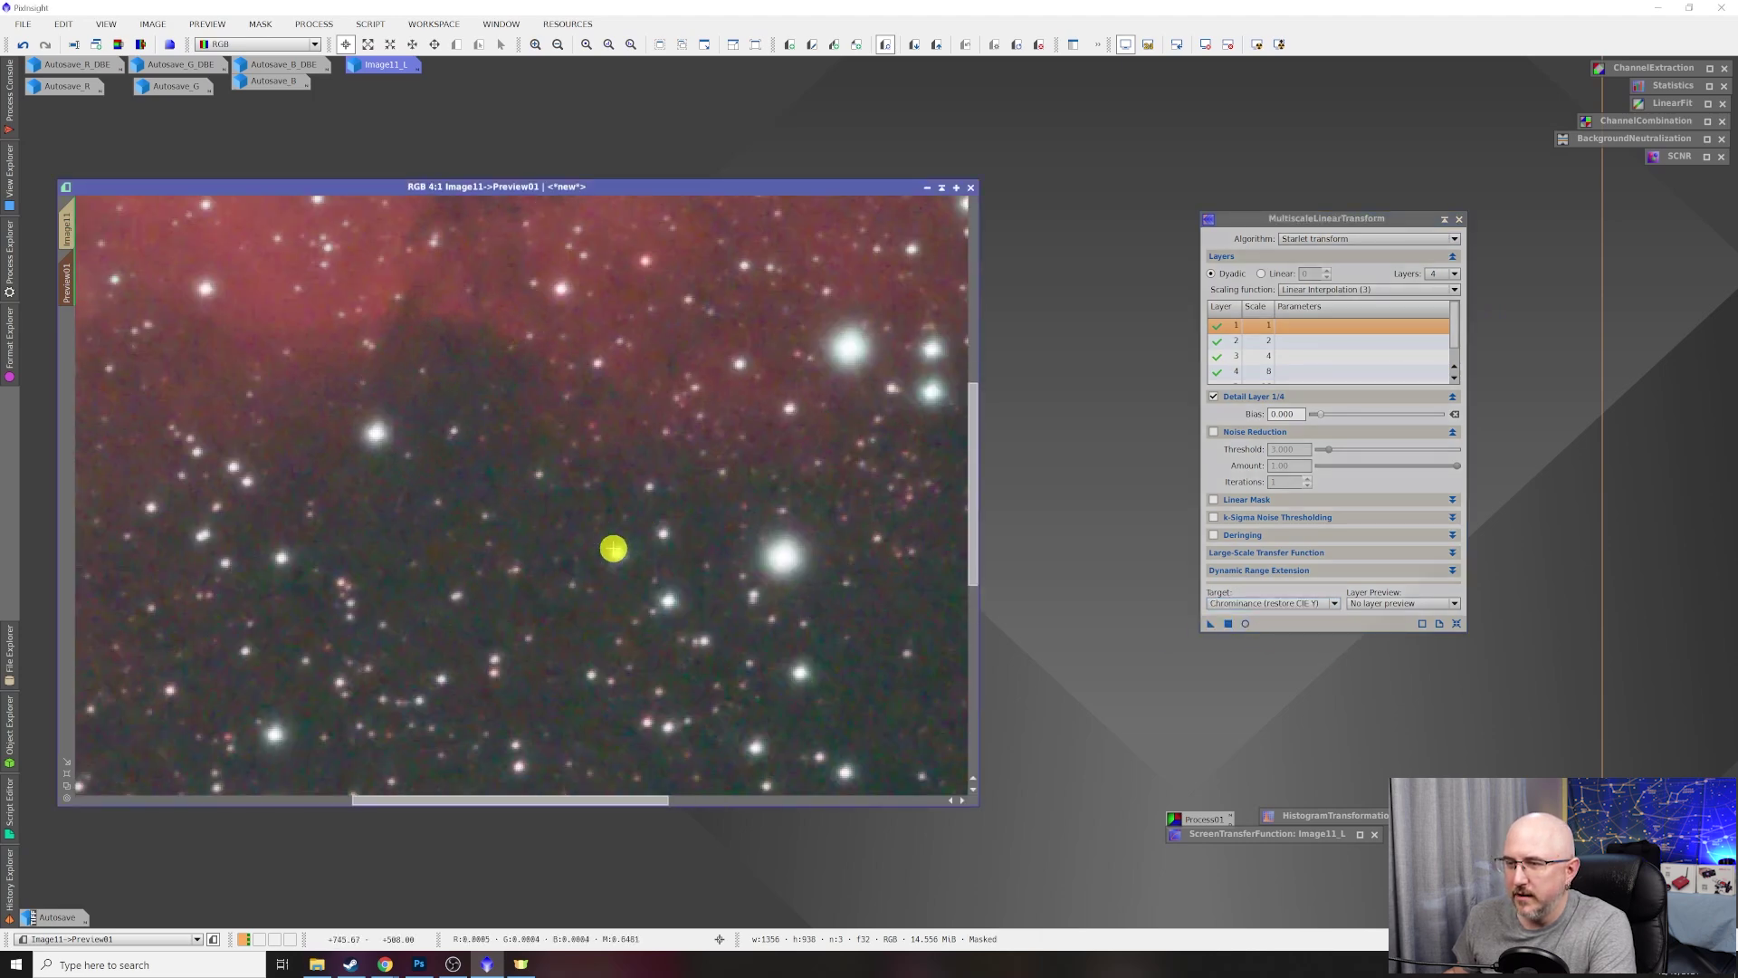
scroll(675, 597, "up", 1)
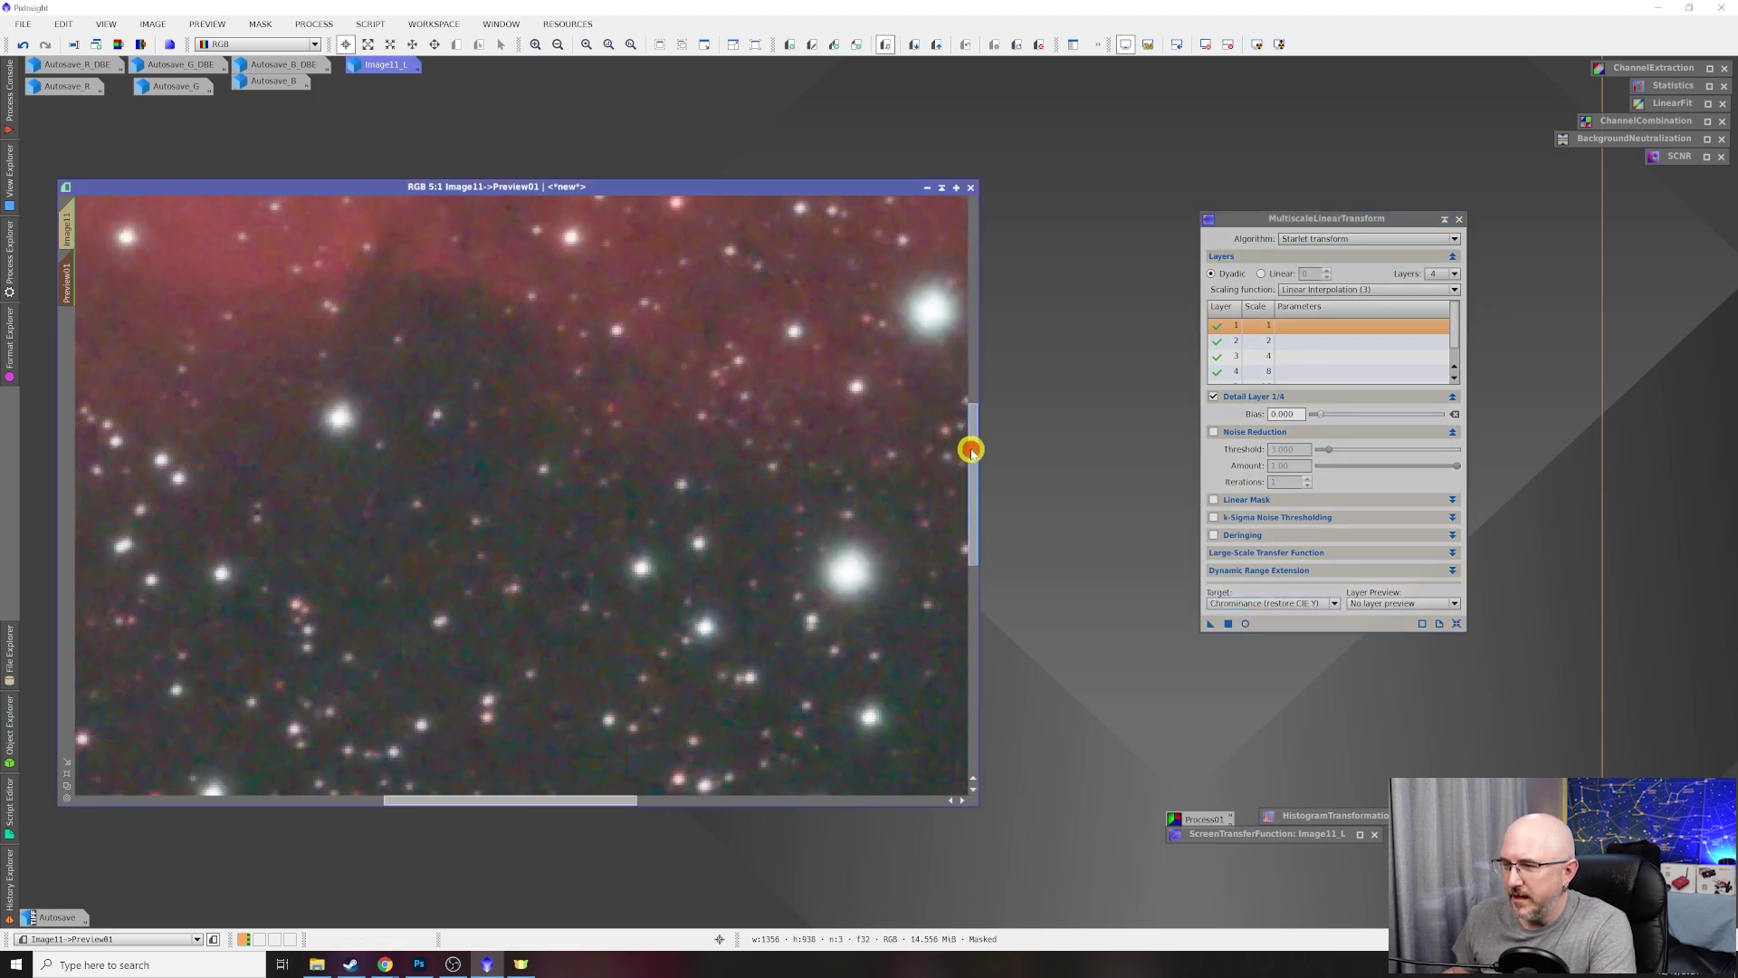
left_click_drag(970, 450, 973, 582)
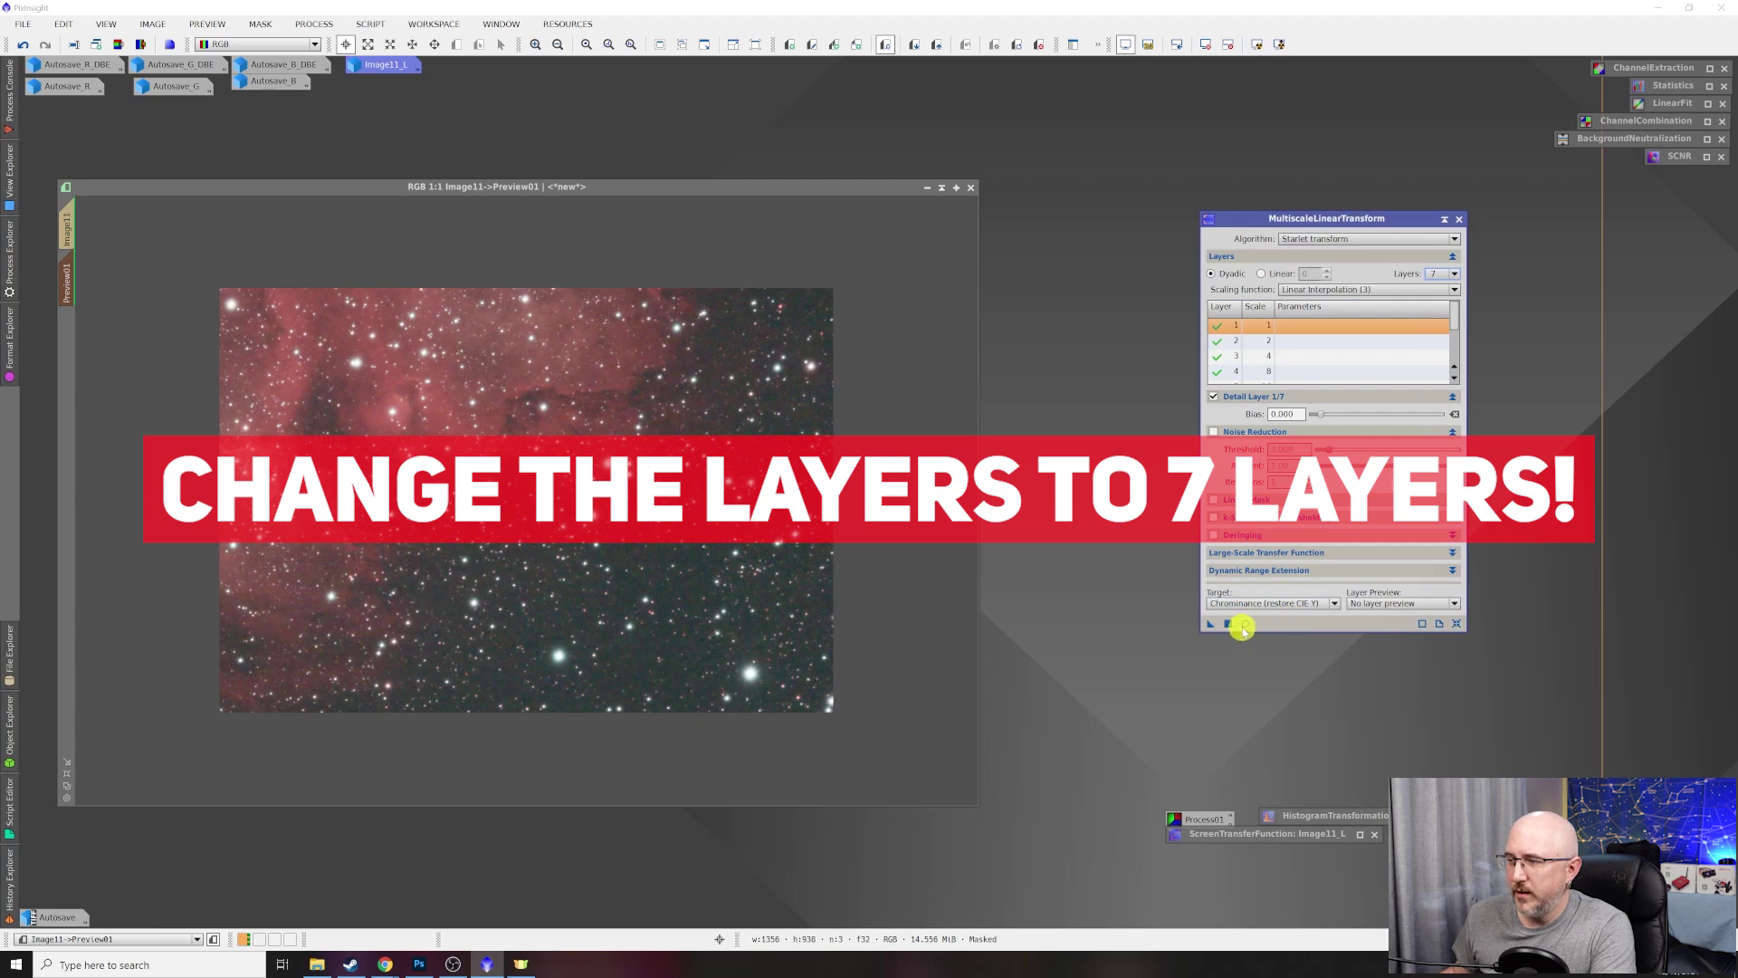
left_click(1246, 623)
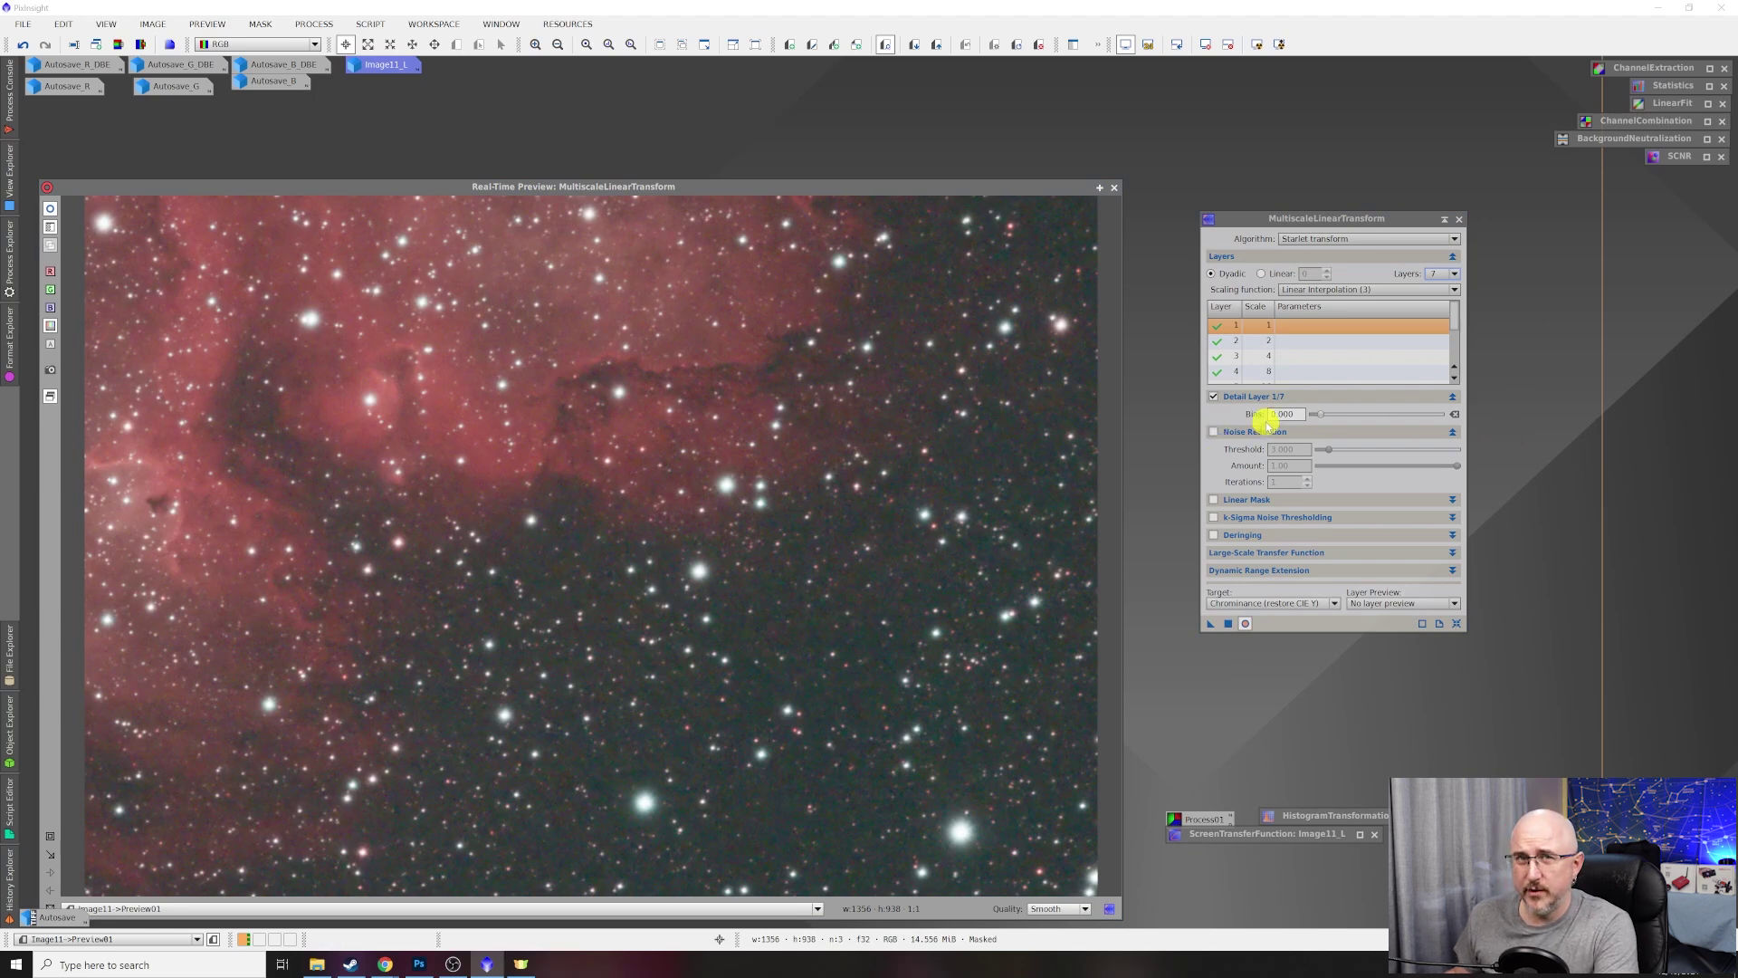
Enable noise reduction at the default threshold of 3.000 for detail layers 1 and 2 in MultiscaleLinearTransform.
left_click(1214, 431)
left_click(1269, 340)
left_click(1214, 432)
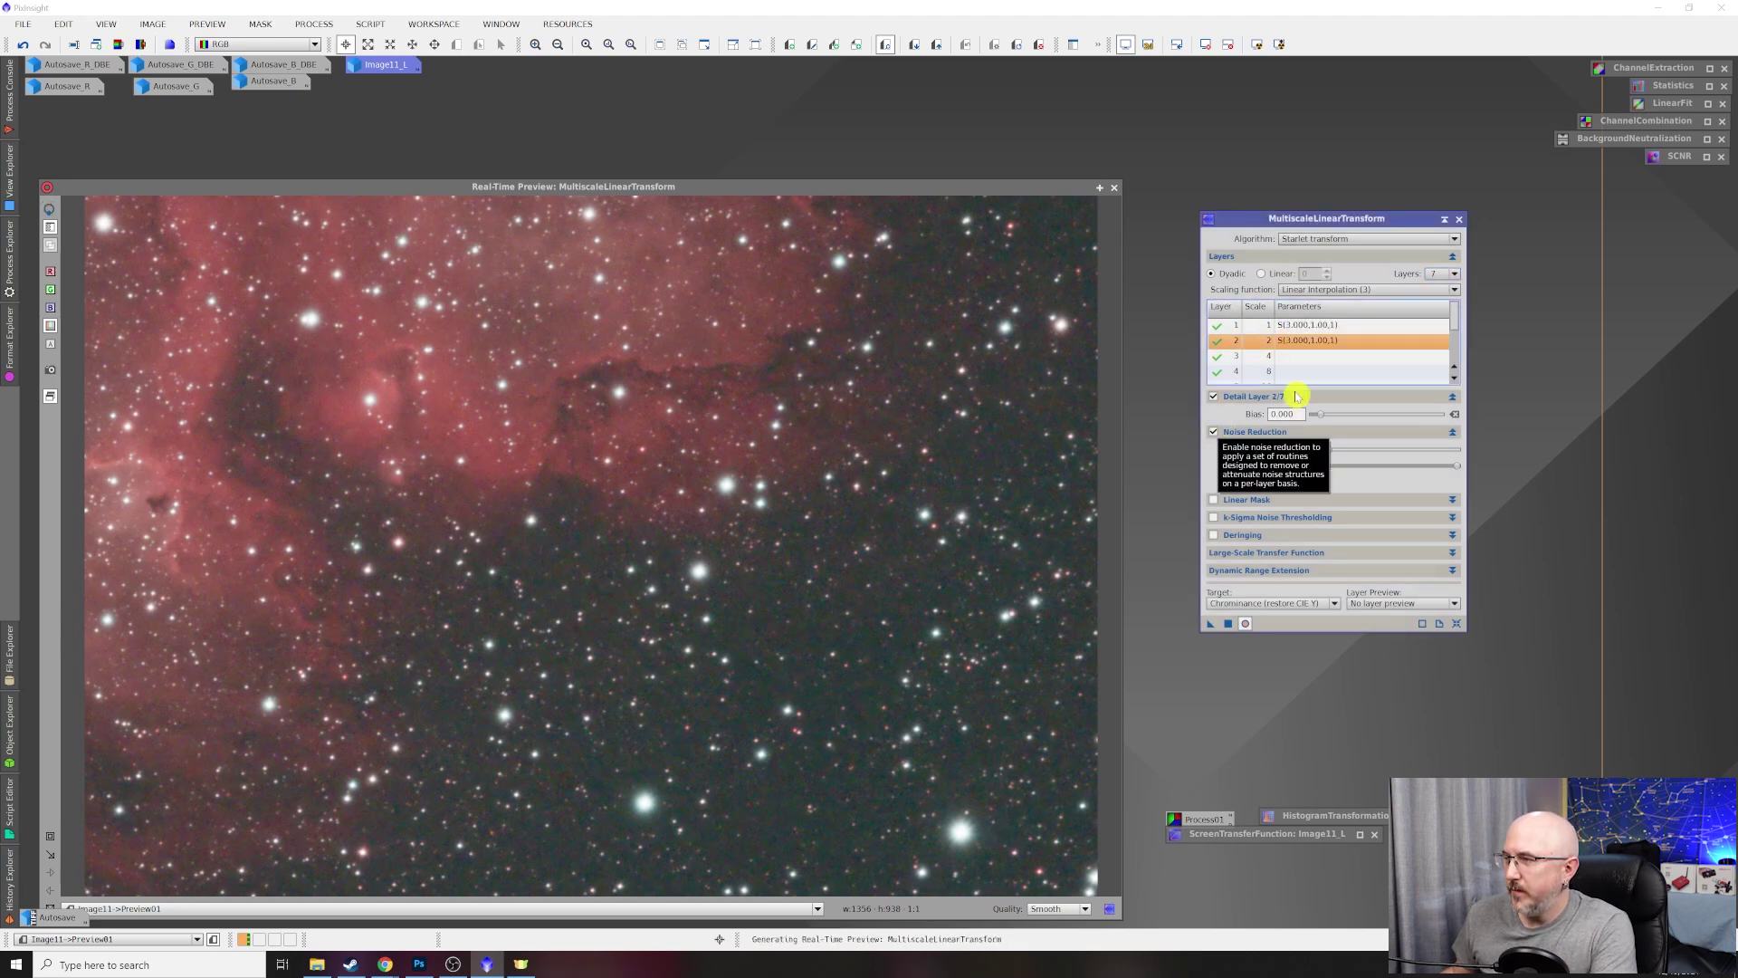
Enable noise reduction for detail layer 3 with a threshold of 2 and for layer 4 with a threshold of 1.
left_click(1294, 361)
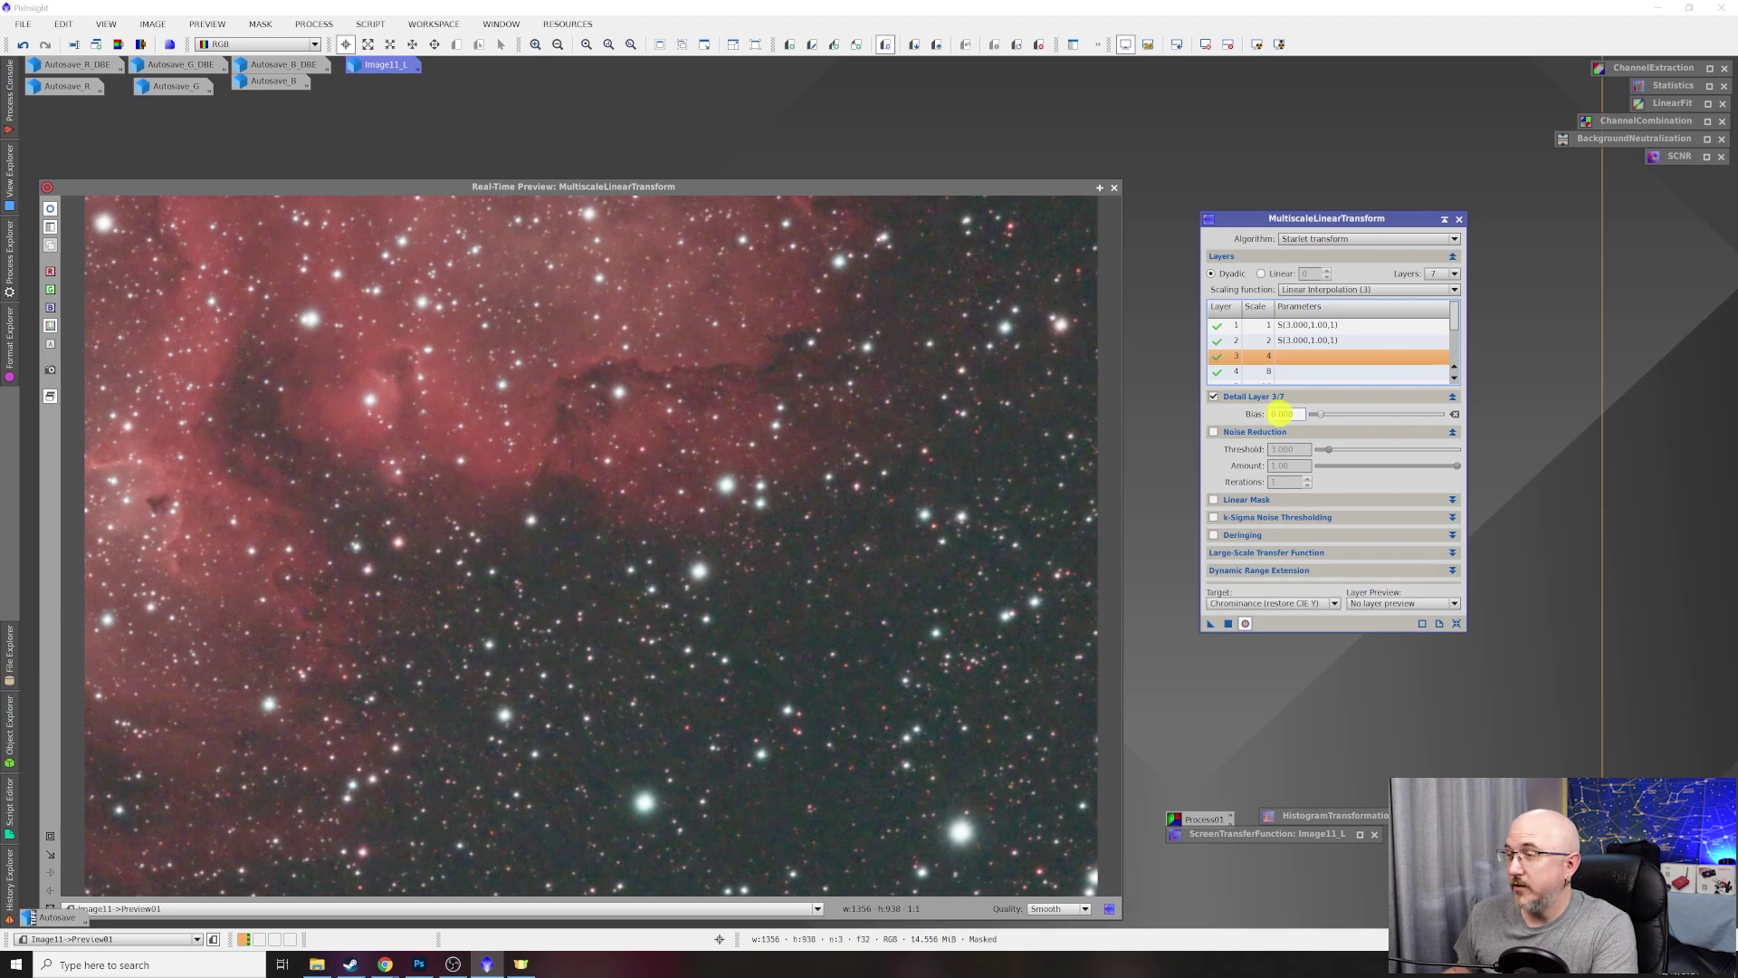
left_click(1211, 431)
double_click(1296, 450)
type("2")
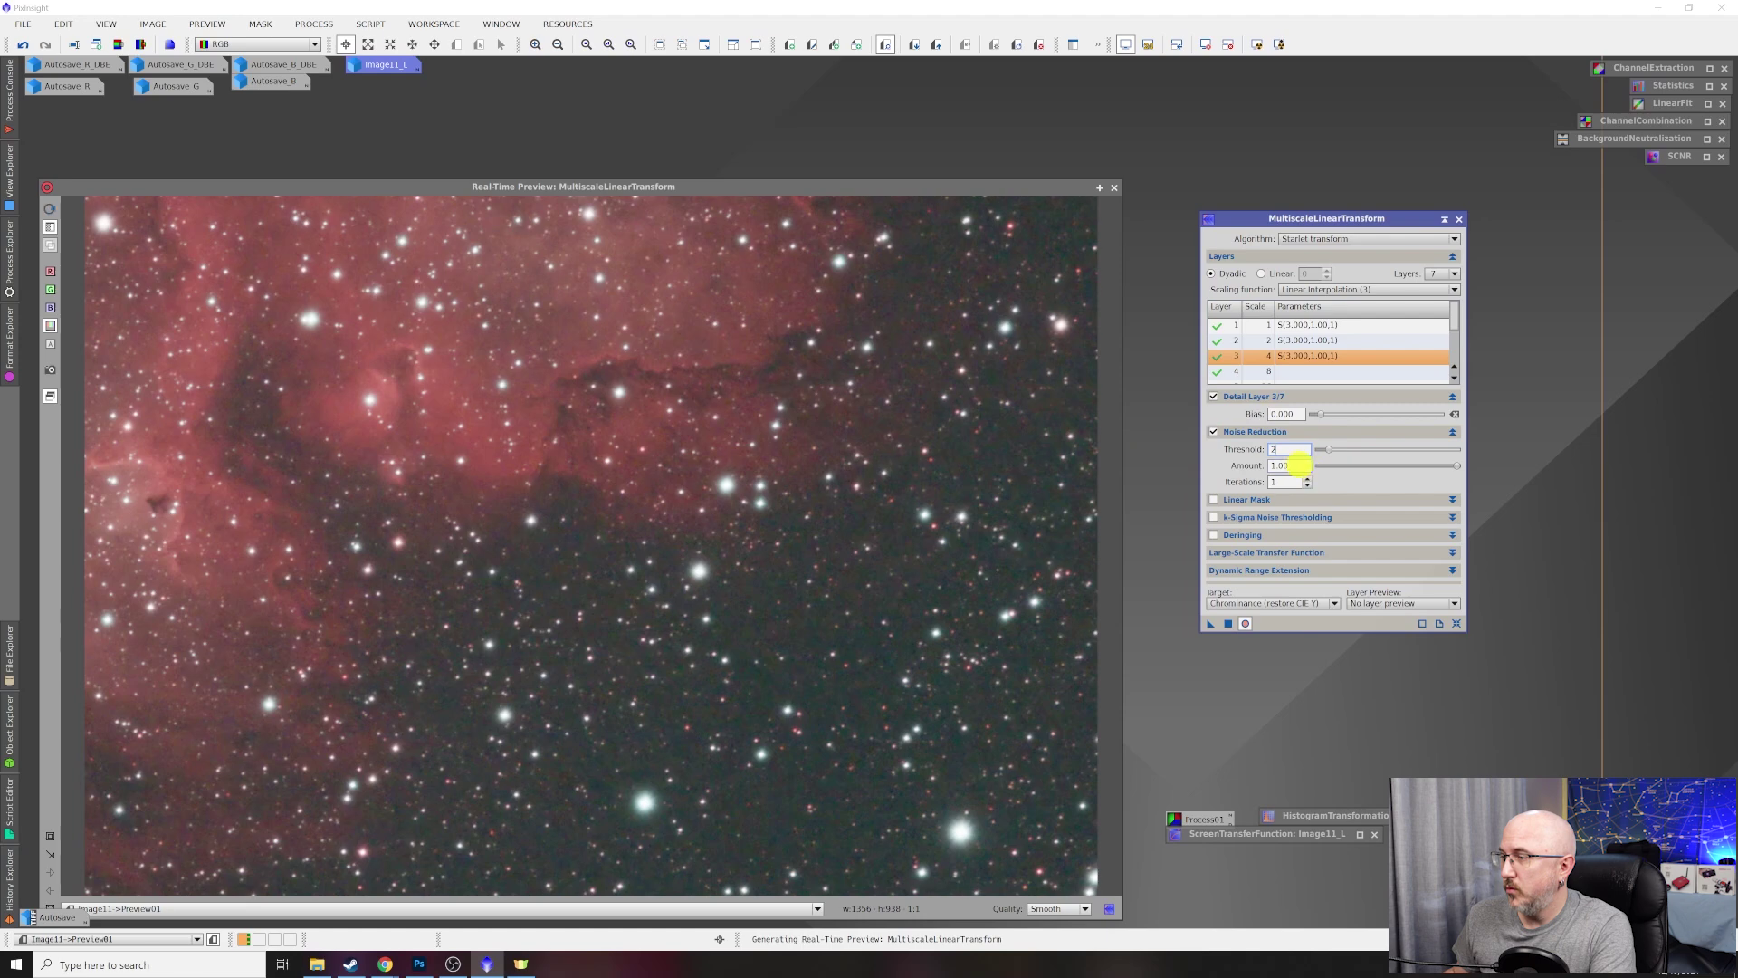
left_click(1303, 371)
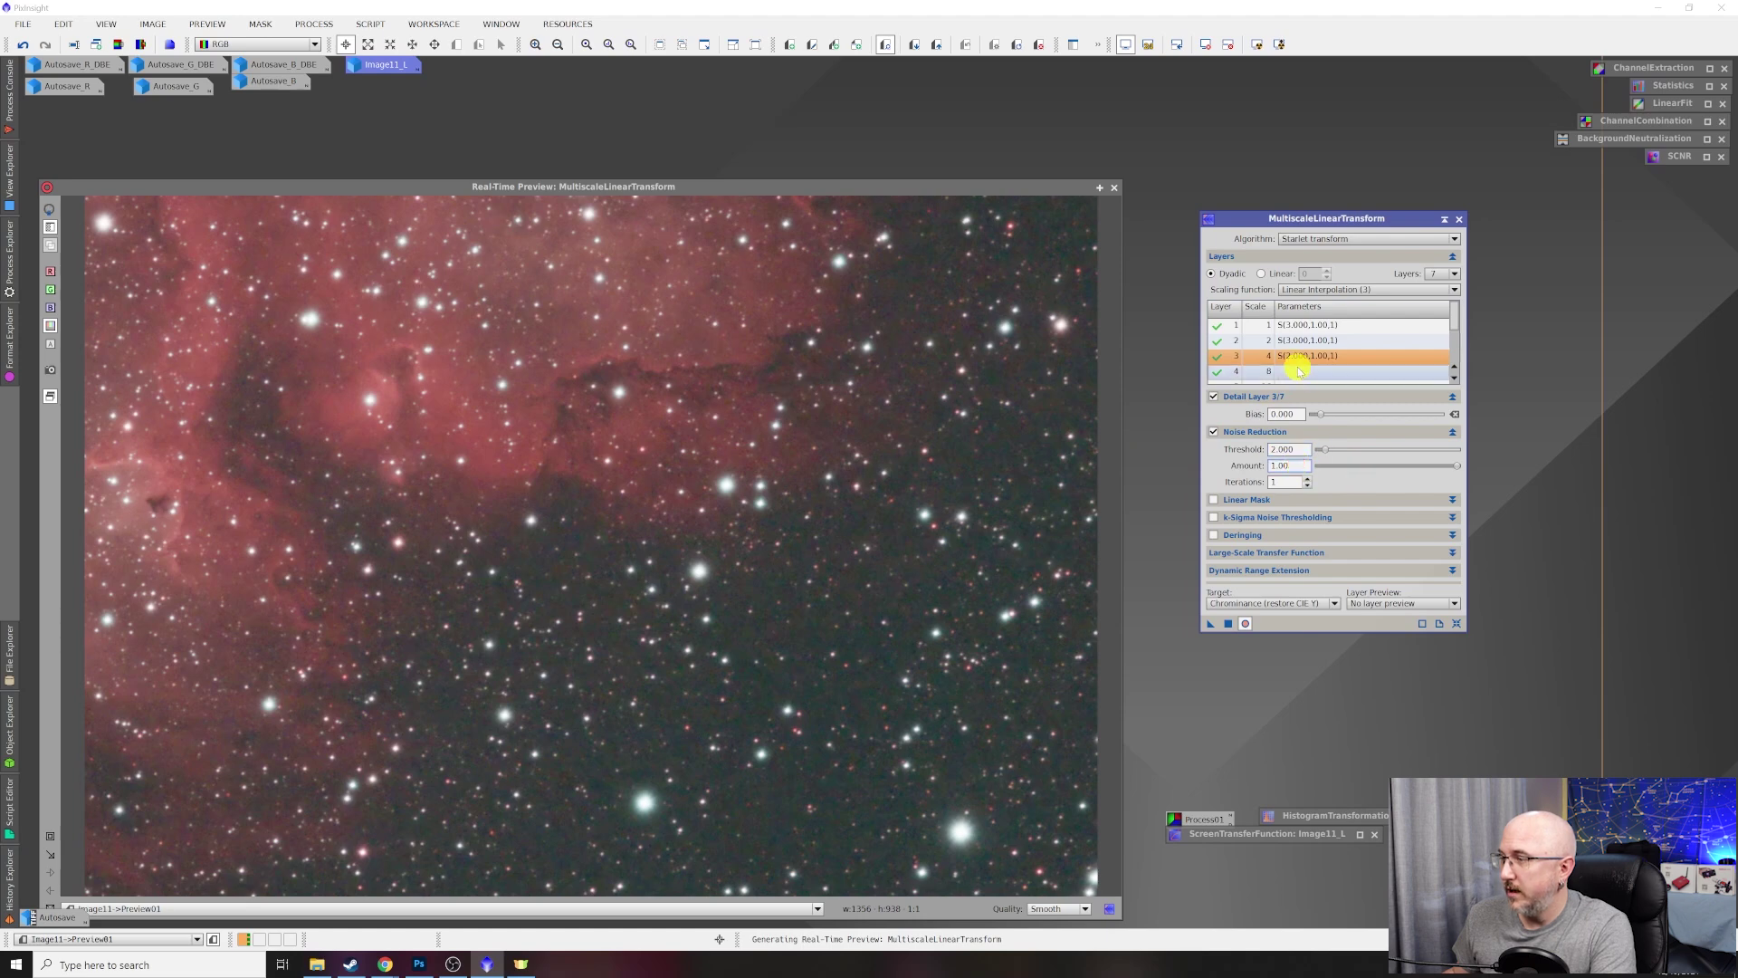
left_click(1211, 431)
double_click(1297, 449)
type("1")
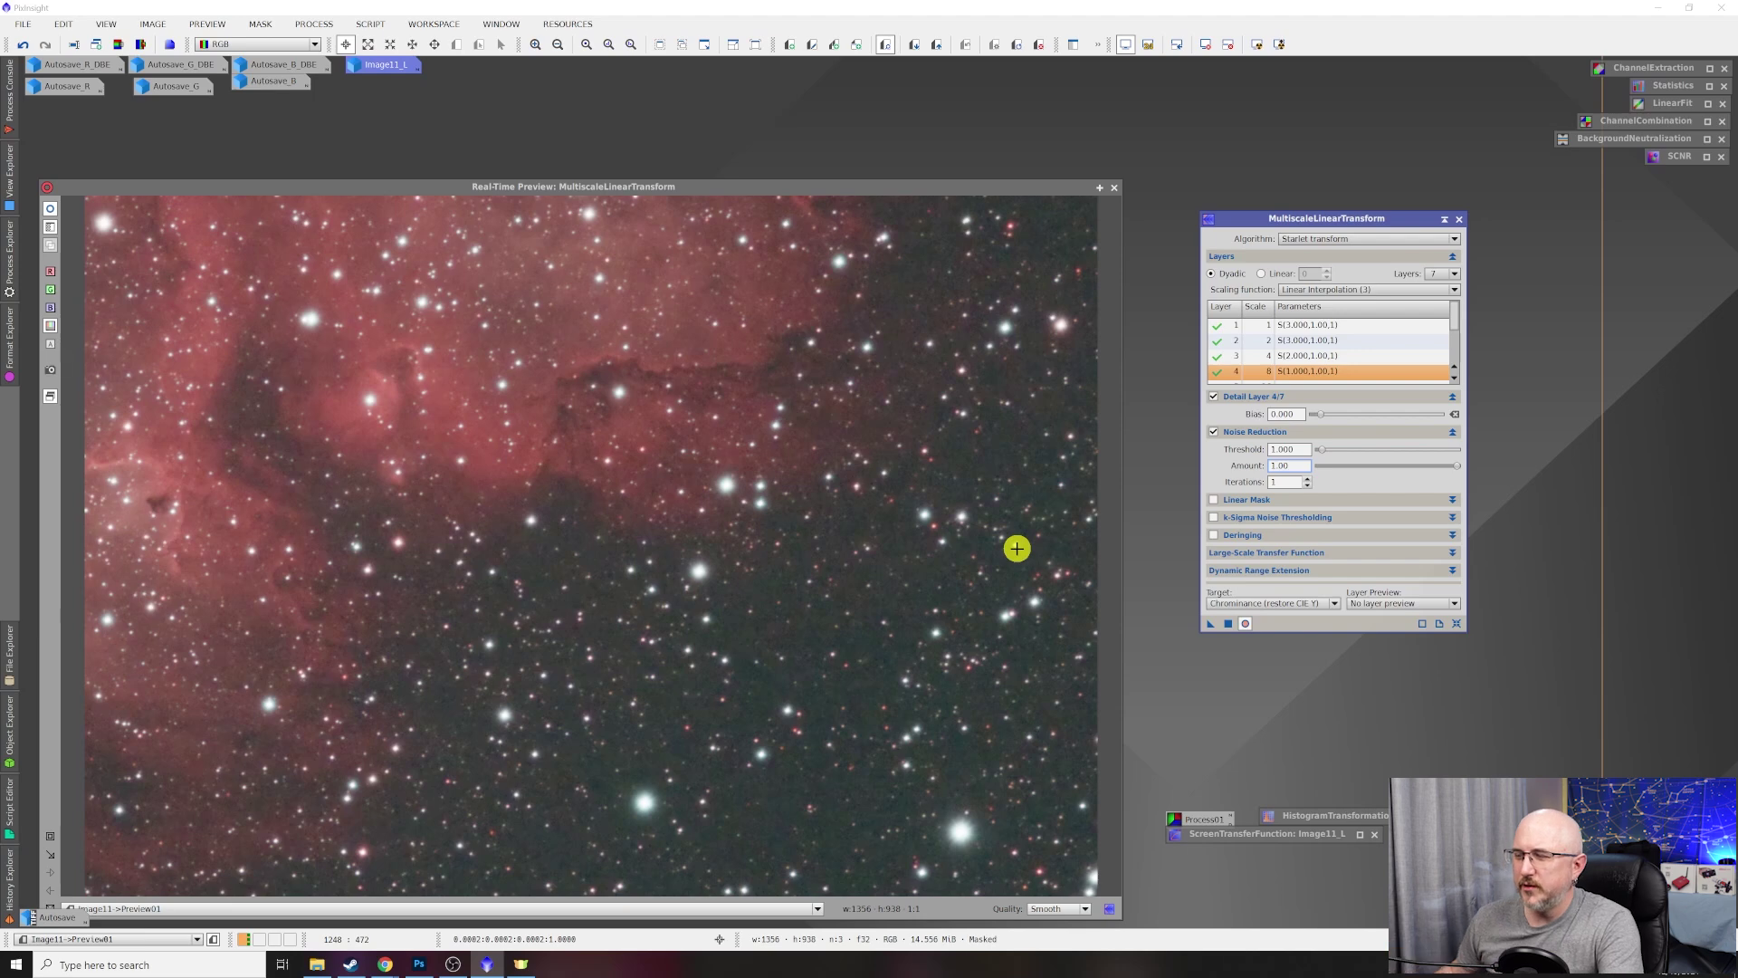
Close the real-time preview, apply the chrominance noise reduction to the whole Image11, and collapse MultiscaleLinearTransform beside the other processes.
left_click(1112, 189)
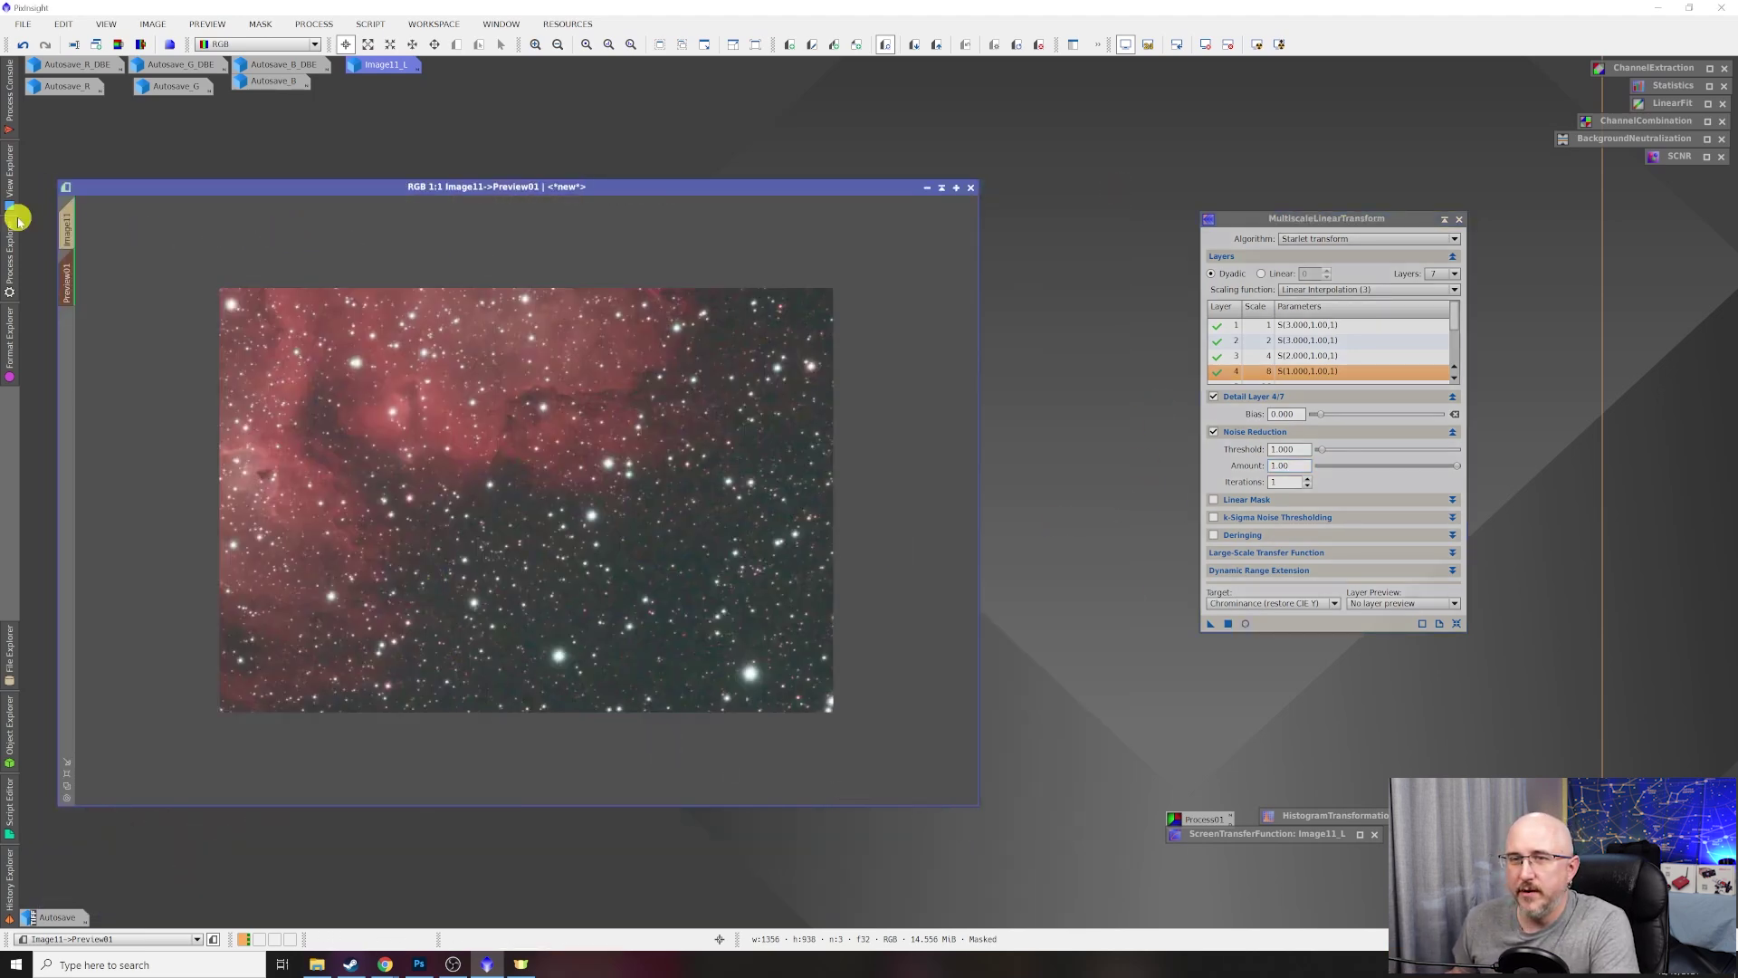
left_click(65, 229)
left_click_drag(1214, 623, 677, 308)
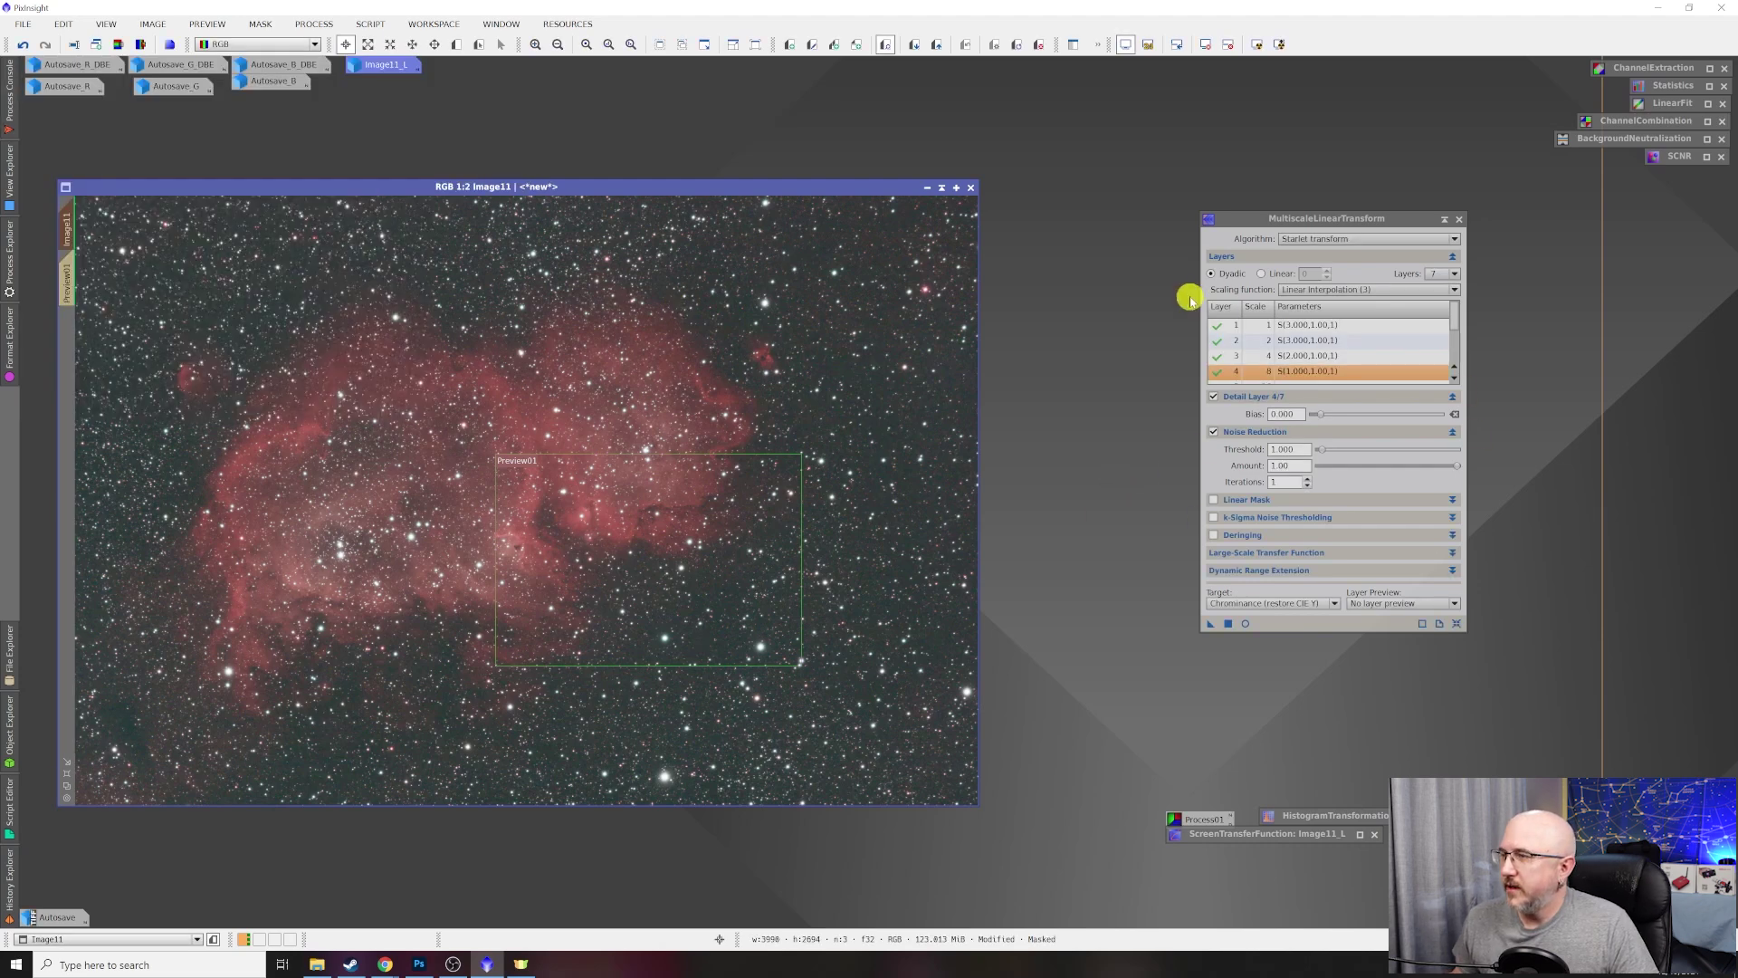
left_click(1444, 218)
left_click_drag(1304, 416, 1621, 172)
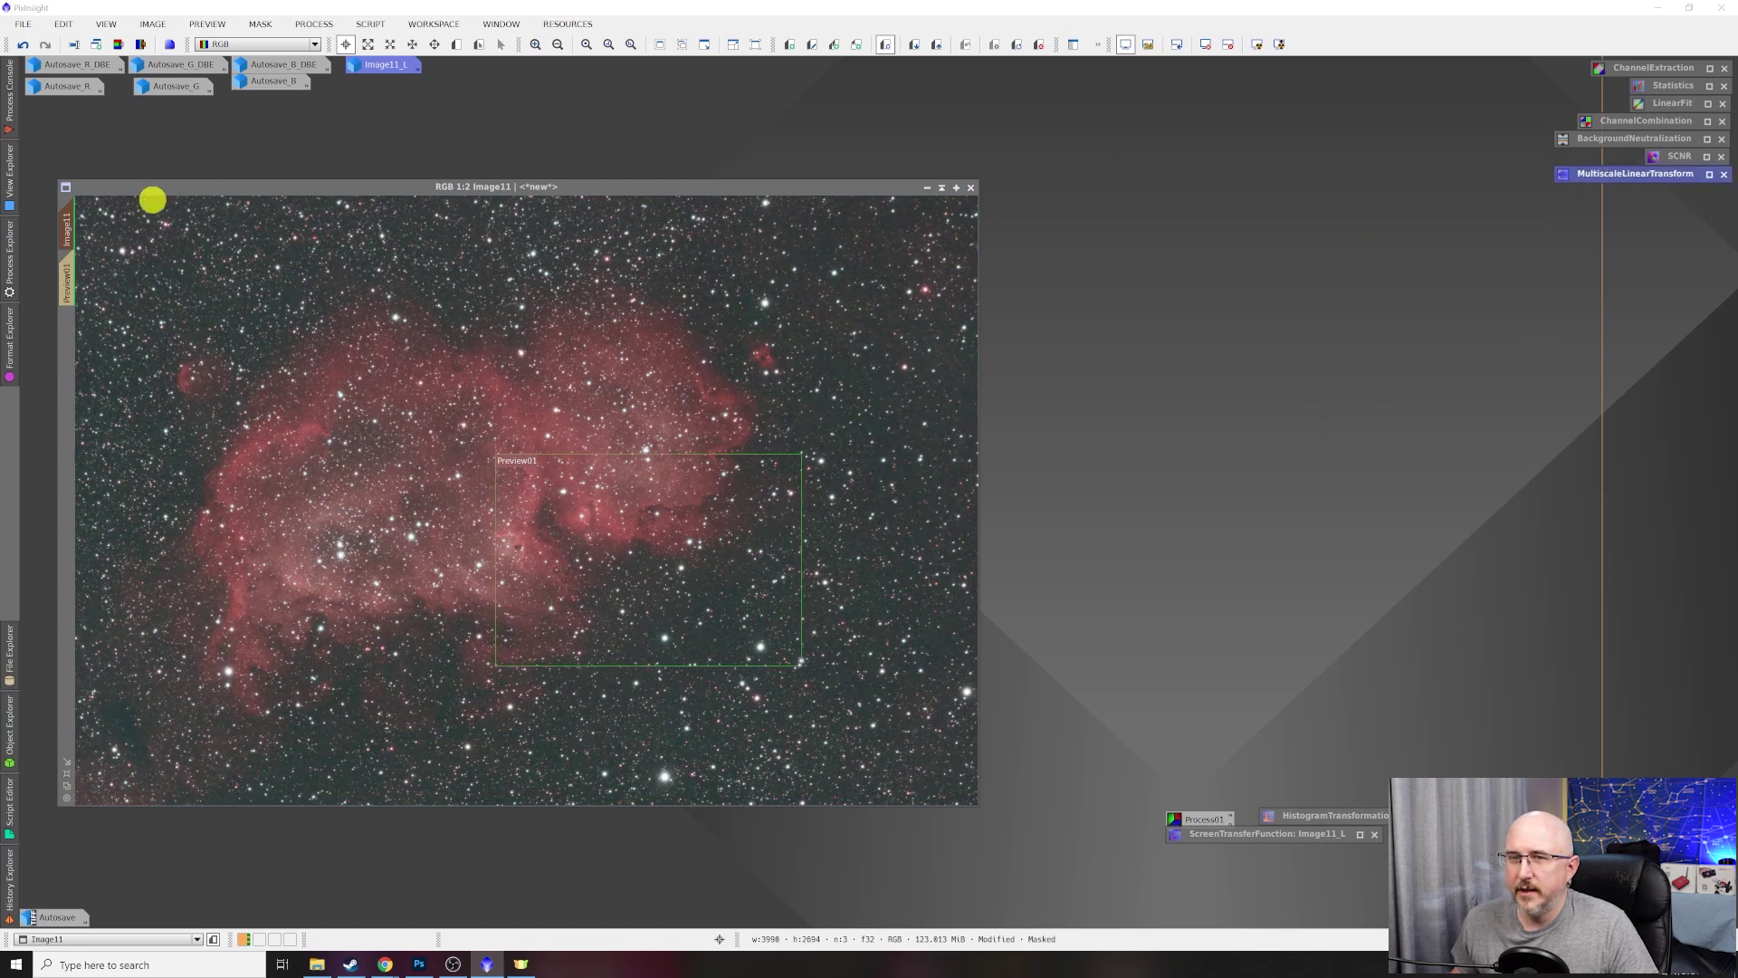
Delete Preview01 and remove the mask from Image11.
left_click(208, 24)
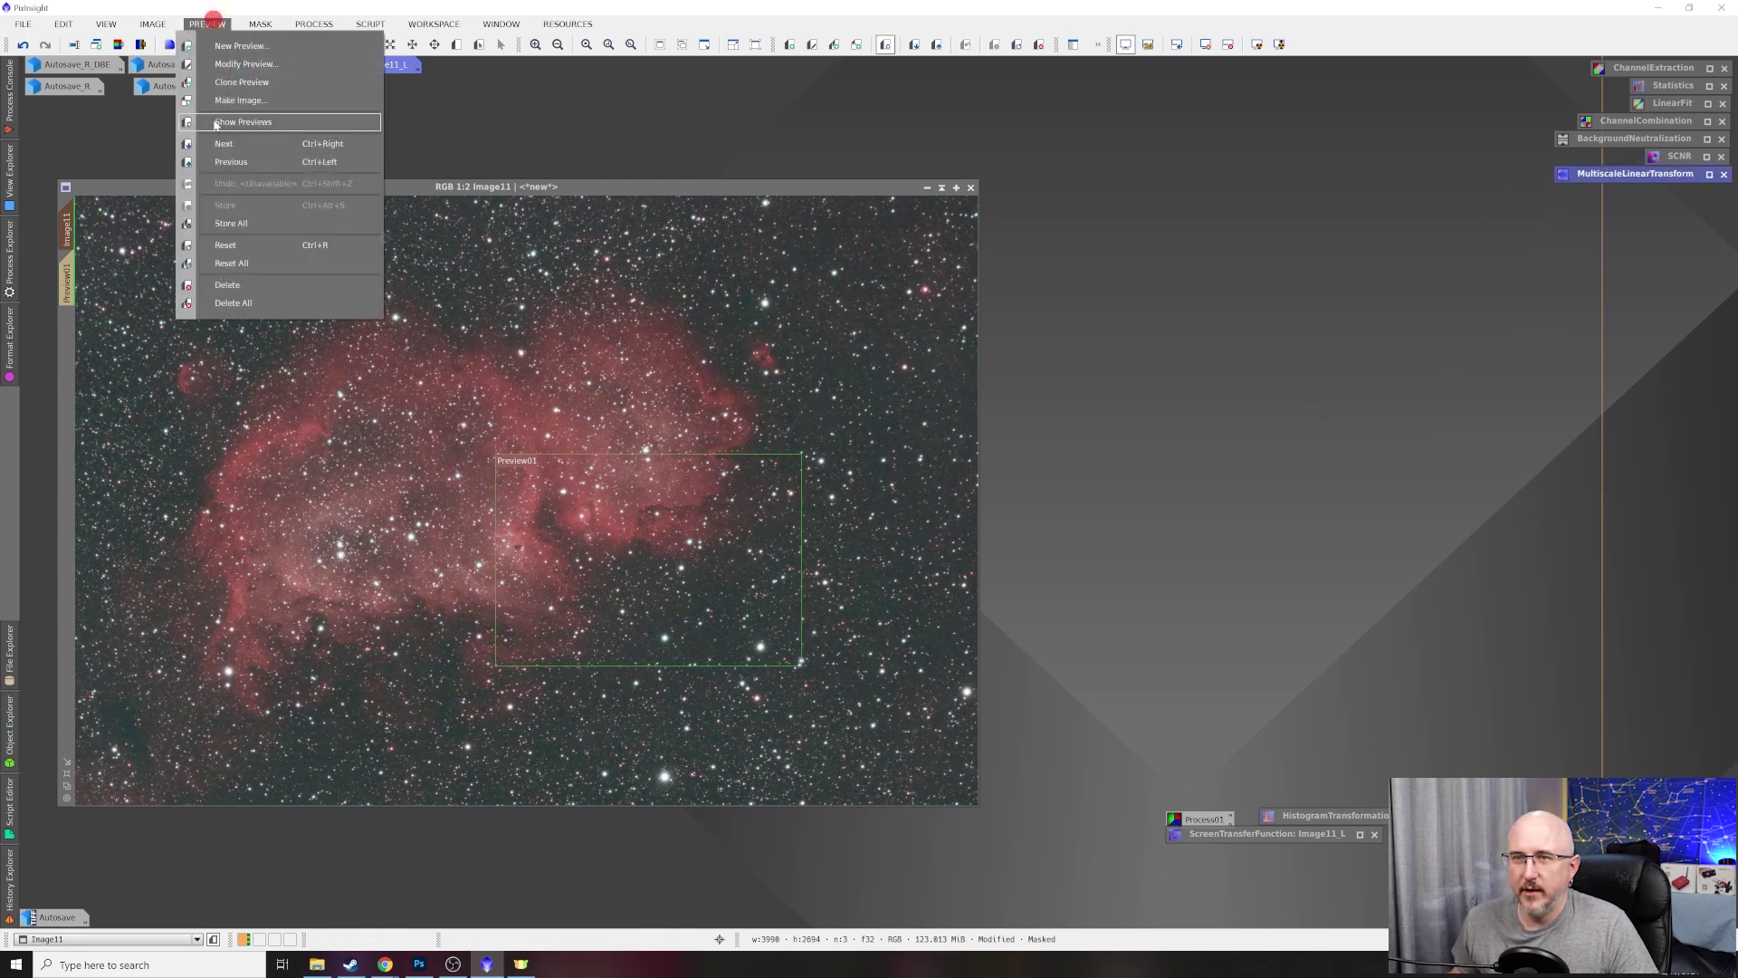
left_click(240, 283)
left_click(254, 20)
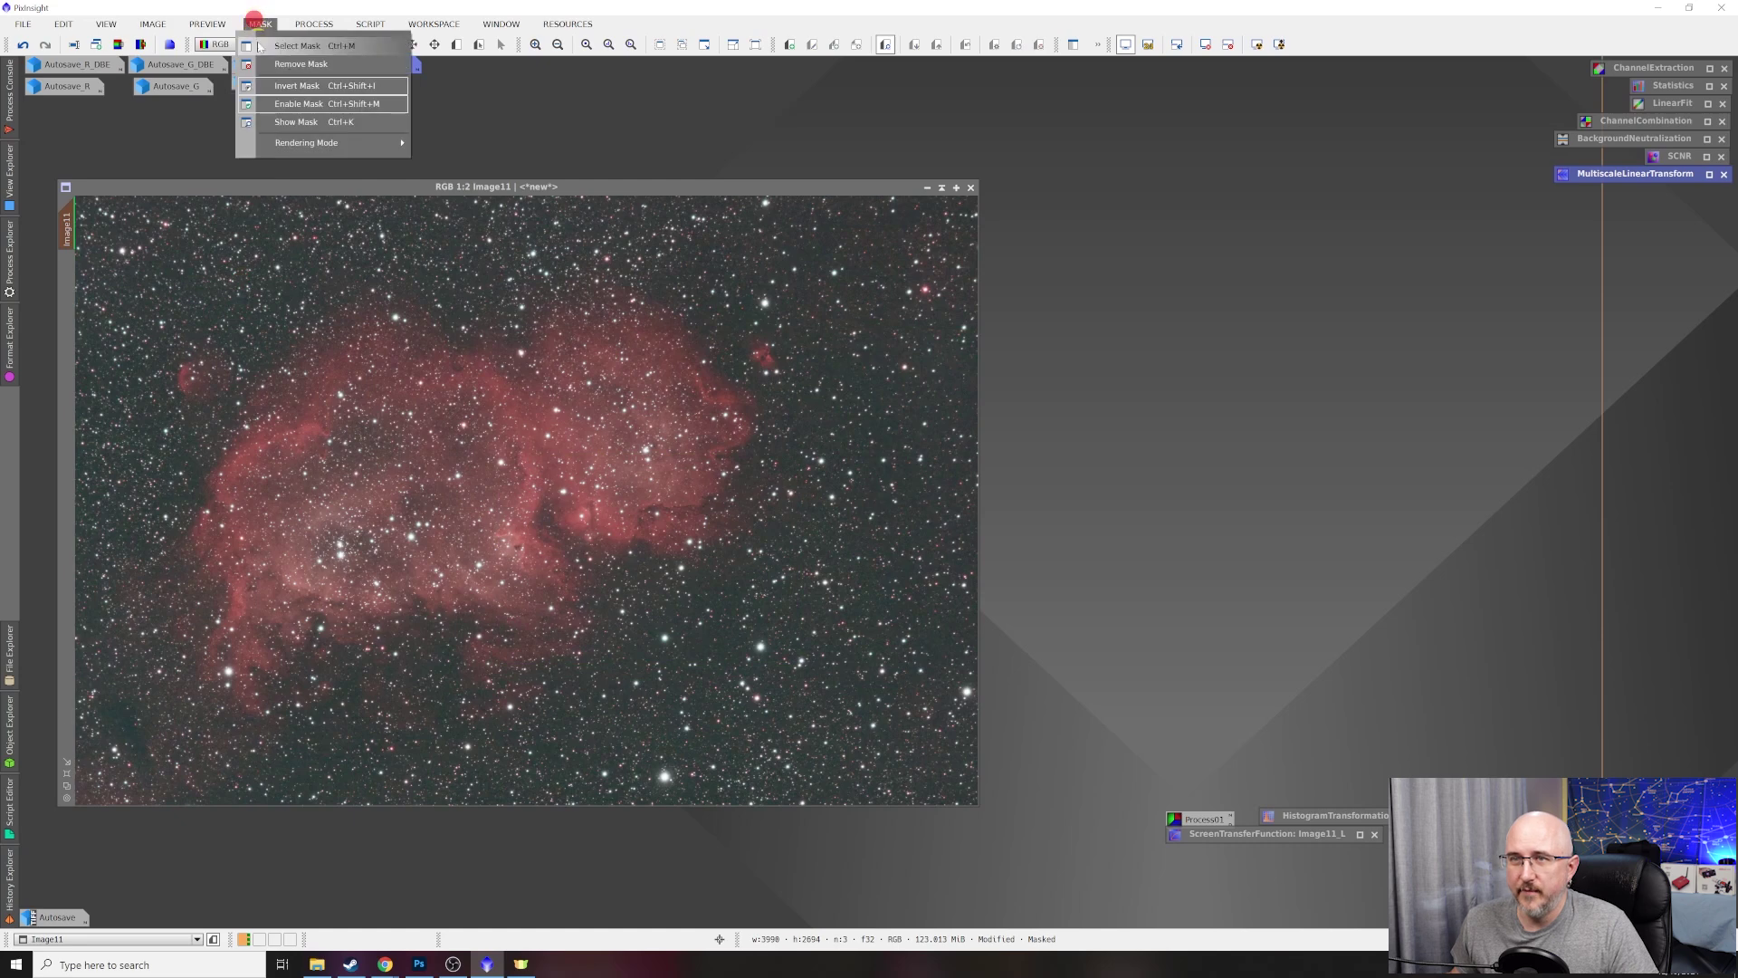
left_click(290, 70)
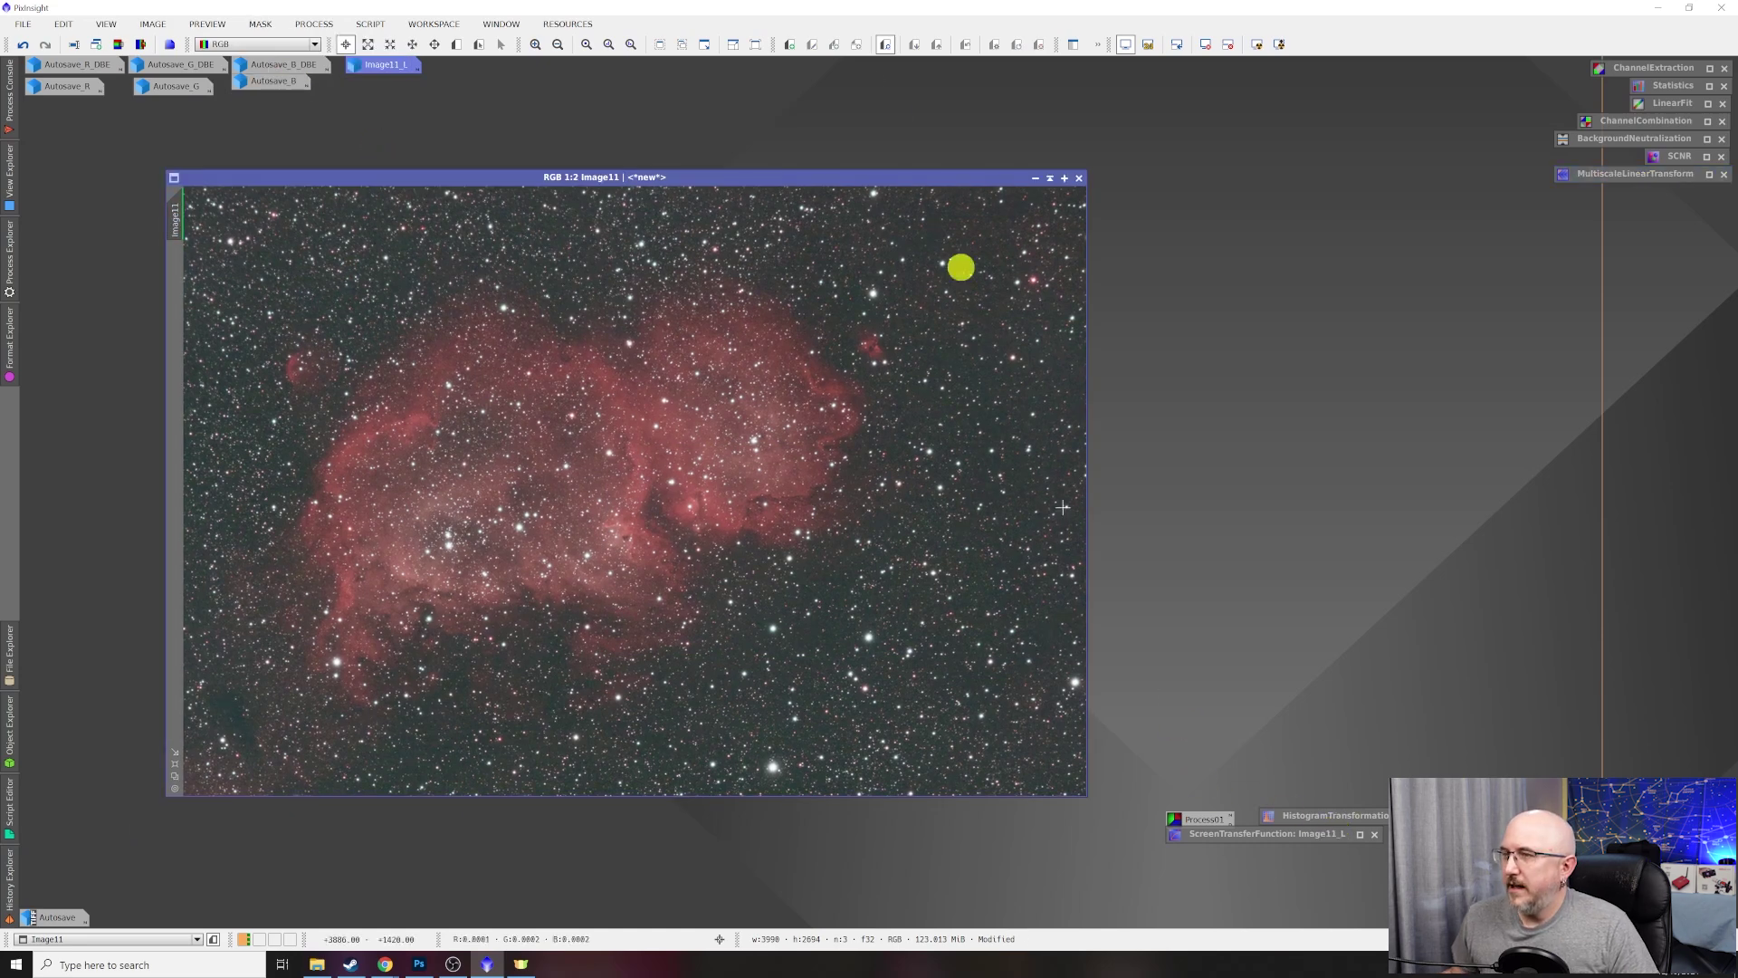
Inspect Image11's linear data without the screen stretch, and restore the automatic stretch.
left_click_drag(768, 178, 668, 152)
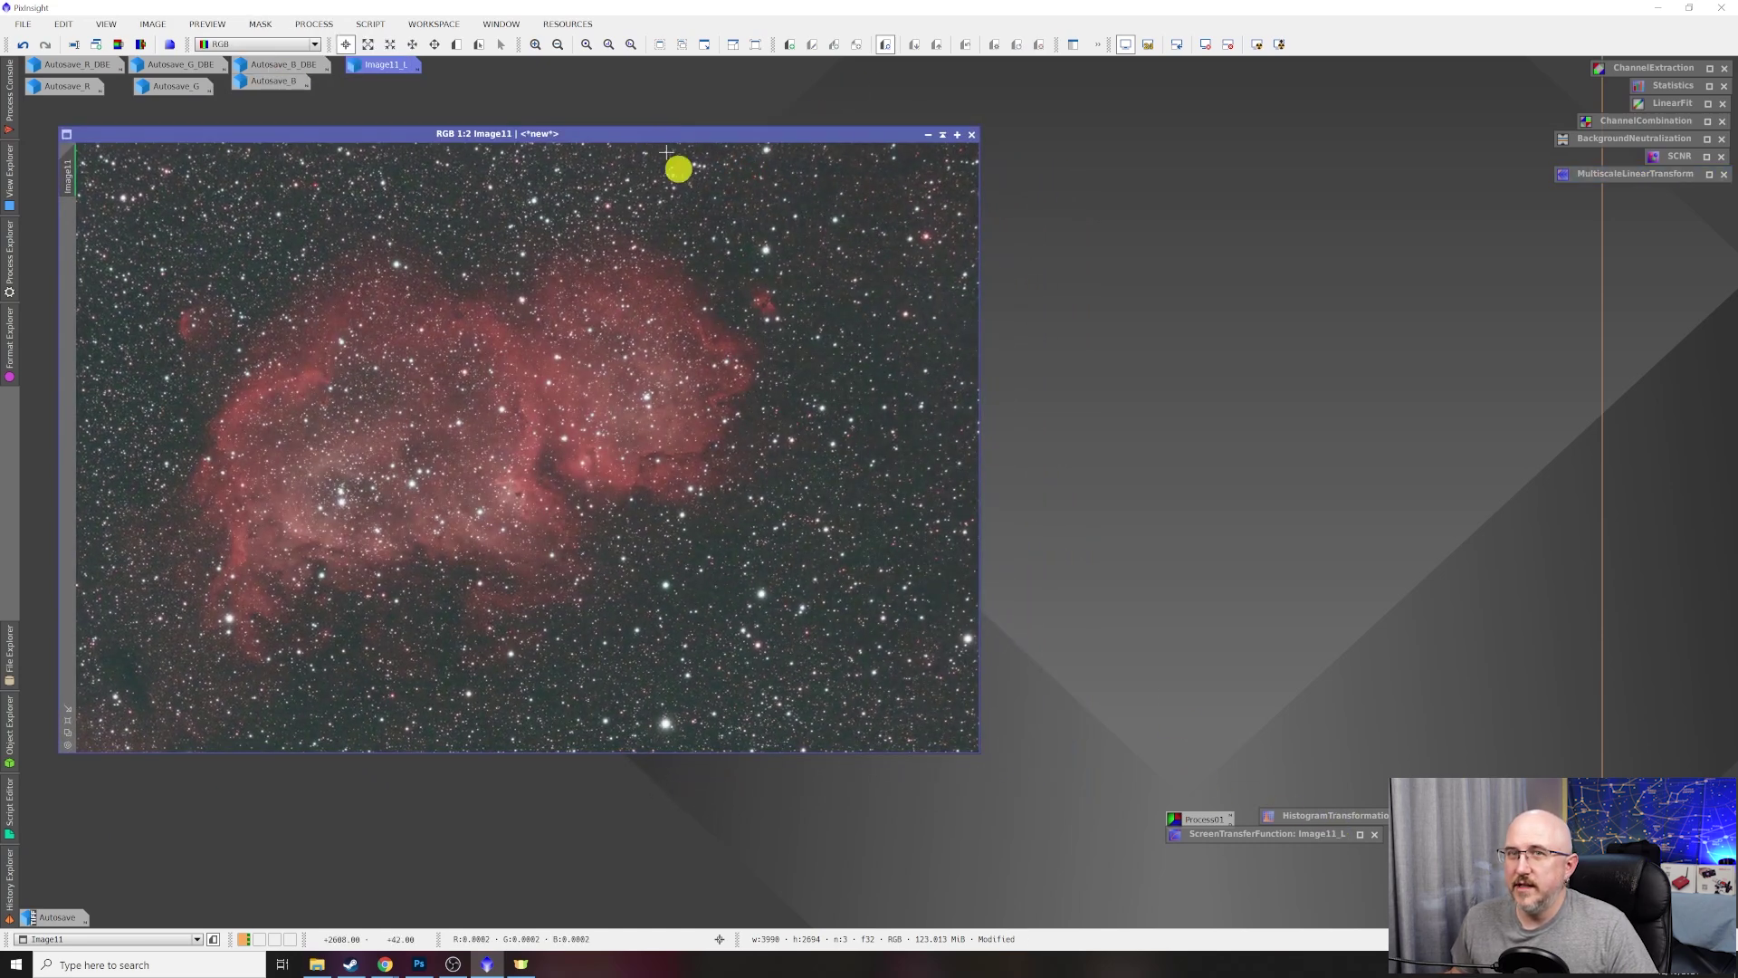
left_click(1204, 43)
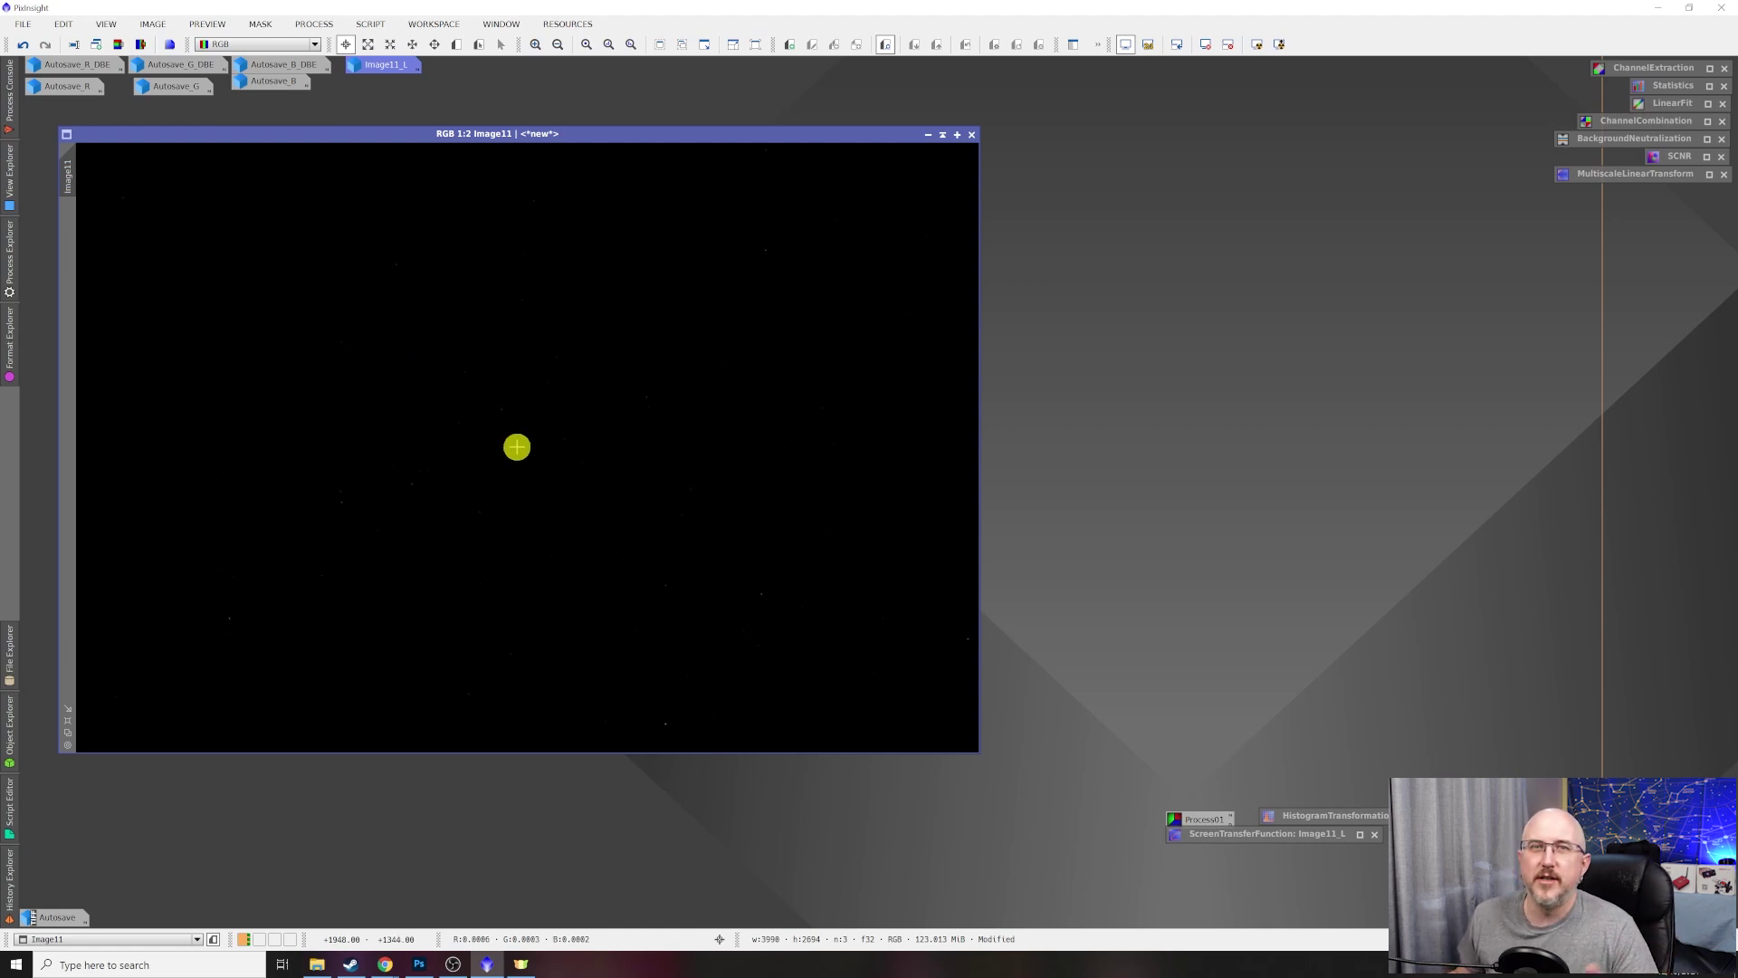
left_click(1254, 45)
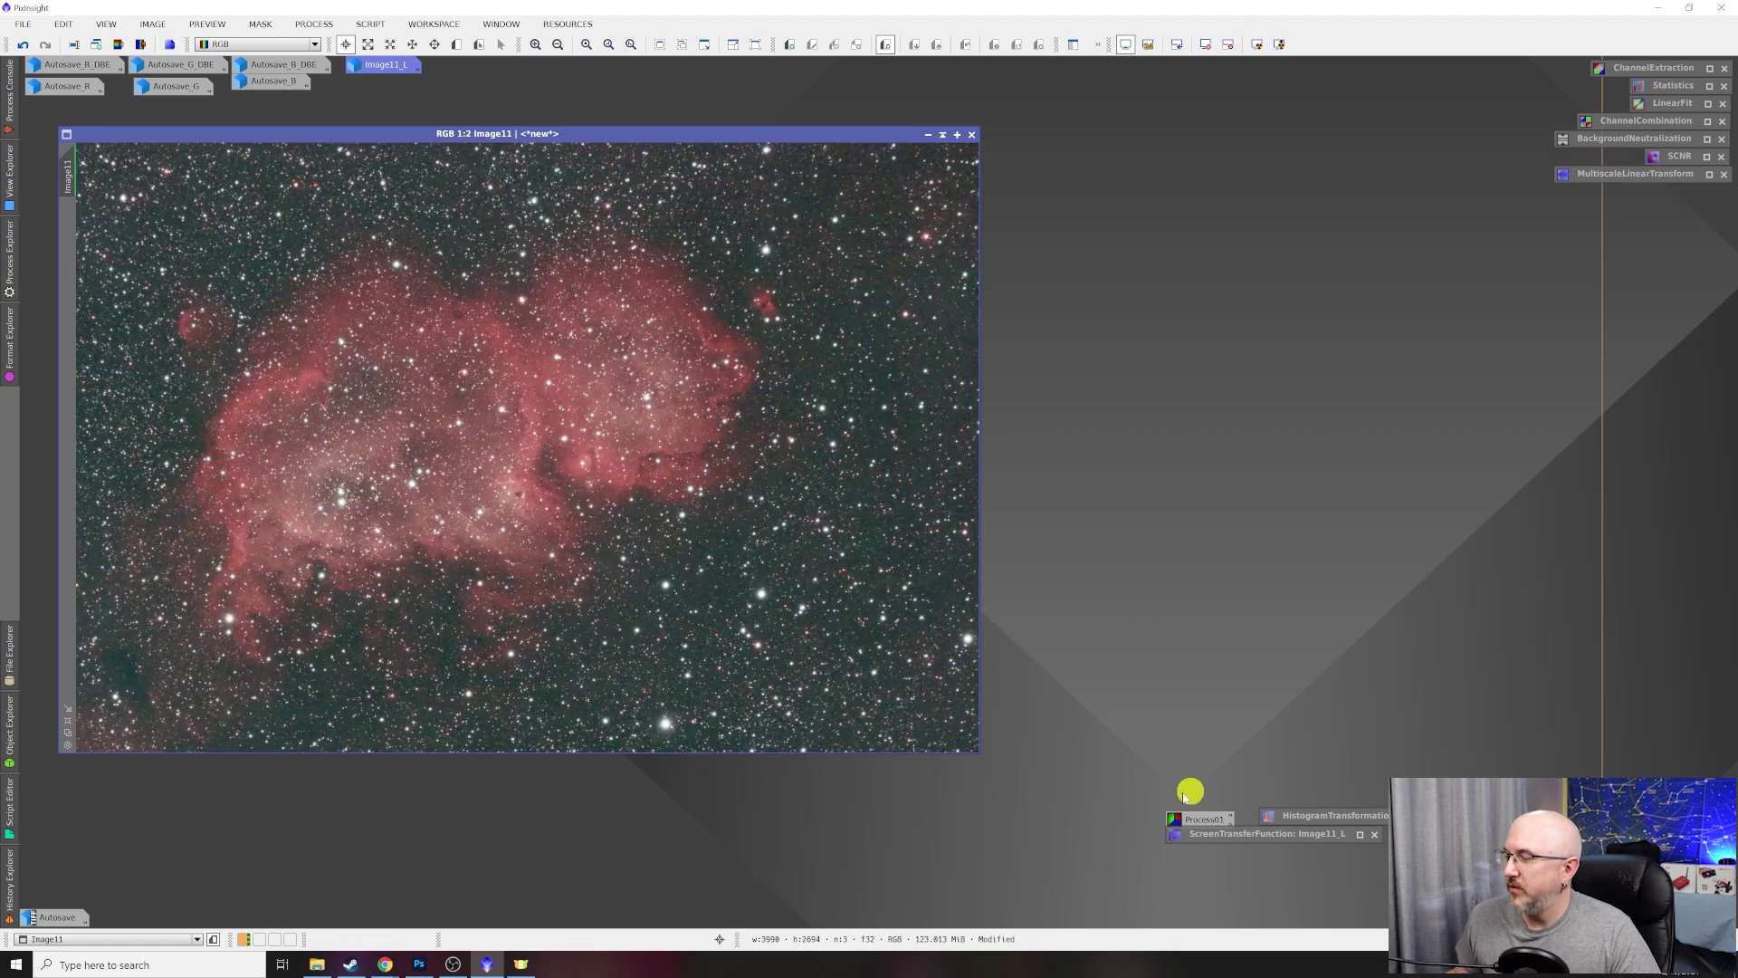
Expand ScreenTransferFunction and HistogramTransformation and arrange them beside Image11.
double_click(1214, 834)
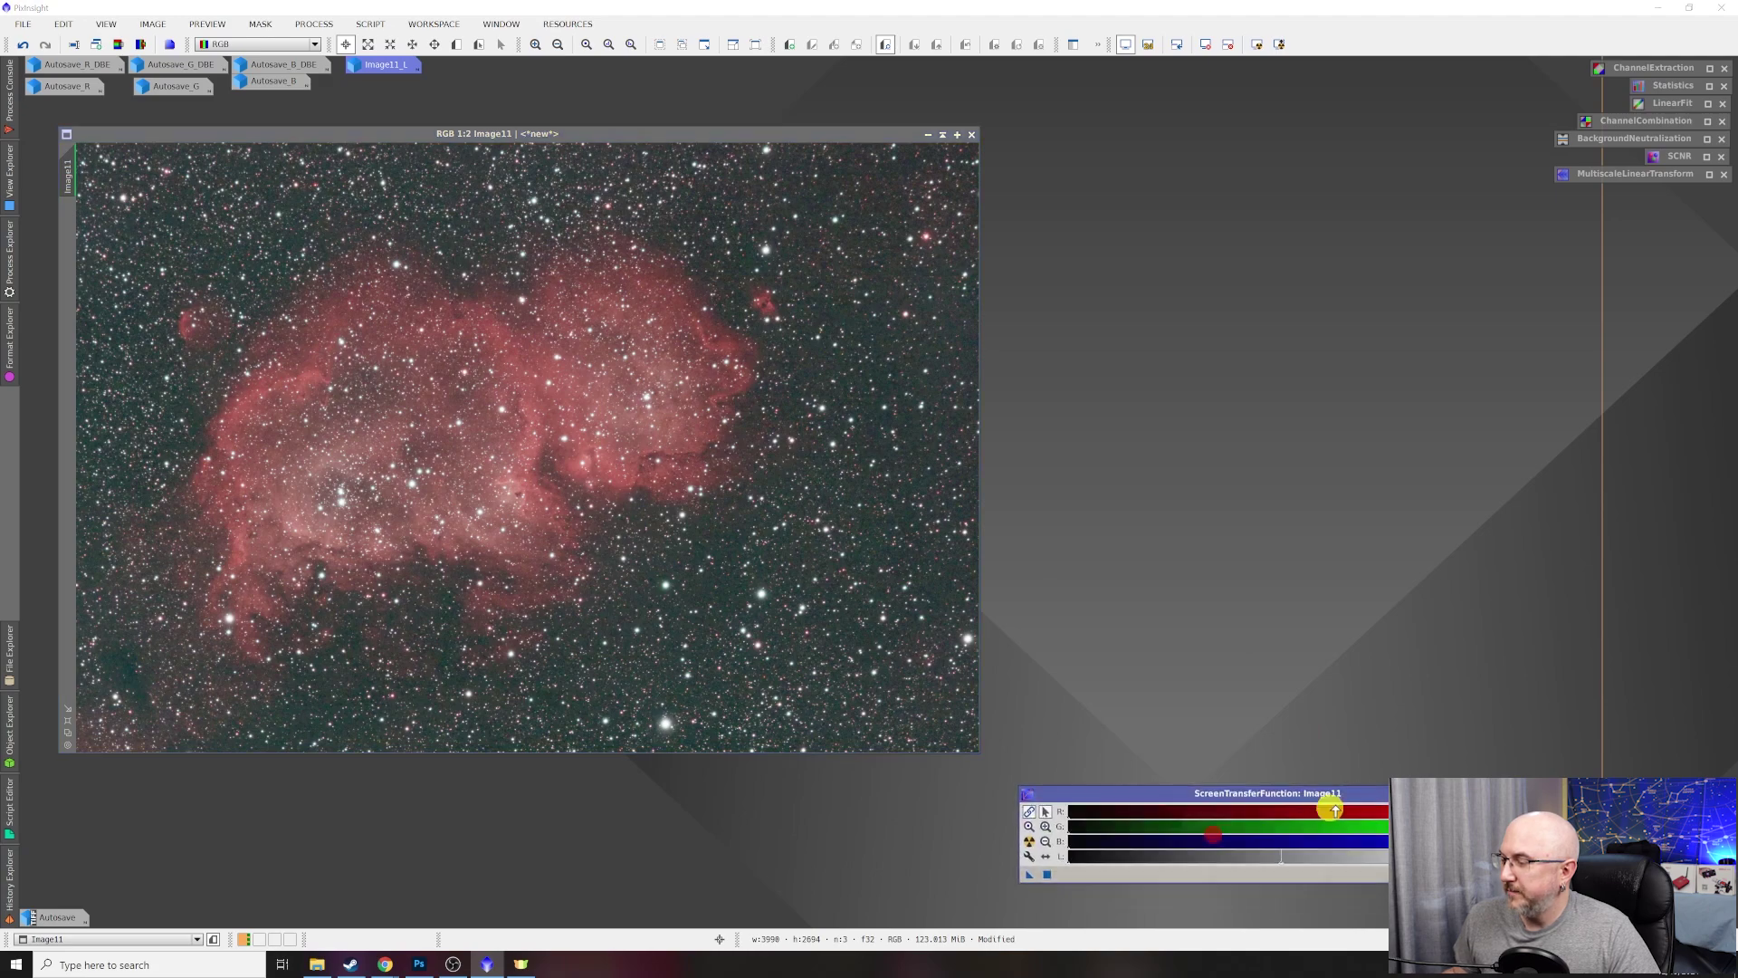
left_click_drag(1360, 790, 1095, 794)
double_click(1363, 814)
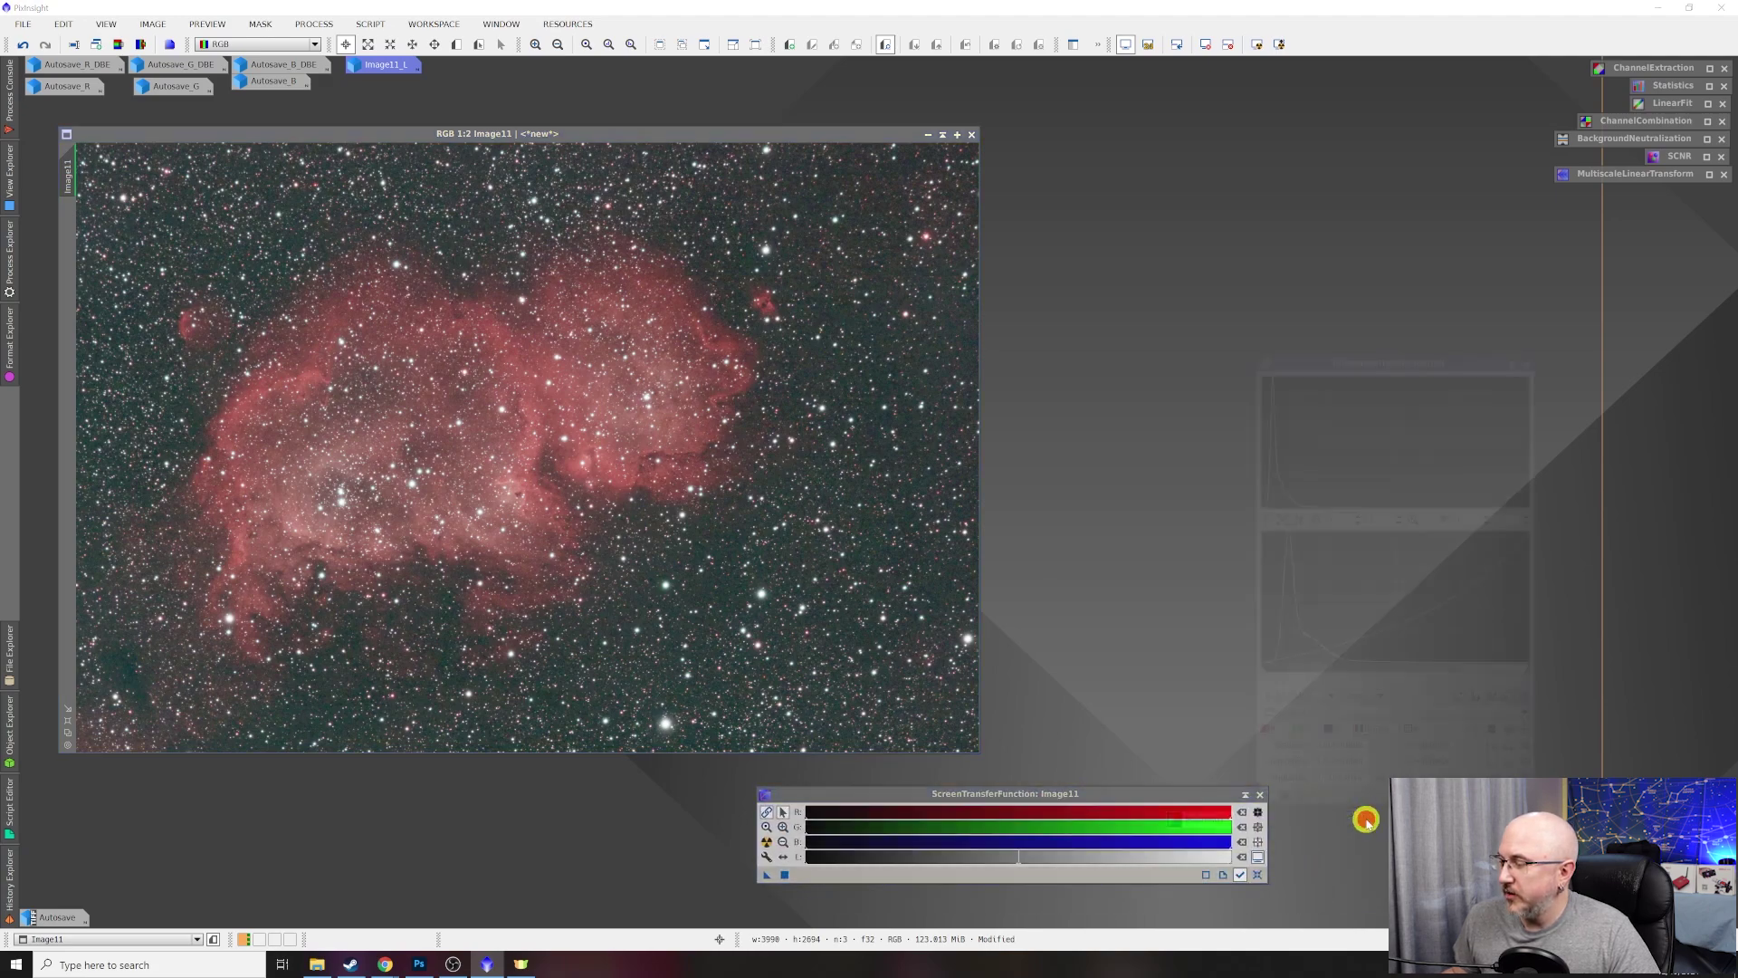
left_click_drag(1310, 335, 1240, 215)
left_click_drag(1122, 792, 1347, 737)
Set HistogramTransformation to no view selected and reset its parameters.
left_click(1370, 562)
left_click(1368, 565)
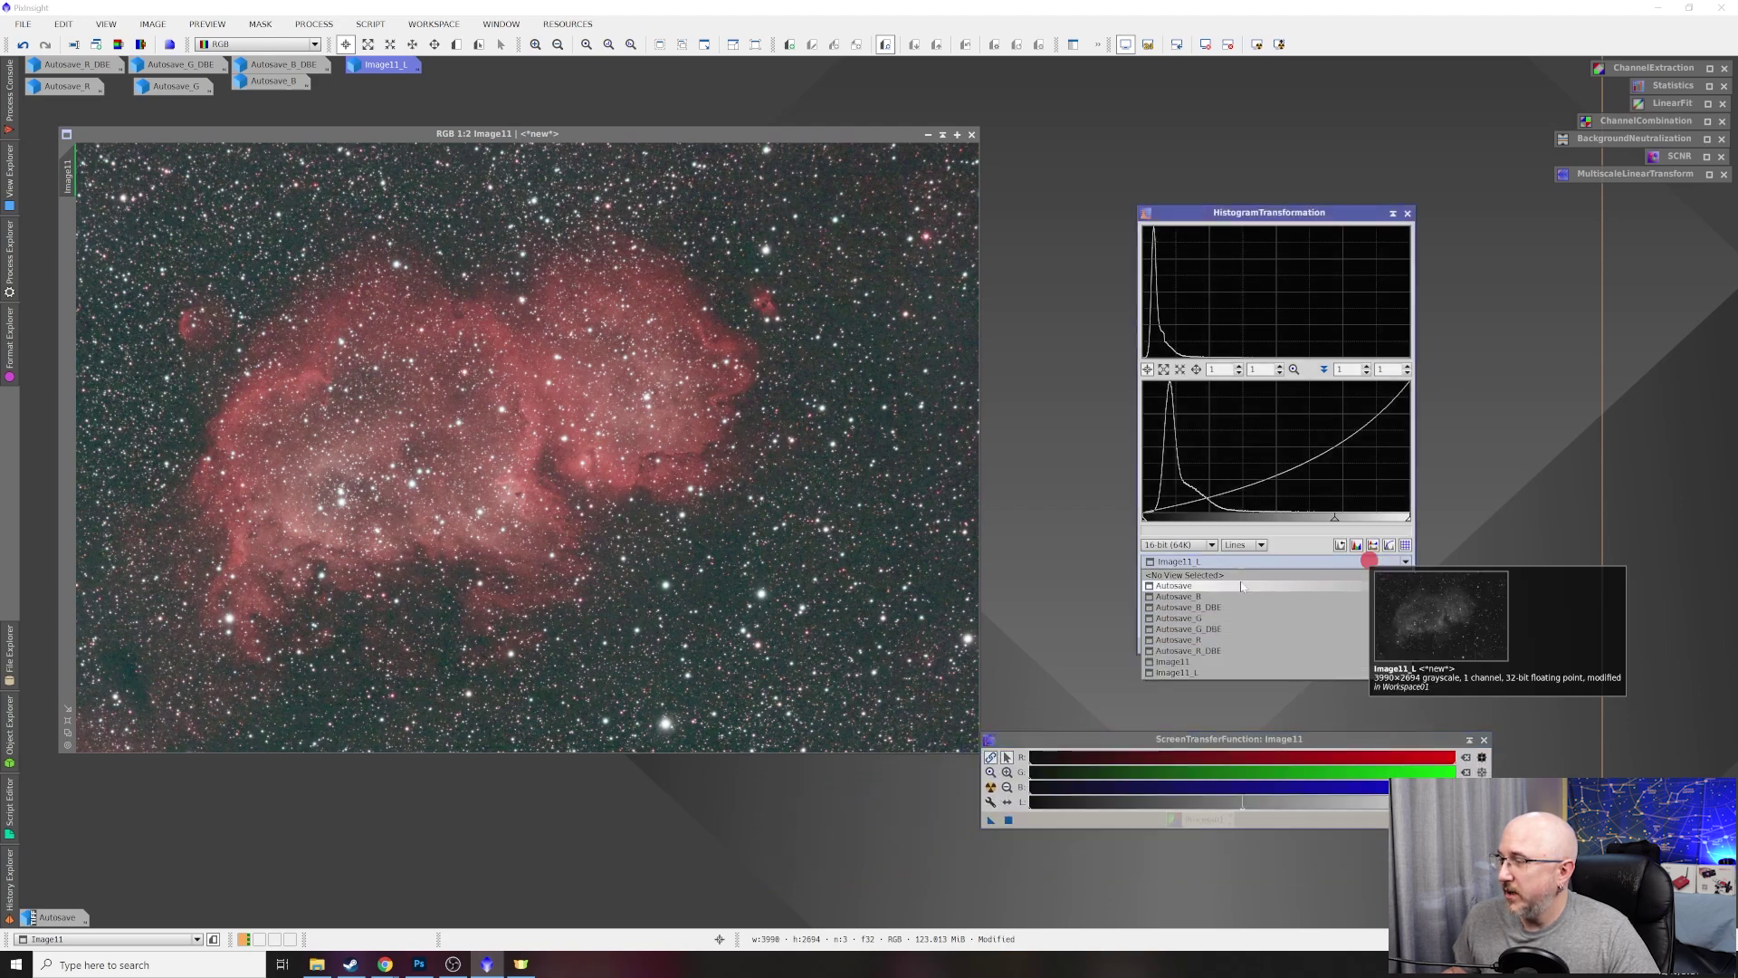
left_click(1251, 565)
left_click(1253, 570)
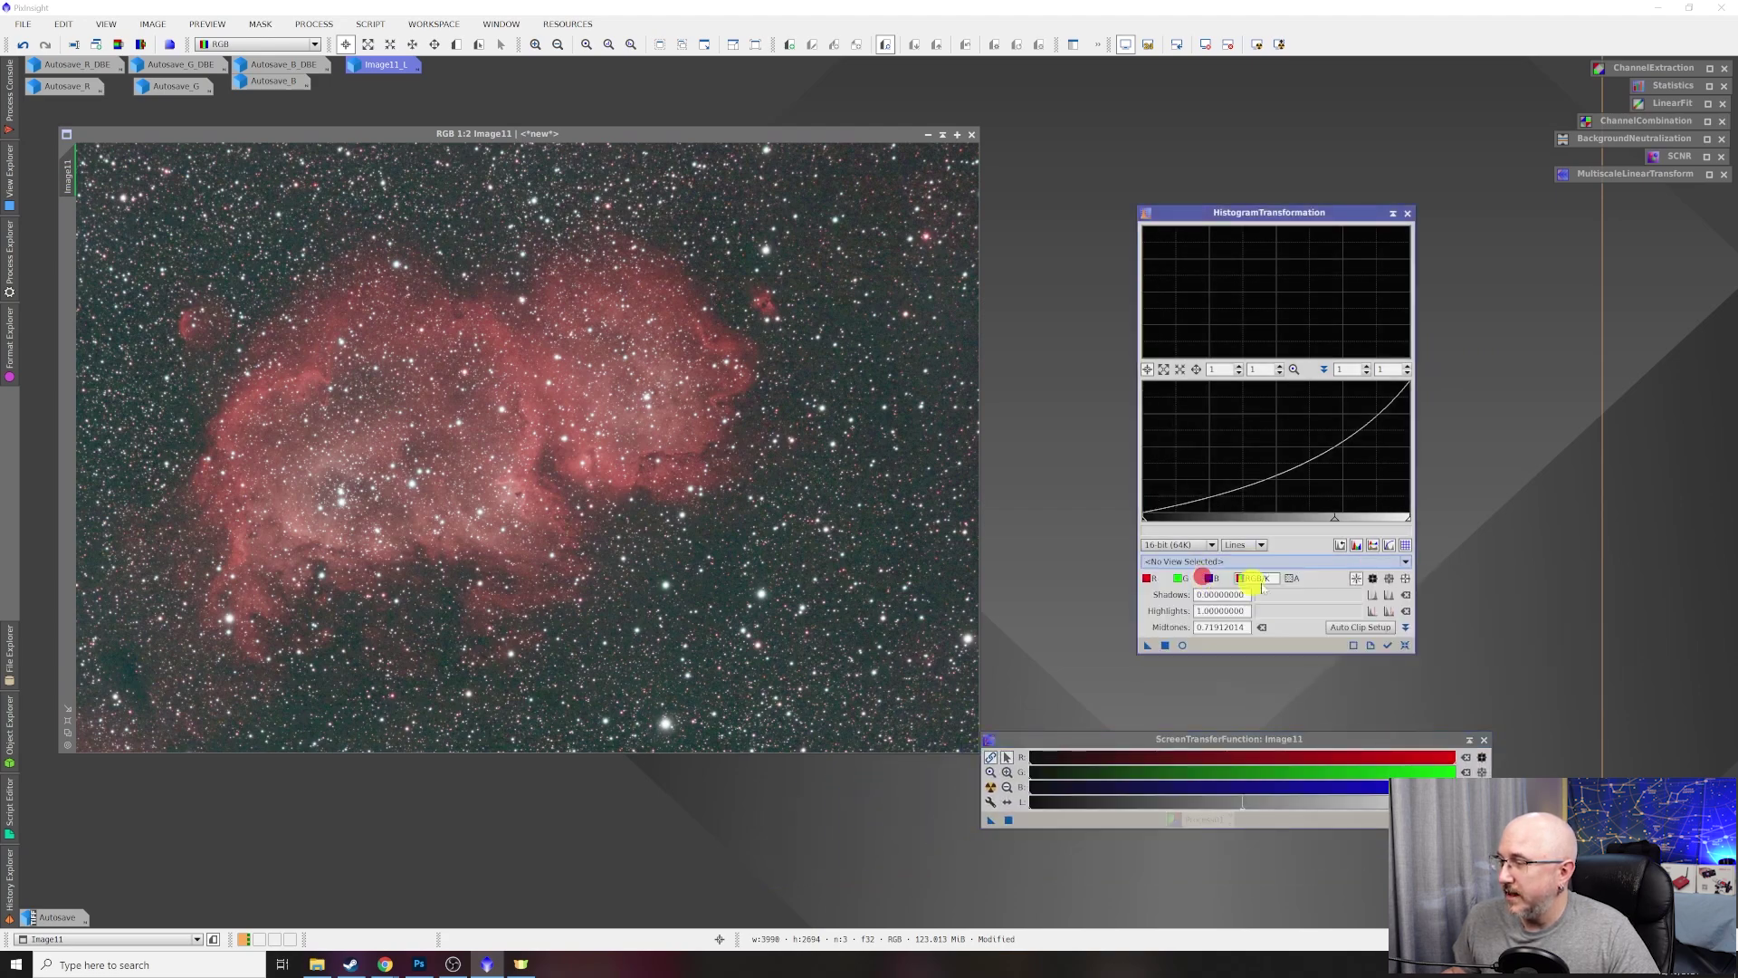
left_click(1405, 644)
Reset and auto-stretch Image11's screen transfer function, and fine-tune its linked RGB shadows to about 0.000122 and midtones to about 0.000325.
left_click(1482, 820)
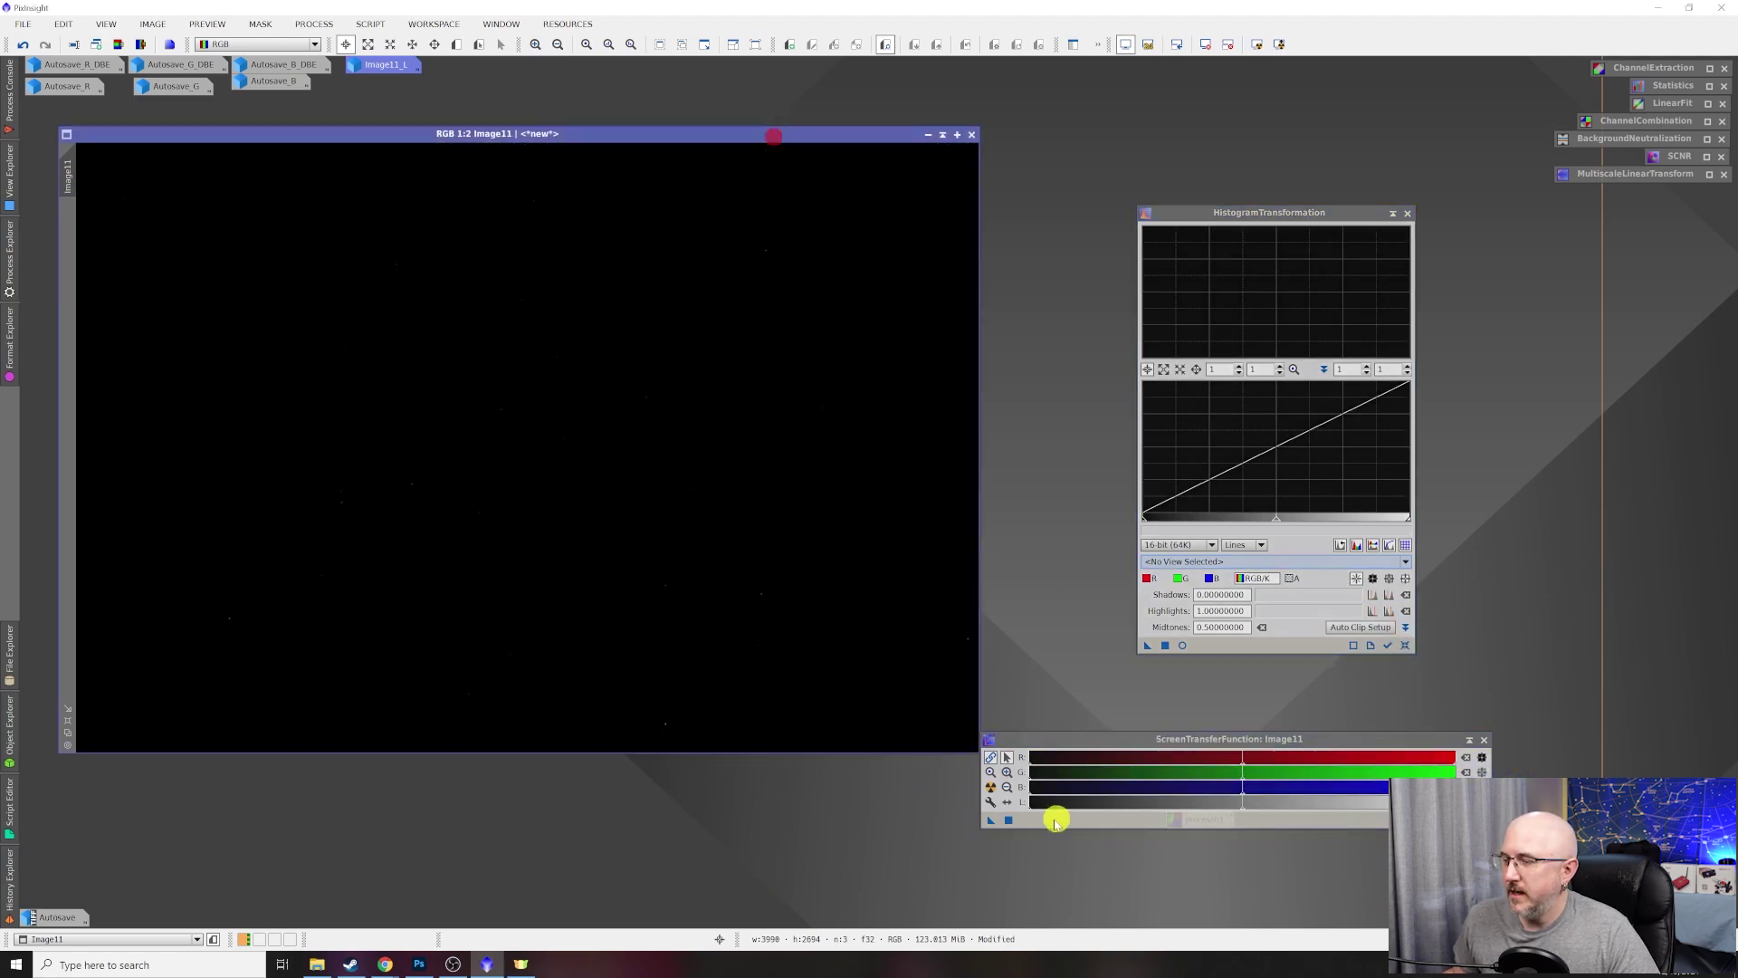
left_click(992, 787)
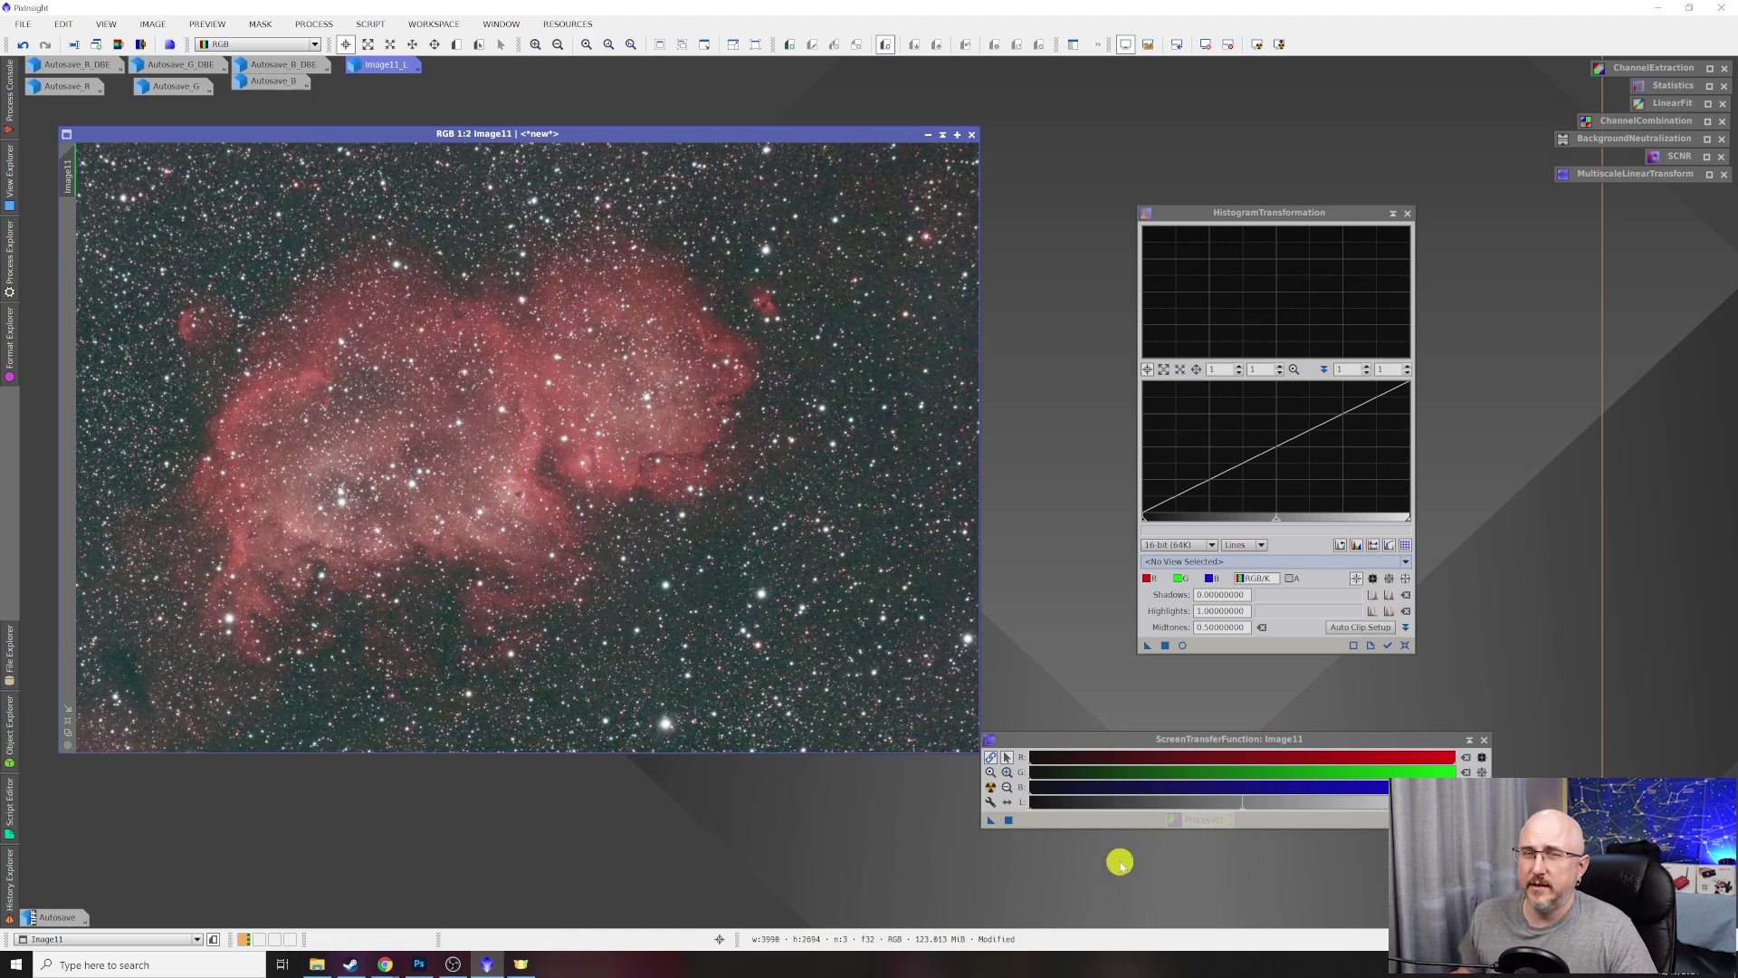
left_click_drag(1108, 758, 1067, 759)
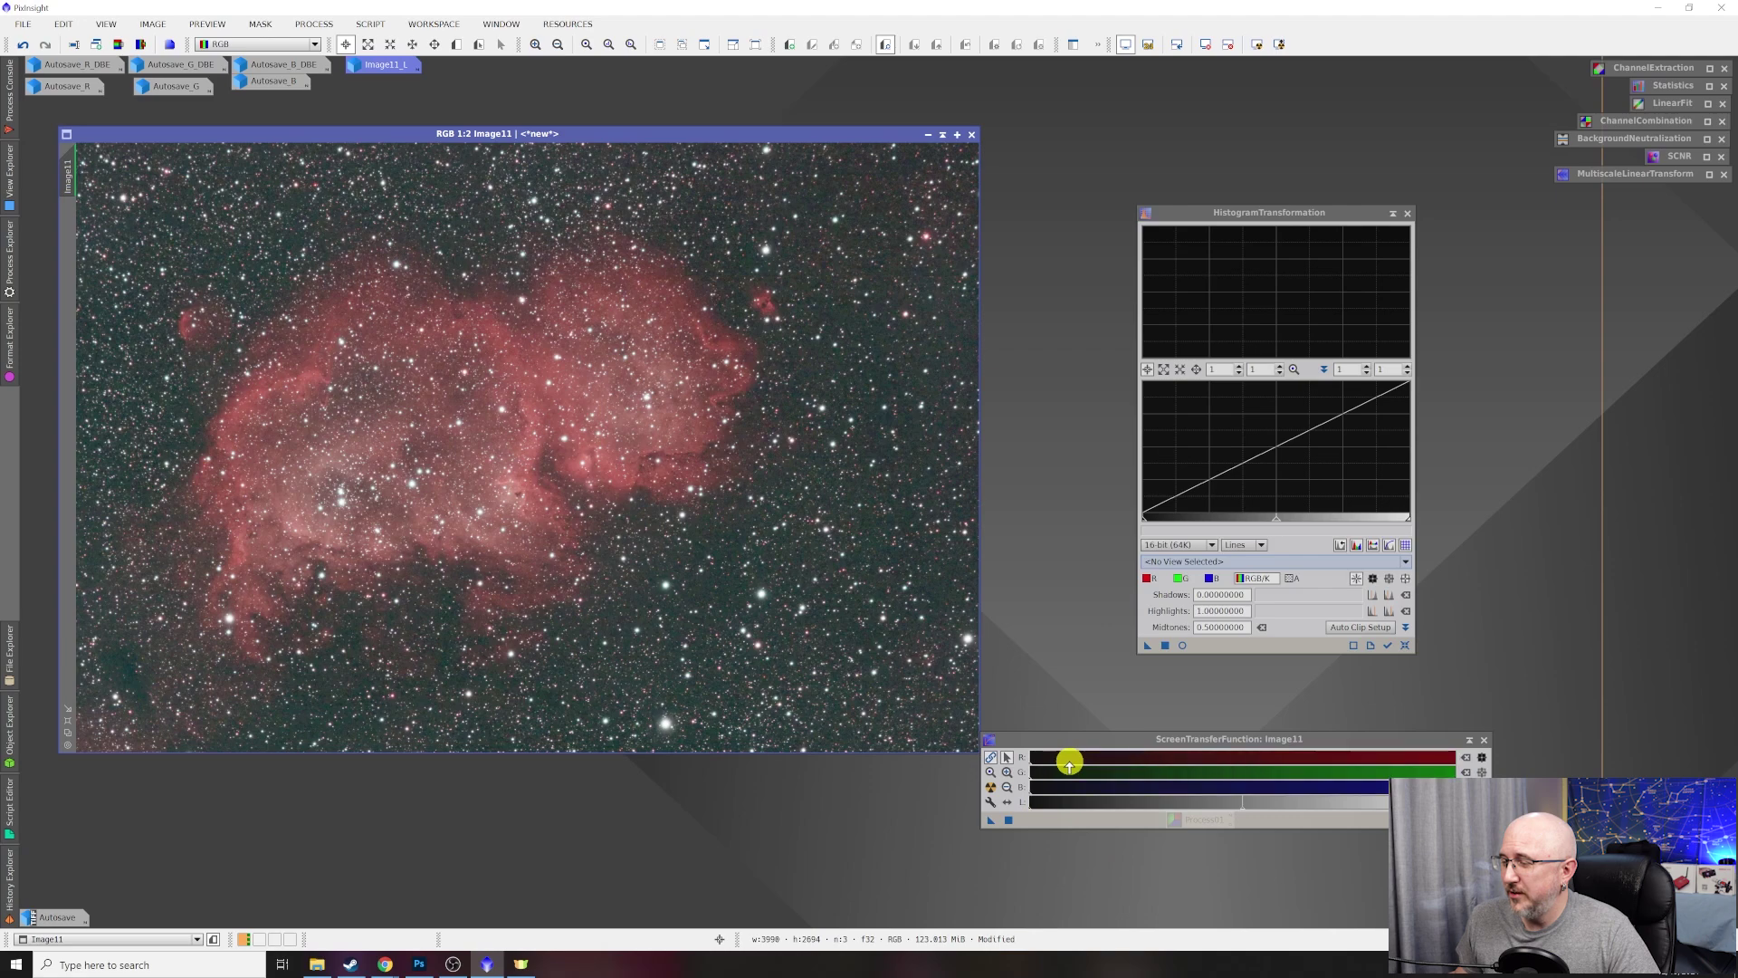
left_click_drag(1070, 763, 1051, 759)
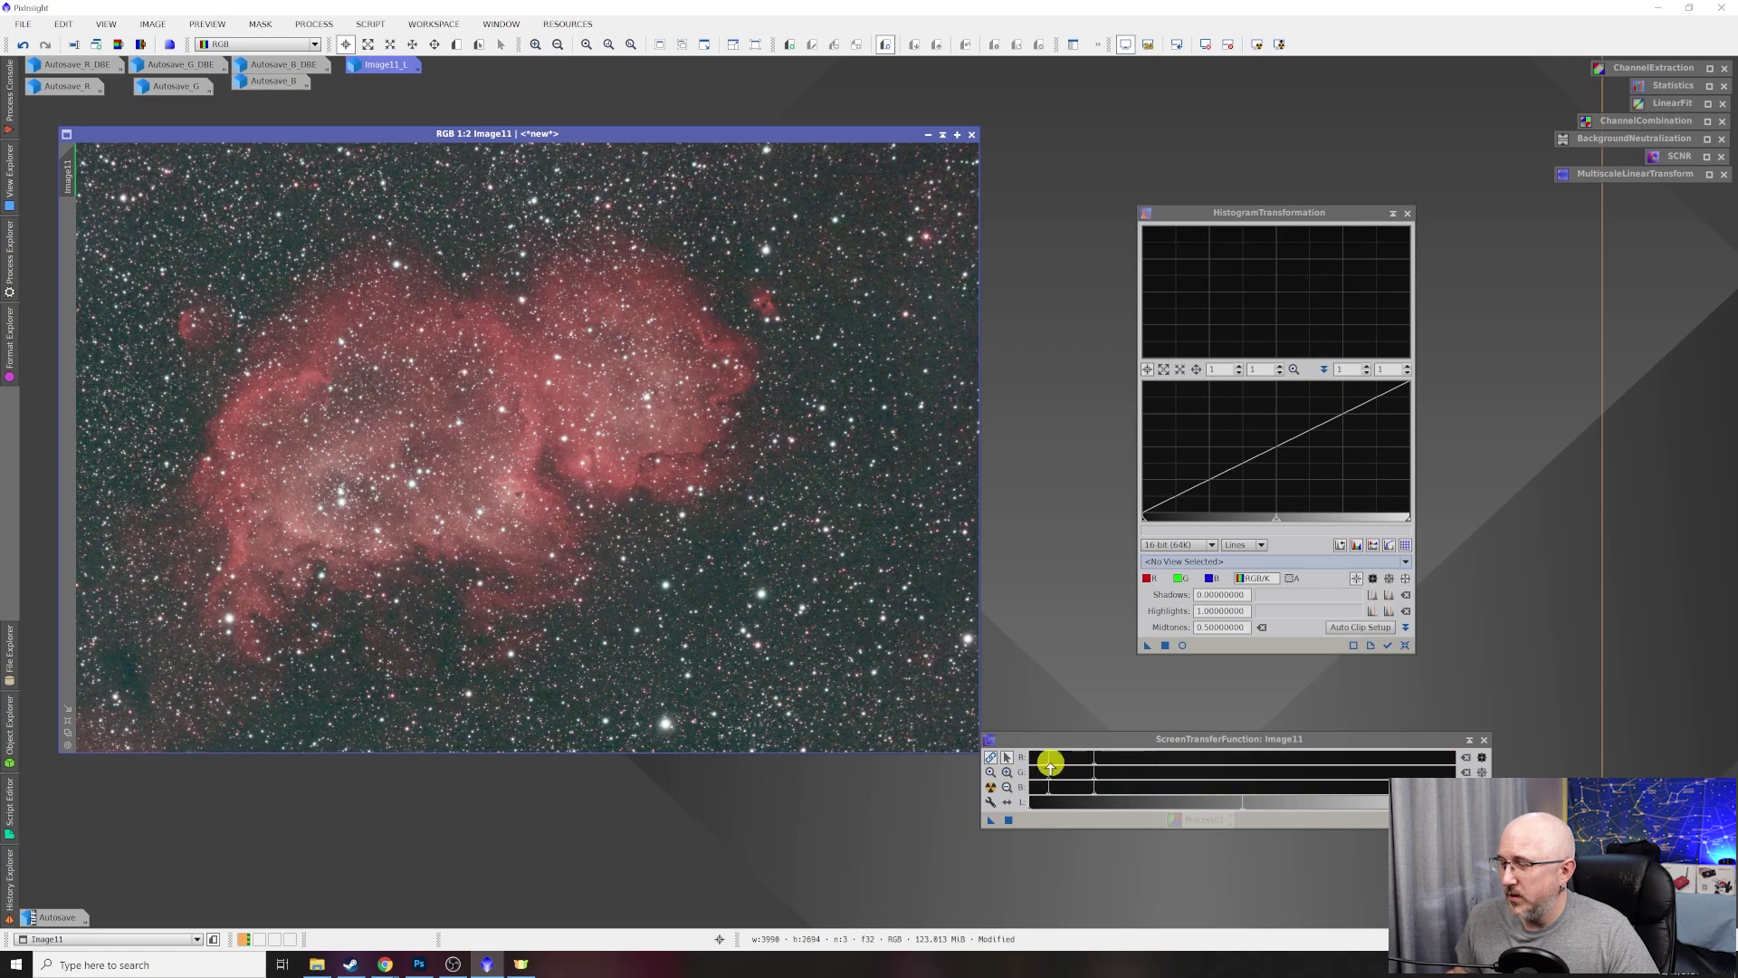
left_click_drag(1049, 764, 1058, 763)
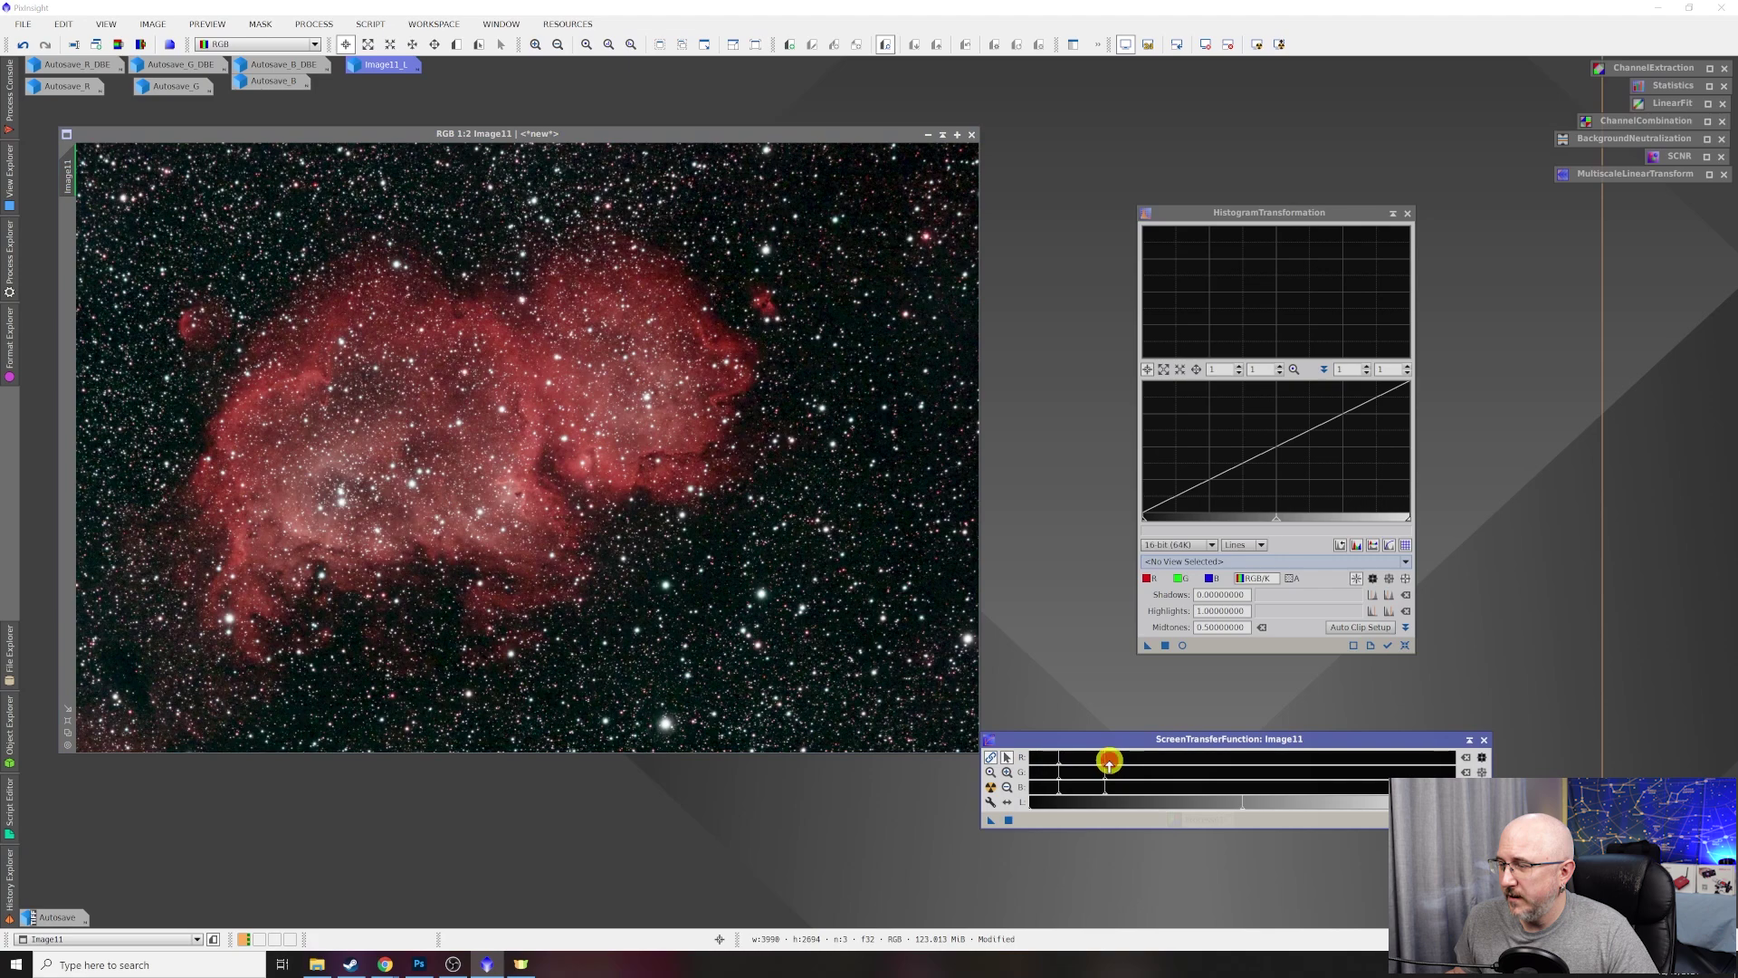
left_click_drag(1109, 763, 1122, 759)
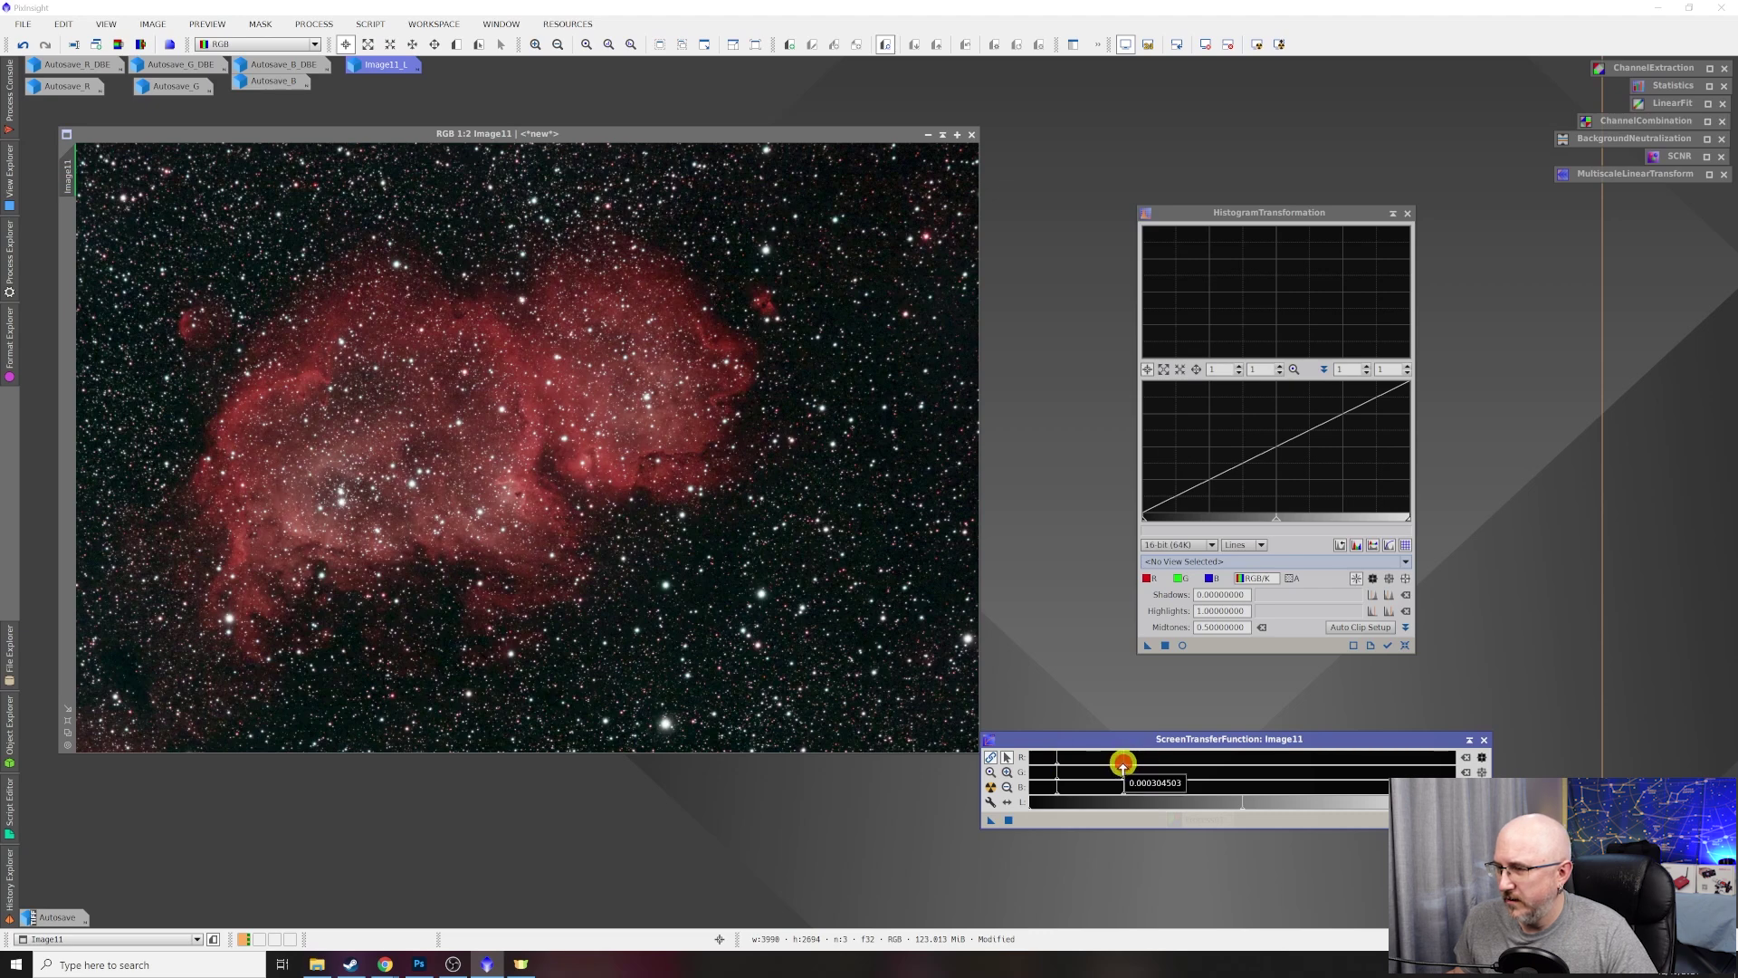
mouse_move(1058, 764)
left_mouse_down()
mouse_move(1121, 759)
mouse_move(1049, 764)
left_mouse_up()
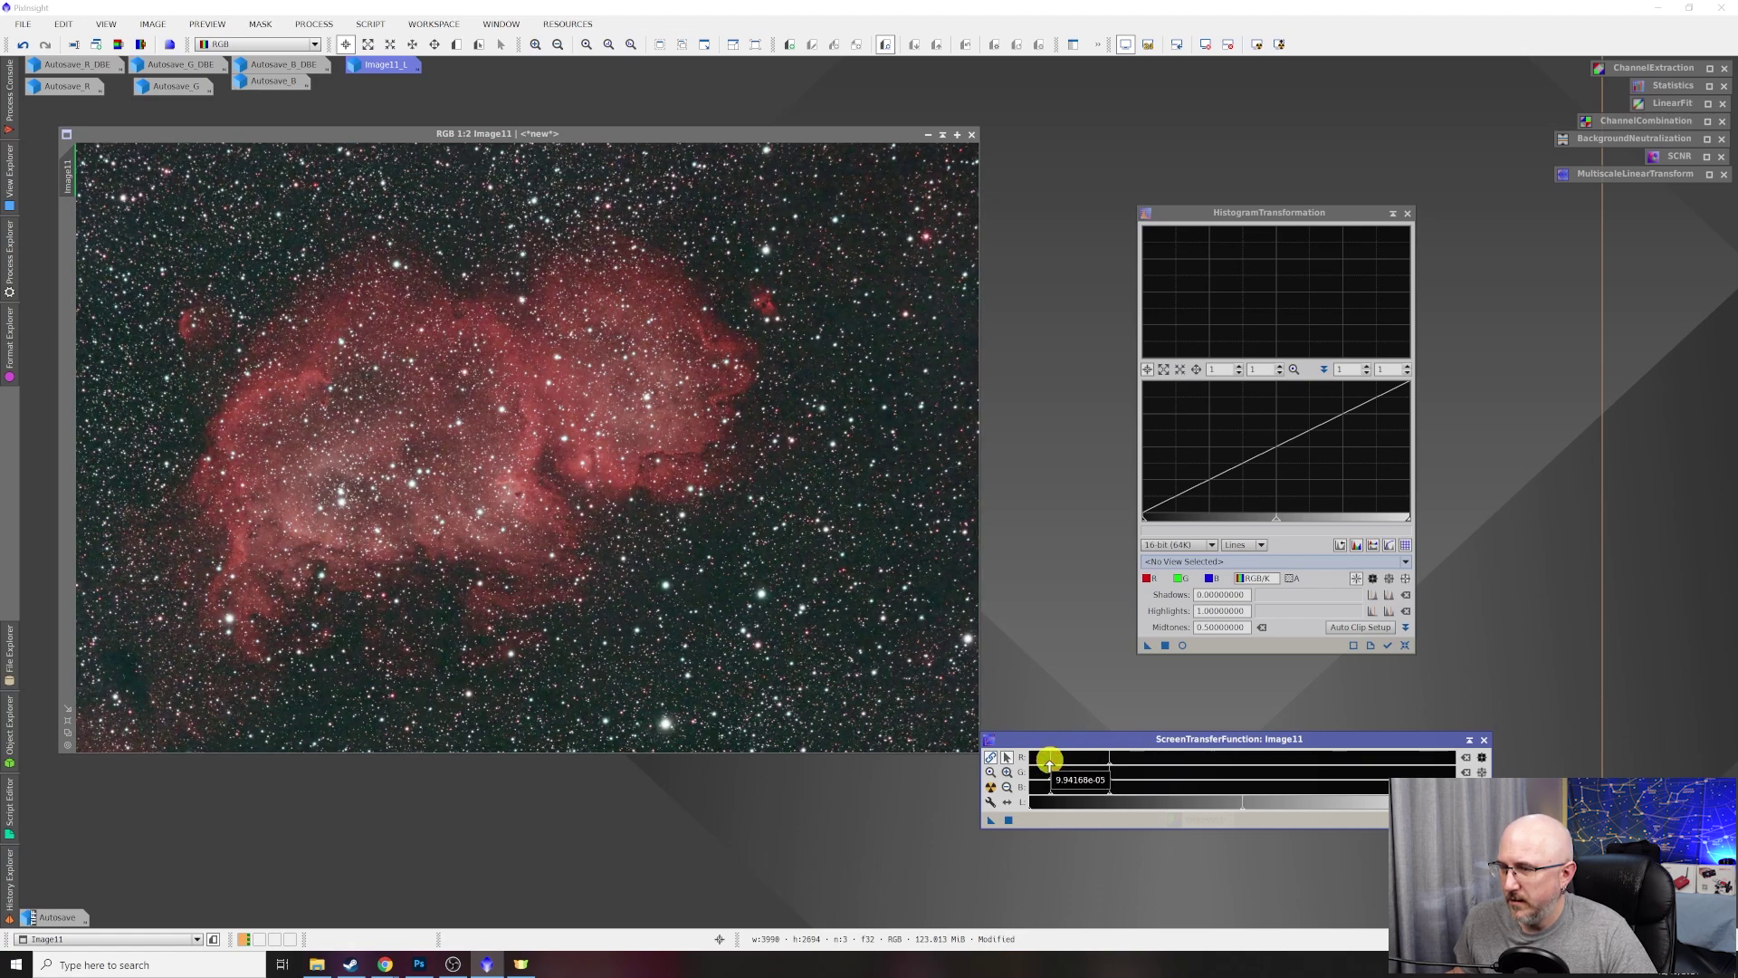
mouse_move(1112, 763)
left_mouse_down()
mouse_move(1130, 755)
mouse_move(1052, 764)
left_mouse_up()
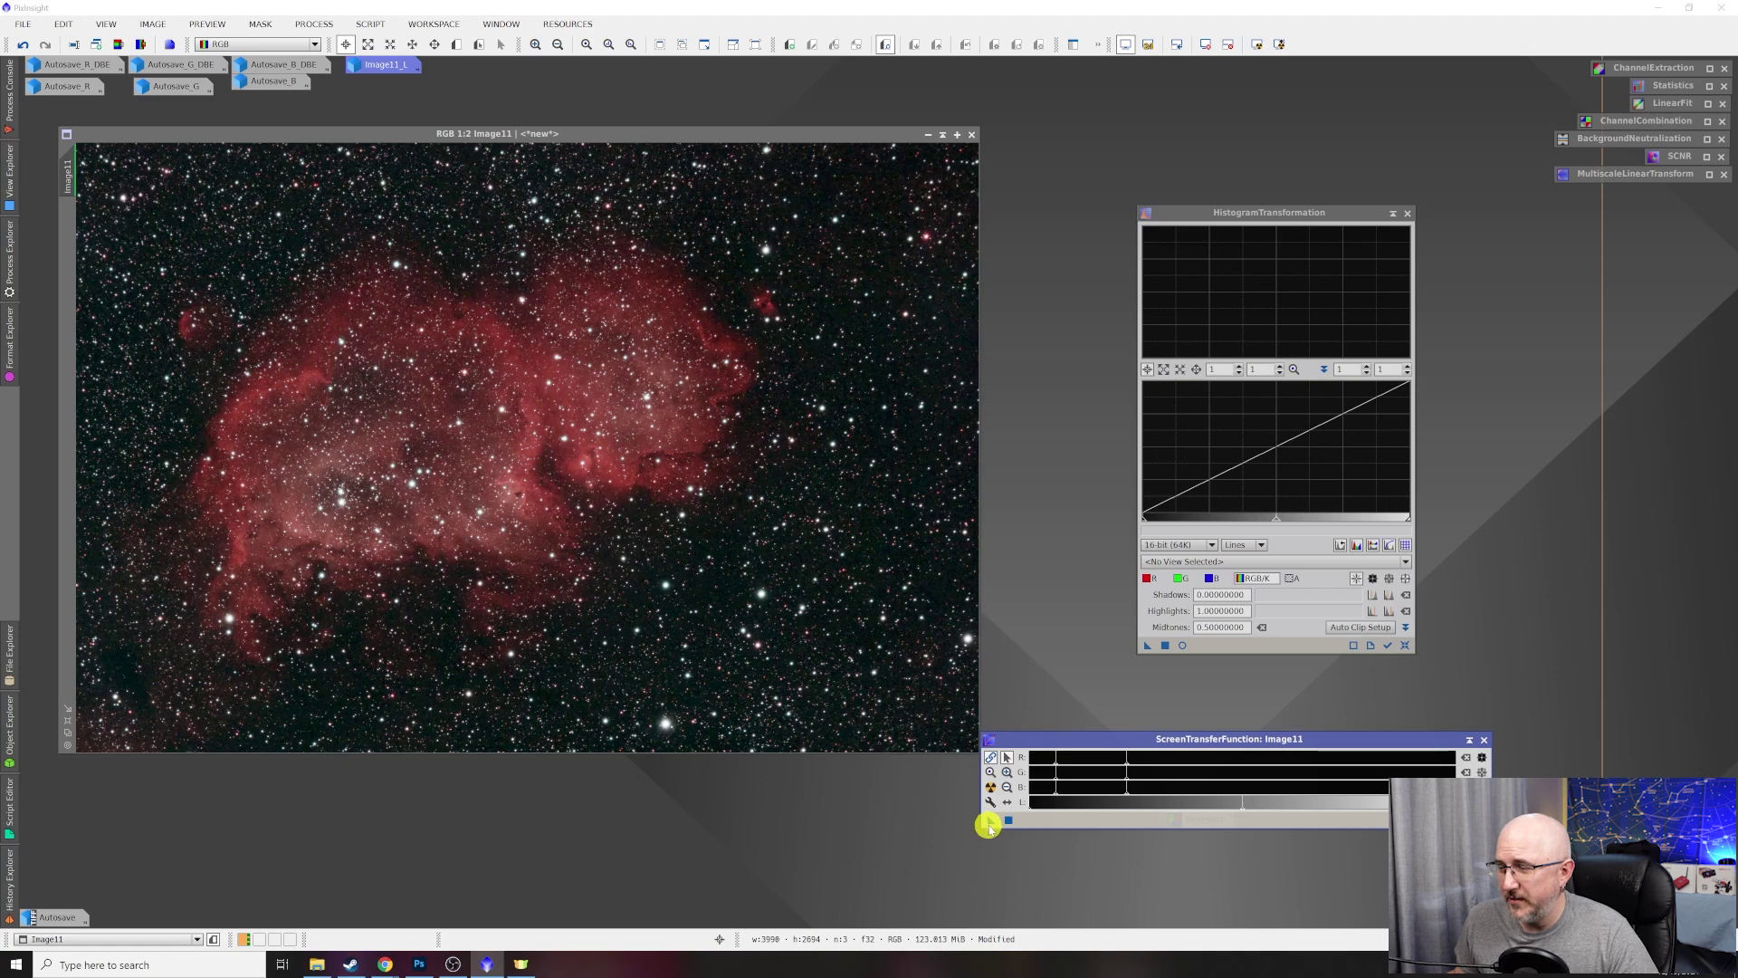
Transfer the screen stretch to HistogramTransformation, apply it permanently to Image11, and disable the image's screen stretch.
left_click_drag(989, 824, 1223, 643)
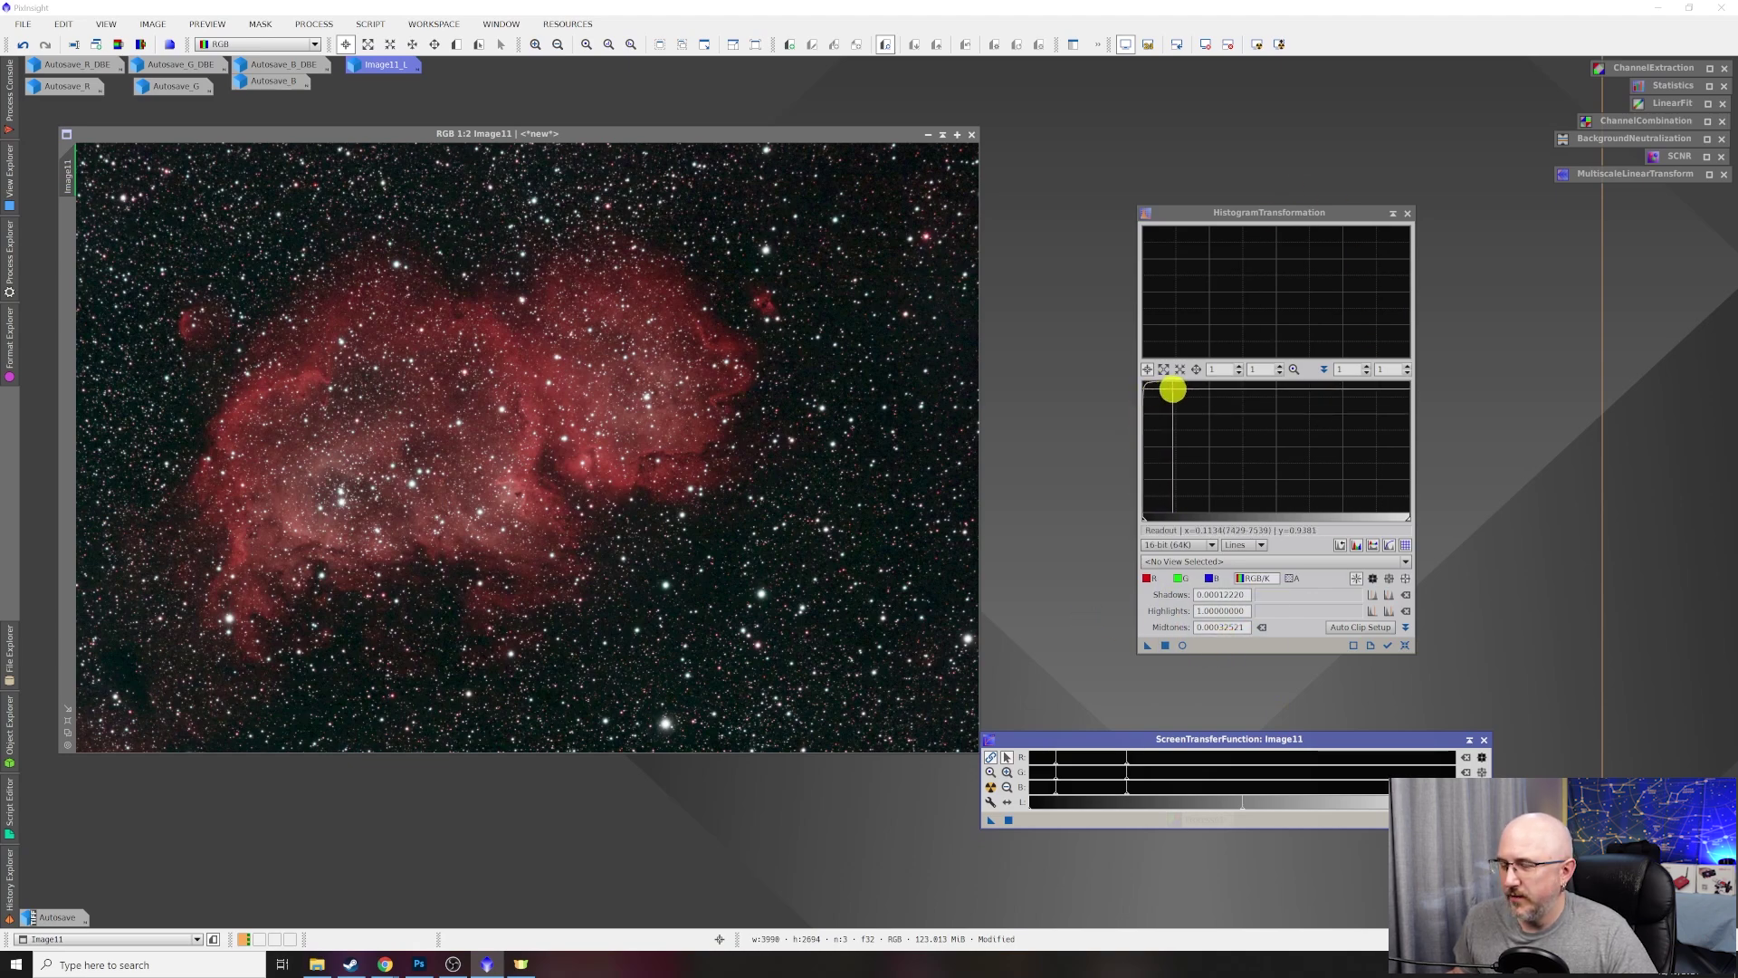
left_click_drag(1146, 645, 677, 358)
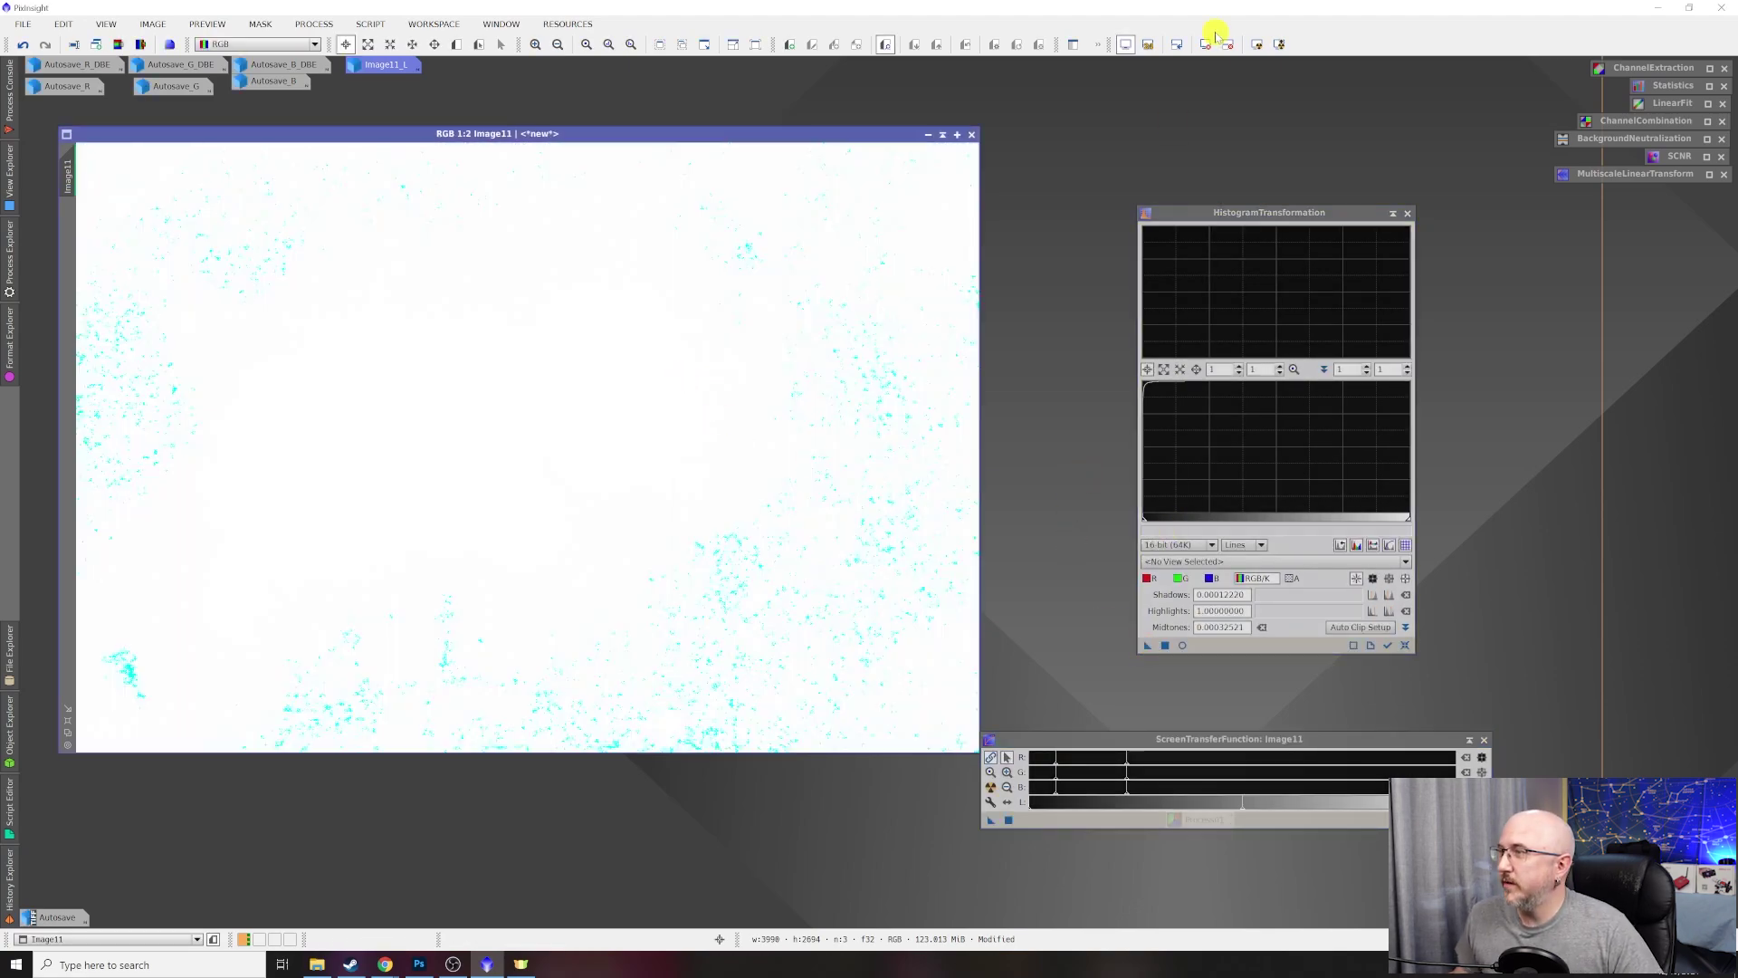
left_click(1210, 46)
left_click_drag(652, 136, 631, 139)
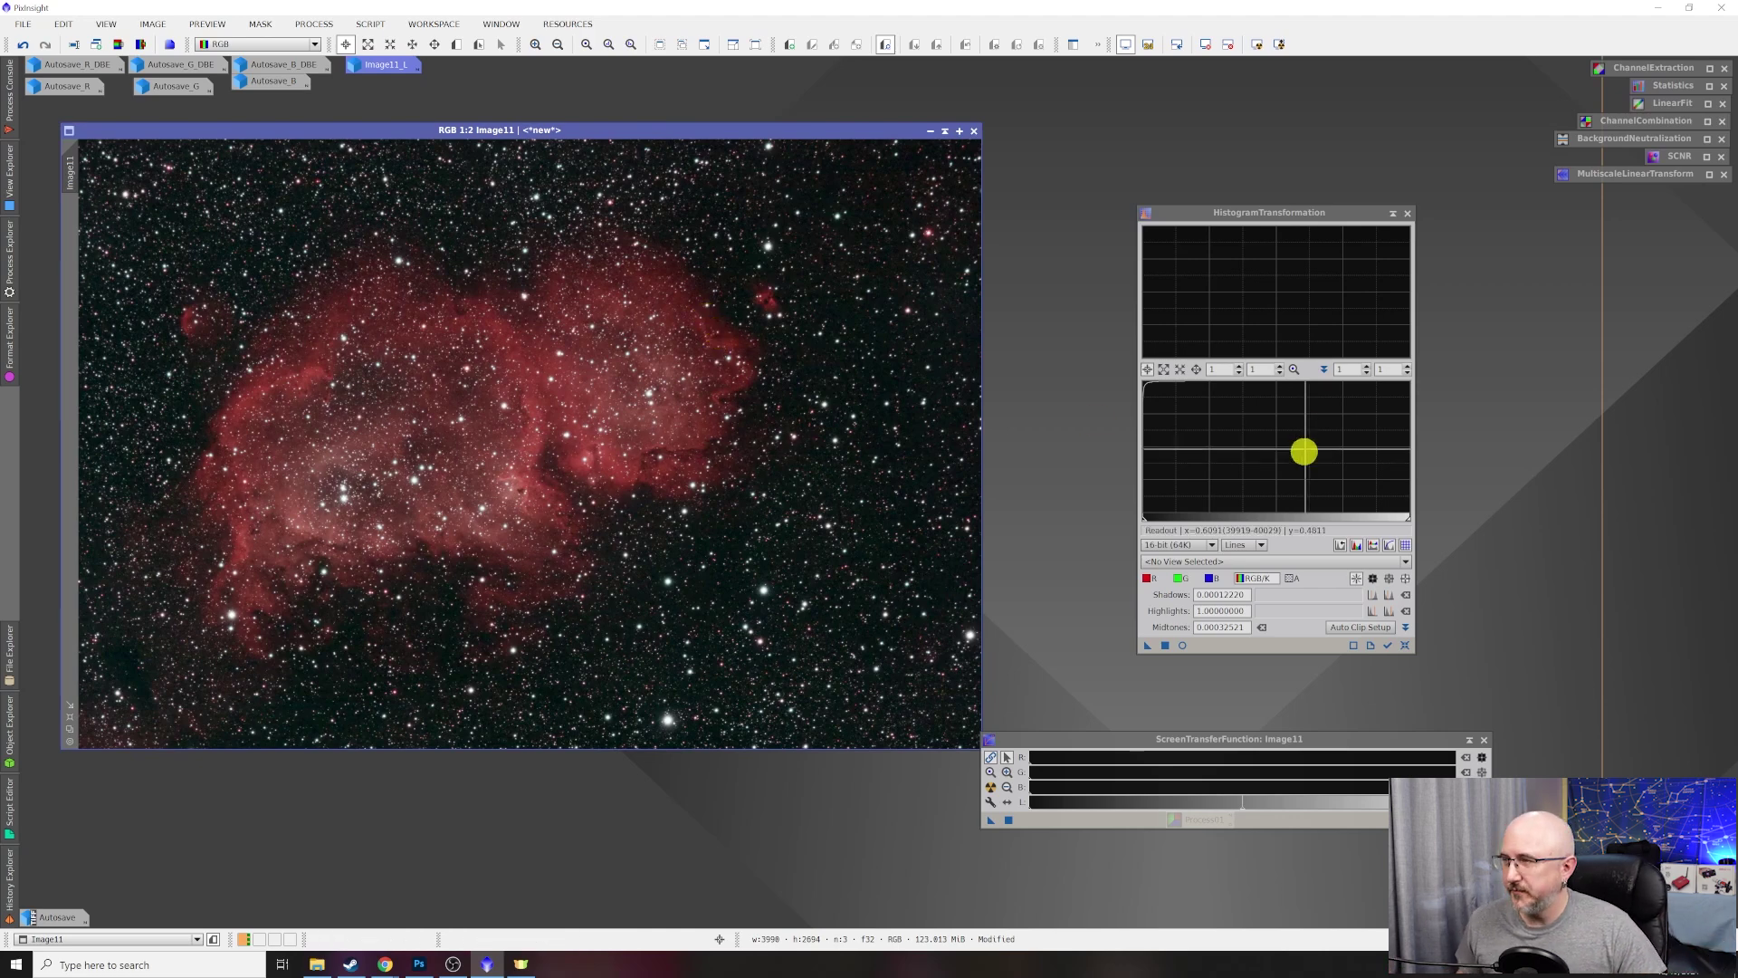
Collapse HistogramTransformation and ScreenTransferFunction and stack them beneath the collapsed MultiscaleLinearTransform.
left_click(1396, 213)
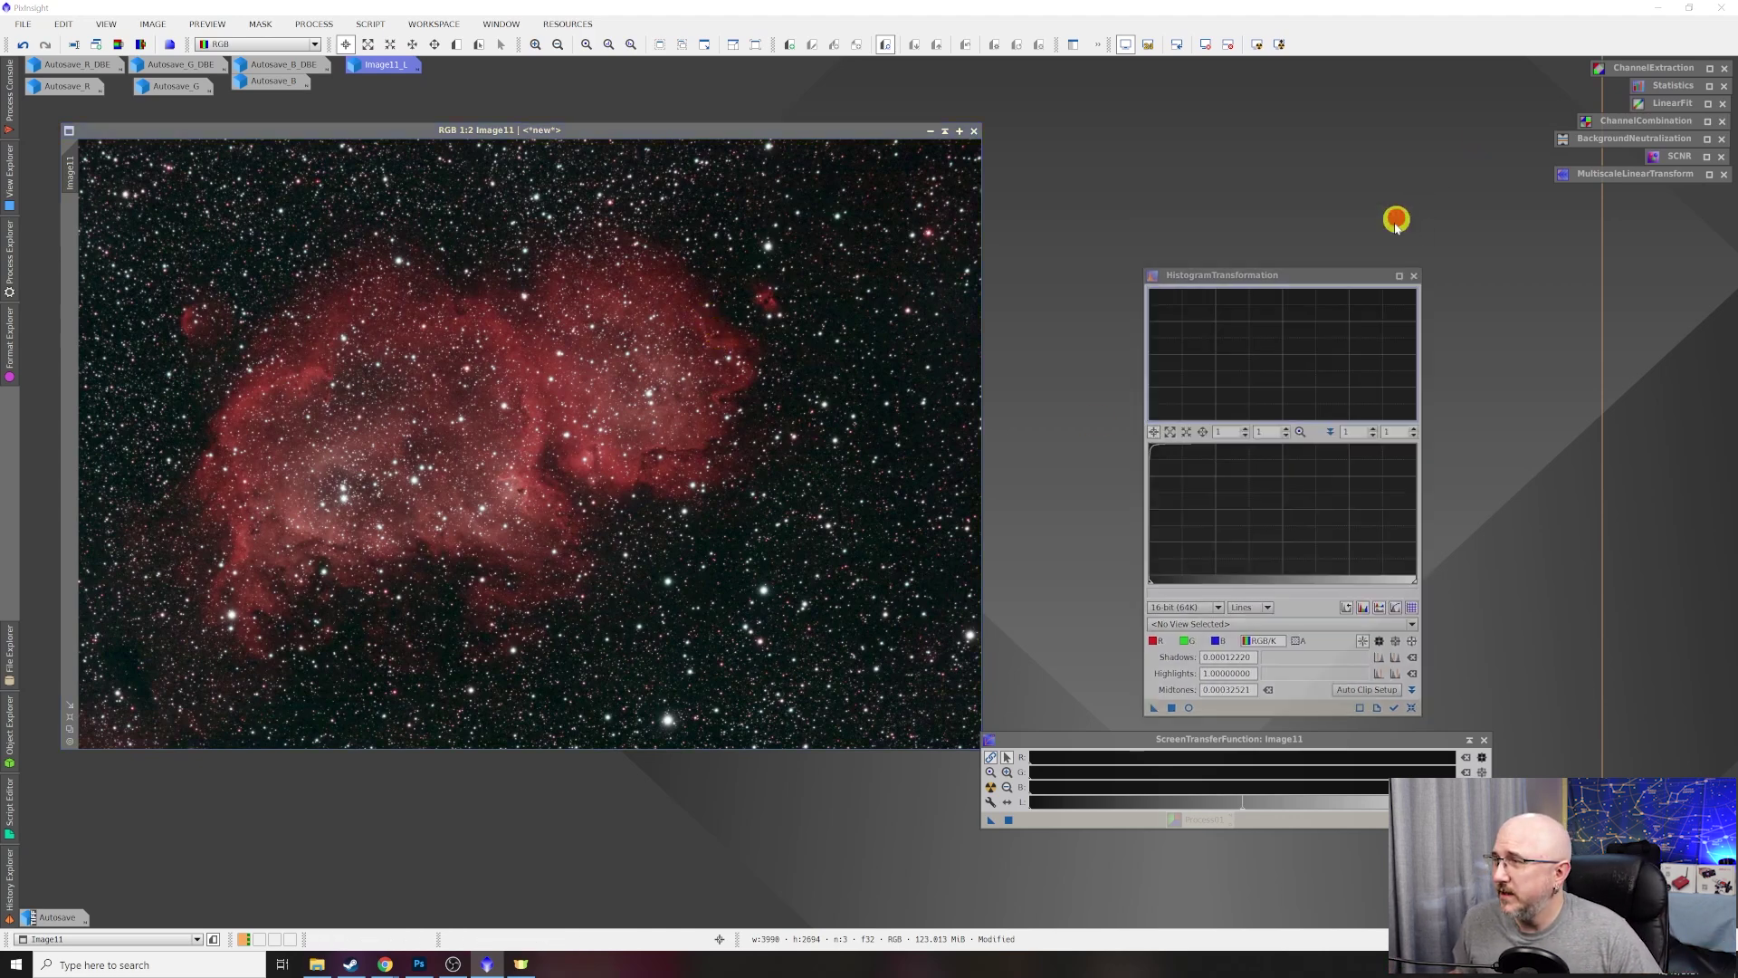
left_click(1467, 738)
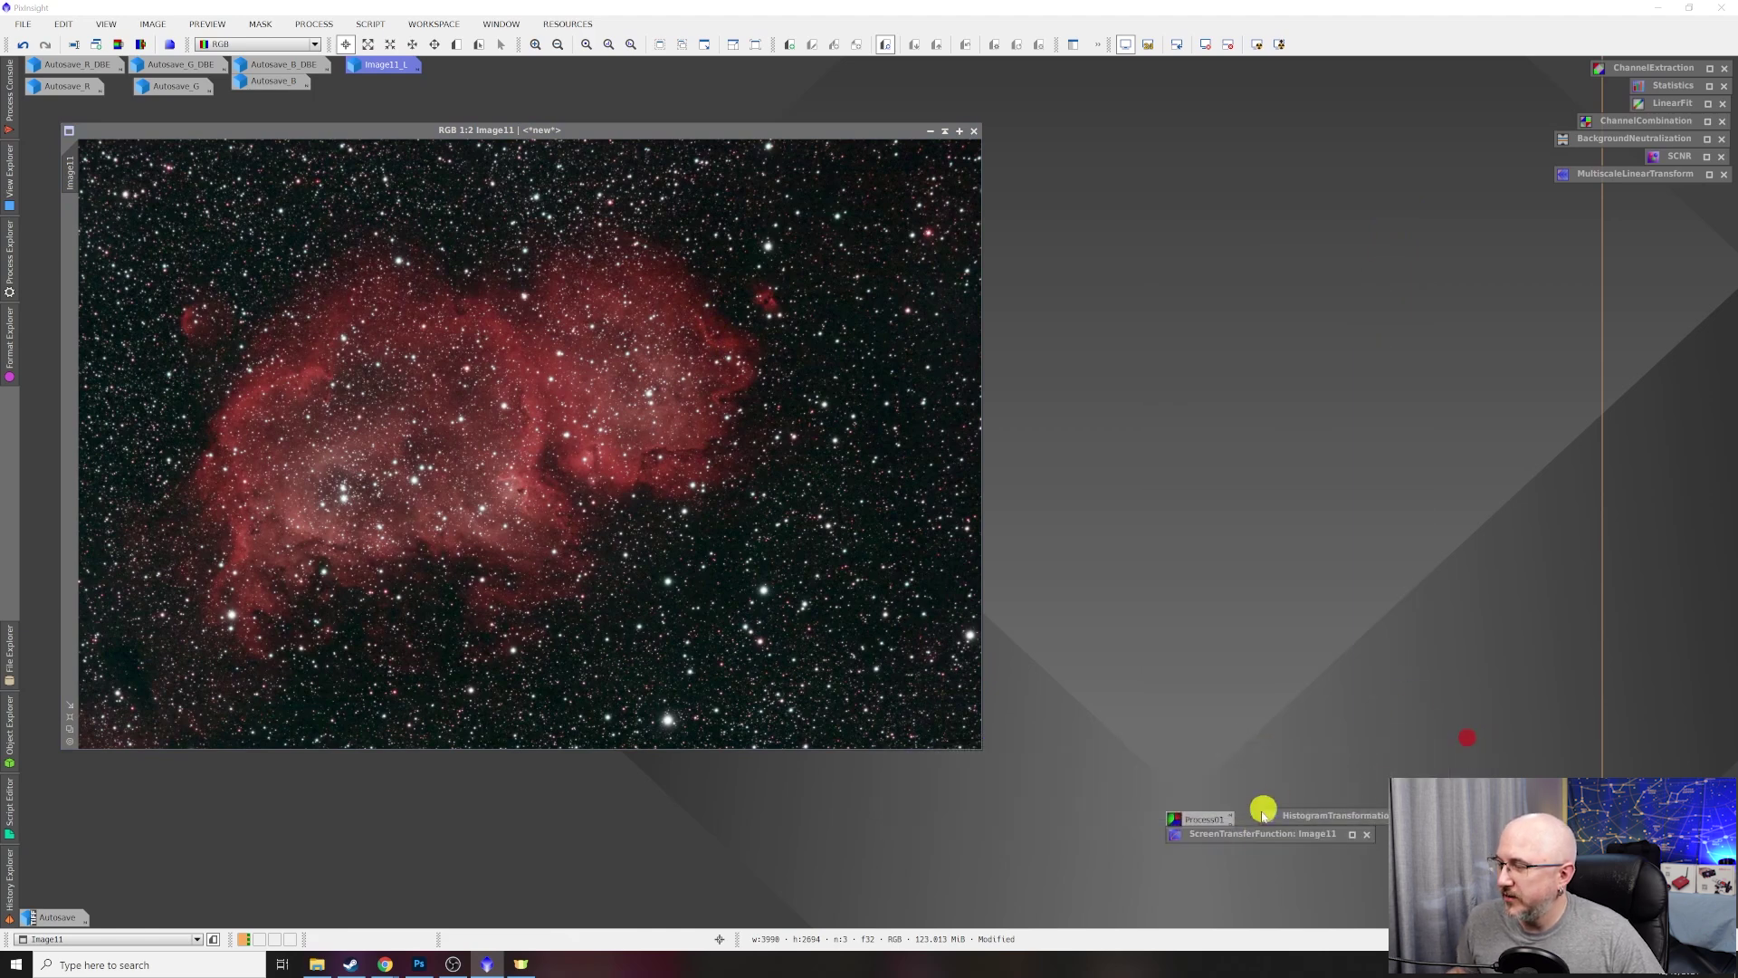
left_click_drag(1257, 831, 1616, 193)
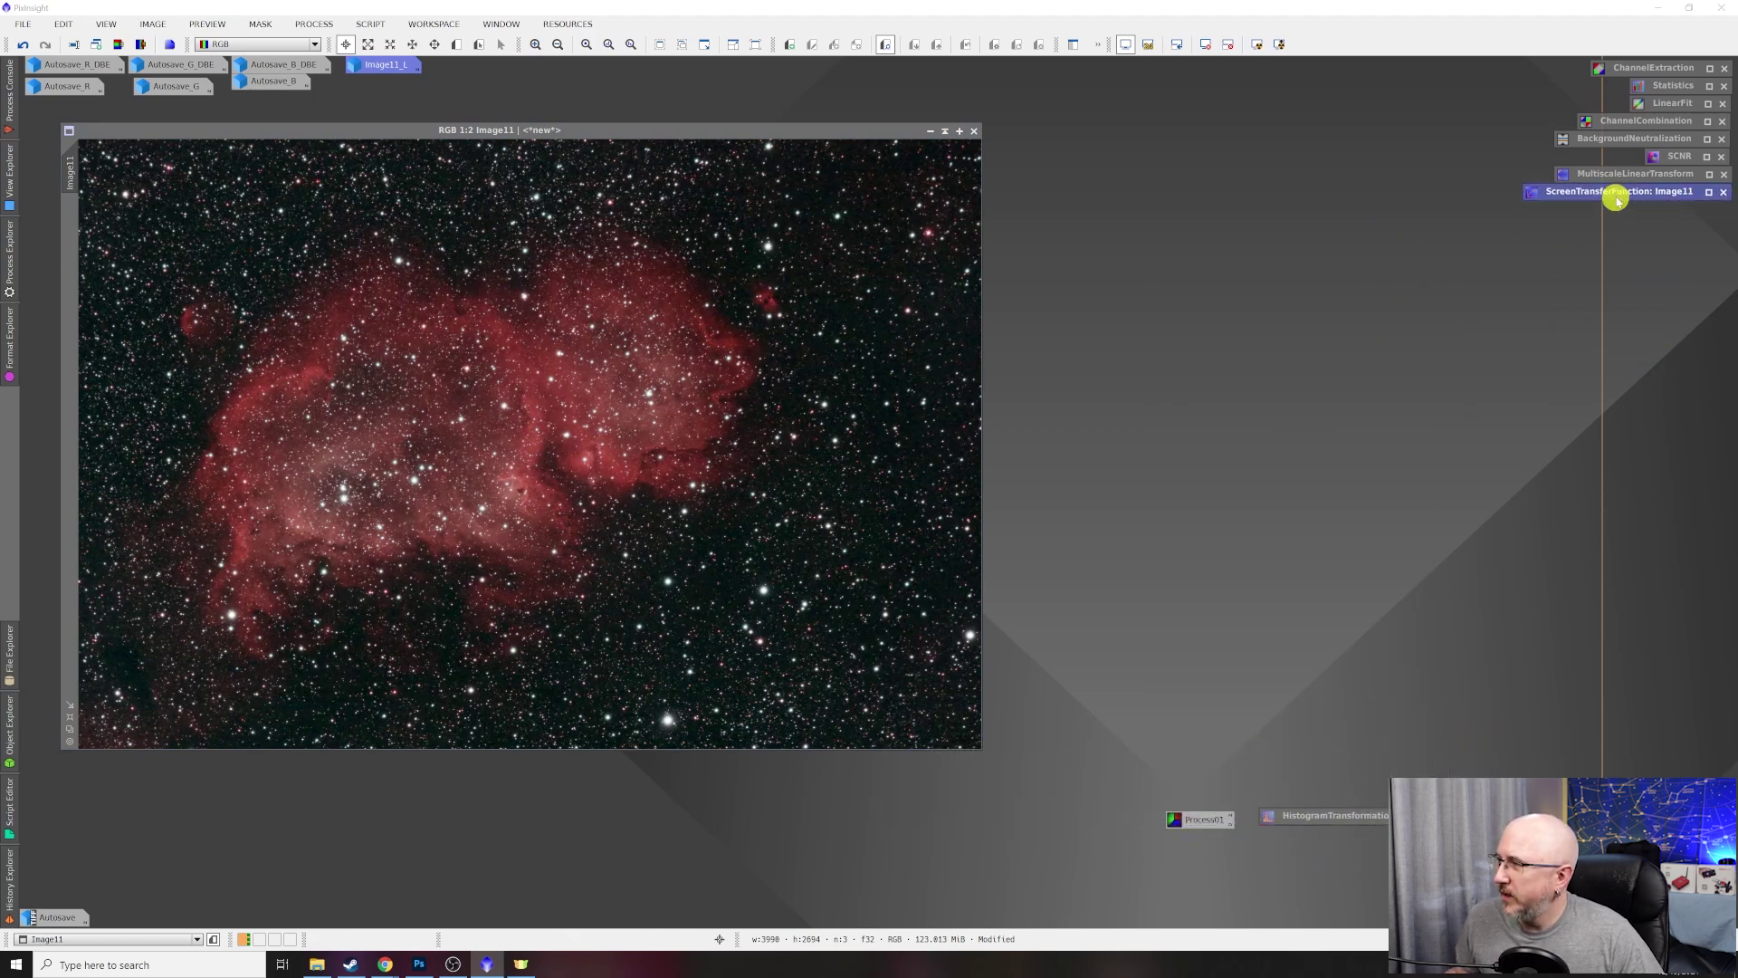
left_click_drag(1328, 815, 1625, 209)
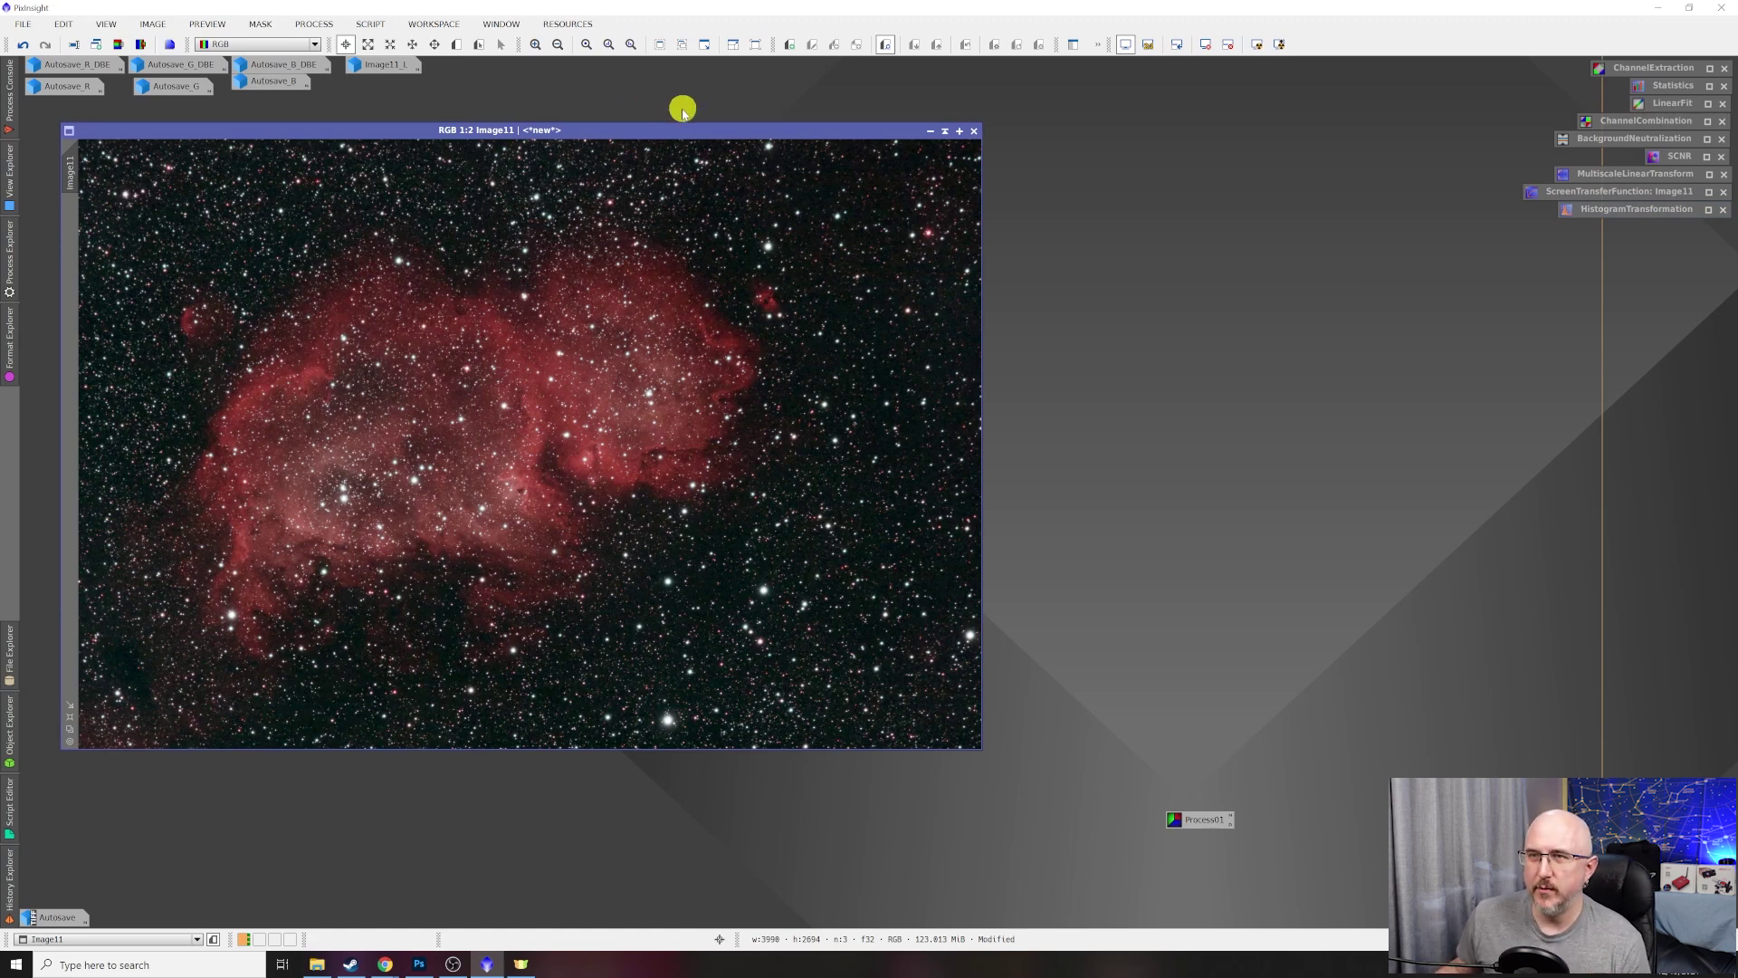
Open the StarNet process and place its window beside Image11.
left_click(317, 24)
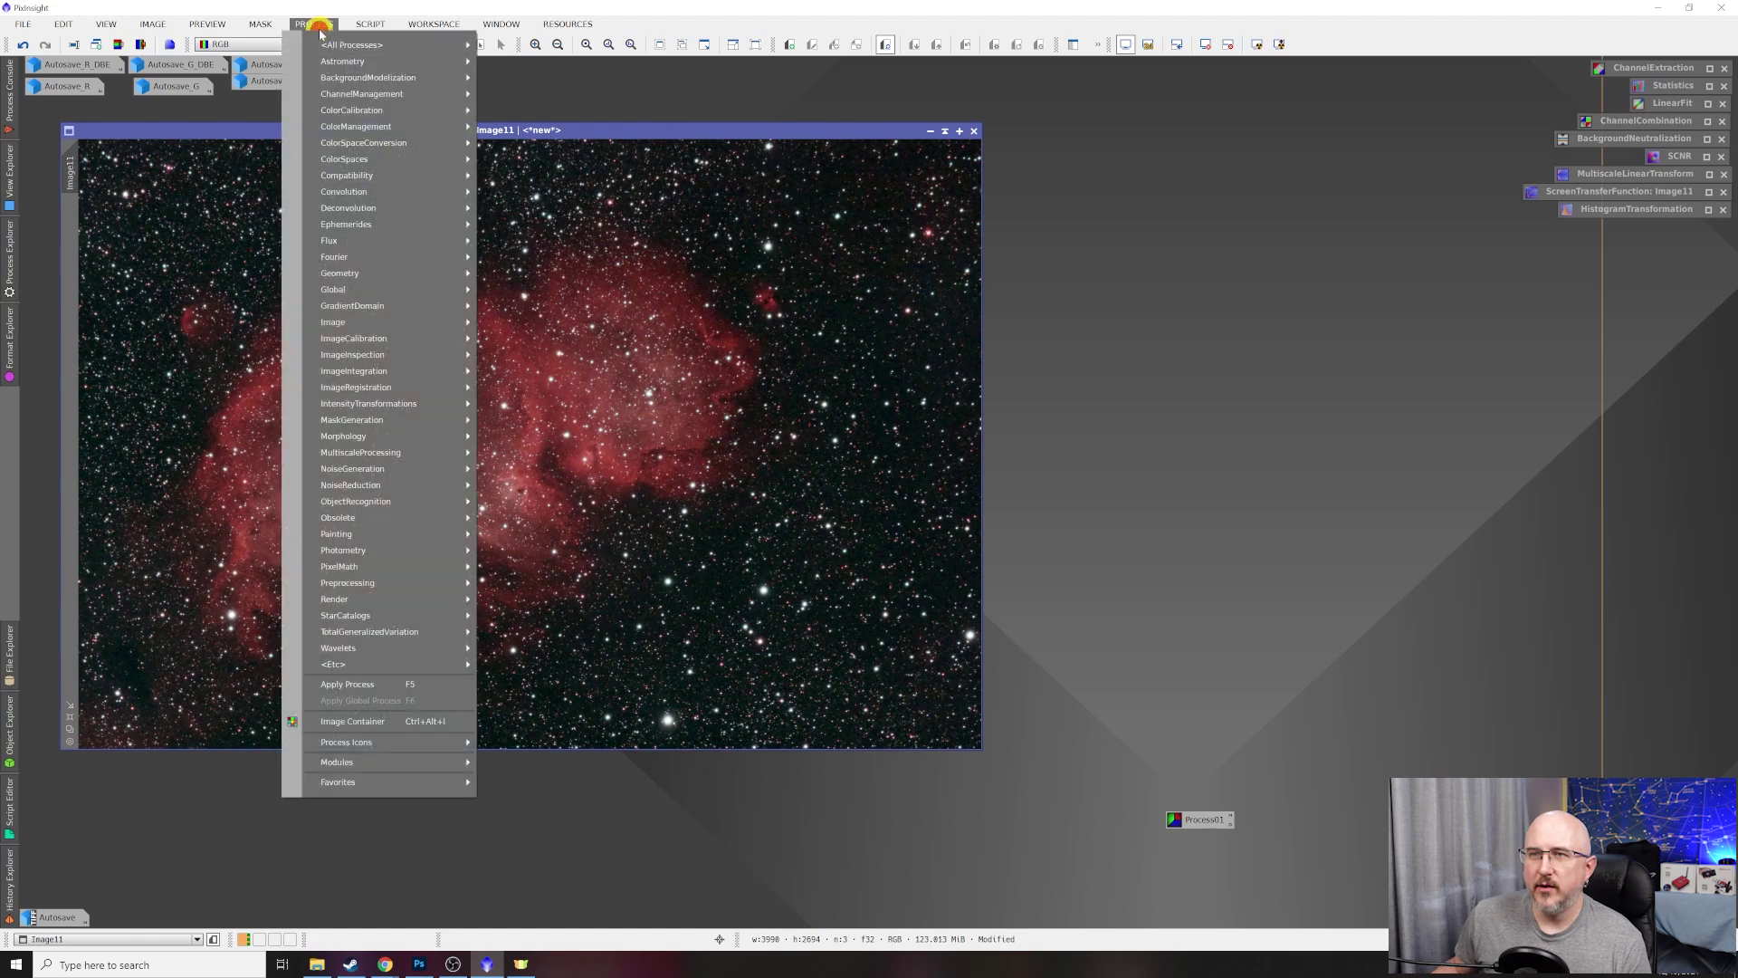
mouse_move(399, 505)
left_click(526, 502)
left_click_drag(1258, 268, 1086, 229)
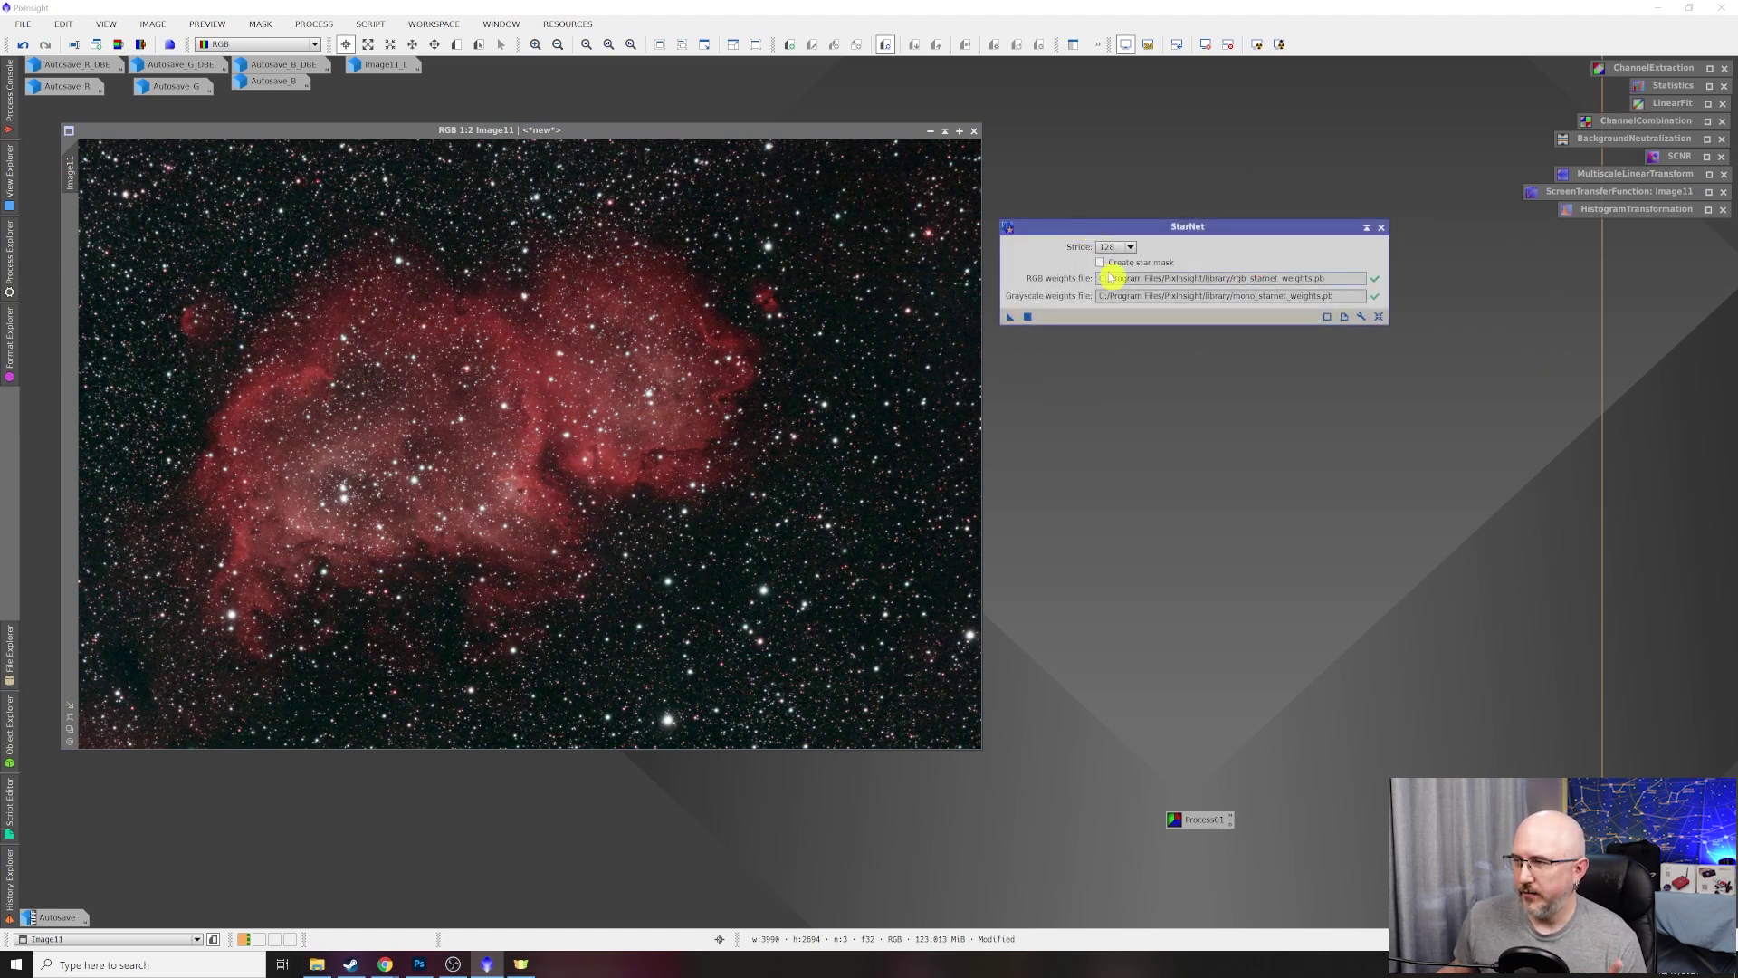
Enable star mask creation in StarNet and check the RGB and grayscale weights files in its preferences.
left_click(1100, 262)
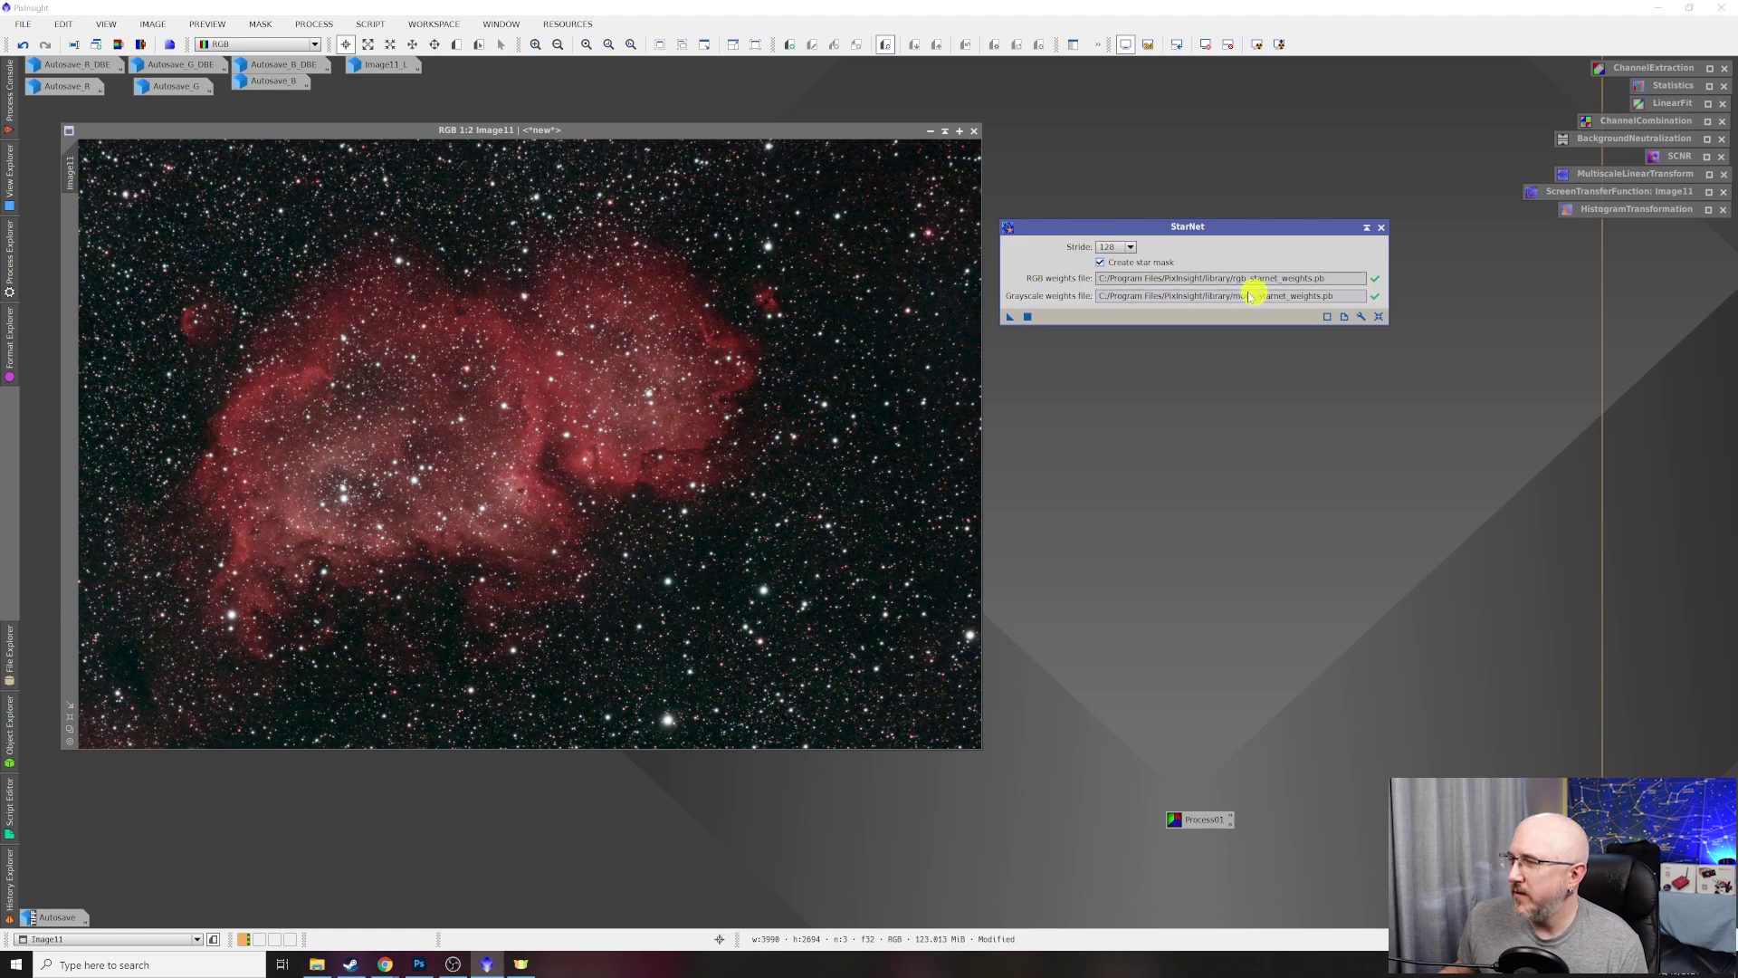
mouse_move(1242, 299)
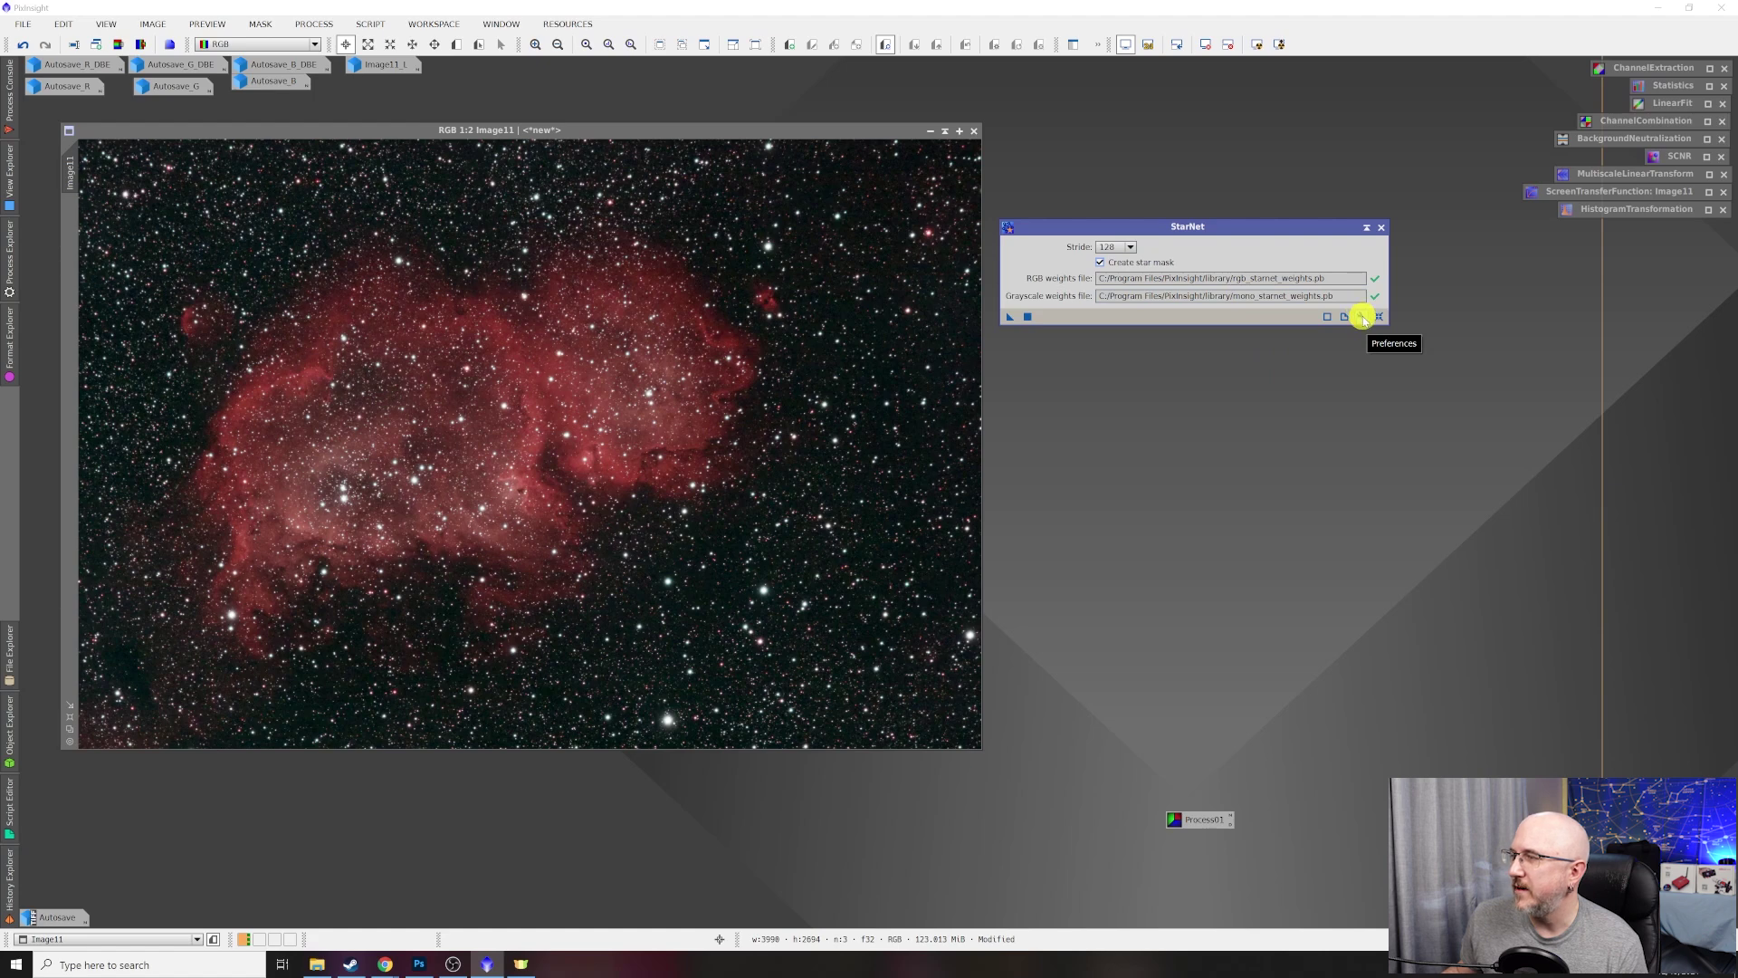
left_click(1362, 316)
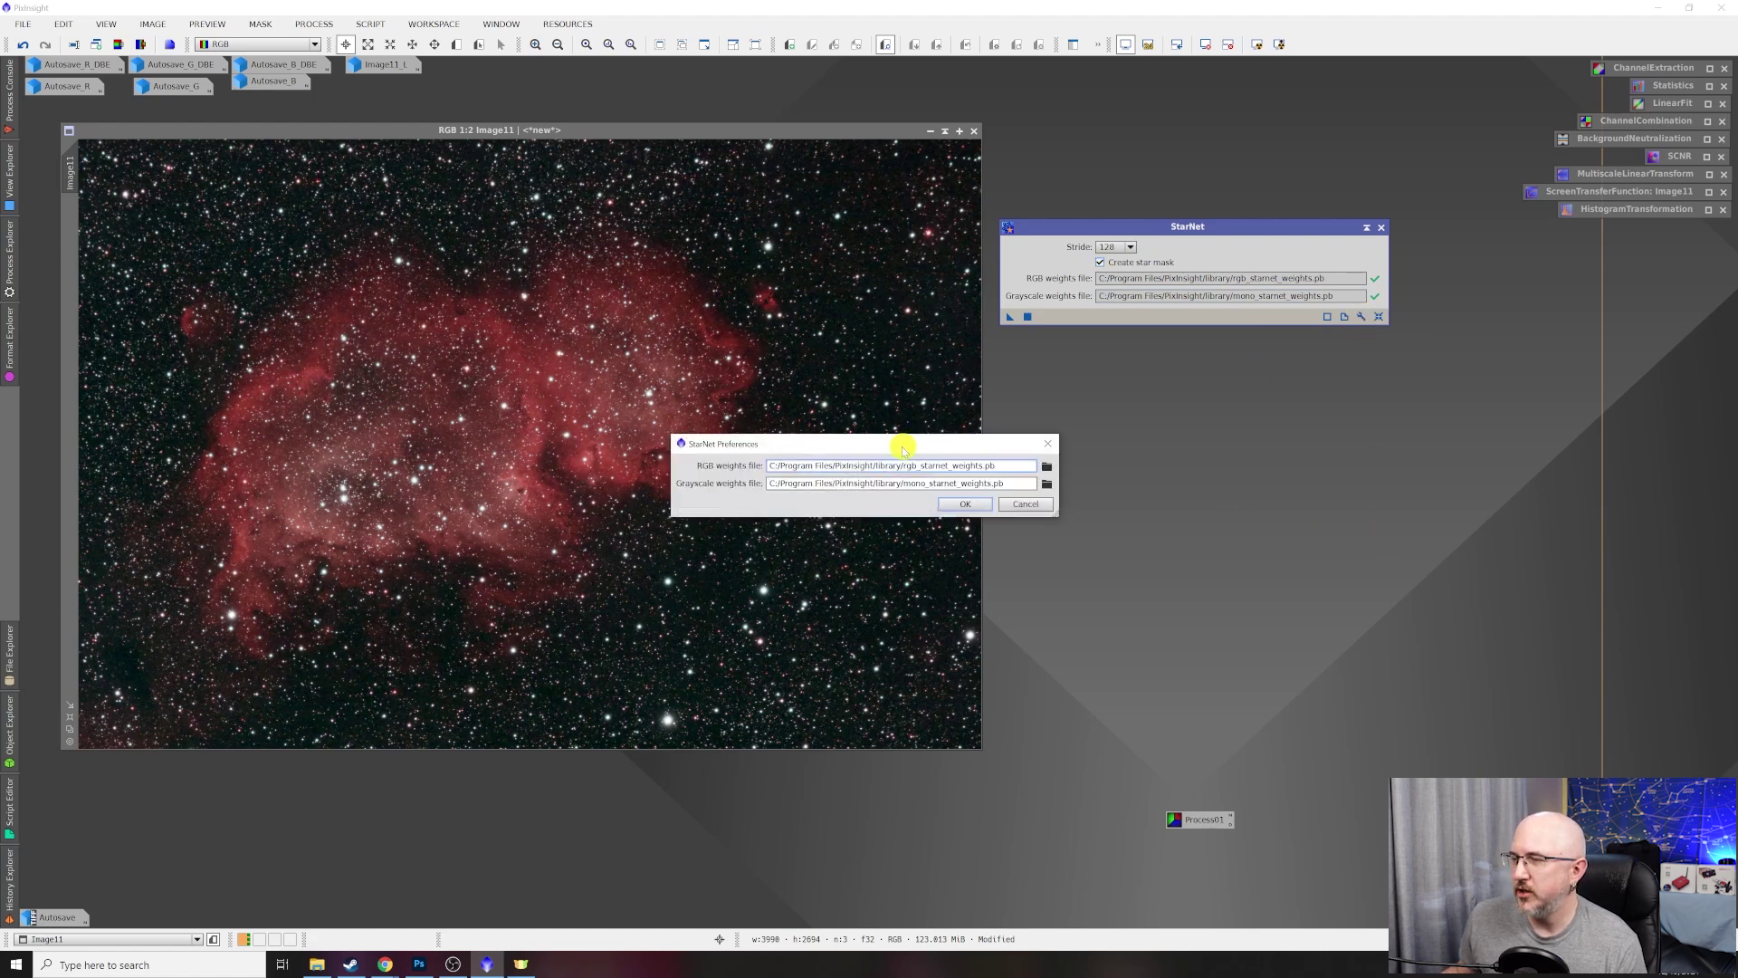
left_click_drag(864, 440, 710, 367)
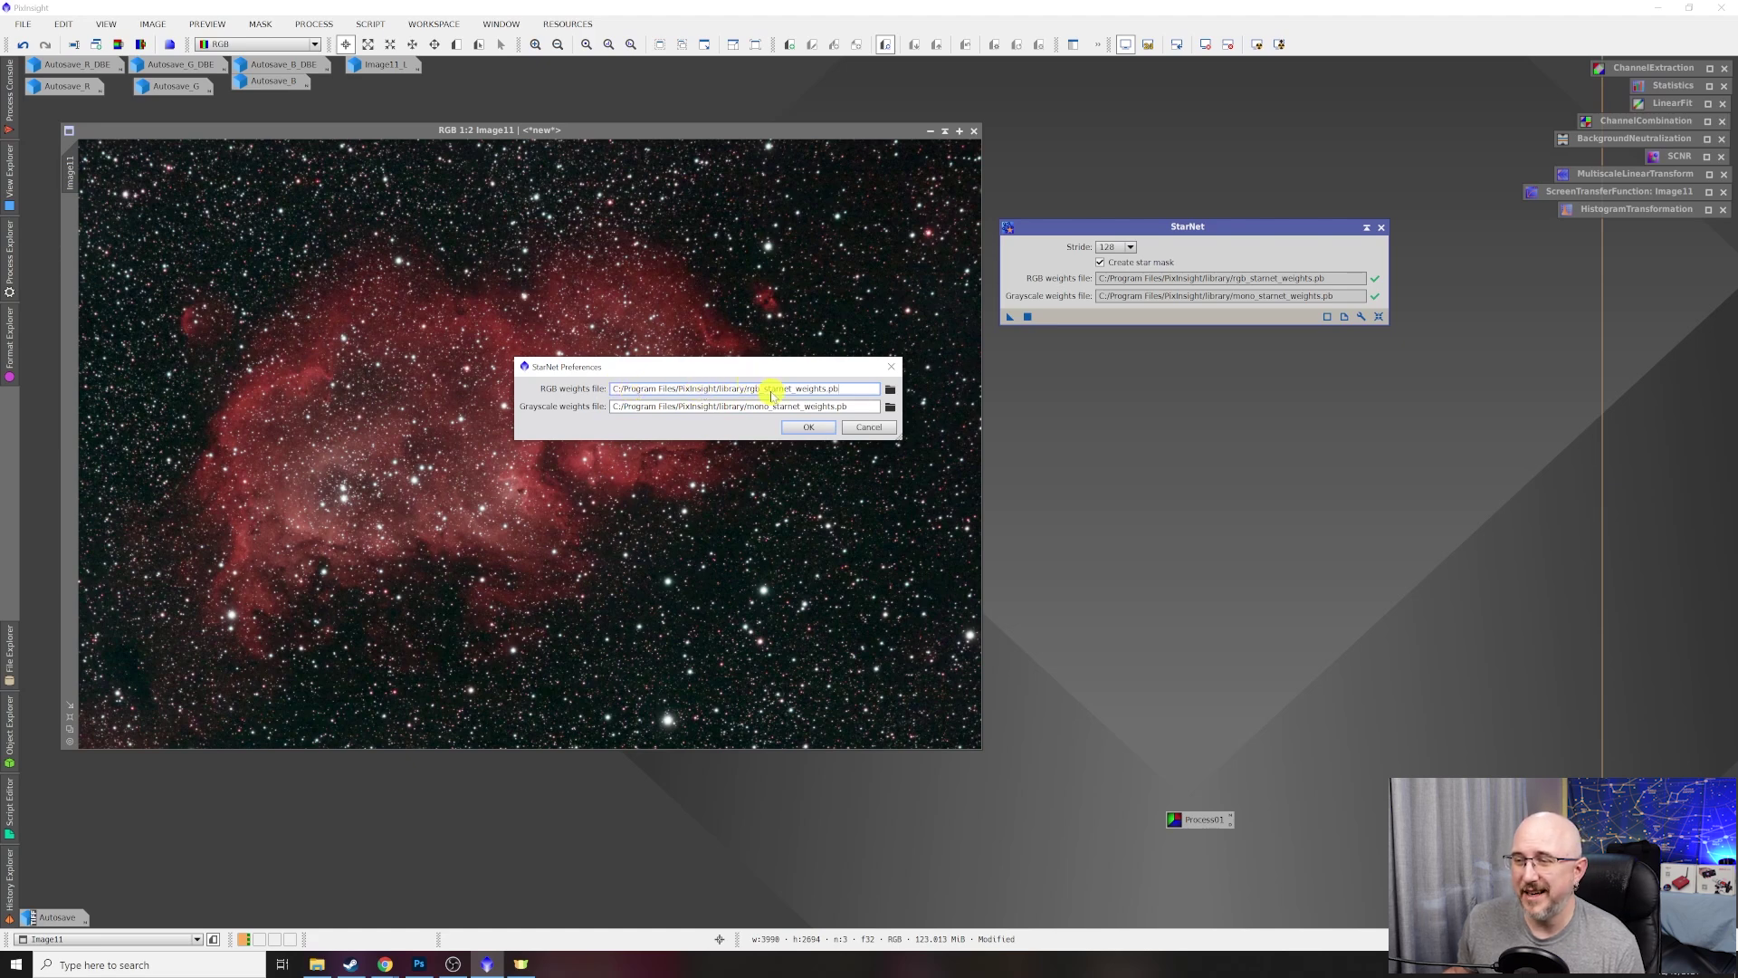
left_click(890, 390)
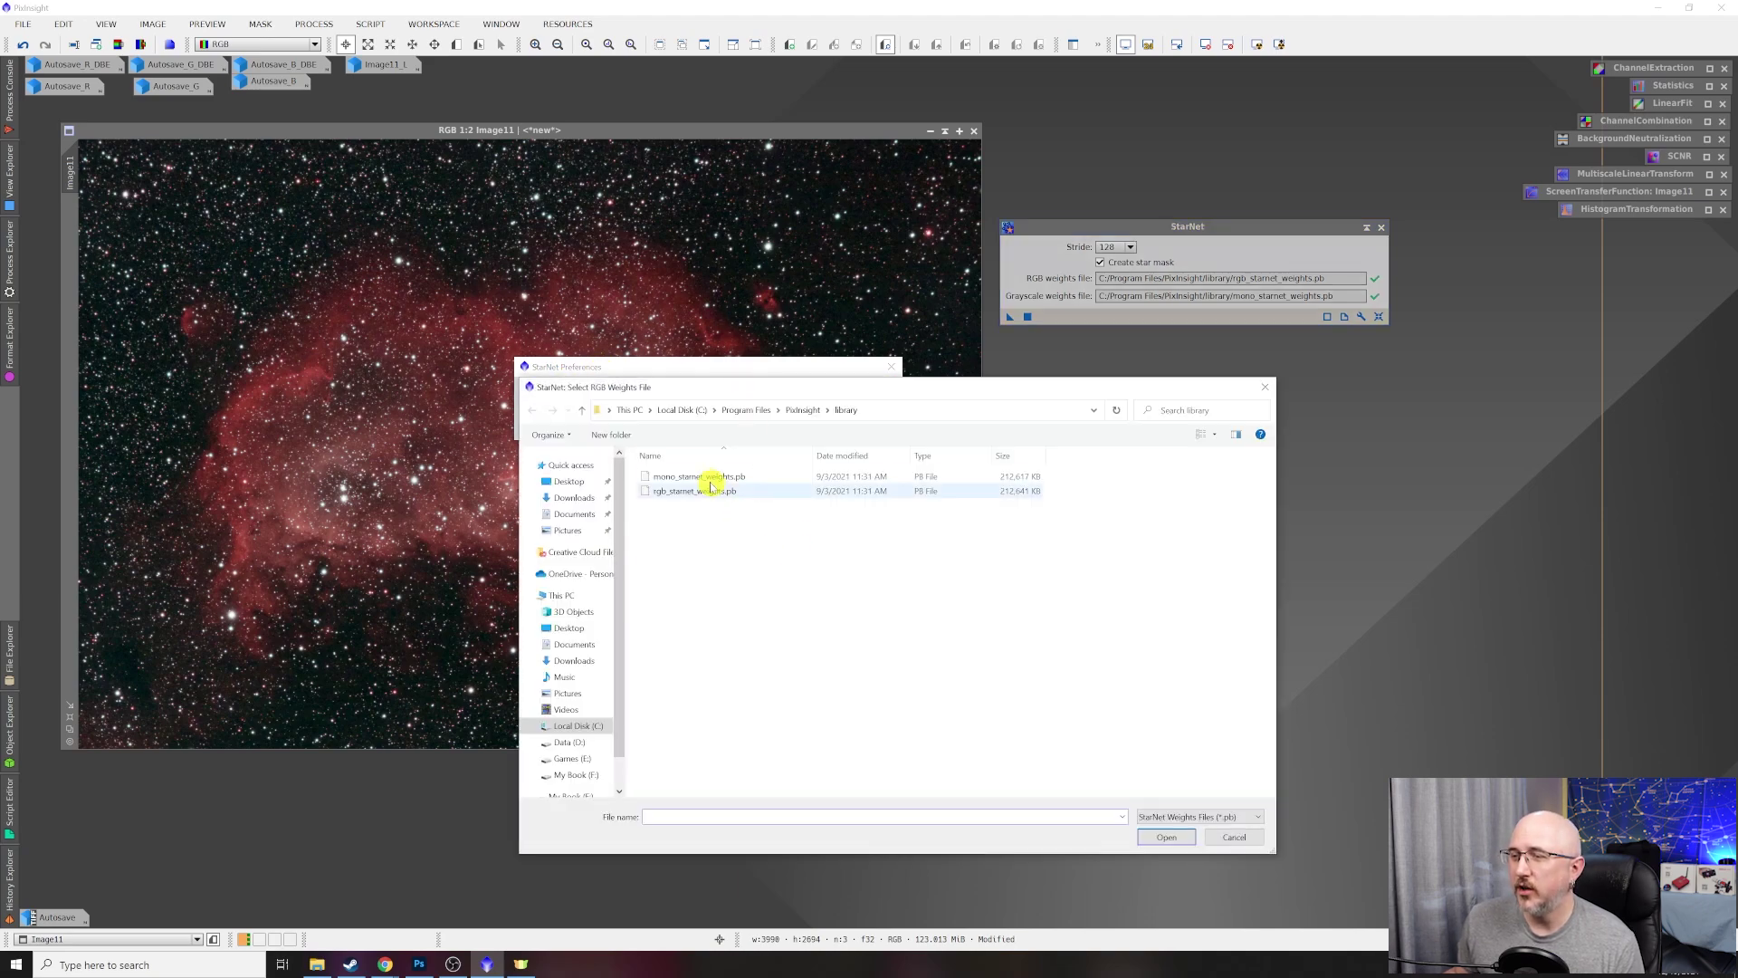
left_click(706, 491)
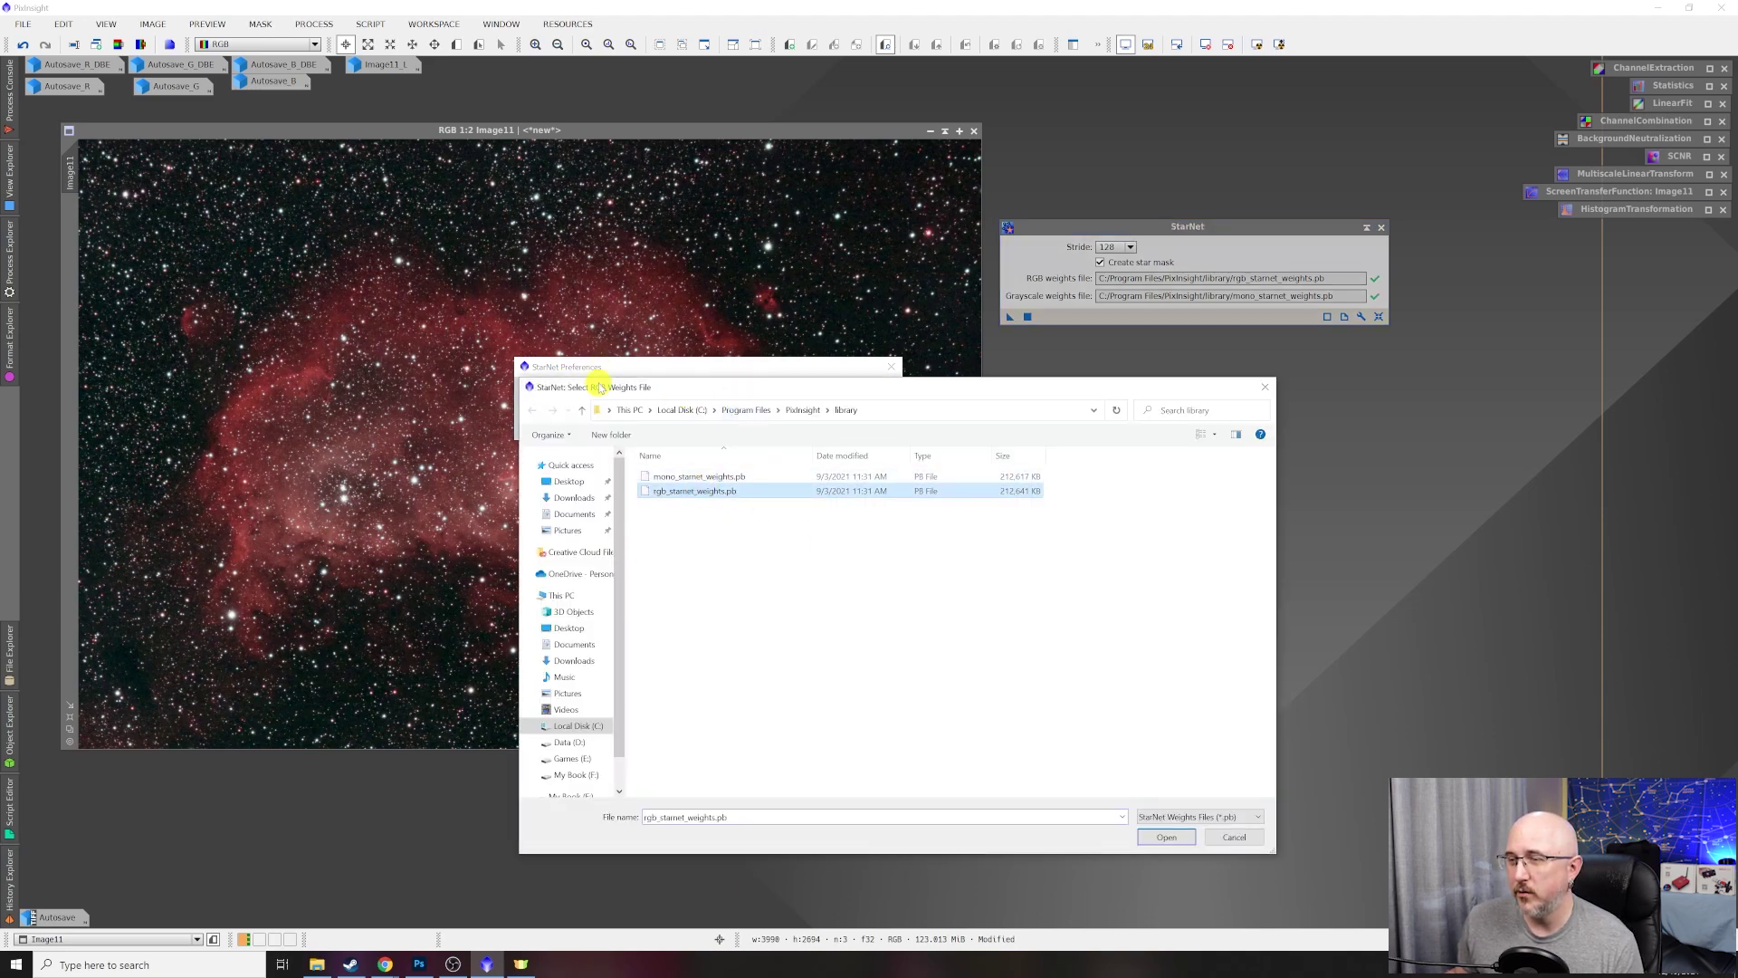
left_click(1232, 838)
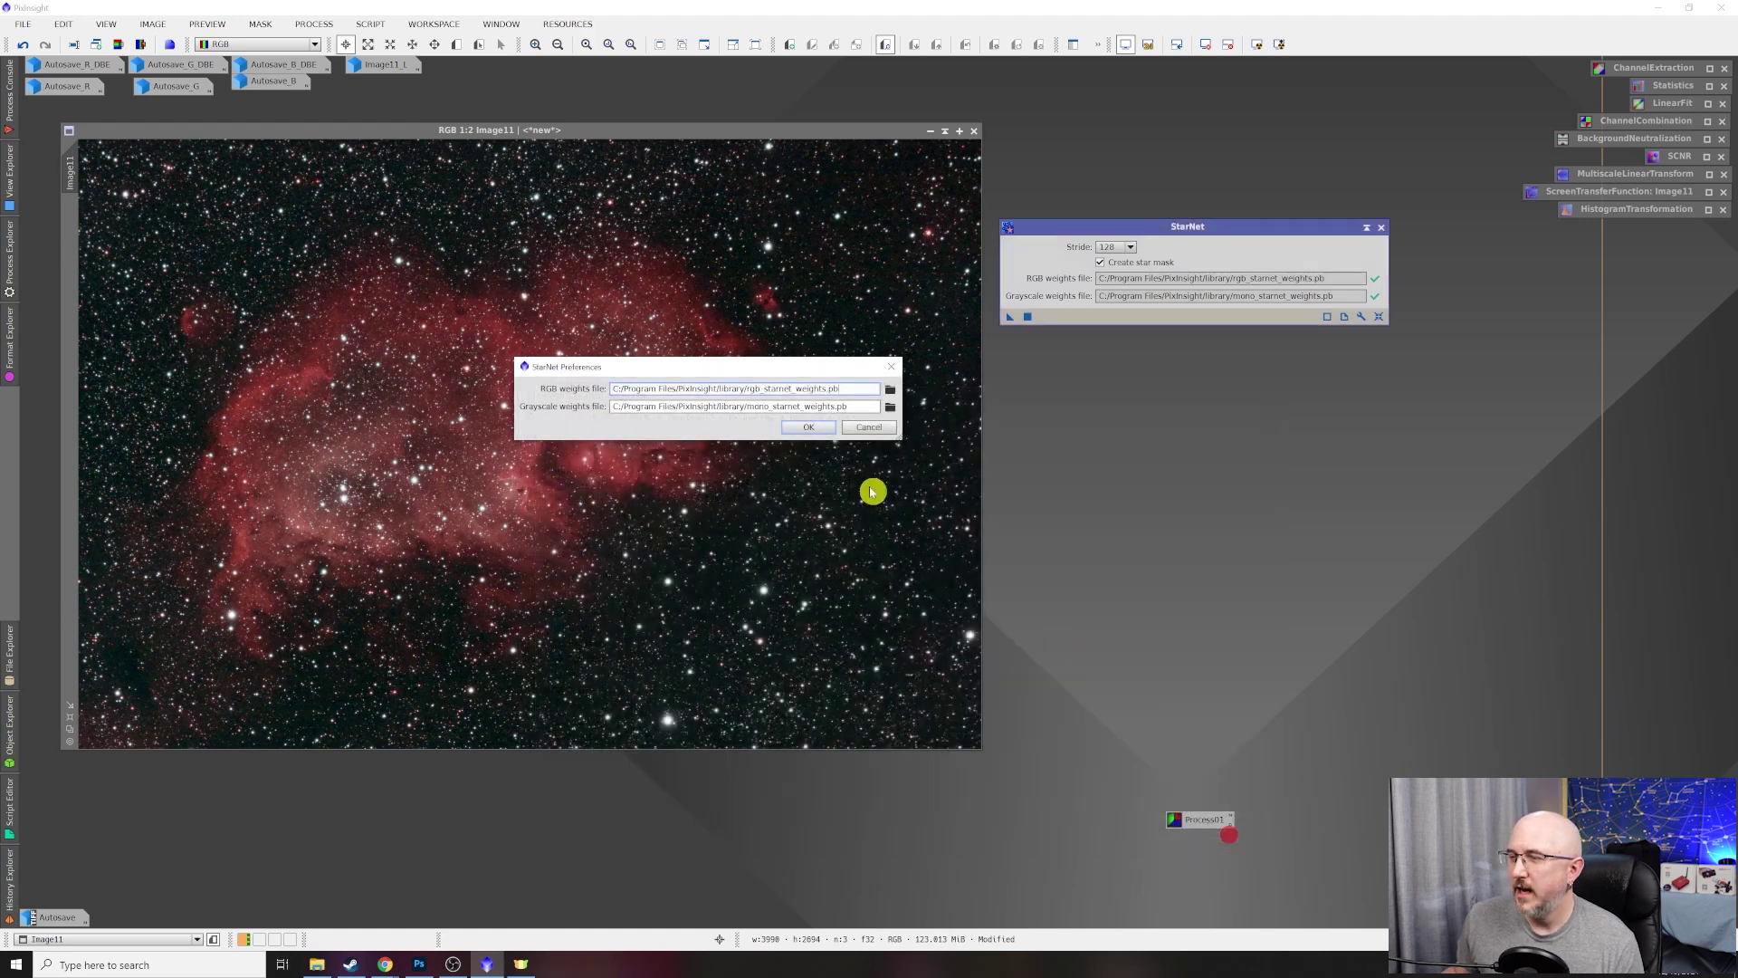
left_click(815, 419)
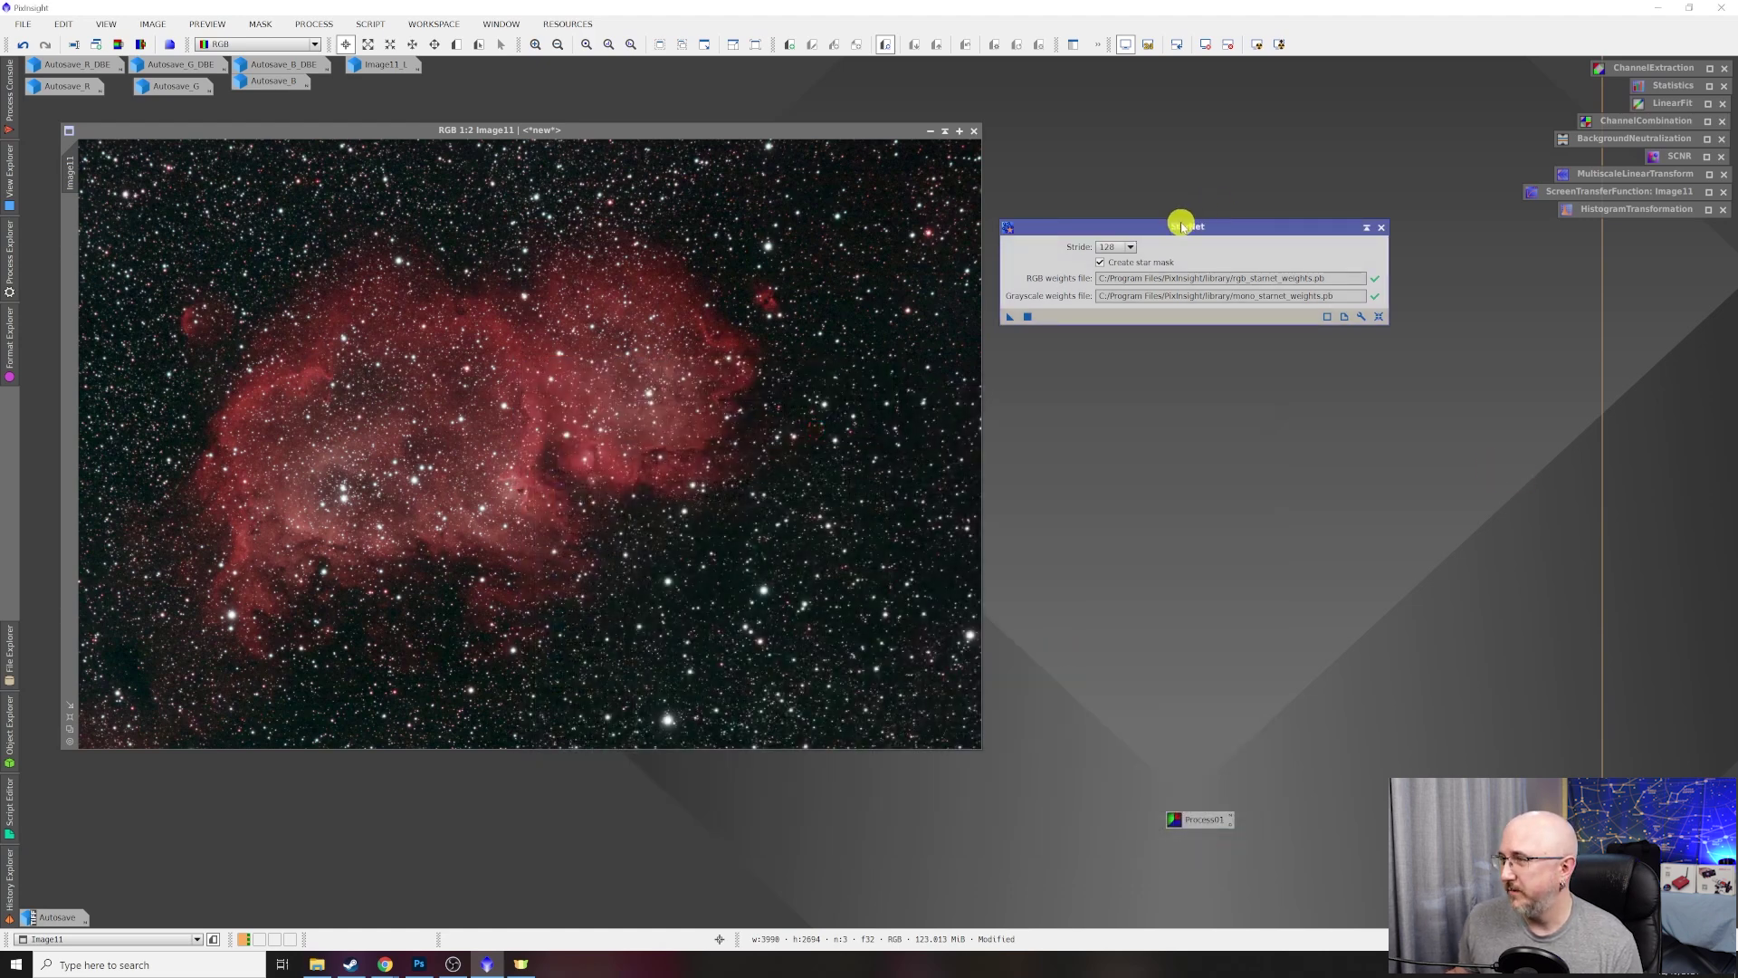
Run StarNet on Image11 and stack its collapsed process window beneath HistogramTransformation.
left_click(1007, 319)
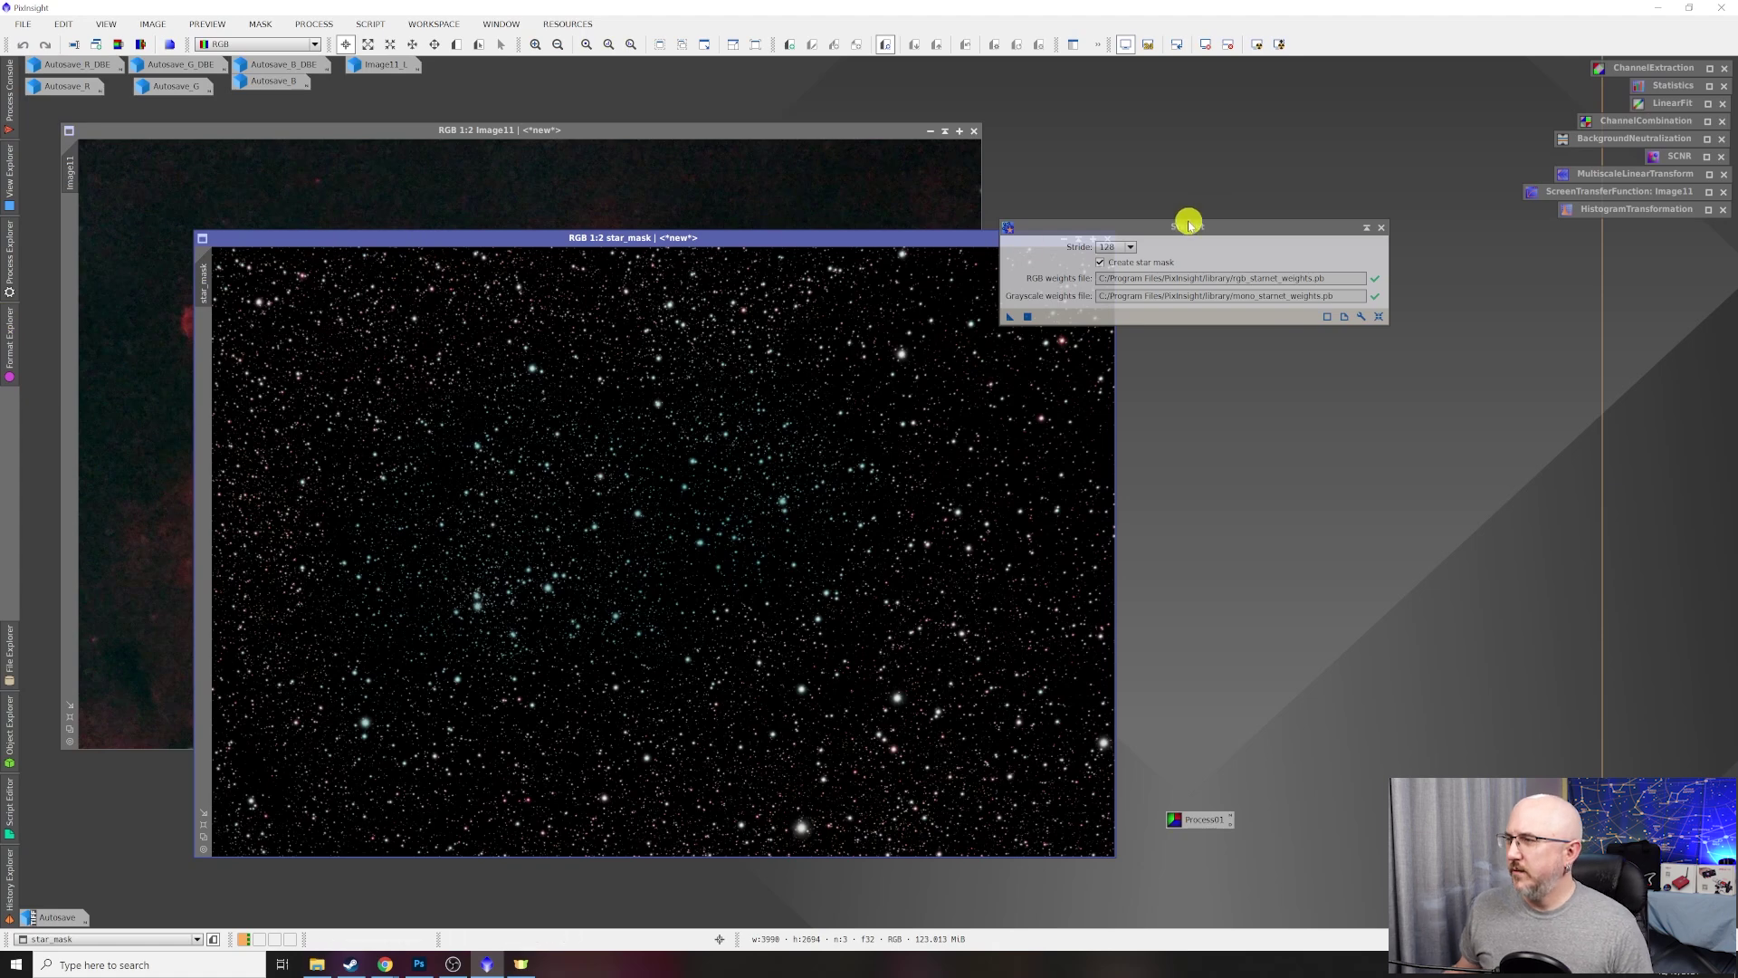
left_click(1368, 230)
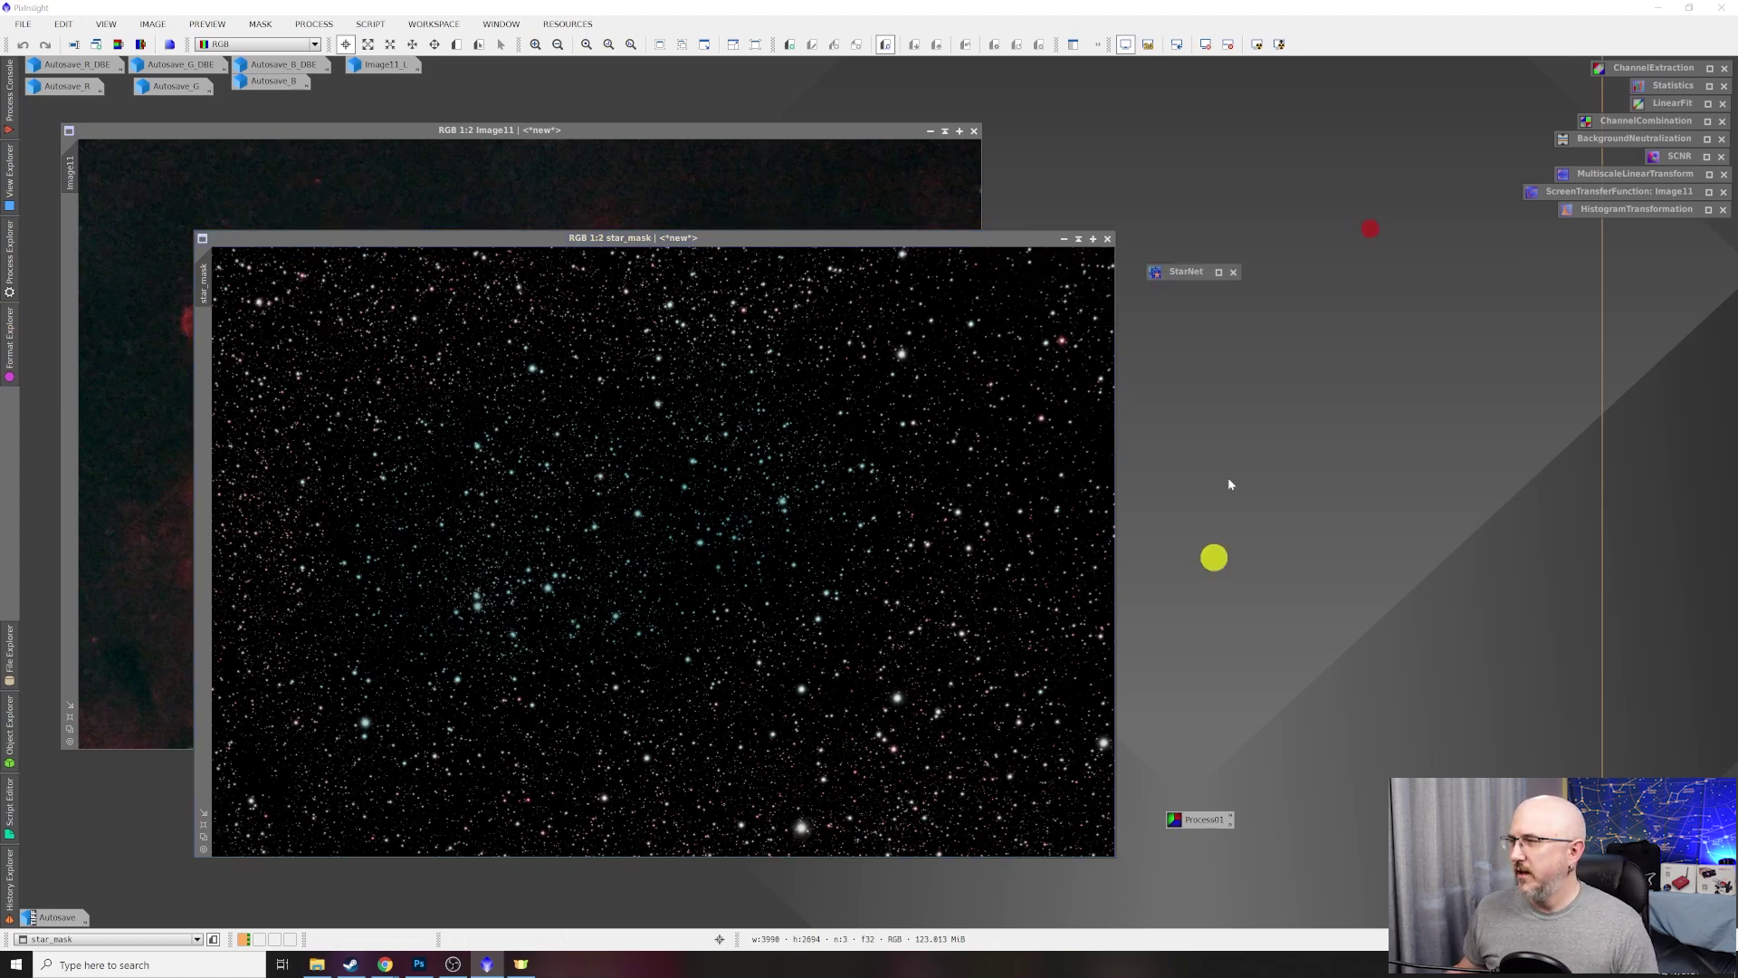
left_click_drag(1196, 277, 1575, 230)
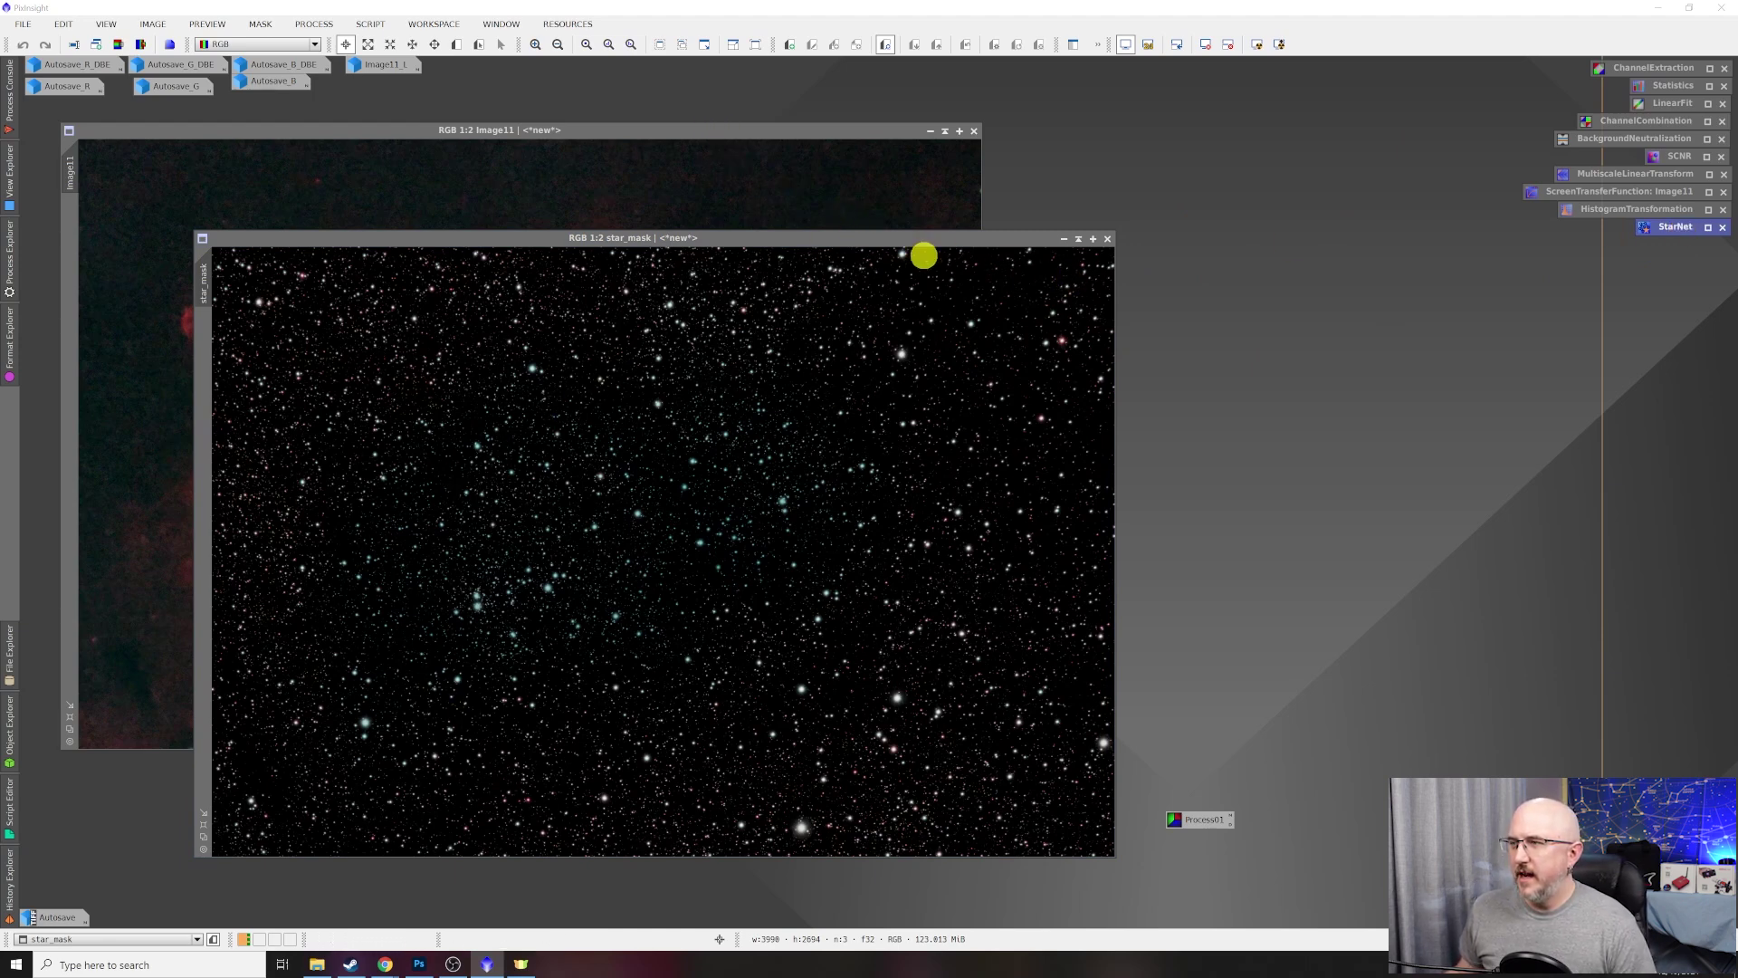
Minimize star_mask and park it beside the Image11_L icon, and inspect the starless nebula in Image11 up close.
left_click(1065, 241)
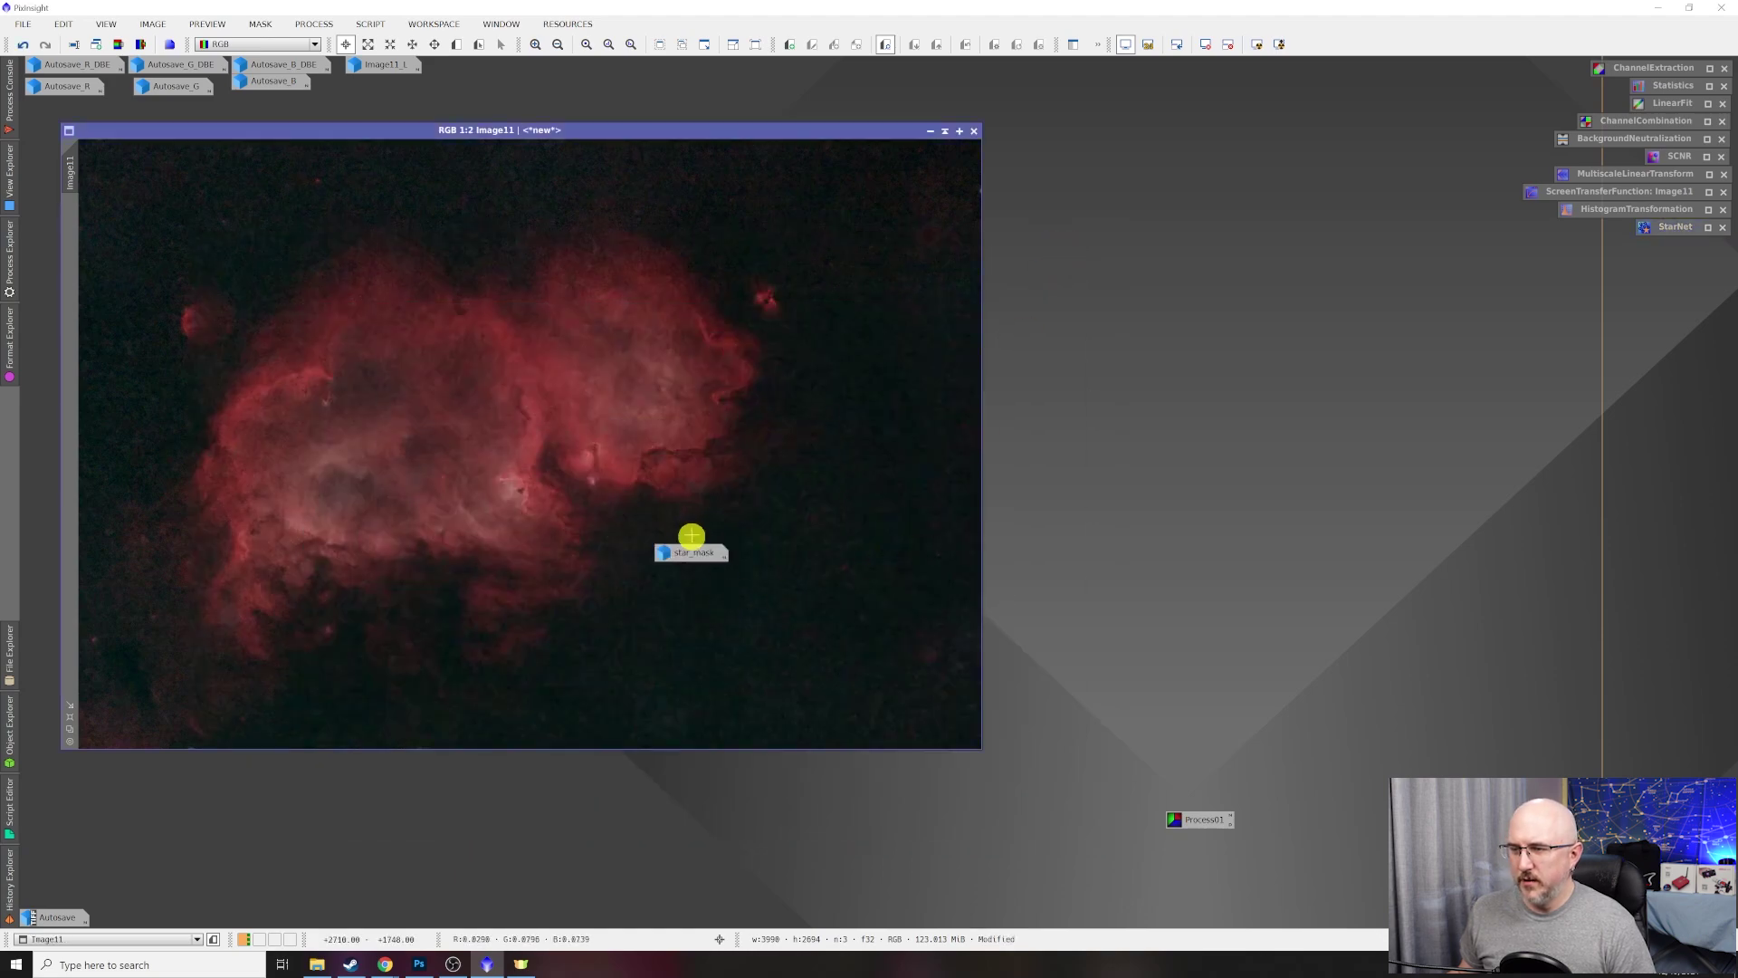
left_click_drag(688, 552, 463, 66)
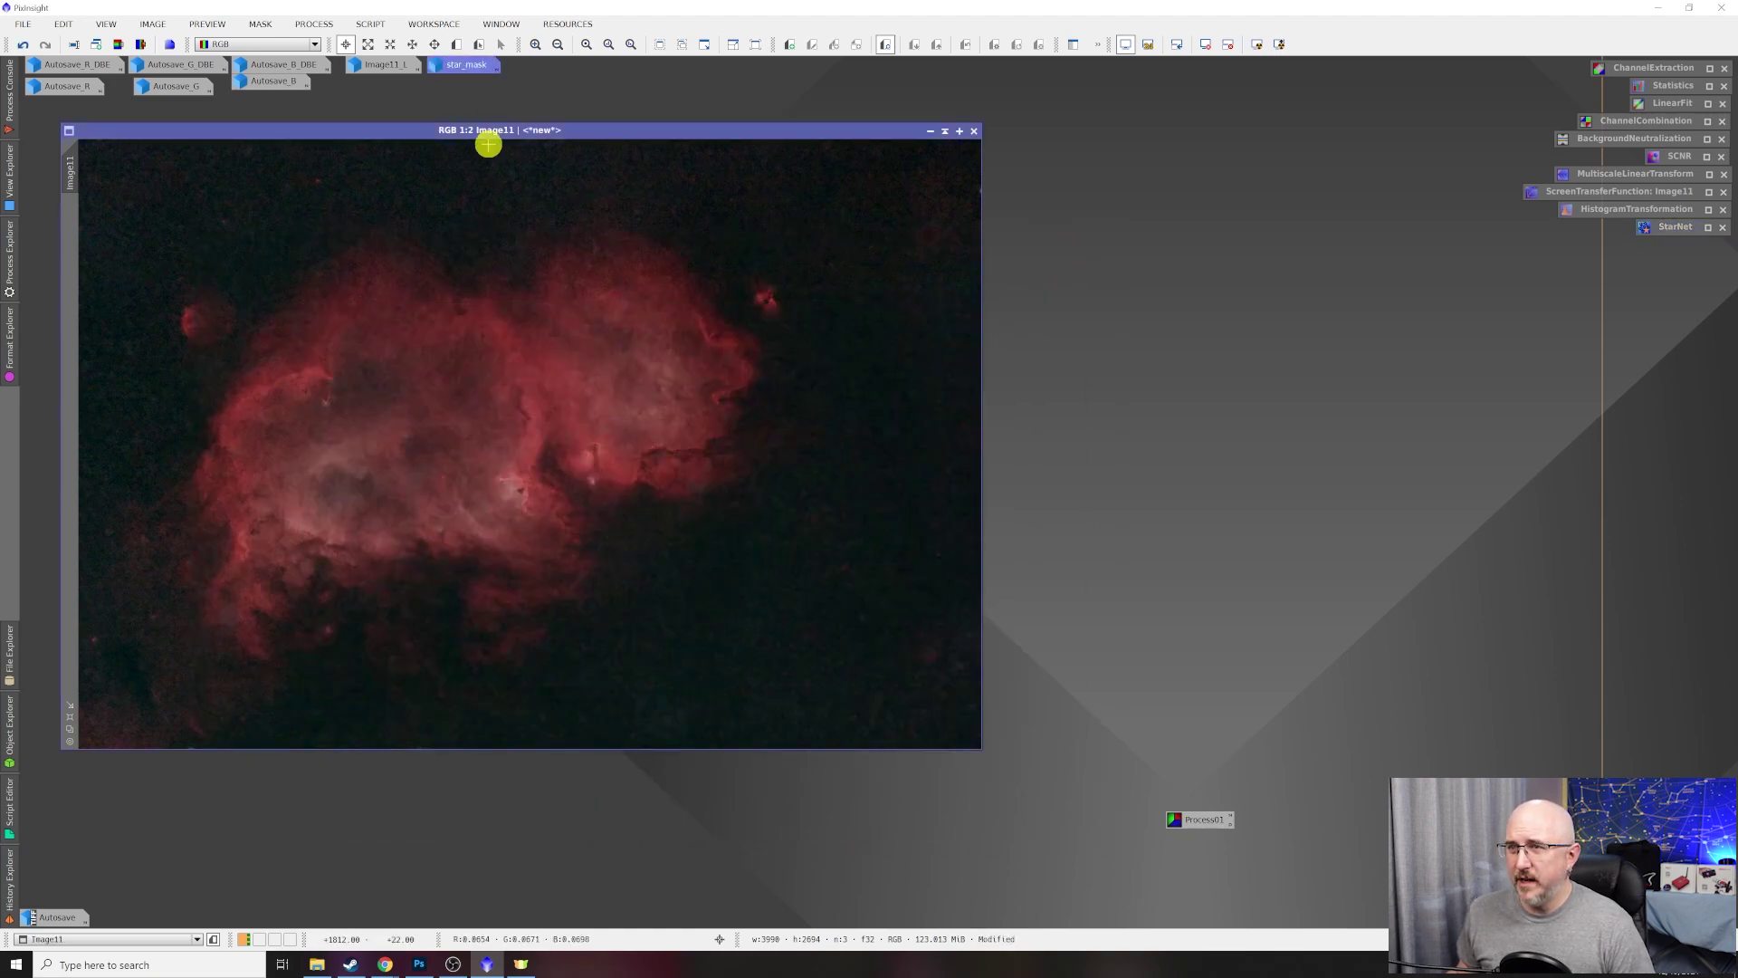
left_click_drag(479, 131, 532, 224)
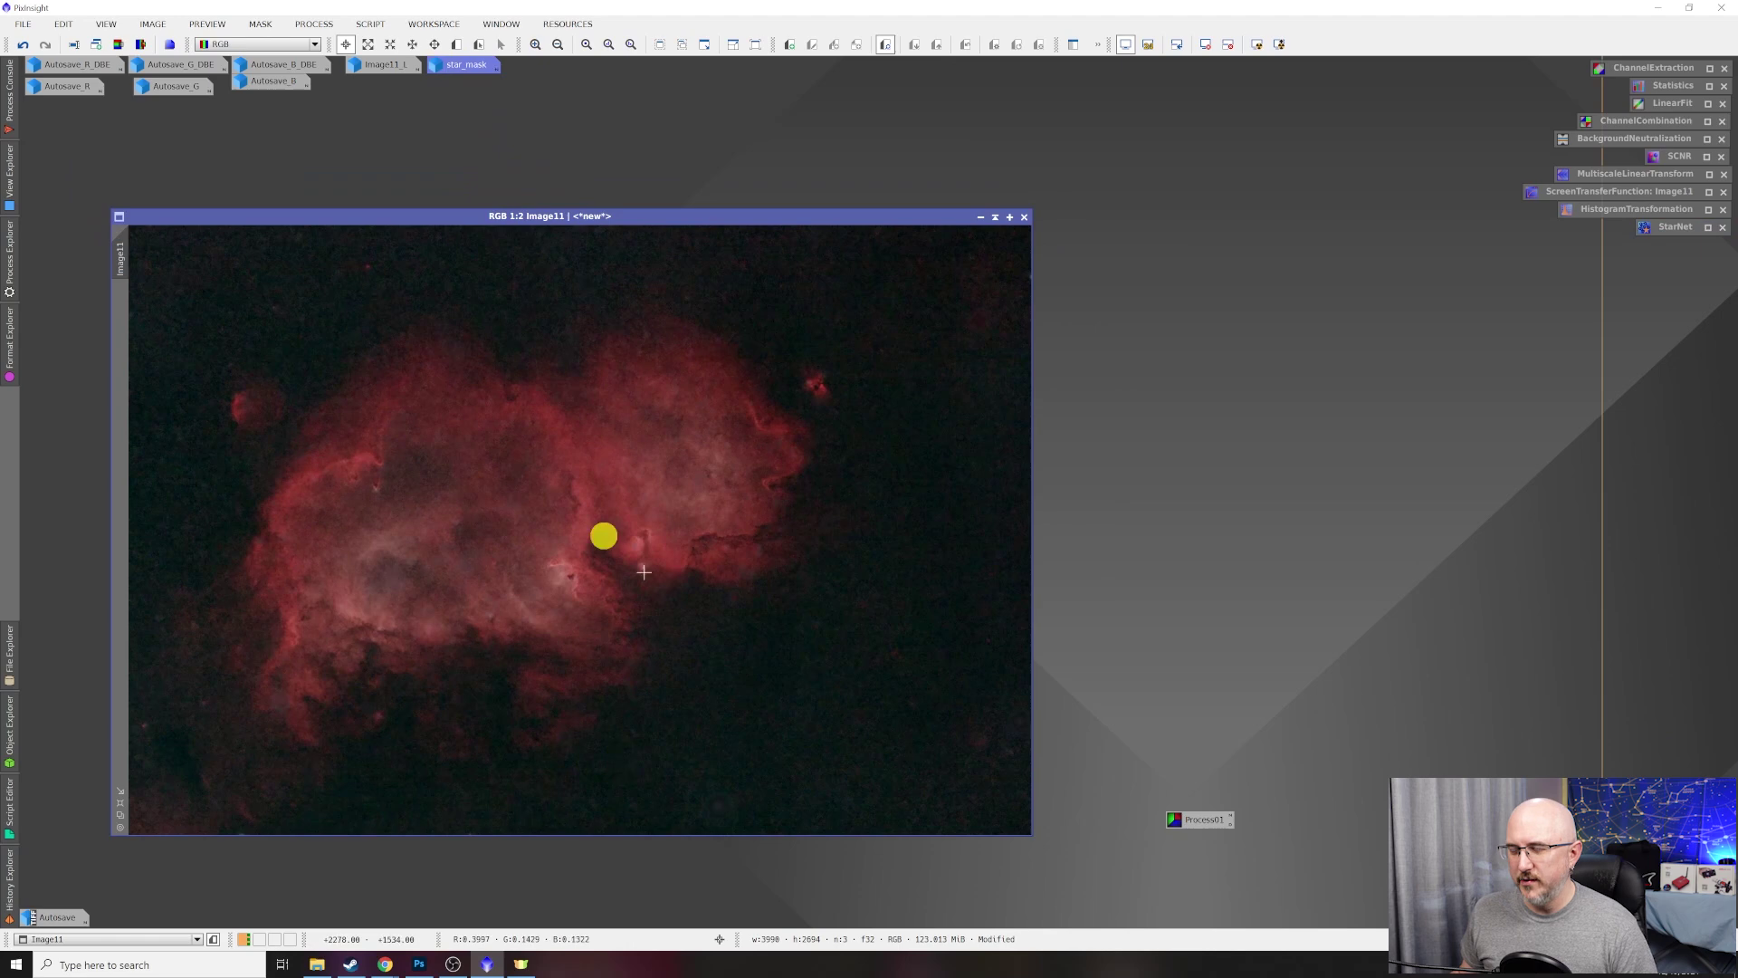
scroll(653, 519, "up", 2)
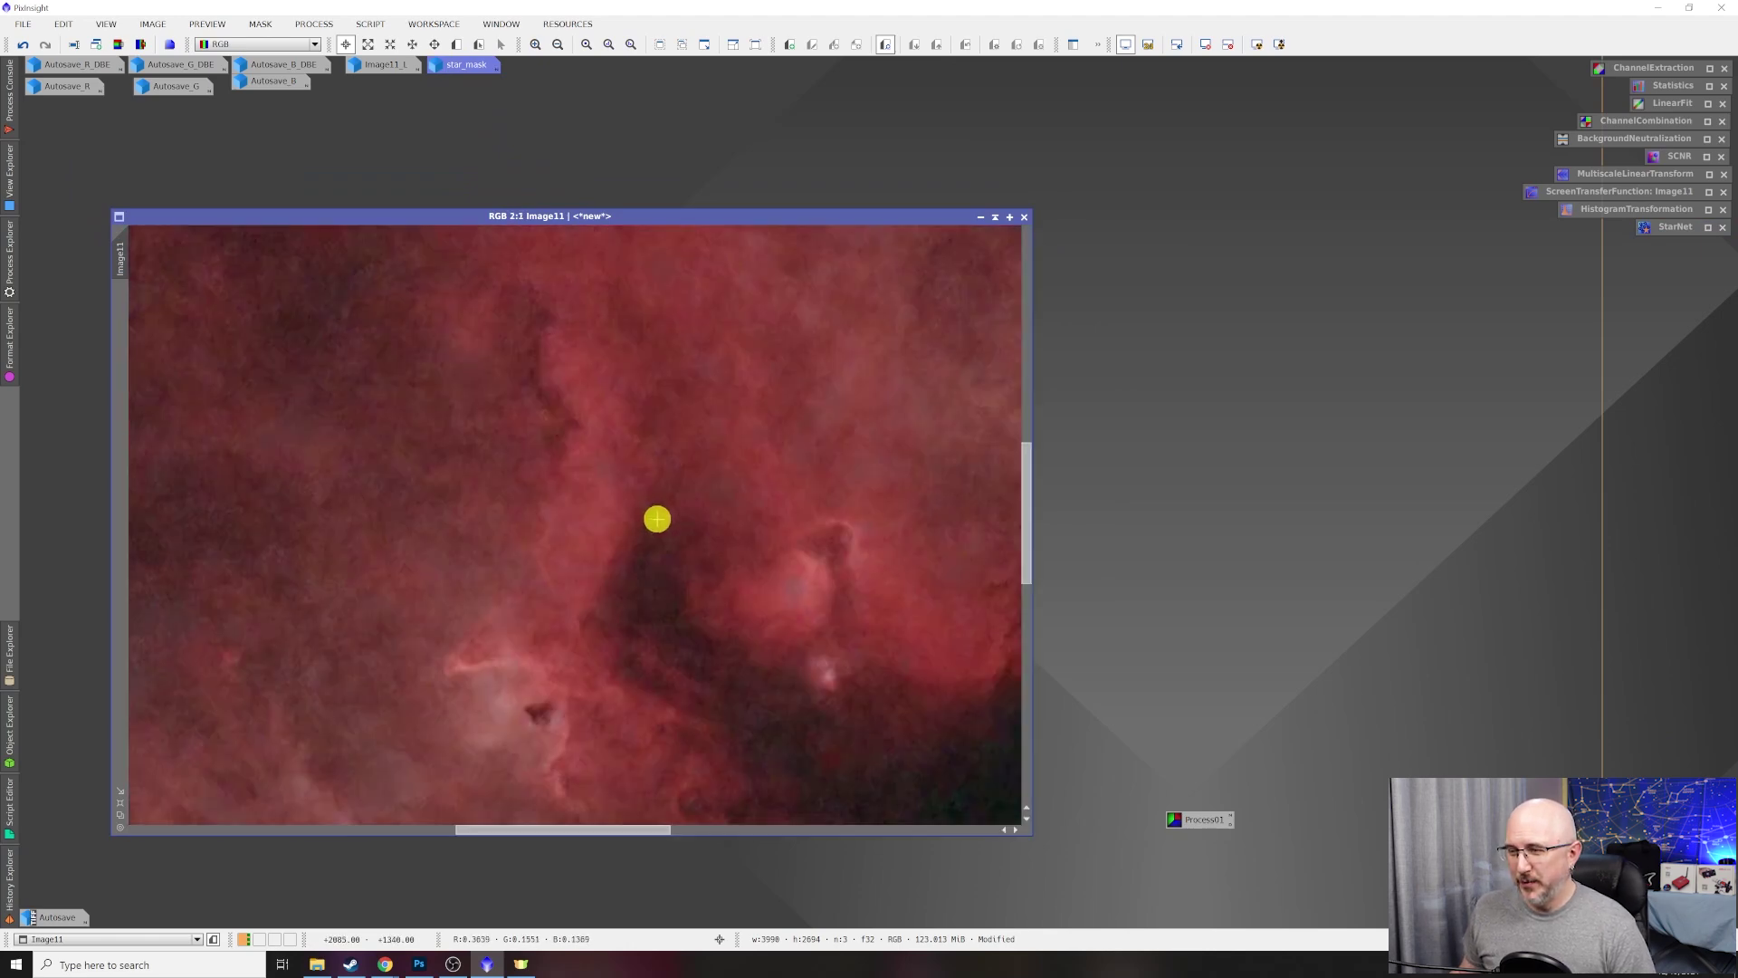
scroll(657, 519, "down", 6)
scroll(657, 519, "up", 4)
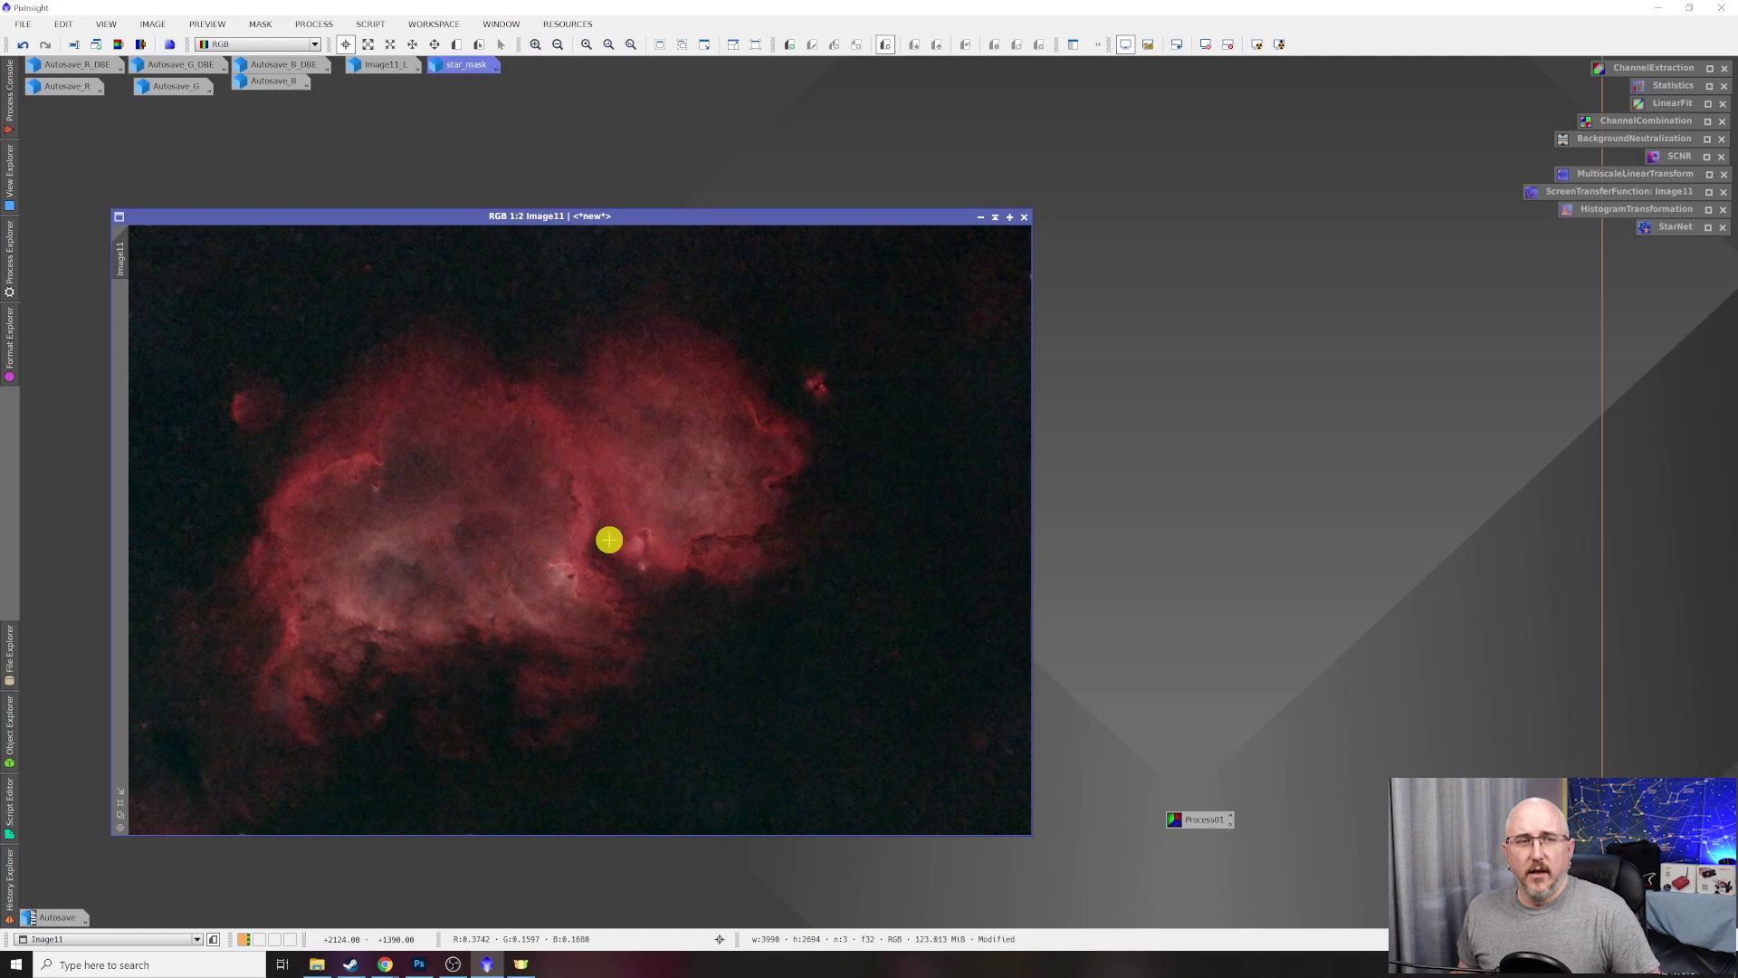
Open the RangeSelection process with default settings and start its real-time preview for Image11.
mouse_move(207, 91)
left_click(308, 23)
left_click(303, 24)
mouse_move(351, 44)
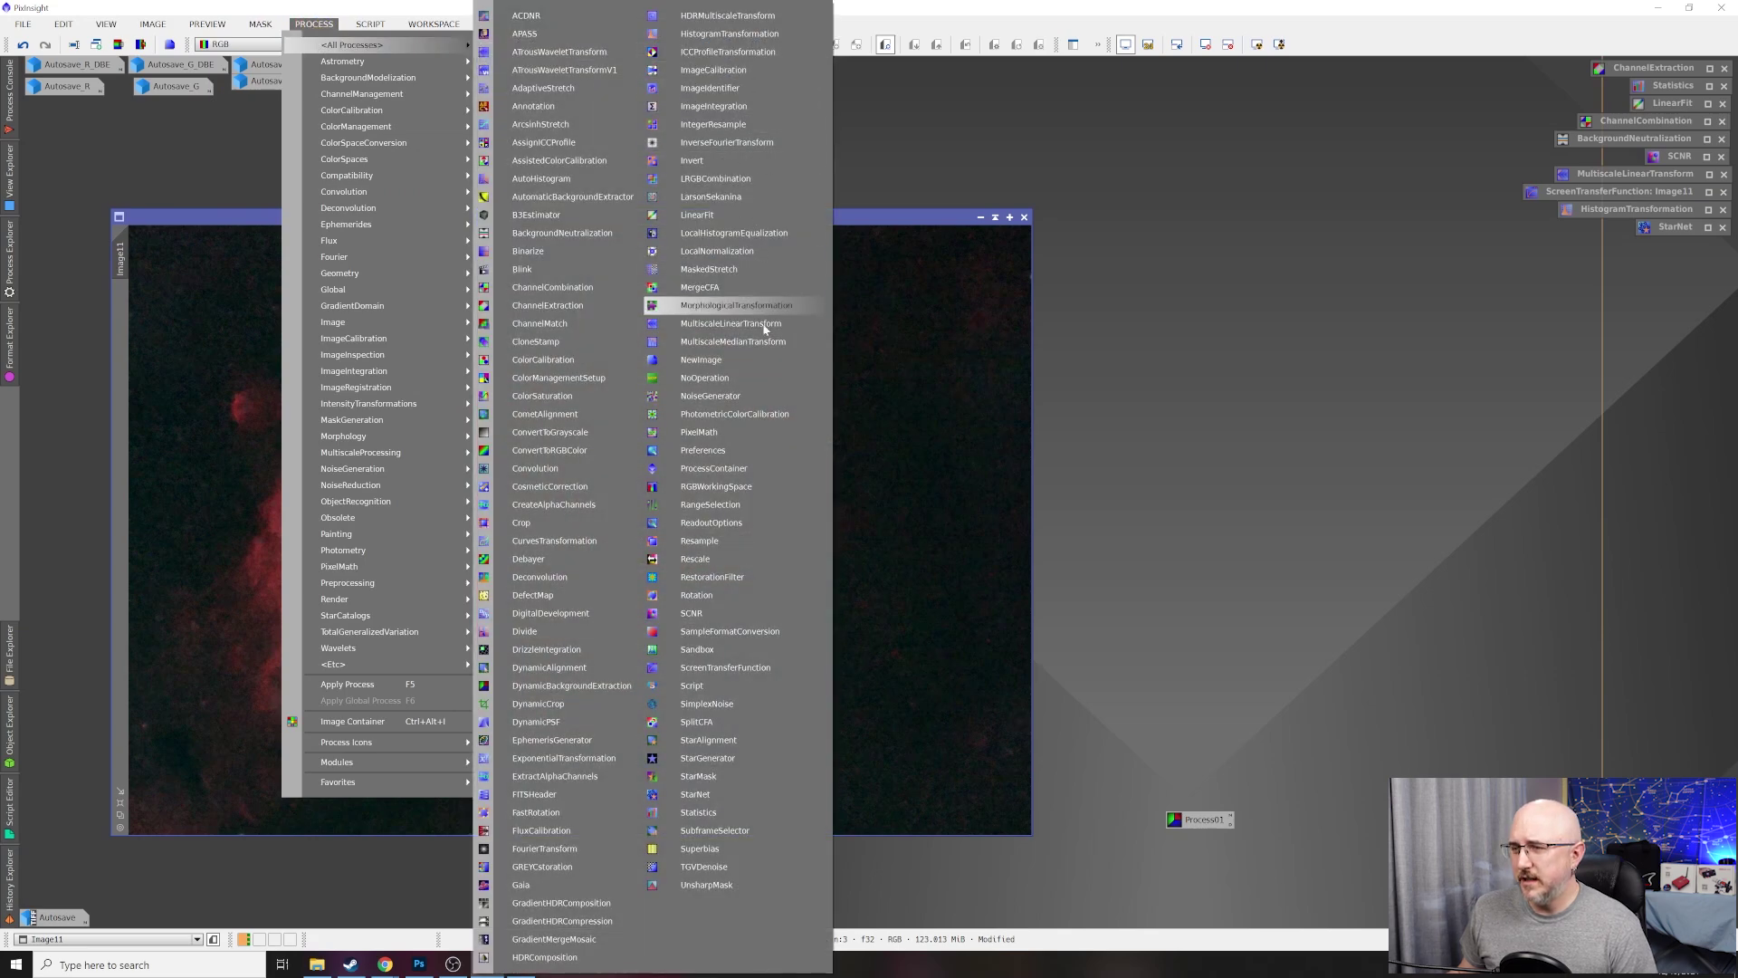
left_click(744, 504)
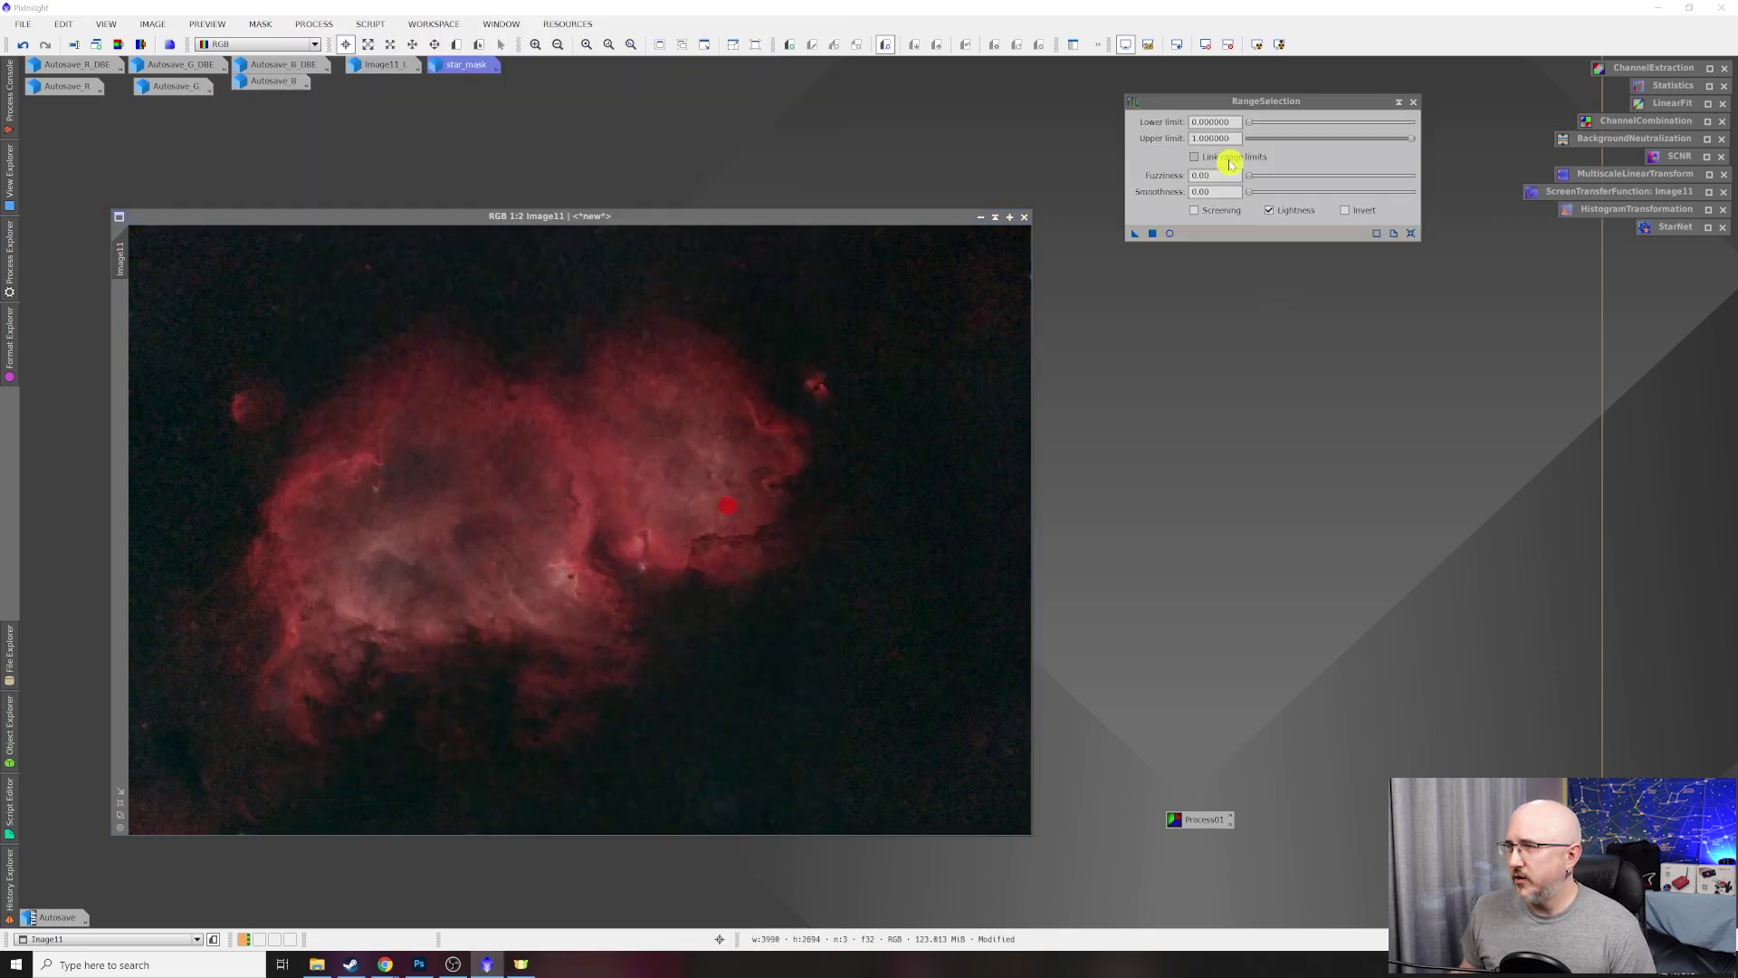
left_click(1210, 96)
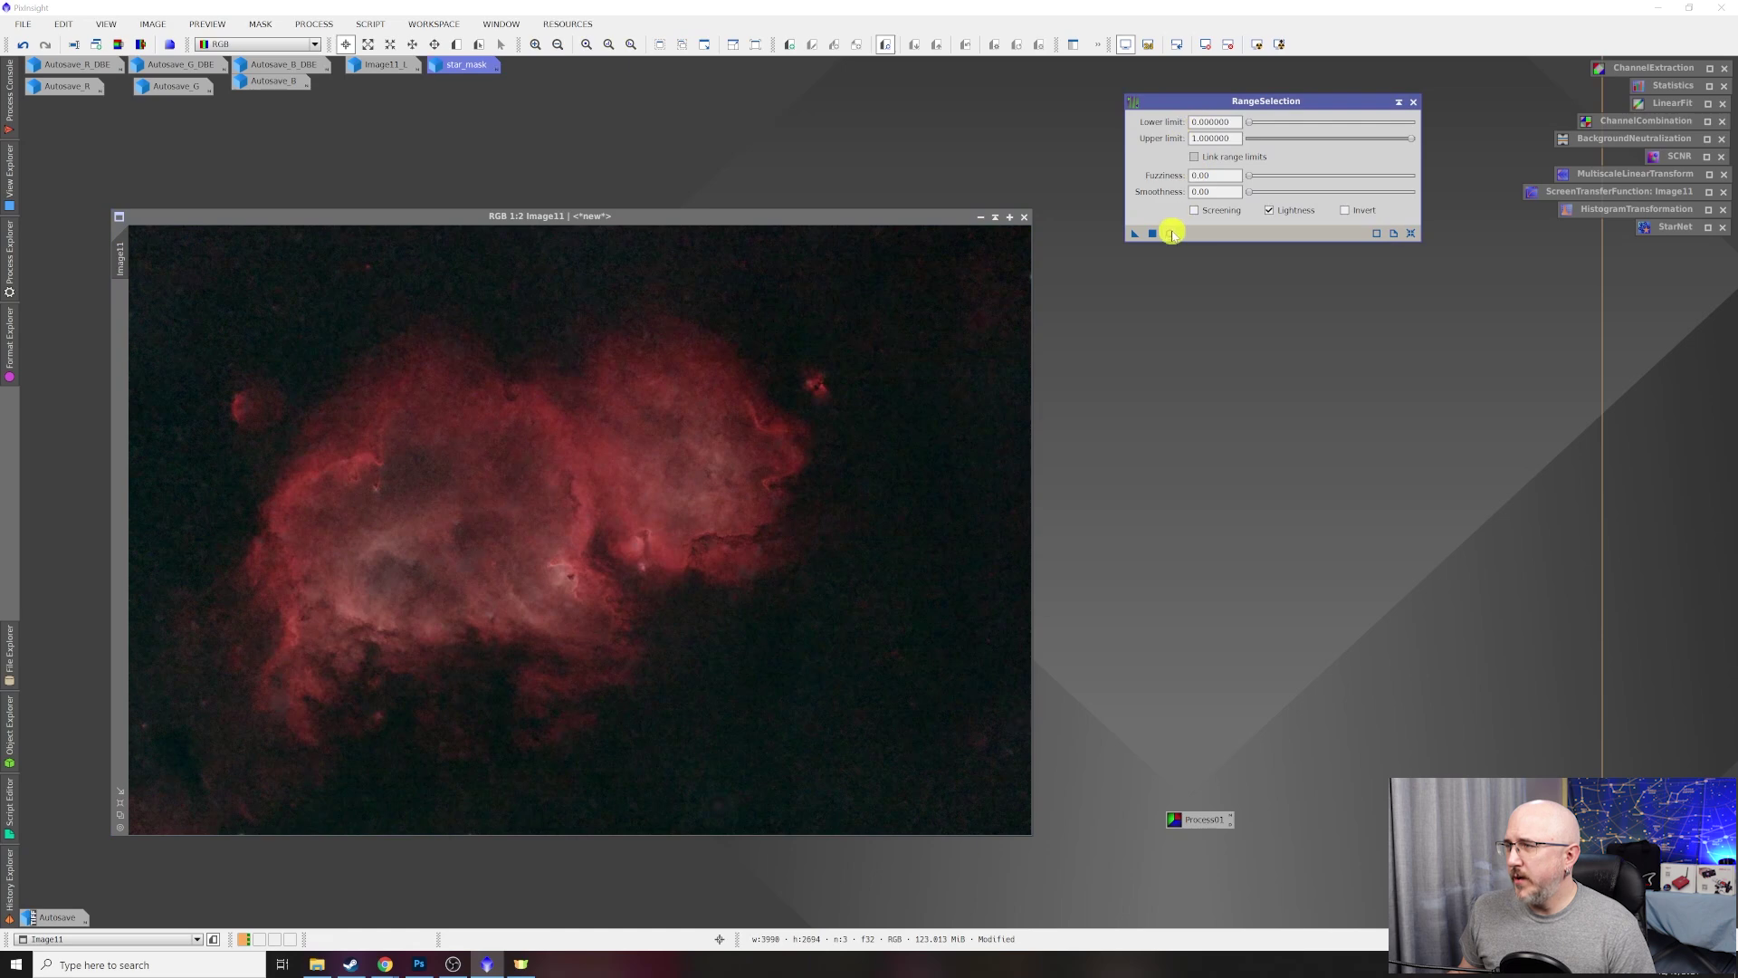
left_click(1170, 233)
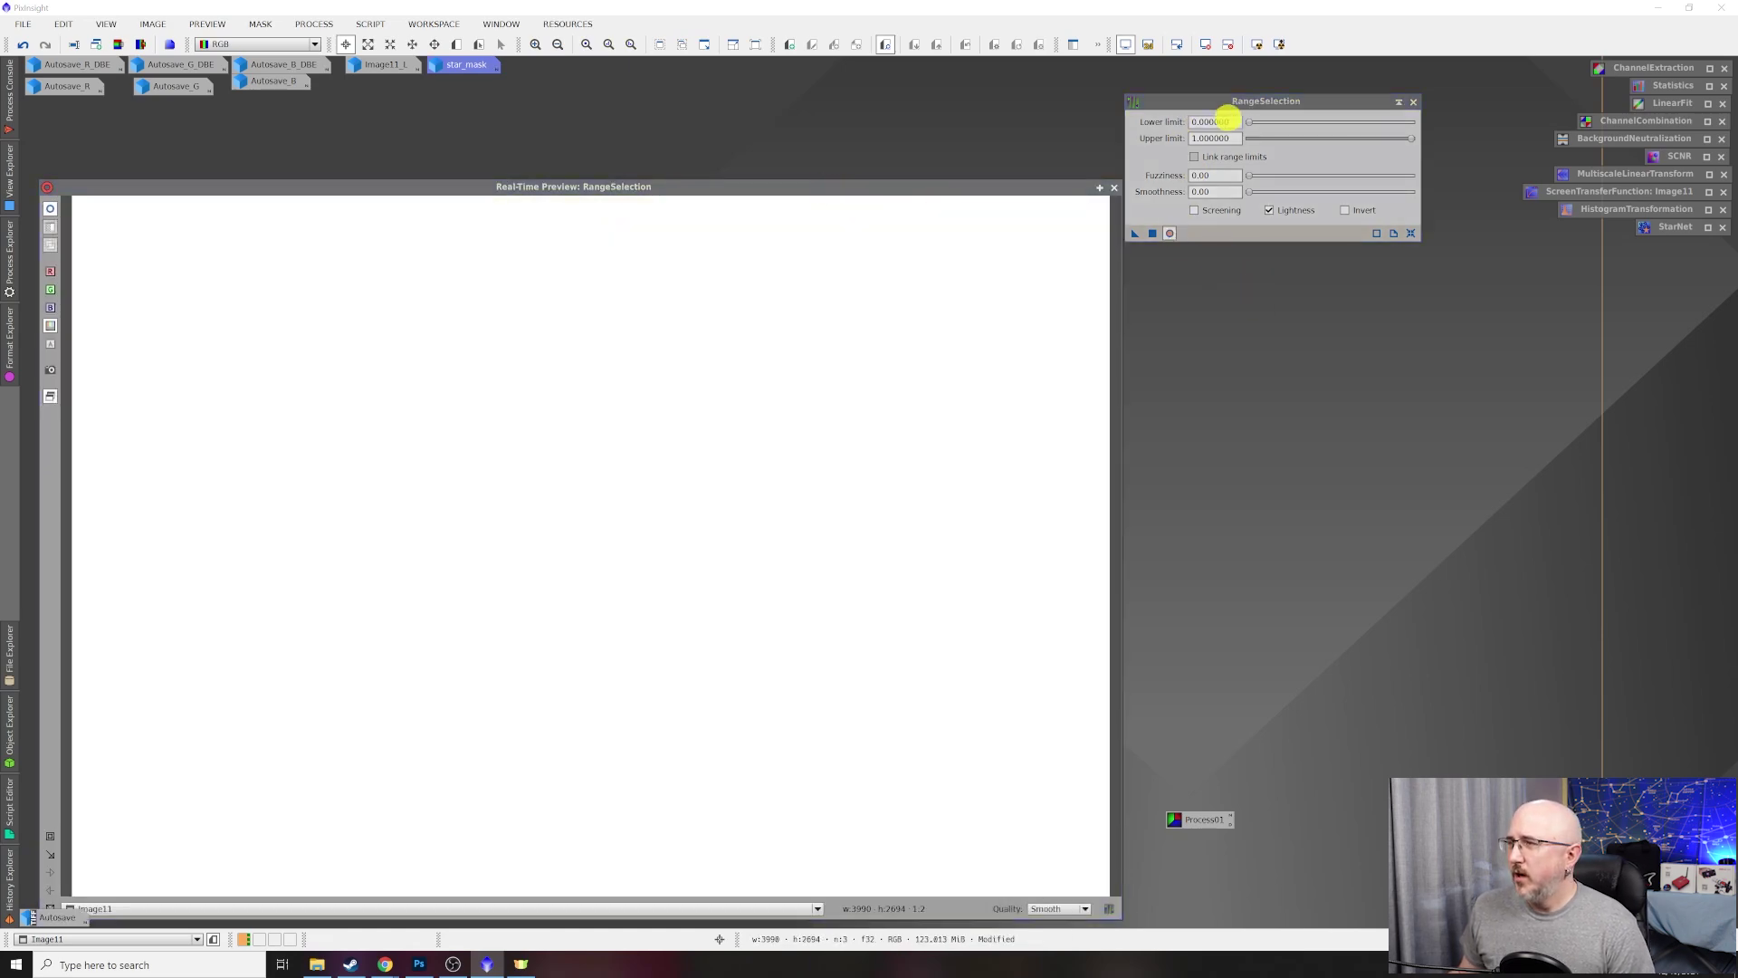
left_click(1410, 235)
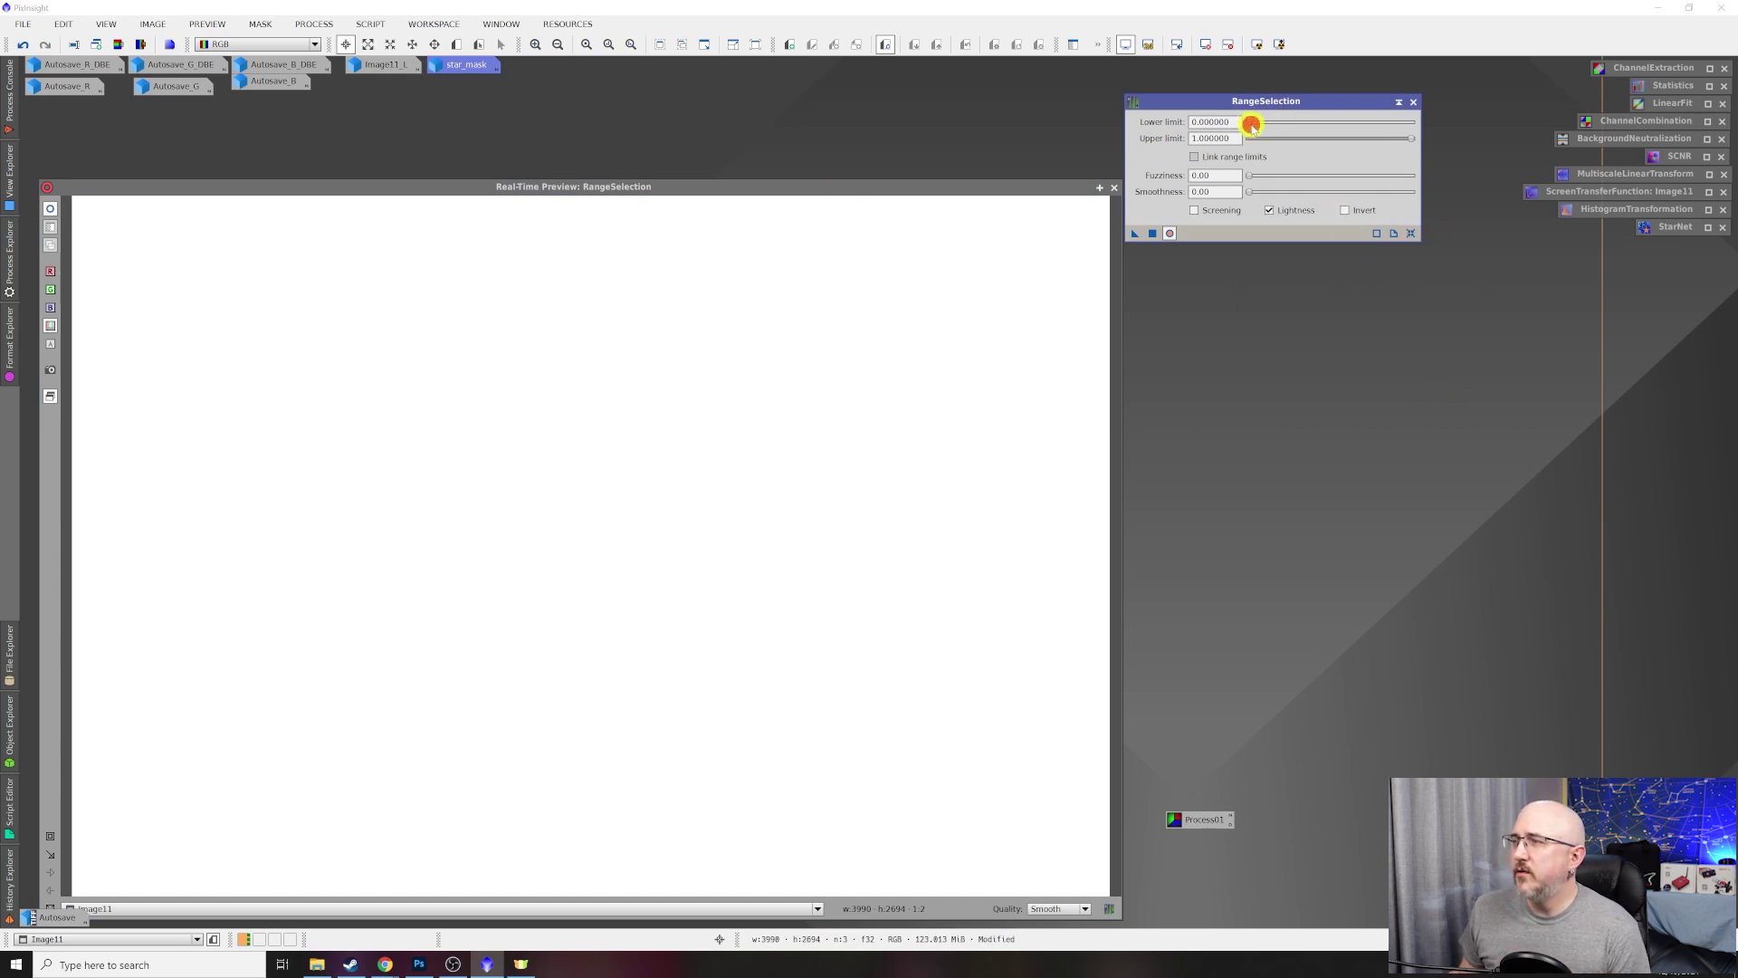
Set RangeSelection's lower limit to 0.31, upper limit to 0.57, fuzziness to 0.09 and smoothness to 24.5.
left_click_drag(1257, 125, 1259, 123)
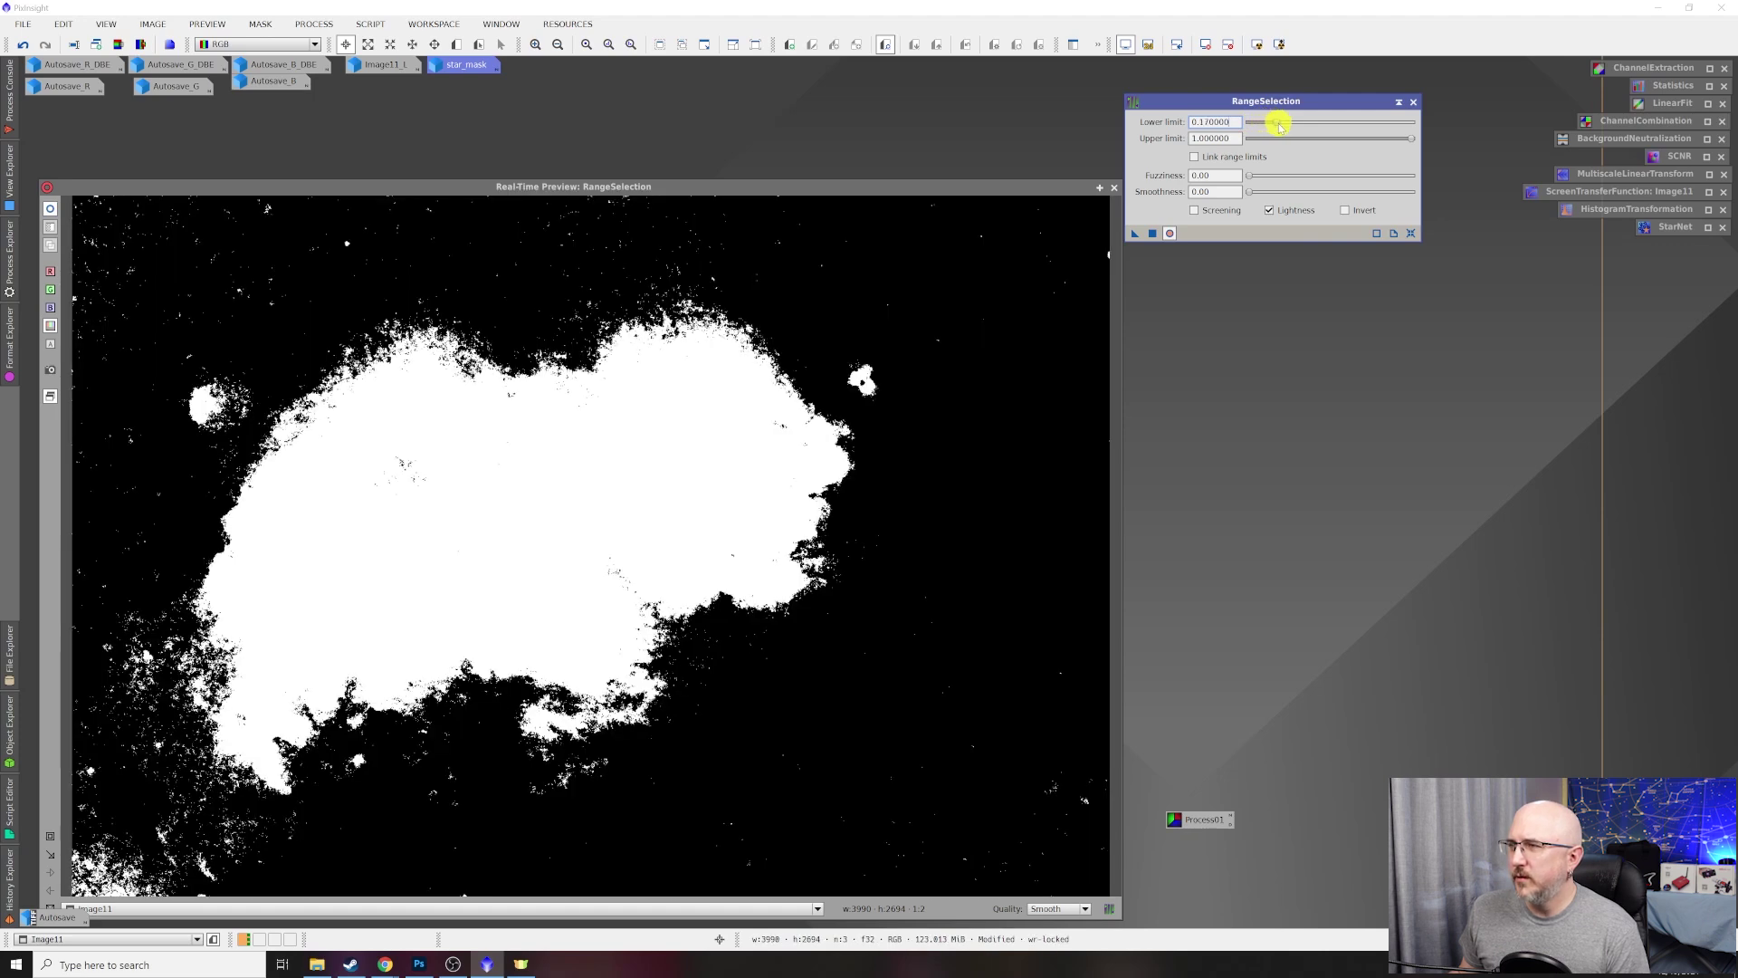
left_click_drag(1280, 127, 1281, 124)
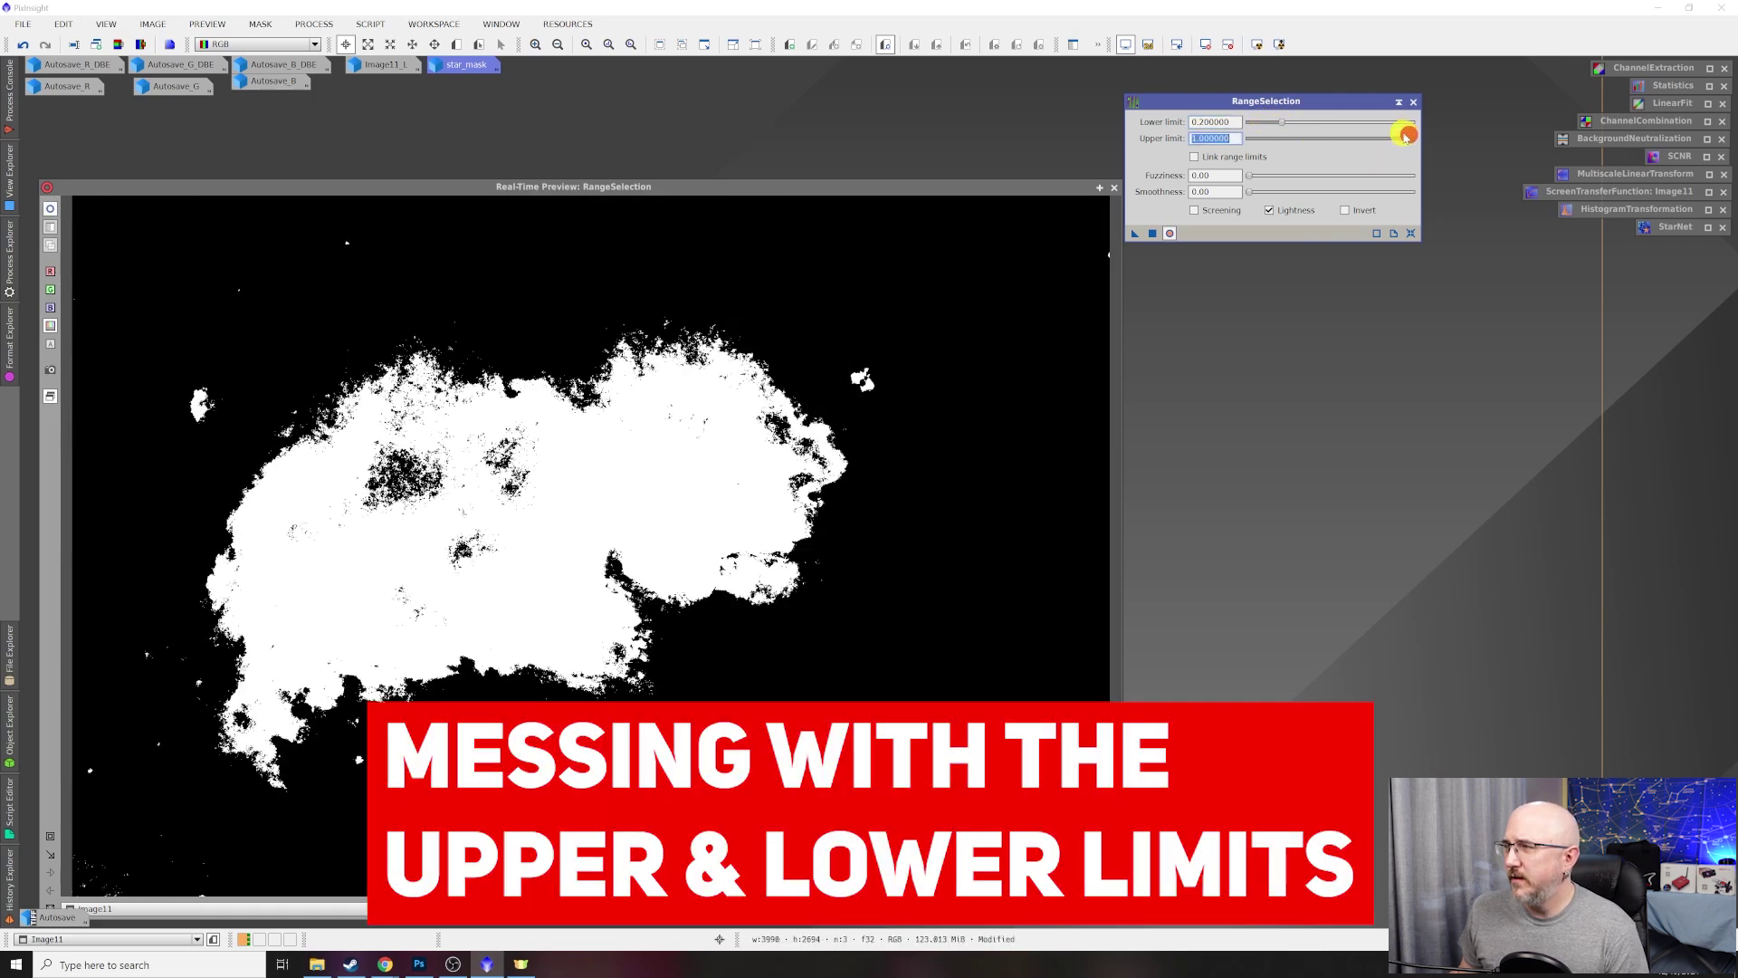
left_click_drag(1406, 140, 1301, 124)
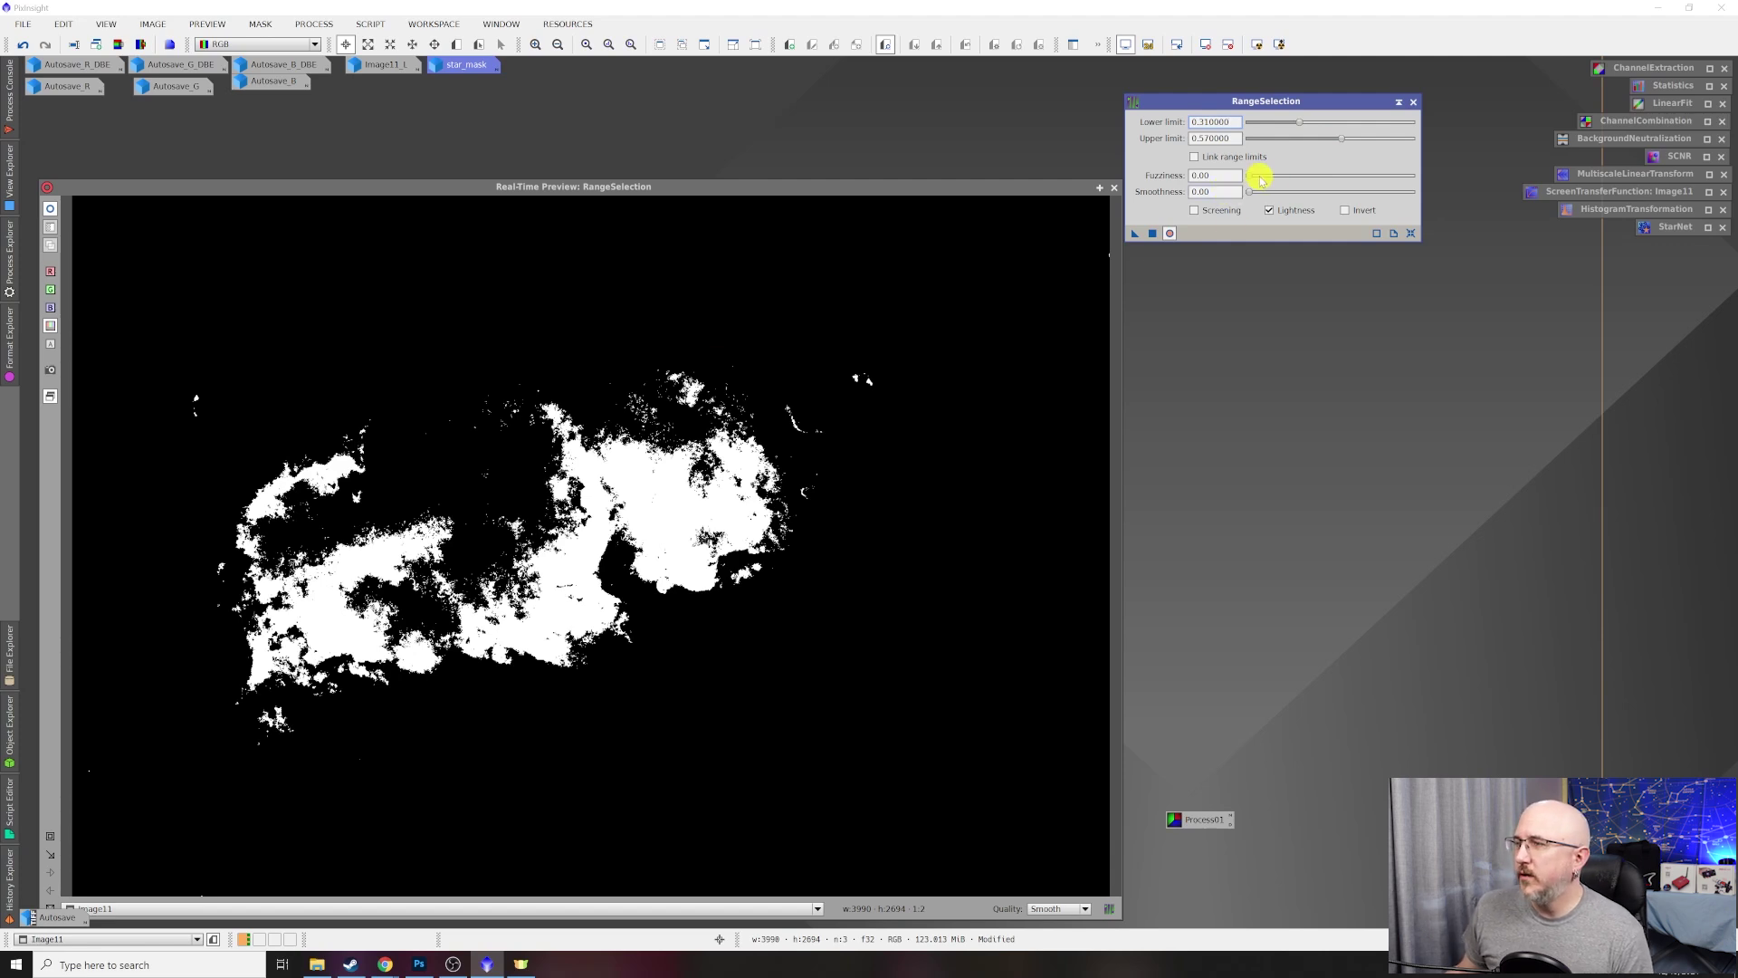
left_click_drag(1259, 179, 1272, 193)
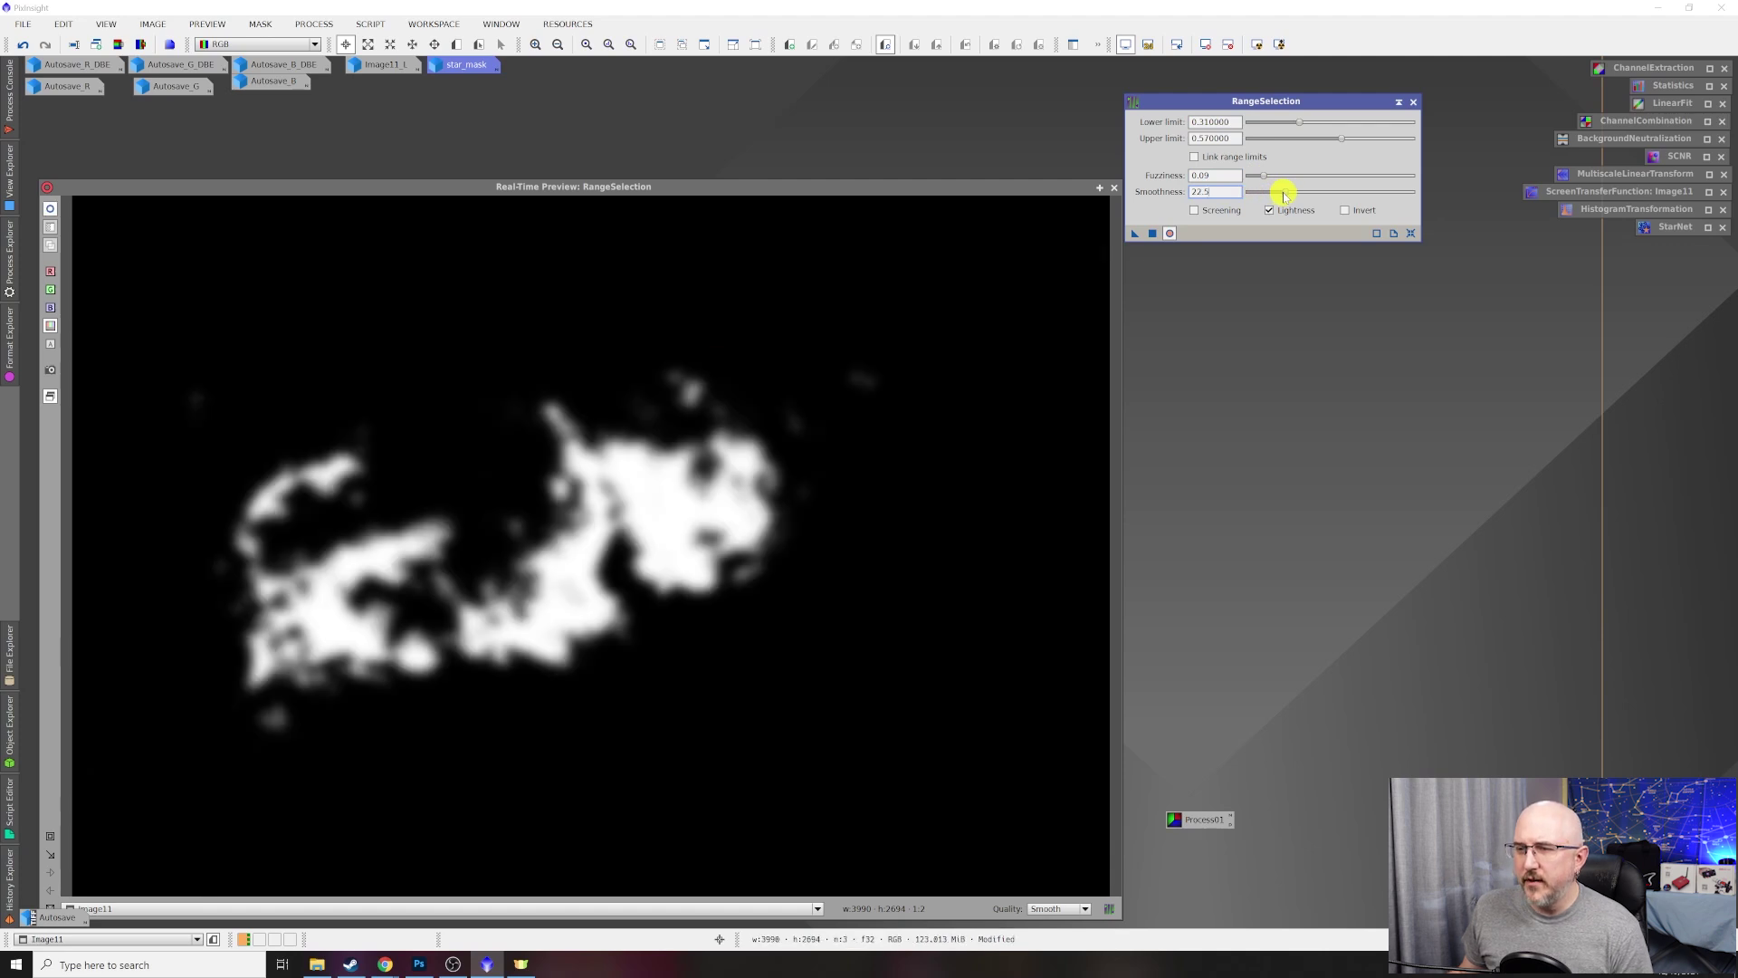
left_click_drag(1288, 194, 1291, 195)
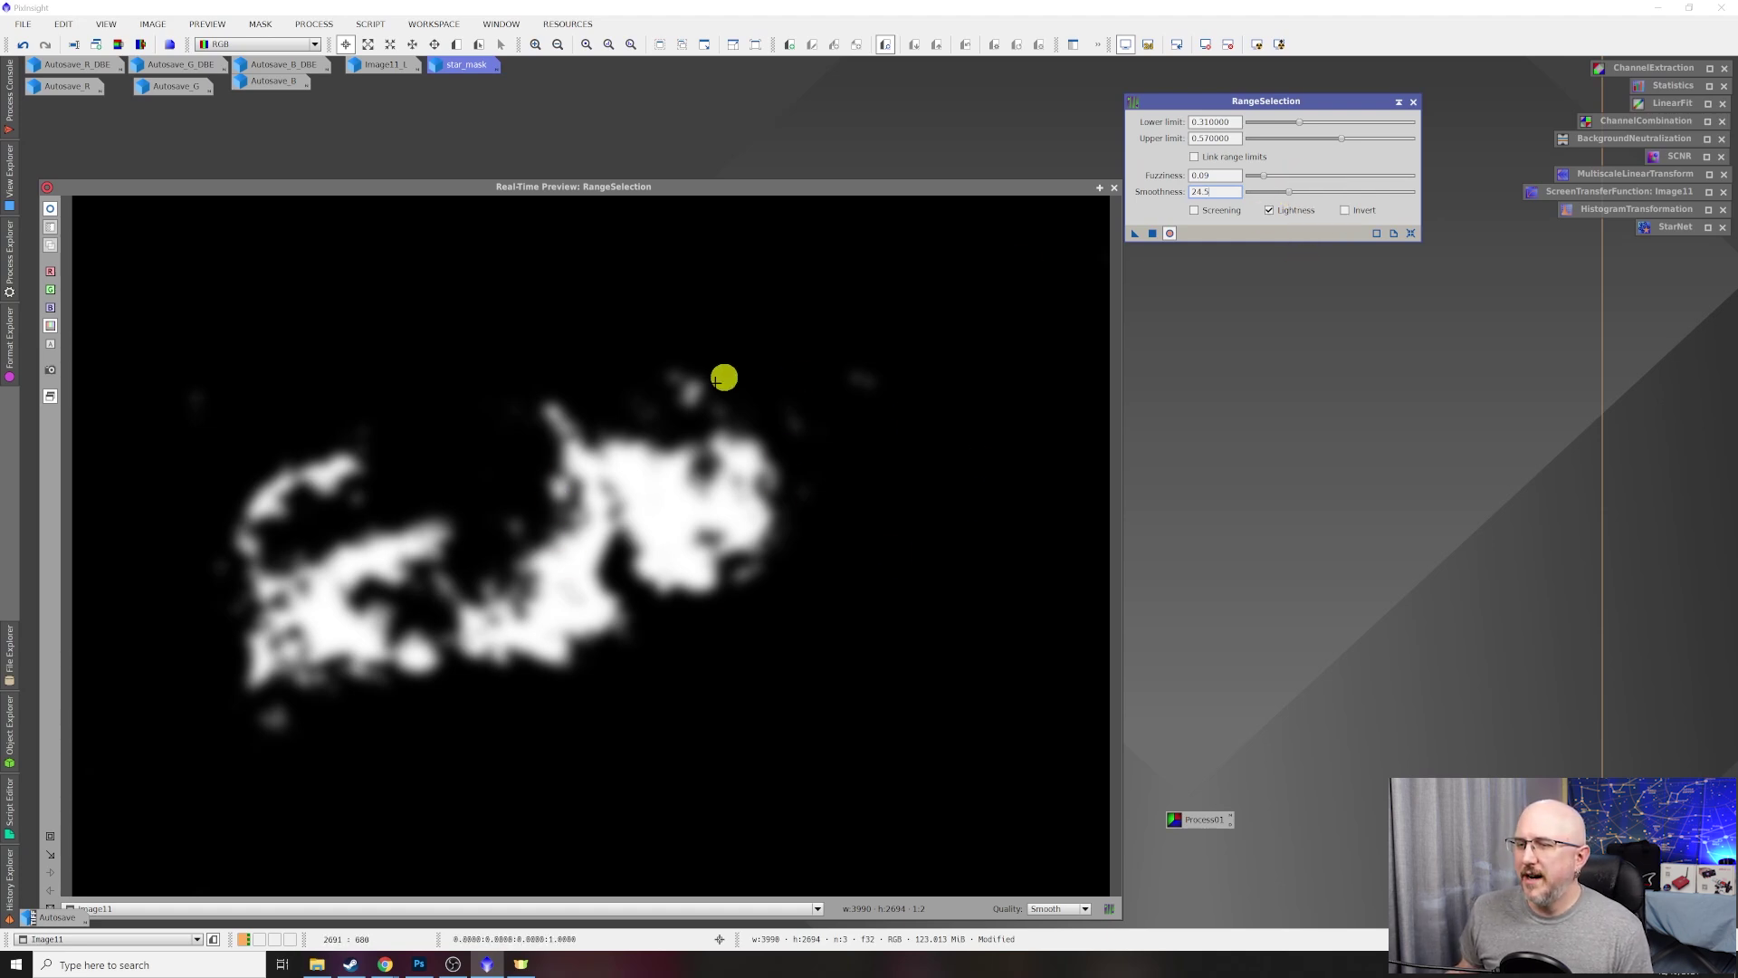
Close the real-time preview, generate the range mask from Image11 and apply it to Image11 as its mask.
left_click_drag(1203, 101, 1257, 102)
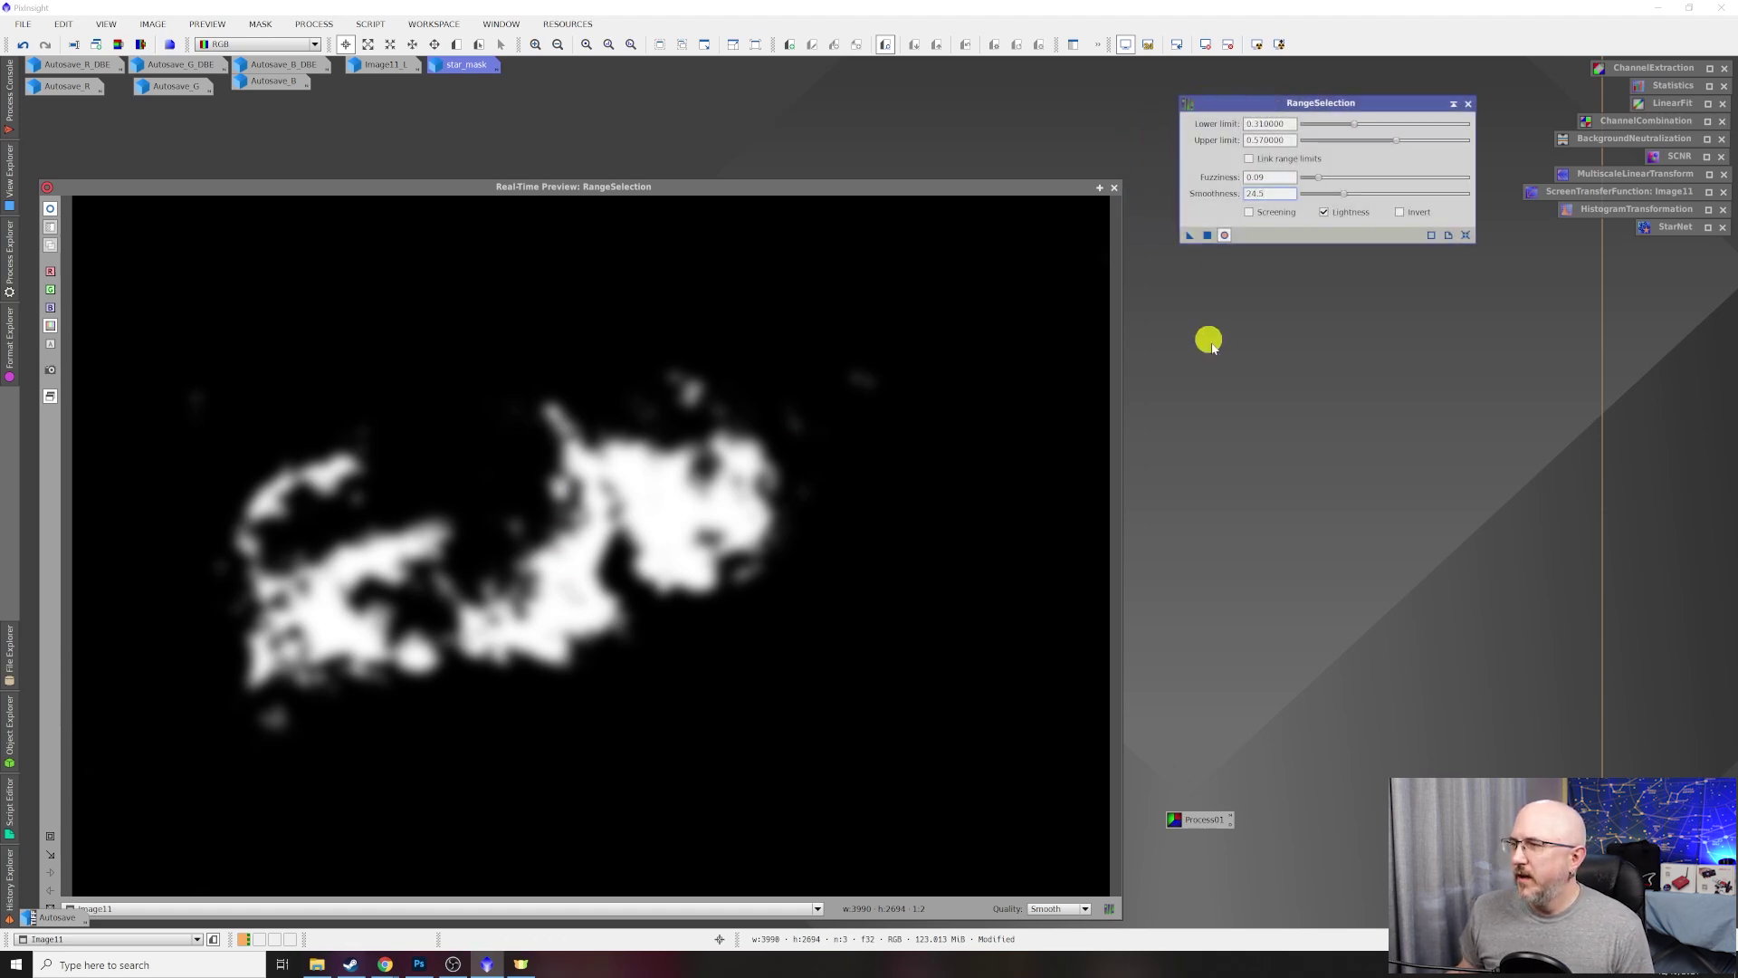
left_click(1117, 187)
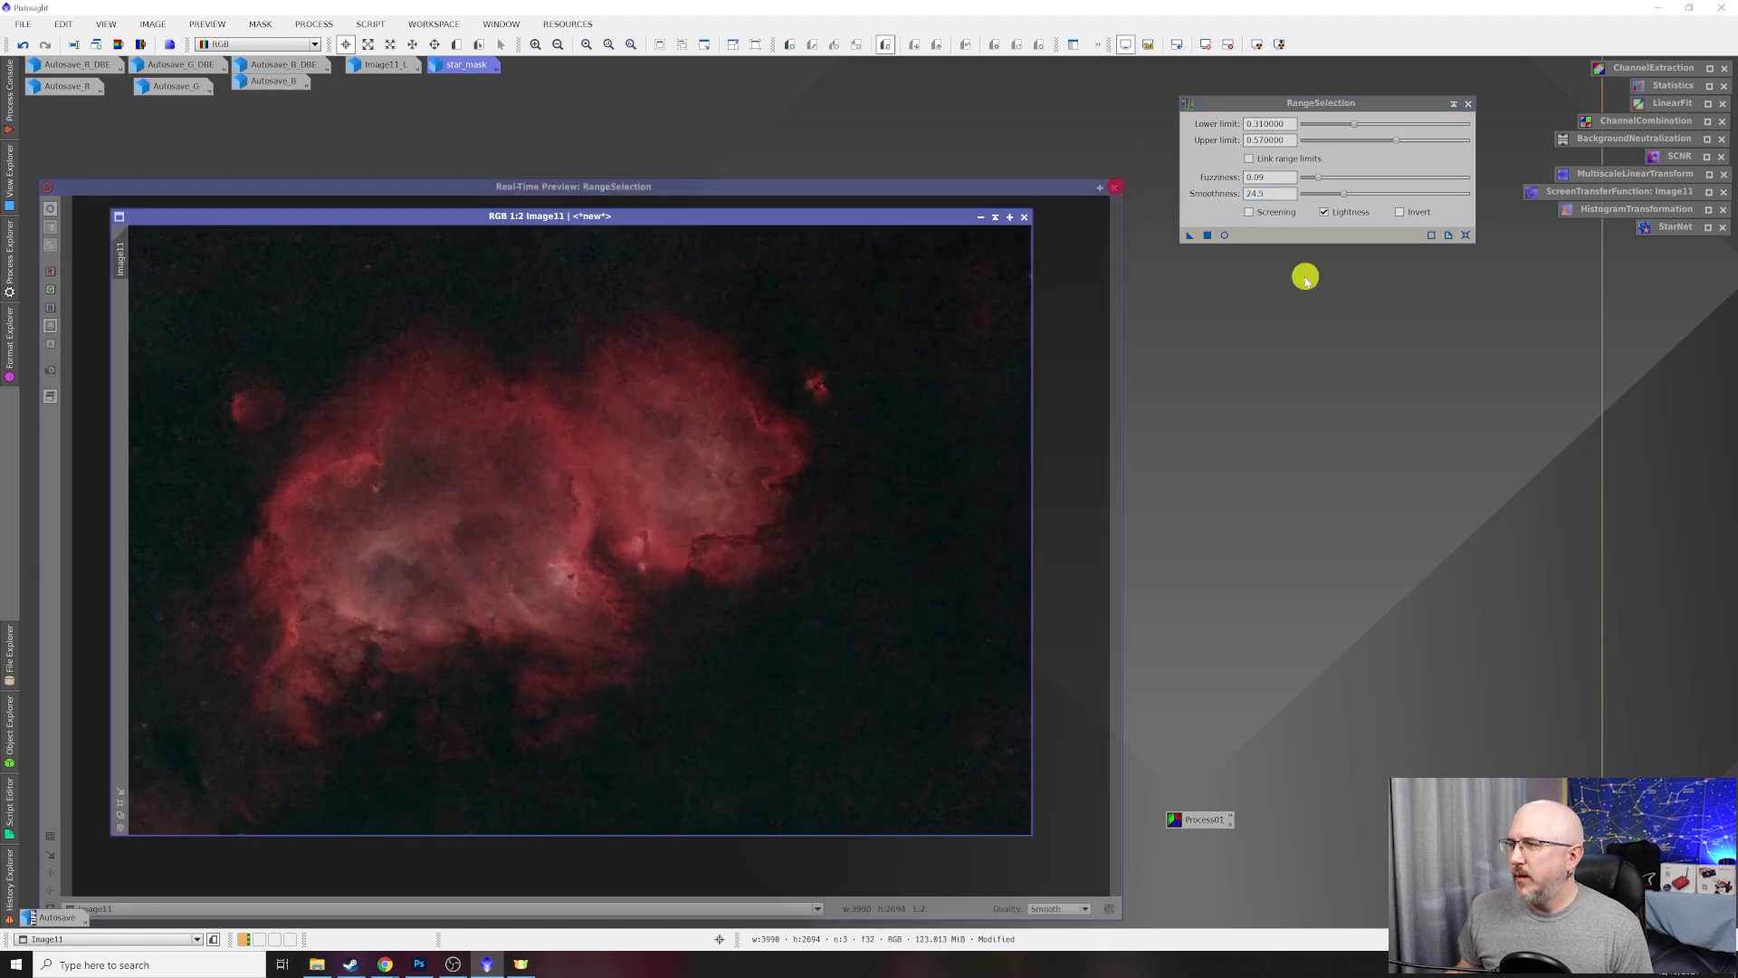
left_click(1208, 235)
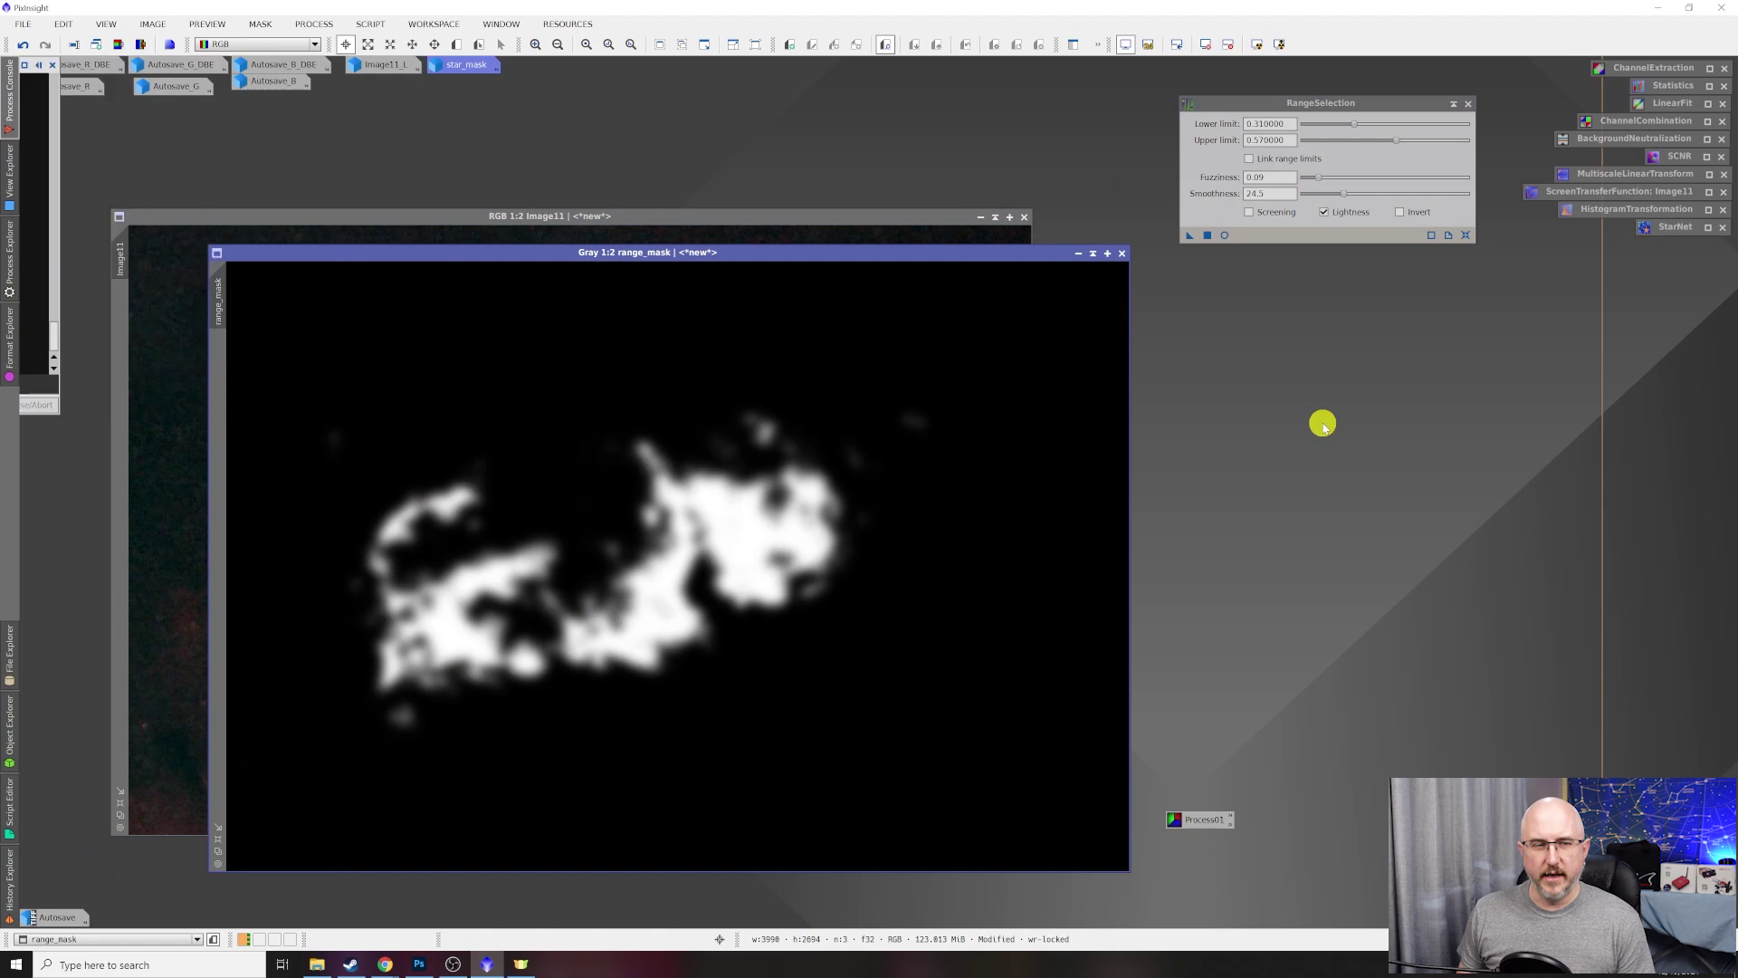
left_click_drag(221, 291, 124, 308)
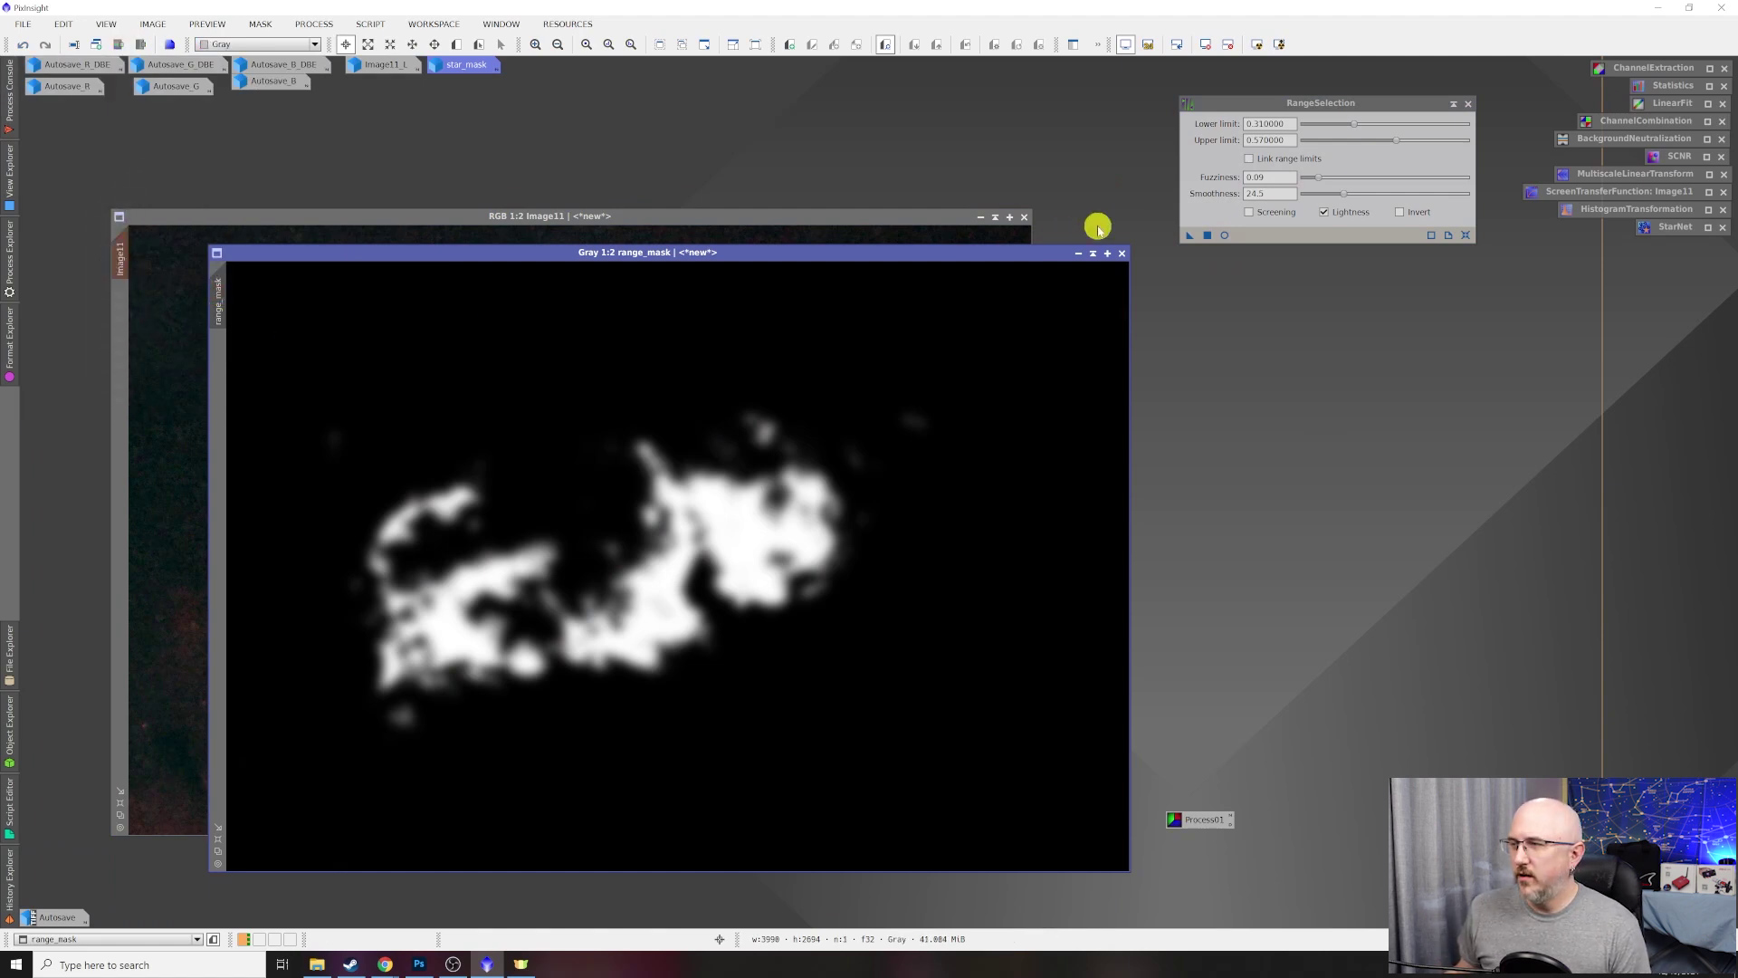
Minimize range_mask and park it beside star_mask, and check the mask's coverage on Image11 with the overlay before hiding it.
left_click(1078, 252)
left_click_drag(688, 570, 523, 71)
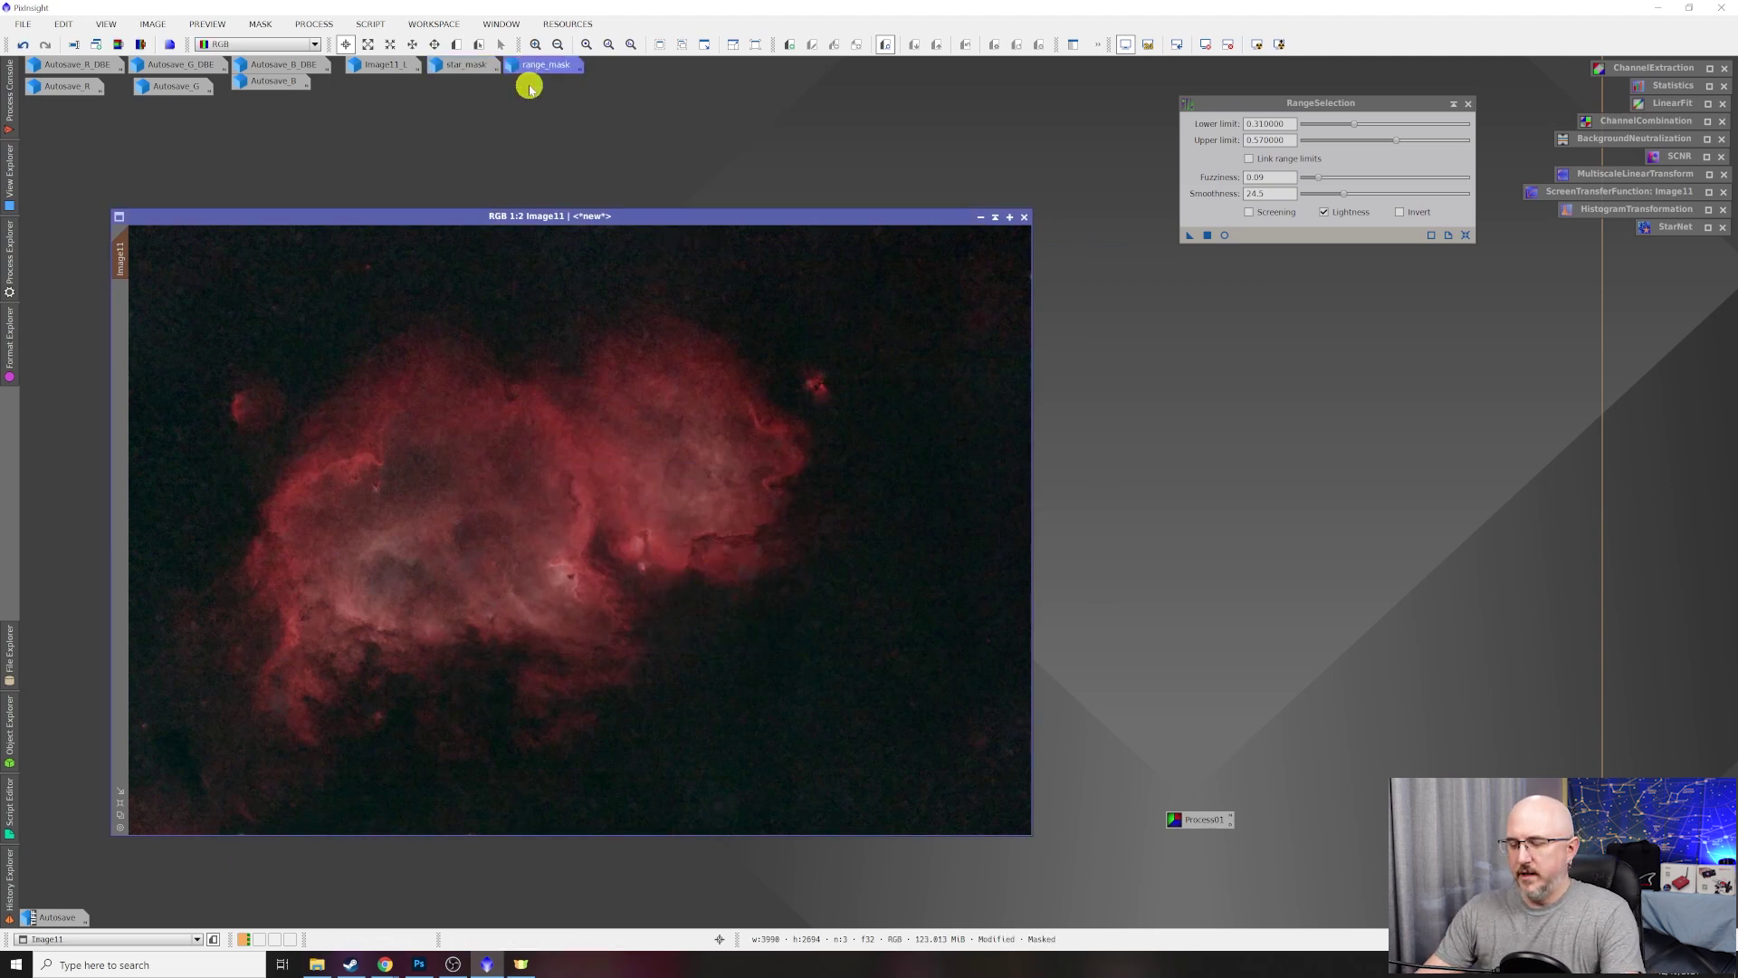
key("ctrl+k")
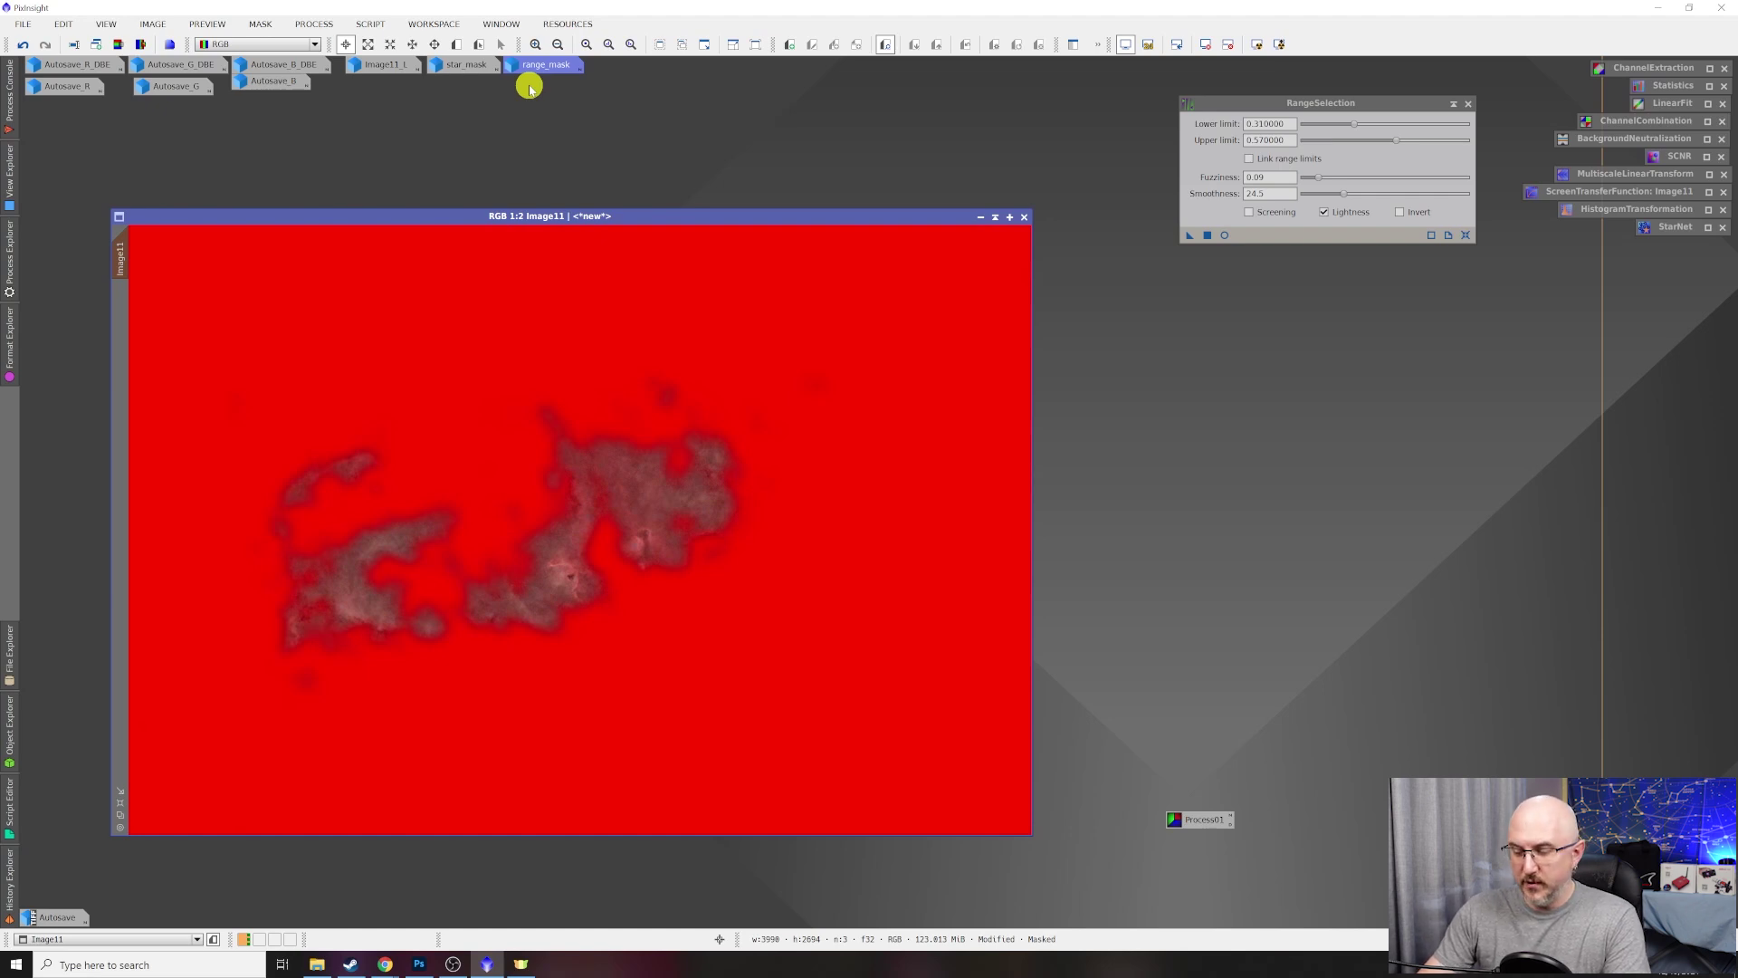
key("ctrl+k")
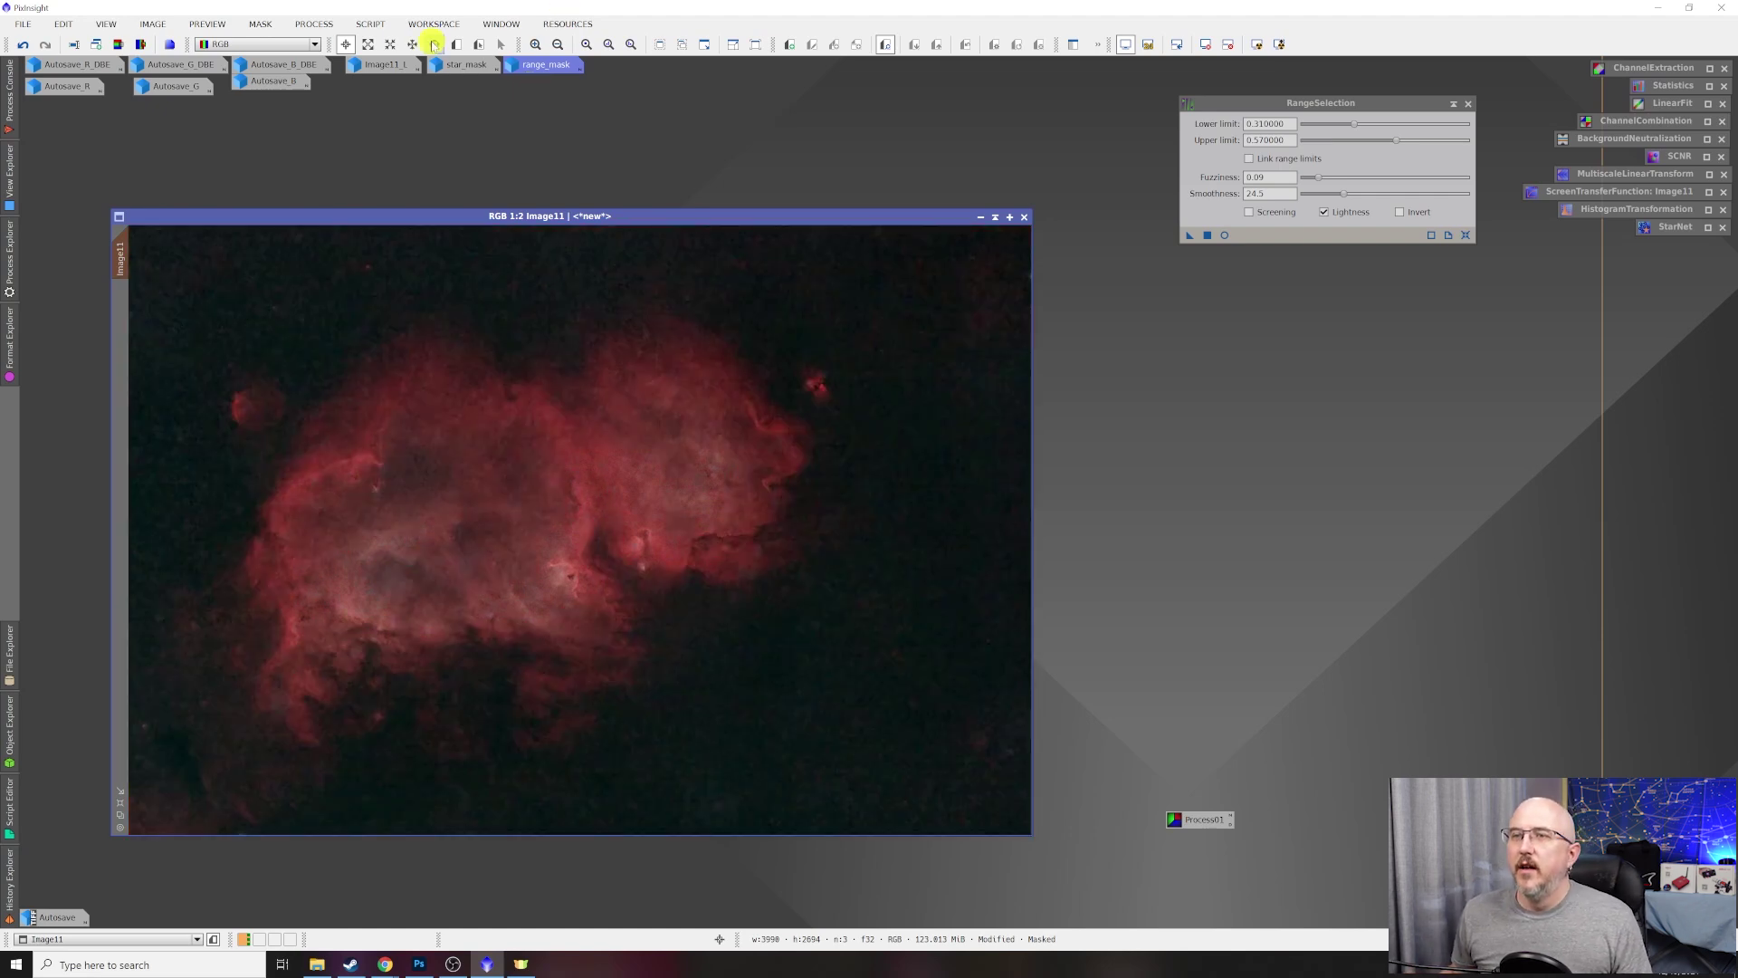
Open the LocalHistogramEqualization process, start its real-time preview for Image11 and move its dialog clear of the preview.
left_click(324, 25)
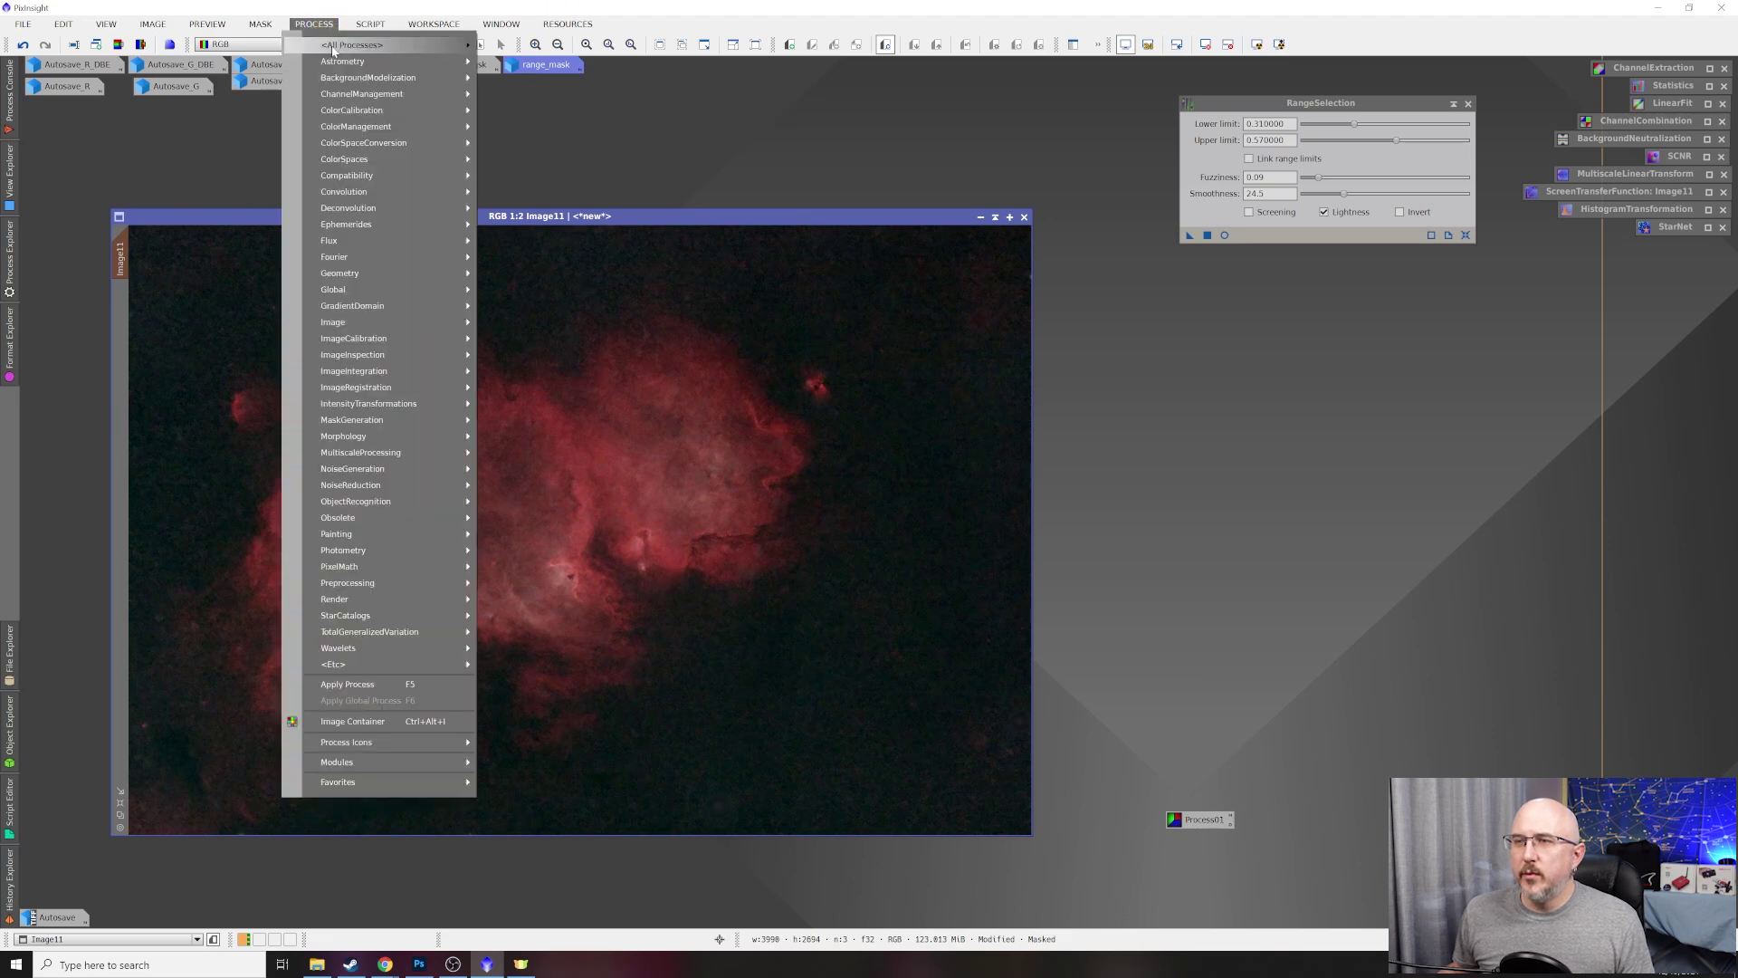
mouse_move(453, 46)
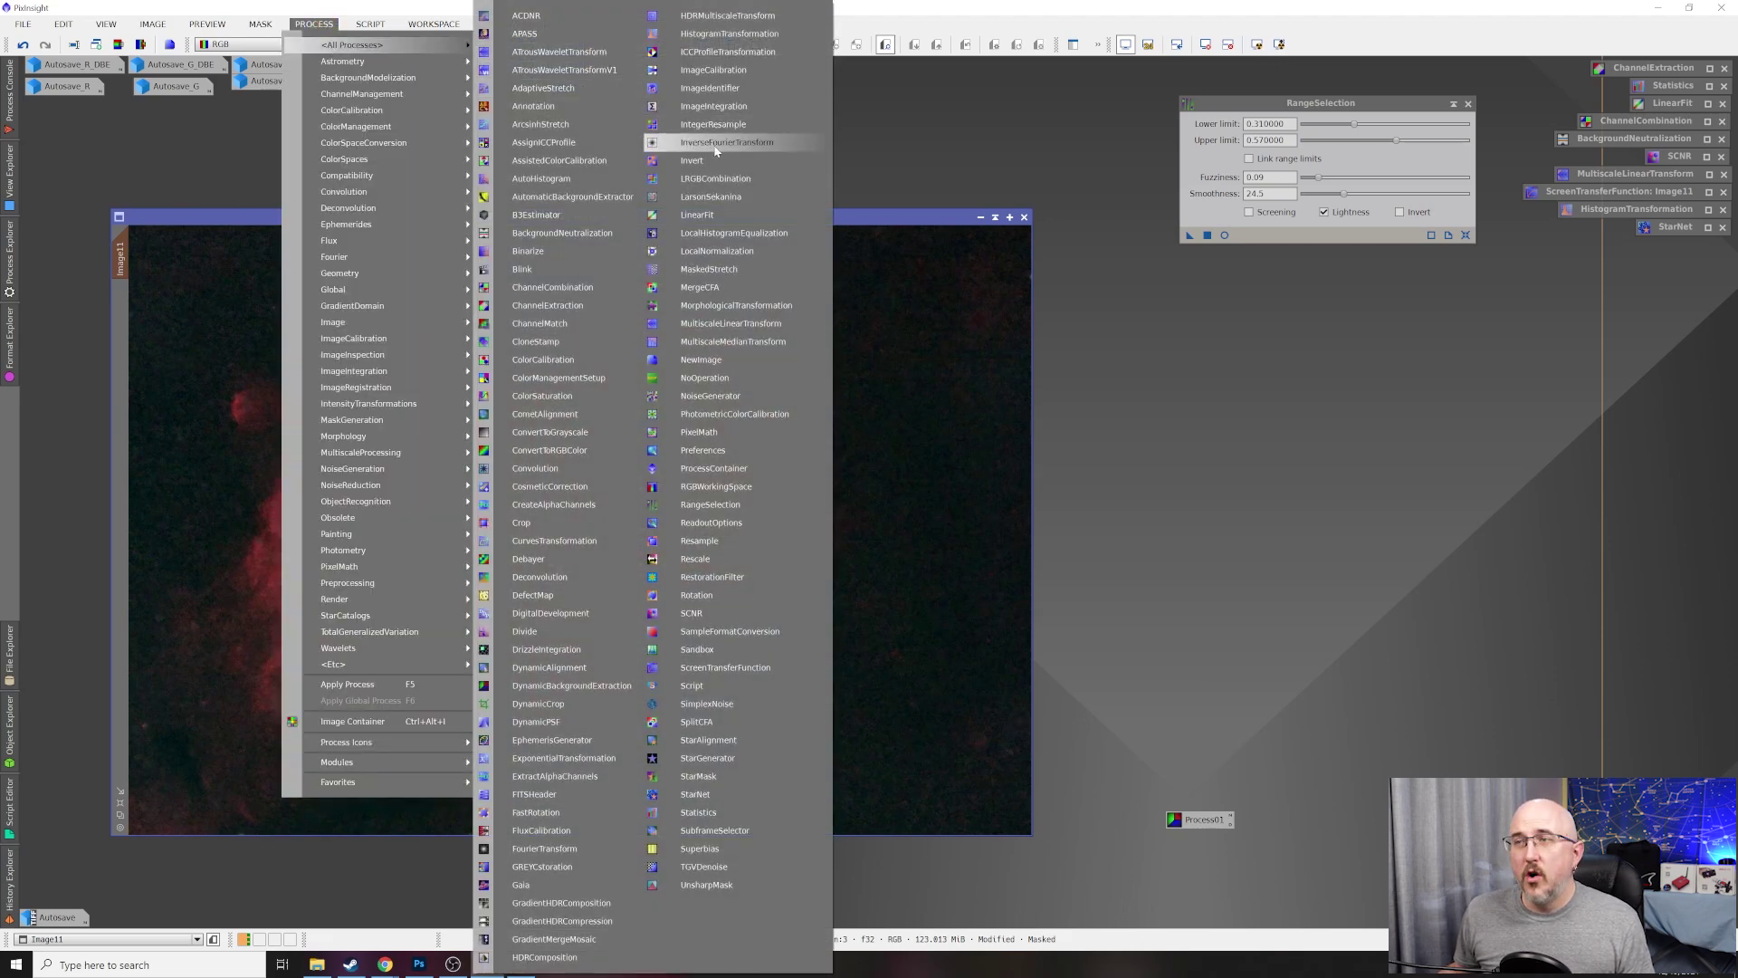
left_click(734, 234)
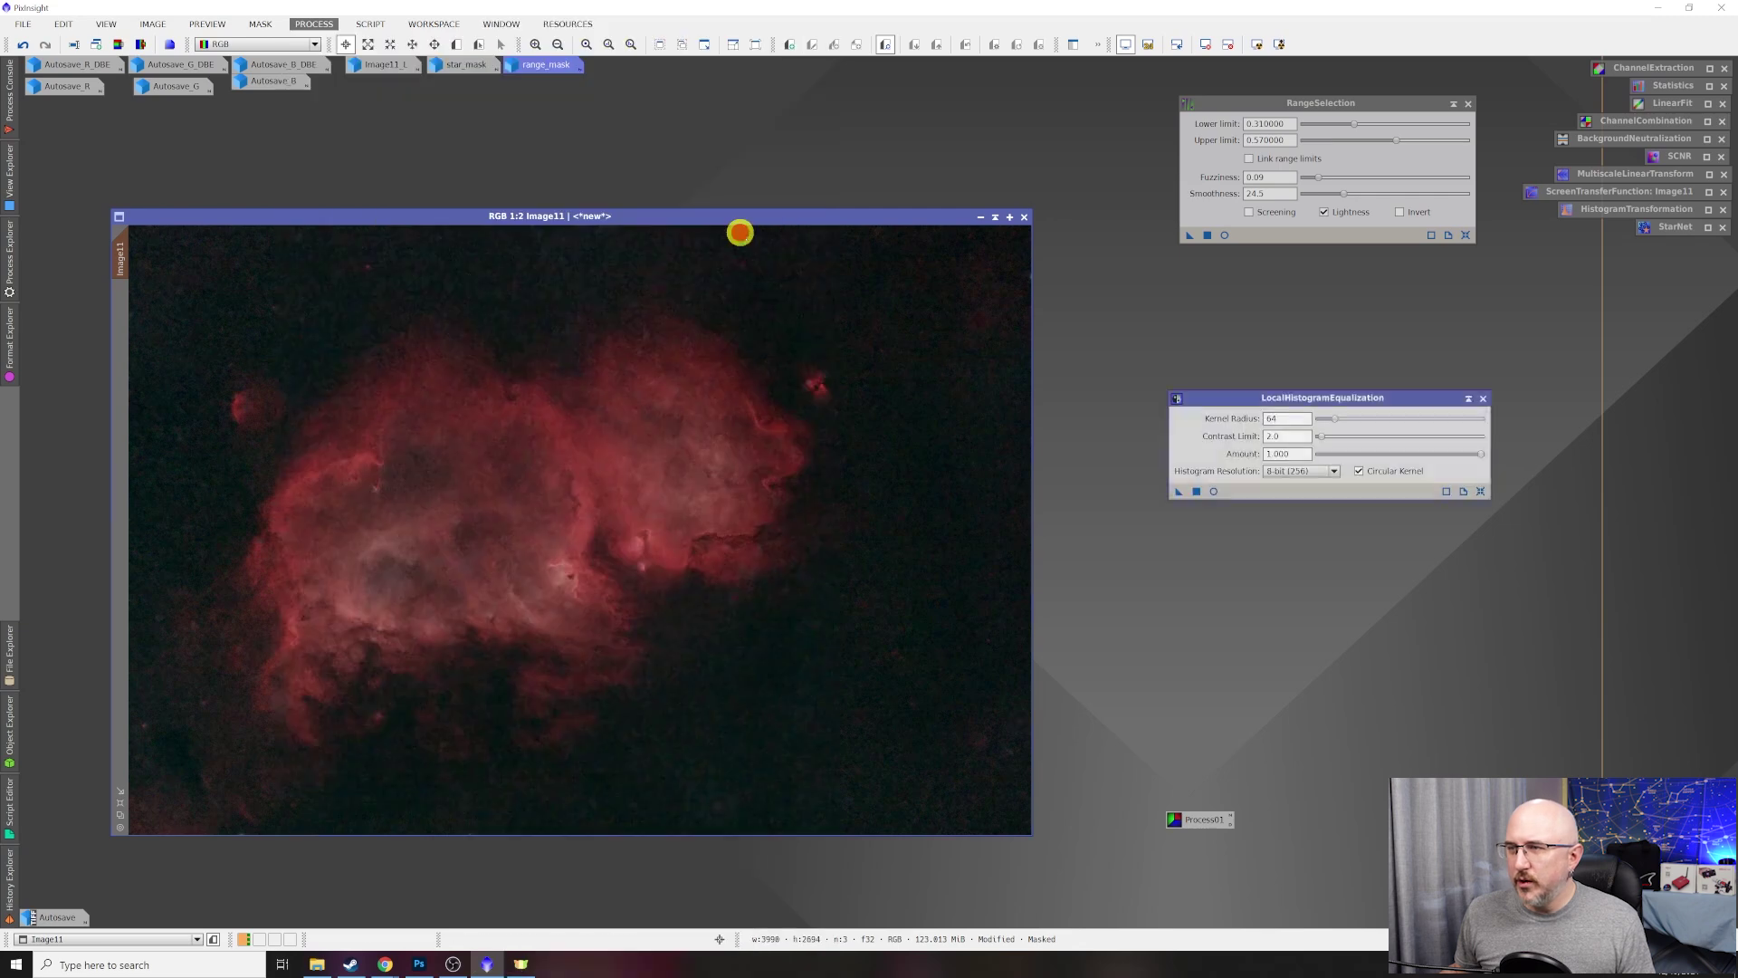
left_click_drag(1241, 392, 1159, 362)
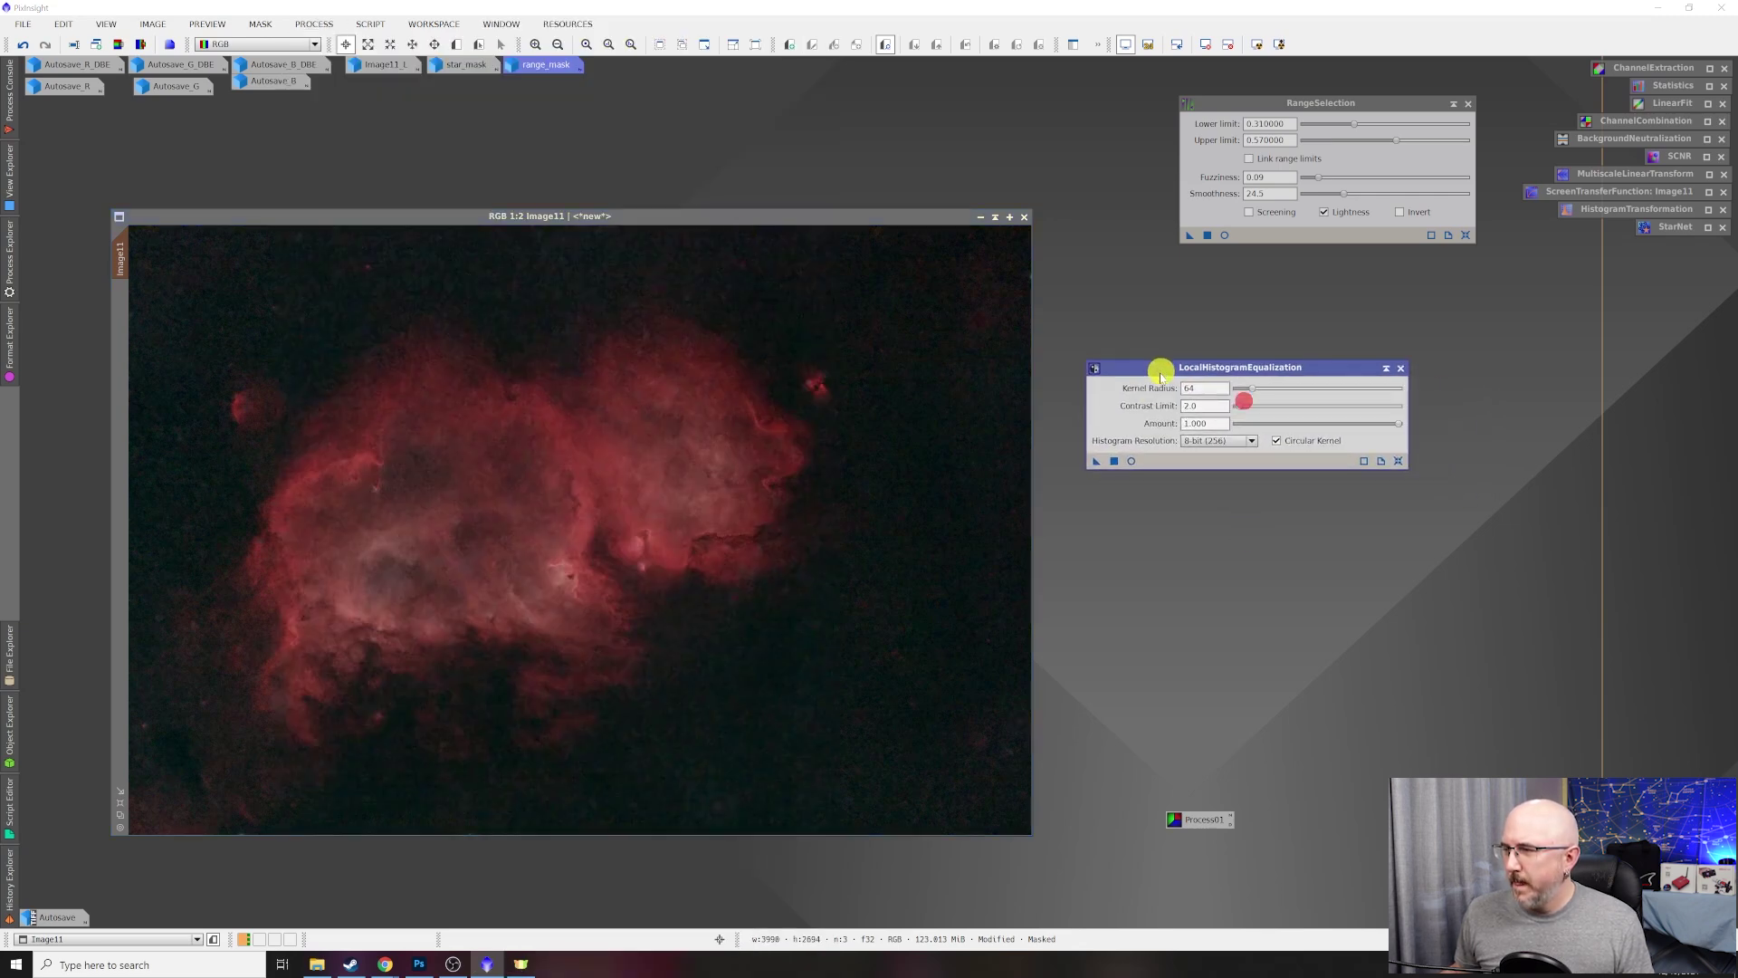
left_click(1131, 462)
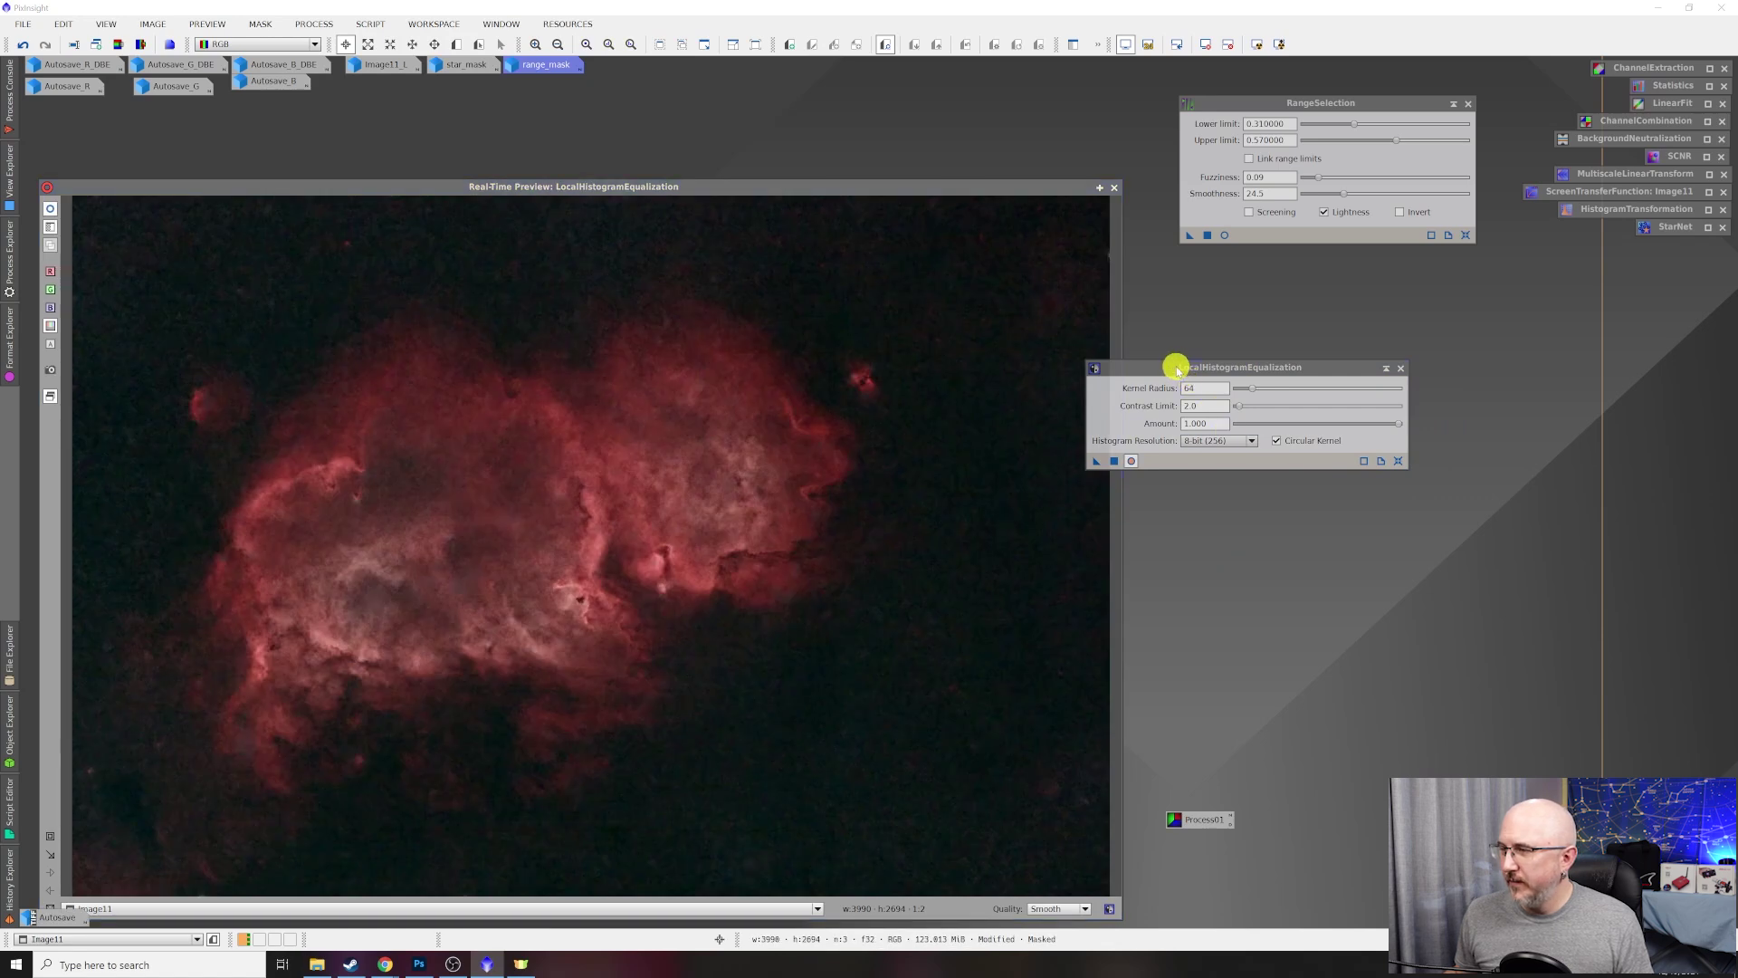
left_click_drag(1177, 370, 1206, 362)
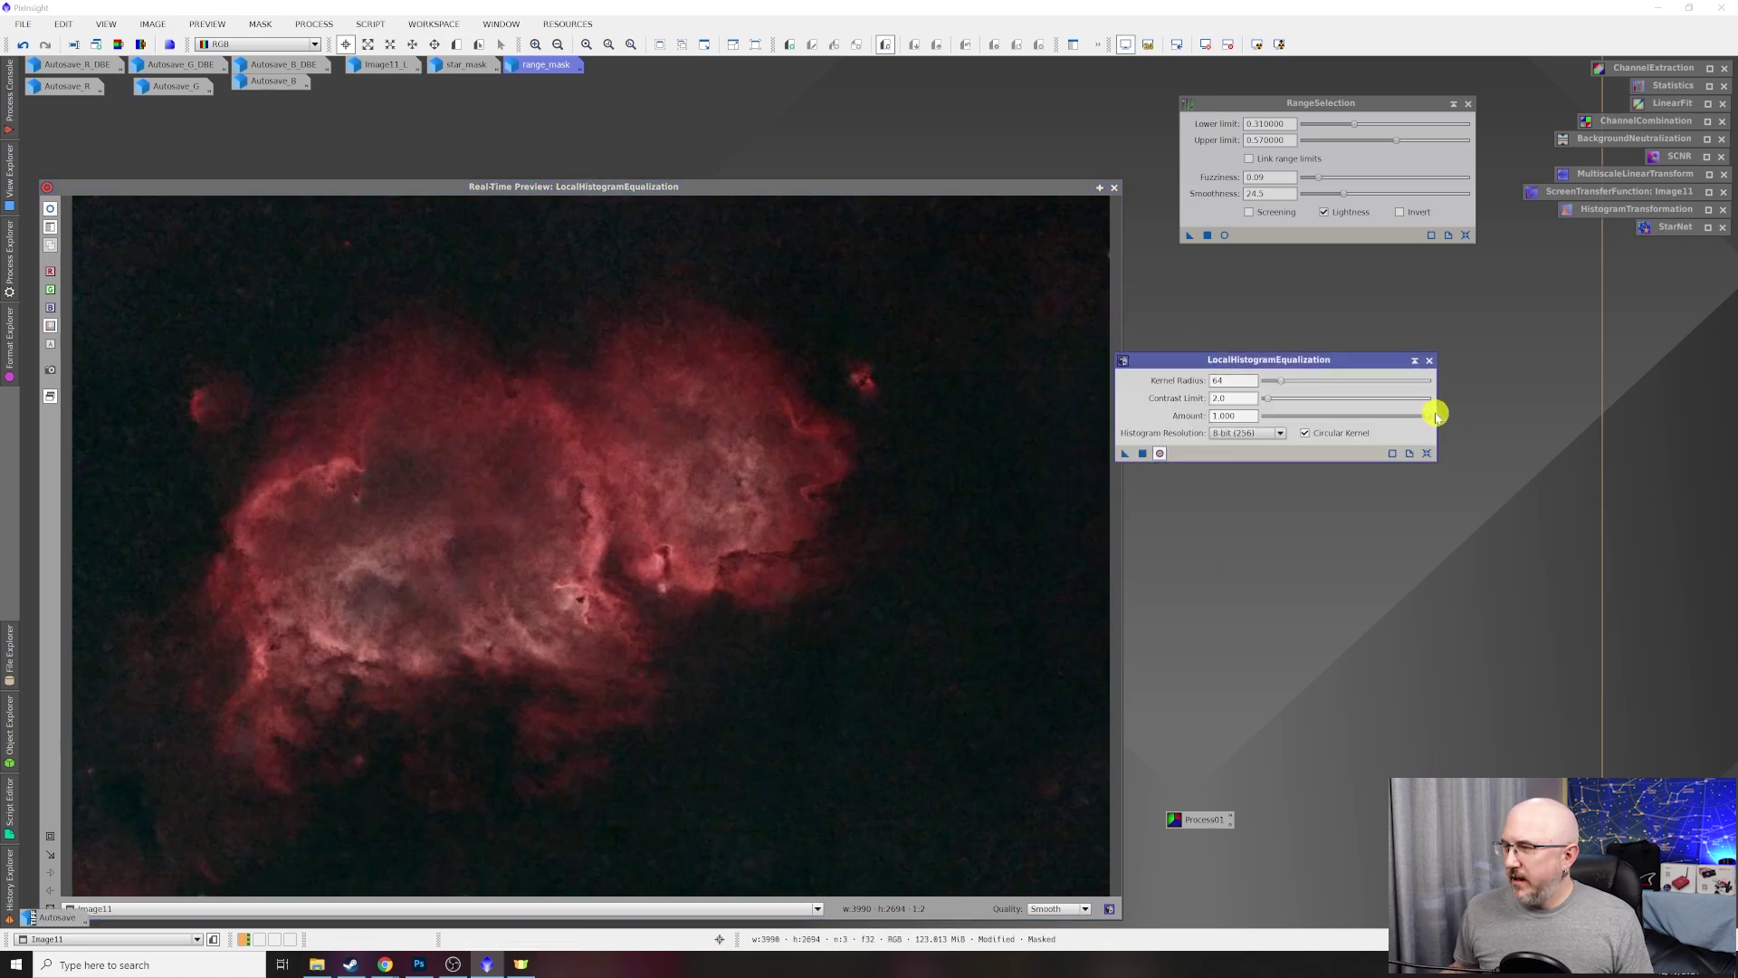
Set LocalHistogramEqualization's amount to 0.320, close the real-time preview and apply the process to the masked Image11.
left_click_drag(1426, 418, 1292, 418)
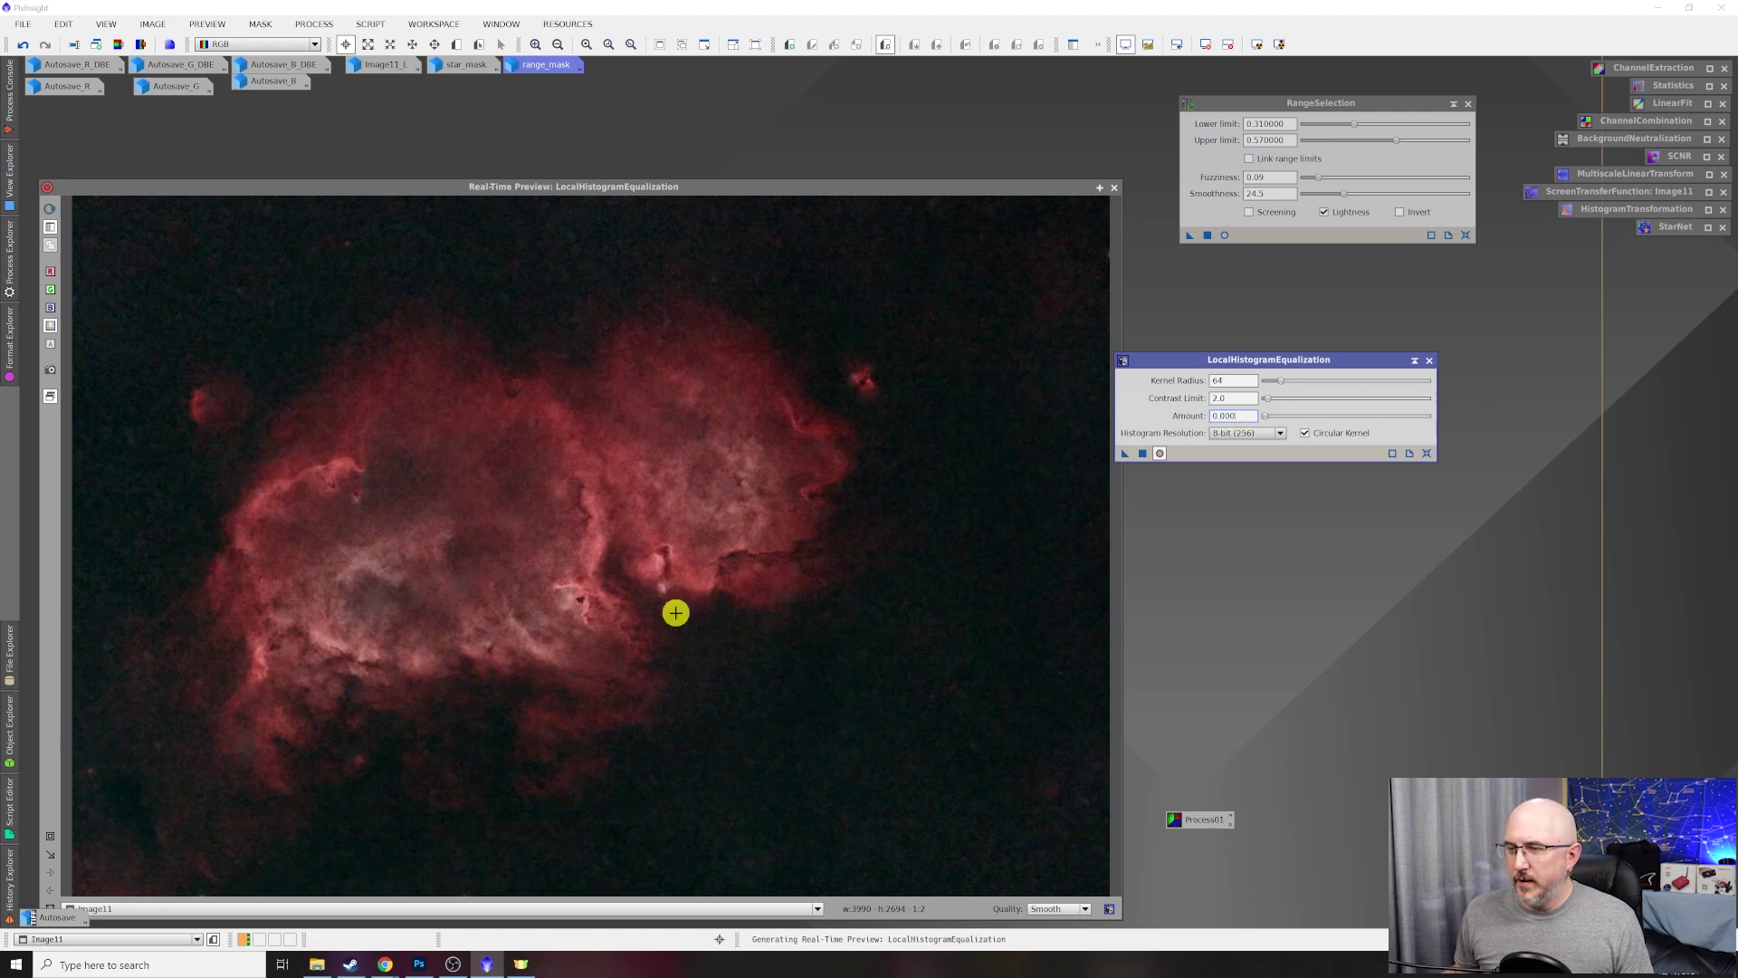
left_click_drag(1265, 421, 1487, 425)
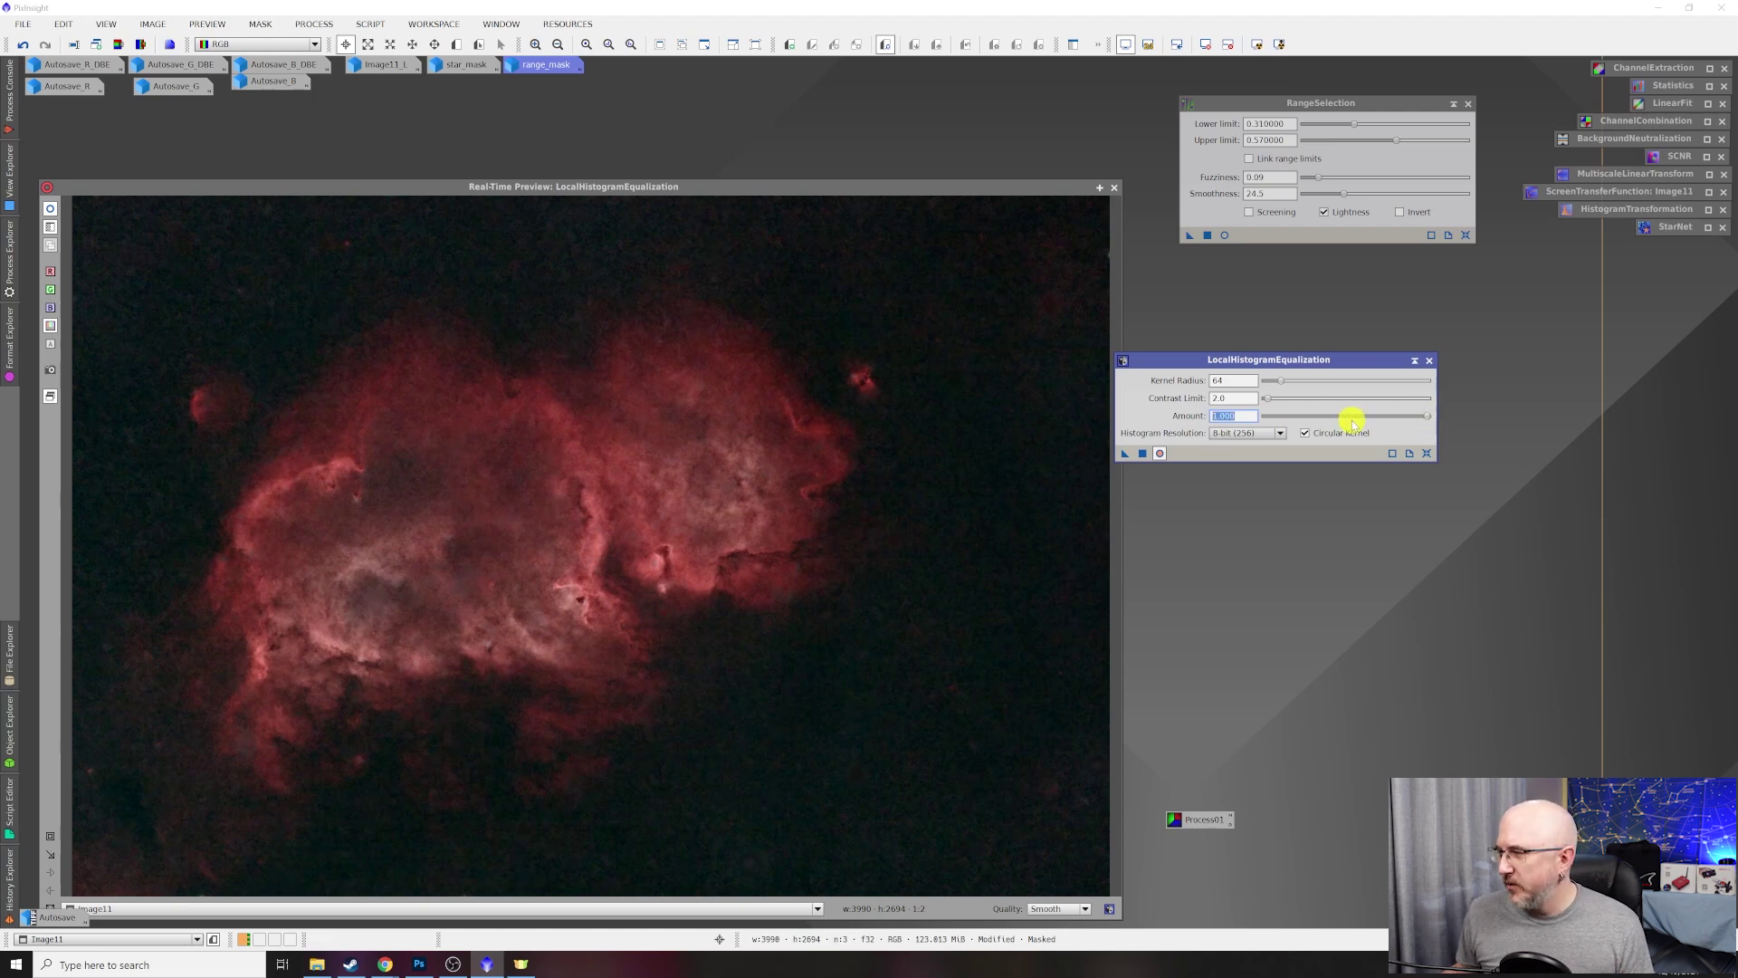
left_click_drag(1424, 416, 1312, 417)
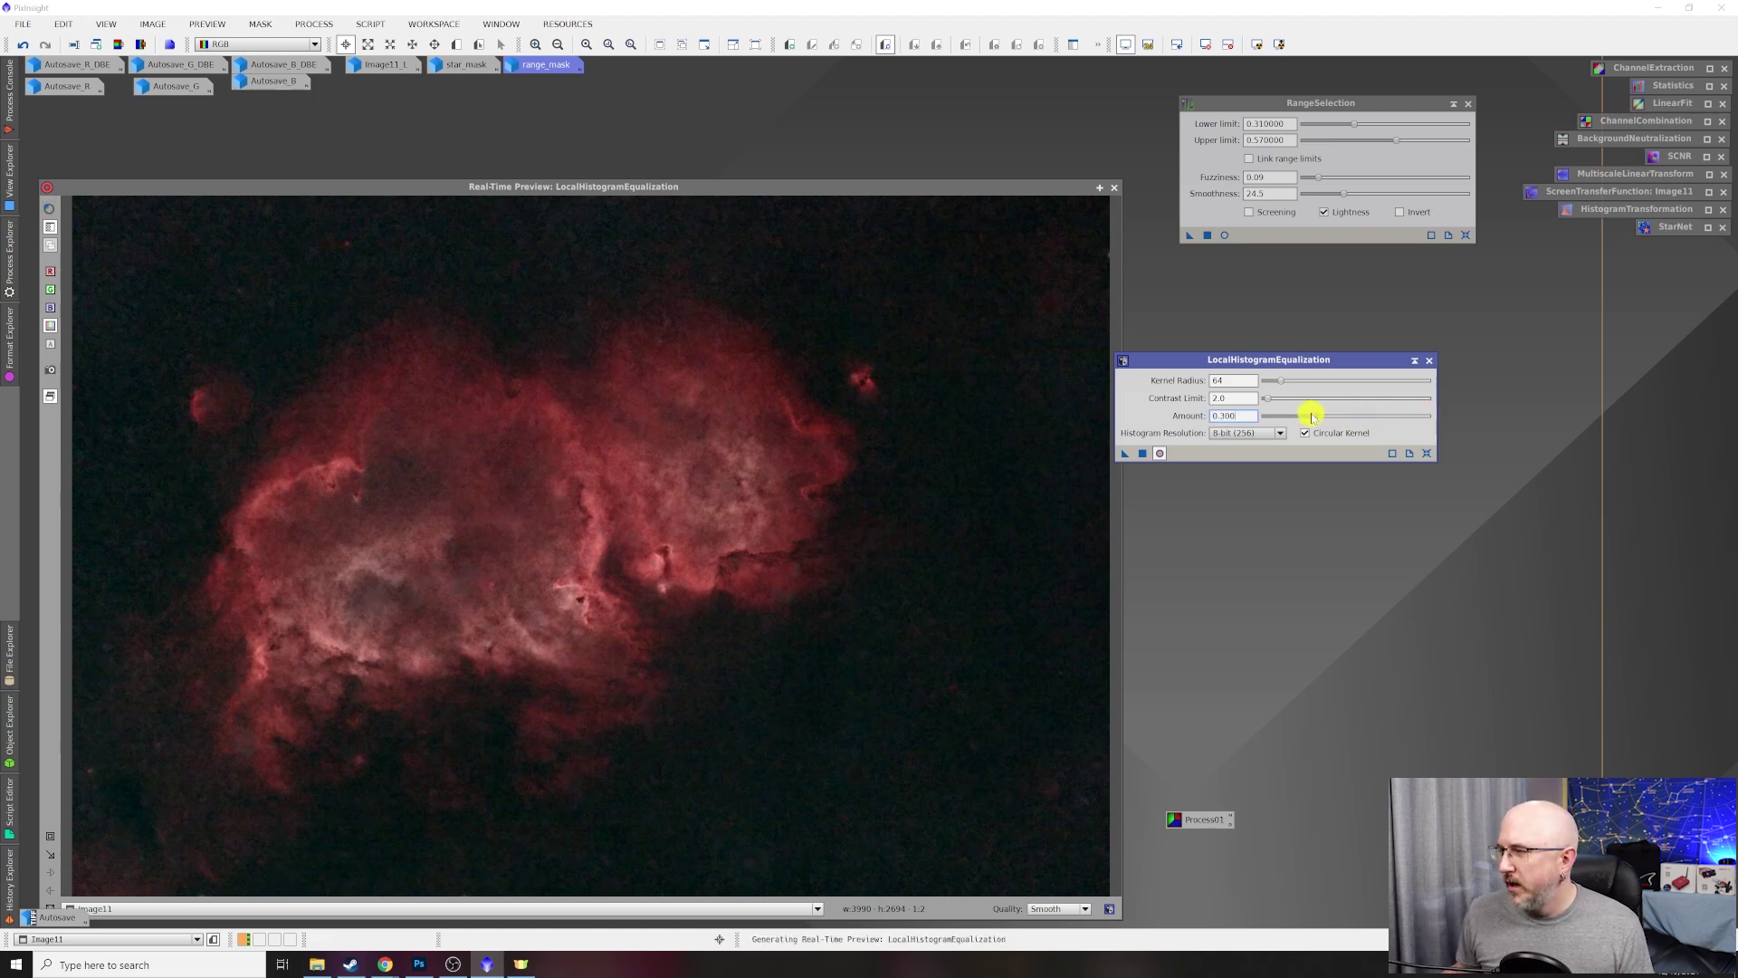
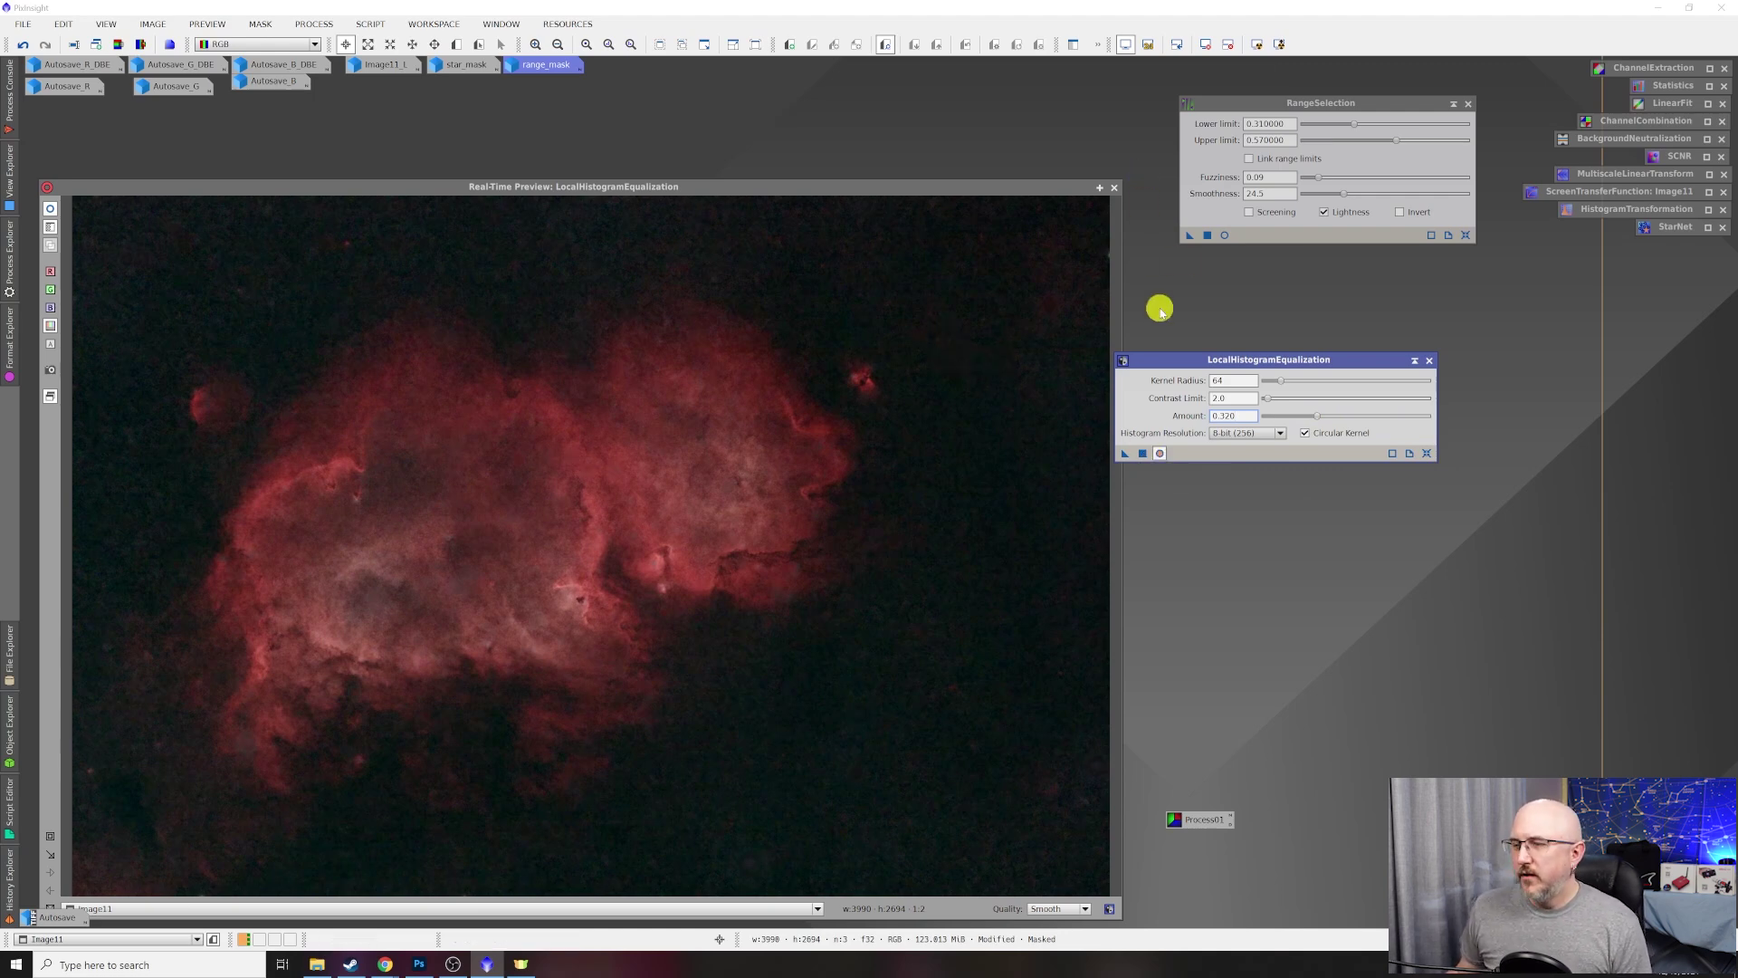
left_click(1116, 187)
left_click_drag(1124, 453, 713, 411)
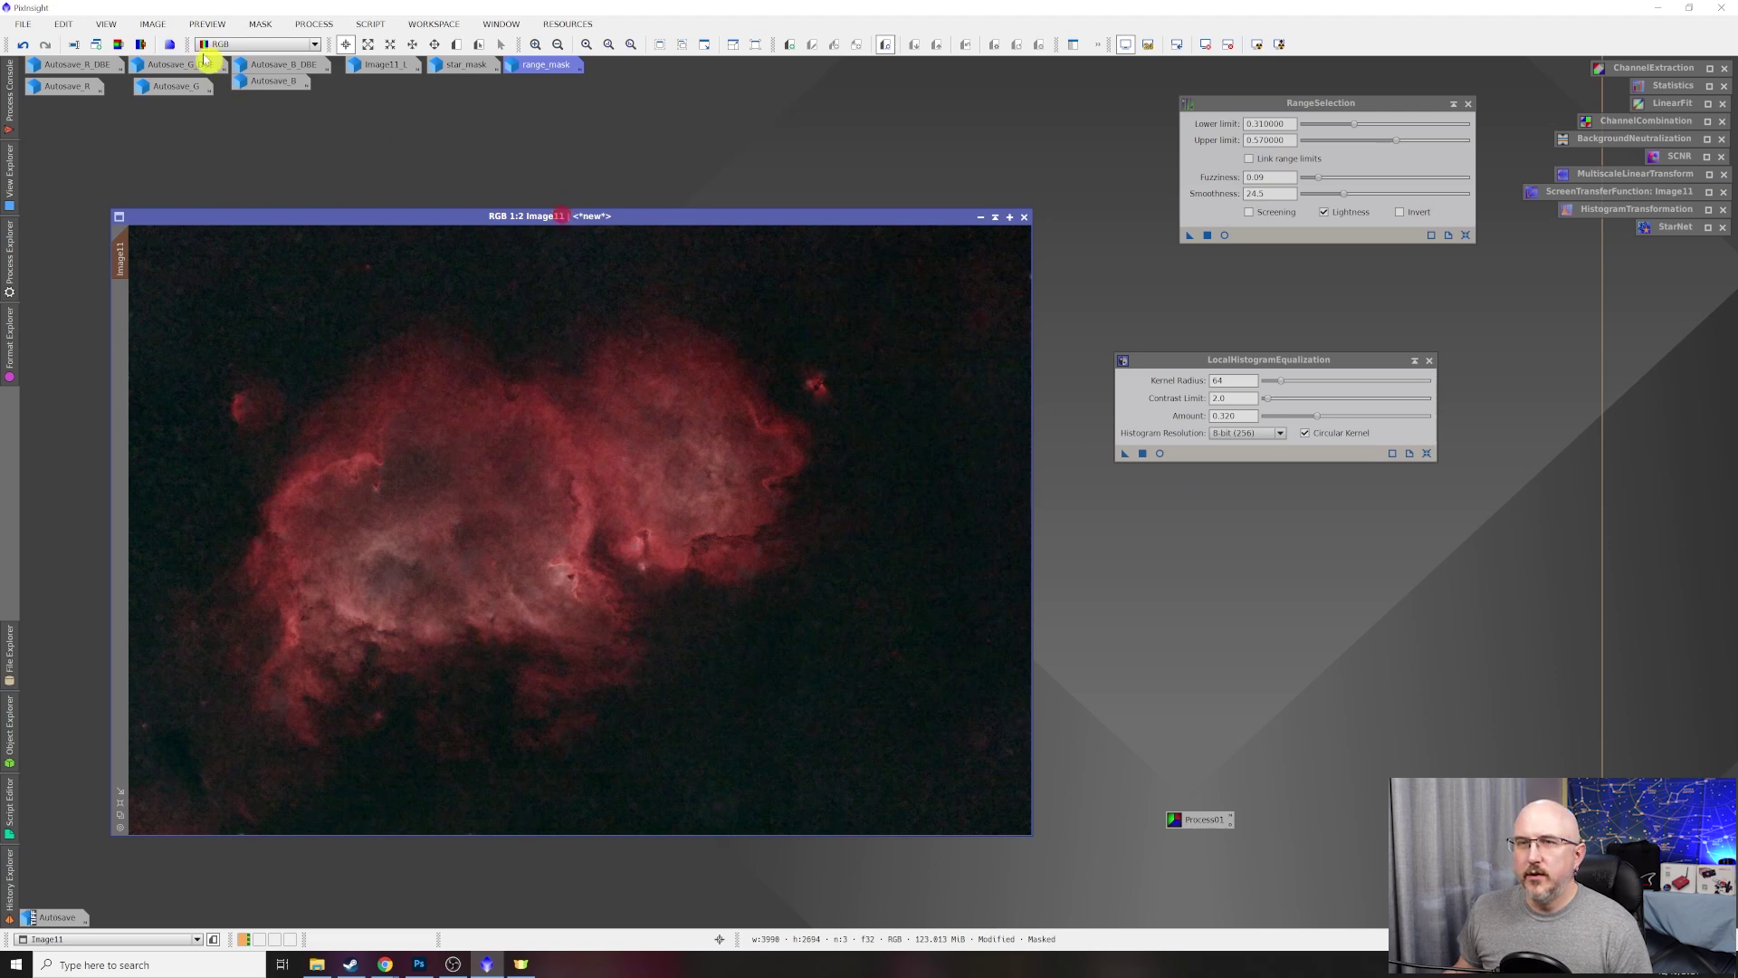
Remove the mask from Image11 and set RangeSelection's lower limit to 0.38 using its real-time preview.
left_click(245, 30)
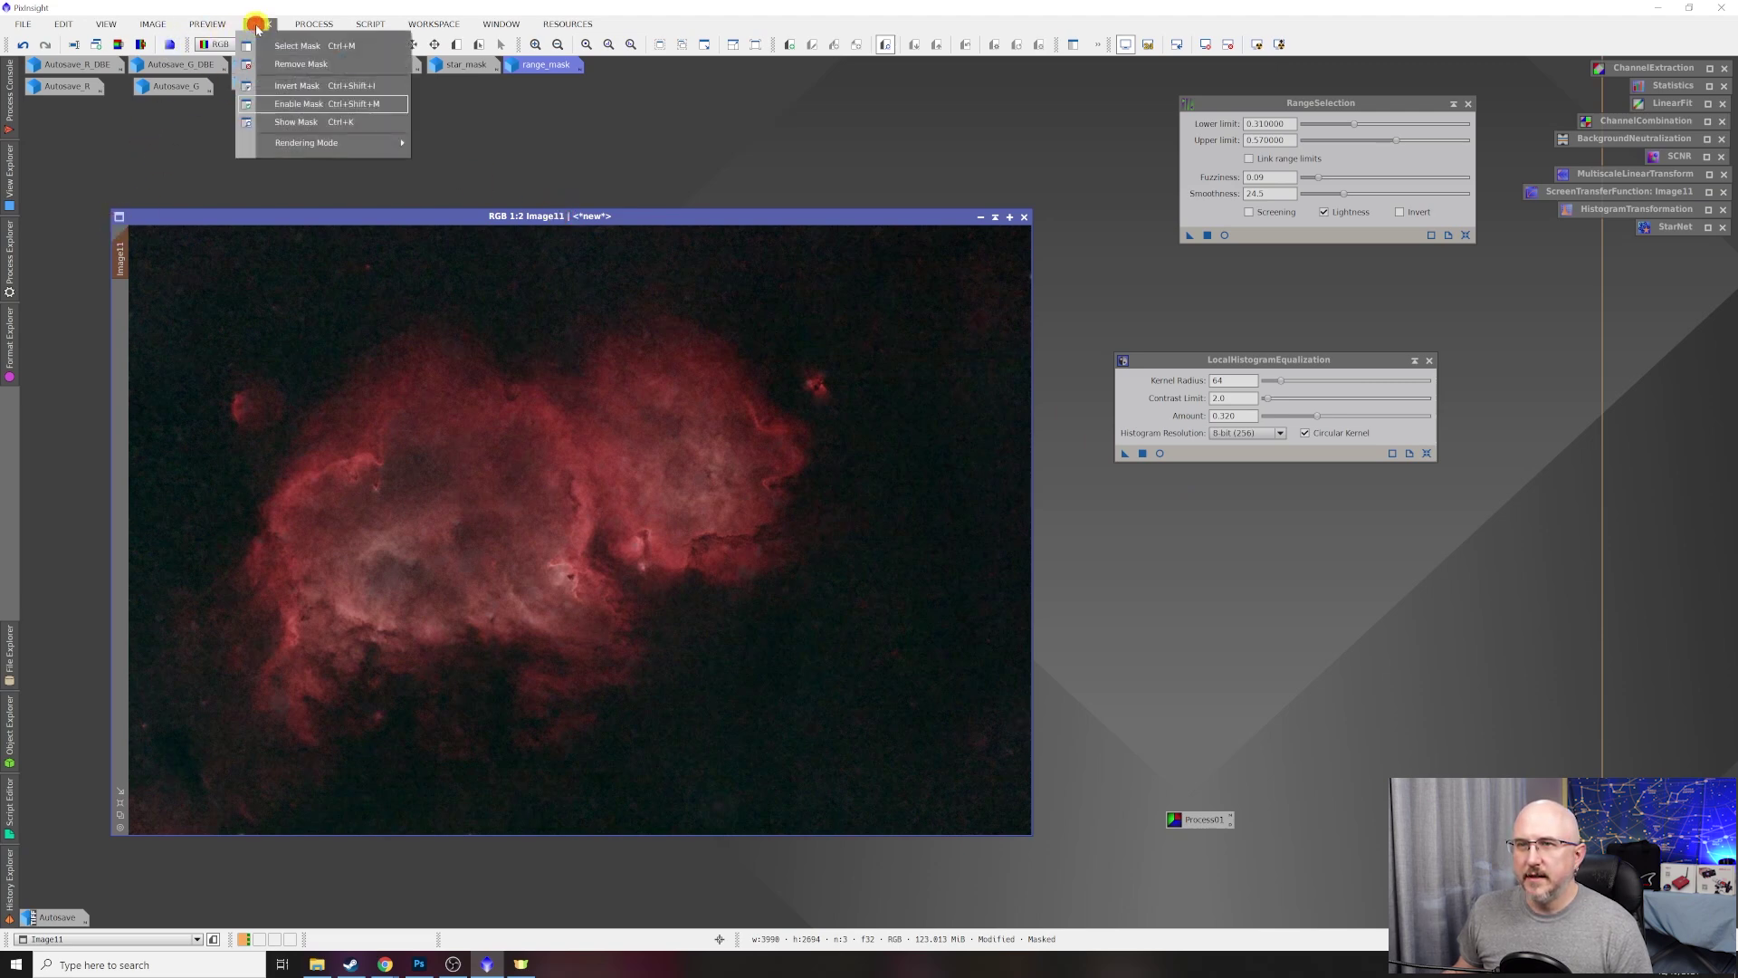
left_click(288, 65)
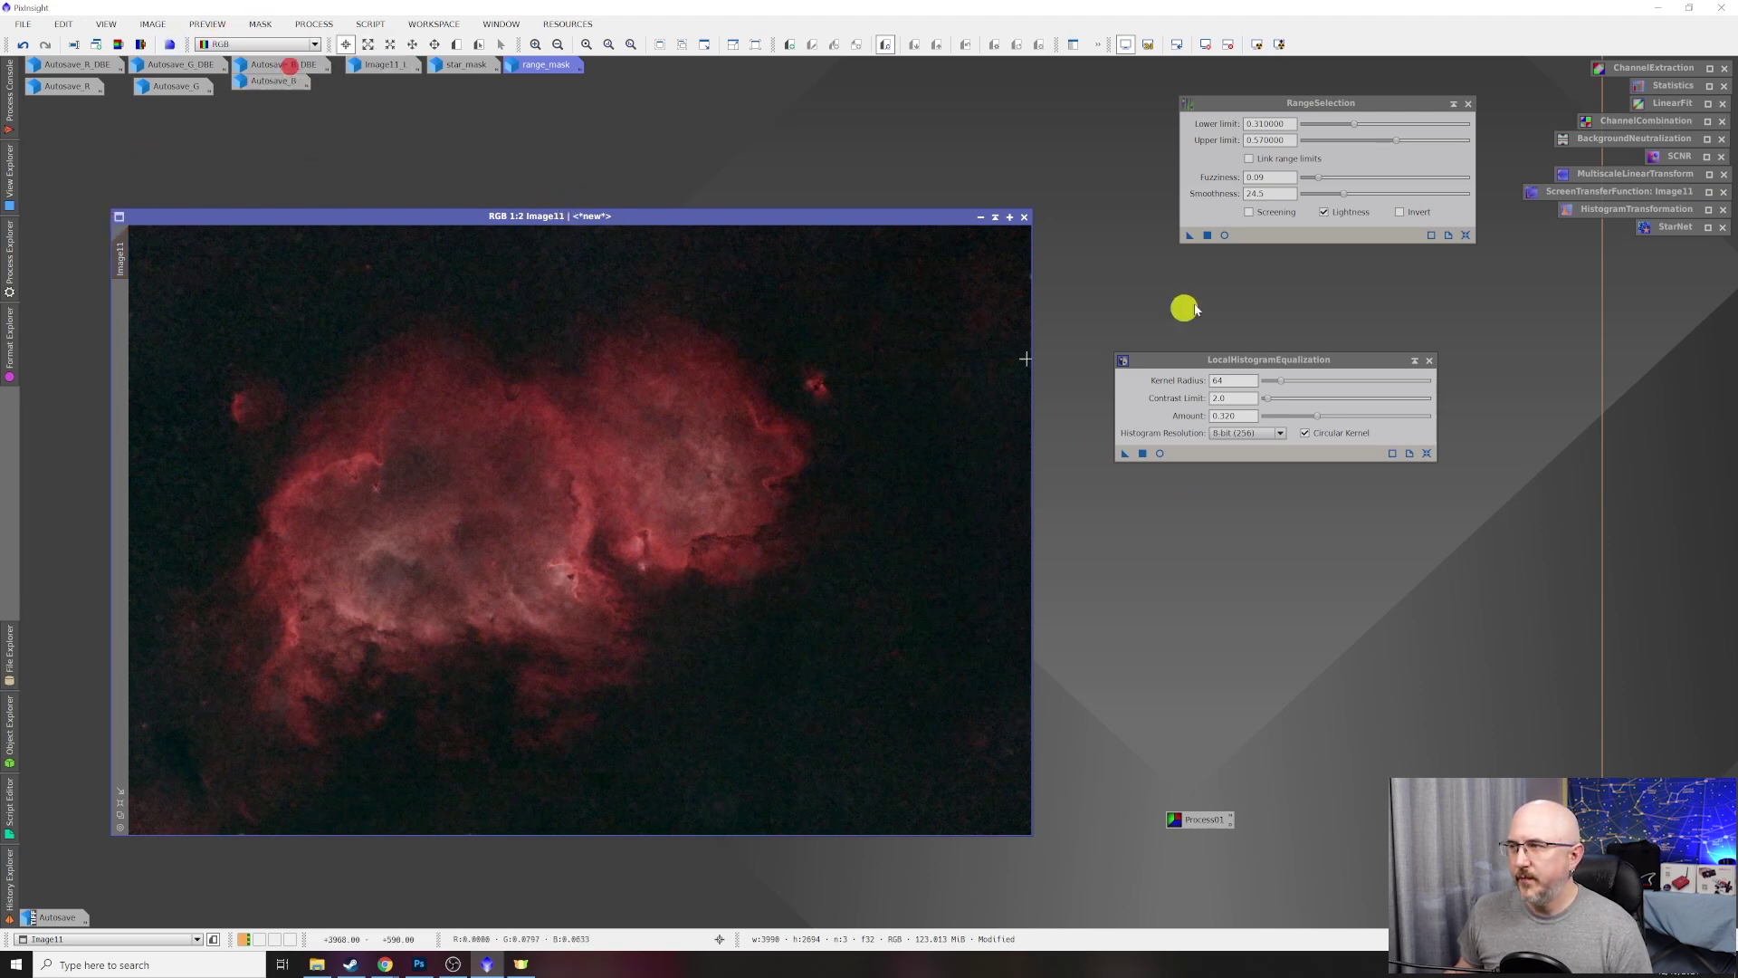
left_click(1293, 105)
left_click(1225, 234)
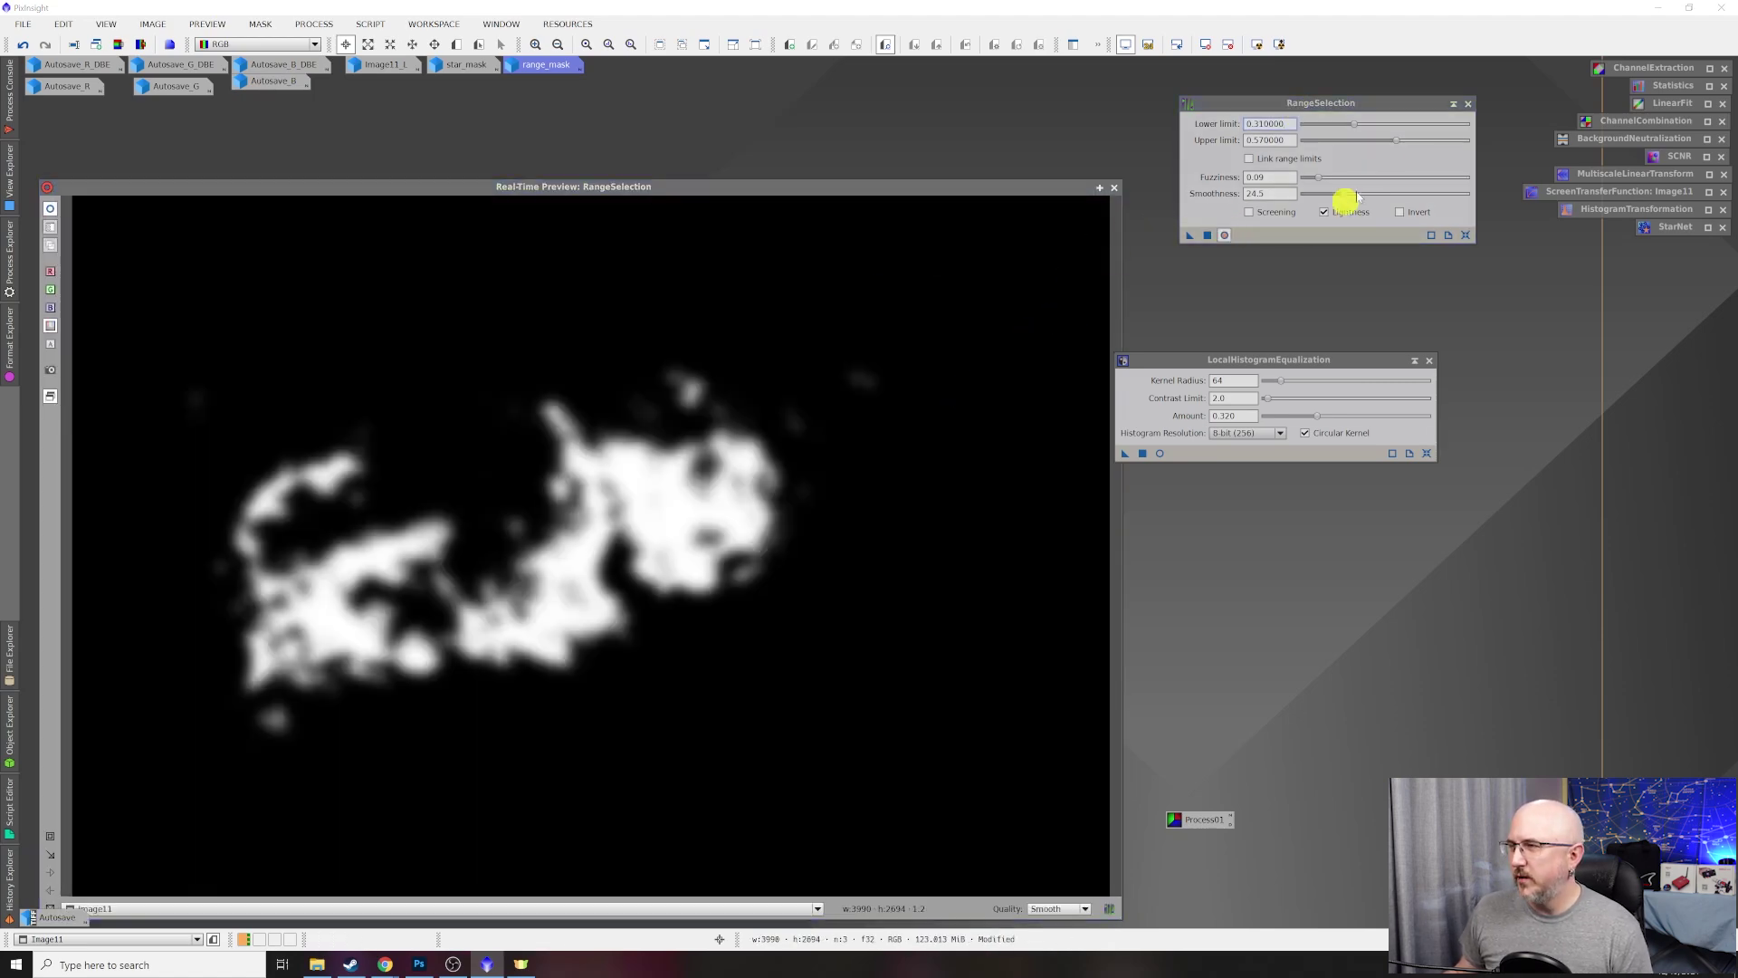
left_click_drag(1353, 125, 1363, 118)
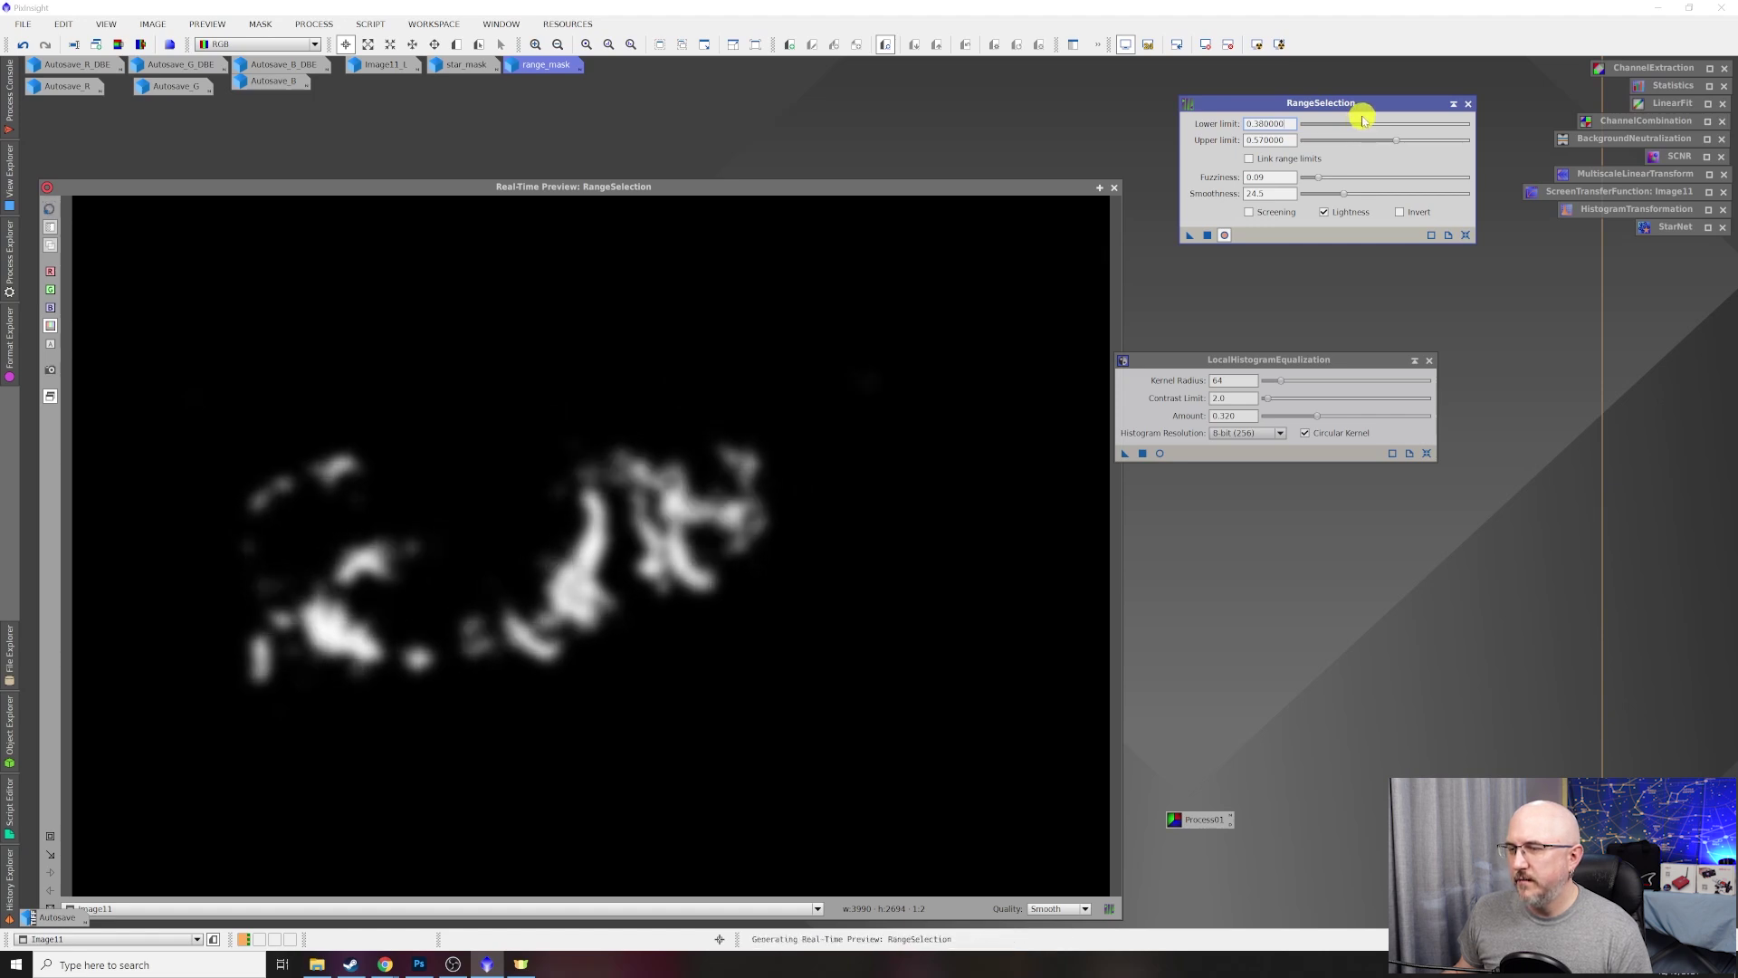
Generate a new range mask from Image11, apply it as Image11's mask and park it minimized beside range_mask.
left_click(1114, 188)
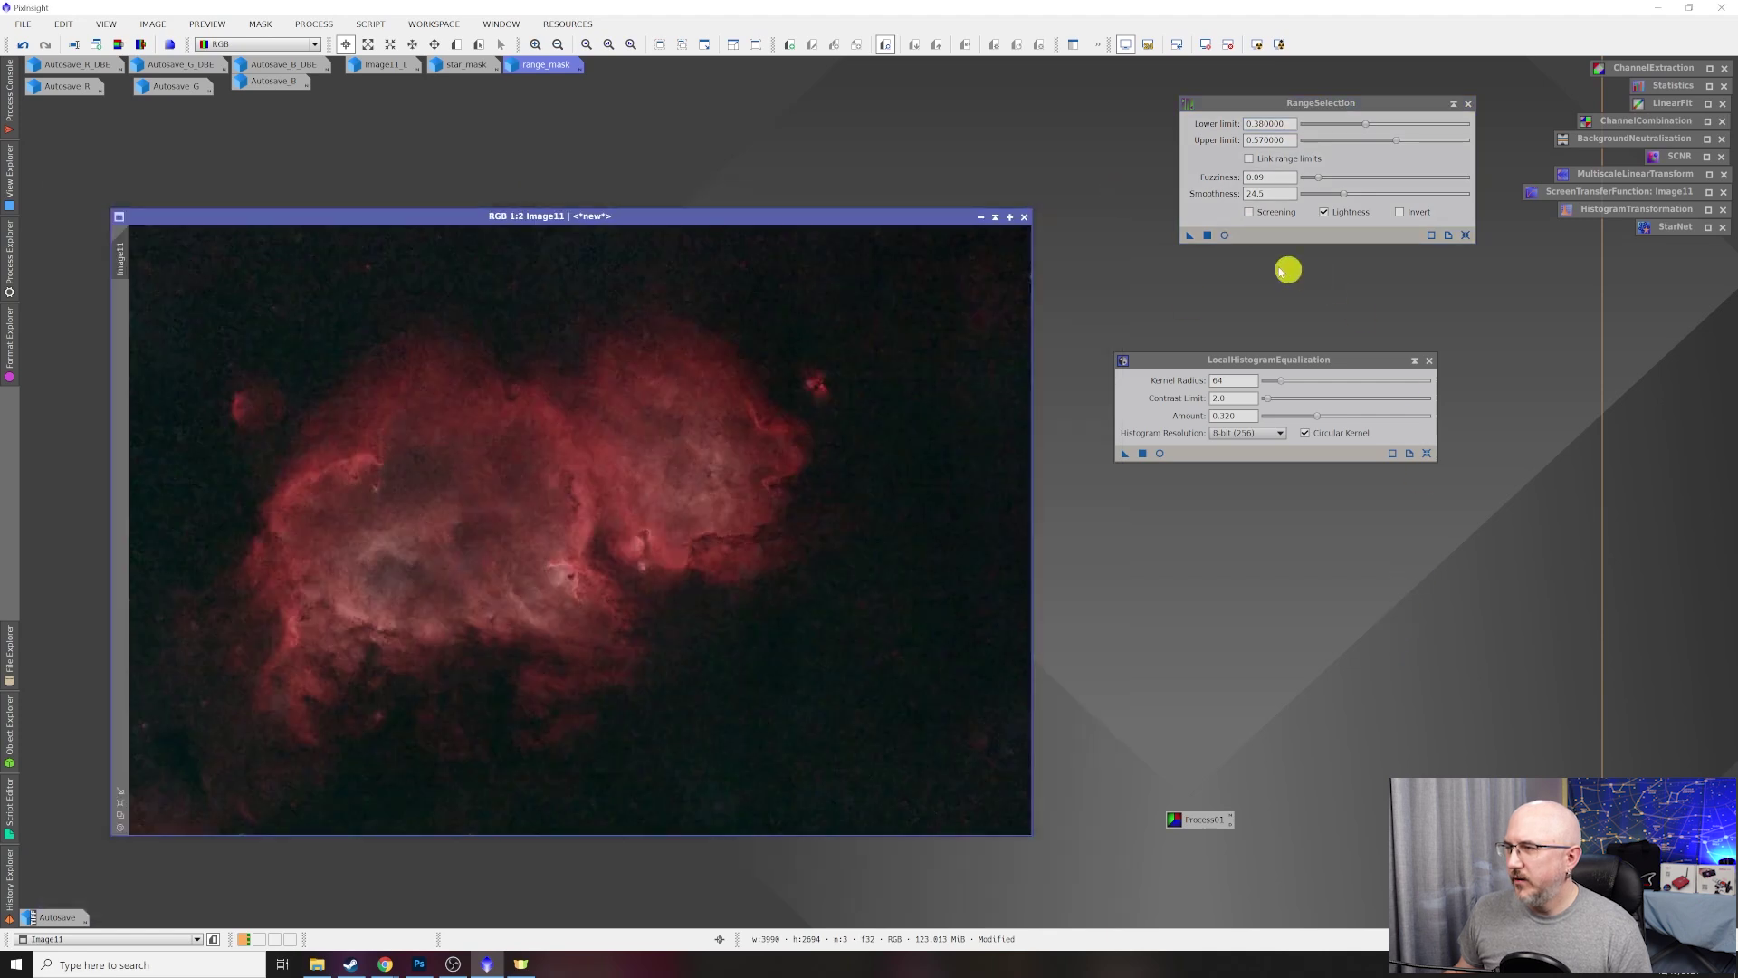
left_click(1211, 233)
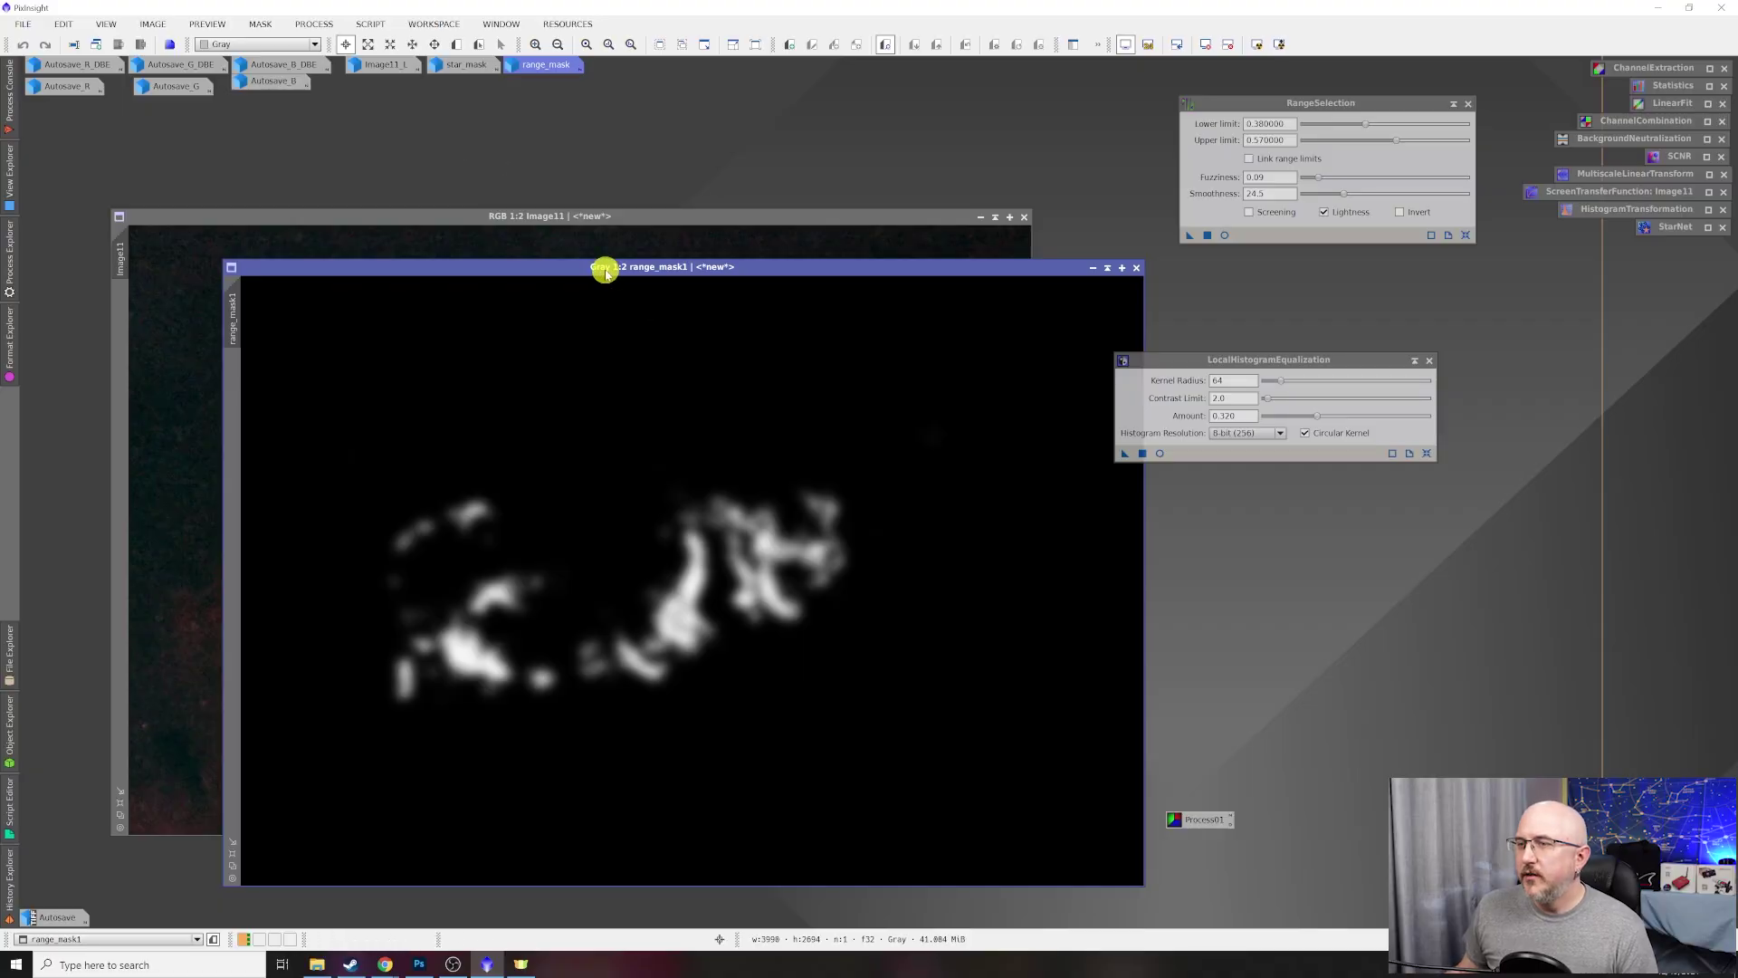
left_click_drag(233, 329, 118, 325)
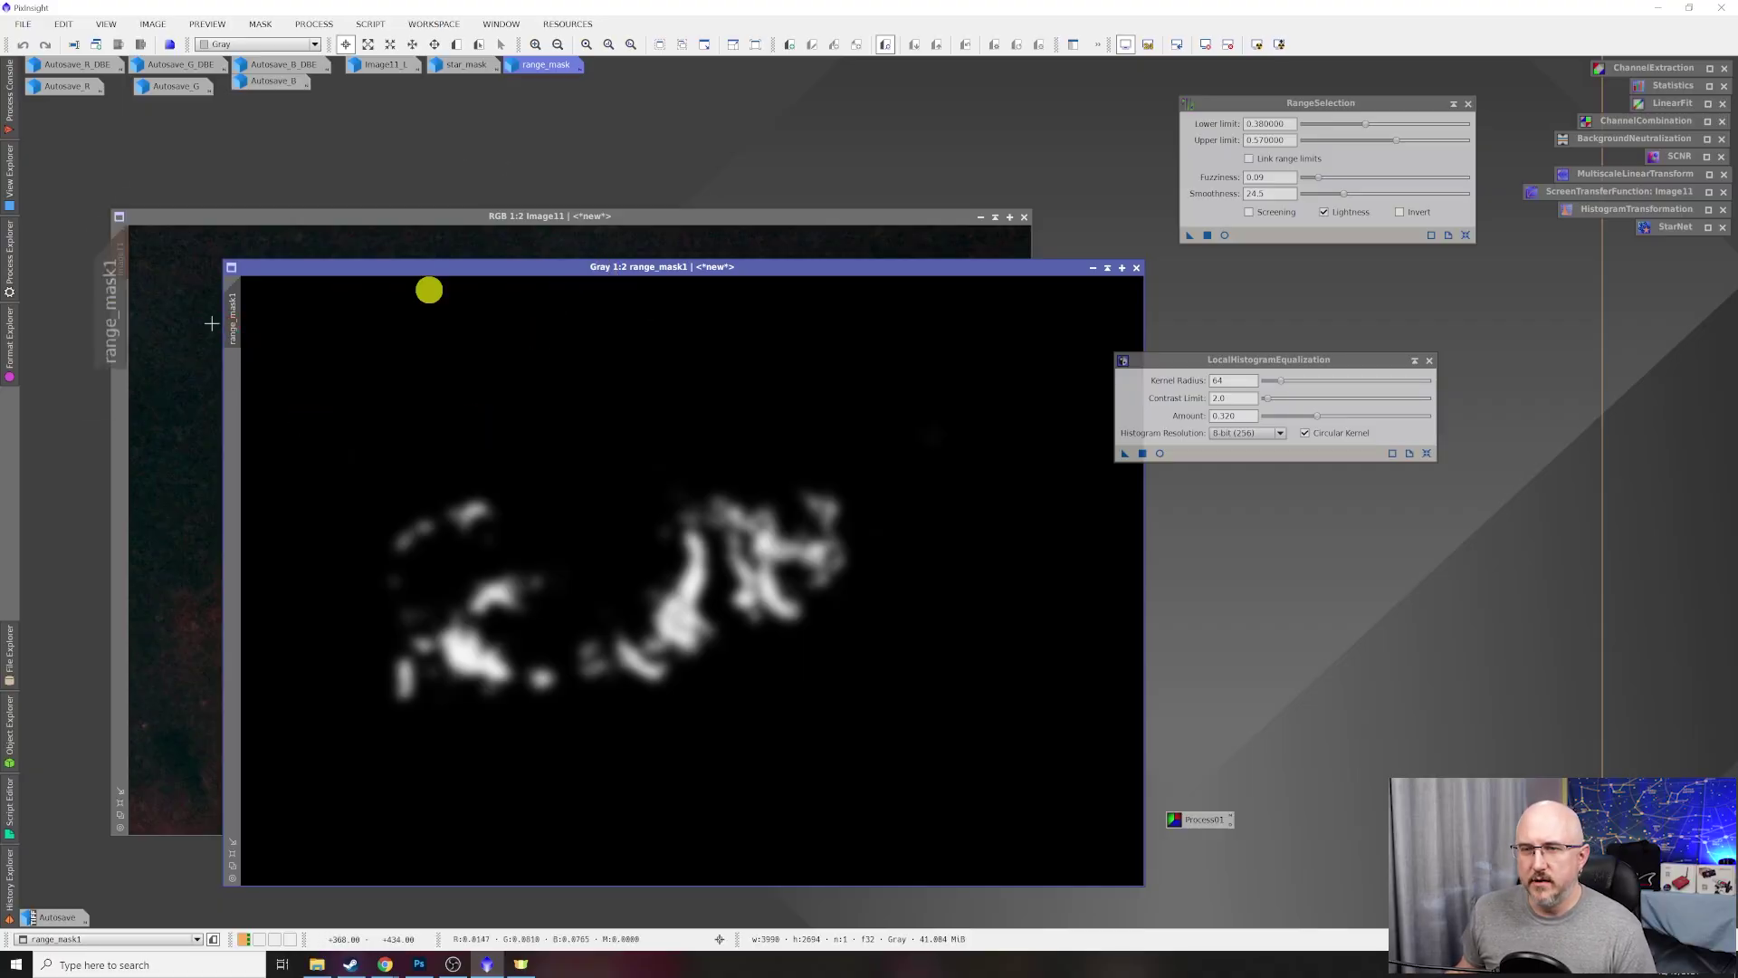
left_click(1092, 270)
left_click_drag(722, 581, 624, 63)
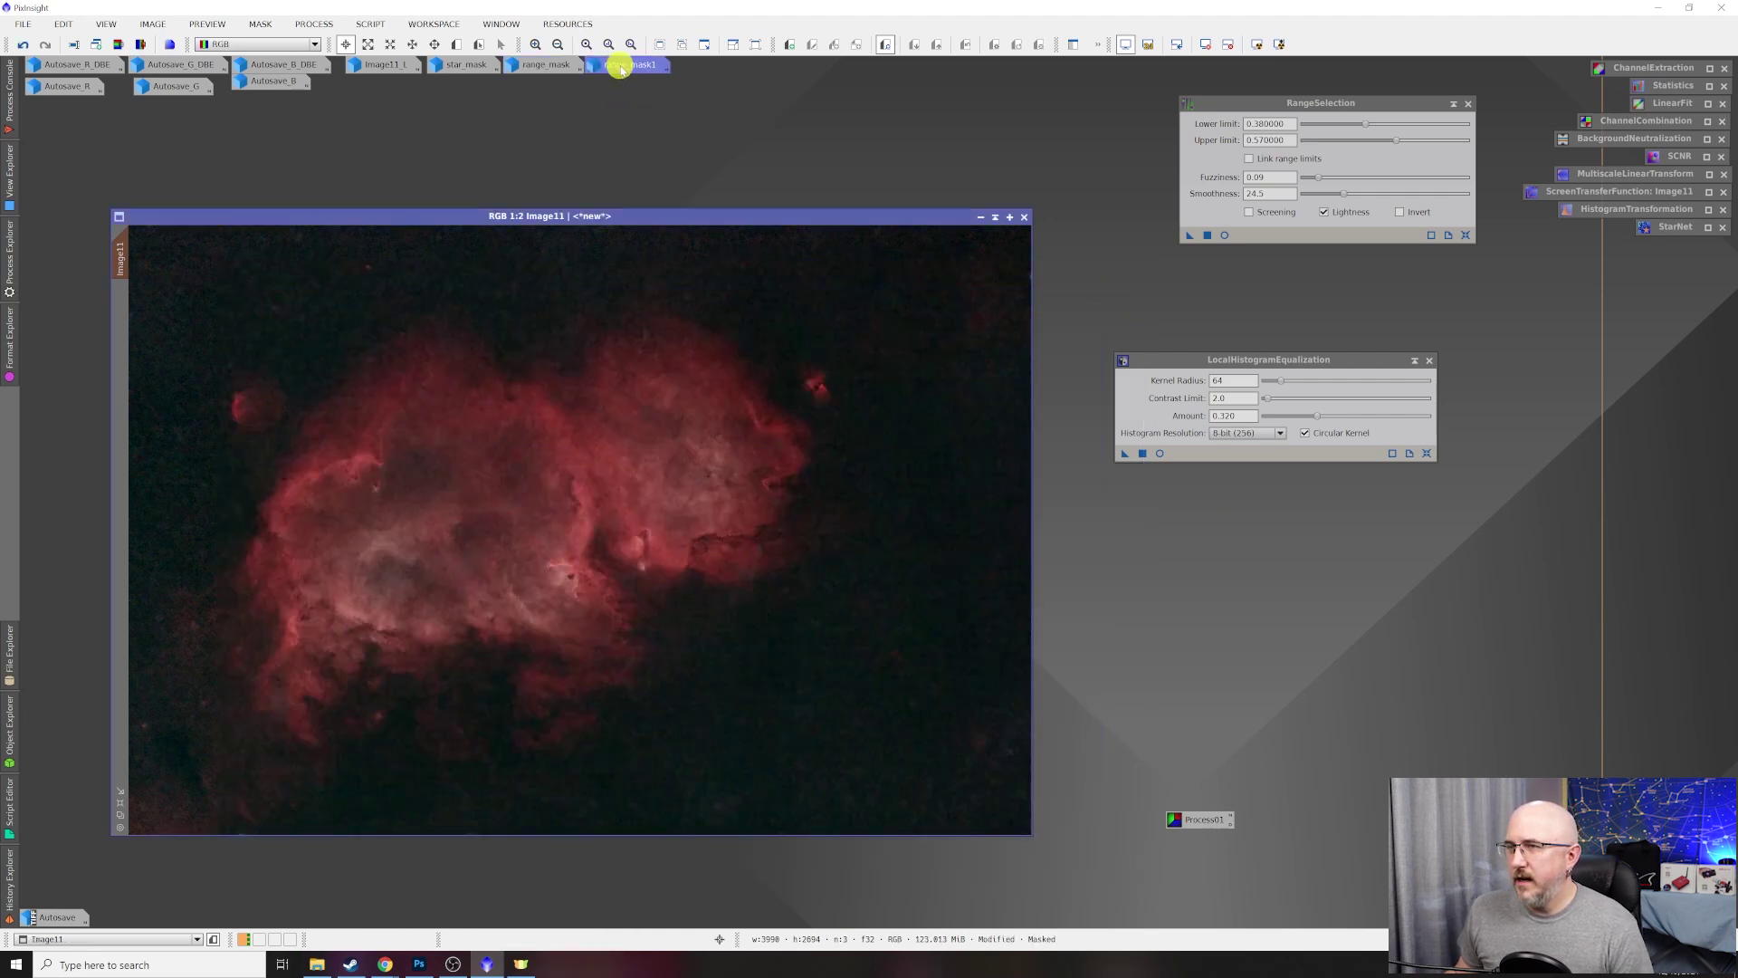
Preview LocalHistogramEqualization with the amount set to 0.460, then close the preview and apply it to the masked Image11.
left_click(1256, 359)
left_click(1159, 454)
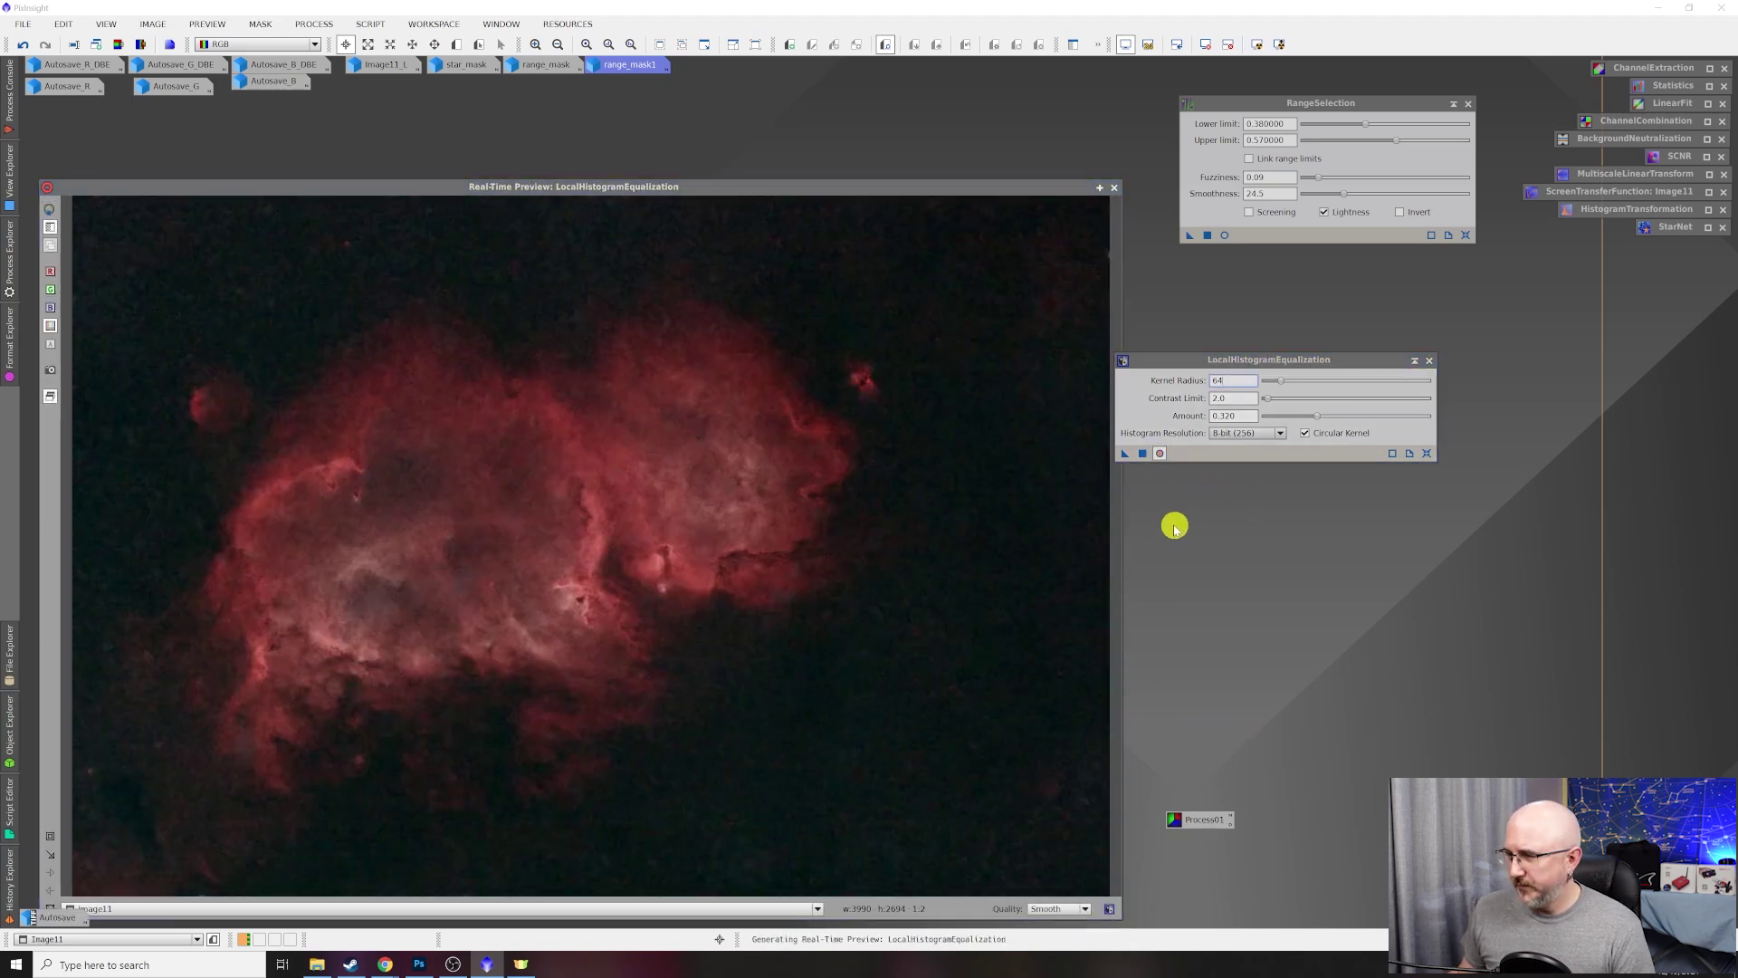
left_click_drag(1321, 416, 1325, 419)
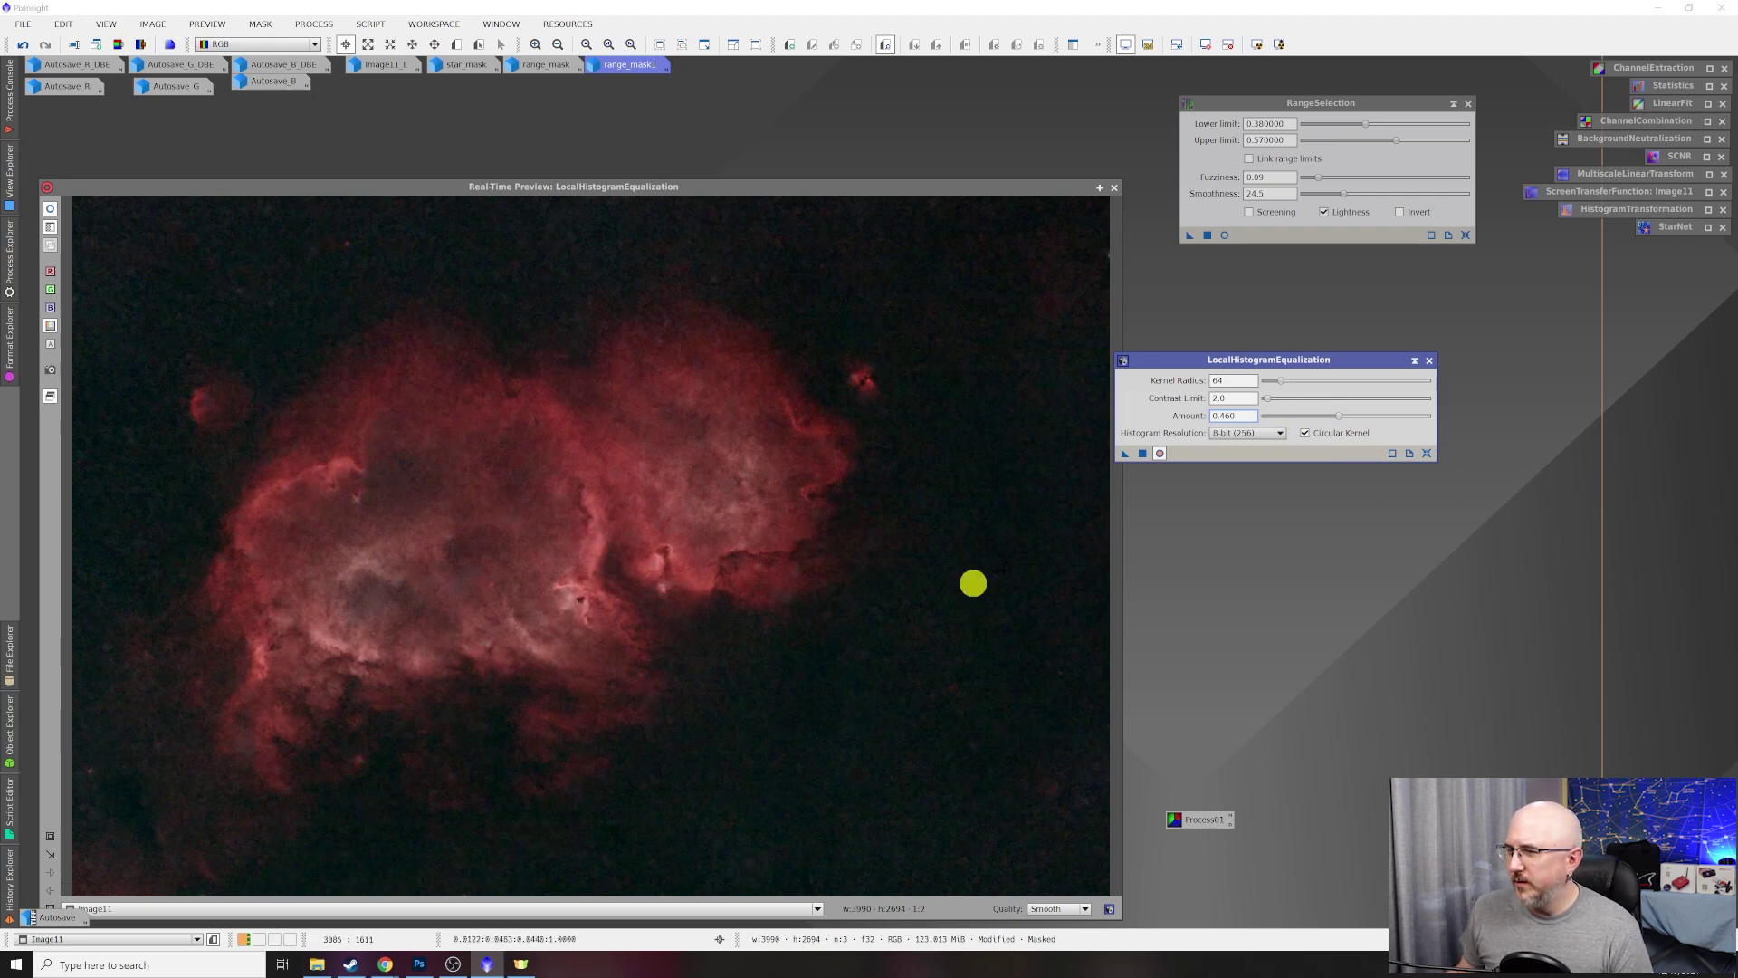
left_click(1113, 186)
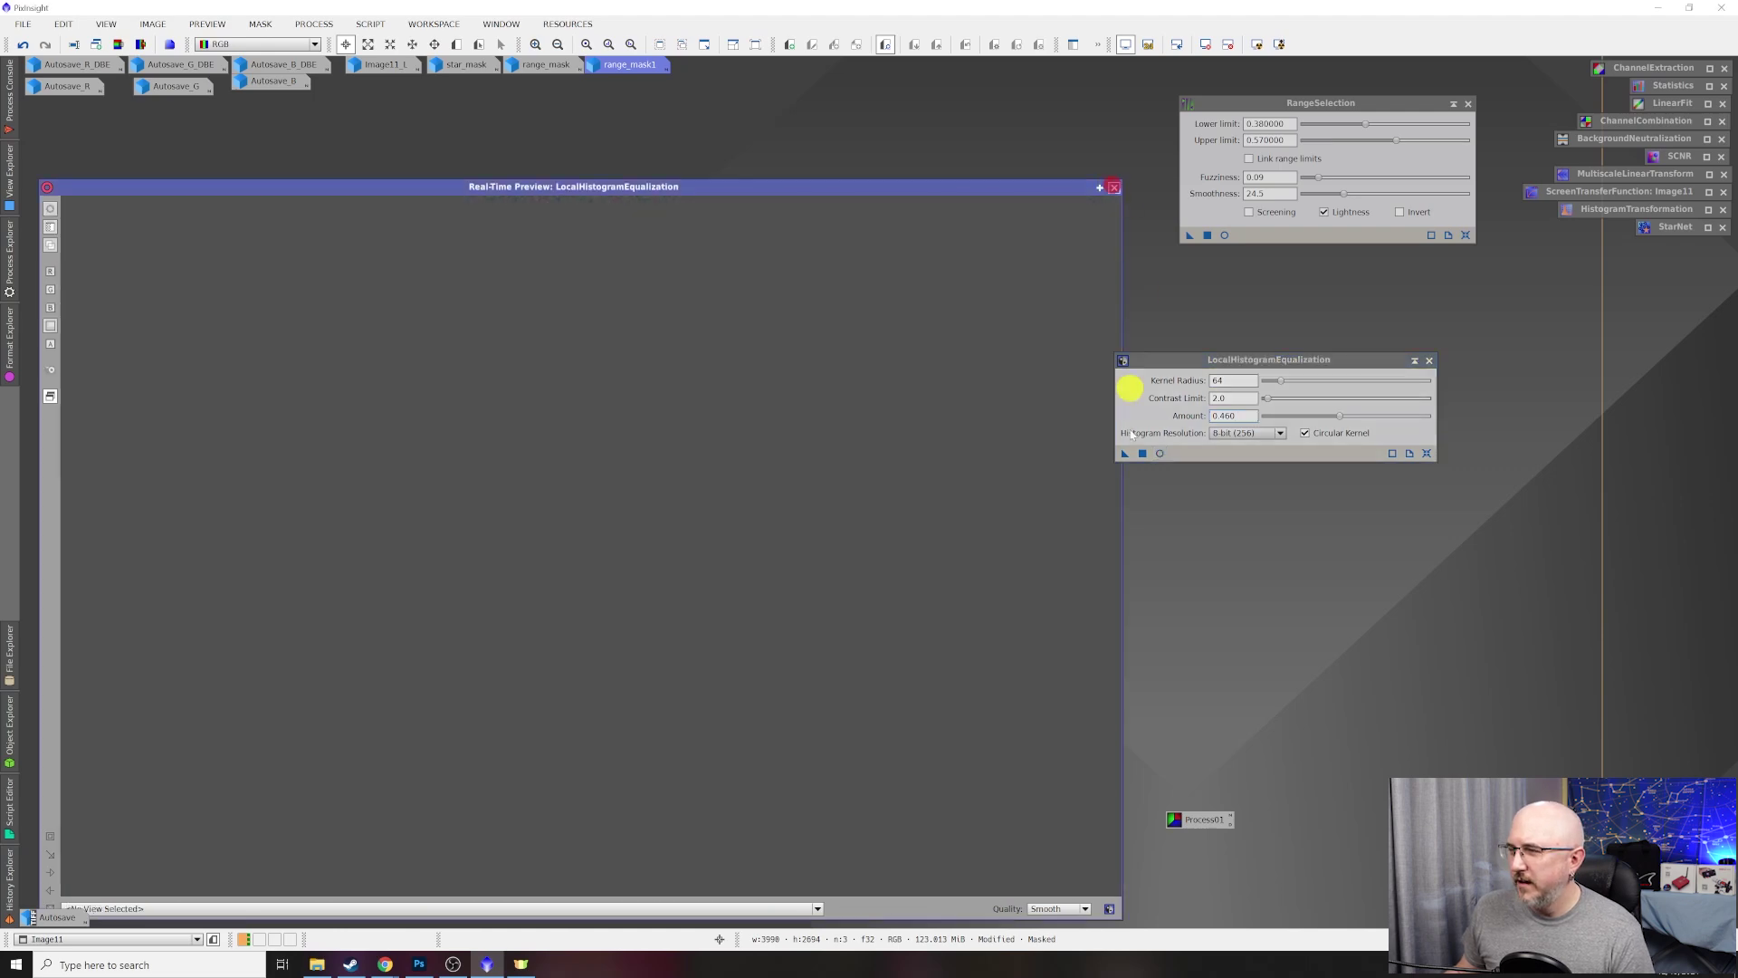
left_click_drag(1126, 453, 573, 419)
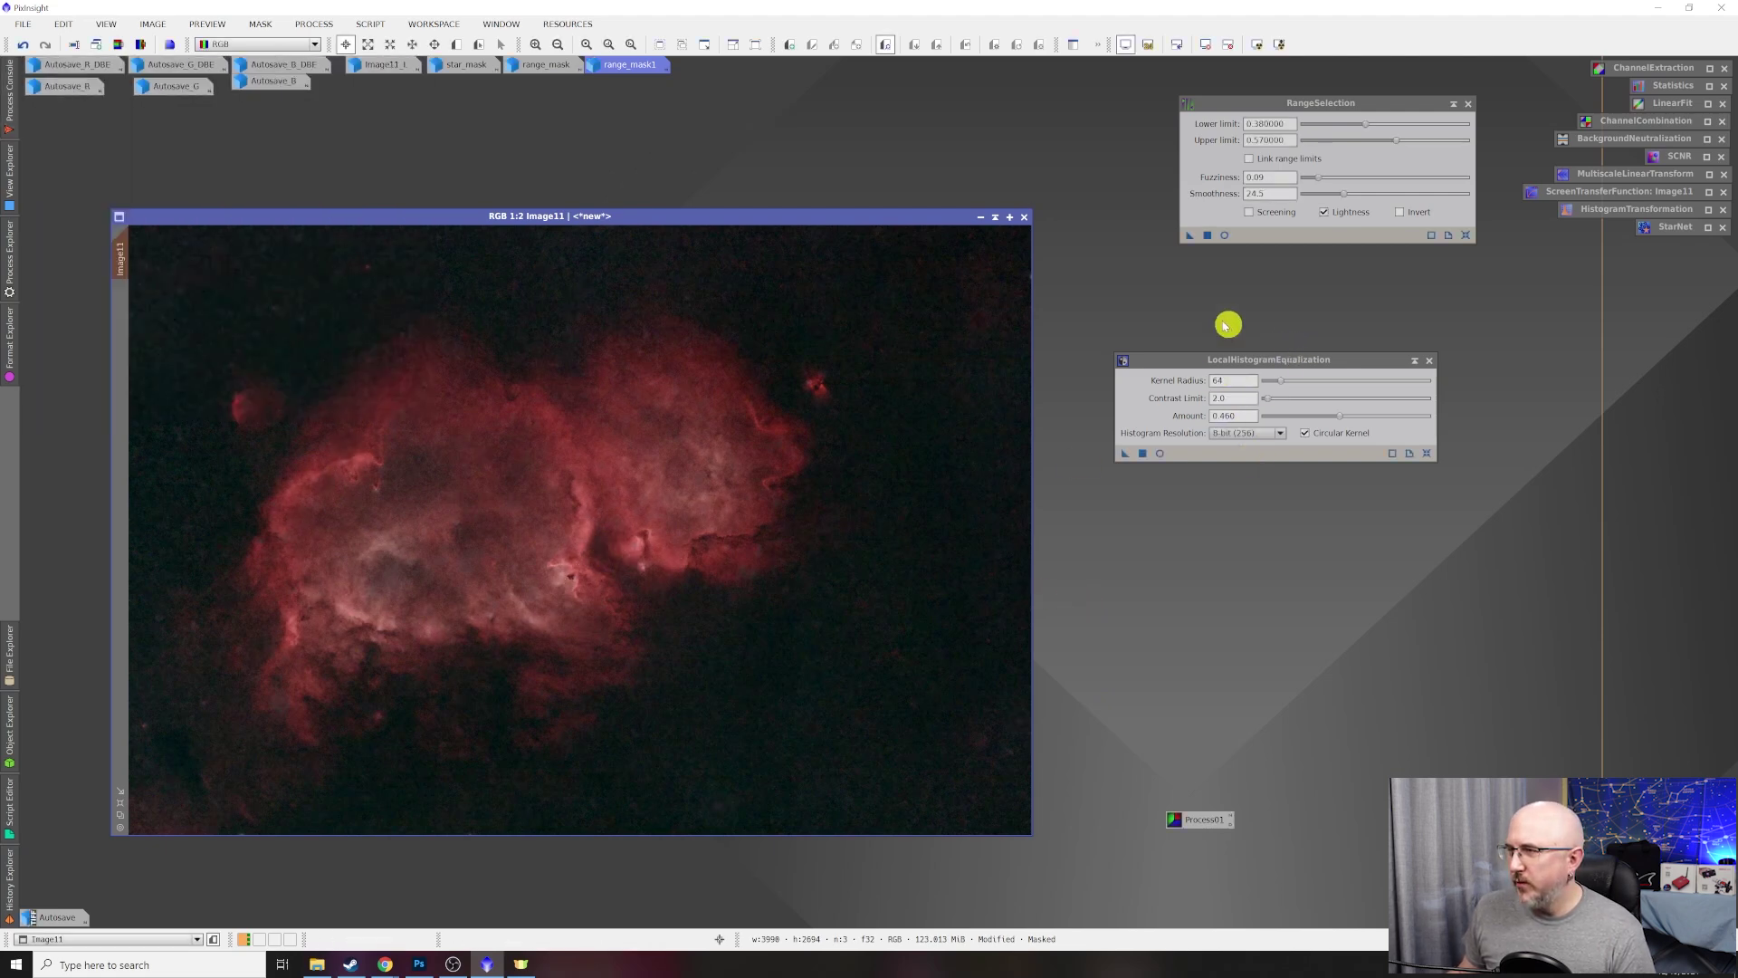
Remove Image11's mask and set RangeSelection's lower limit to 0.48 and upper limit to 0.64 using the real-time preview.
left_click(271, 23)
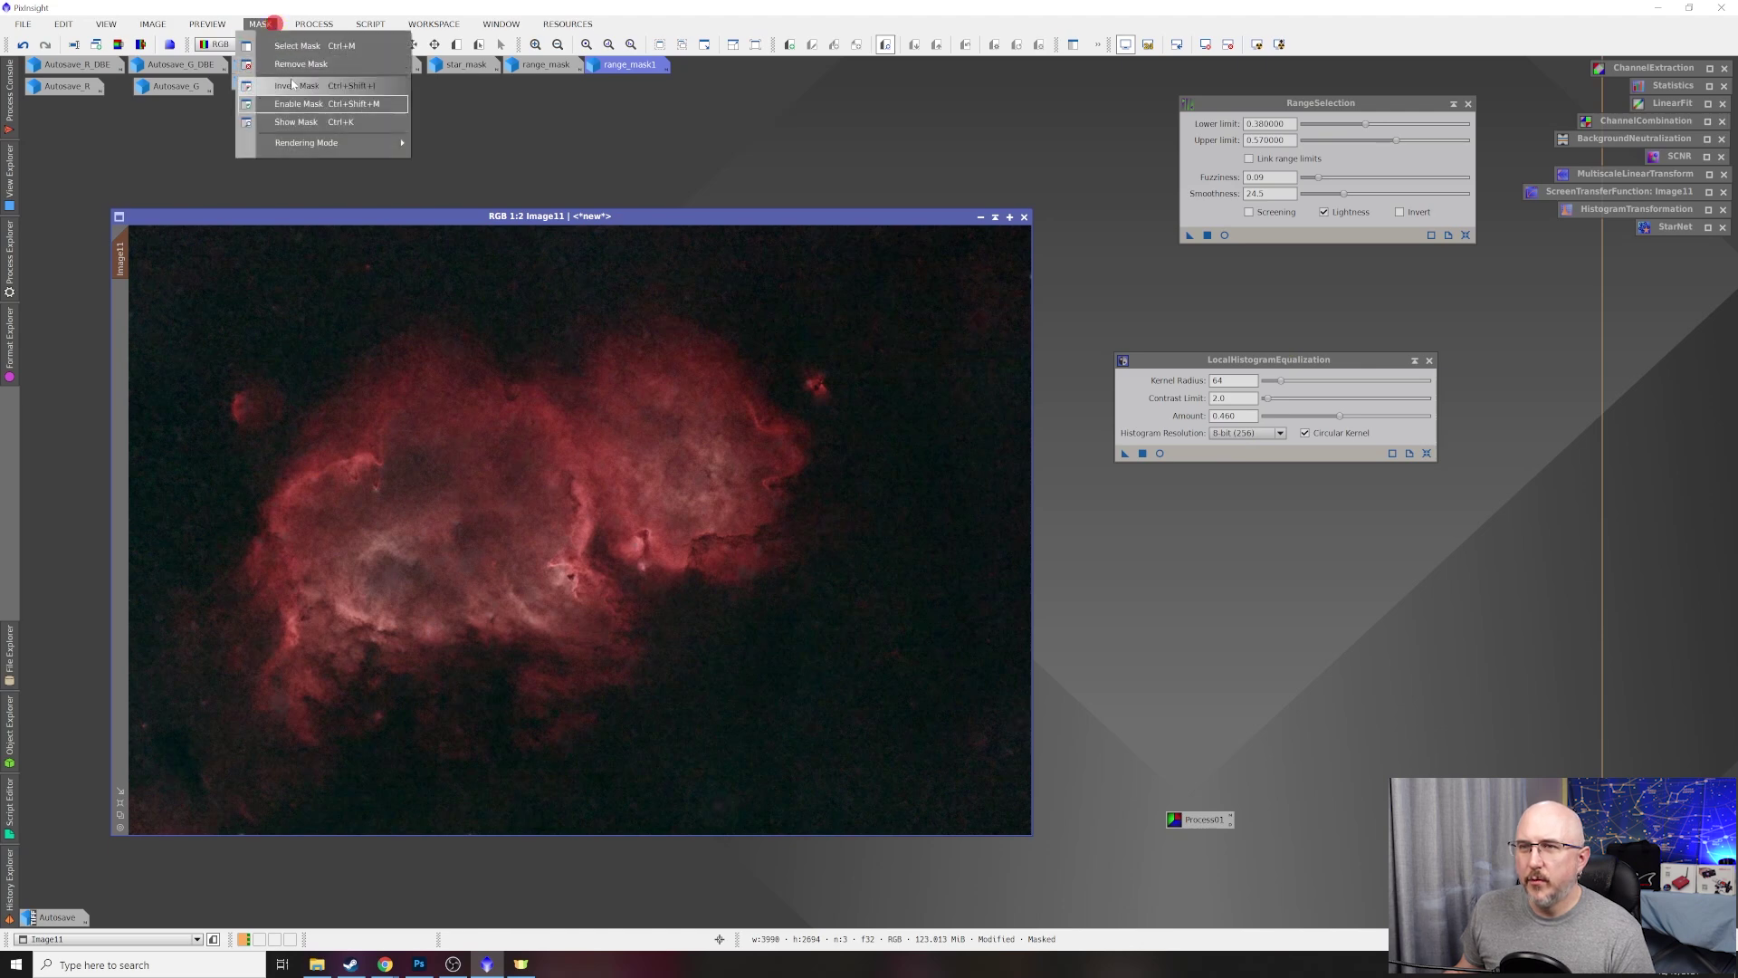
left_click(300, 64)
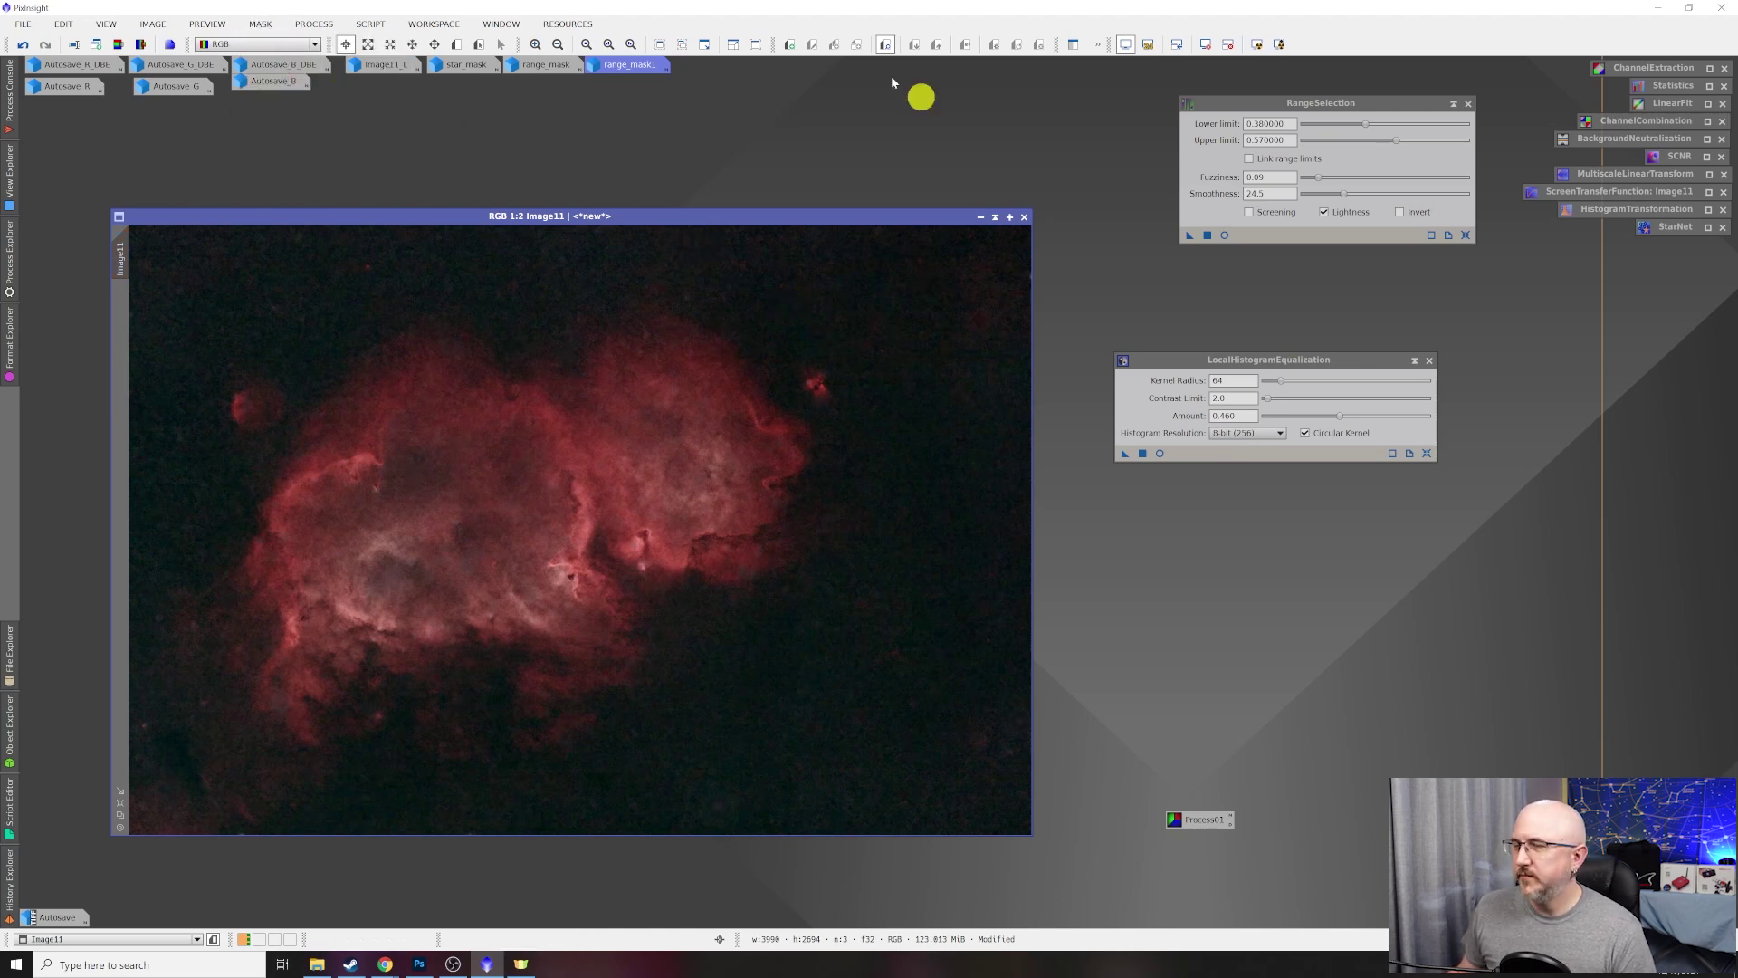
left_click(1293, 106)
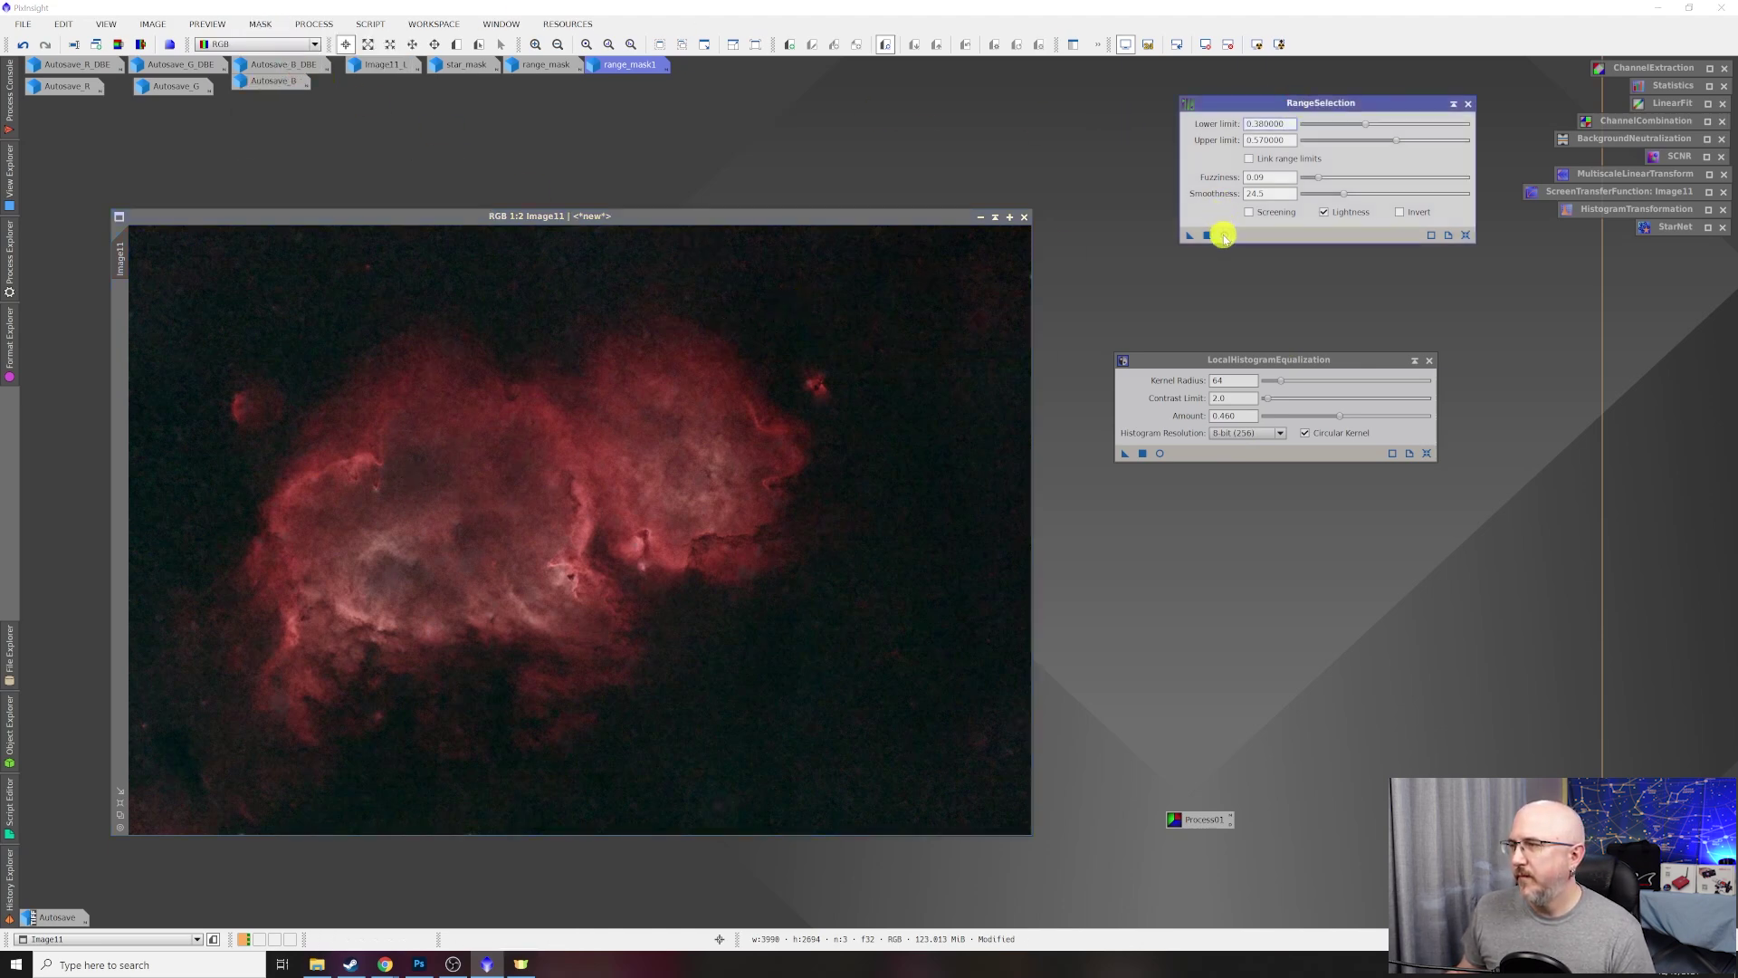
left_click(1224, 235)
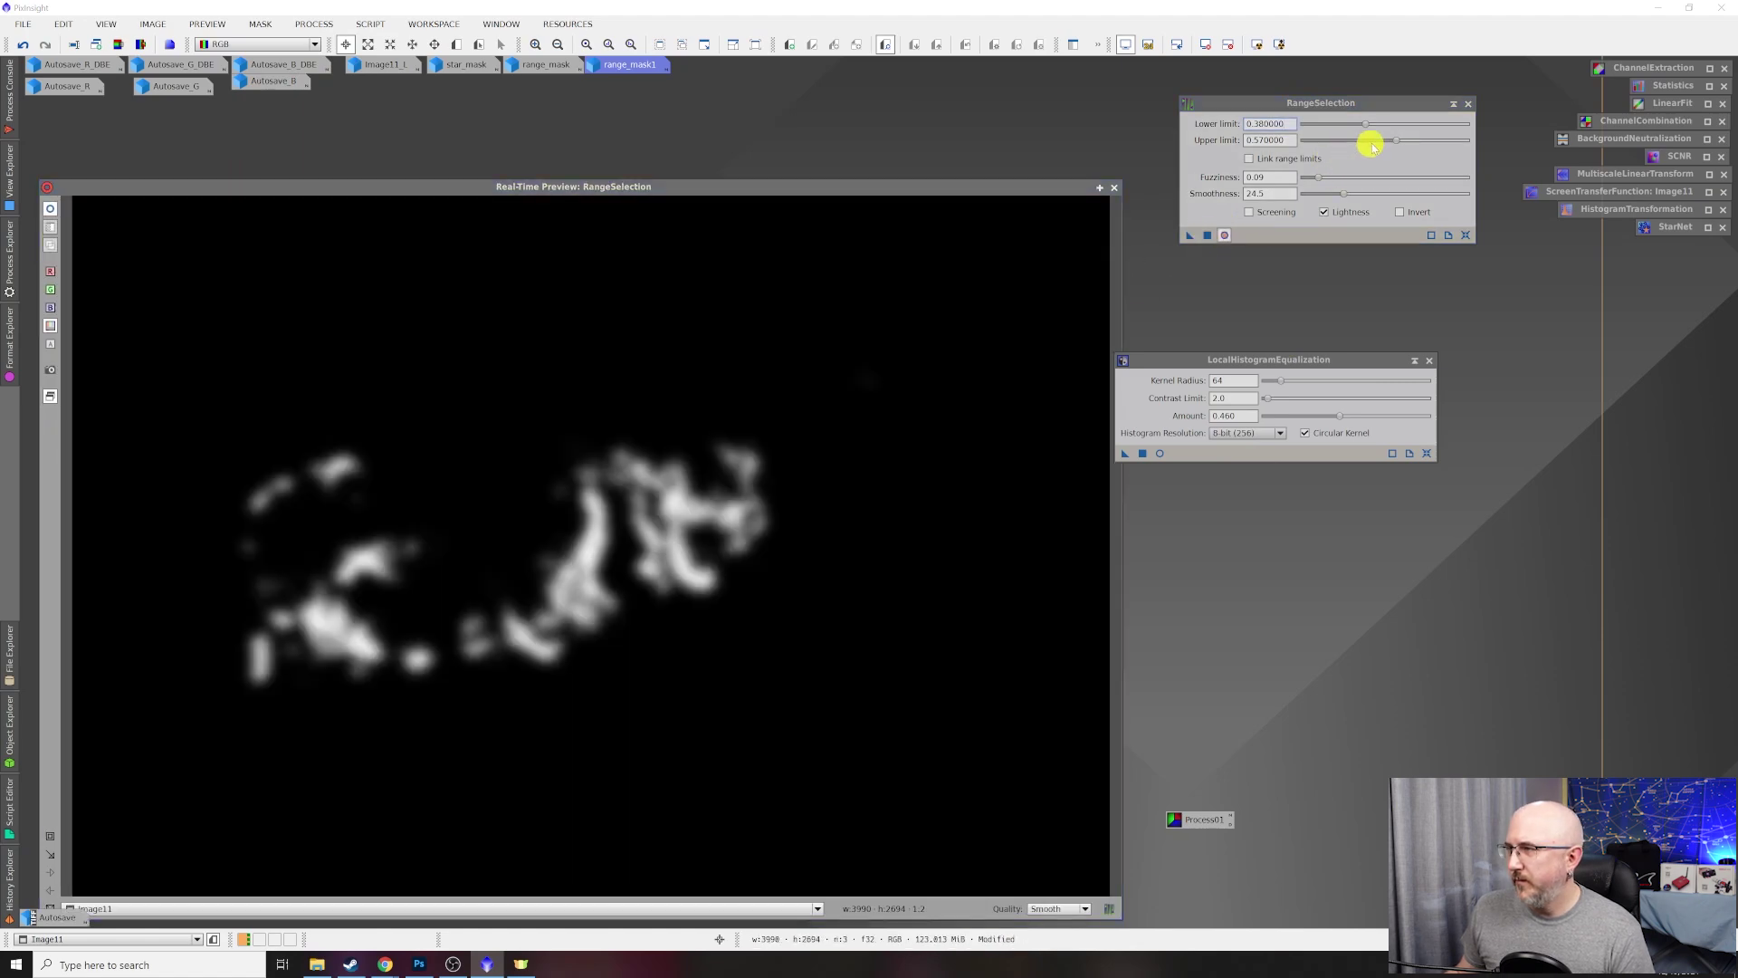
left_click_drag(1368, 125, 1373, 128)
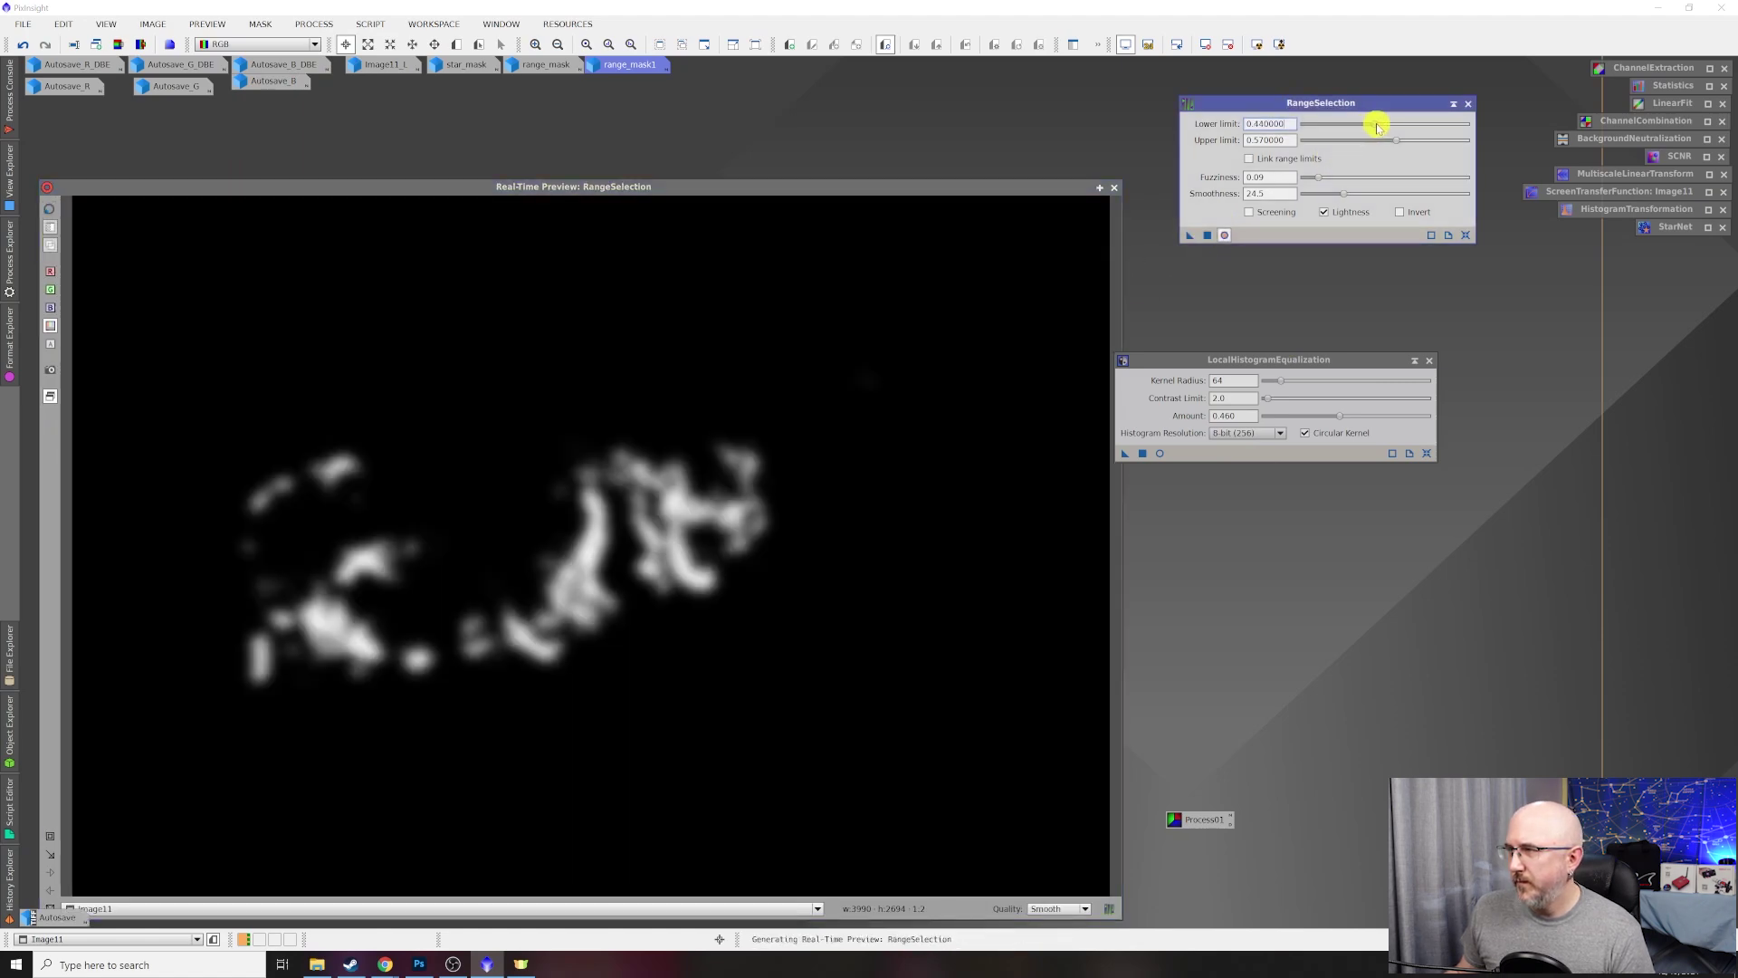
left_click_drag(1378, 124, 1379, 127)
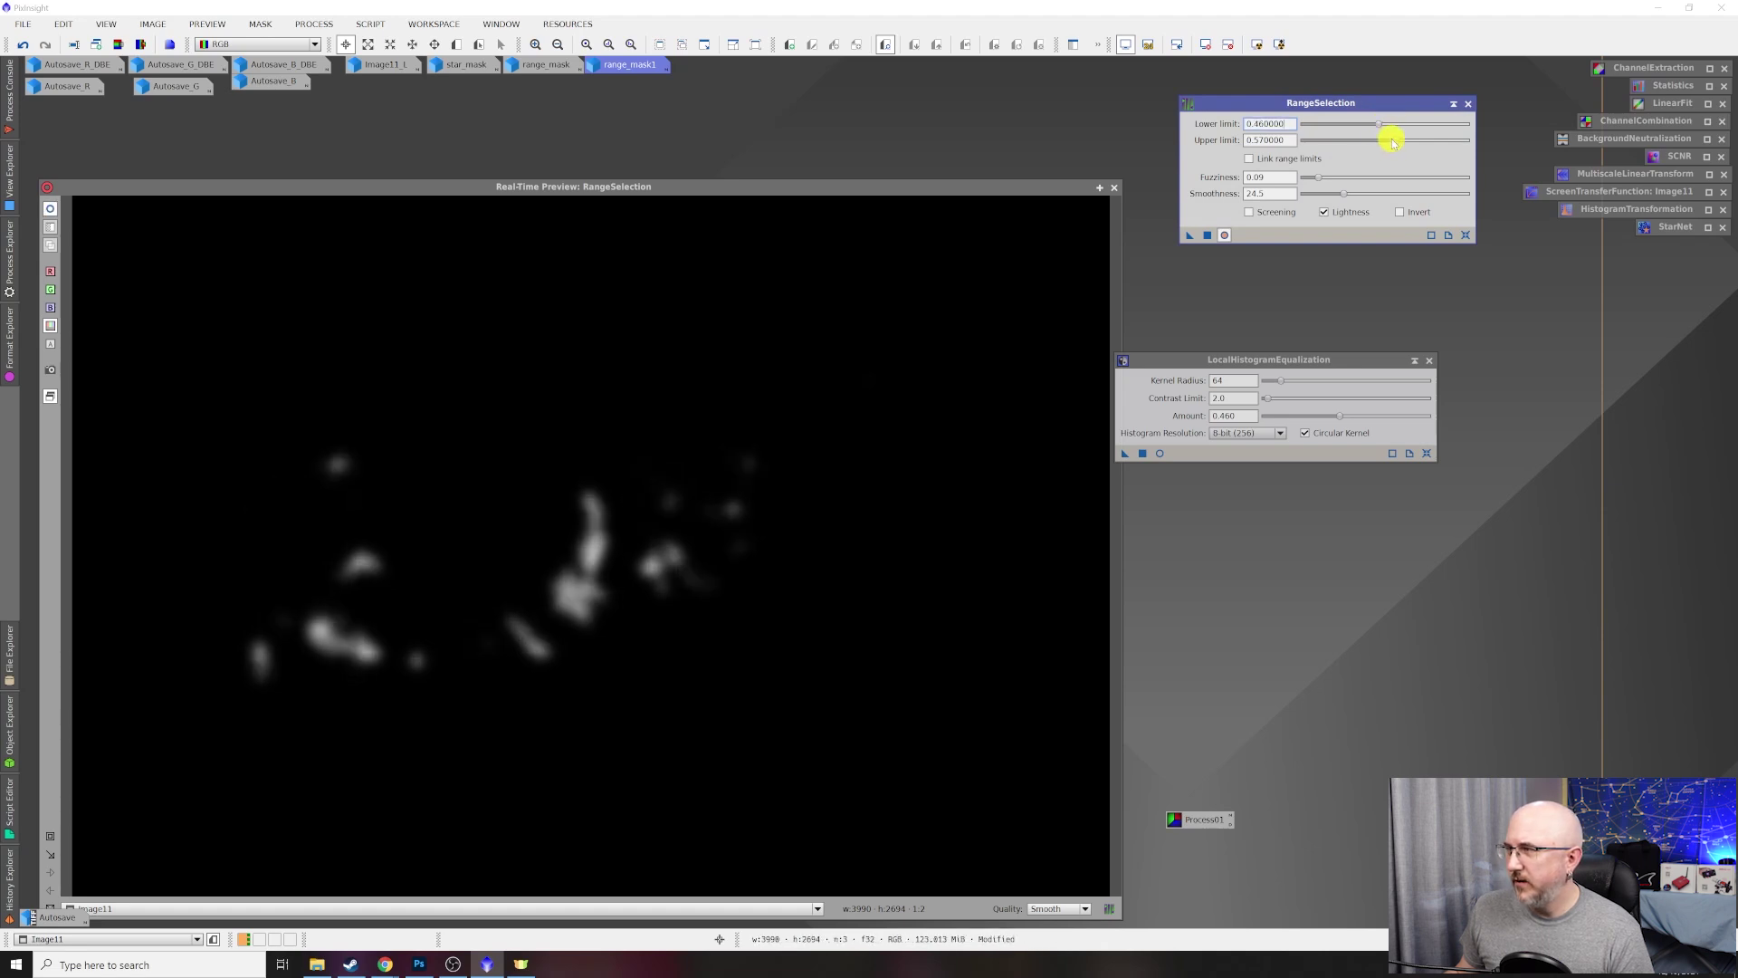
left_click_drag(1399, 139, 1405, 139)
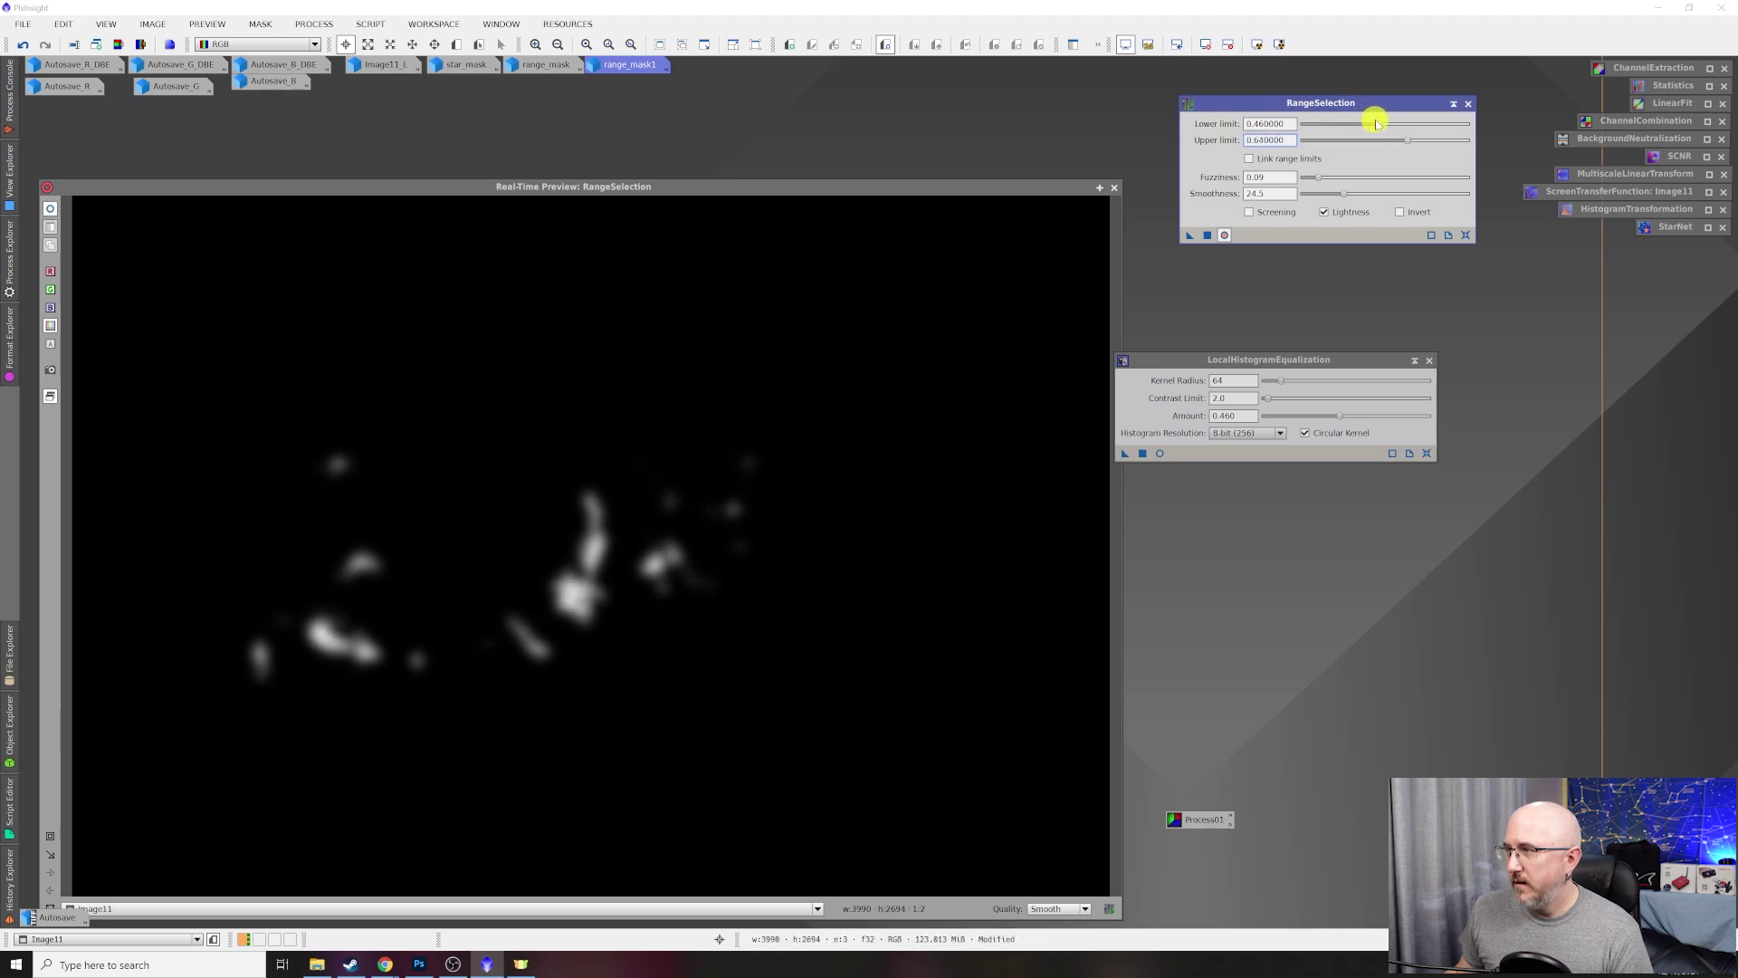
left_click_drag(1381, 124, 1384, 125)
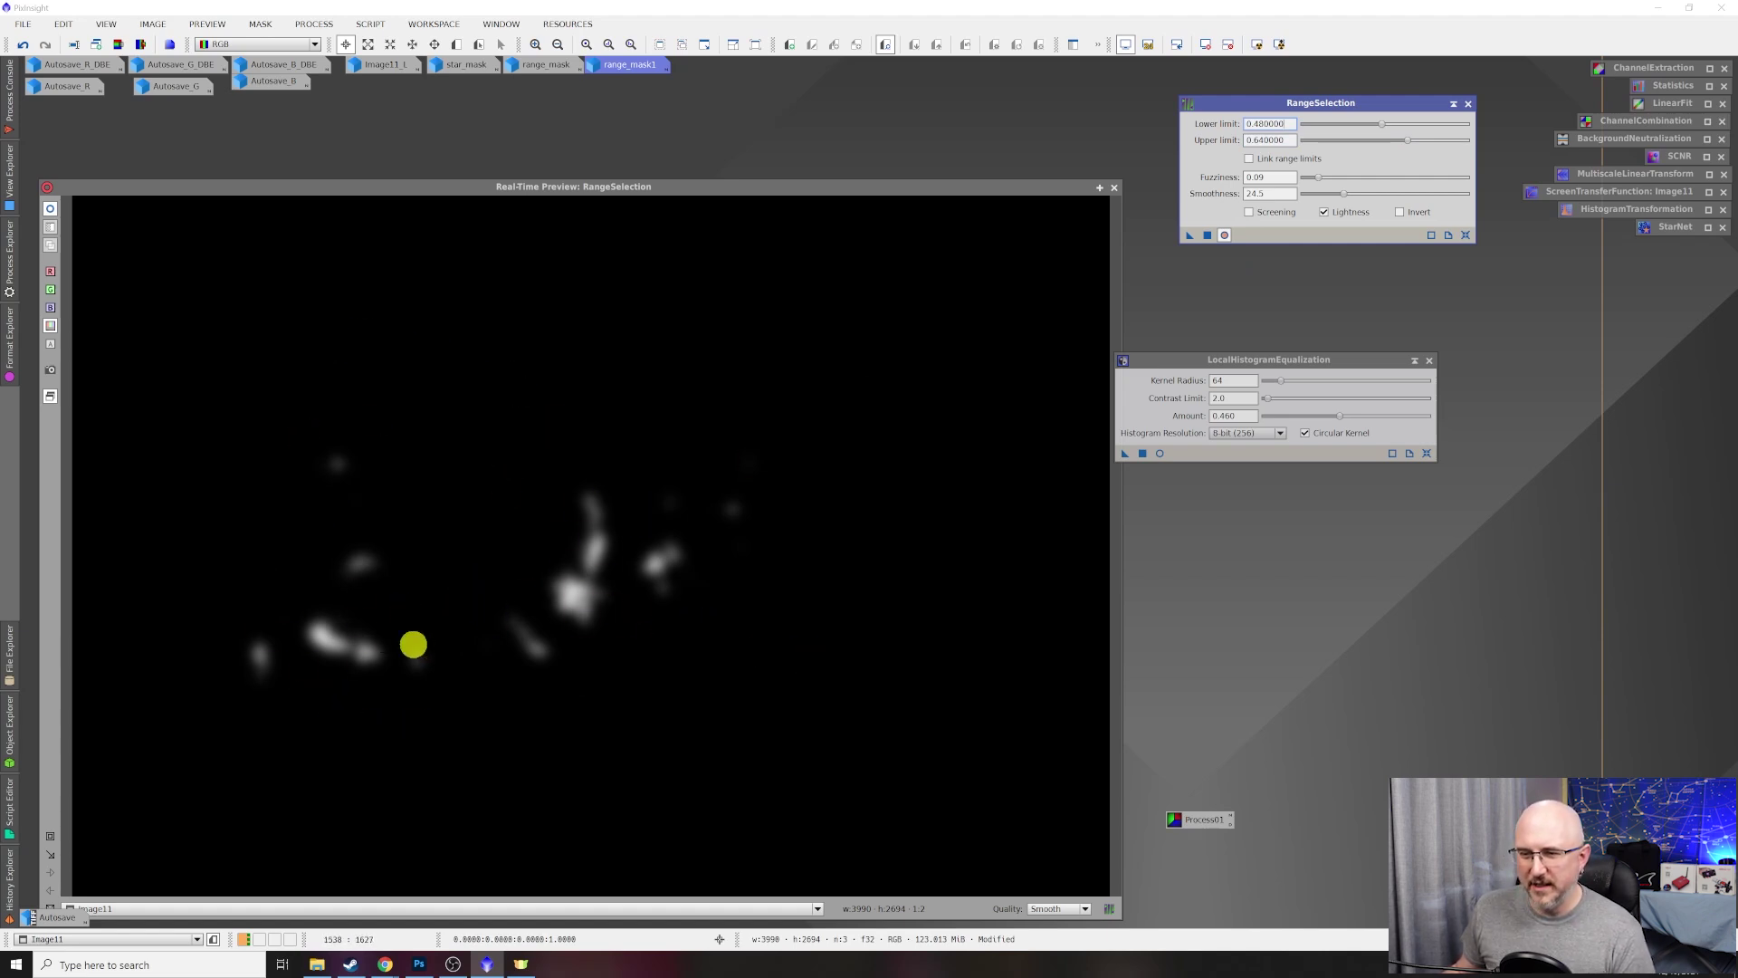
Generate a third range mask from Image11, apply it as Image11's mask and park it minimized beside range_mask1.
left_click(1111, 190)
left_click(1206, 235)
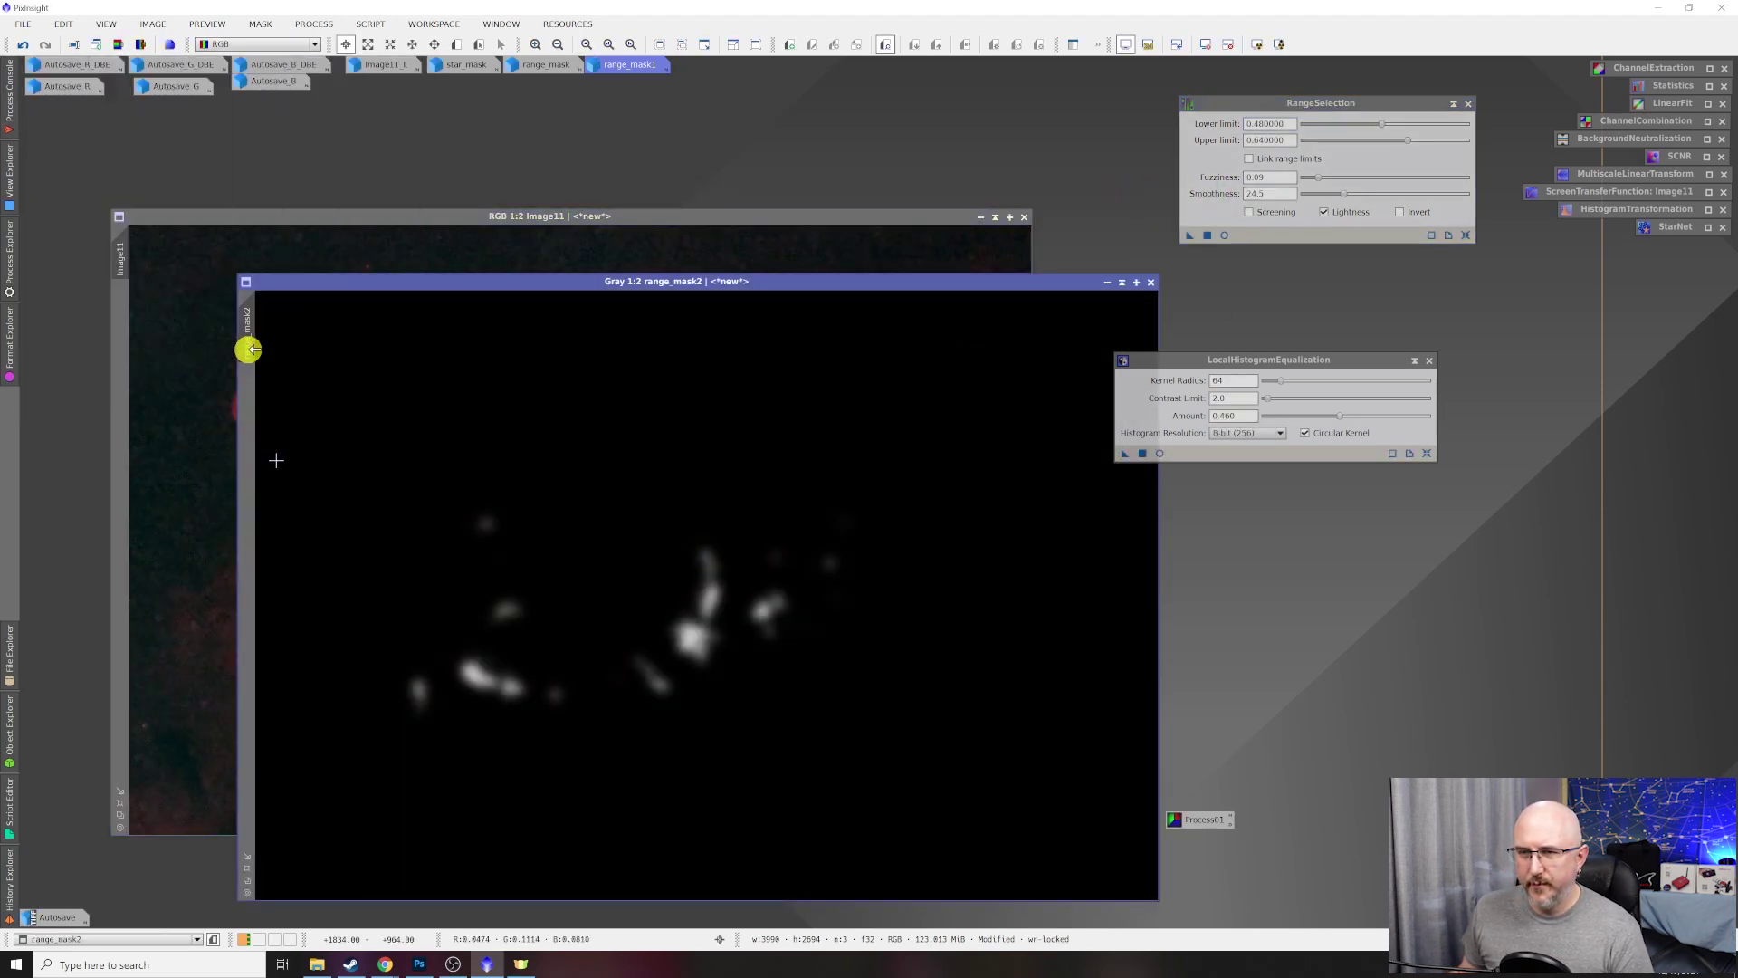
left_click_drag(249, 349, 117, 349)
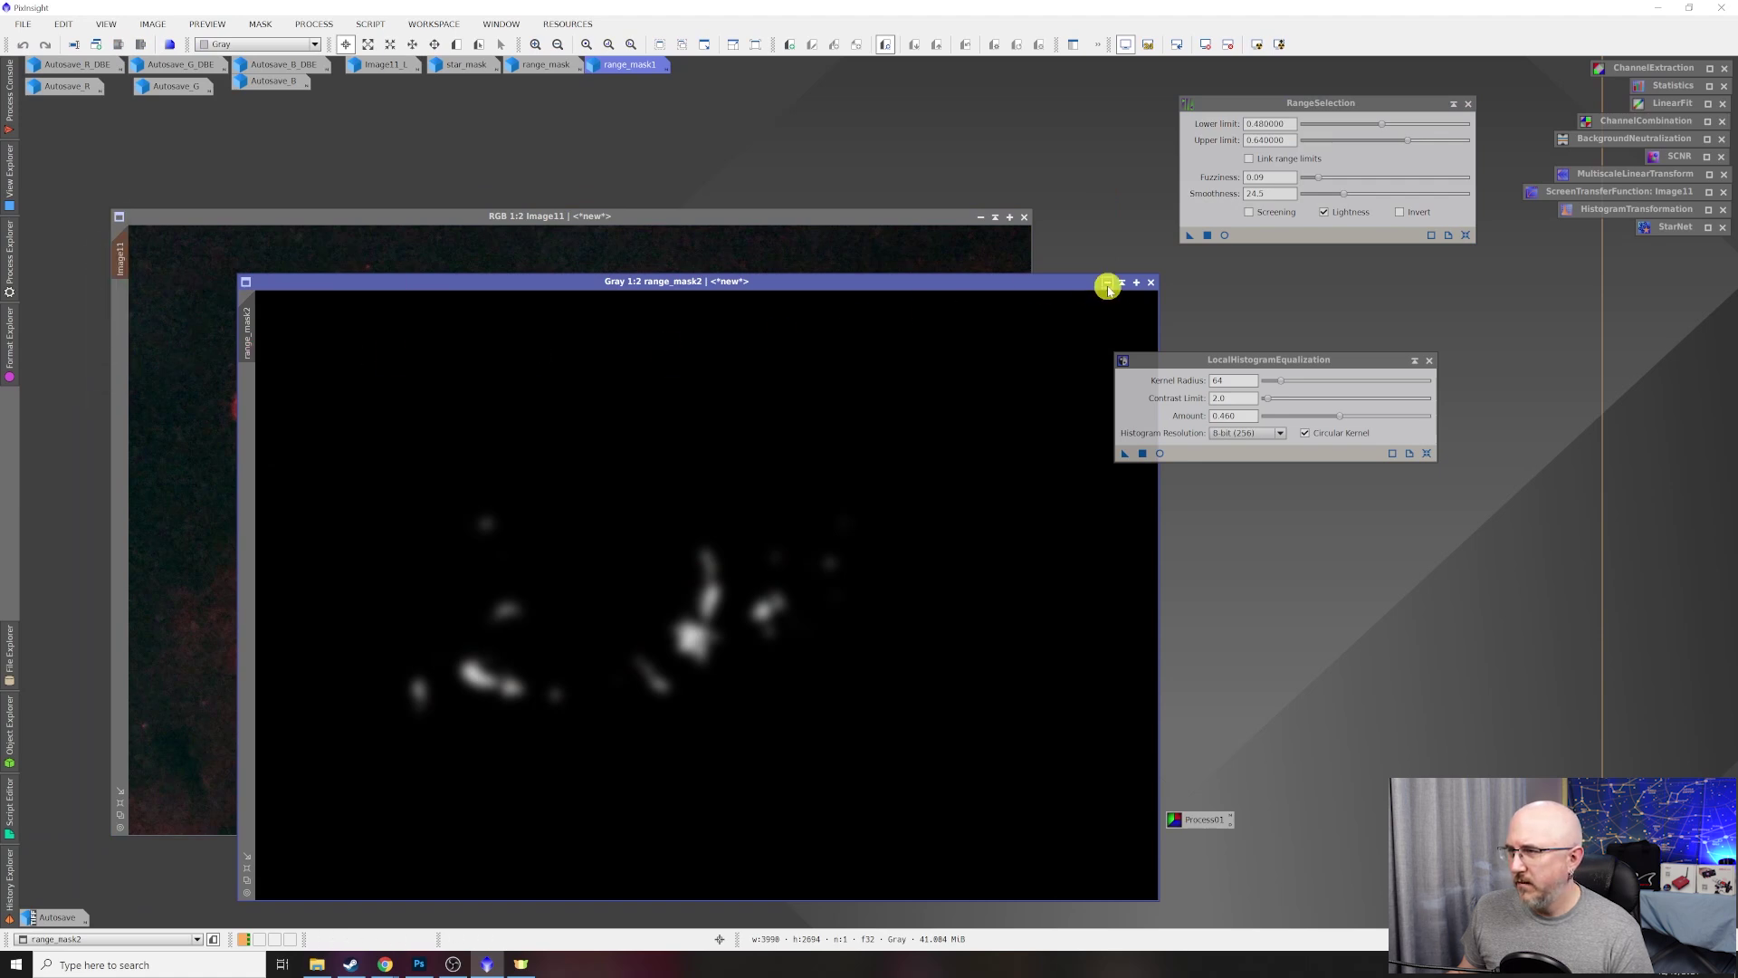
left_click(1108, 286)
left_click_drag(738, 596, 755, 131)
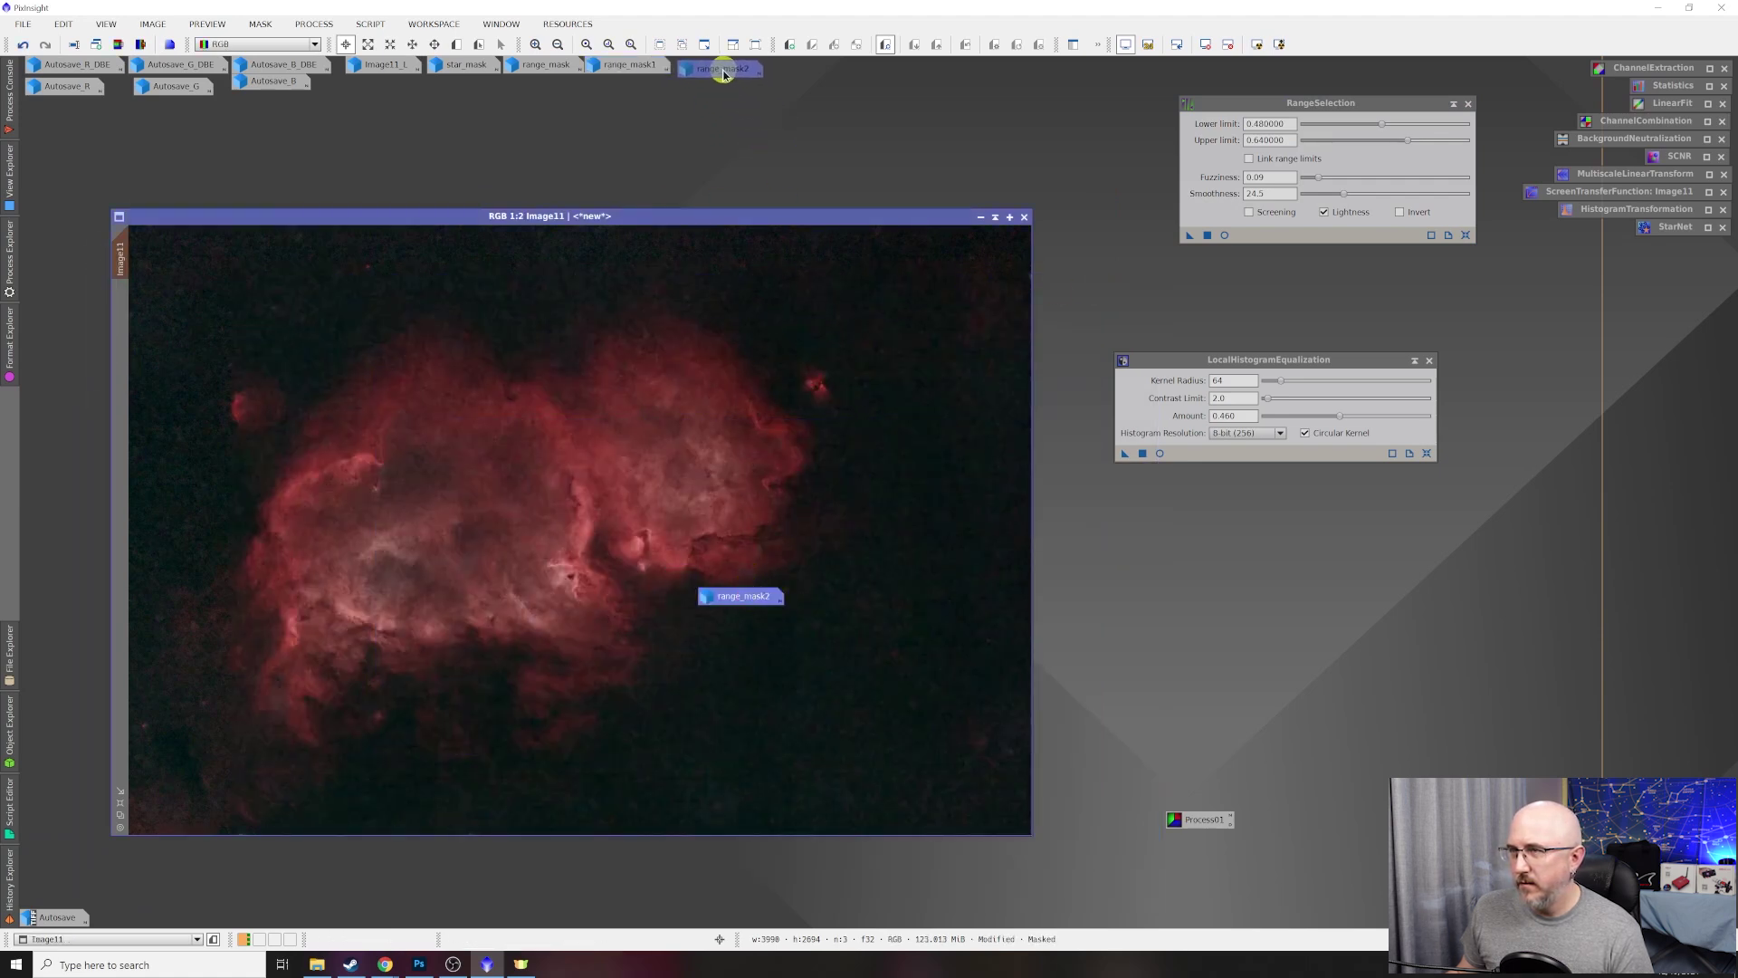
left_click_drag(724, 74, 724, 73)
Preview LocalHistogramEqualization with the amount set to 0.650, then close the preview and apply it to the masked Image11.
left_click(1285, 362)
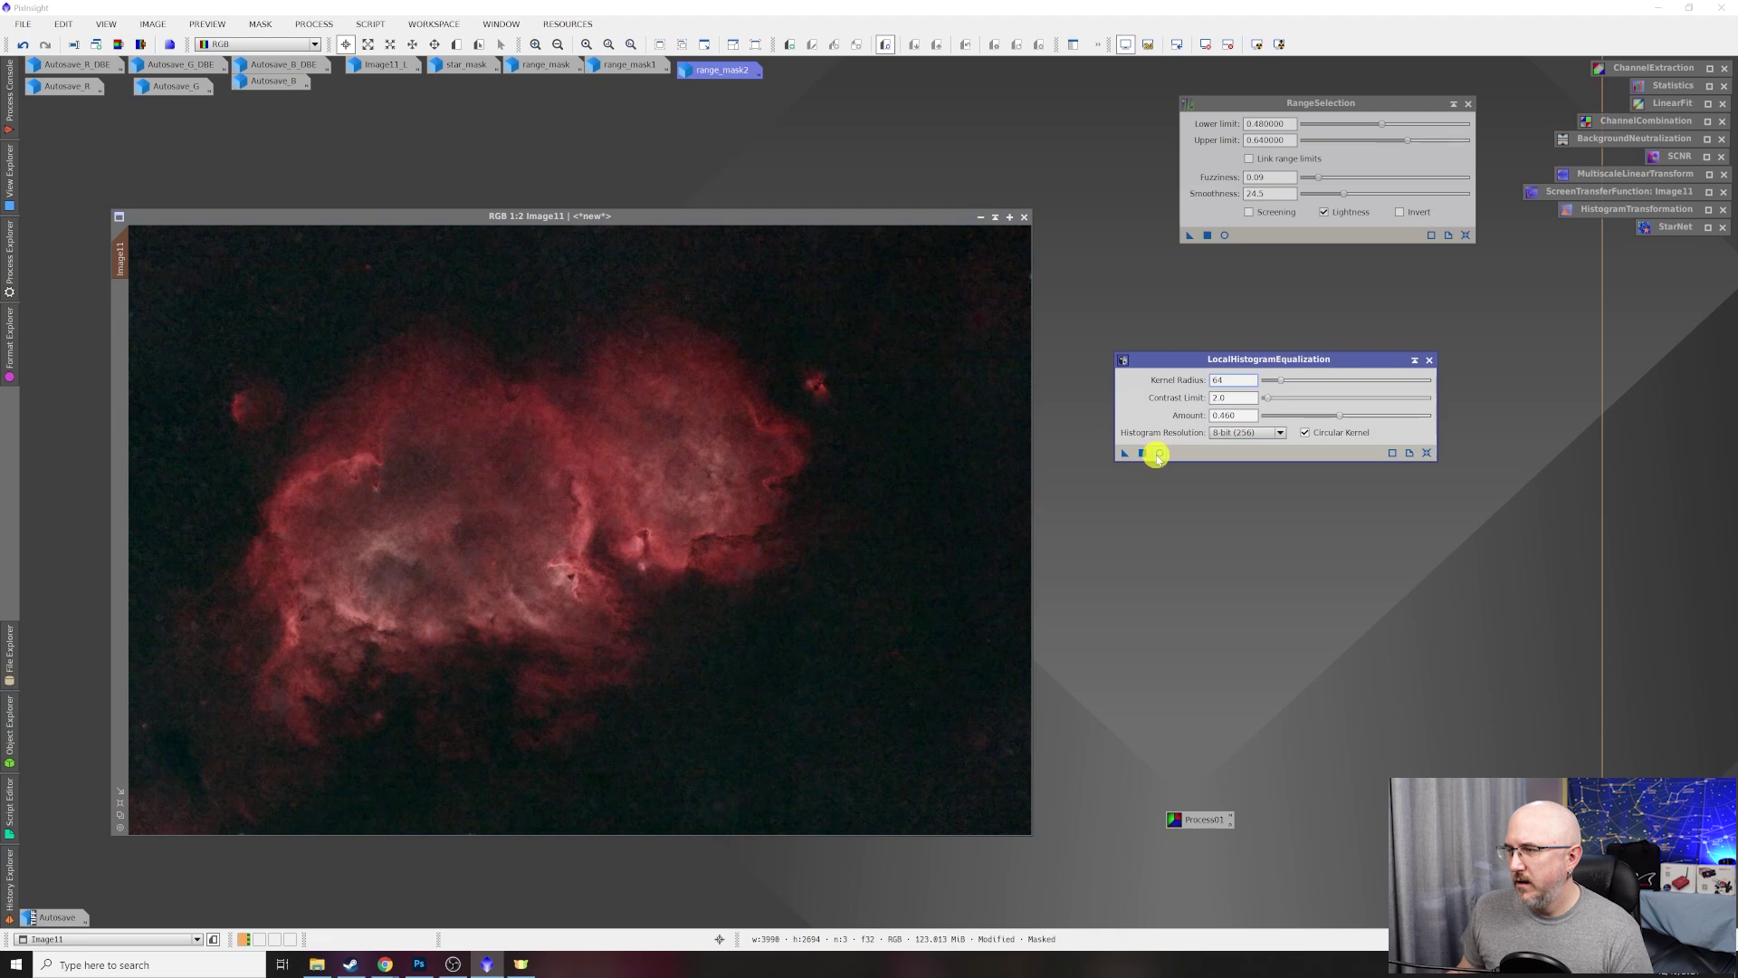
left_click(1160, 452)
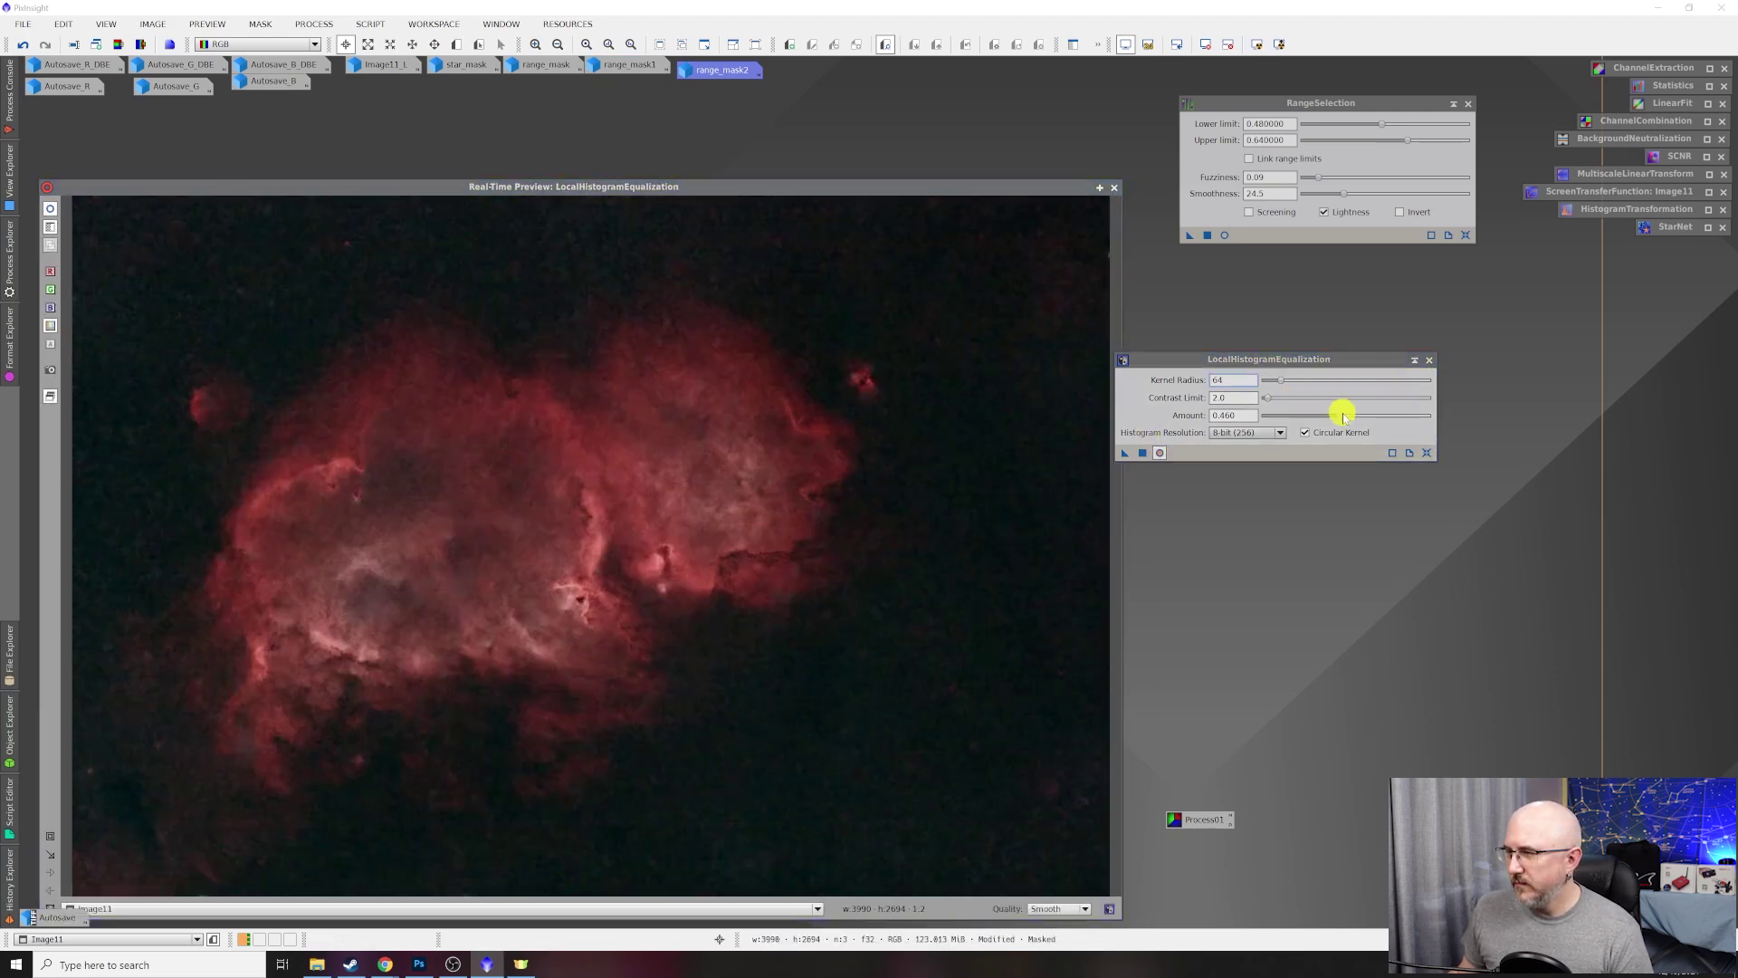
left_click_drag(1342, 416, 1350, 420)
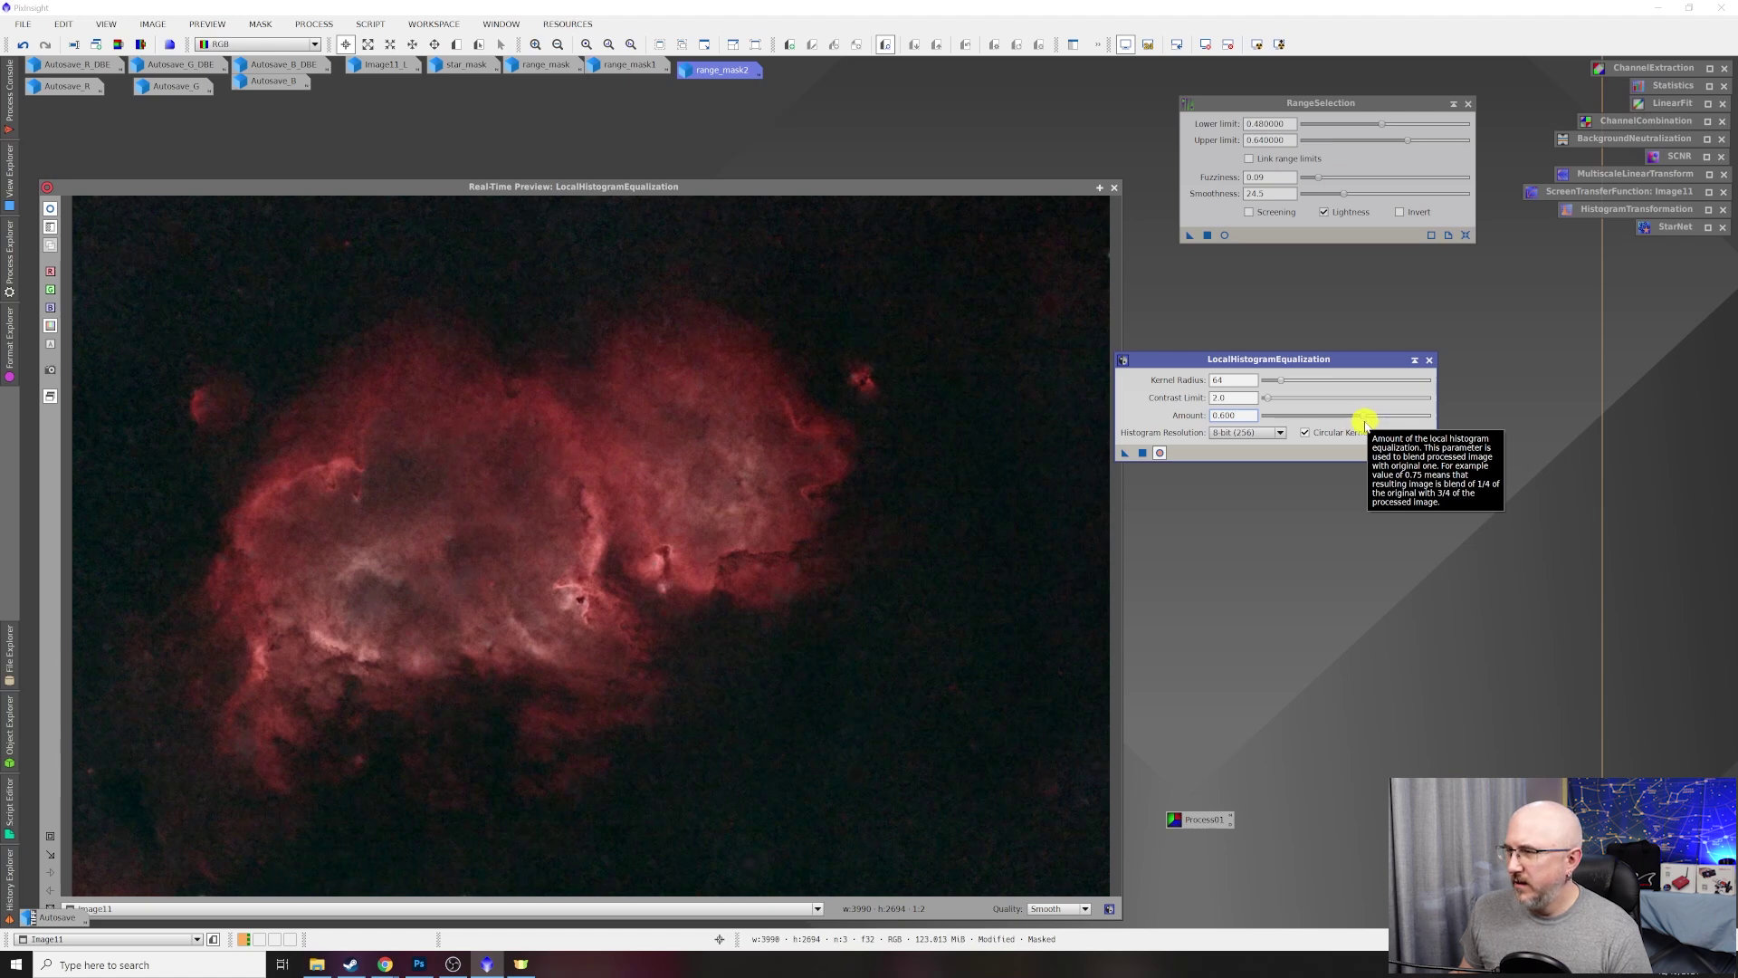
left_click_drag(1364, 417, 1383, 419)
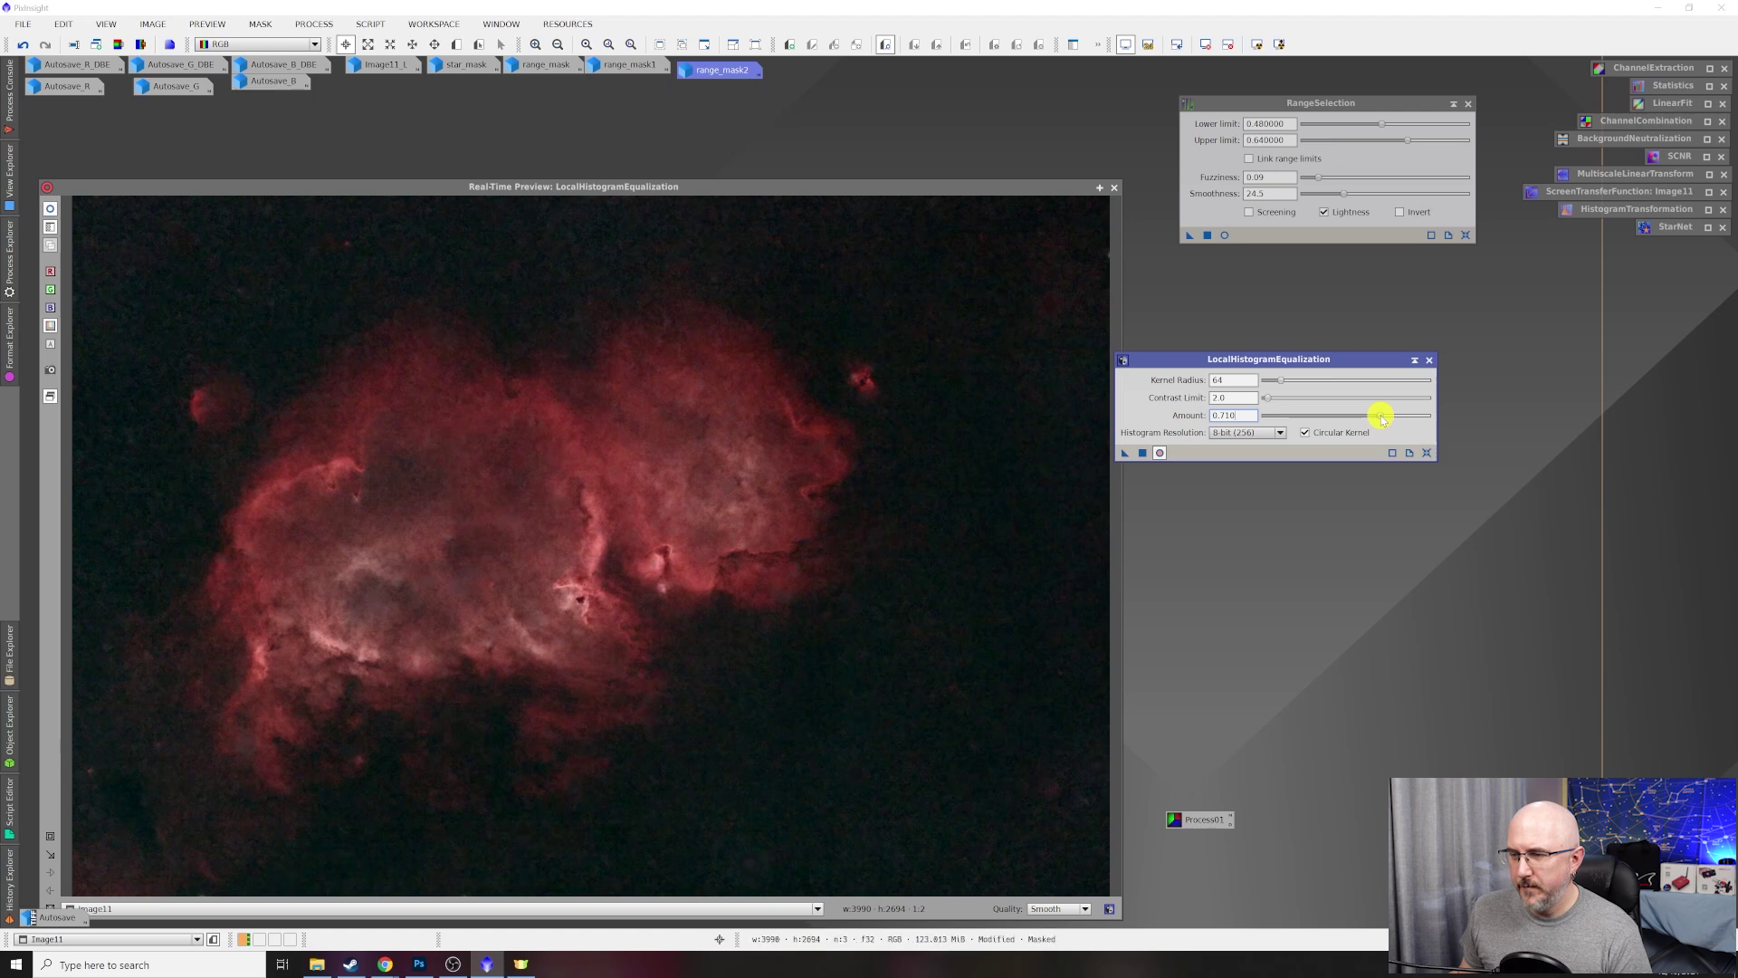
left_click_drag(1382, 418, 1380, 418)
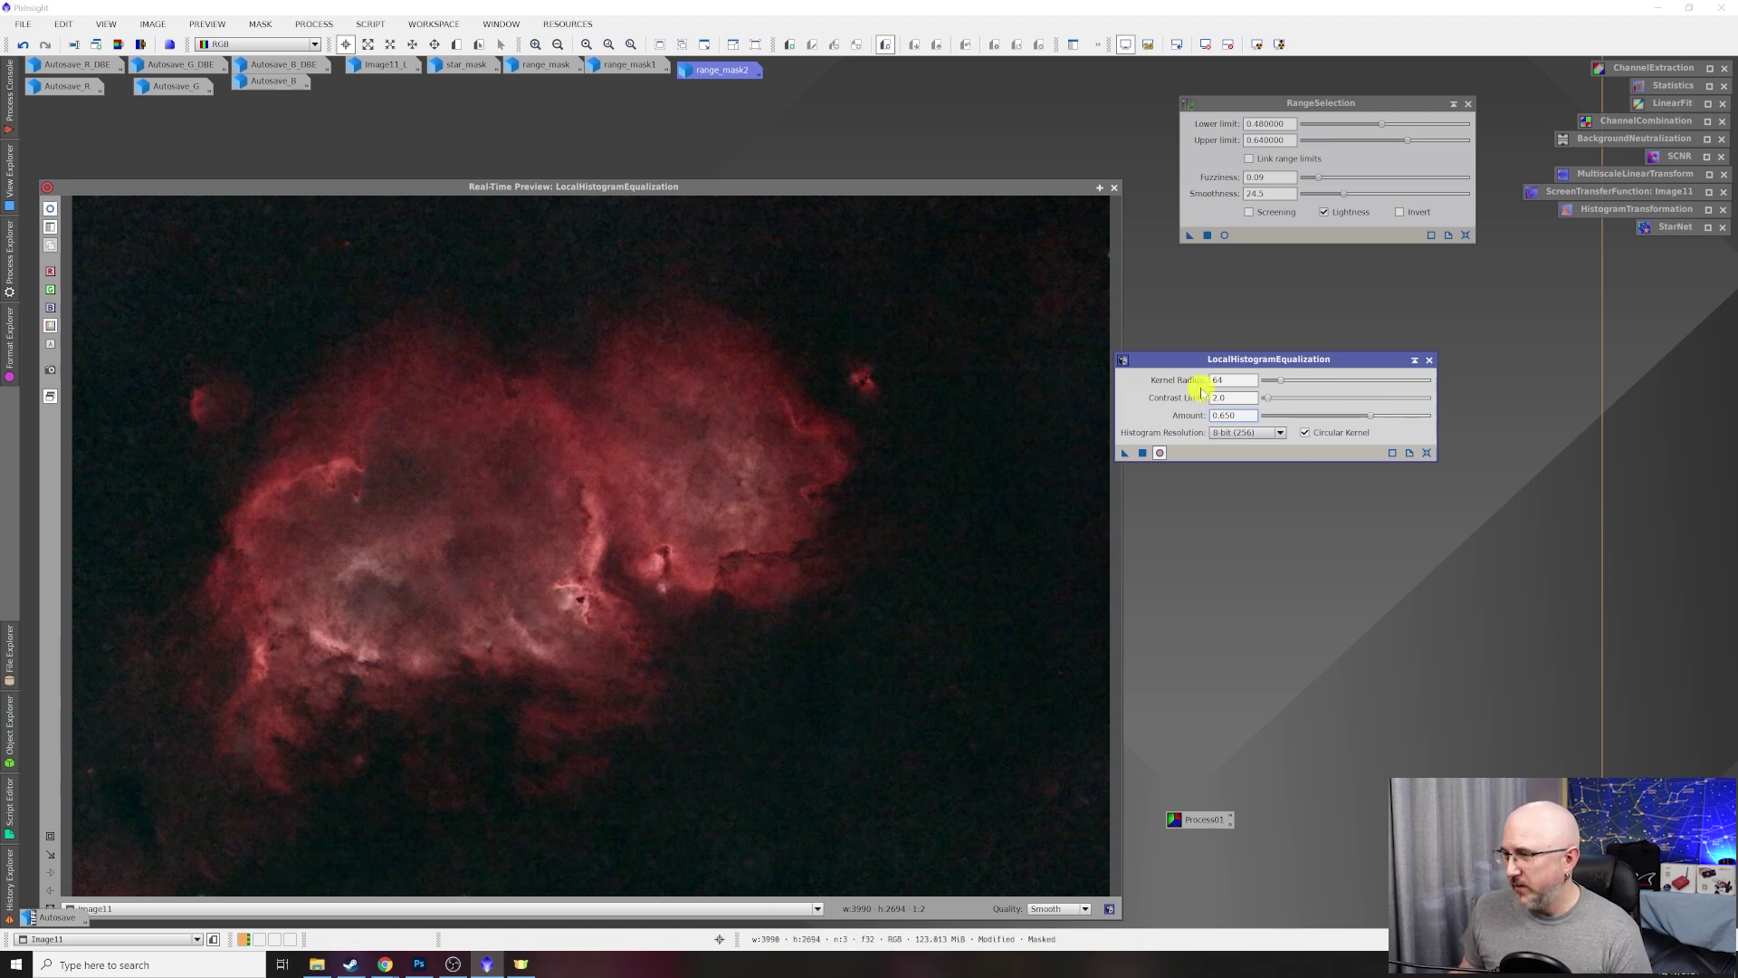
left_click(1114, 188)
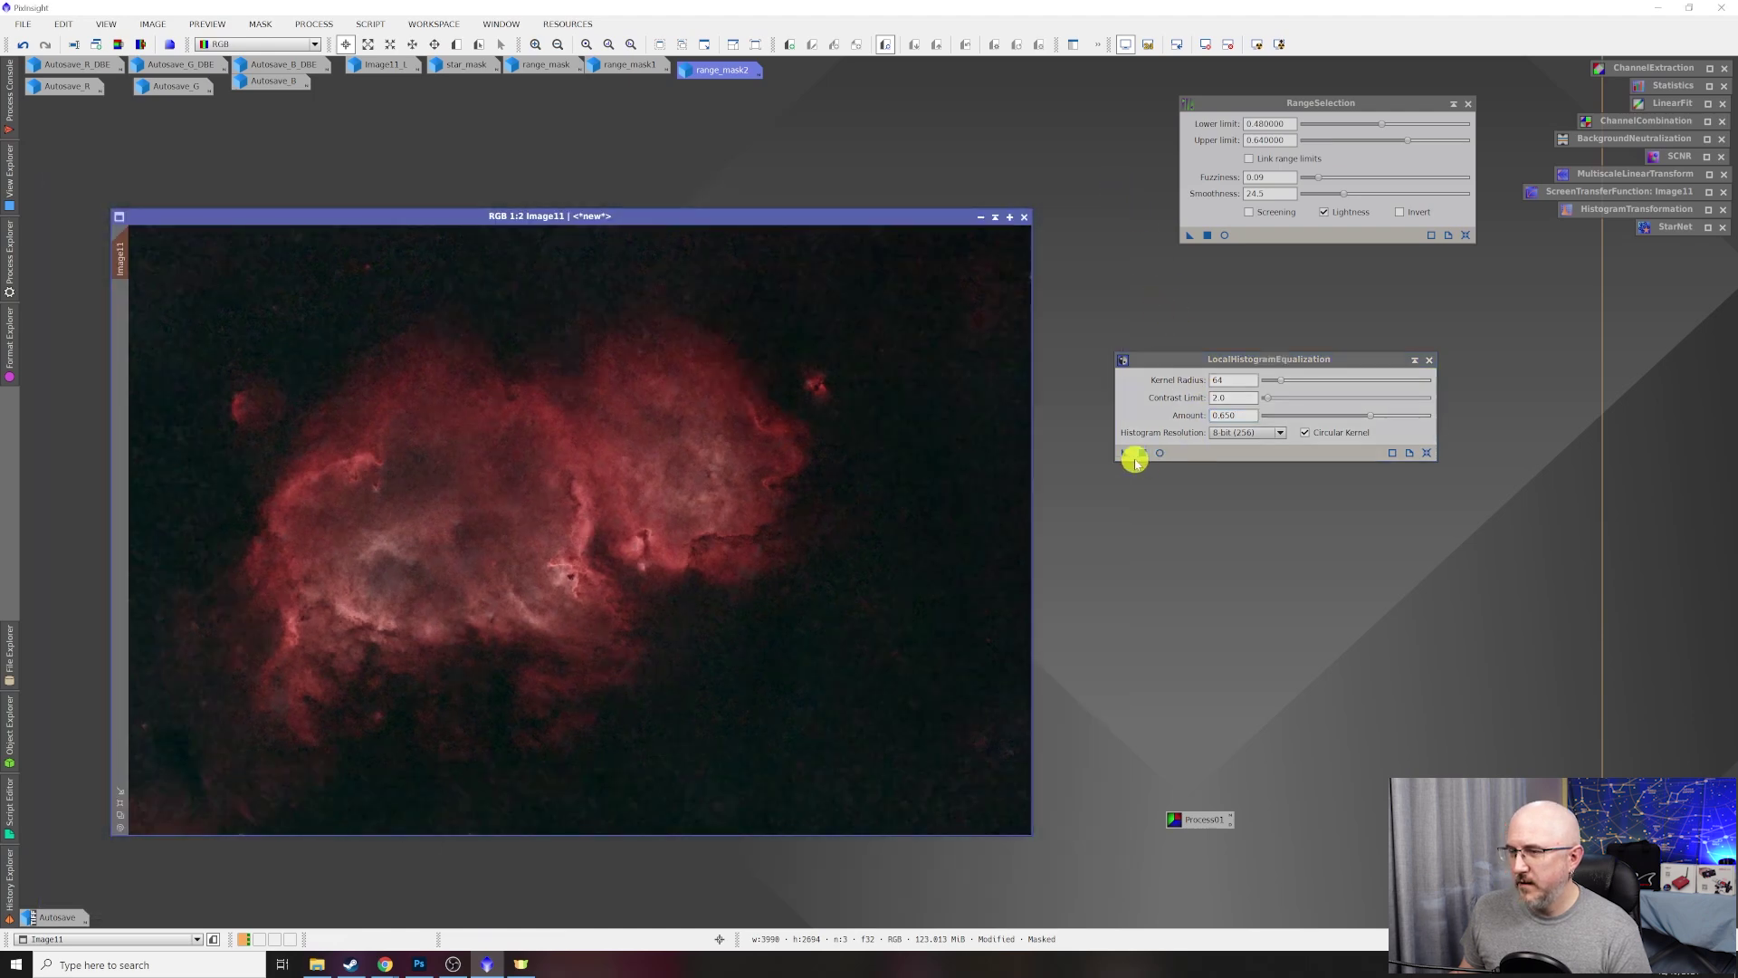
left_click_drag(1123, 452, 432, 451)
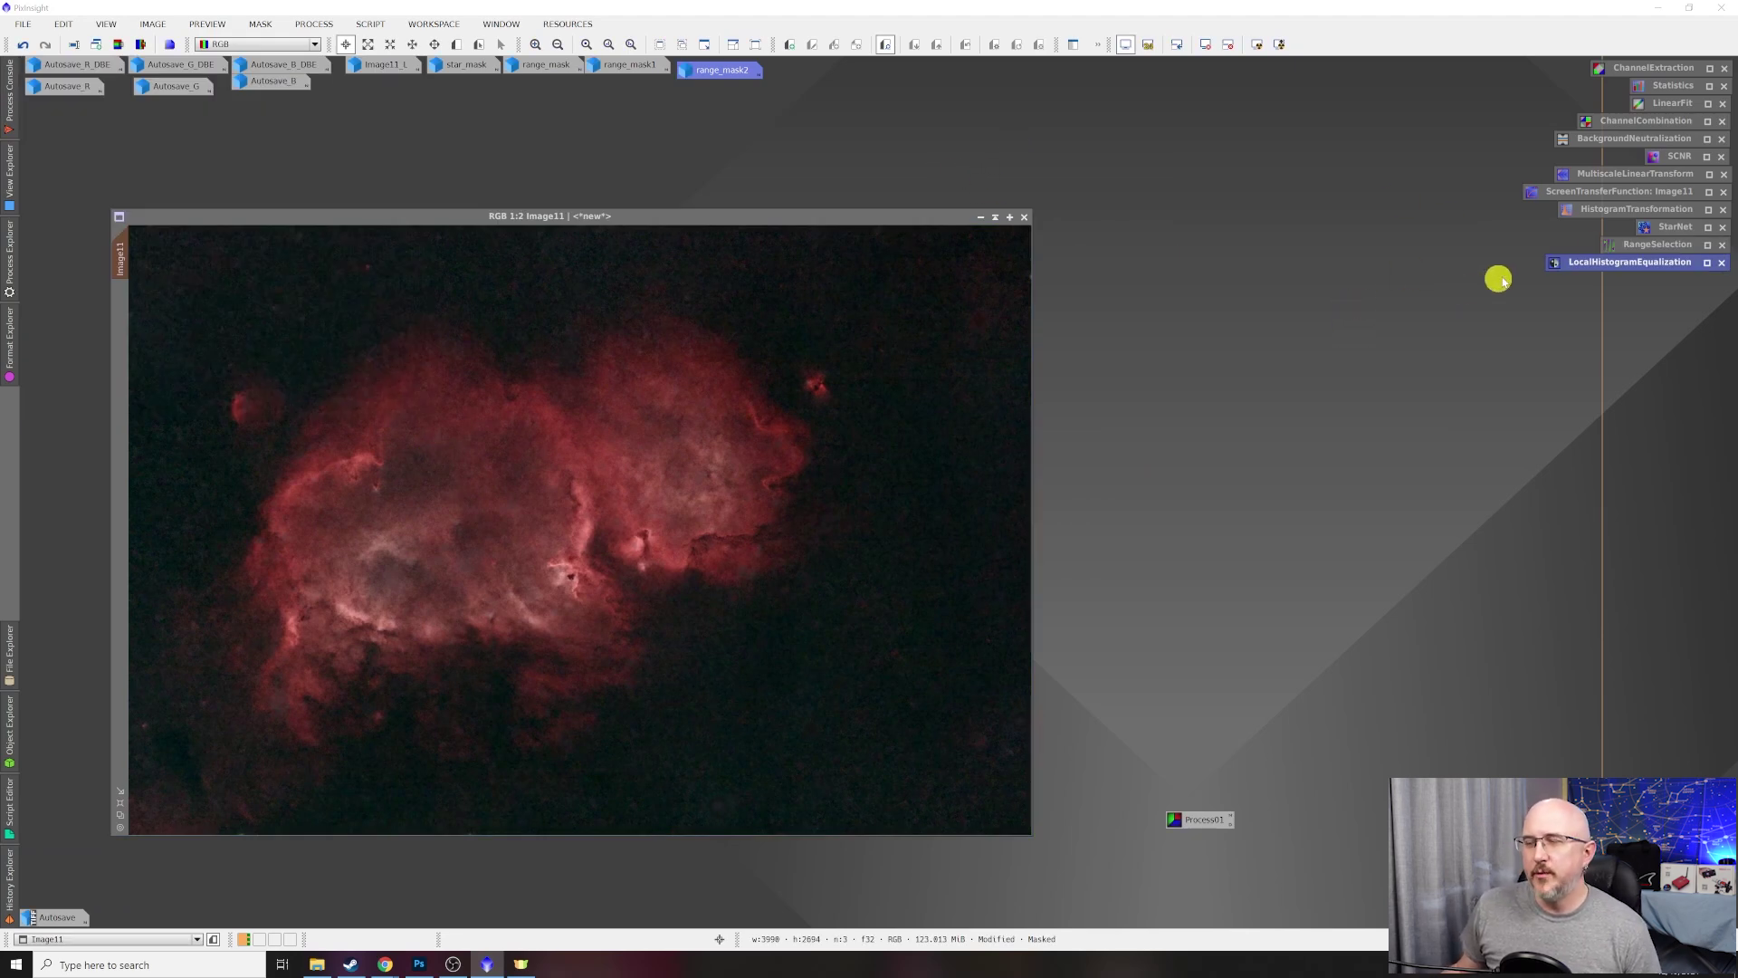
Set RangeSelection's lower limit to 0.13 and upper limit to 1.0 using the real-time preview, then close the preview.
double_click(1648, 245)
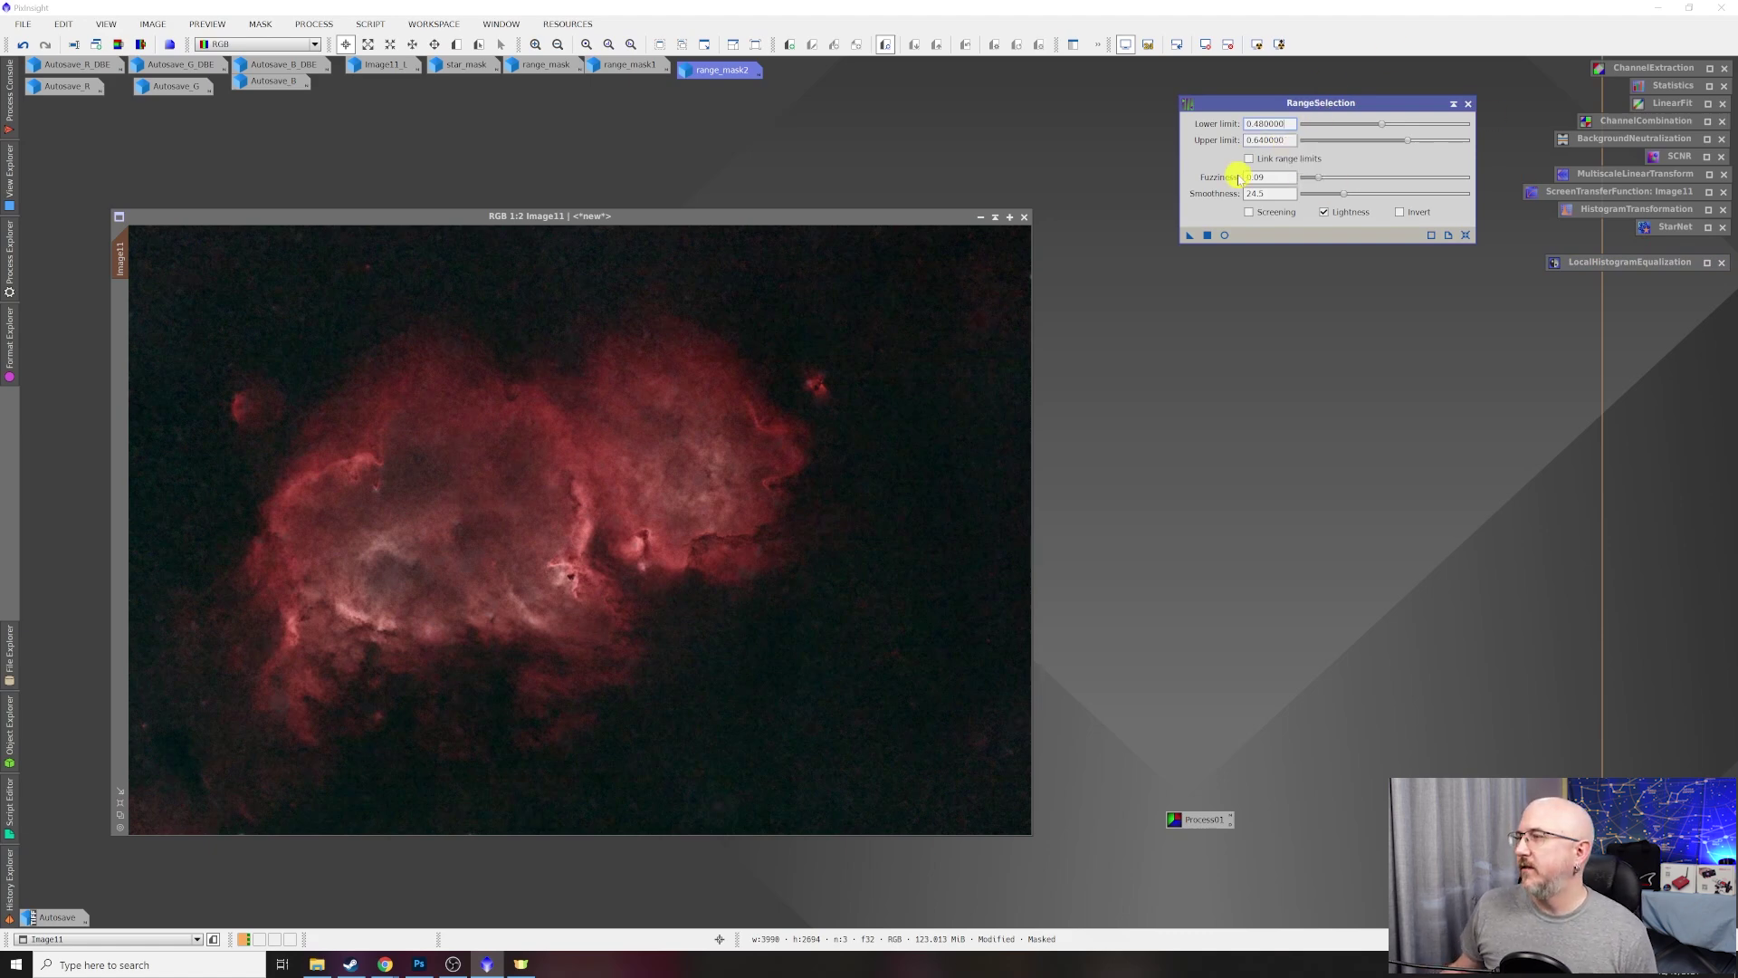
left_click(1225, 236)
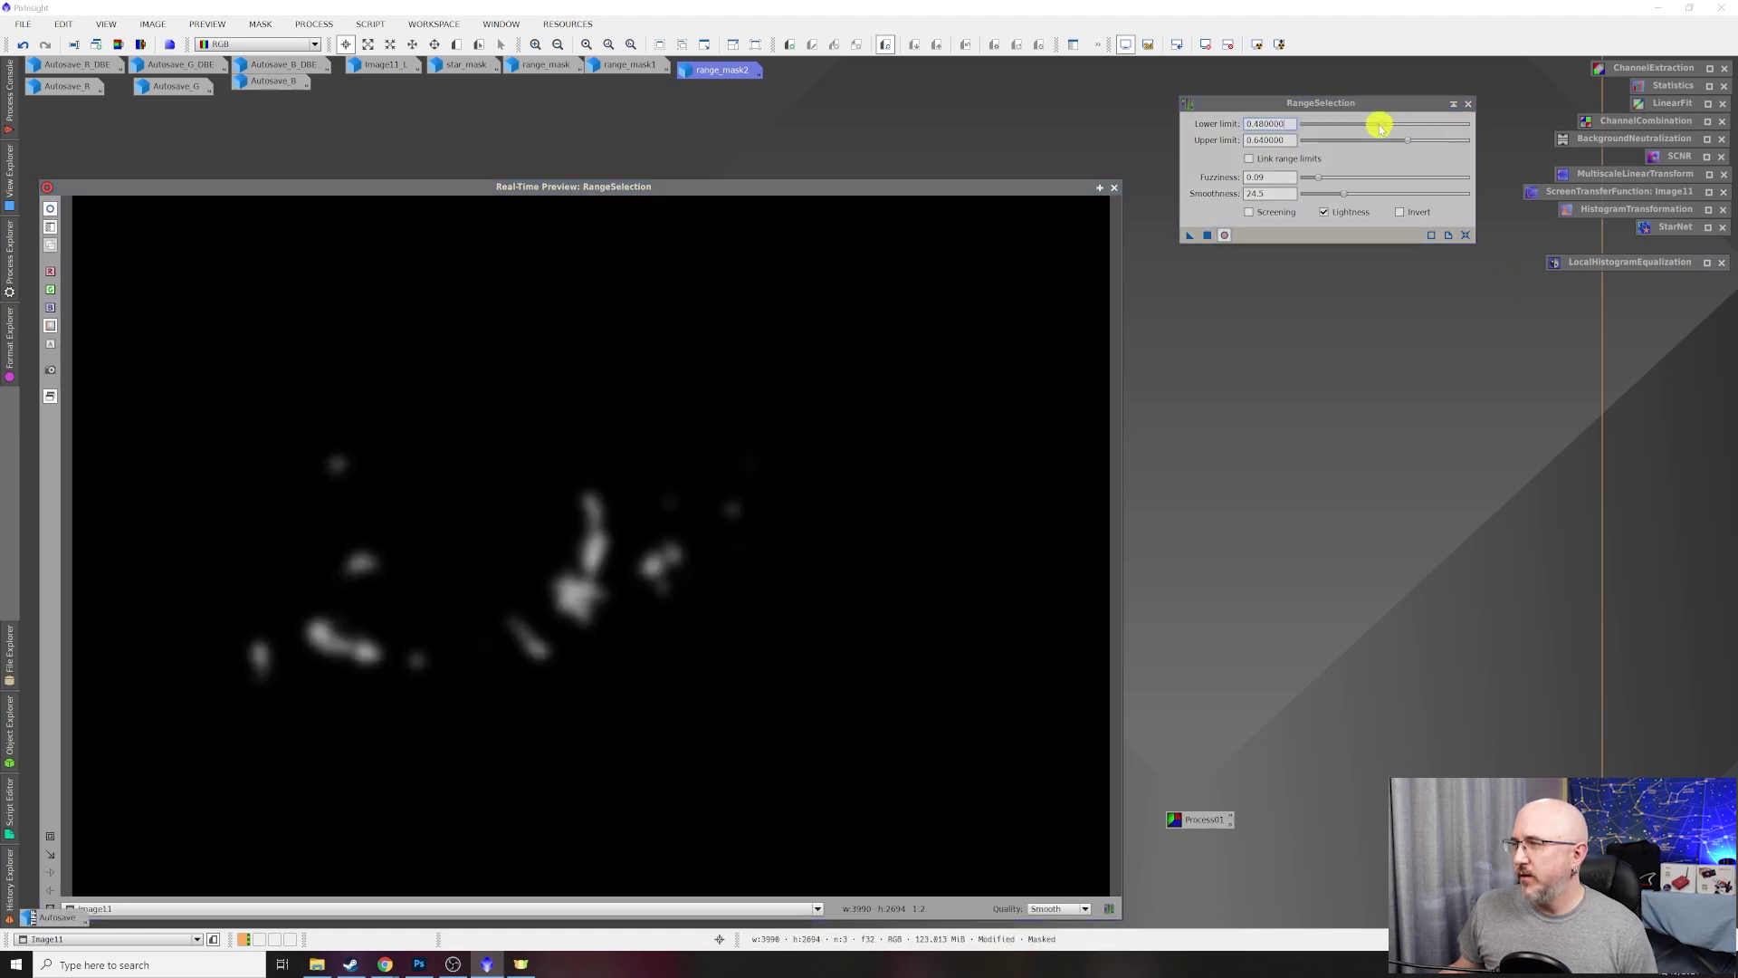
left_click_drag(1379, 124, 1322, 128)
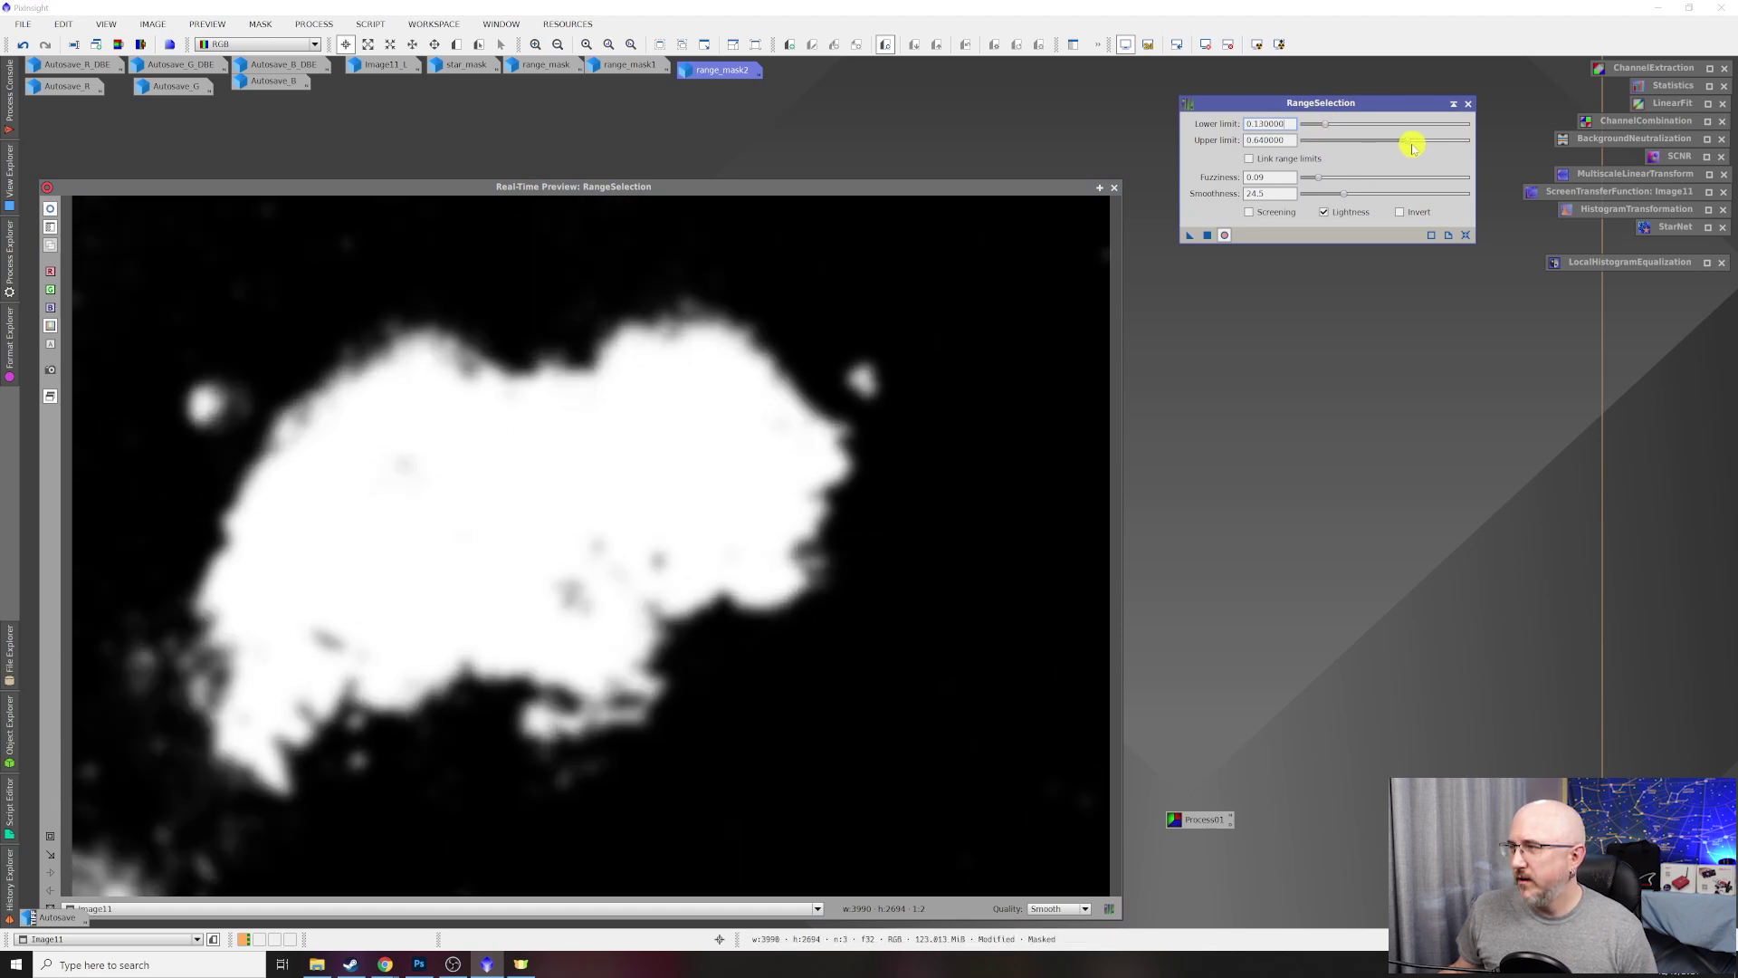
left_click_drag(1412, 143, 1469, 142)
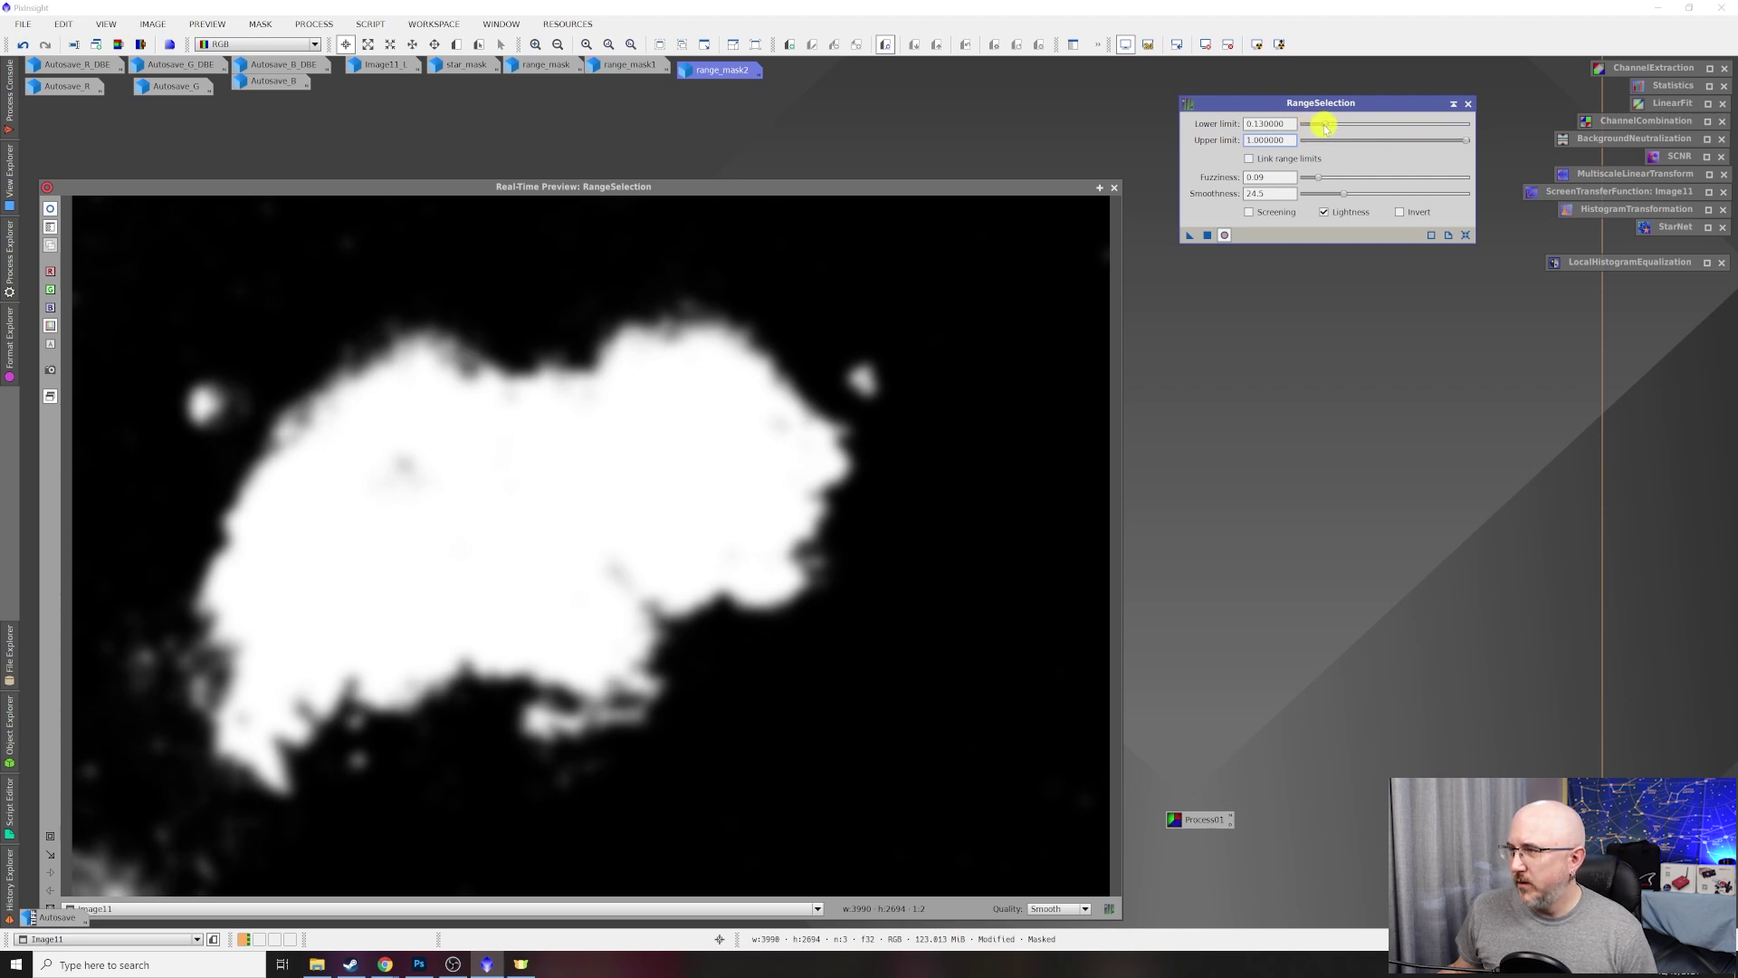
left_click_drag(1321, 127, 1320, 127)
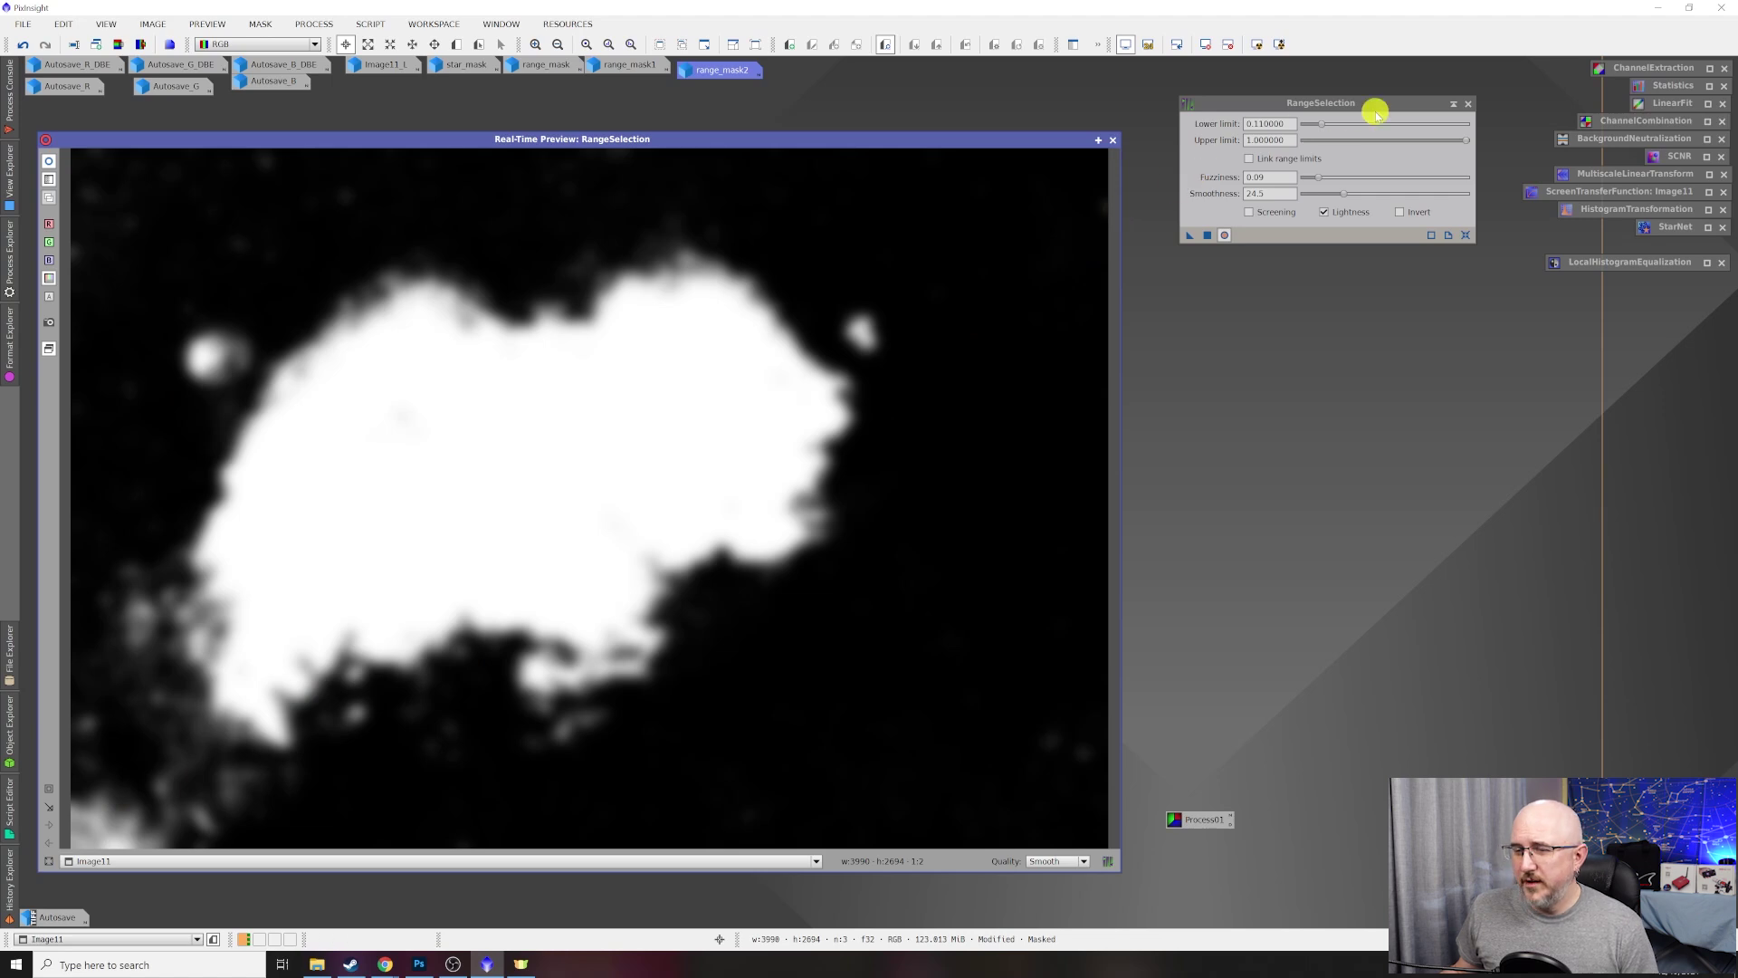
left_click(1322, 127)
left_click_drag(1323, 124, 1323, 123)
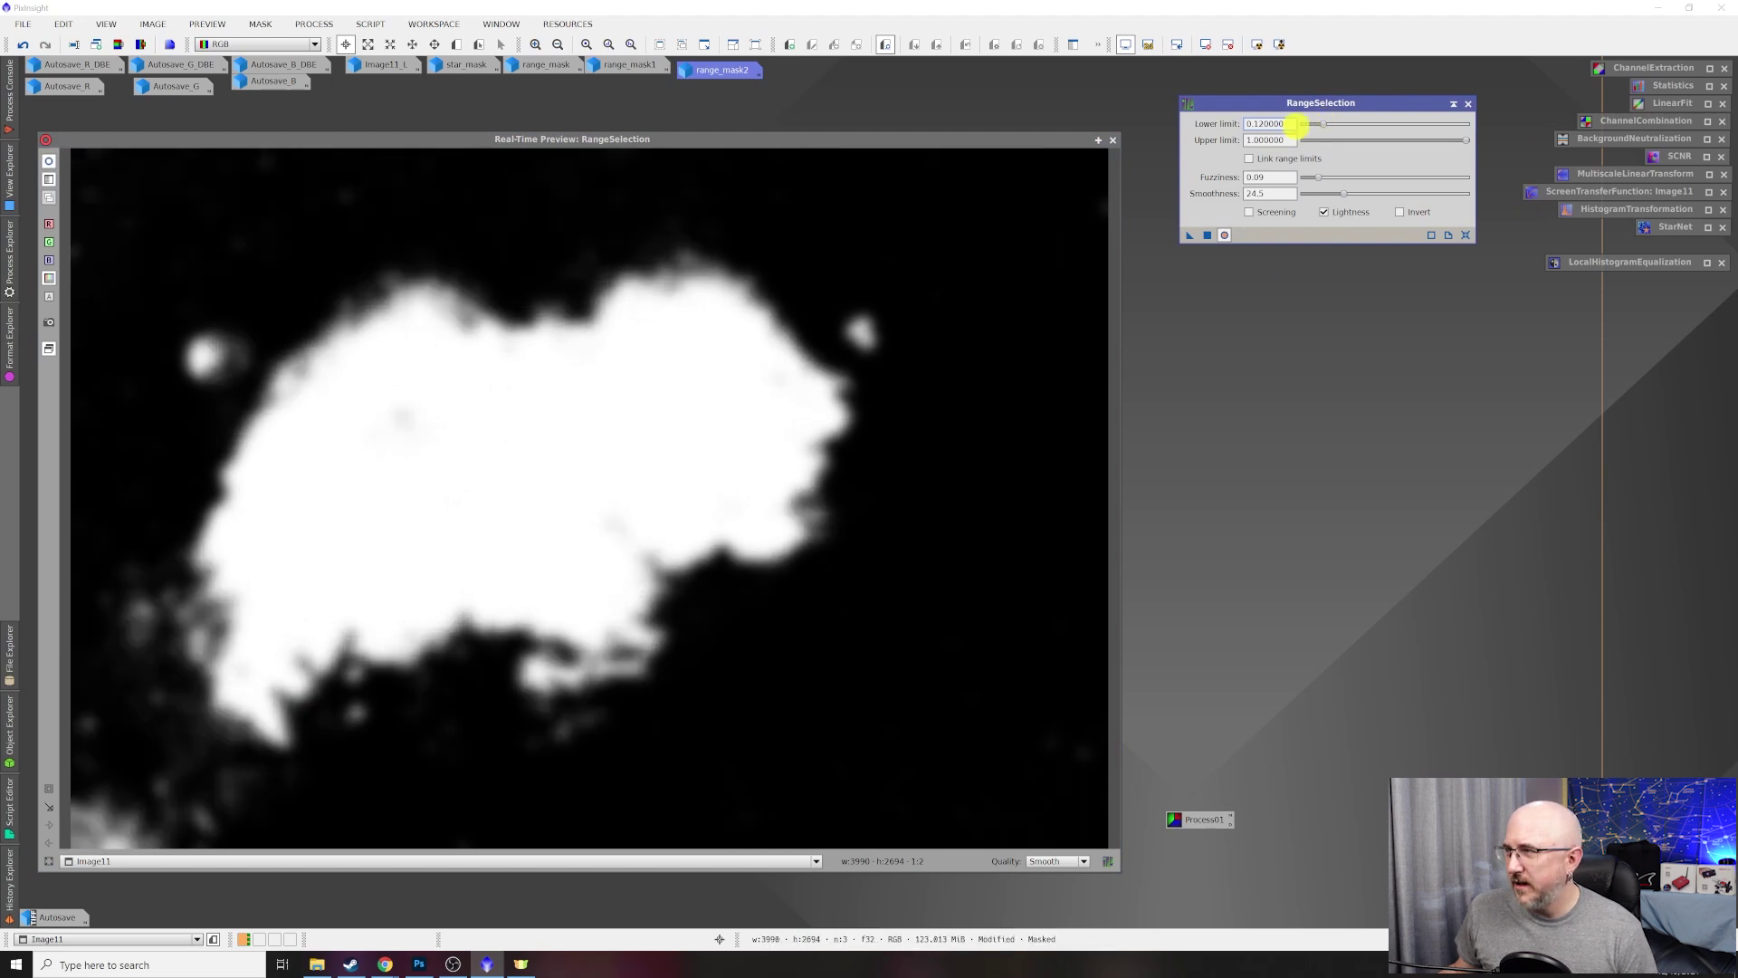
left_click_drag(1322, 124, 1325, 124)
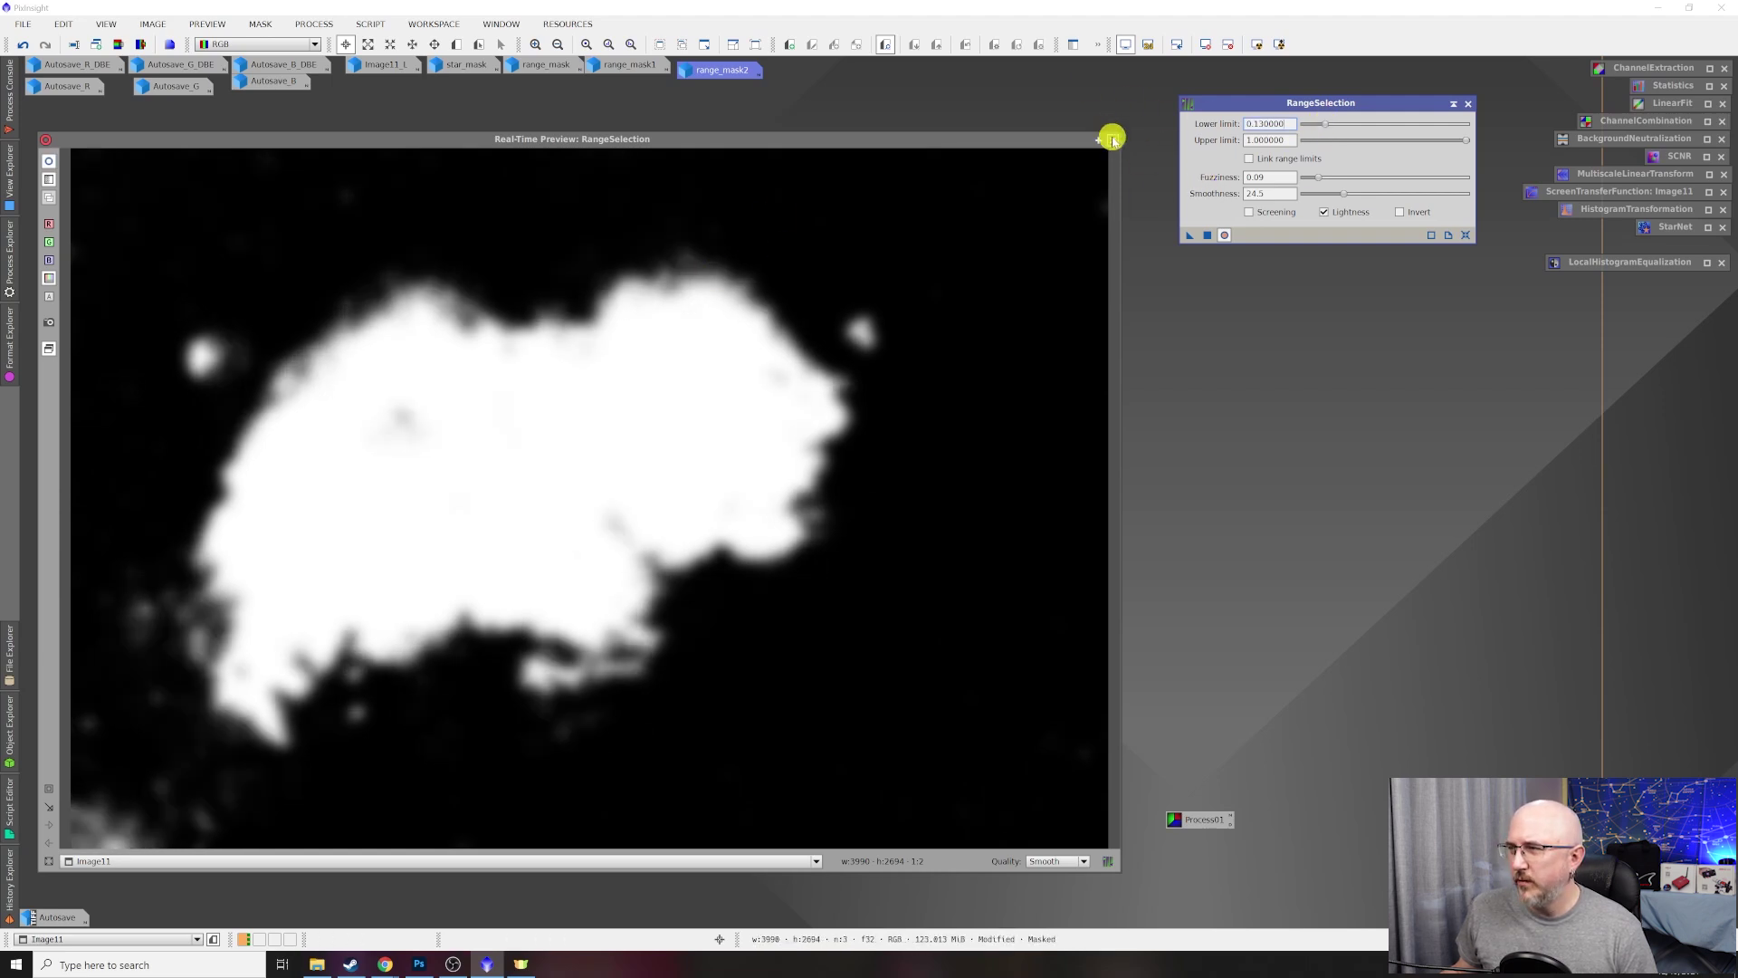
left_click(1112, 138)
Generate a range mask of the whole nebula from Image11 and remove Image11's current mask.
left_click(1209, 235)
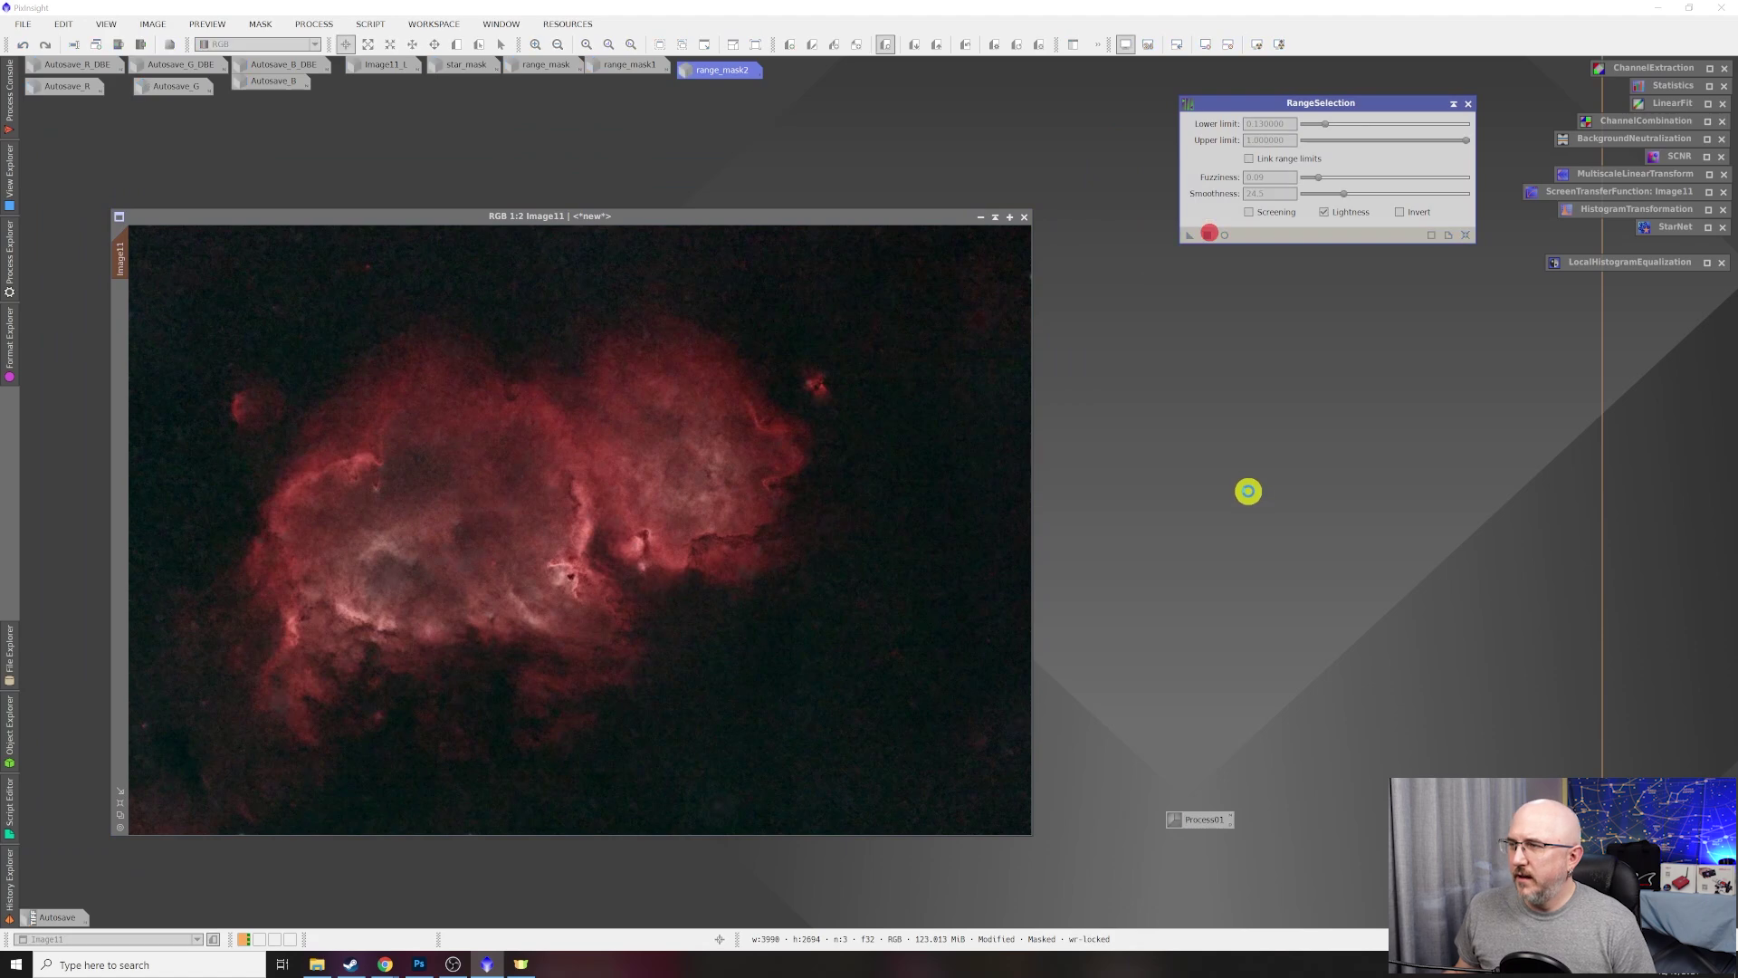
left_click(293, 215)
left_click(260, 23)
left_click(283, 63)
left_click(1050, 296)
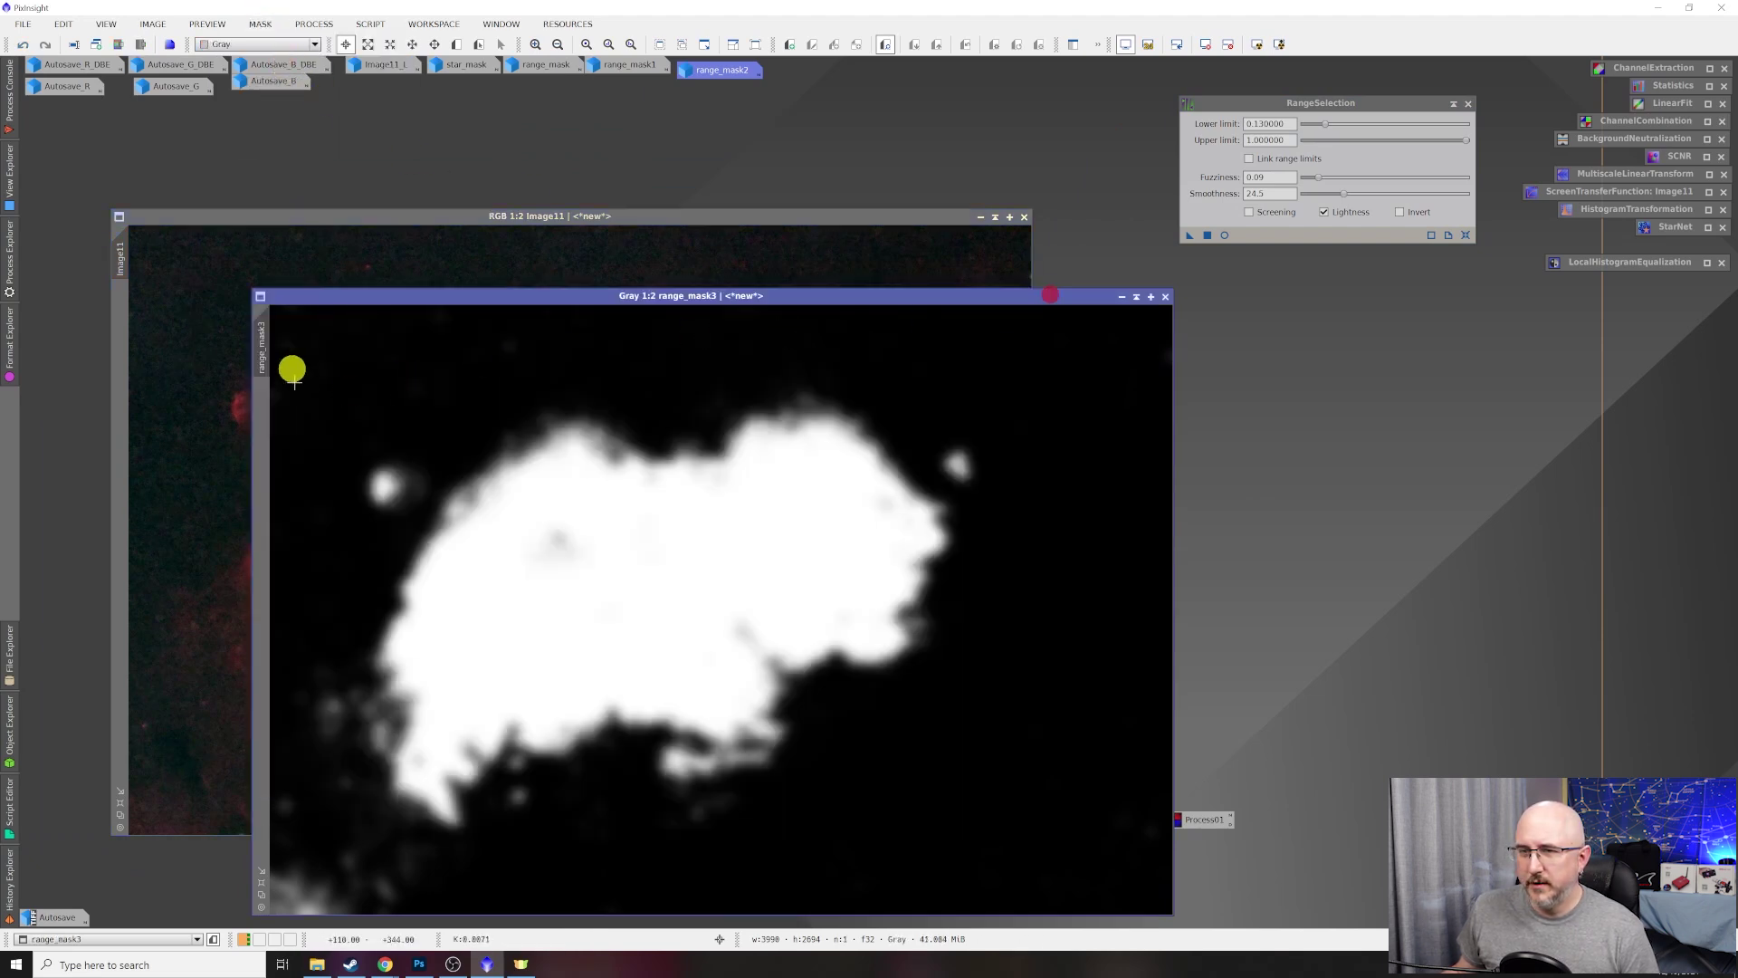
Apply range_mask3 as Image11's mask, park it minimized beside range_mask2 and briefly show the mask overlay to check its coverage.
left_click_drag(264, 348, 118, 346)
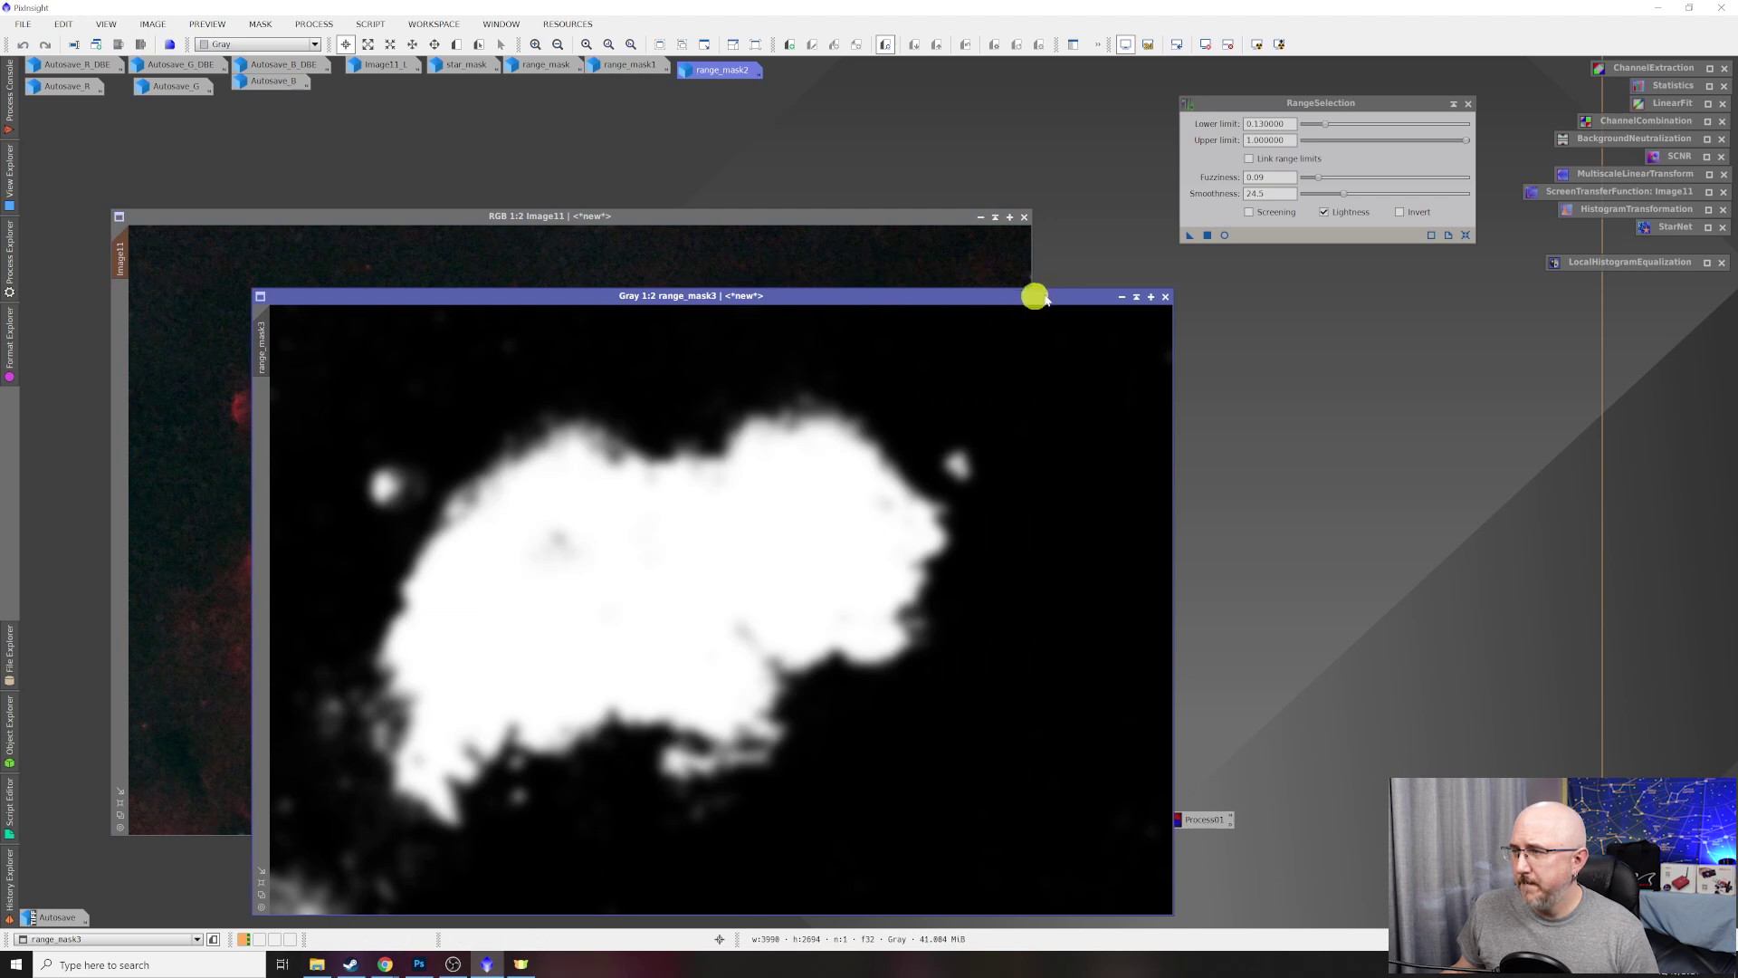
left_click(1125, 298)
left_click_drag(737, 609, 797, 76)
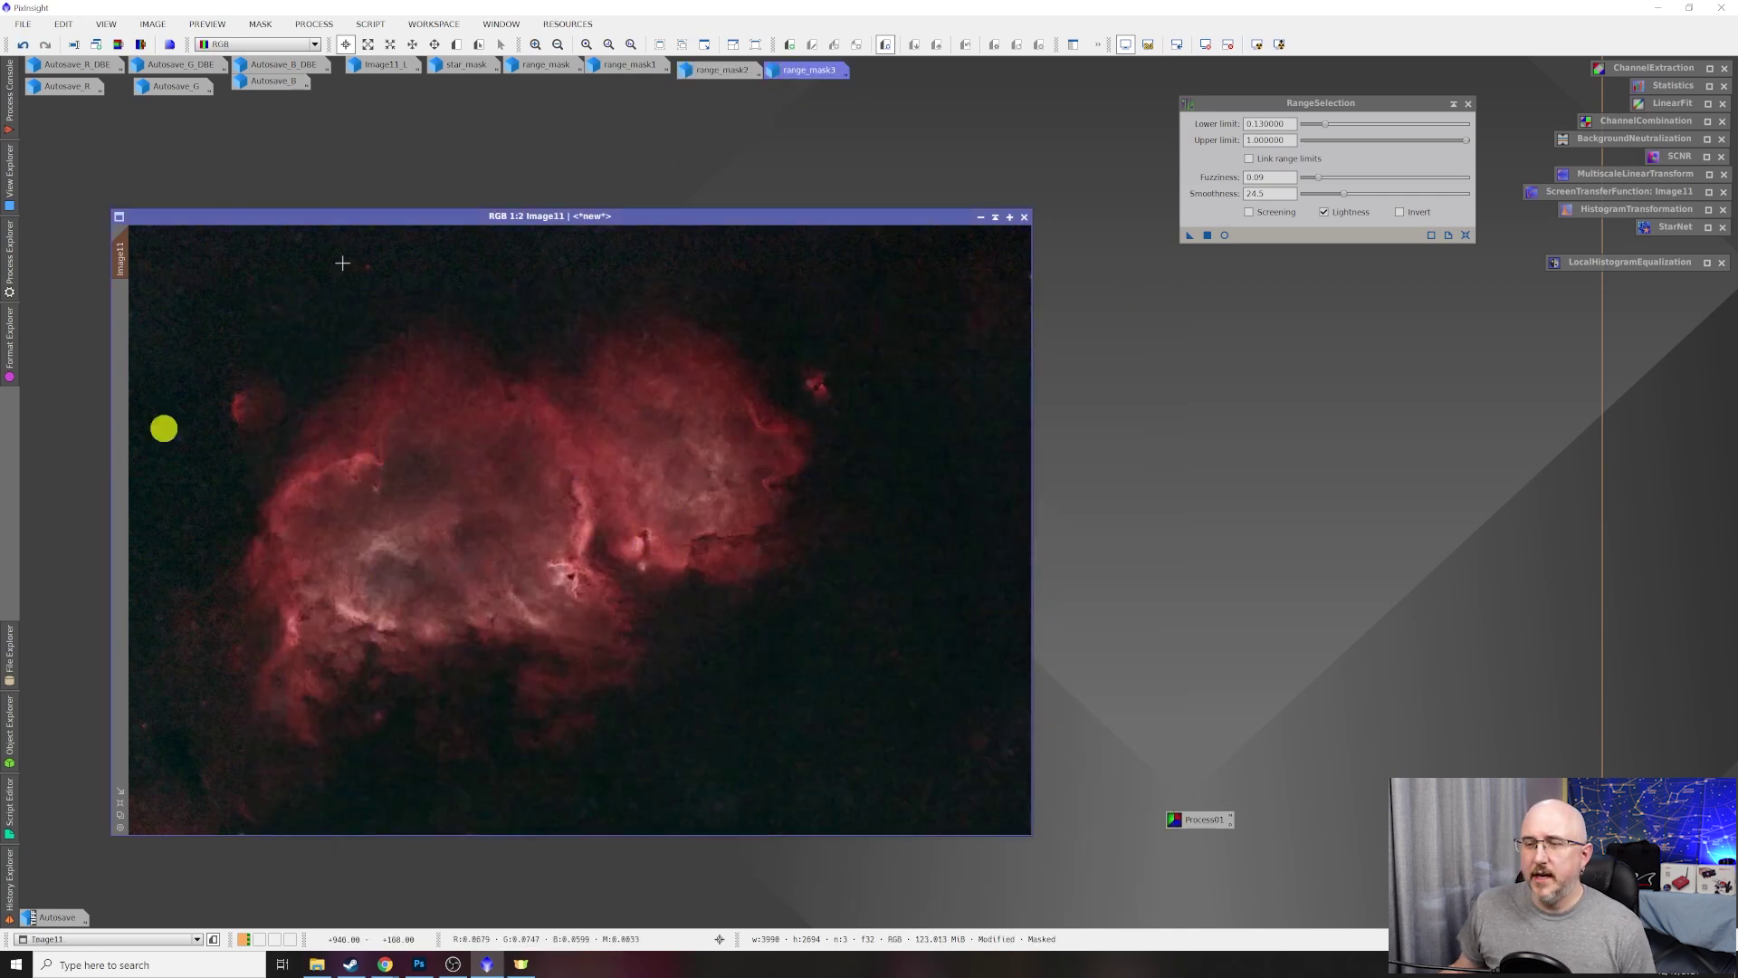
key("ctrl+k")
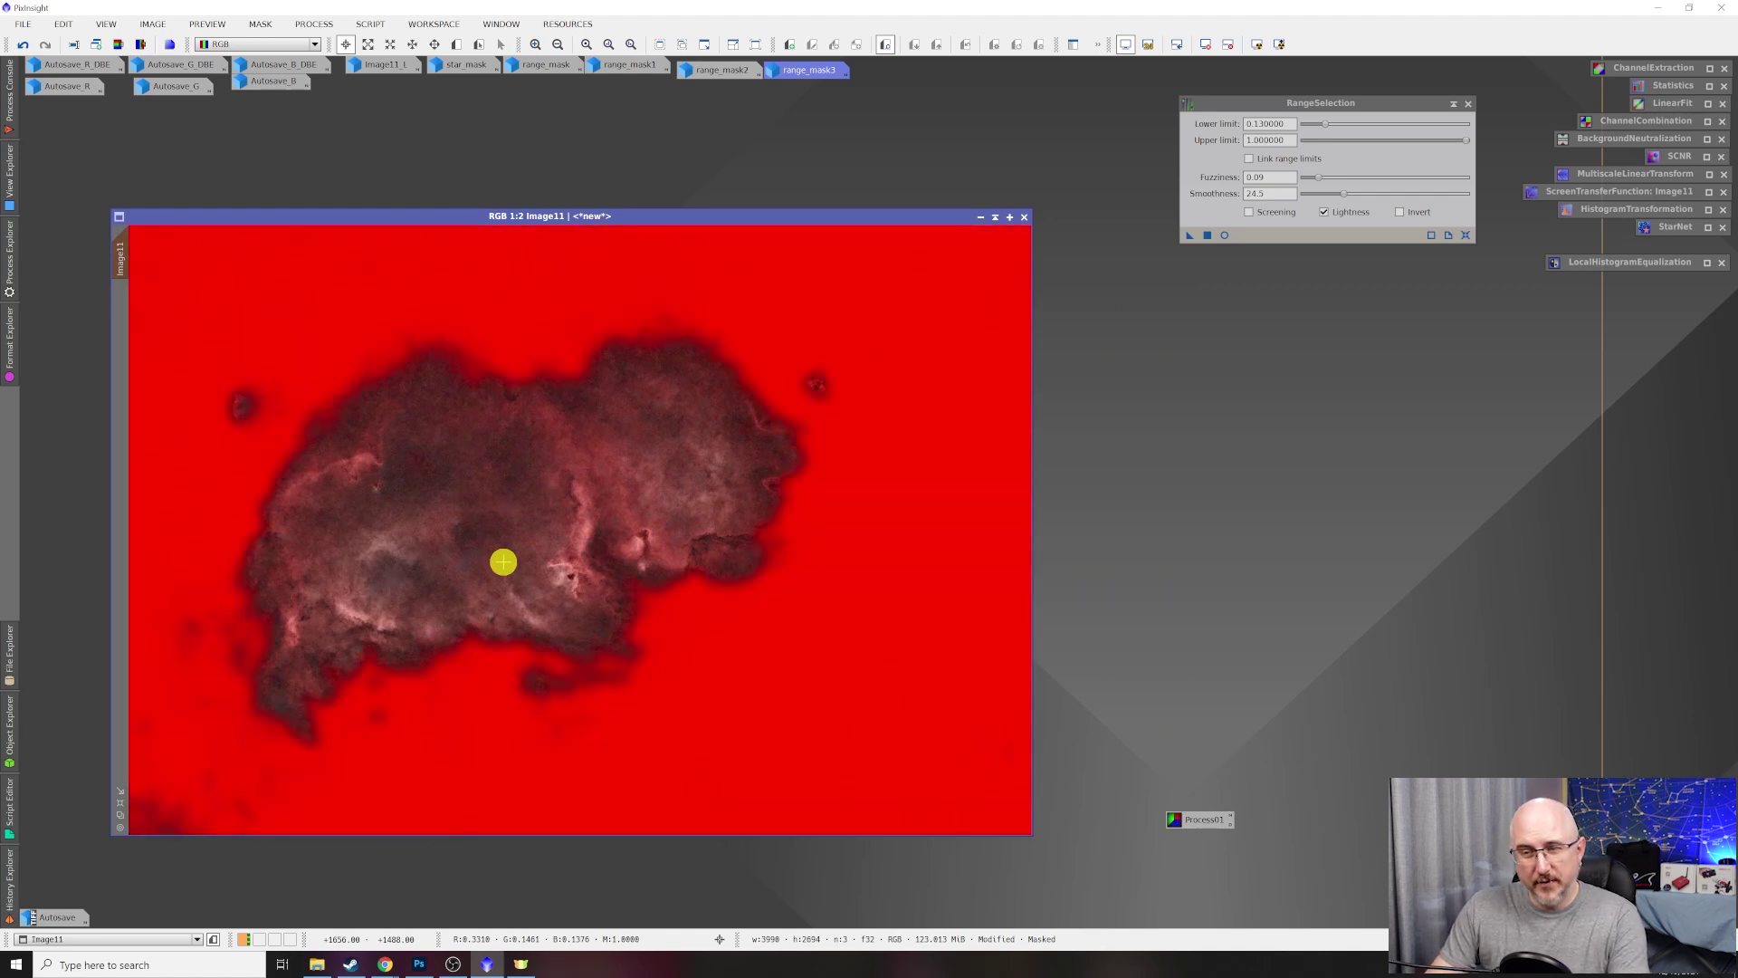
key("ctrl+k")
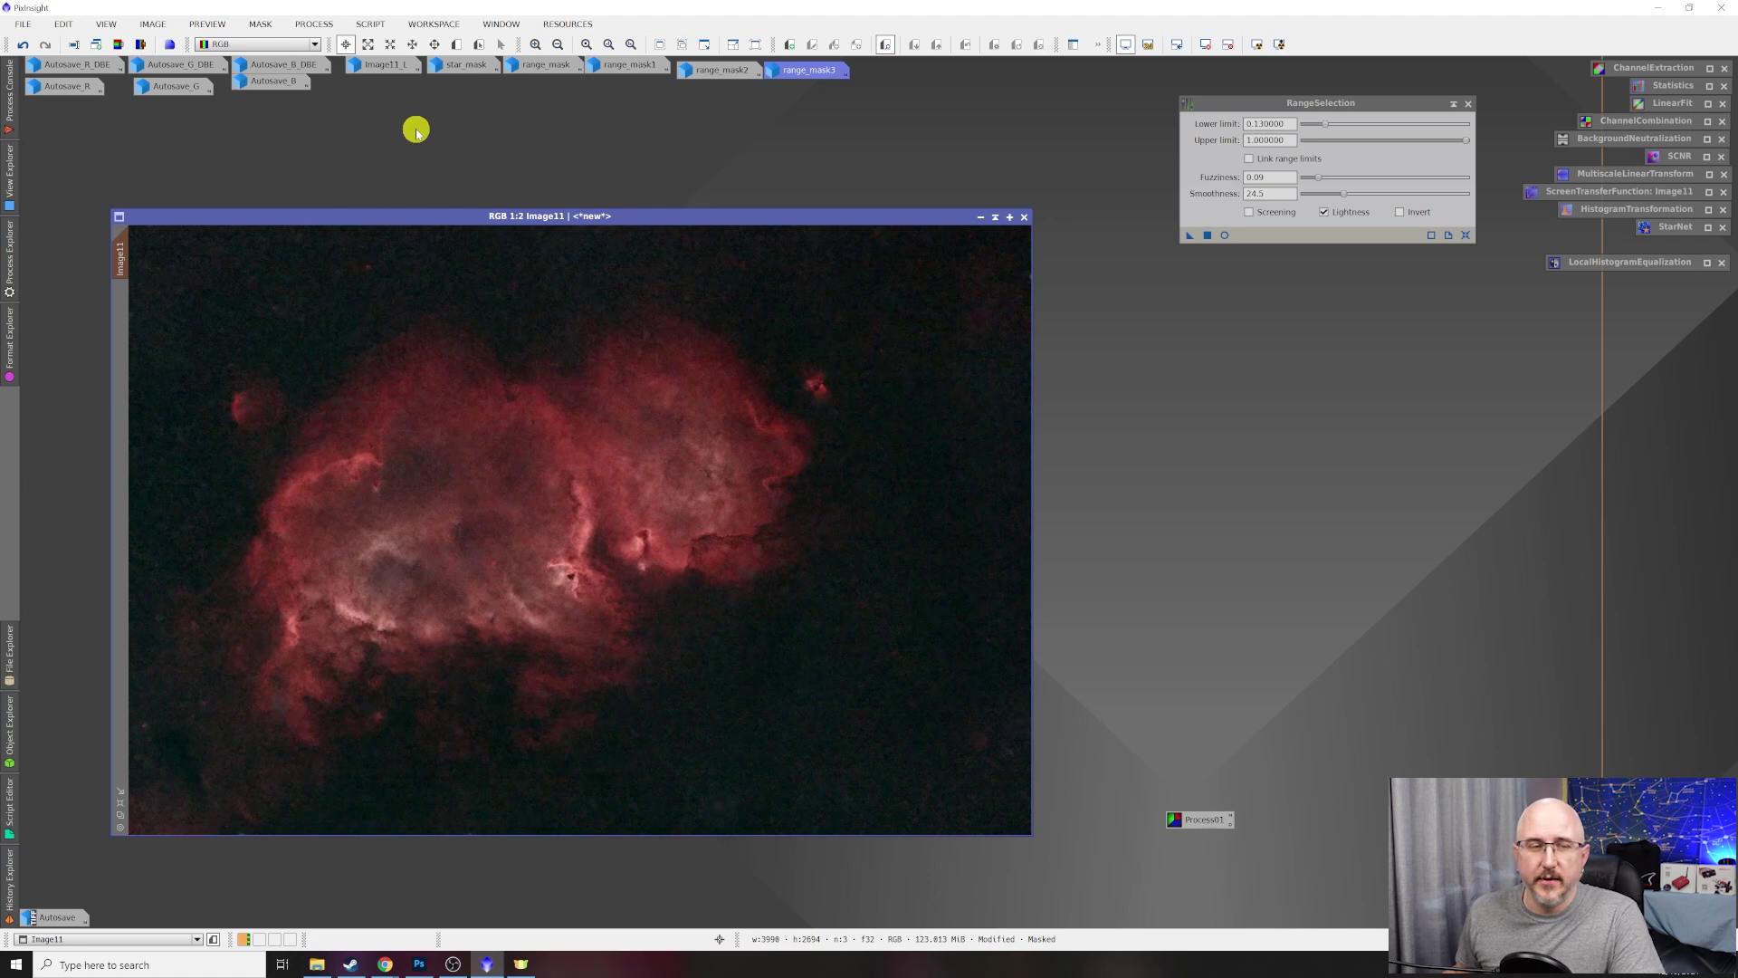
Open CurvesTransformation from the full process list, start its real-time preview on Image11 and place the dialog beside the preview.
left_click(312, 25)
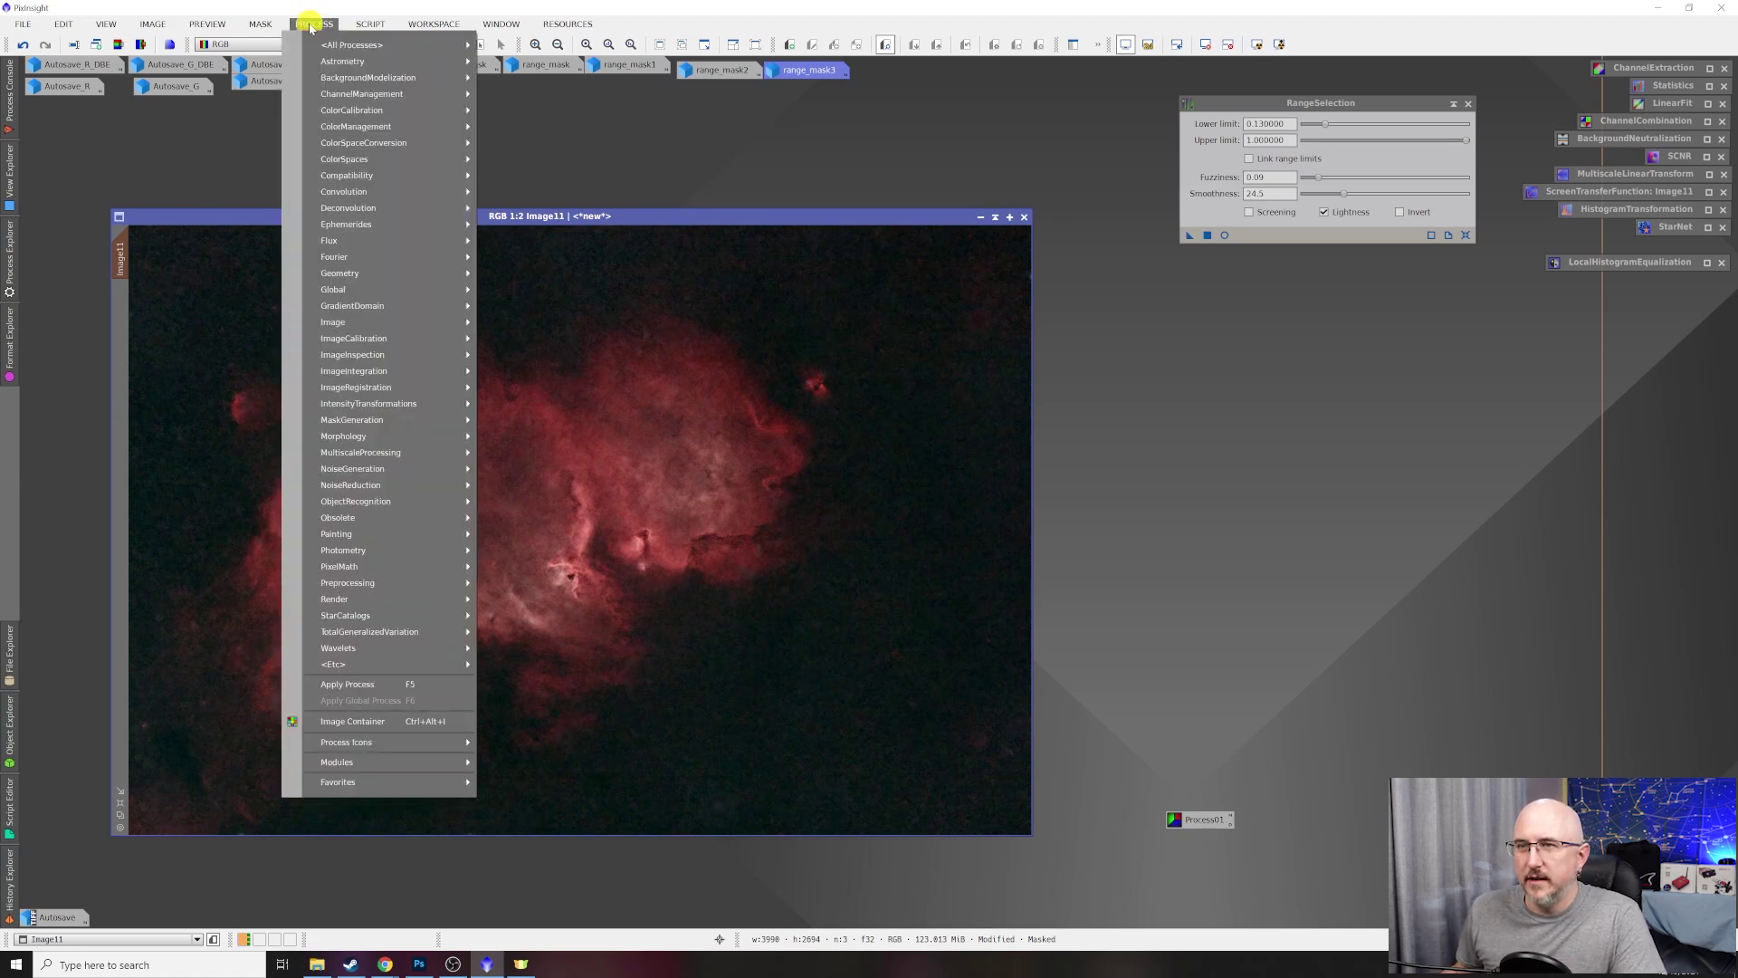
mouse_move(395, 45)
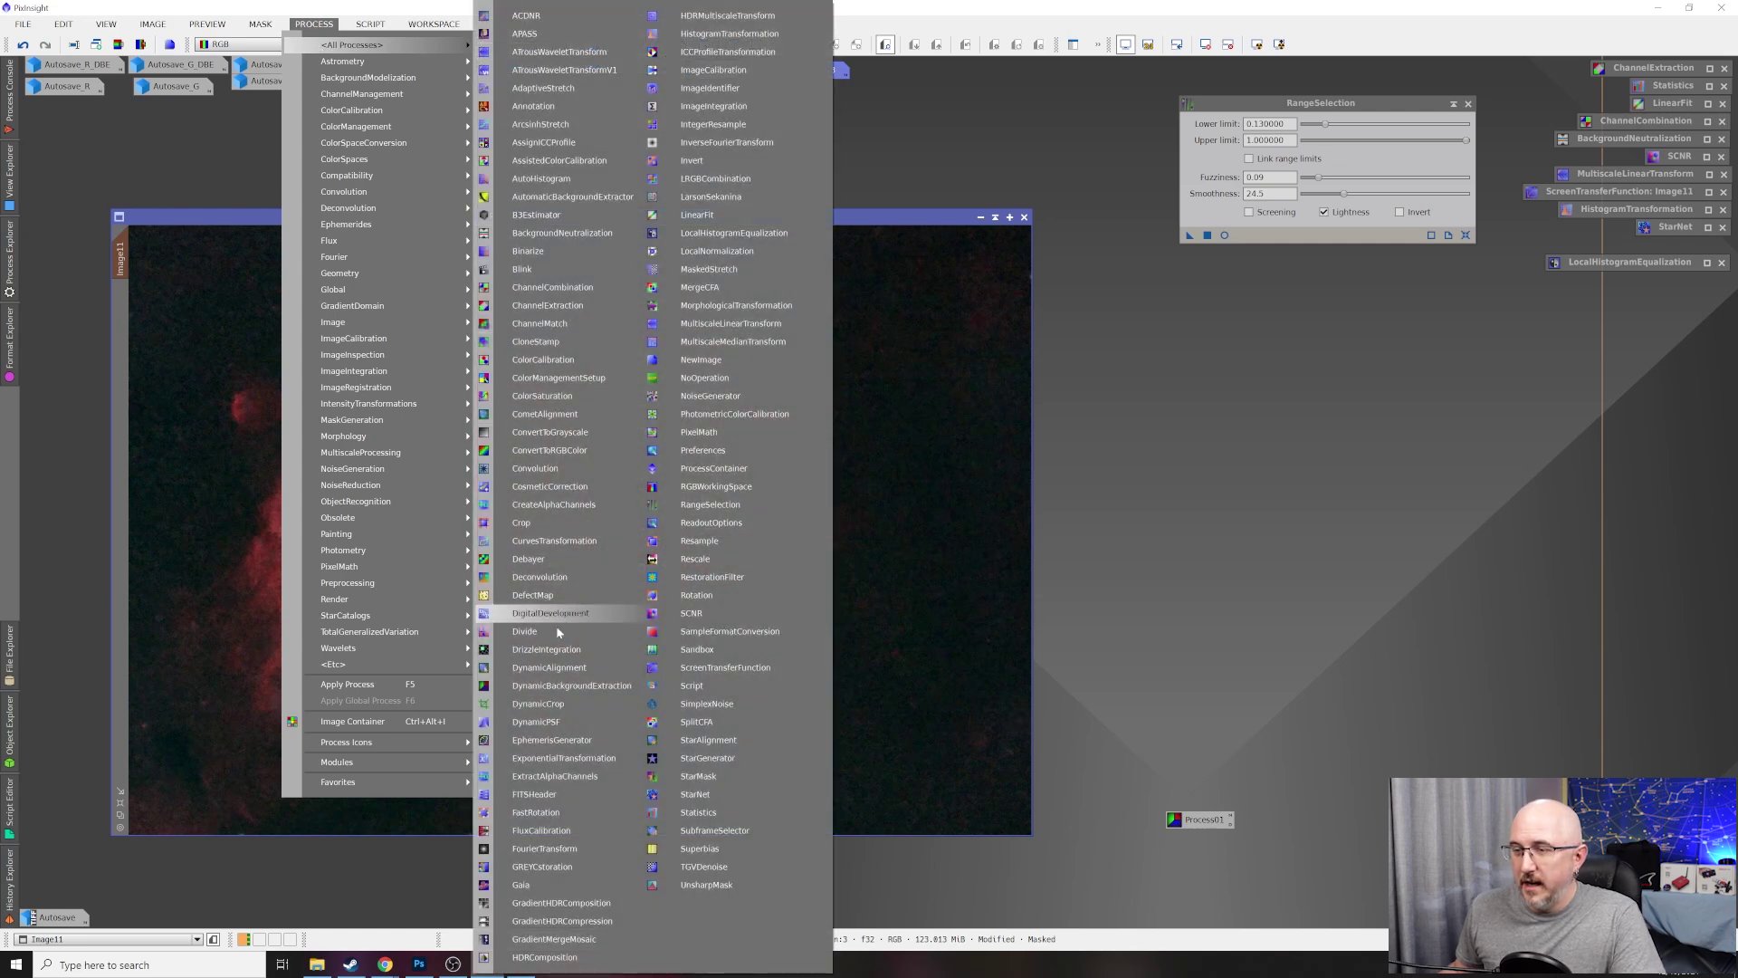
left_click(567, 547)
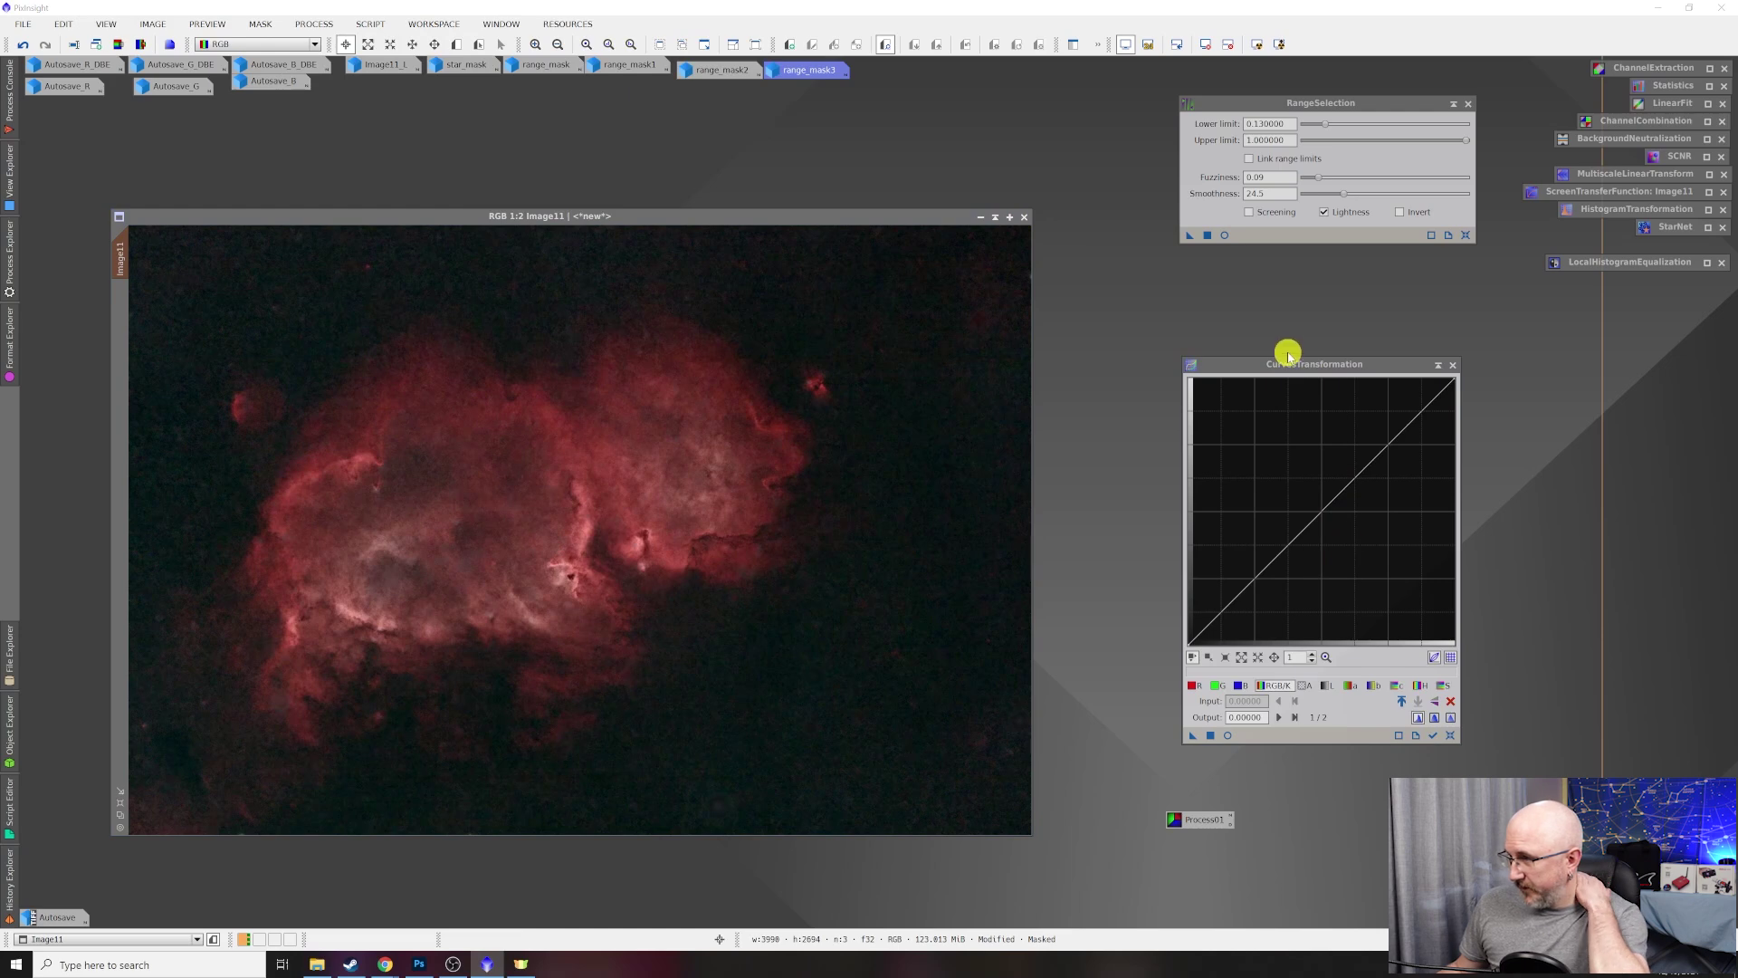
left_click_drag(1272, 361, 1211, 319)
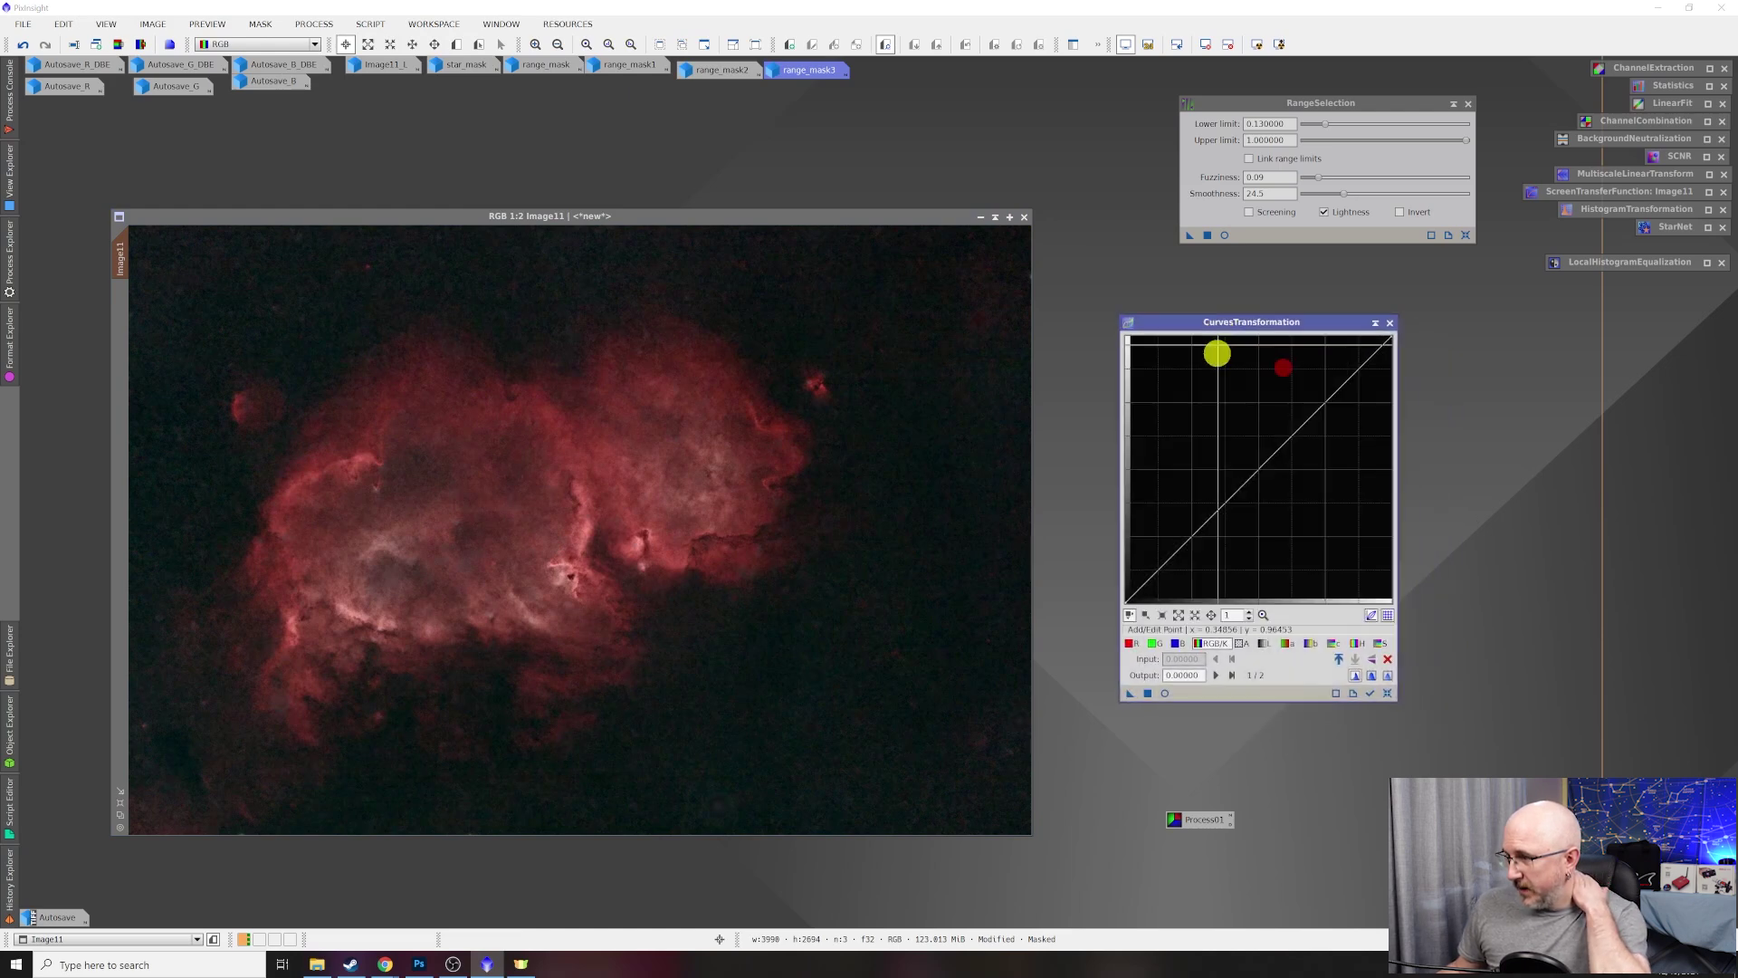
left_click(1165, 694)
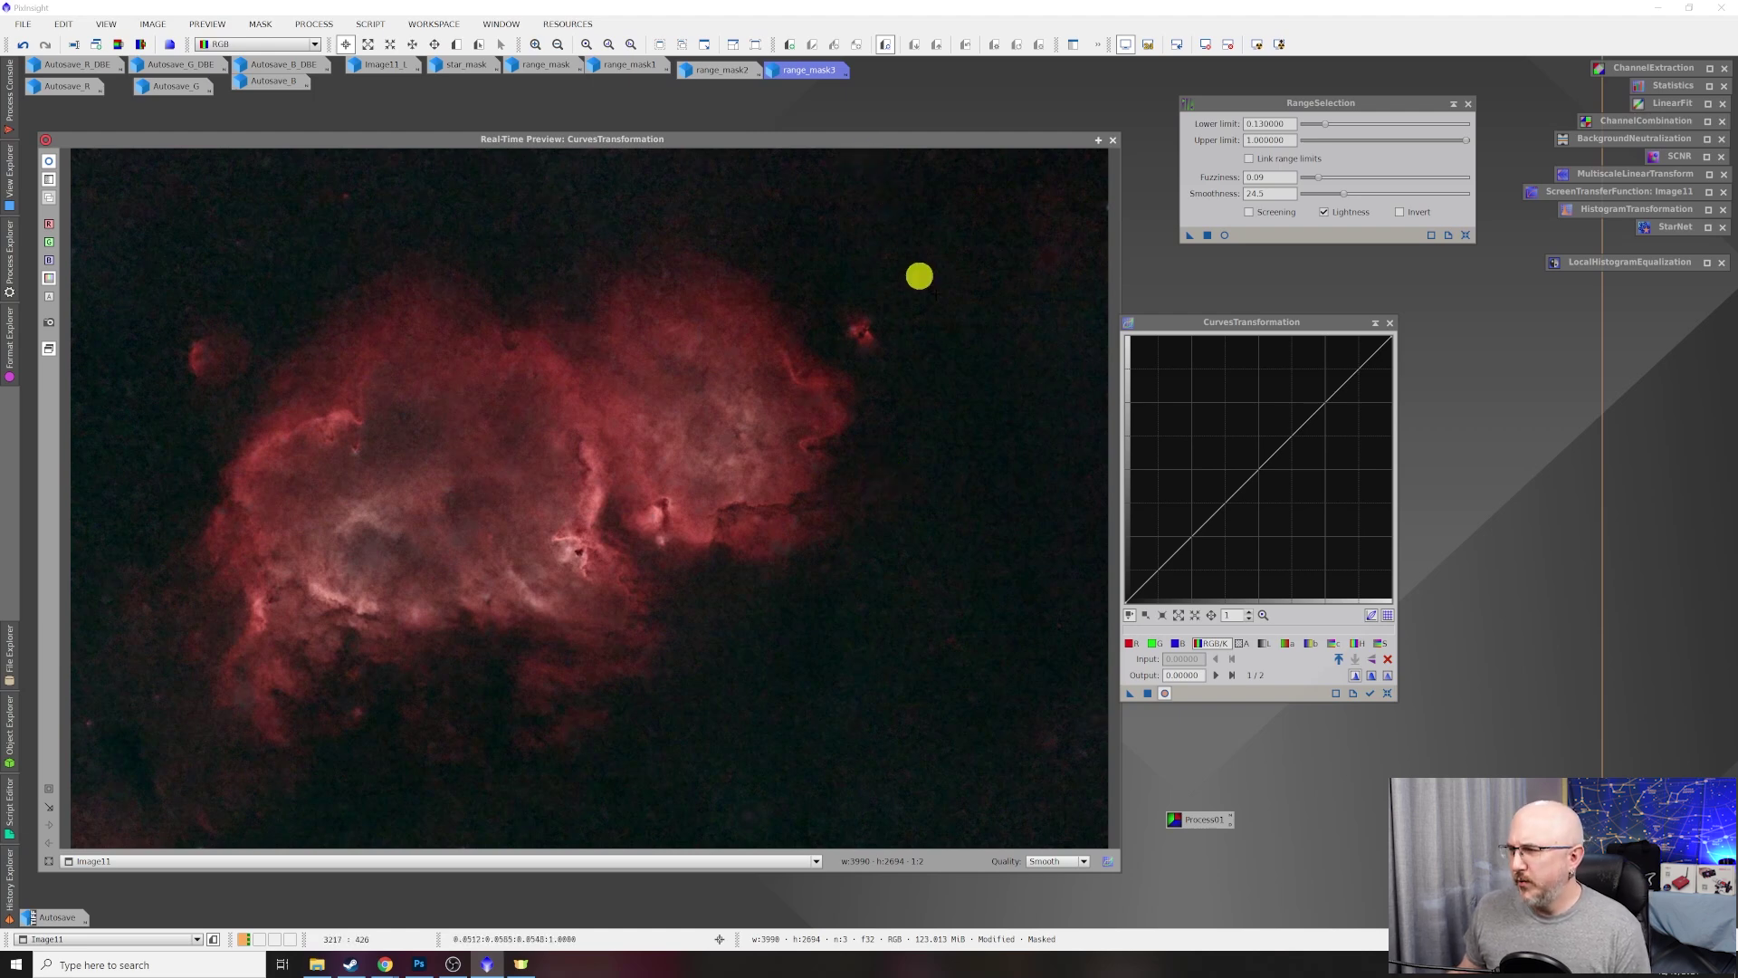
left_click_drag(1195, 321, 1221, 309)
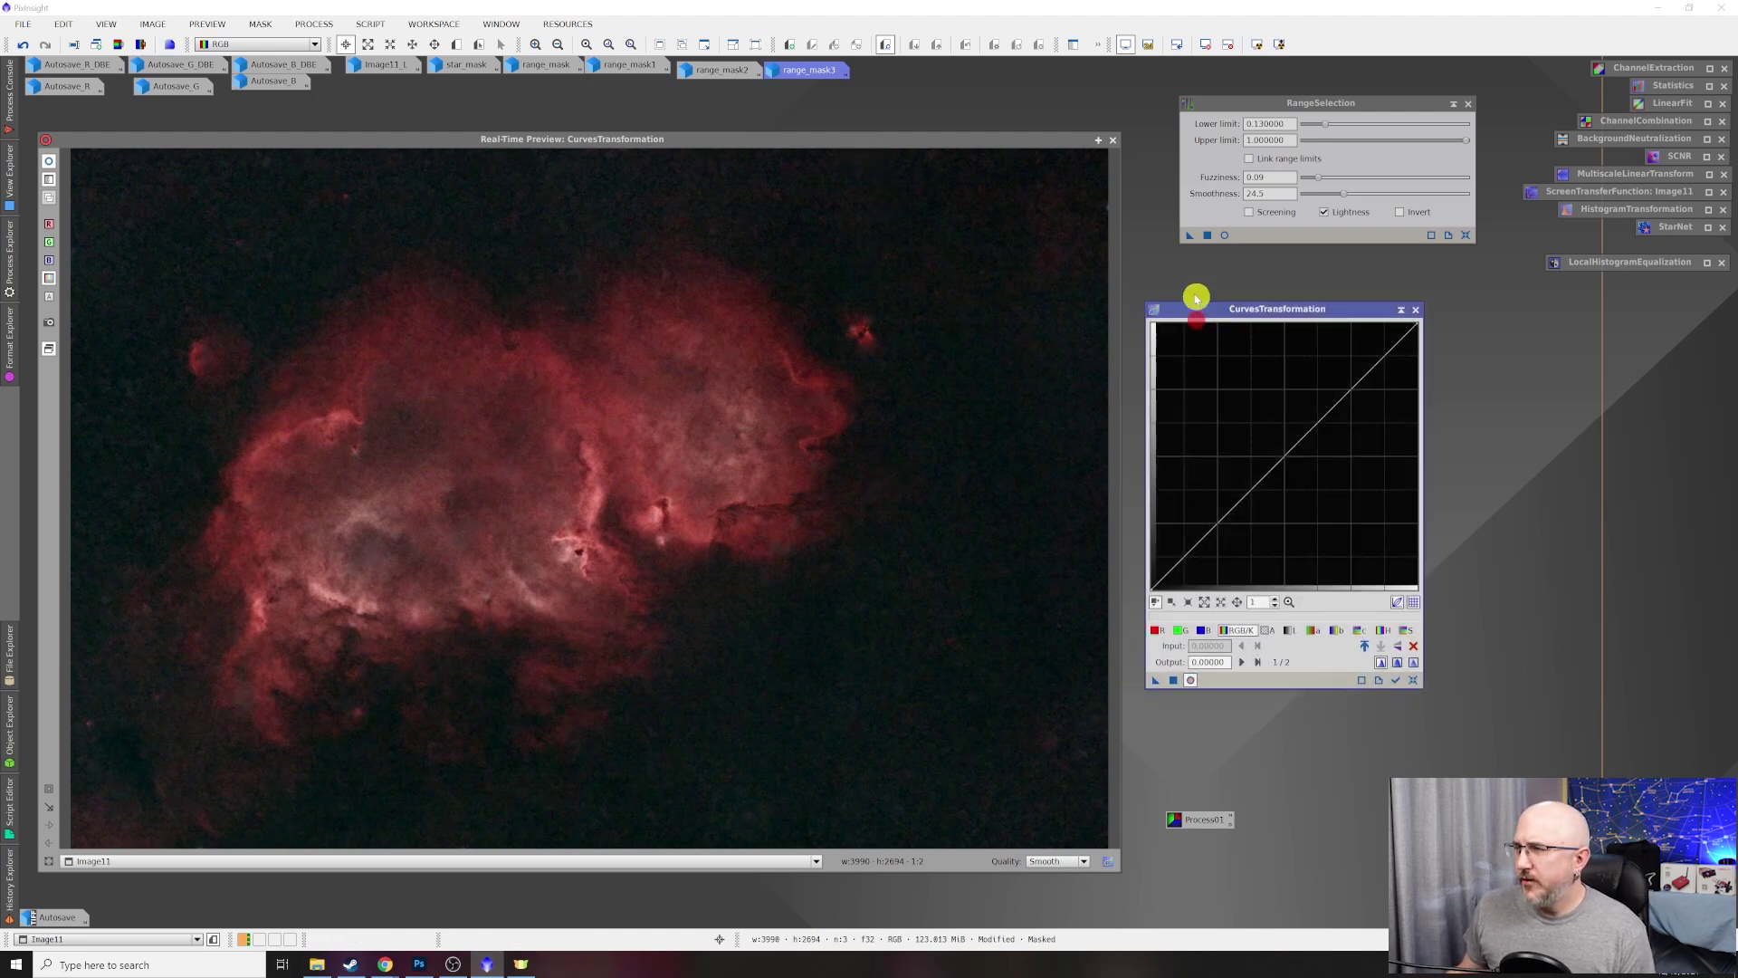
left_click(1008, 140)
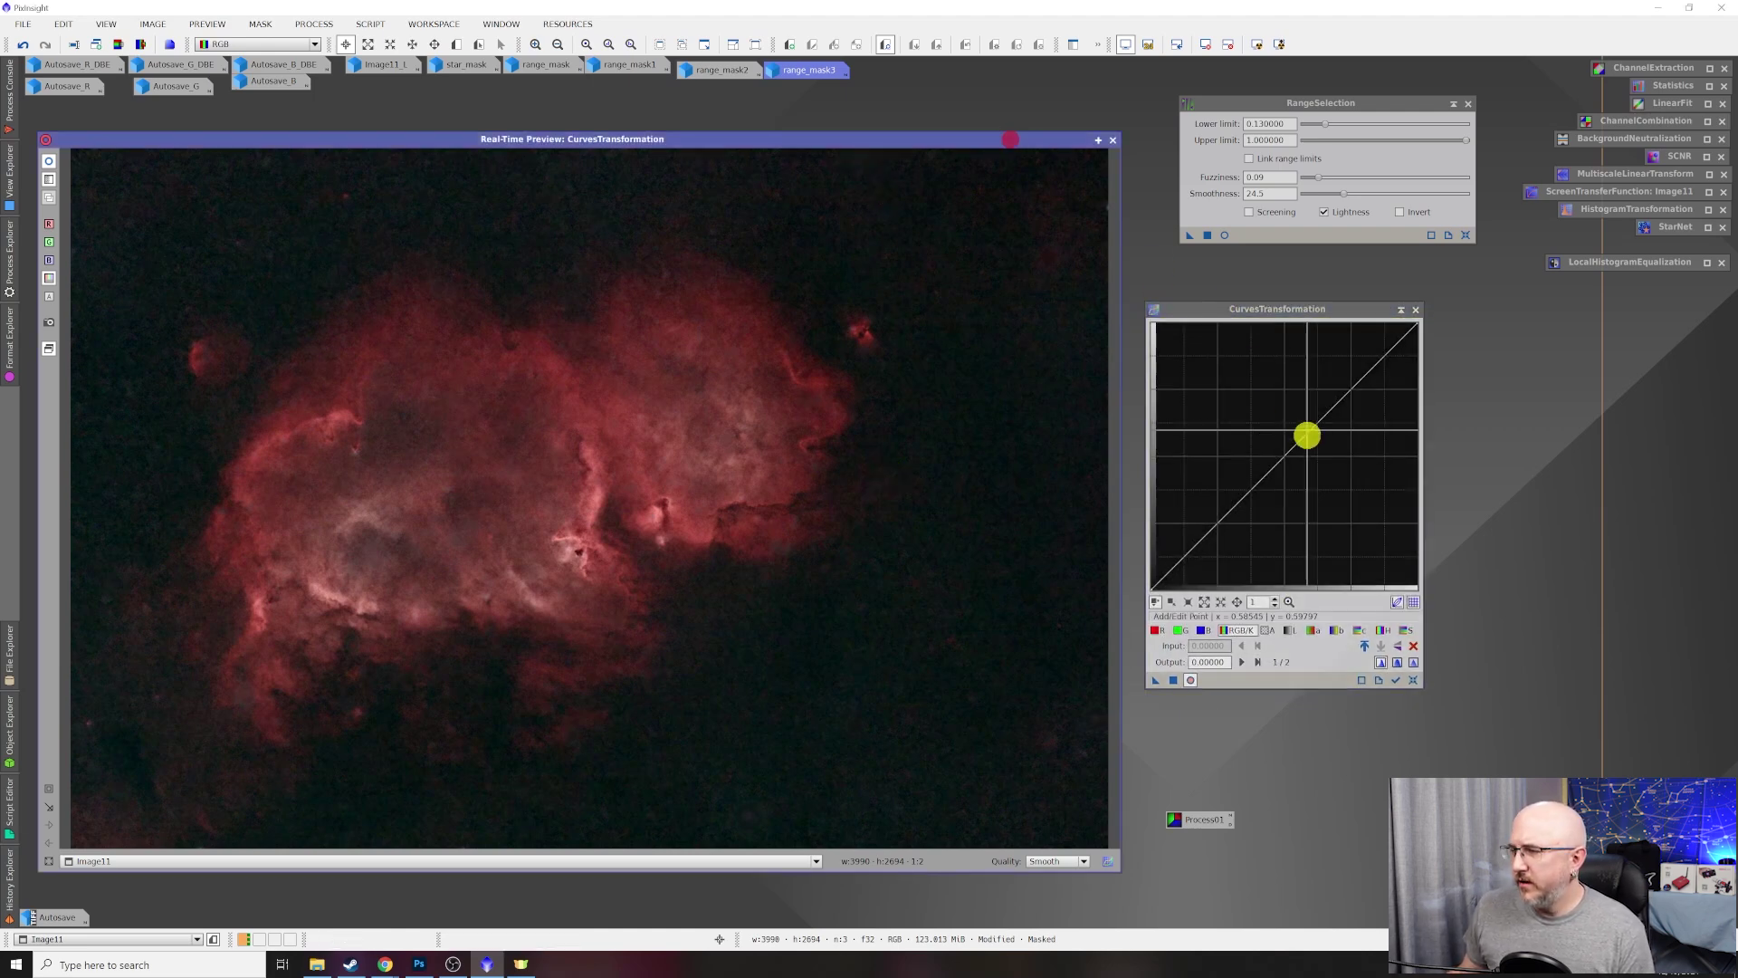
Shape the CIE L* curve into an S with points at about 0.709 in, 0.797 out and 0.269 in, 0.231 out.
left_click(1289, 632)
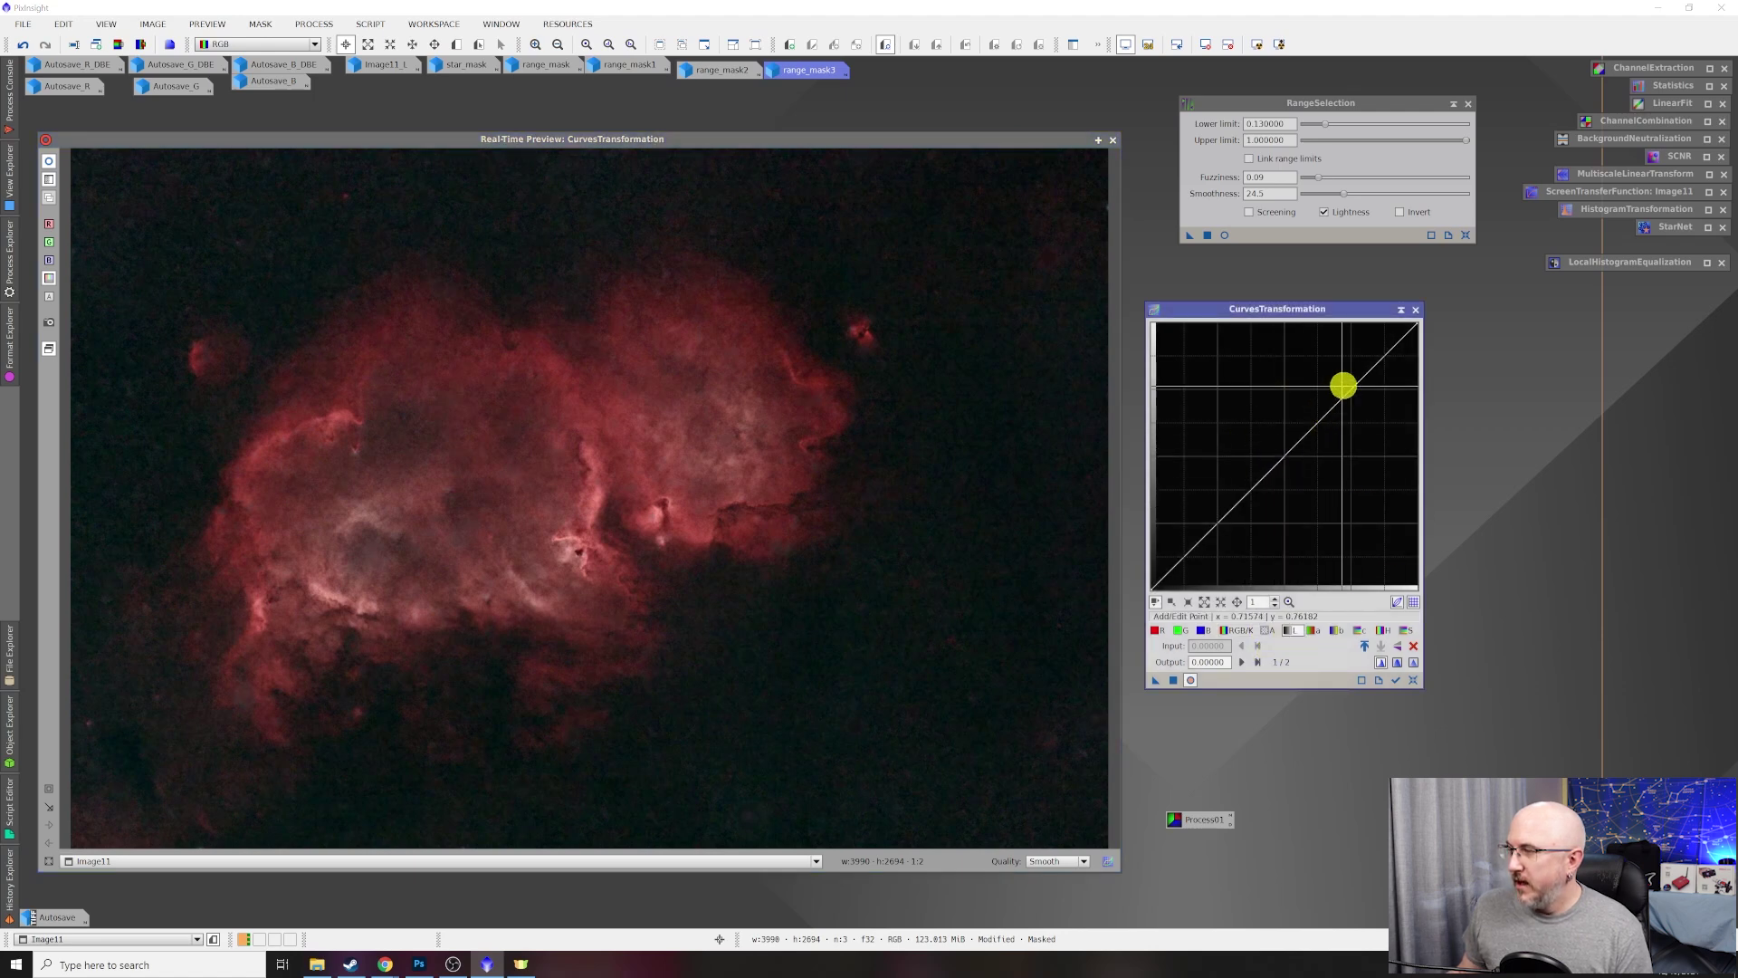
left_click_drag(1348, 391, 1340, 377)
left_click_drag(1210, 521, 1219, 528)
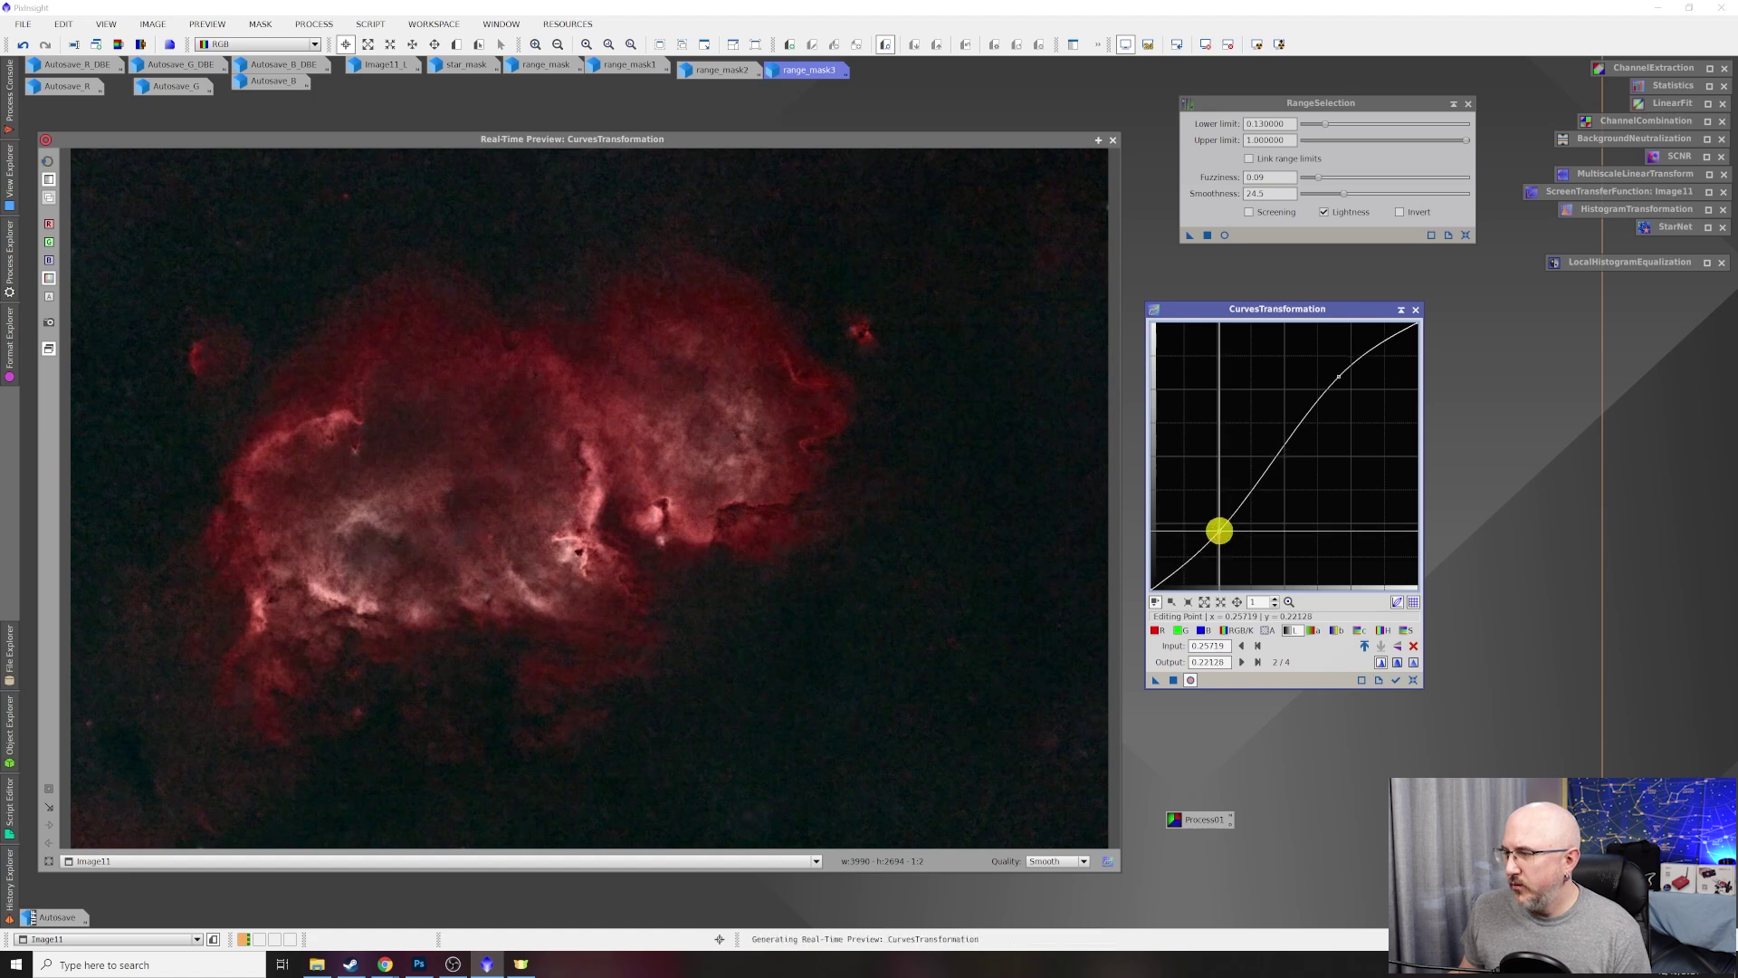
left_click_drag(1339, 377, 1342, 378)
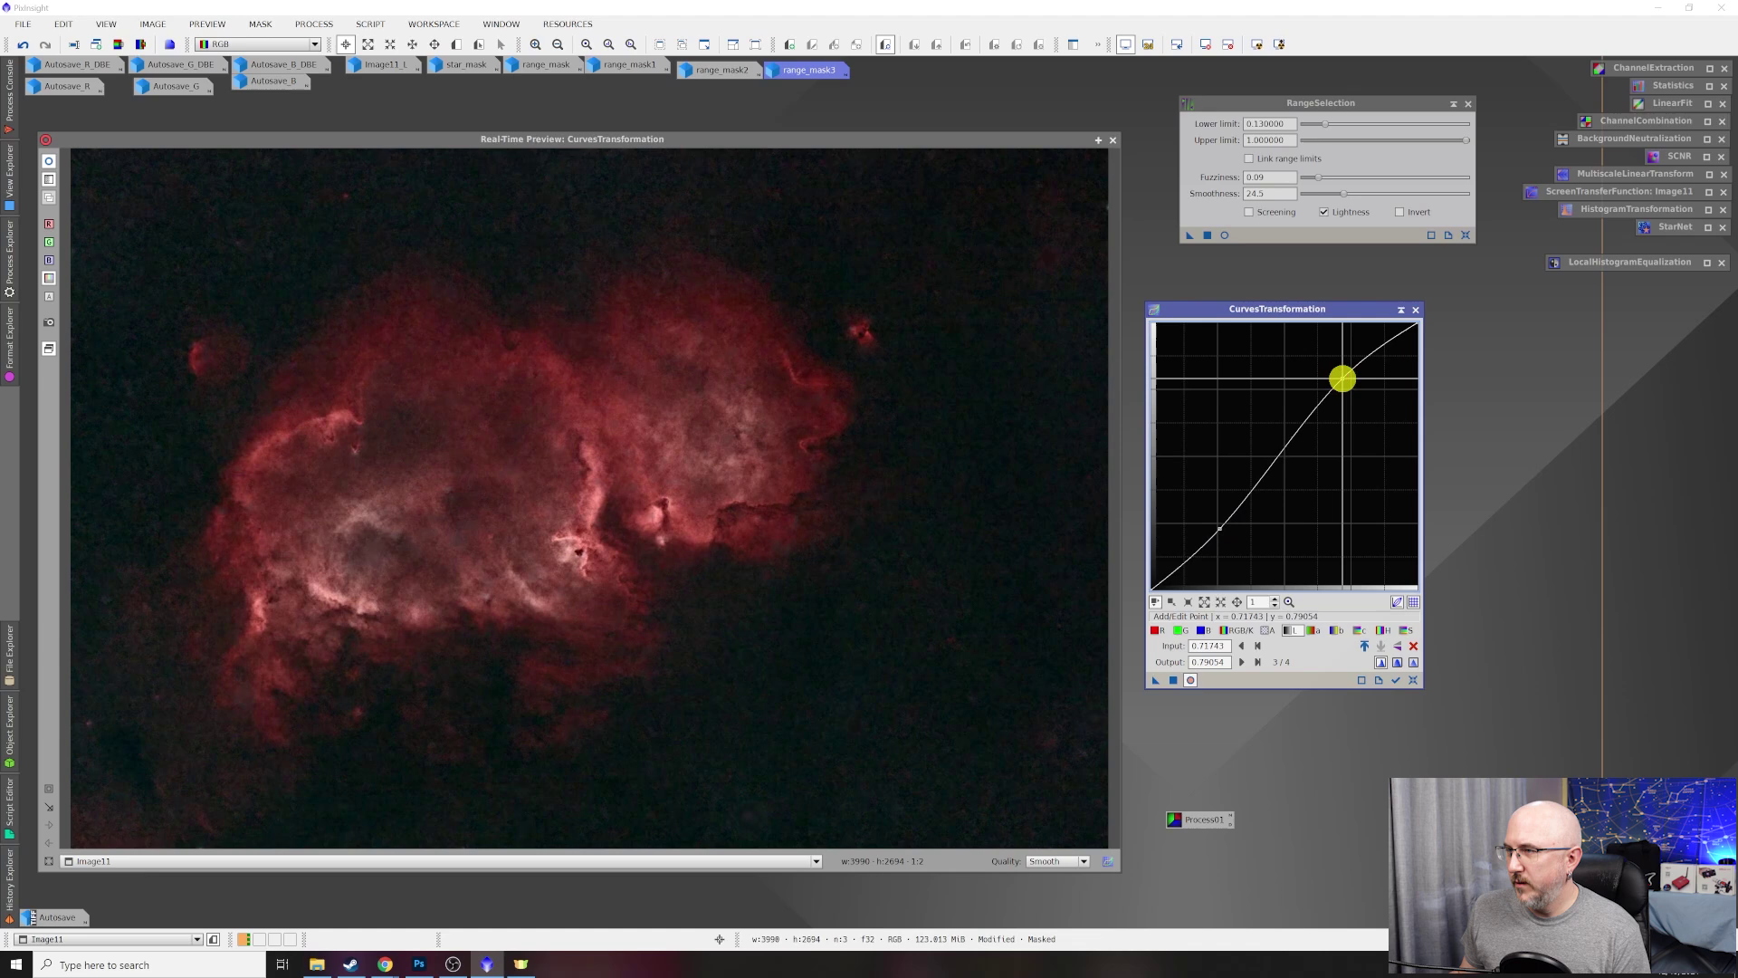
left_click_drag(865, 139, 884, 162)
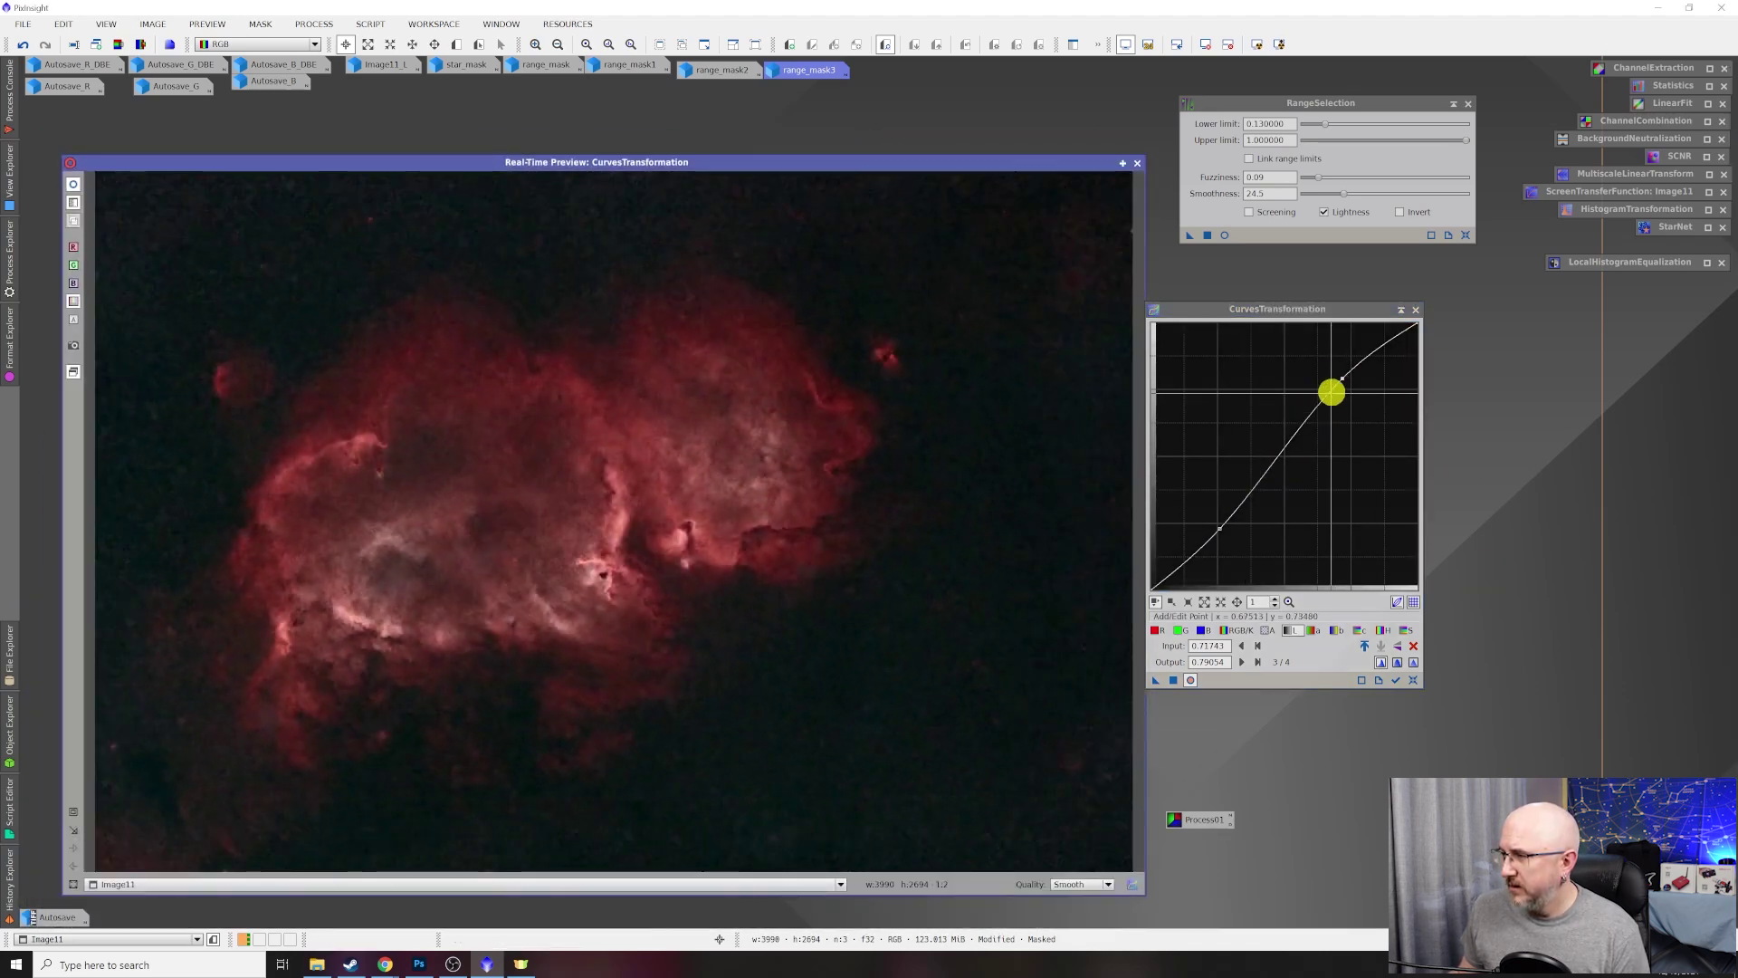
left_click_drag(1342, 376, 1340, 377)
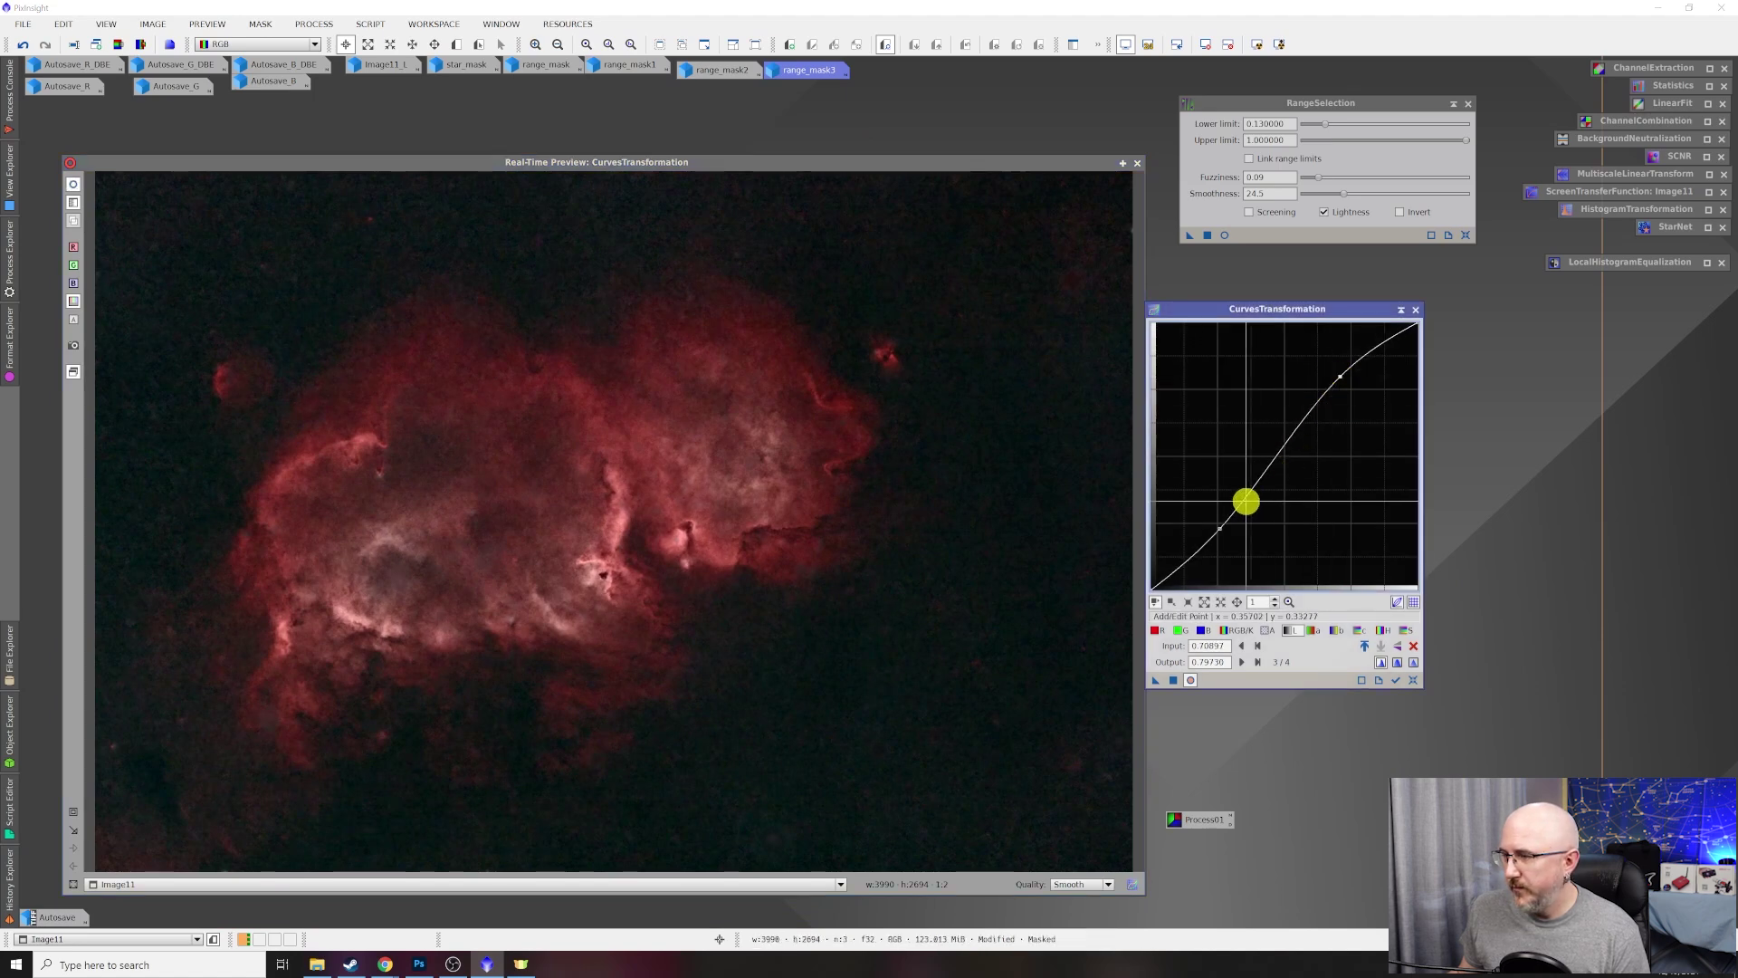
left_click(1221, 528)
left_click_drag(1221, 528, 1222, 528)
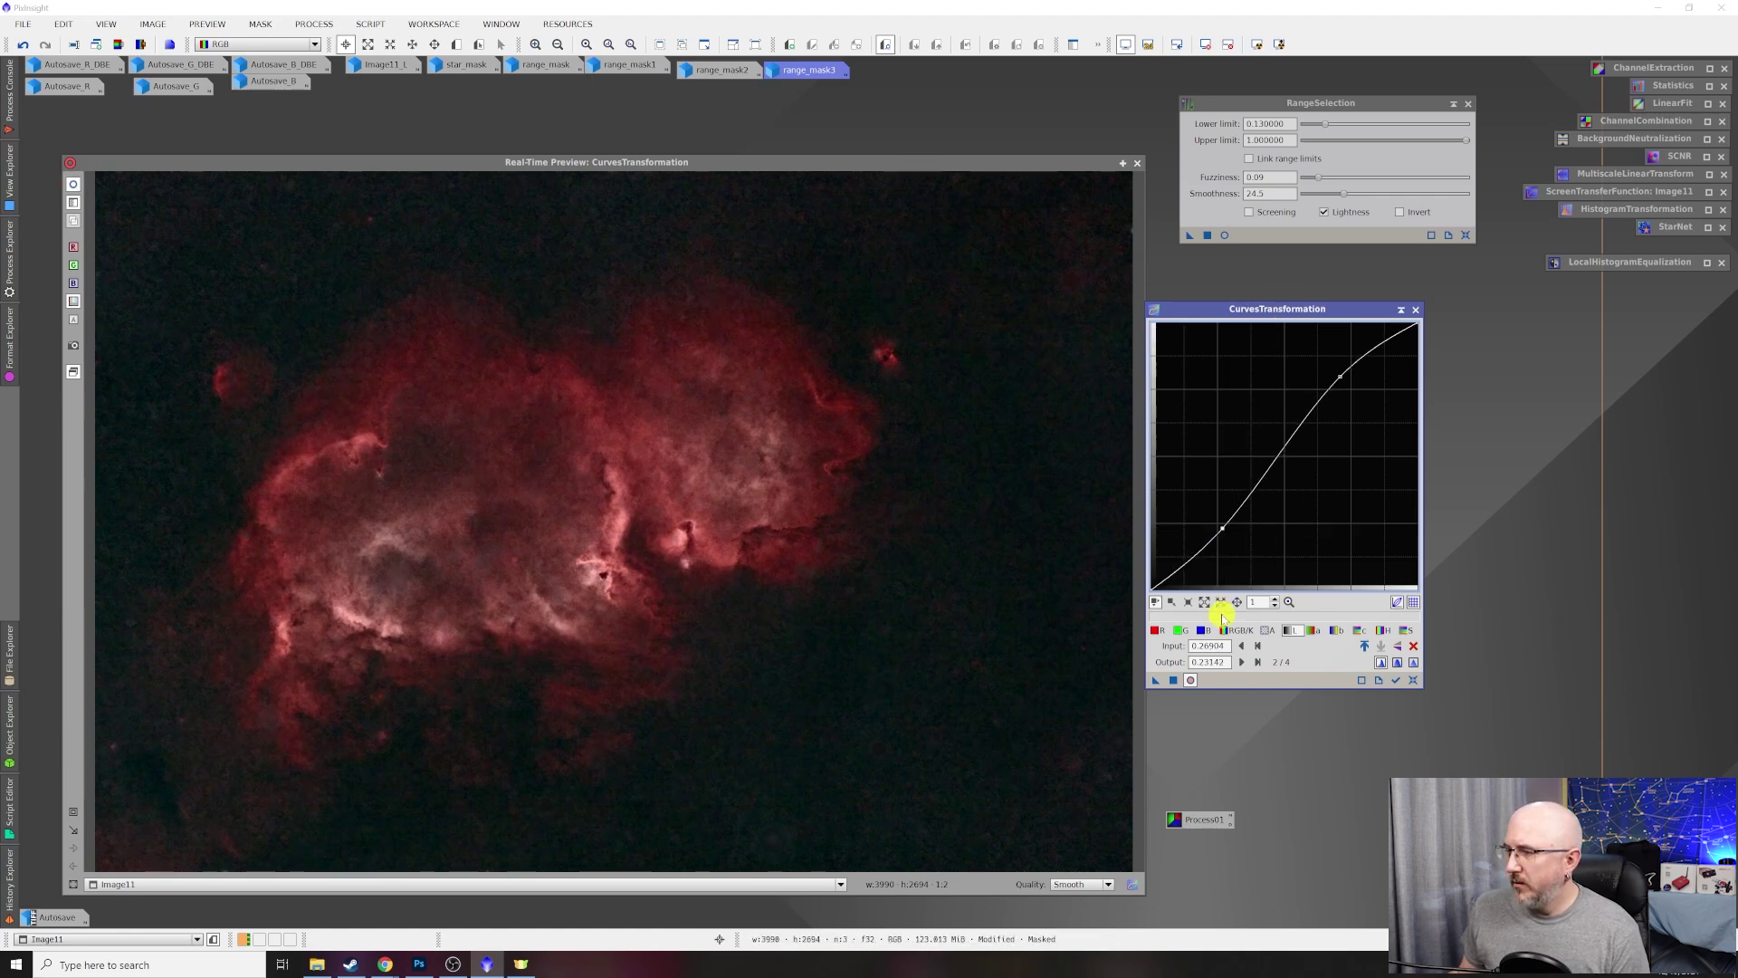
Shape the RGB/K curve into an S with points at about 0.262 in, 0.236 out and 0.724 in, 0.796 out.
left_click(1244, 631)
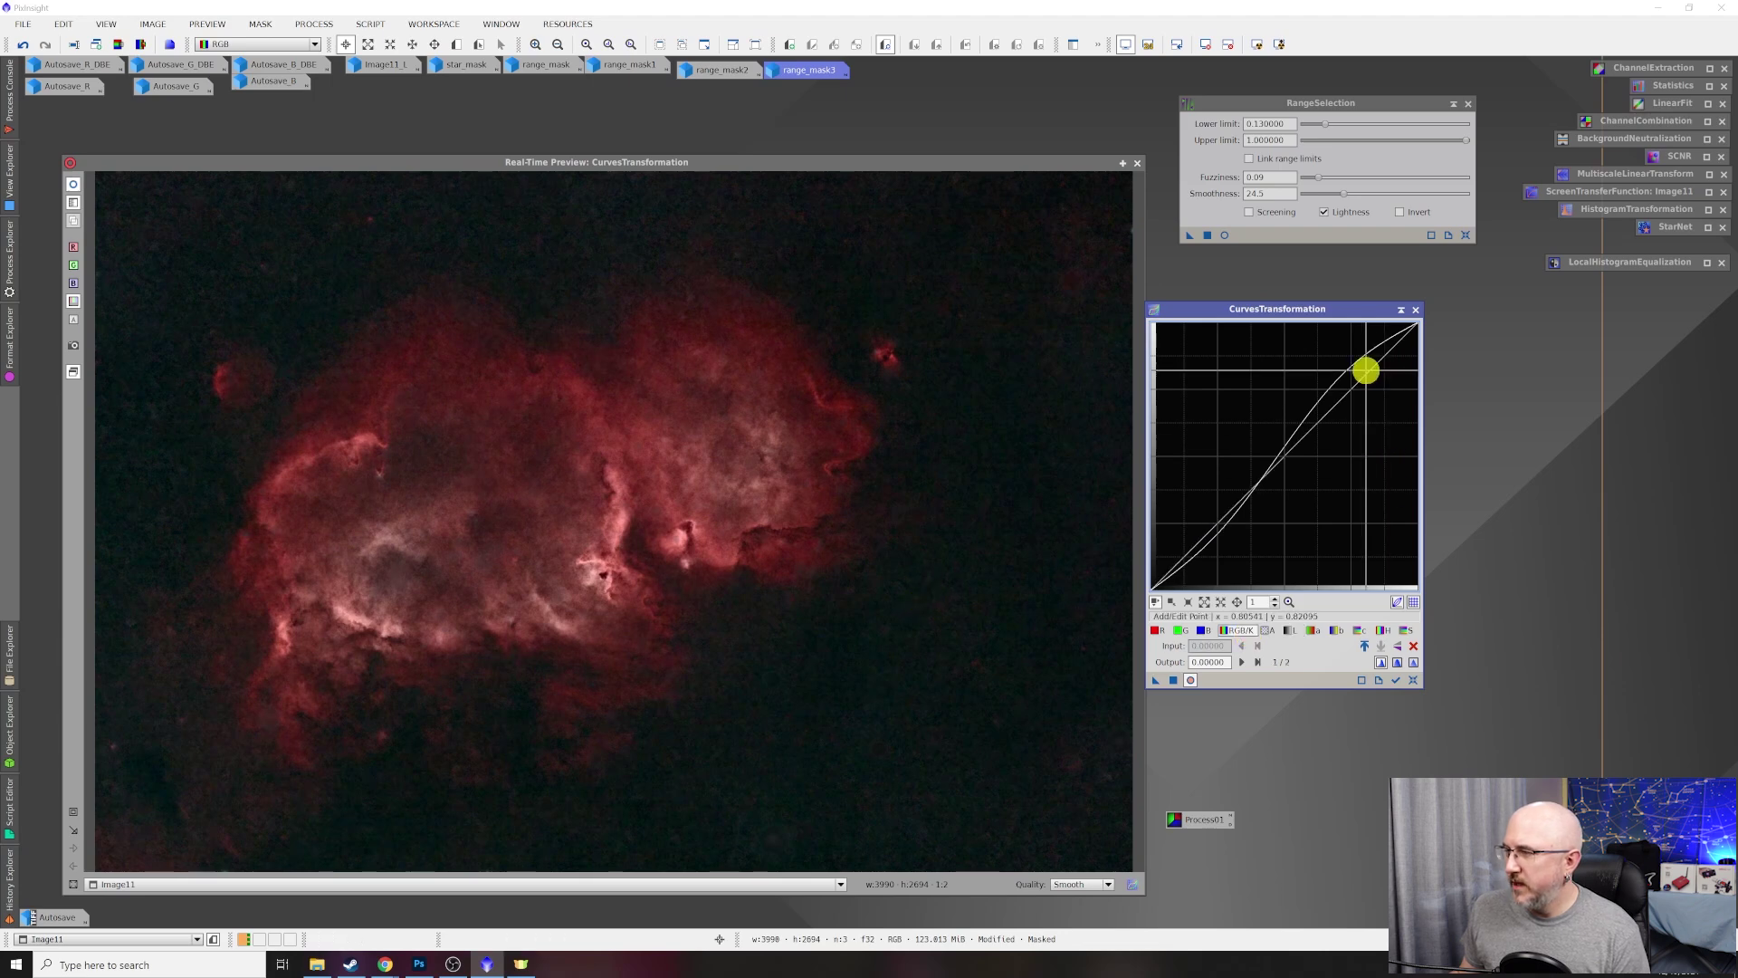
left_click_drag(1359, 382, 1339, 379)
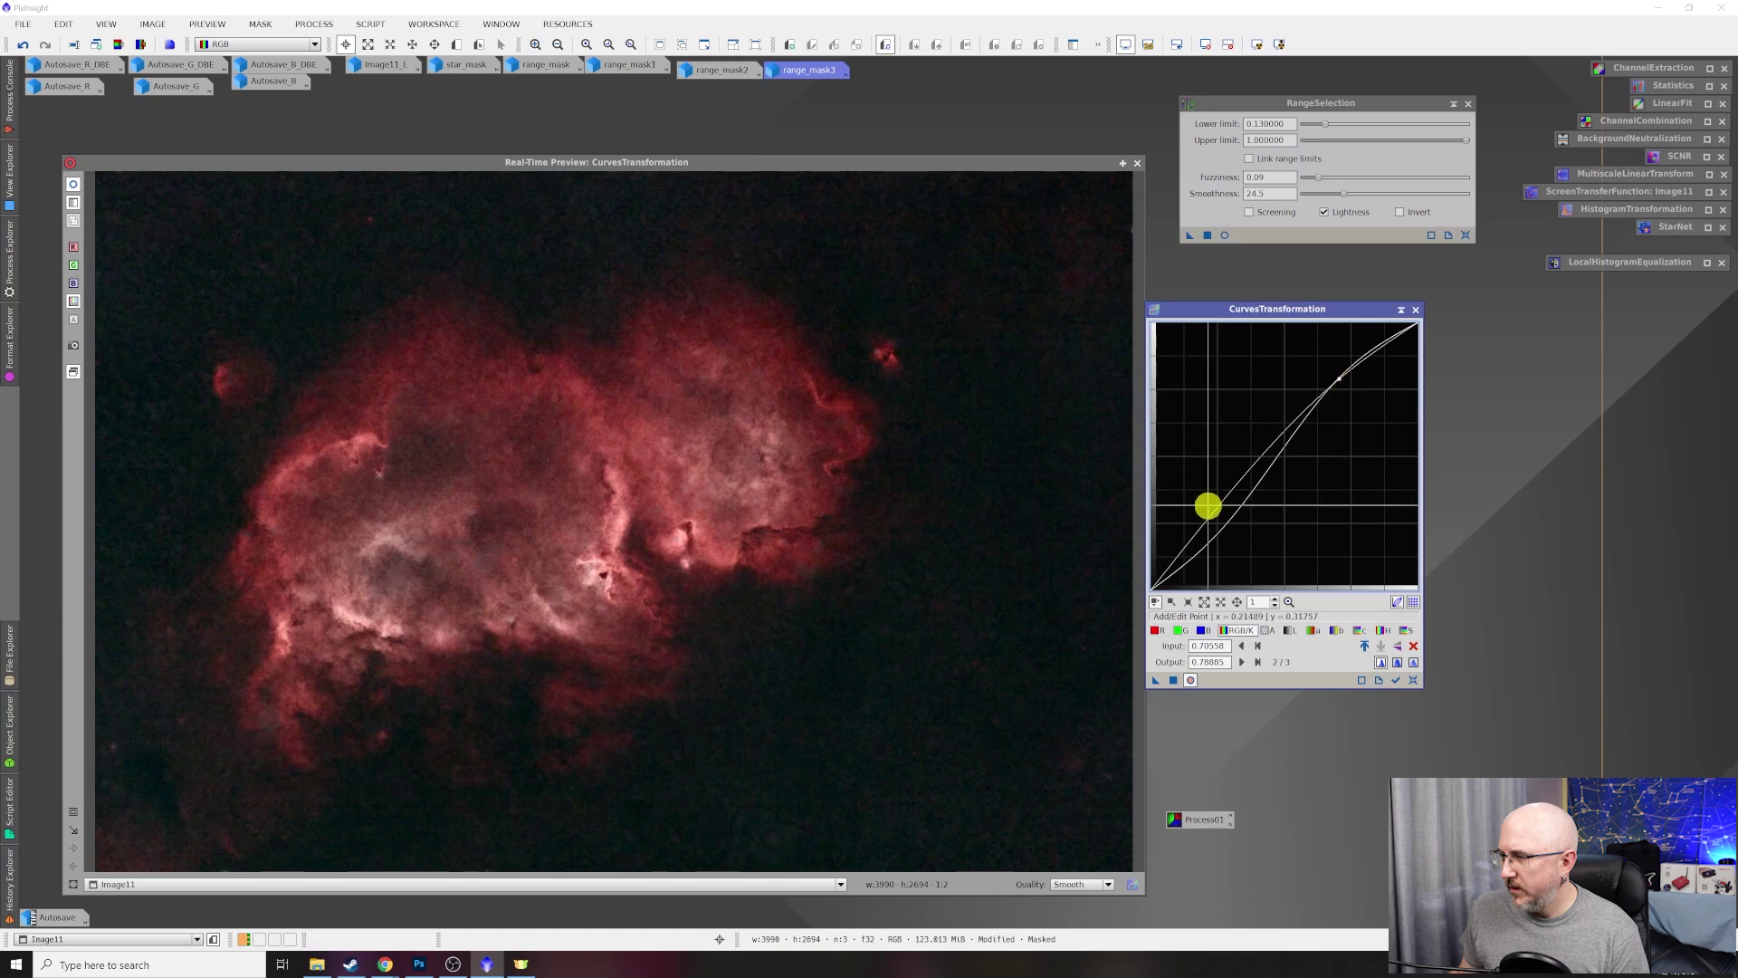
left_click(1214, 523)
left_click_drag(1214, 523, 1220, 527)
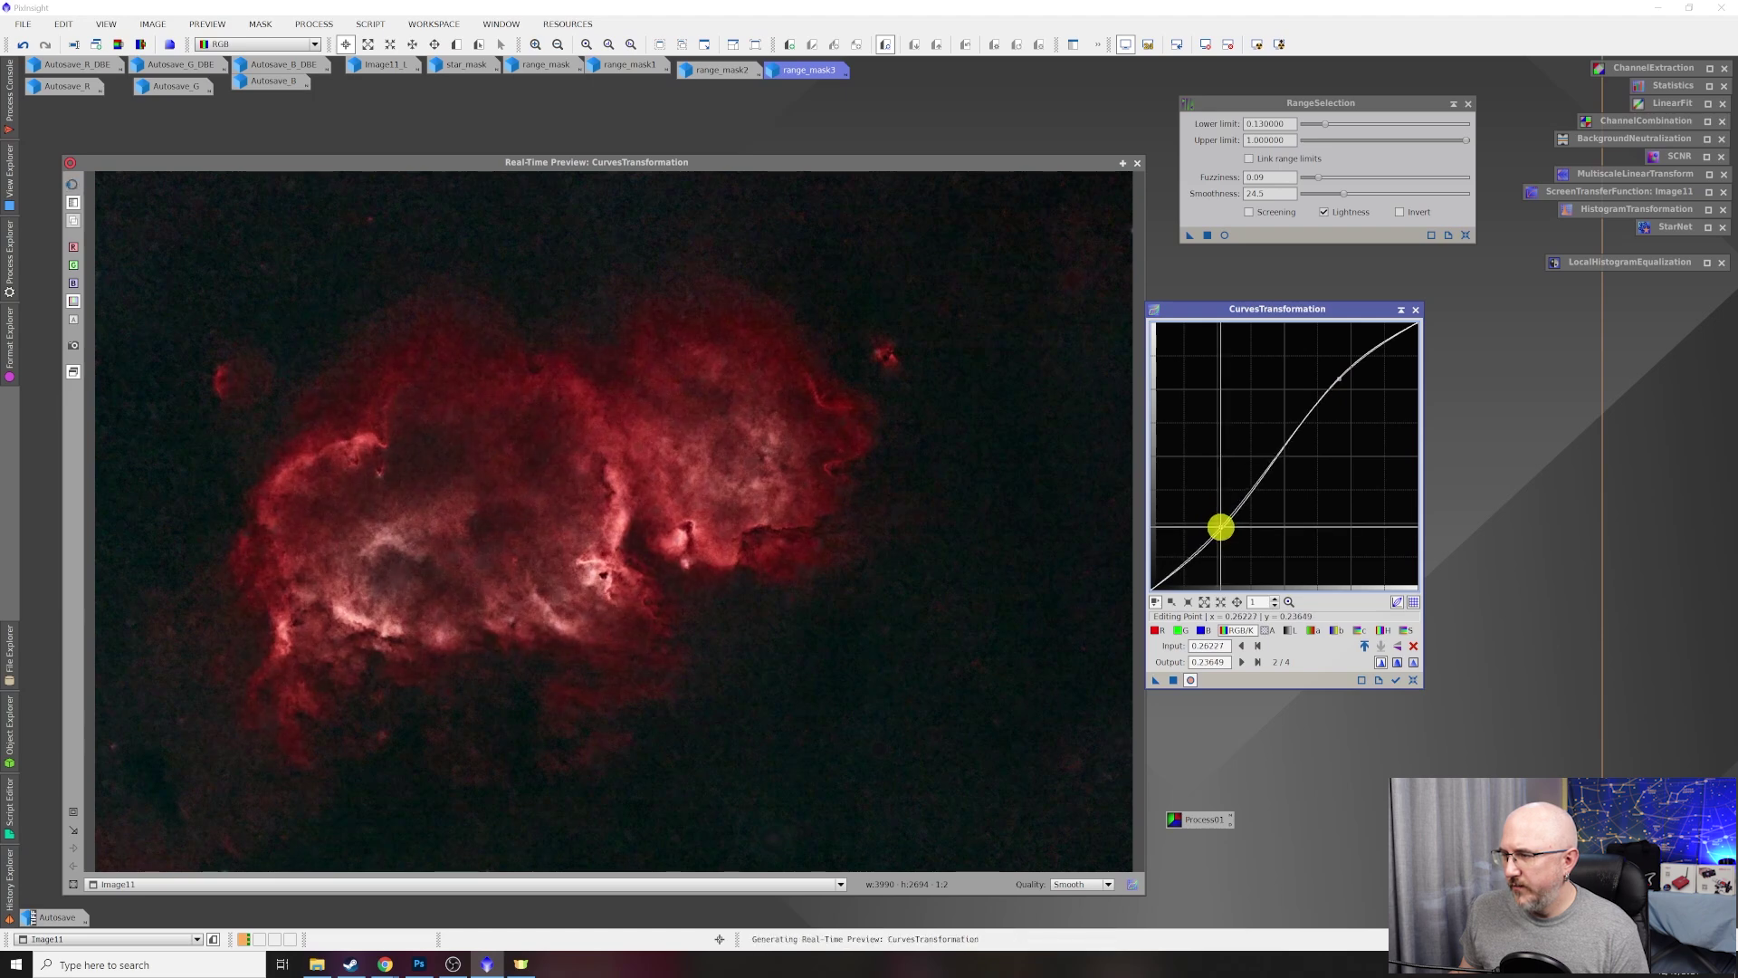
left_click_drag(1342, 379, 1343, 375)
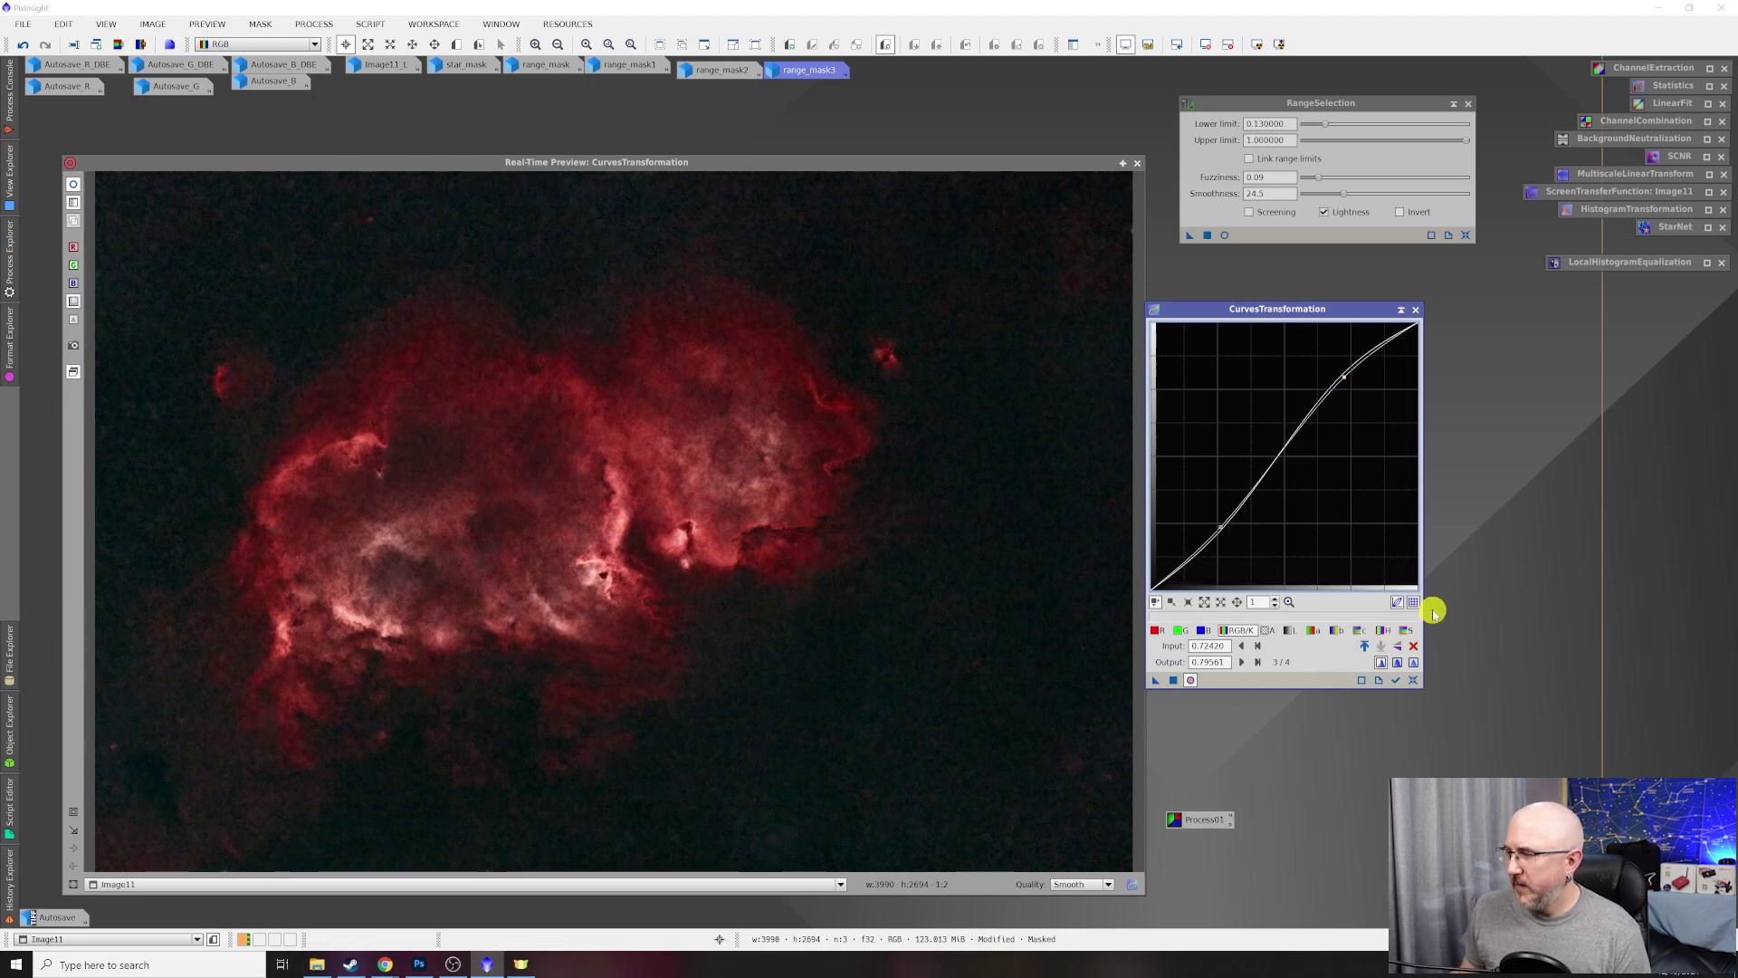
Raise the curve midpoints slightly, CIE a* to about 0.494 in, 0.507 out and CIE c* to about 0.492 in, 0.510 out.
left_click(1313, 630)
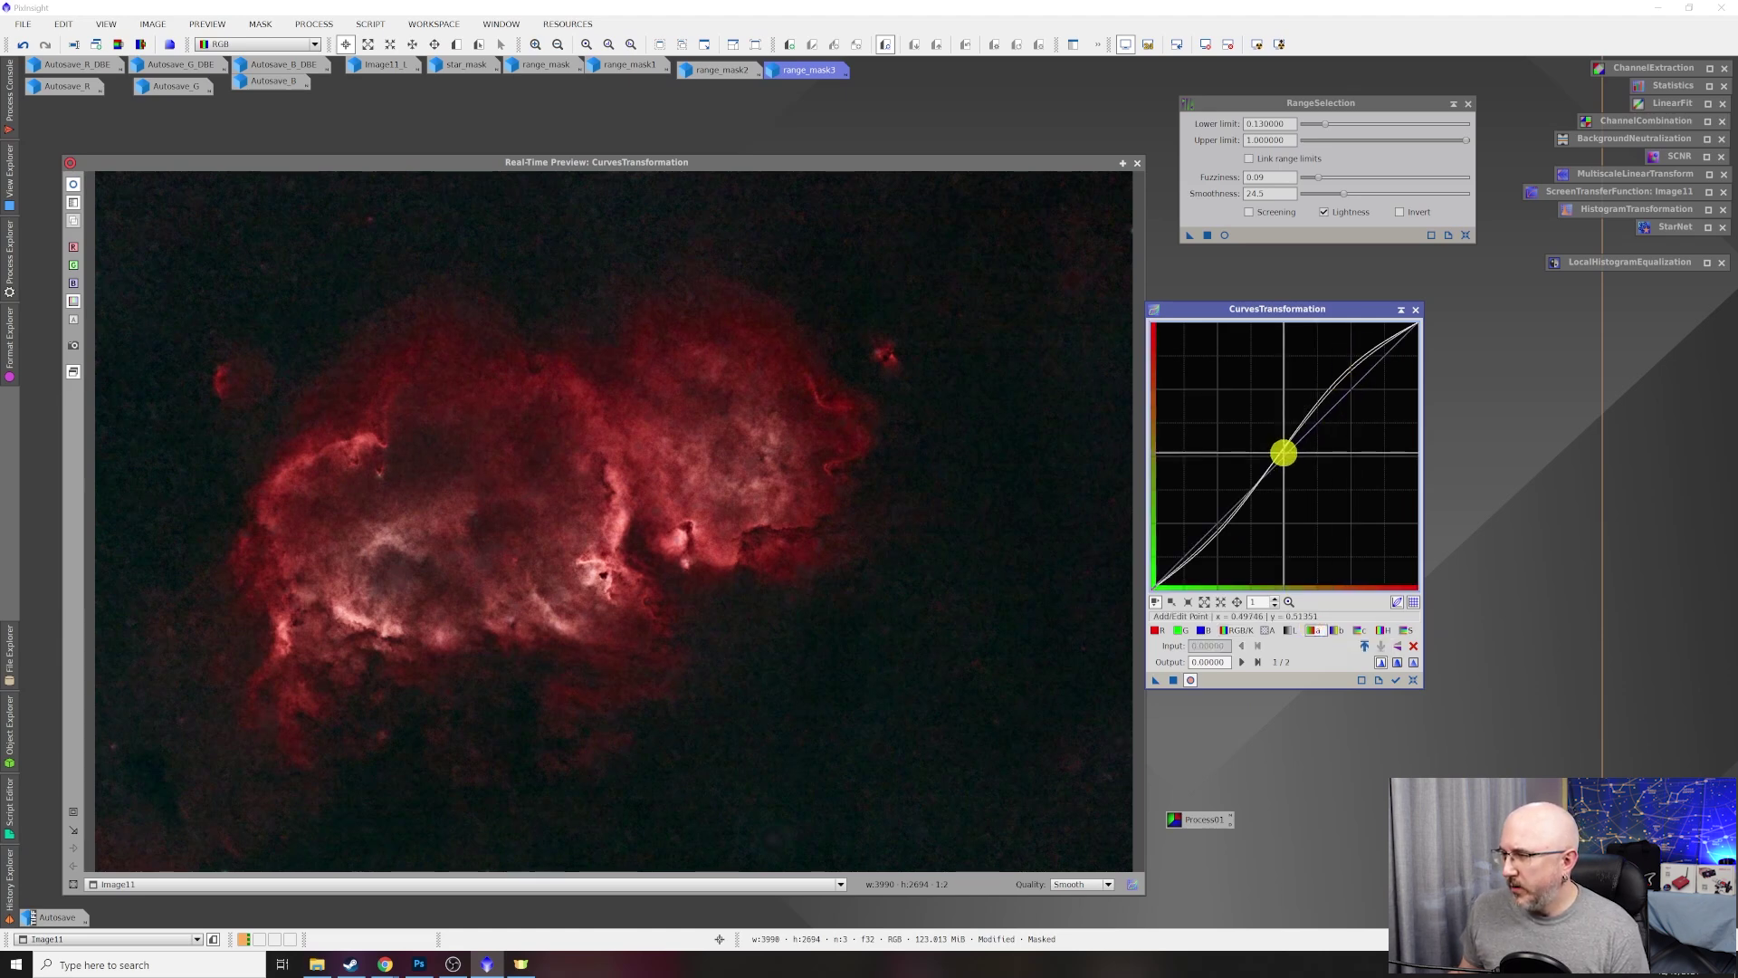
left_click_drag(1286, 455, 1283, 452)
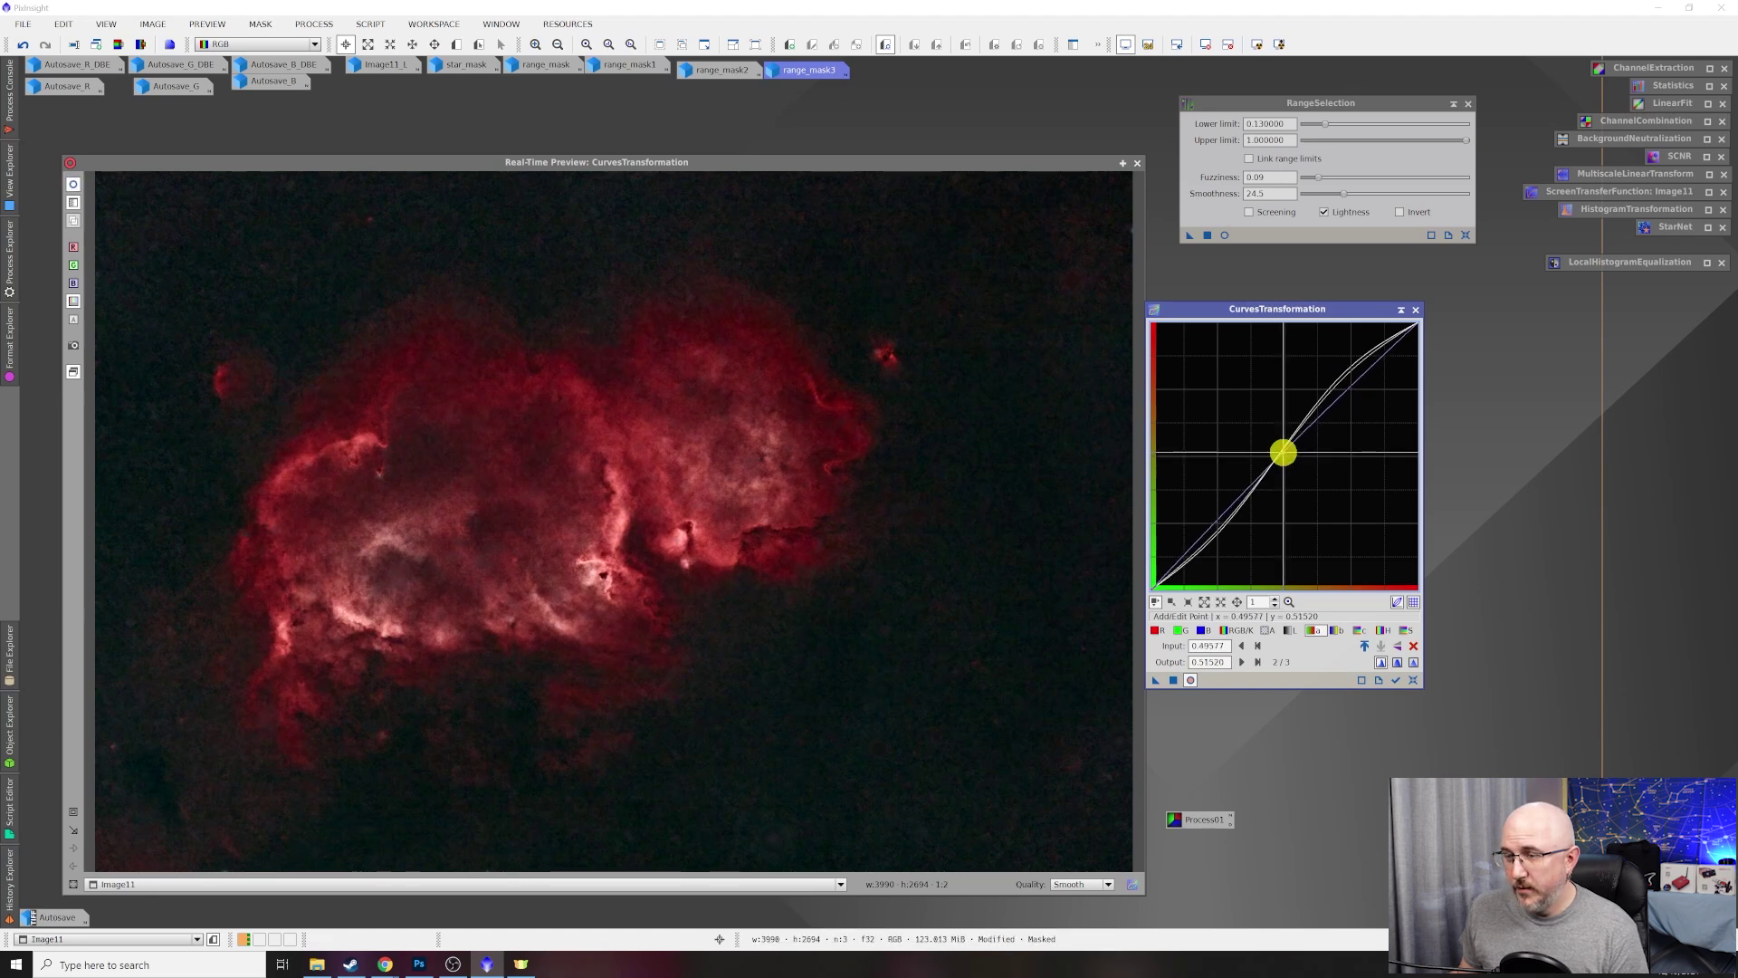
left_click(1362, 630)
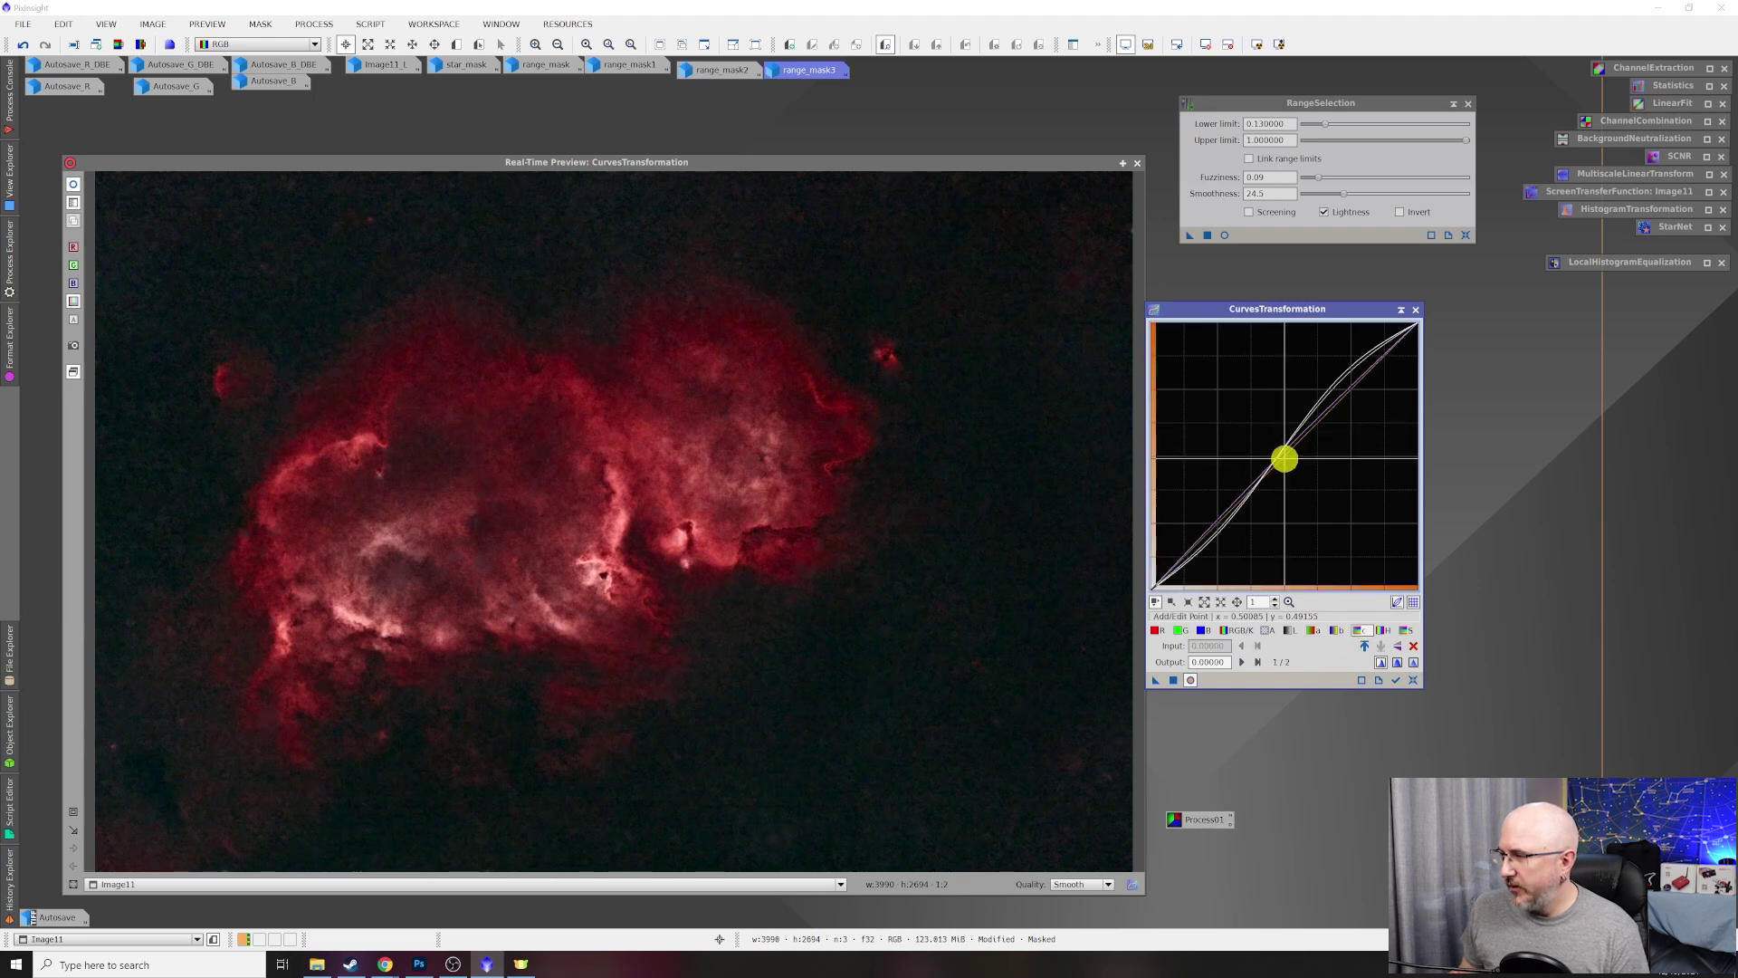
left_click(1283, 453)
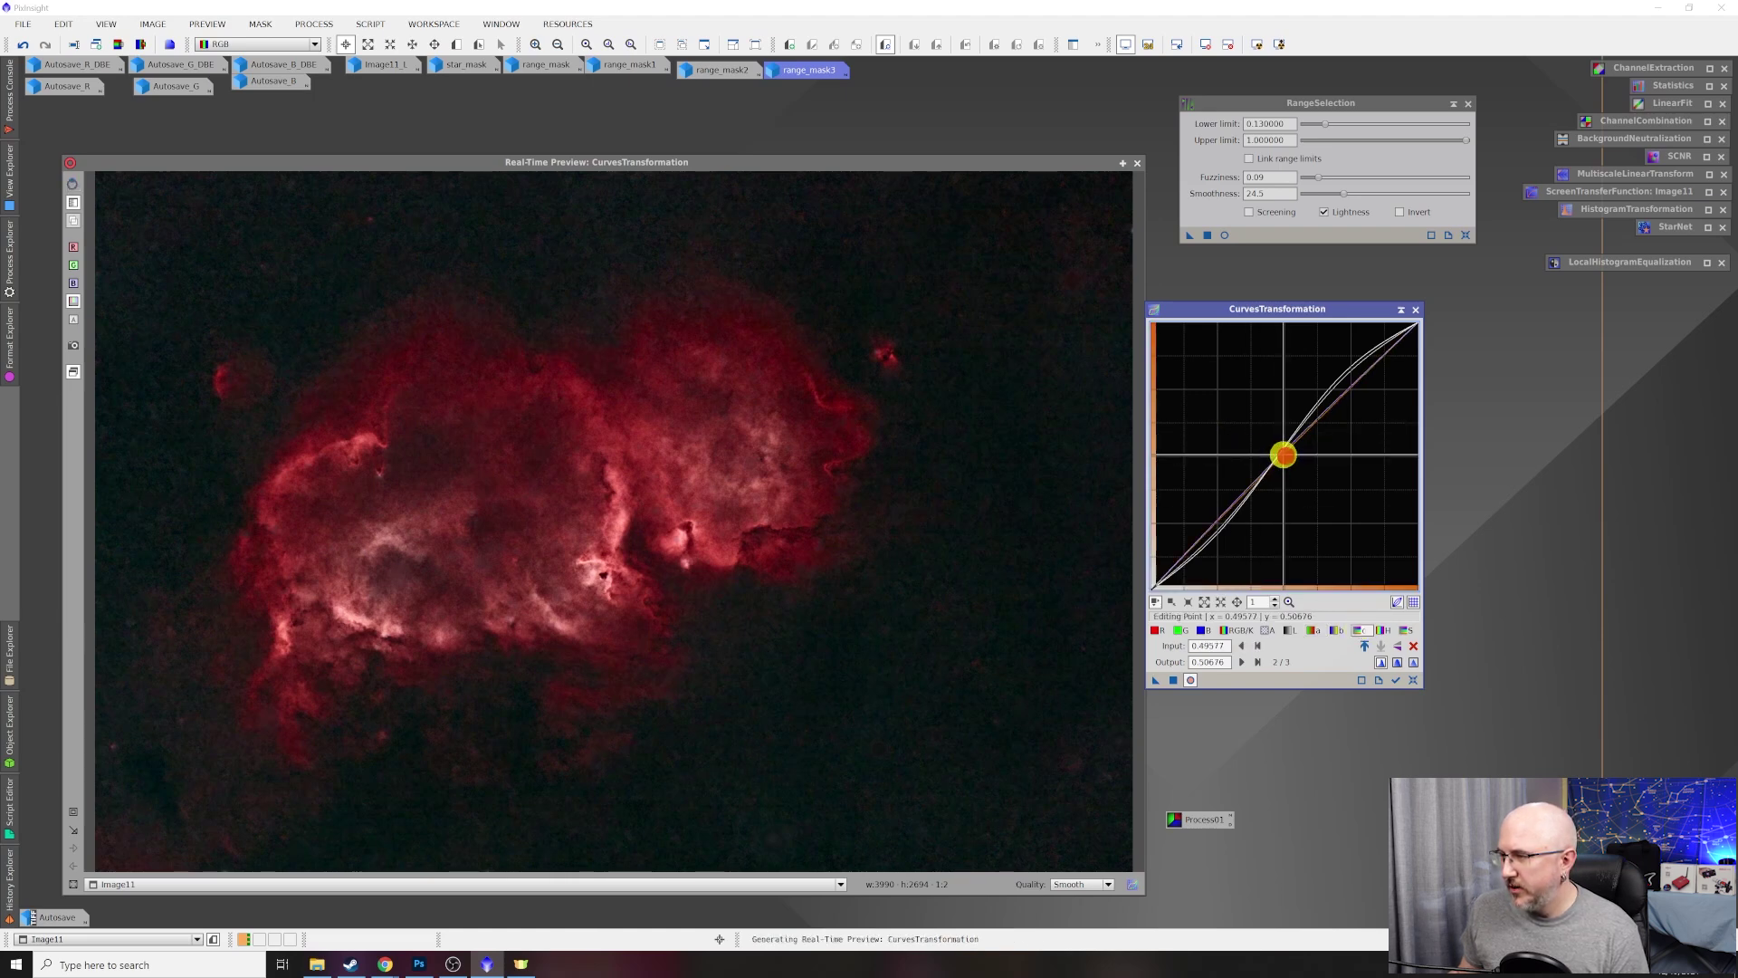
left_click_drag(1283, 455, 1282, 454)
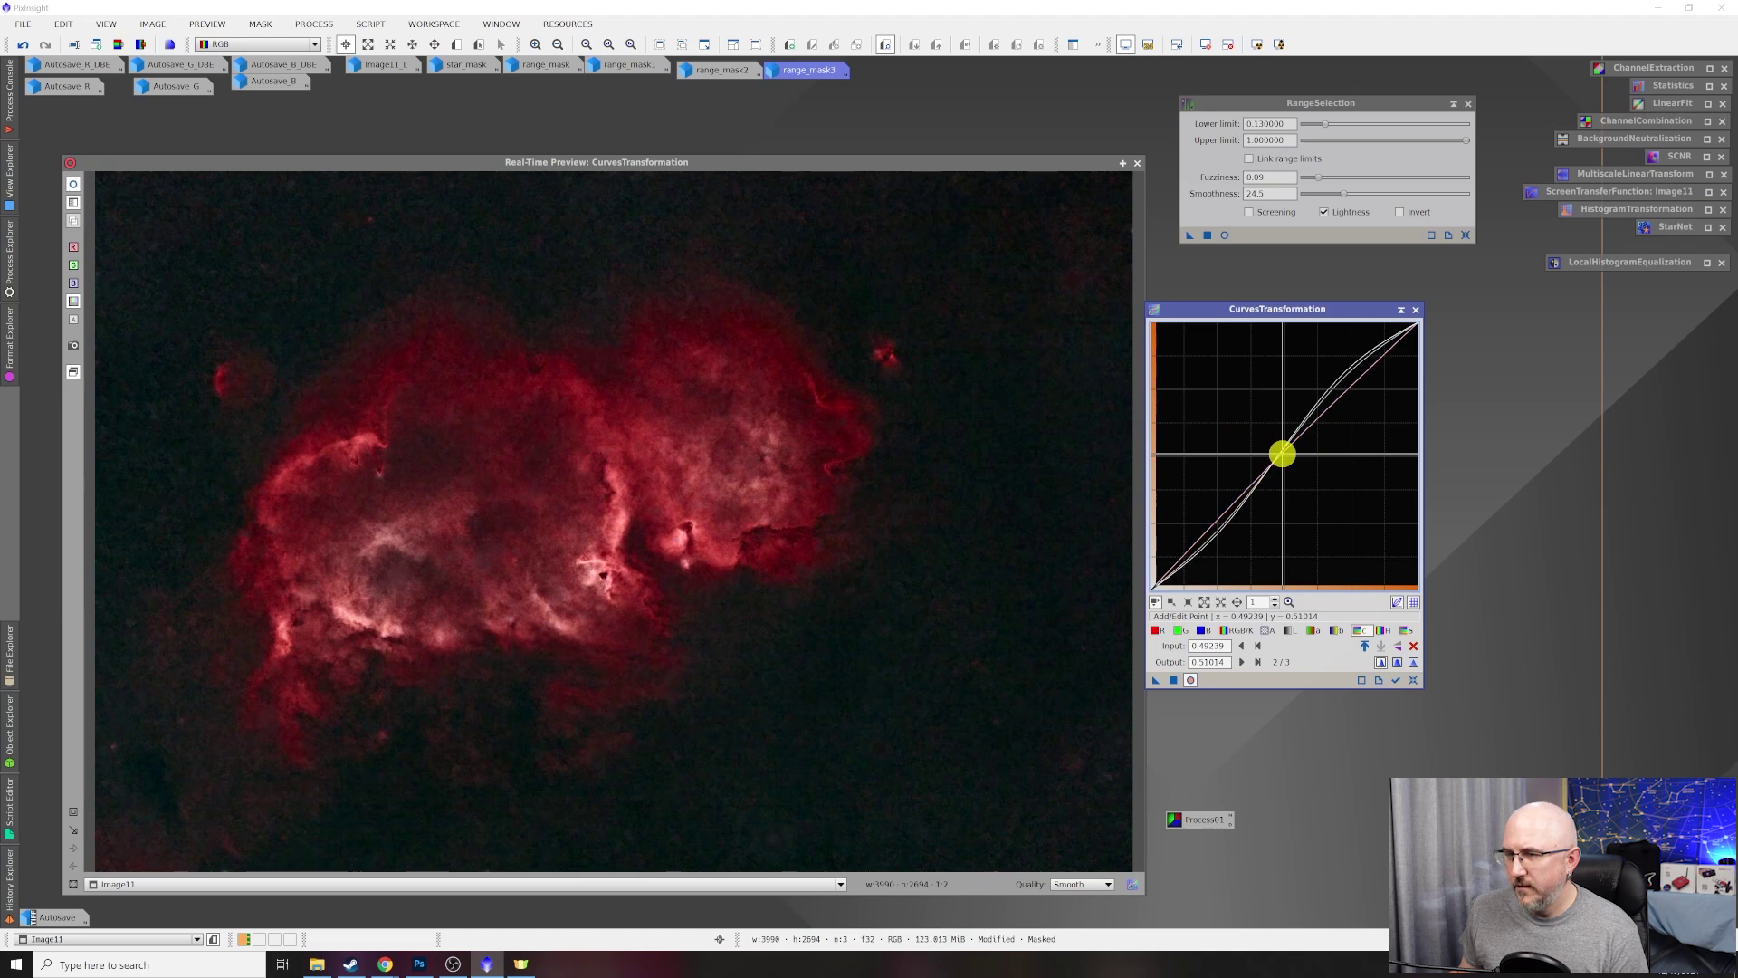
left_click(1313, 630)
left_click_drag(1280, 453, 1283, 455)
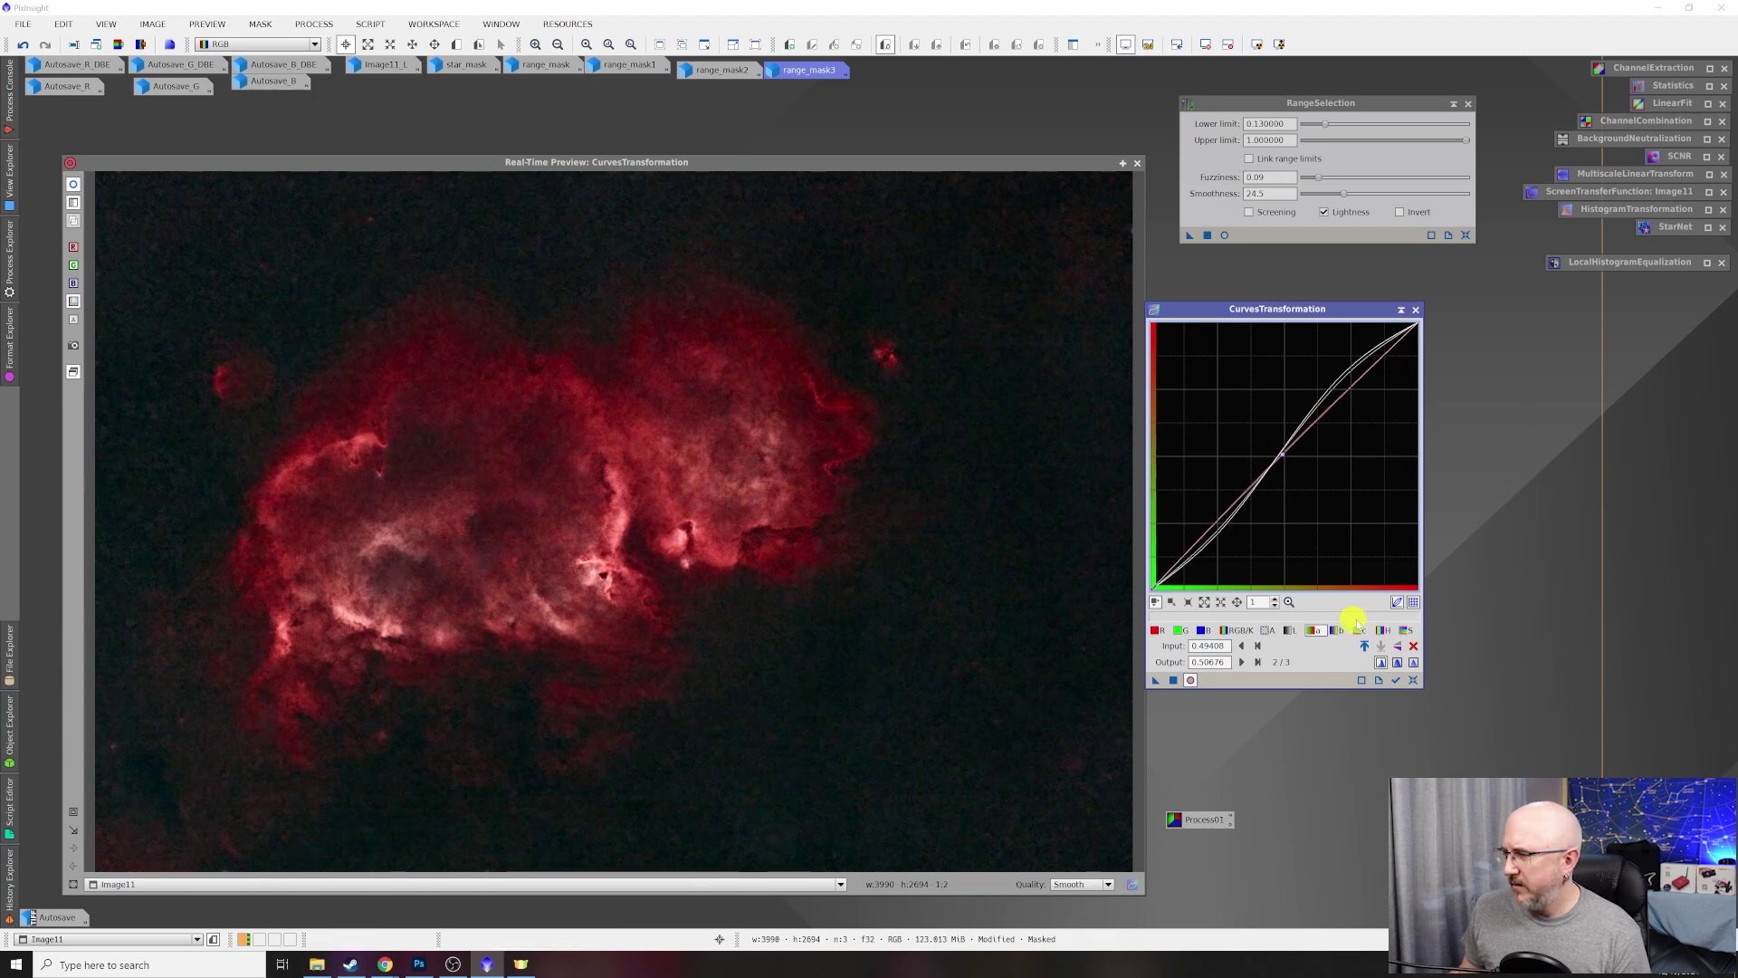
Raise the hue curve's midpoint to about 0.496 in, 0.519 out and the saturation curve's to about 0.494 in, 0.512 out.
left_click(1385, 629)
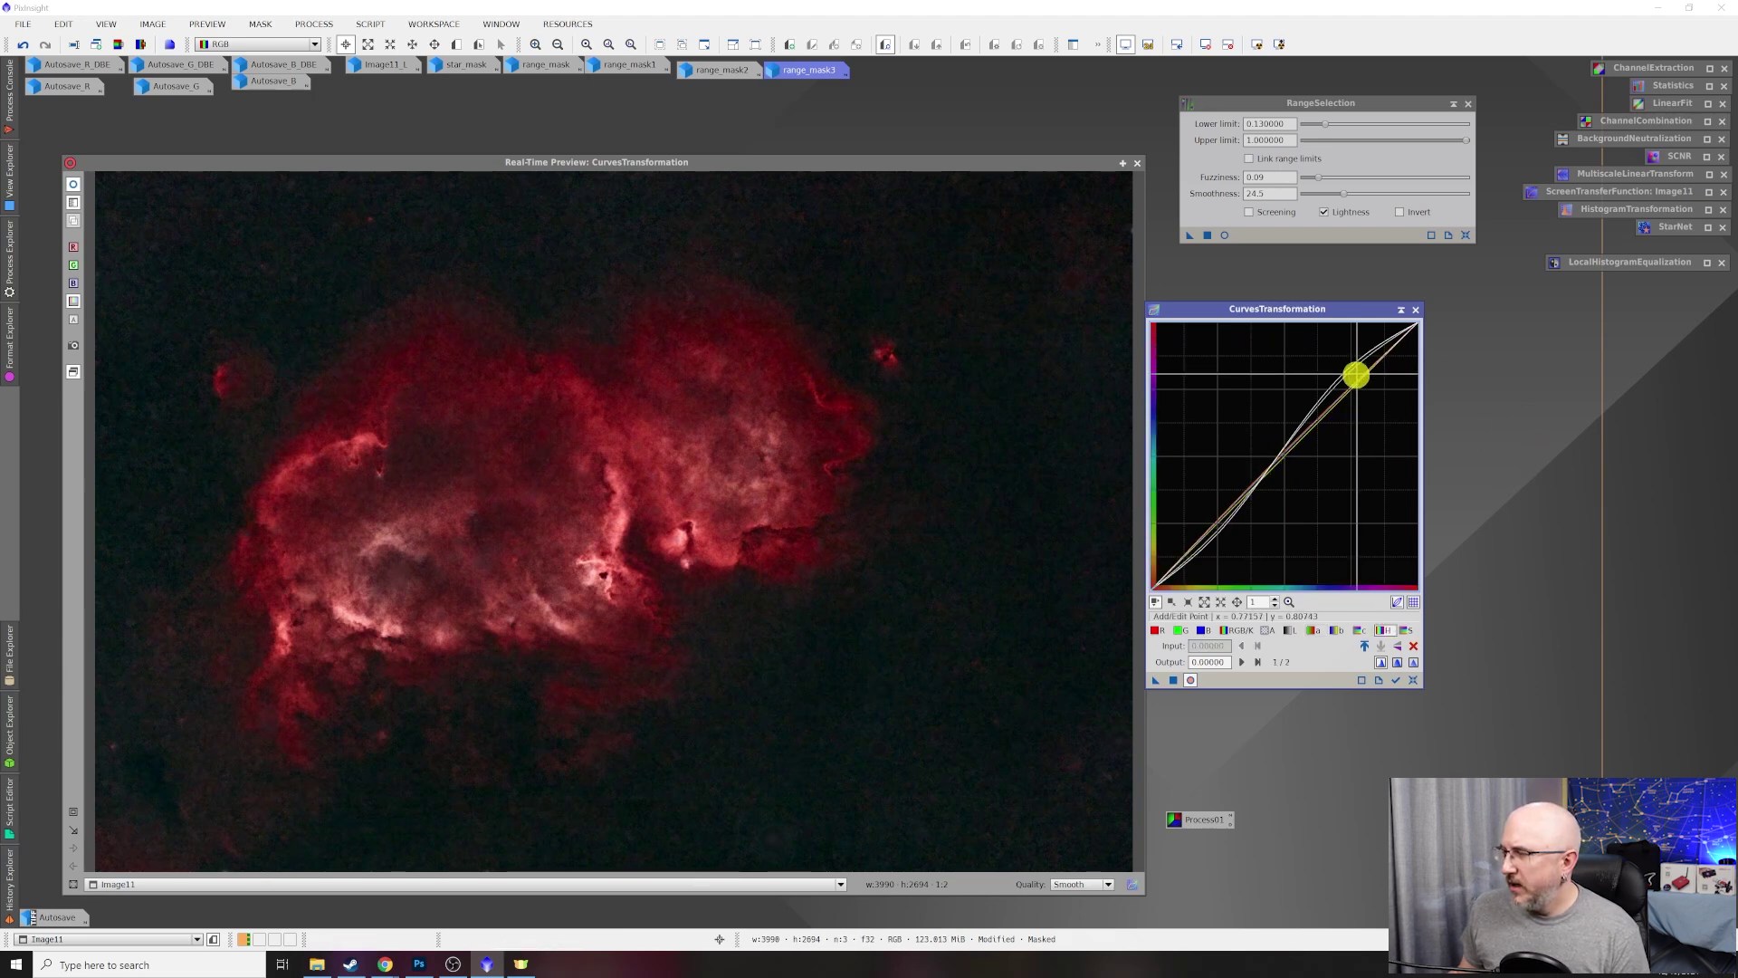
left_click(1278, 448)
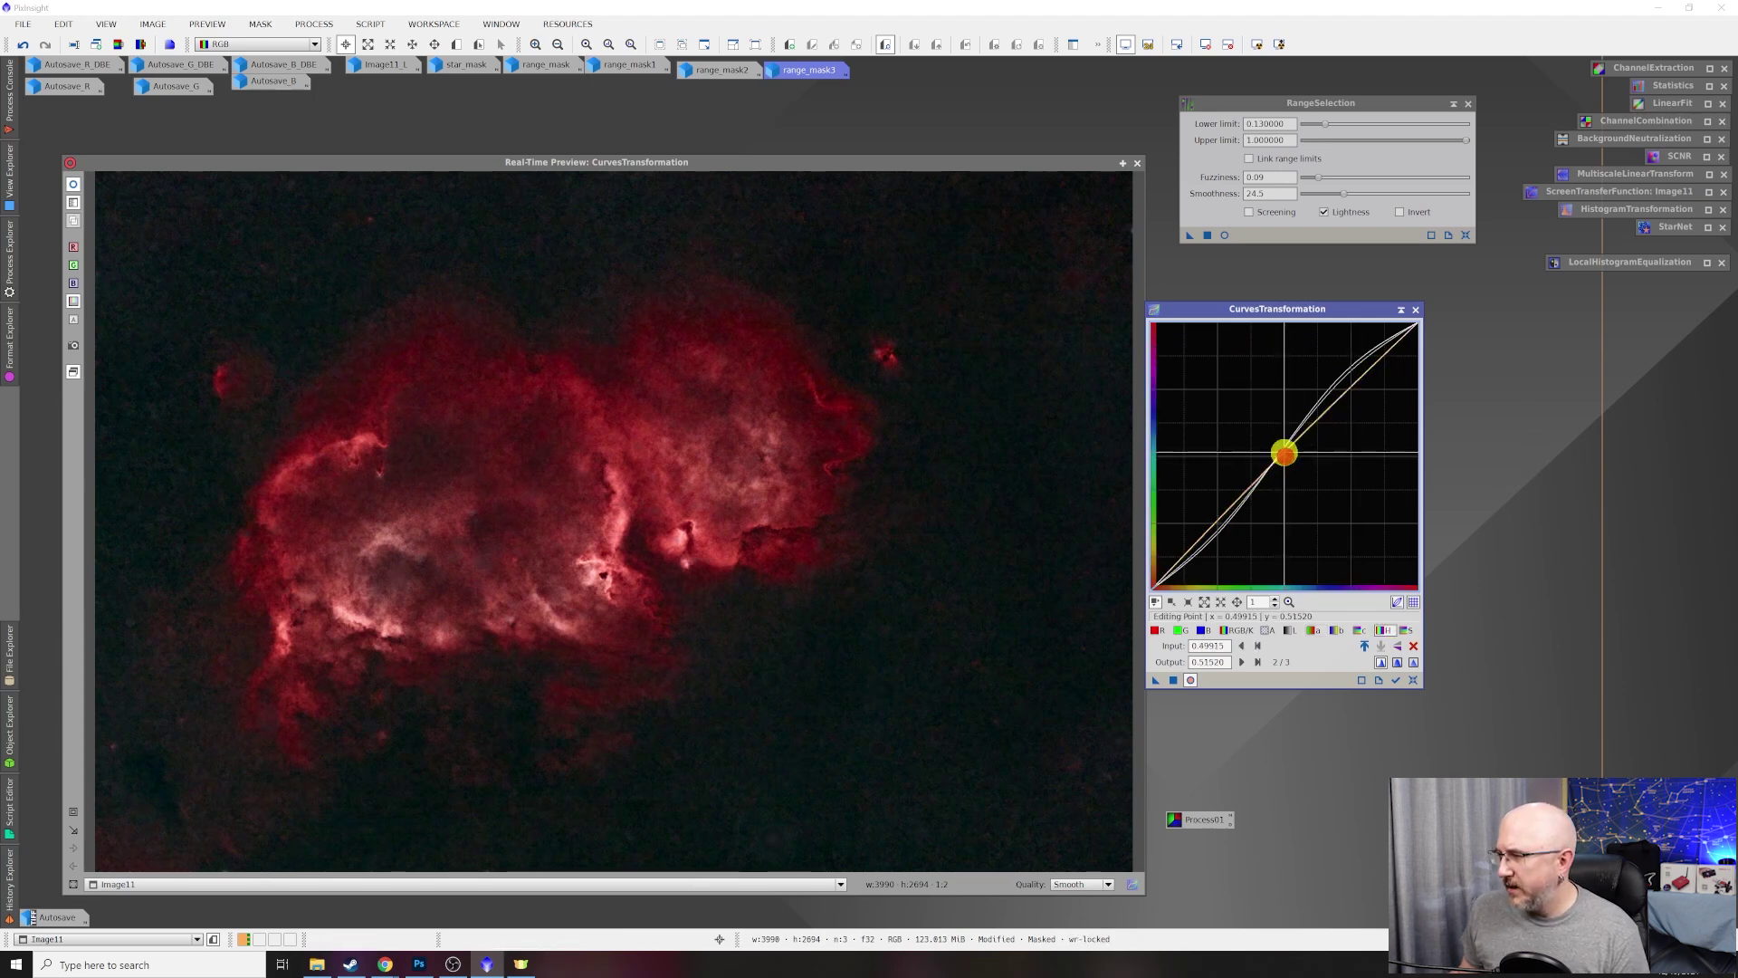
mouse_move(1278, 447)
left_mouse_down()
mouse_move(1234, 400)
mouse_move(1369, 543)
mouse_move(1283, 451)
left_mouse_up()
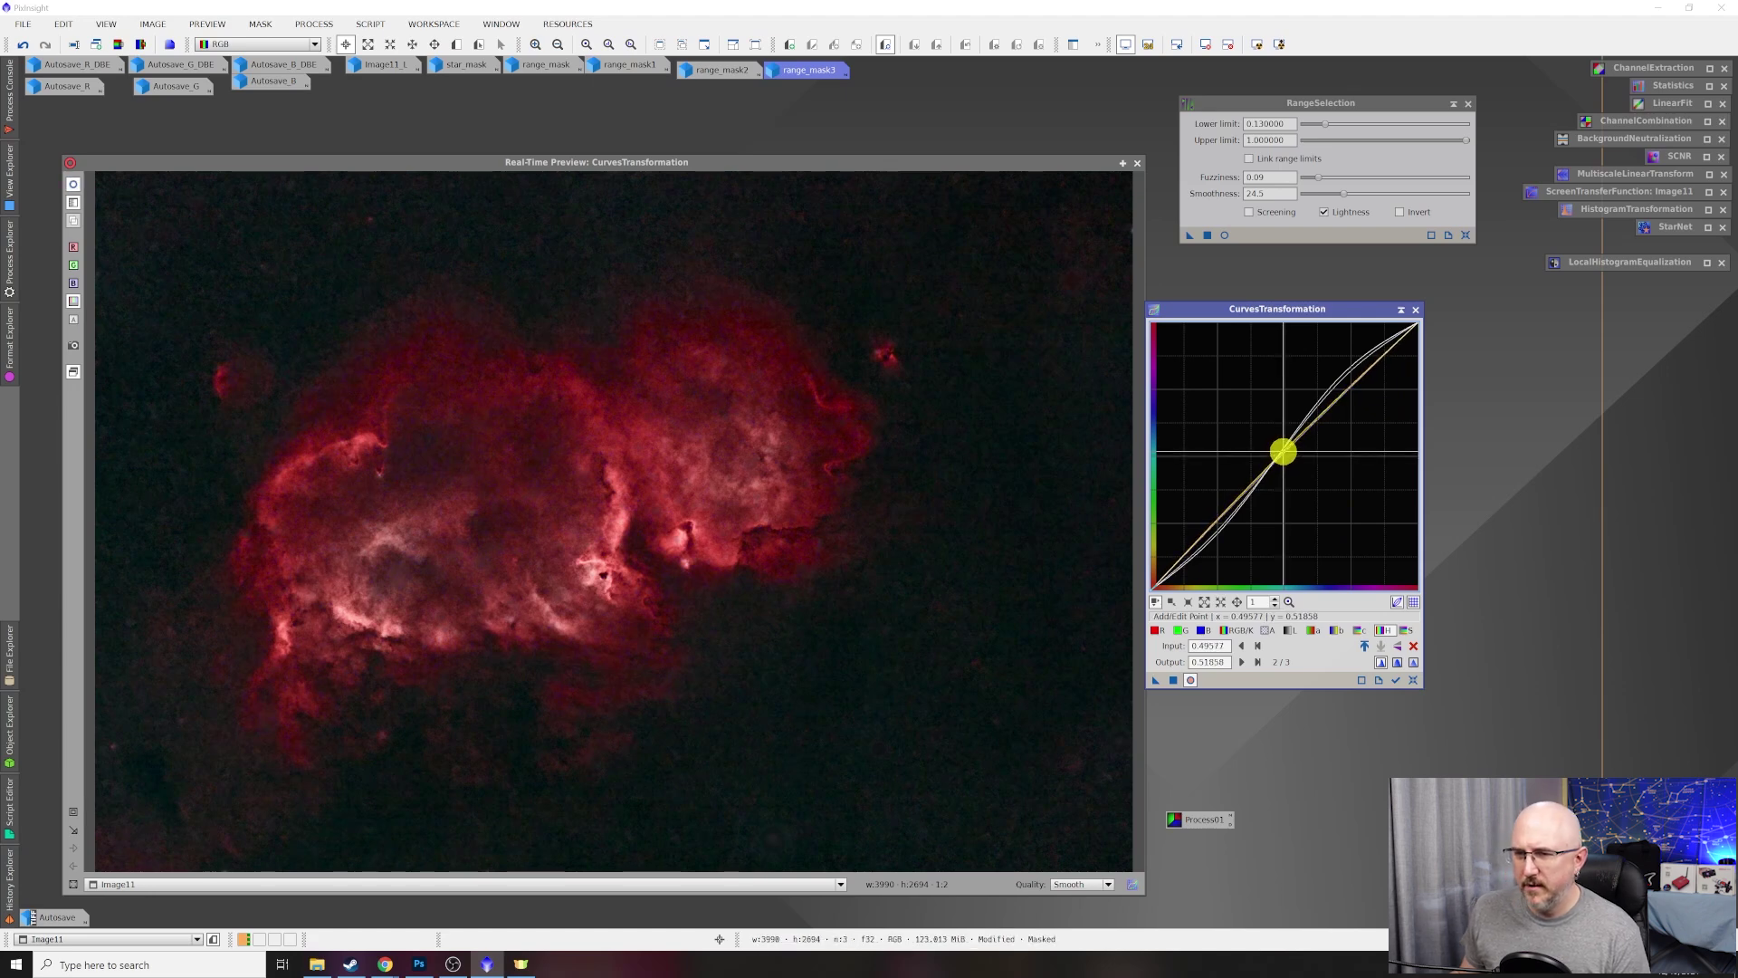
left_click(1403, 631)
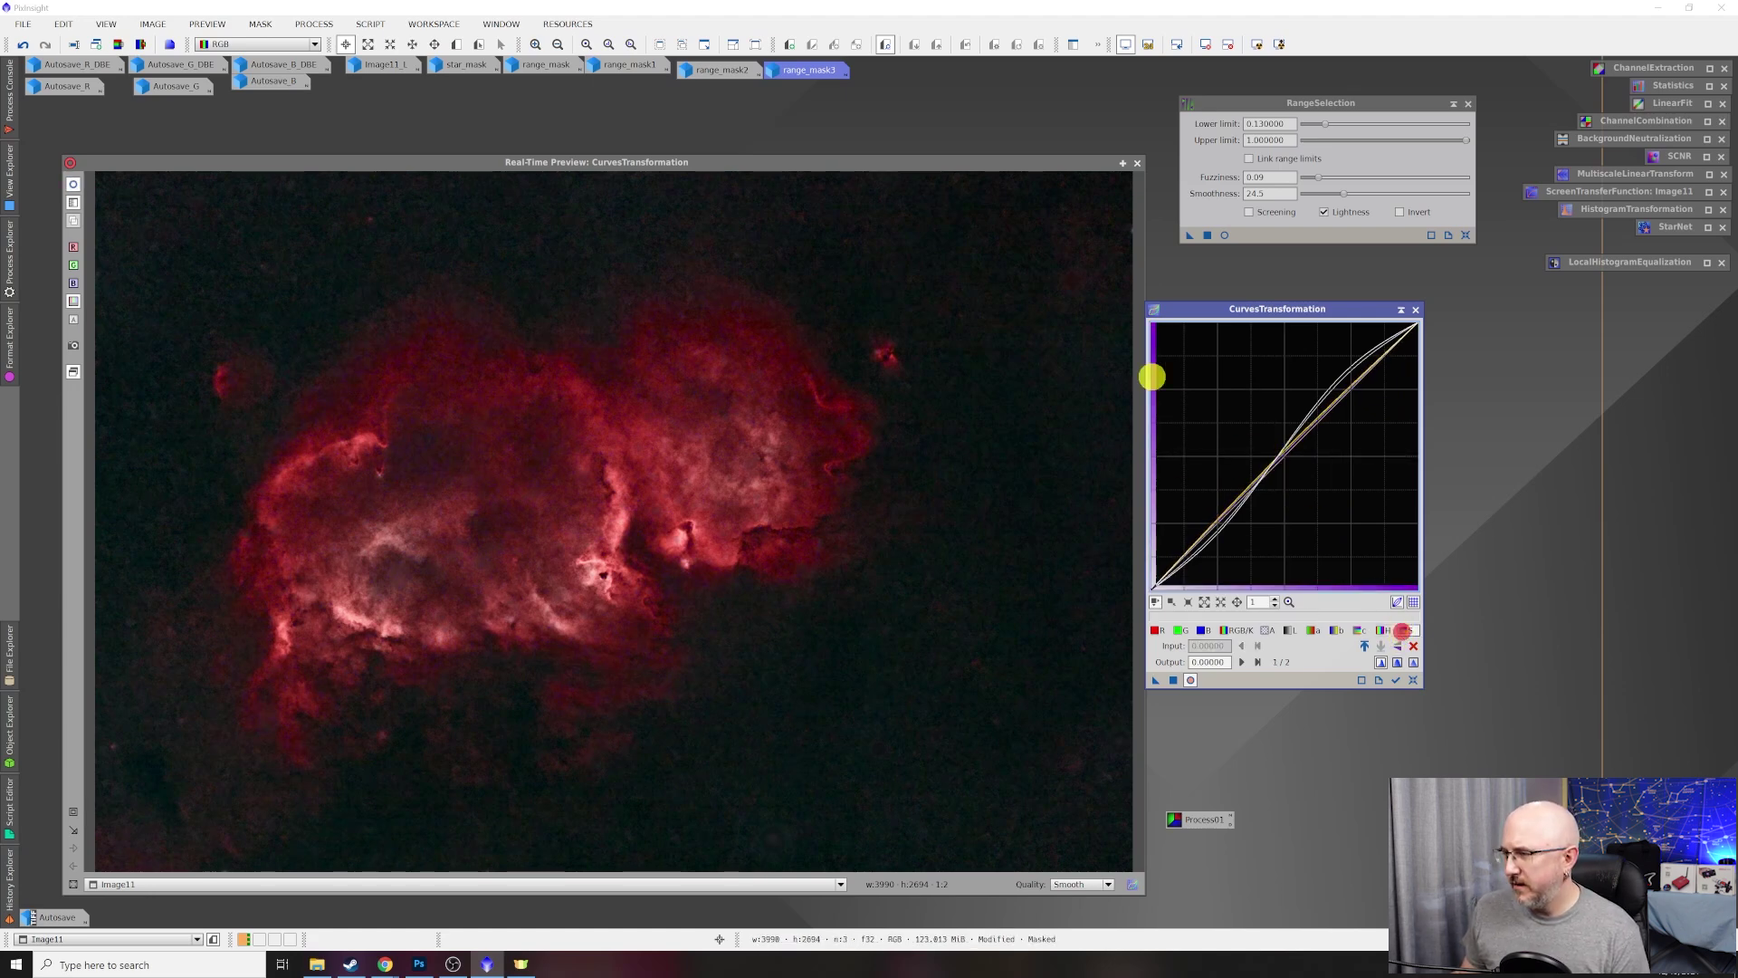
left_click(1284, 455)
left_click_drag(1284, 456, 1281, 451)
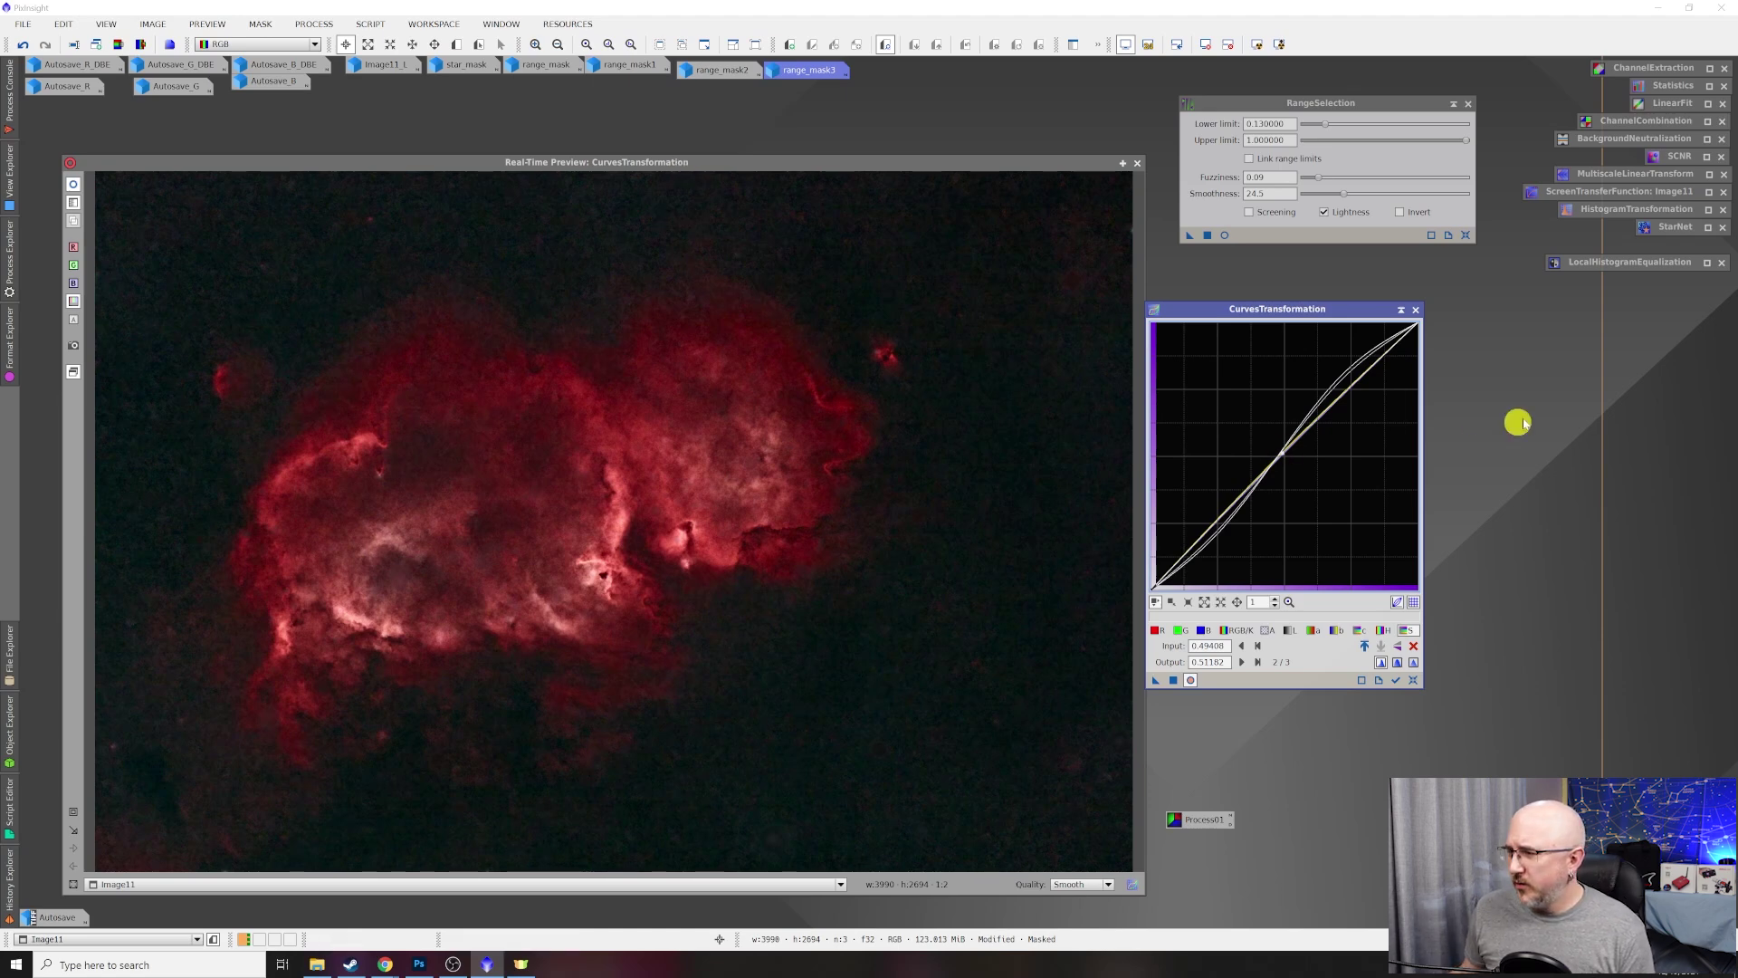
Close the real-time preview, apply the curves to Image11, and park RangeSelection and CurvesTransformation collapsed with the other process dialogs.
left_click(1137, 163)
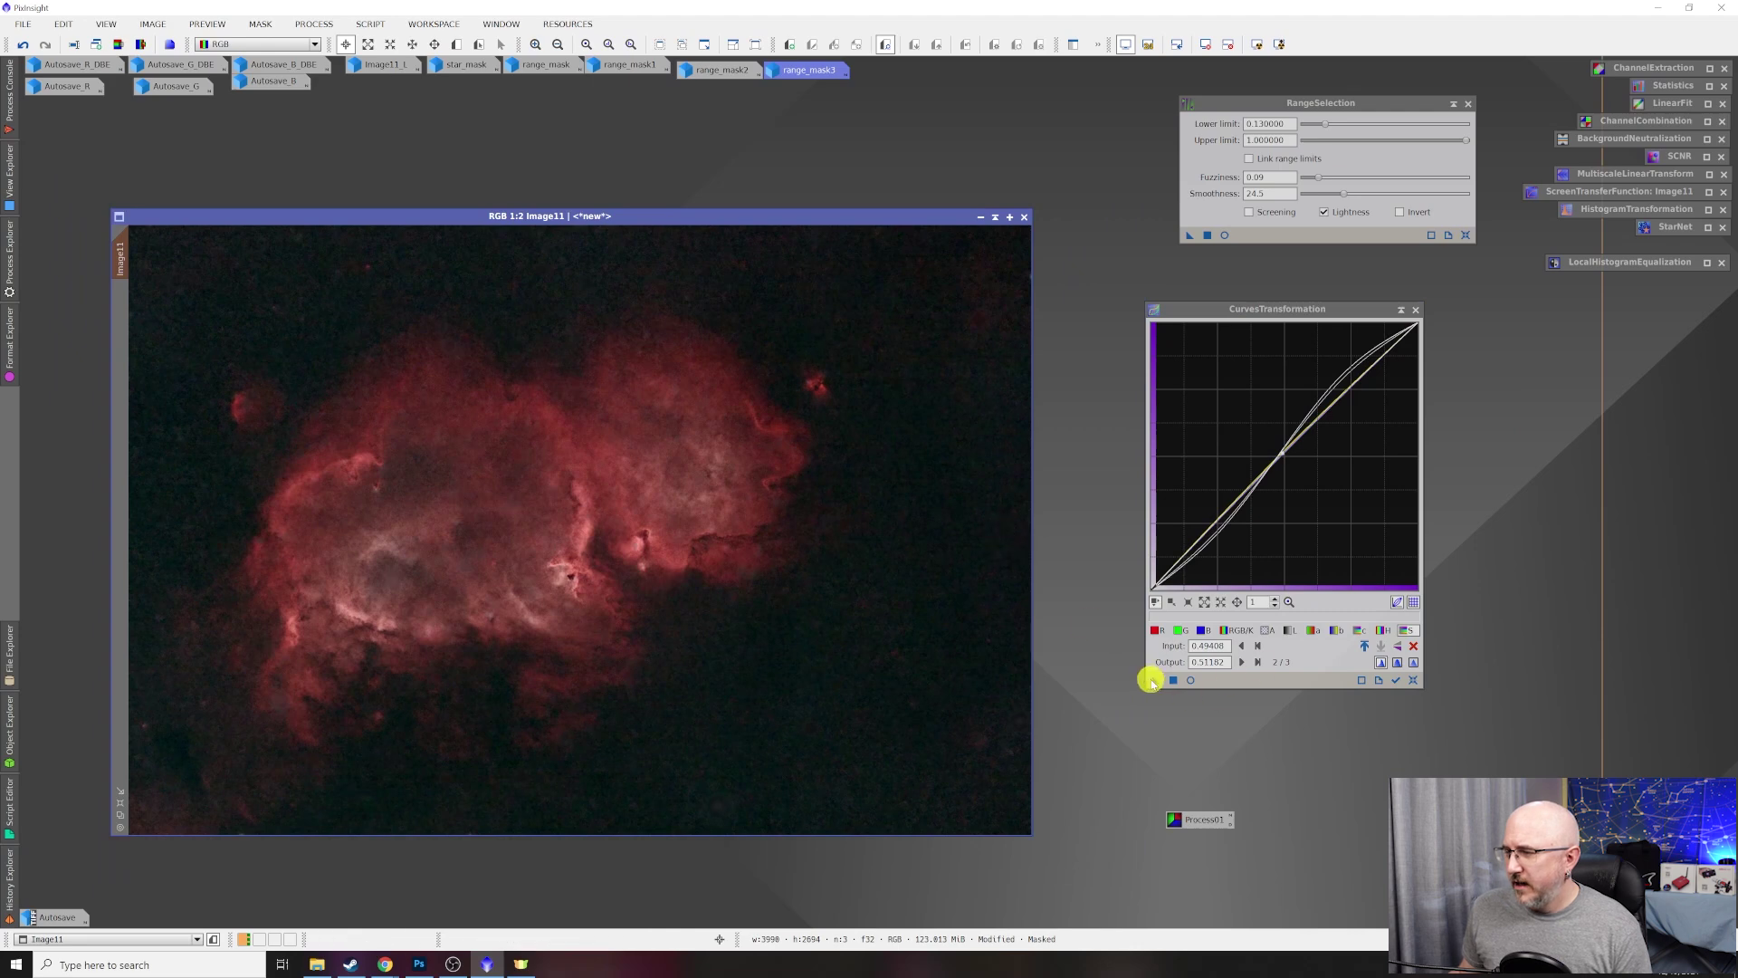
left_click_drag(1154, 682, 764, 399)
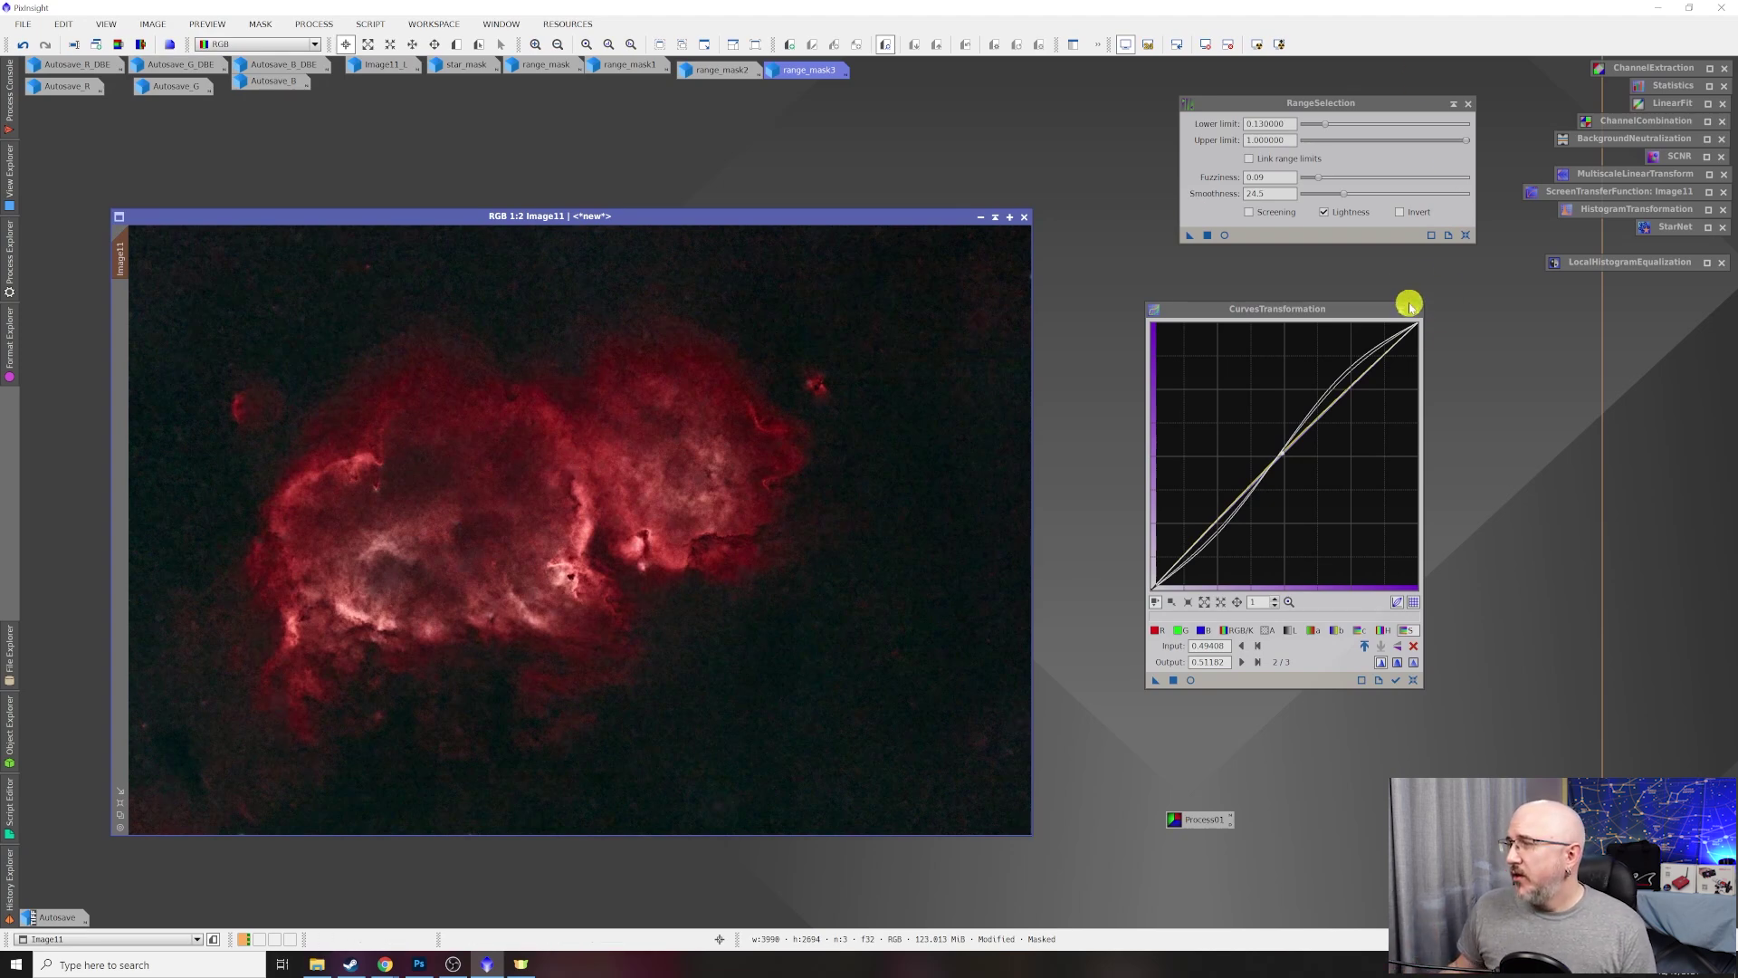
left_click(1453, 107)
left_click(1401, 309)
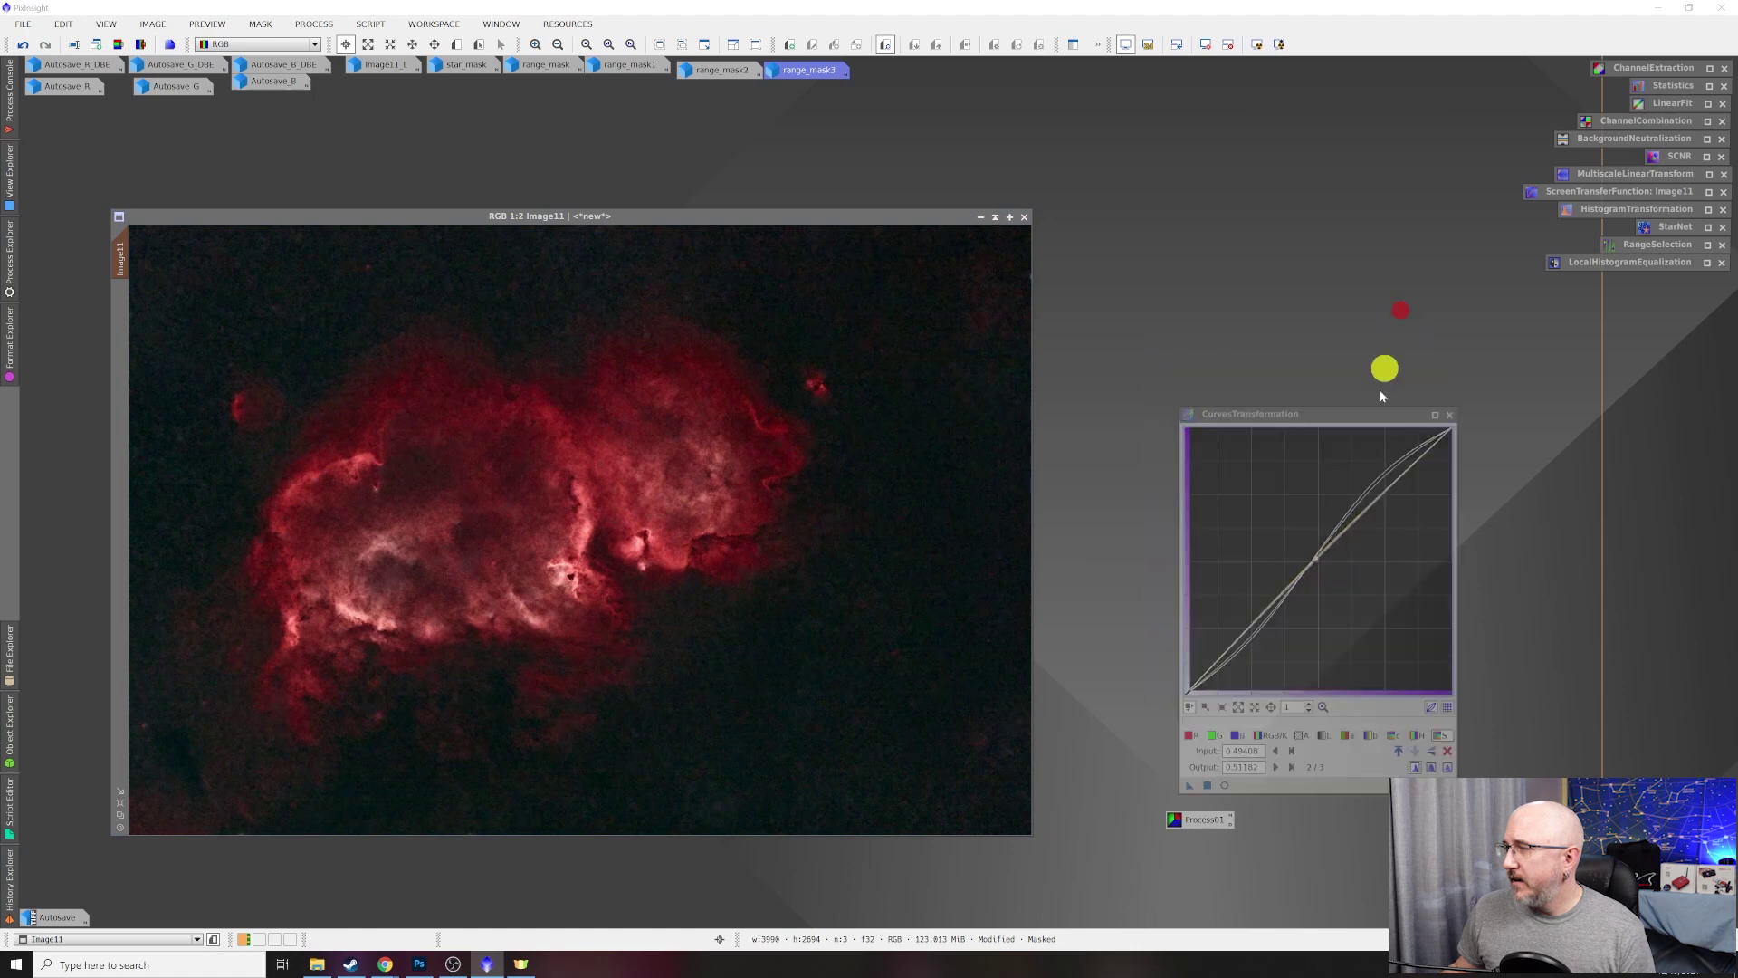
left_click_drag(1269, 492, 1629, 279)
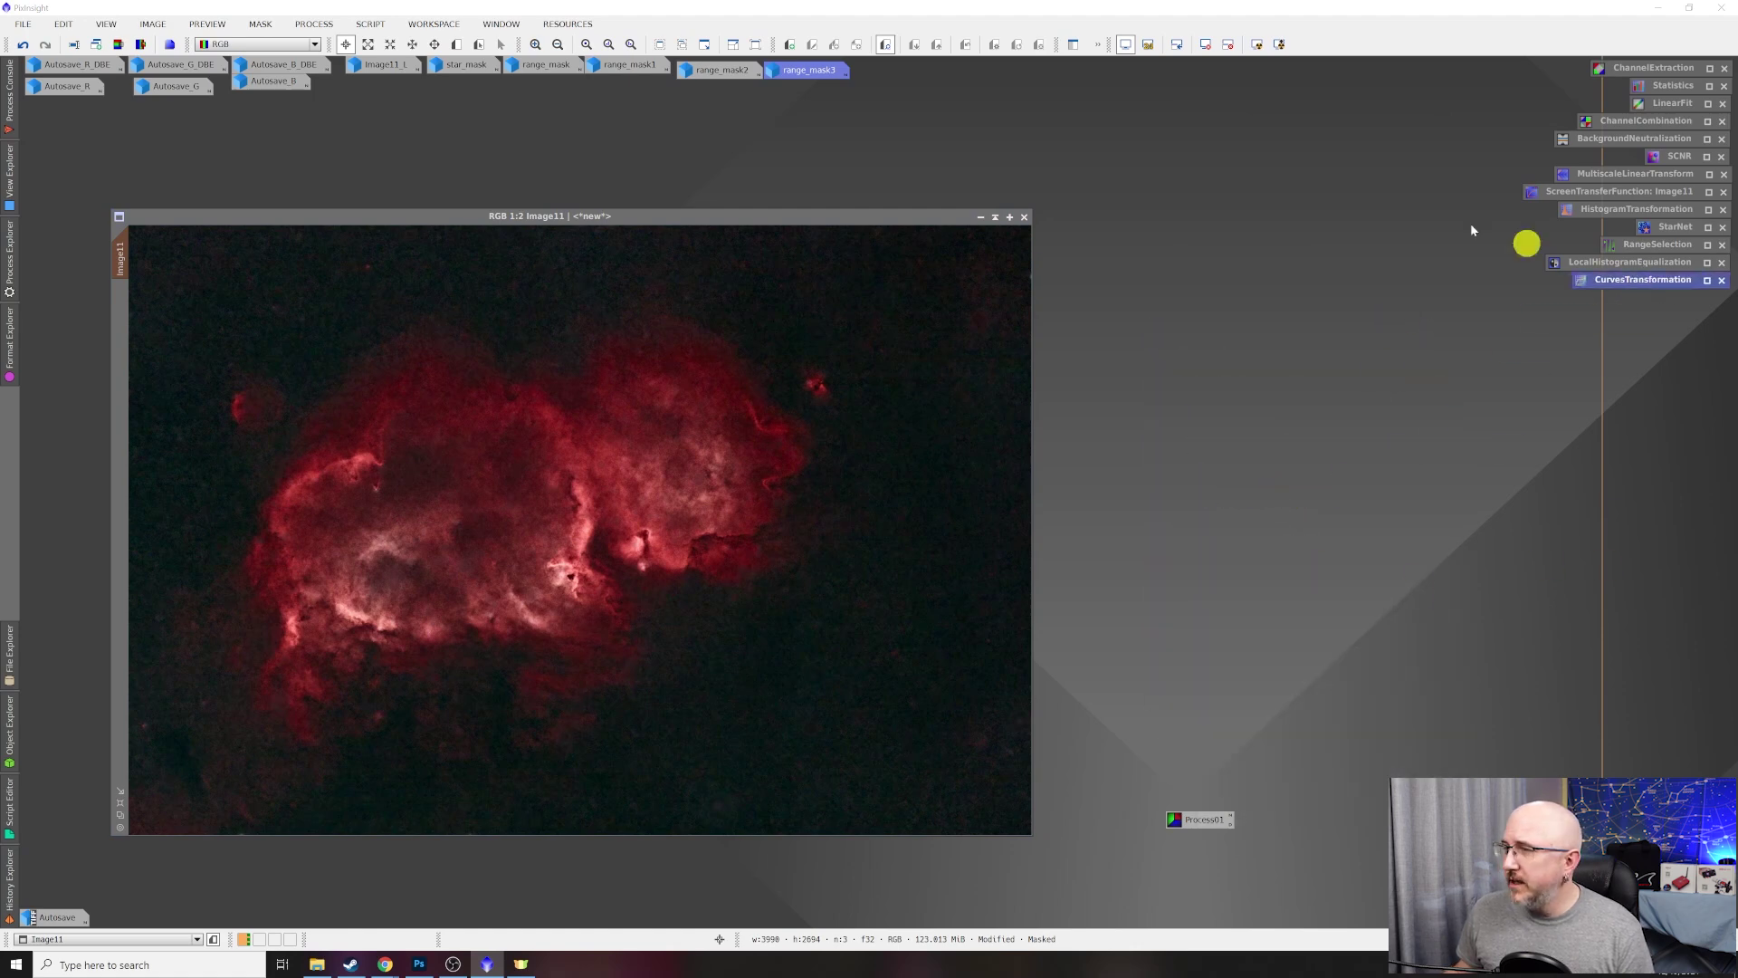
Reposition the Image11 window and remove its mask.
left_click_drag(733, 214, 688, 190)
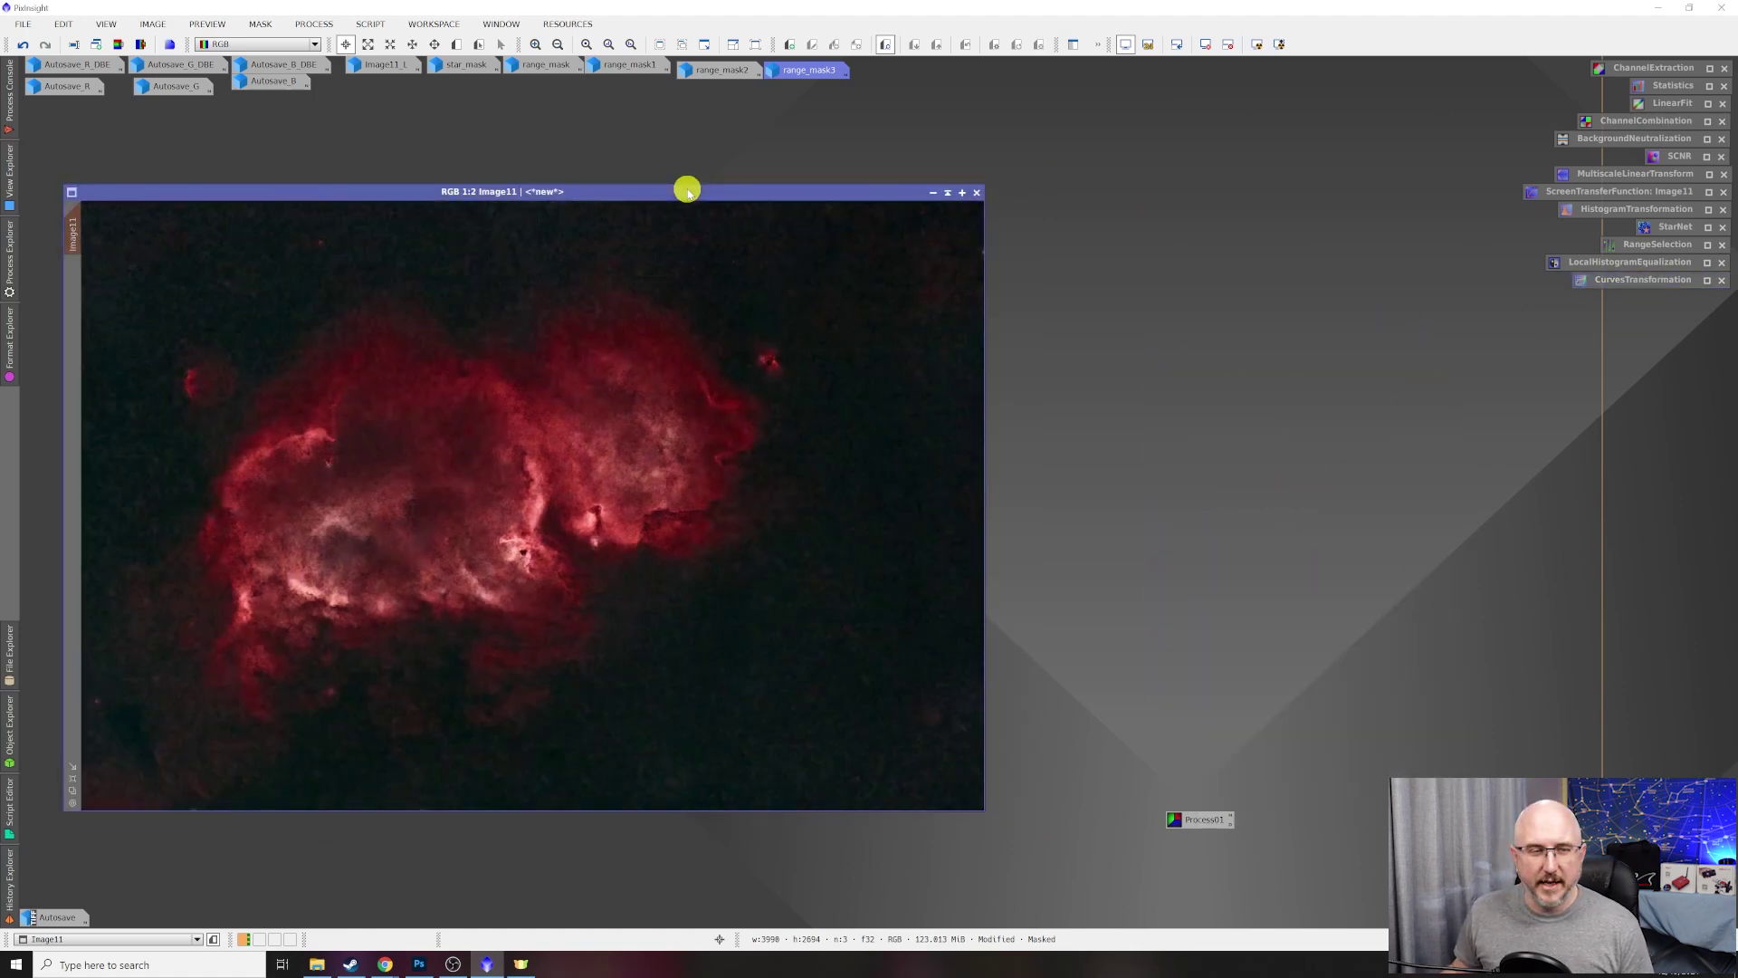
left_click(269, 23)
left_click(276, 66)
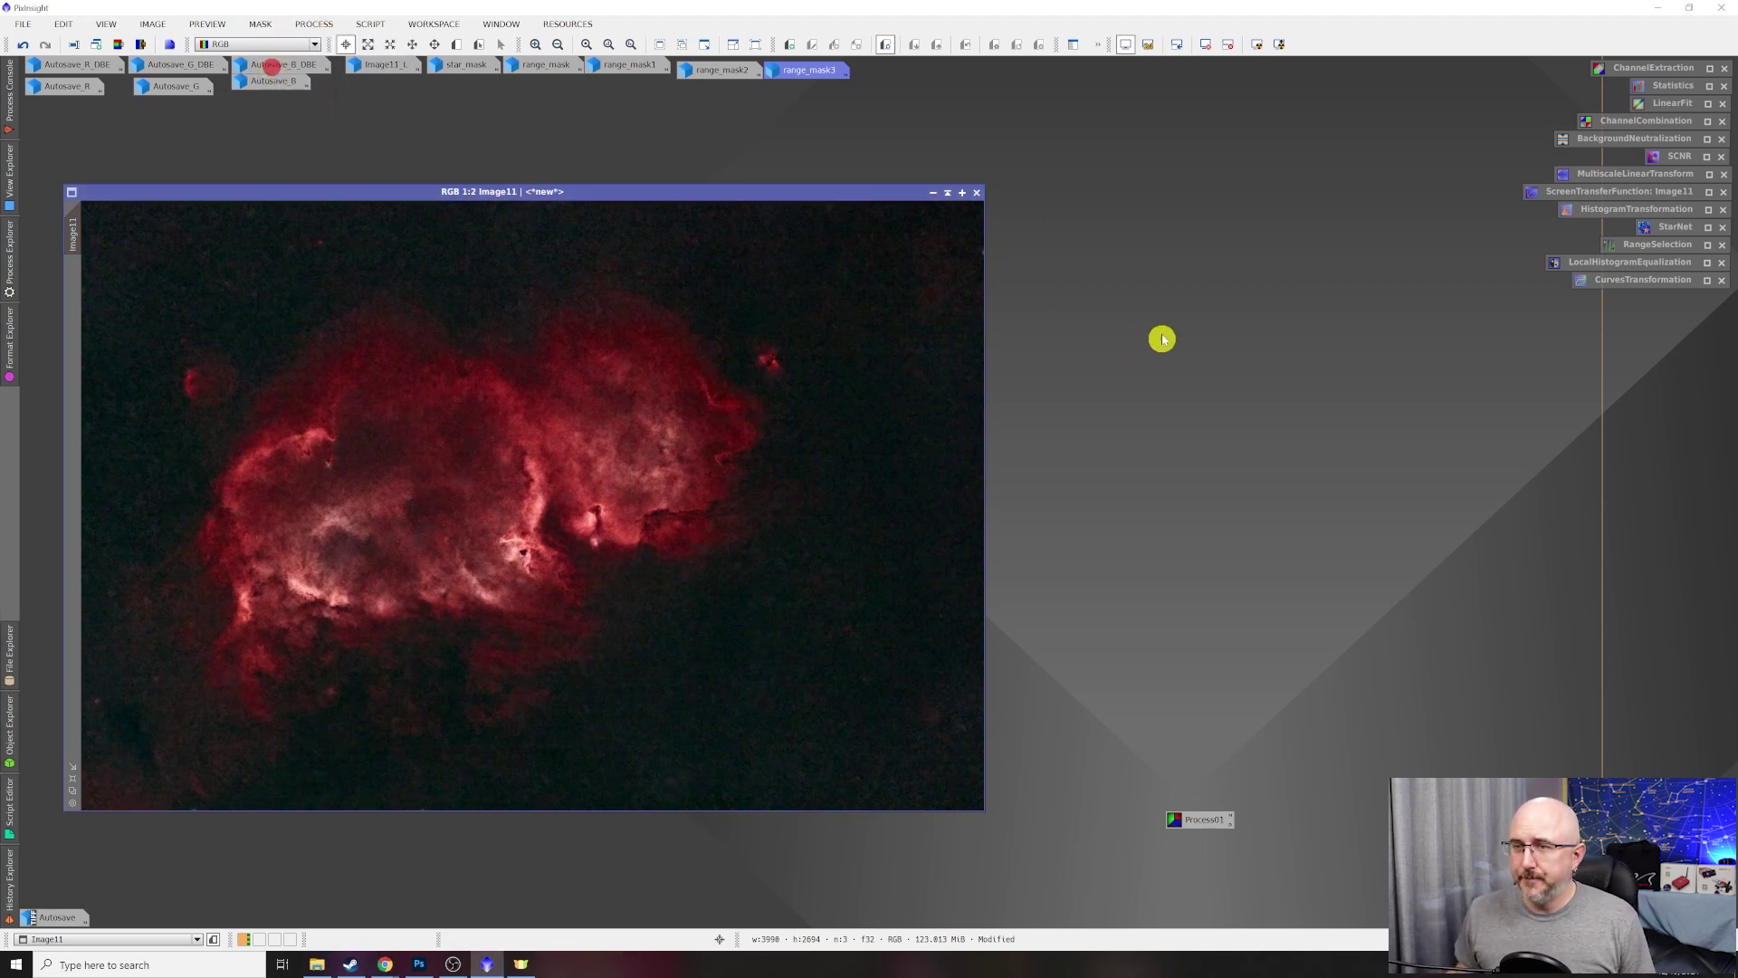
Open PixelMath and enter the RGB/K expression Image11+(.8*star_mask).
left_click(311, 23)
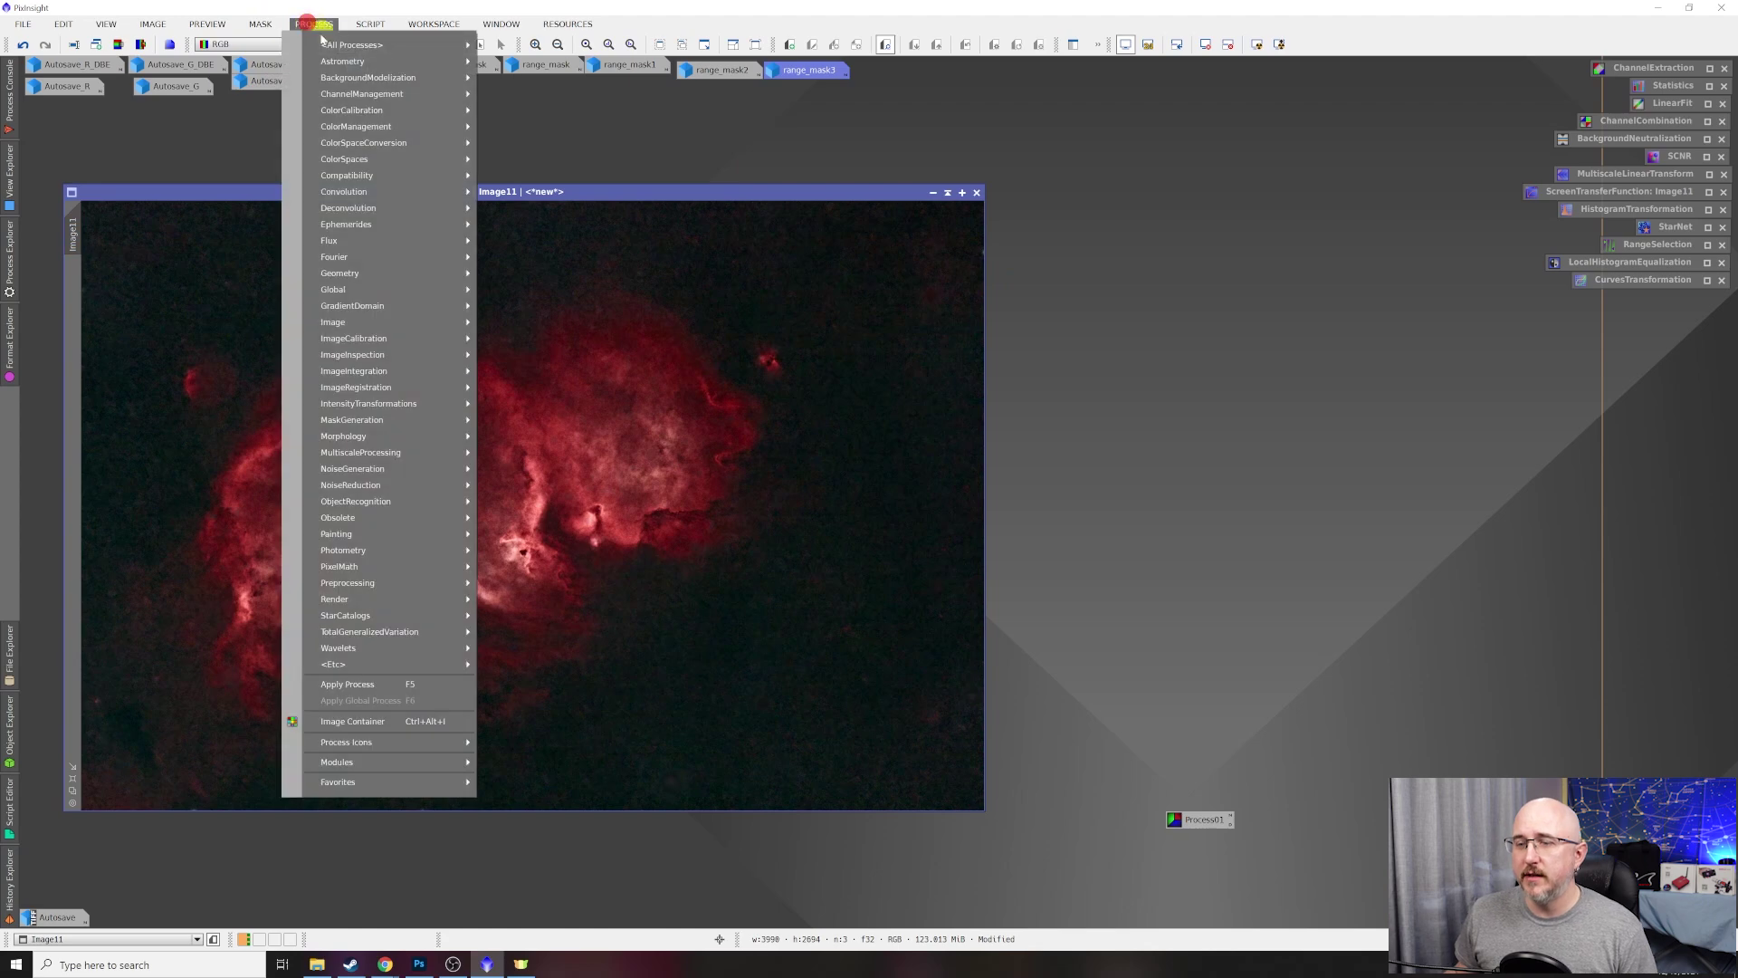
mouse_move(344, 566)
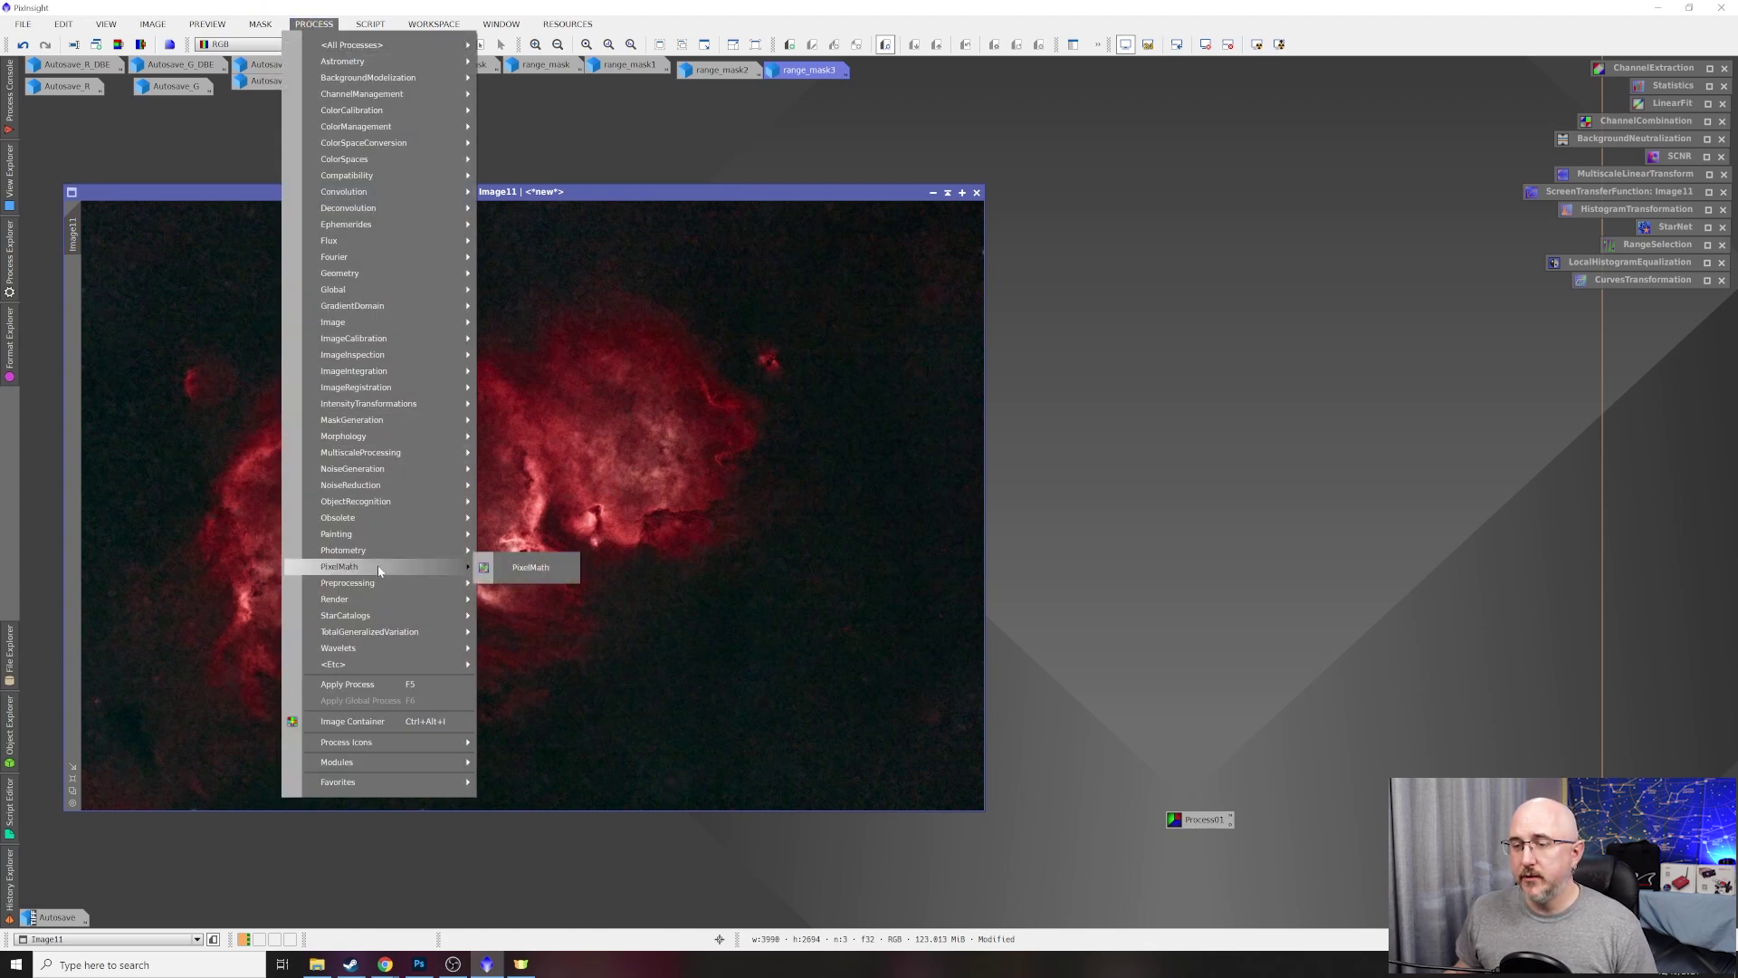
left_click(532, 563)
left_click_drag(1045, 455, 1089, 342)
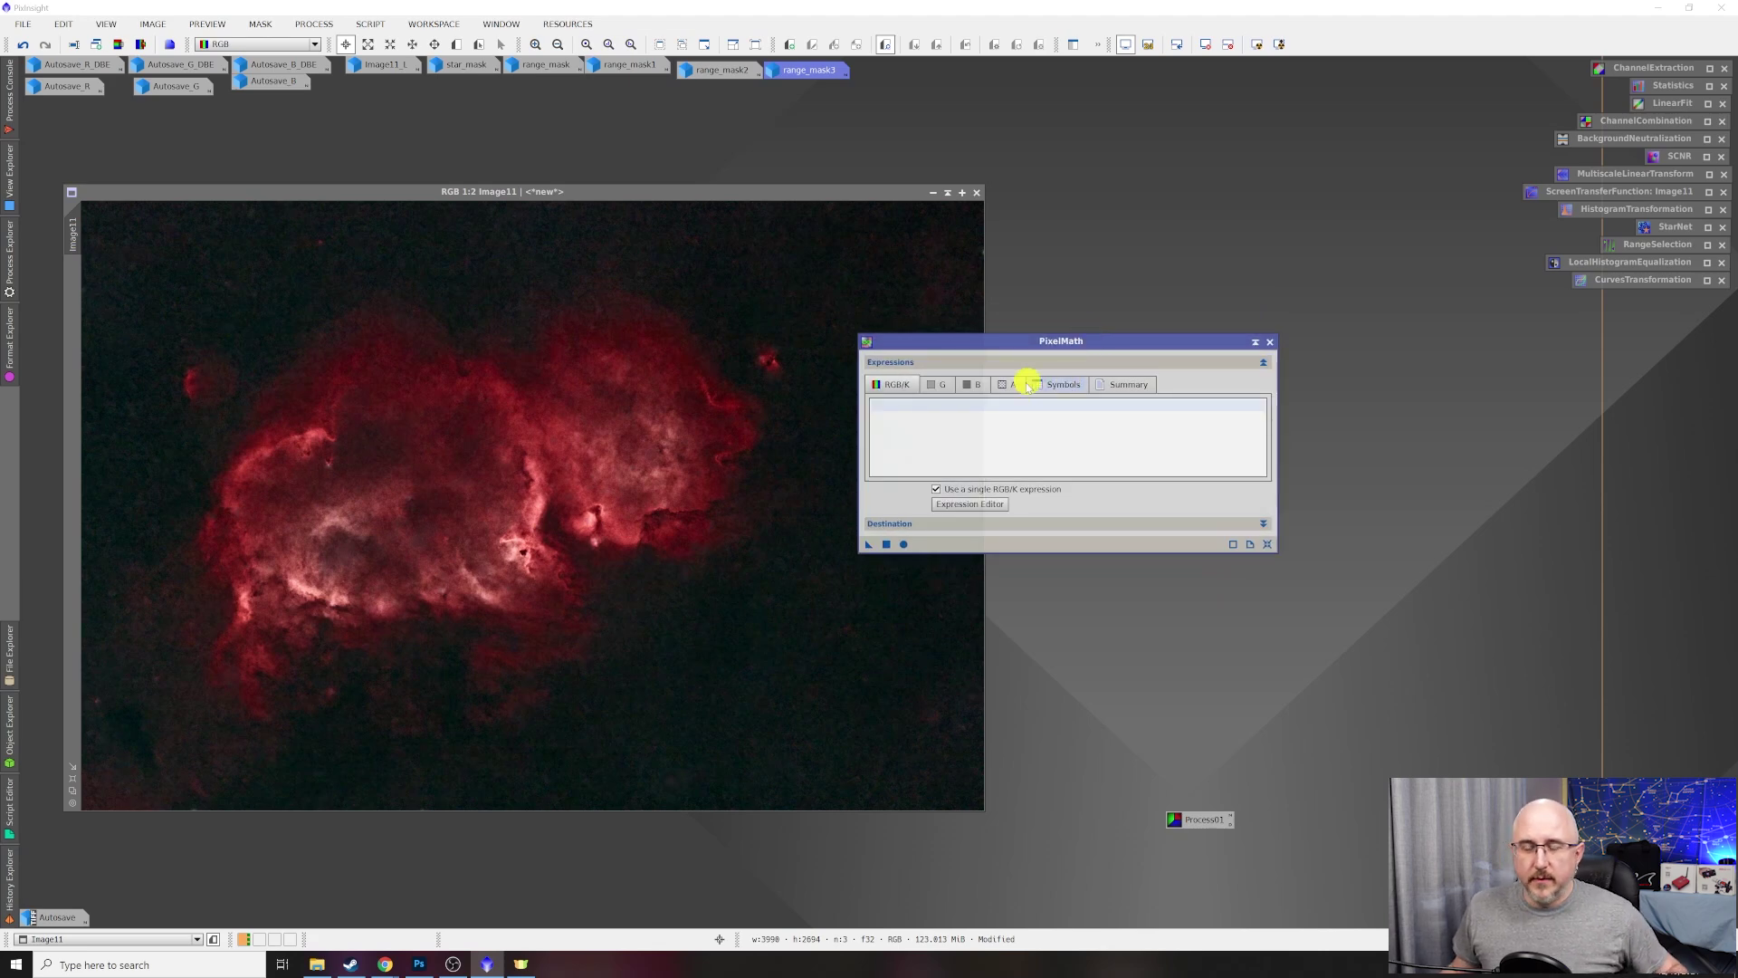
left_click(983, 408)
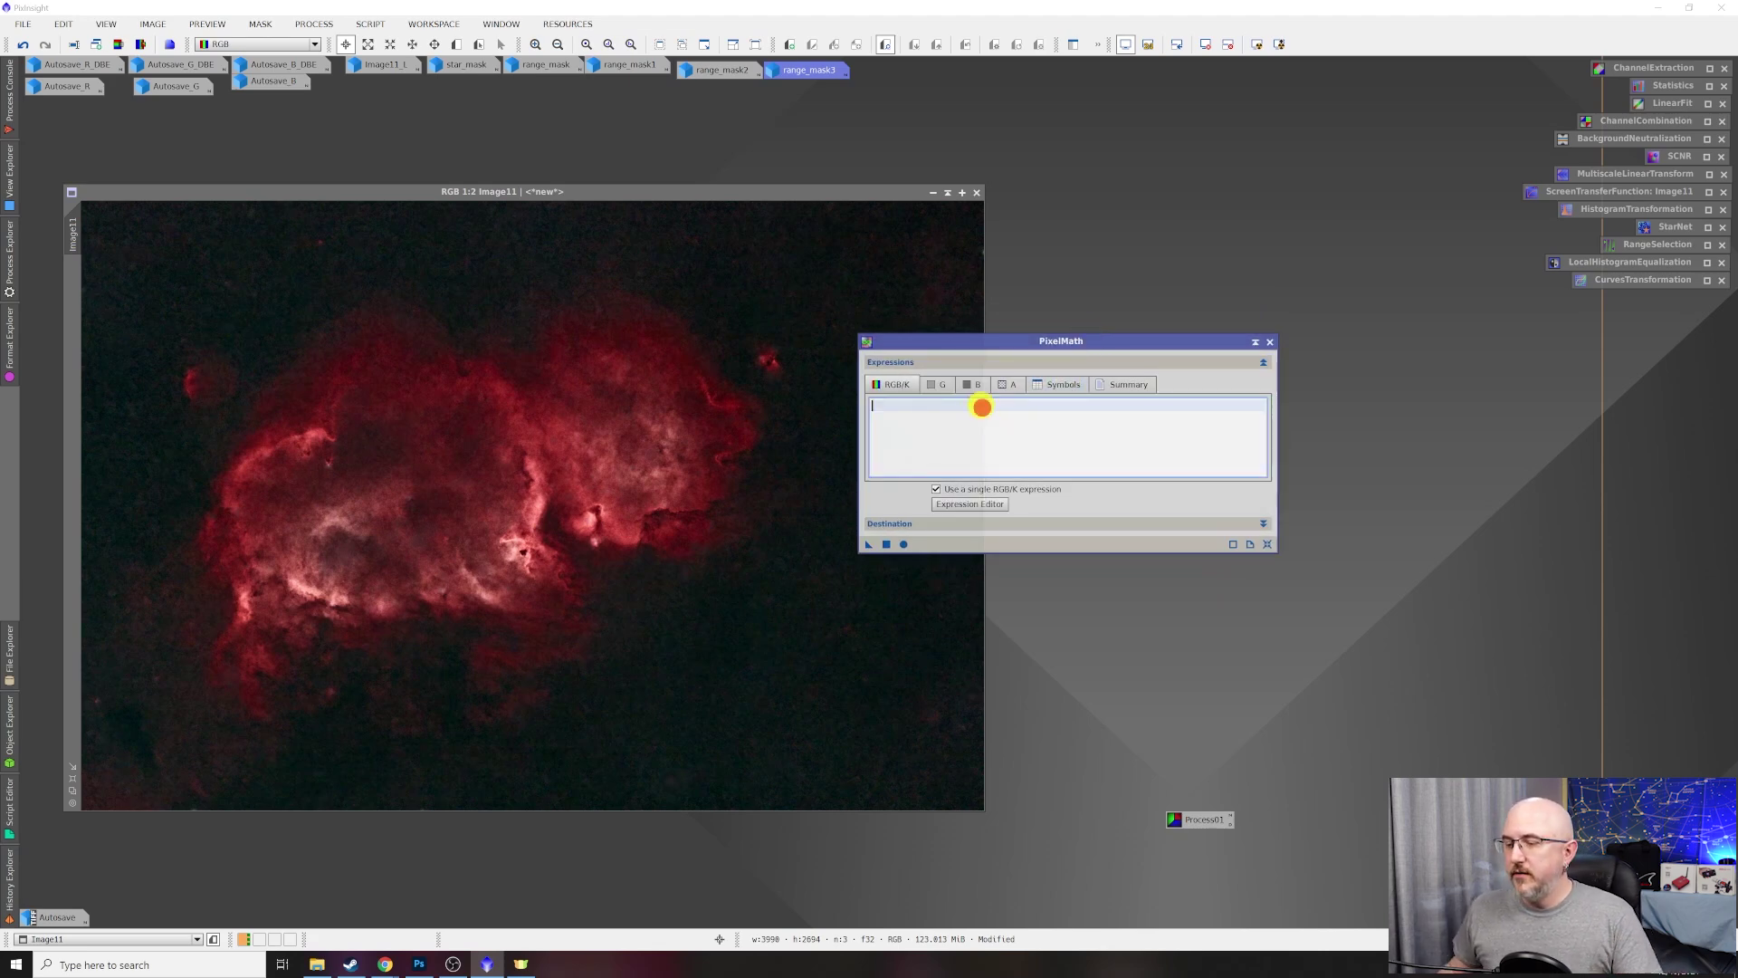
type("Image#+(.8*star_mask)")
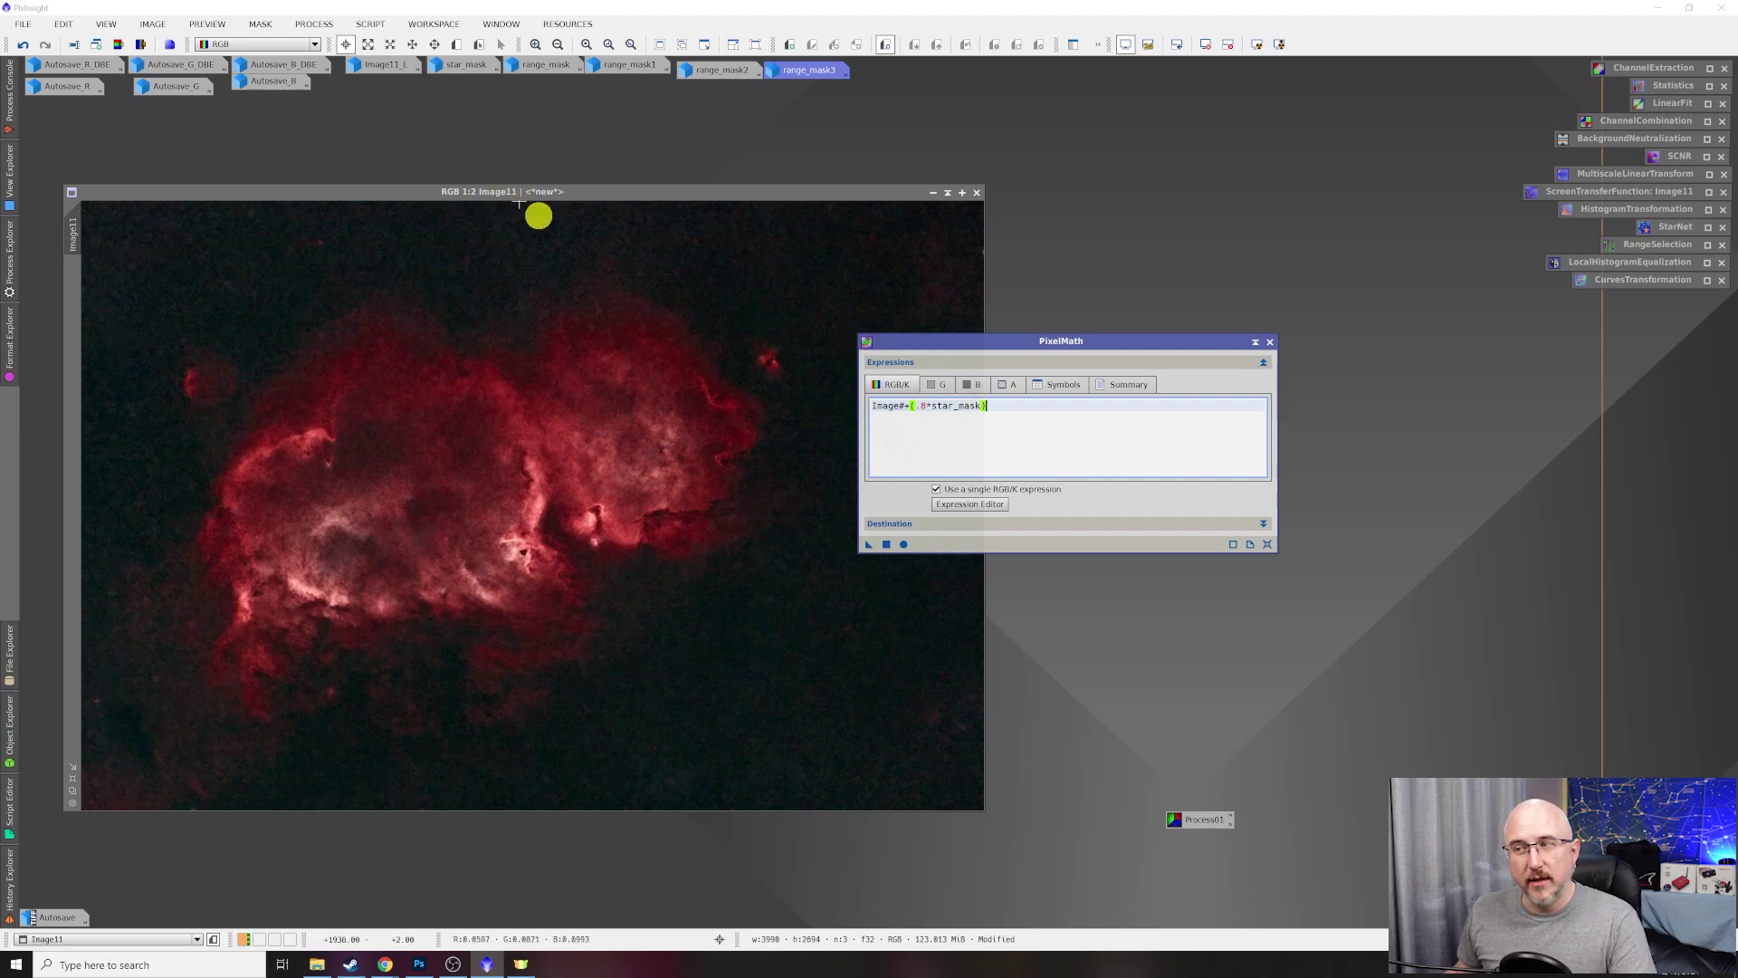
left_click(906, 407)
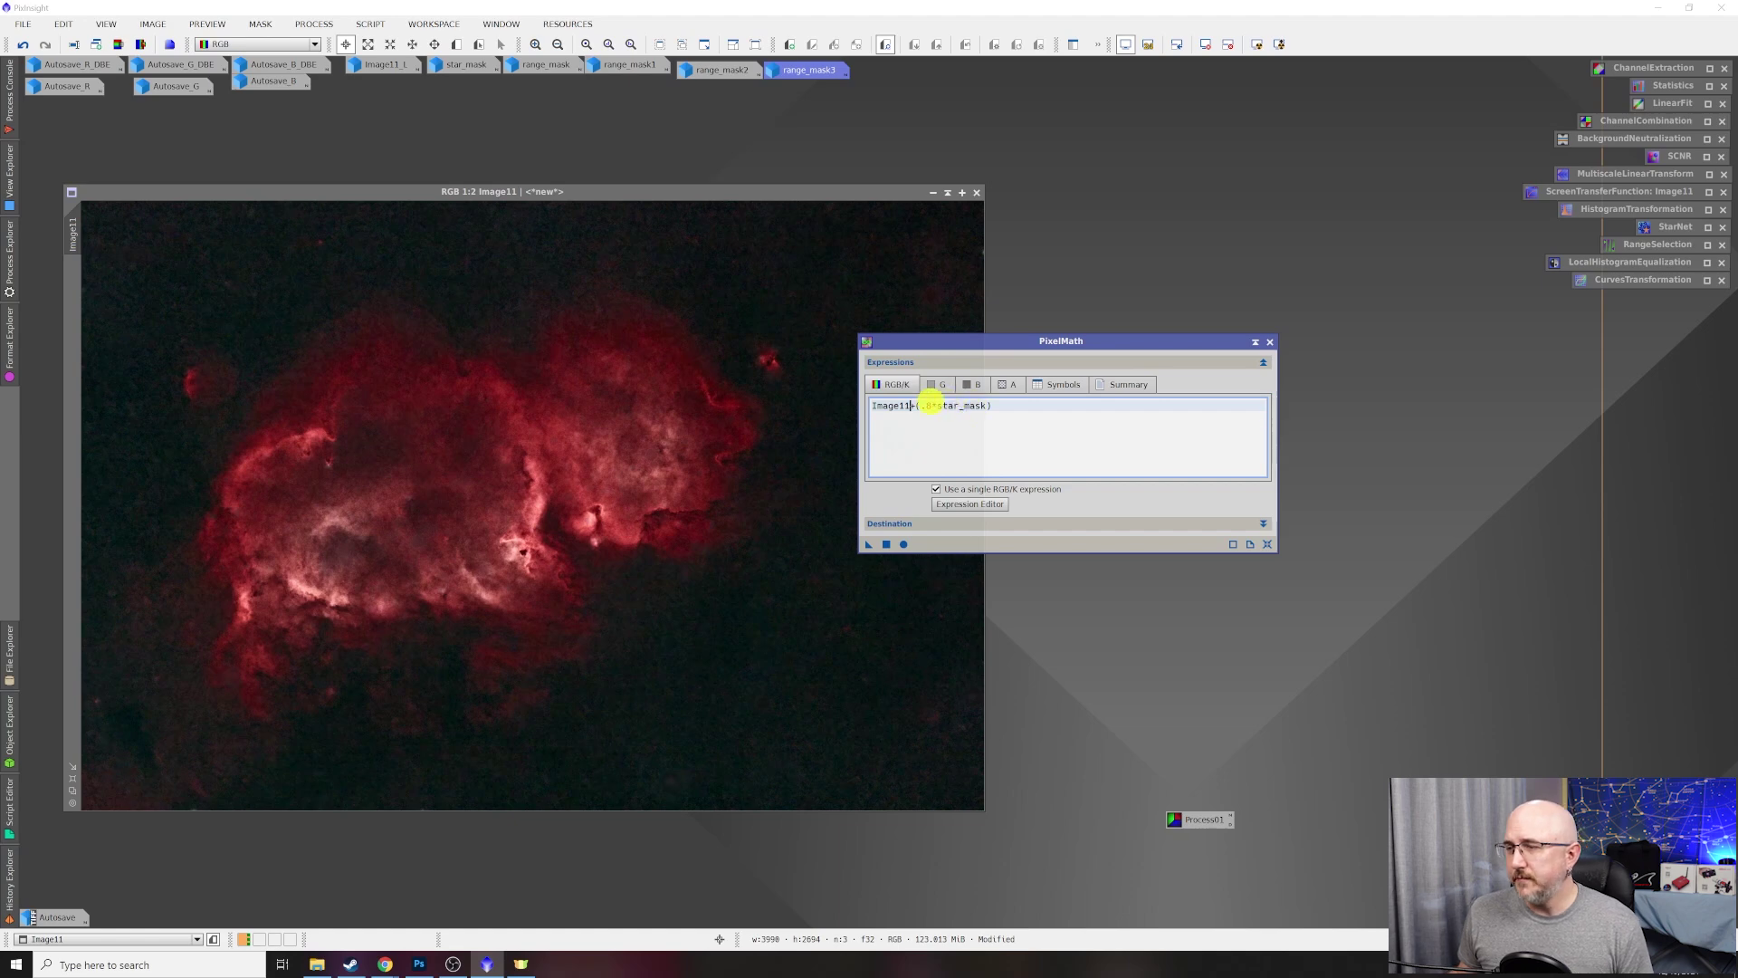
type("+")
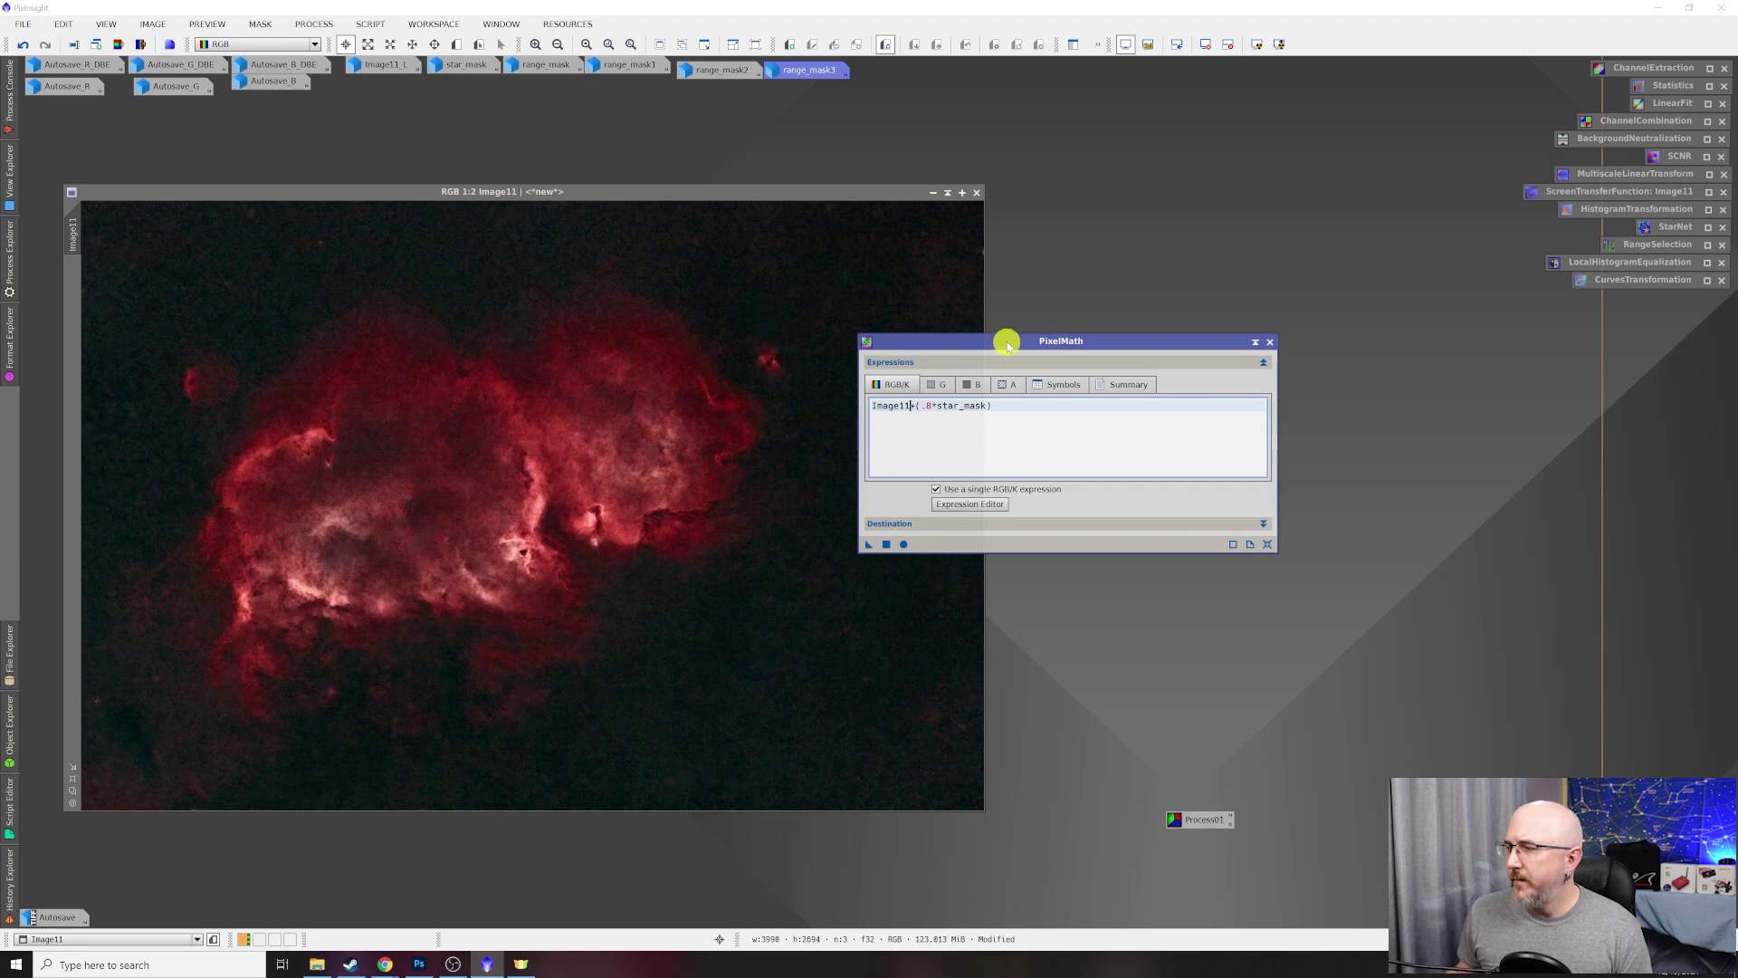
Apply the PixelMath expression to Image11 to add the stars back, and park PixelMath collapsed below CurvesTransformation.
left_click_drag(1001, 341, 1229, 289)
left_click_drag(1099, 493, 688, 373)
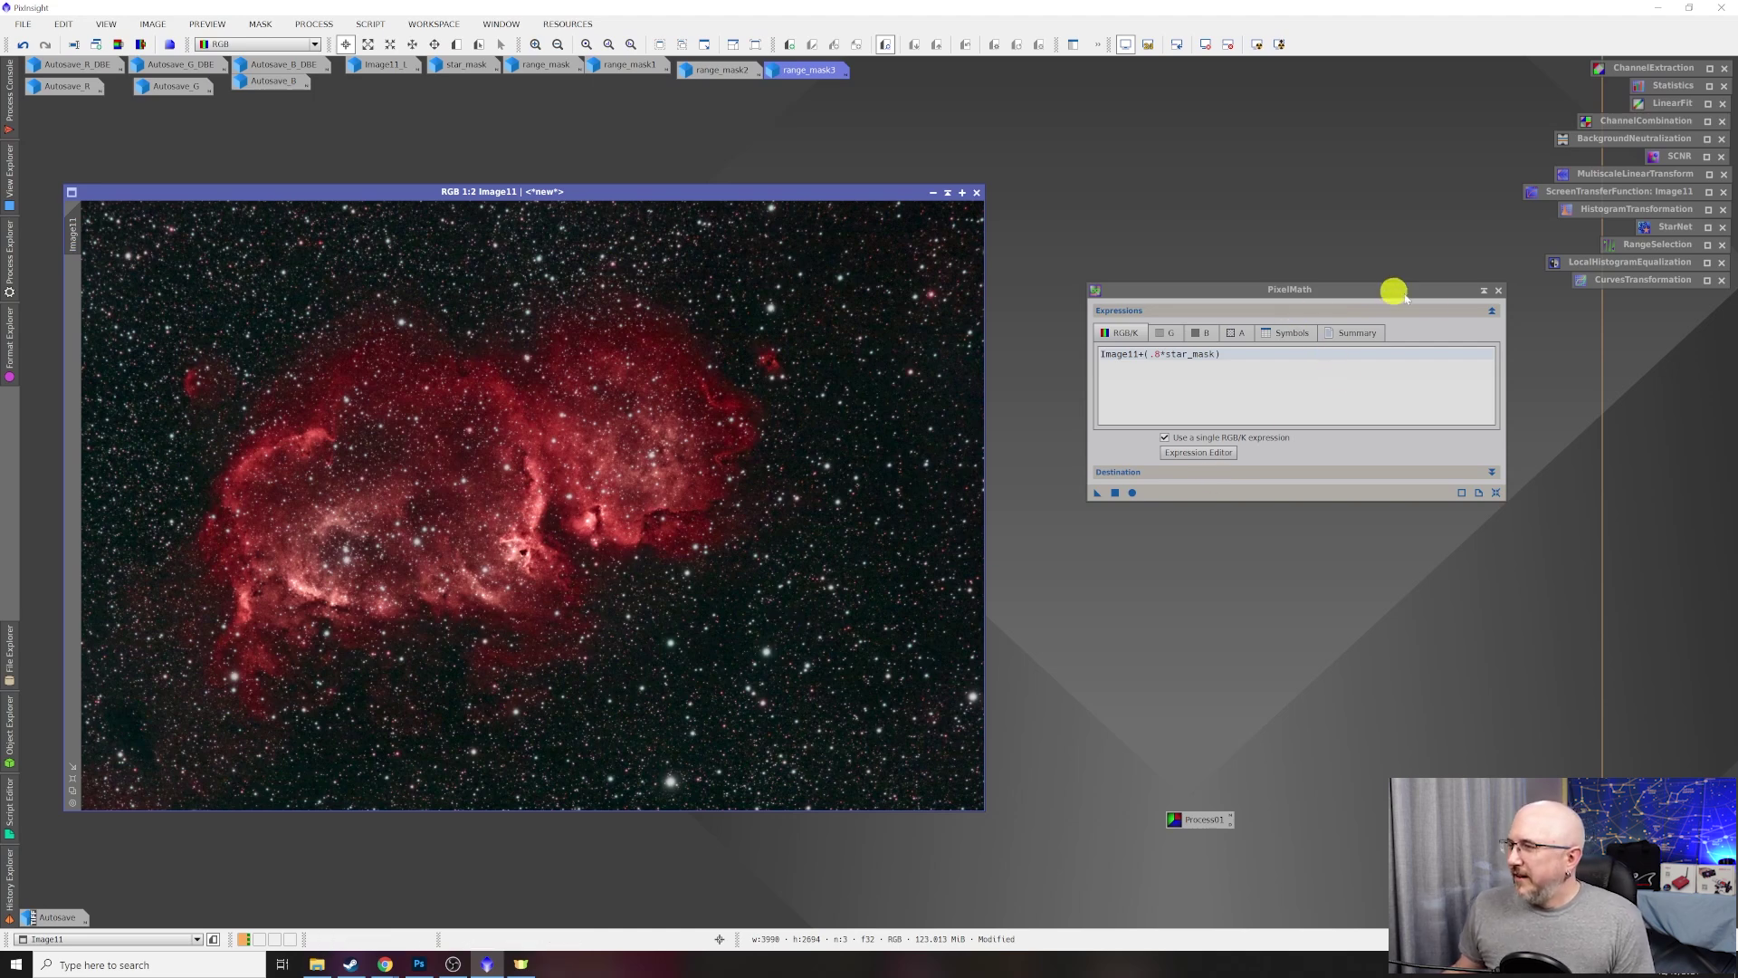
left_click(1484, 291)
left_click_drag(1284, 394, 1660, 296)
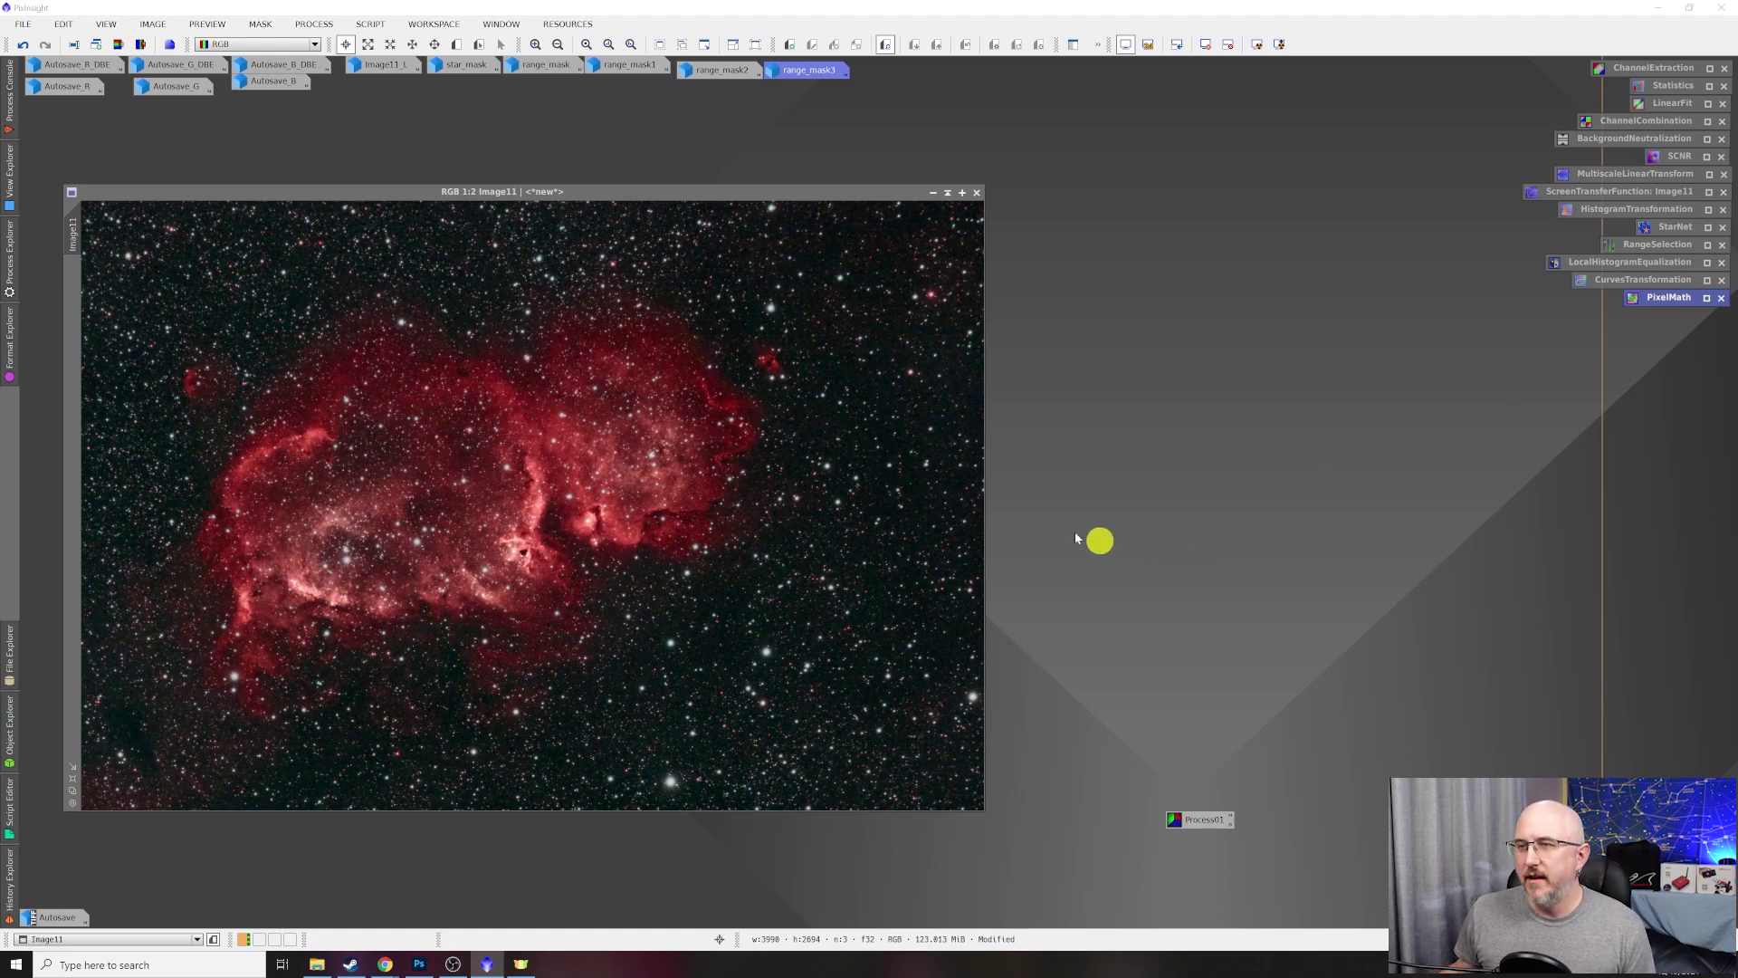
Save Image11 as the TIFF file Image11.tif in the IC 1848 folder, using the 16-bit unsigned integer sample format without compression.
left_click(22, 25)
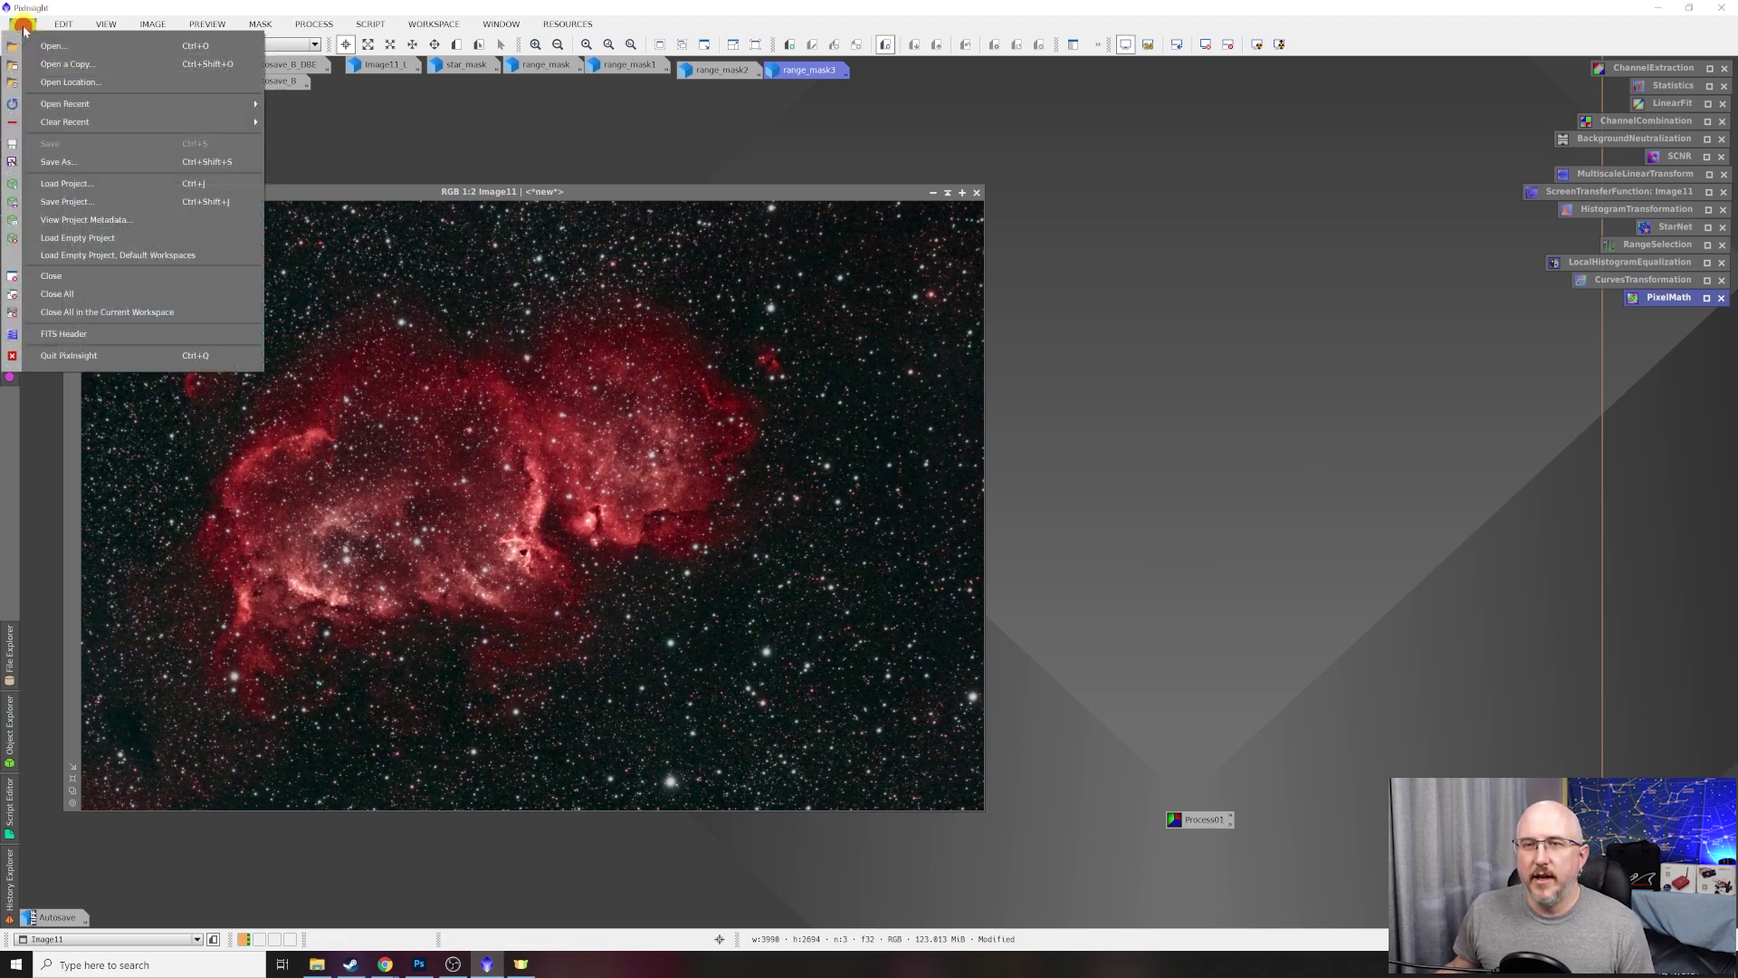
left_click(81, 161)
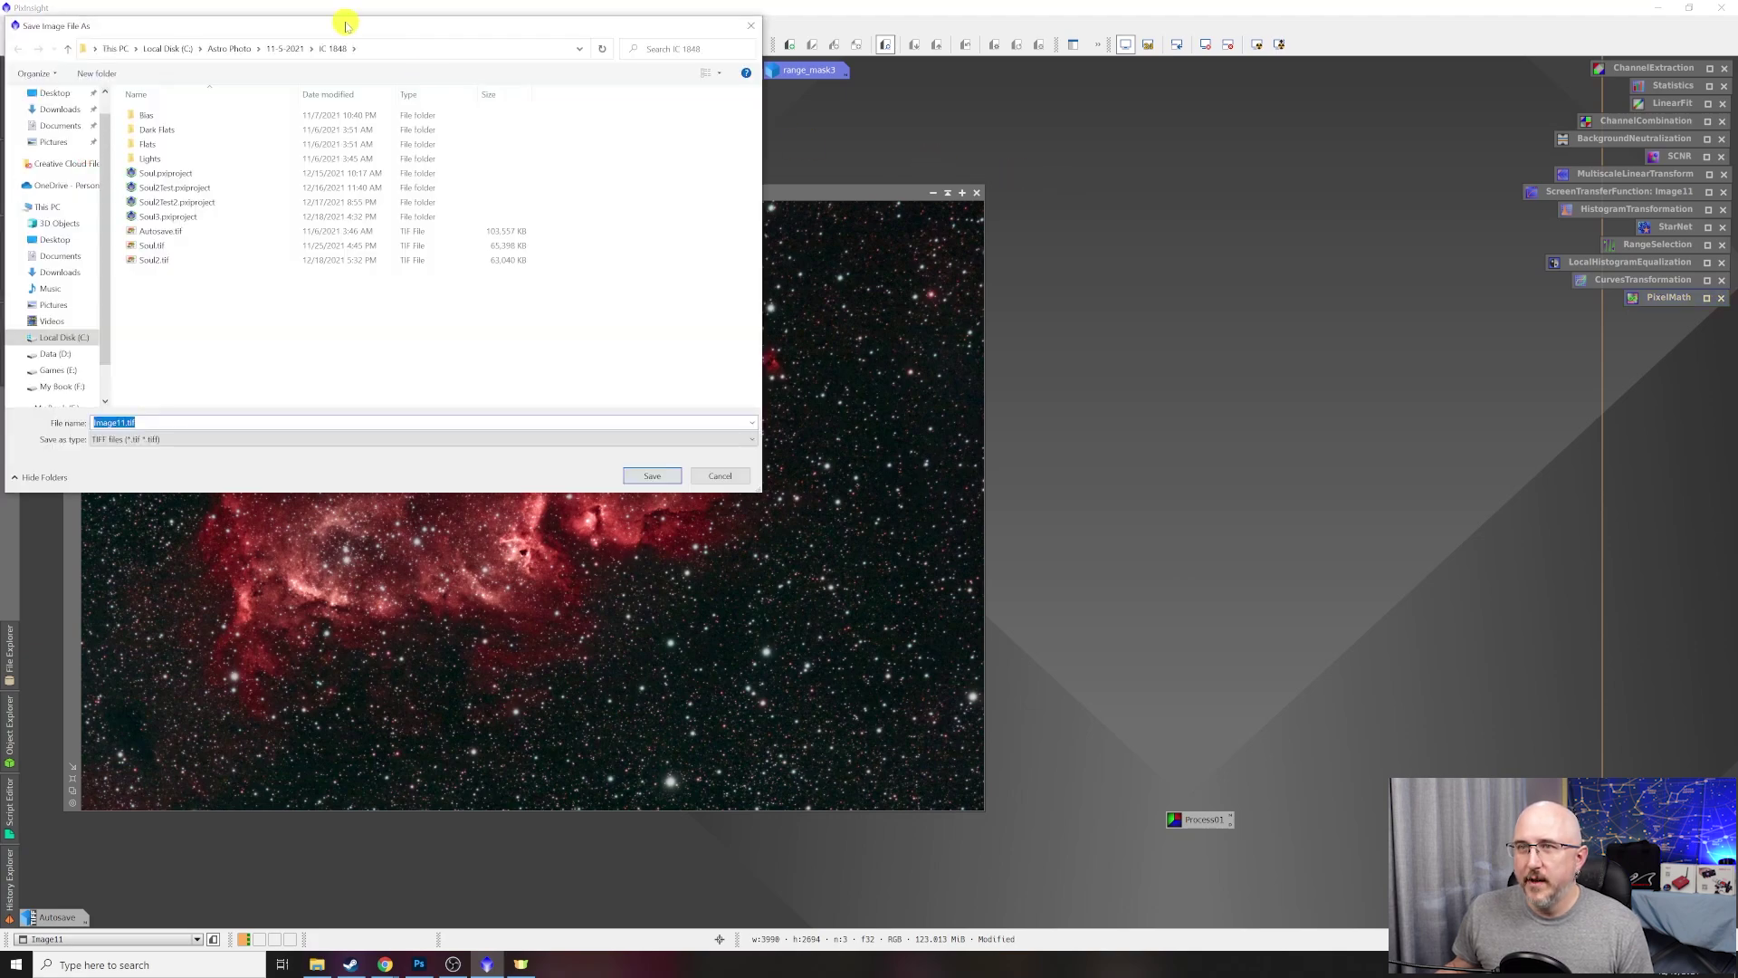
left_click_drag(342, 21, 562, 117)
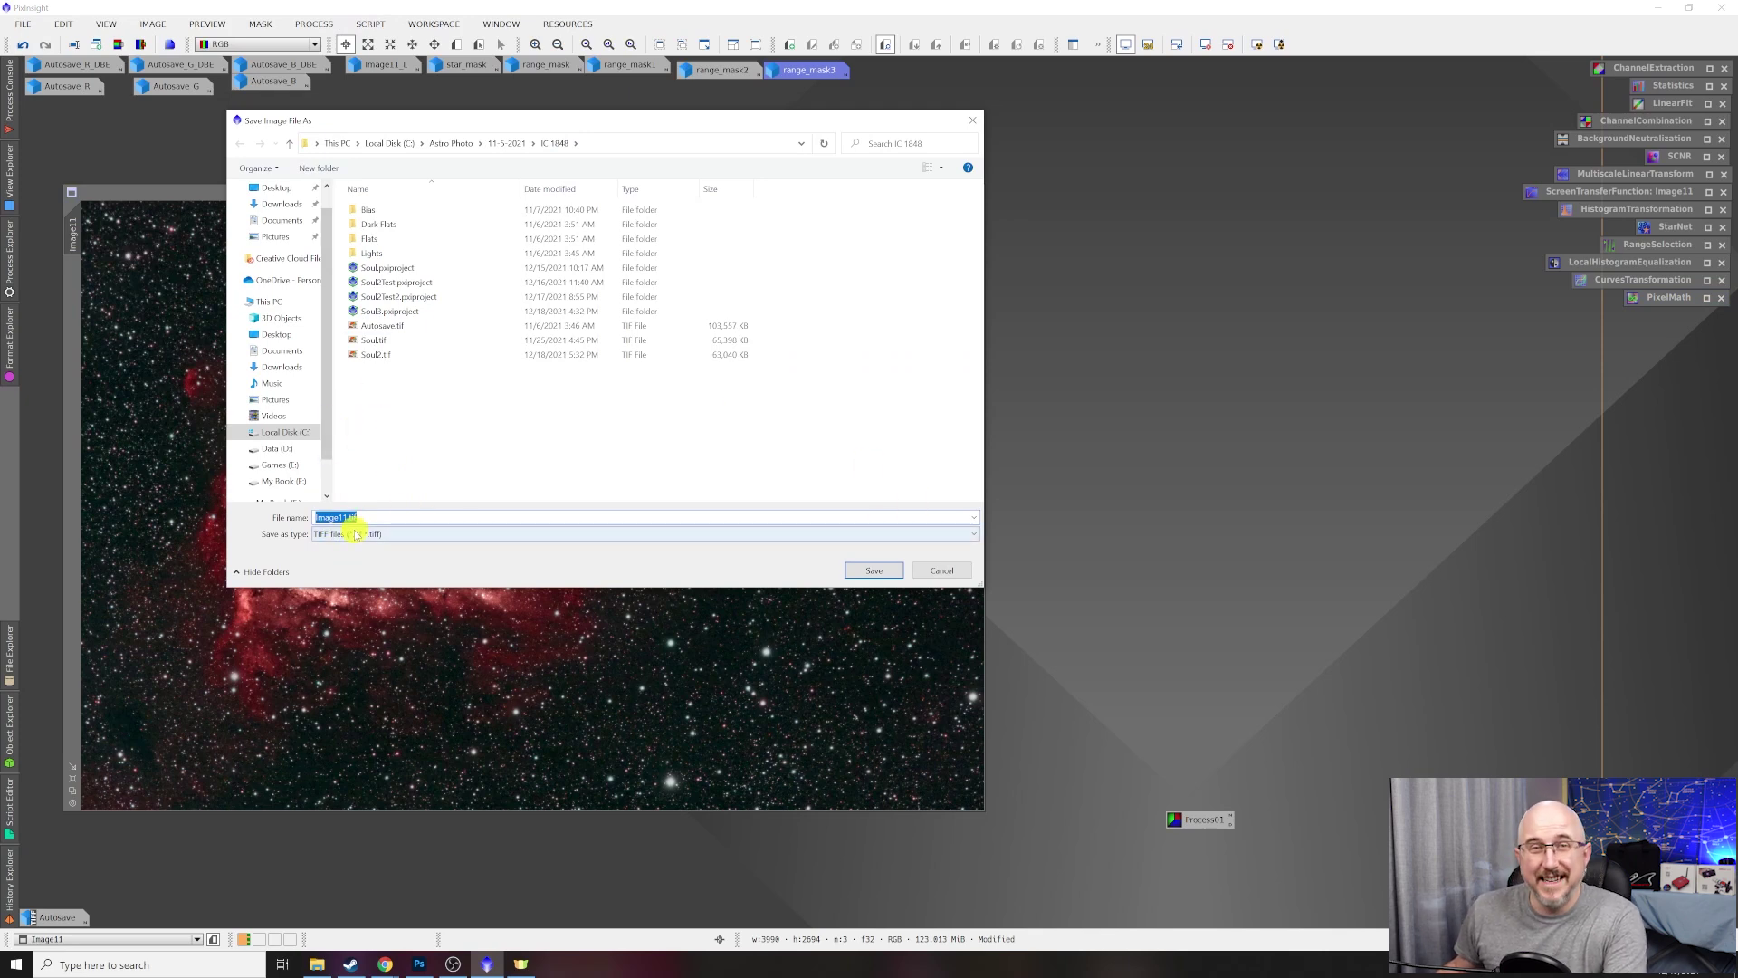
left_click(878, 572)
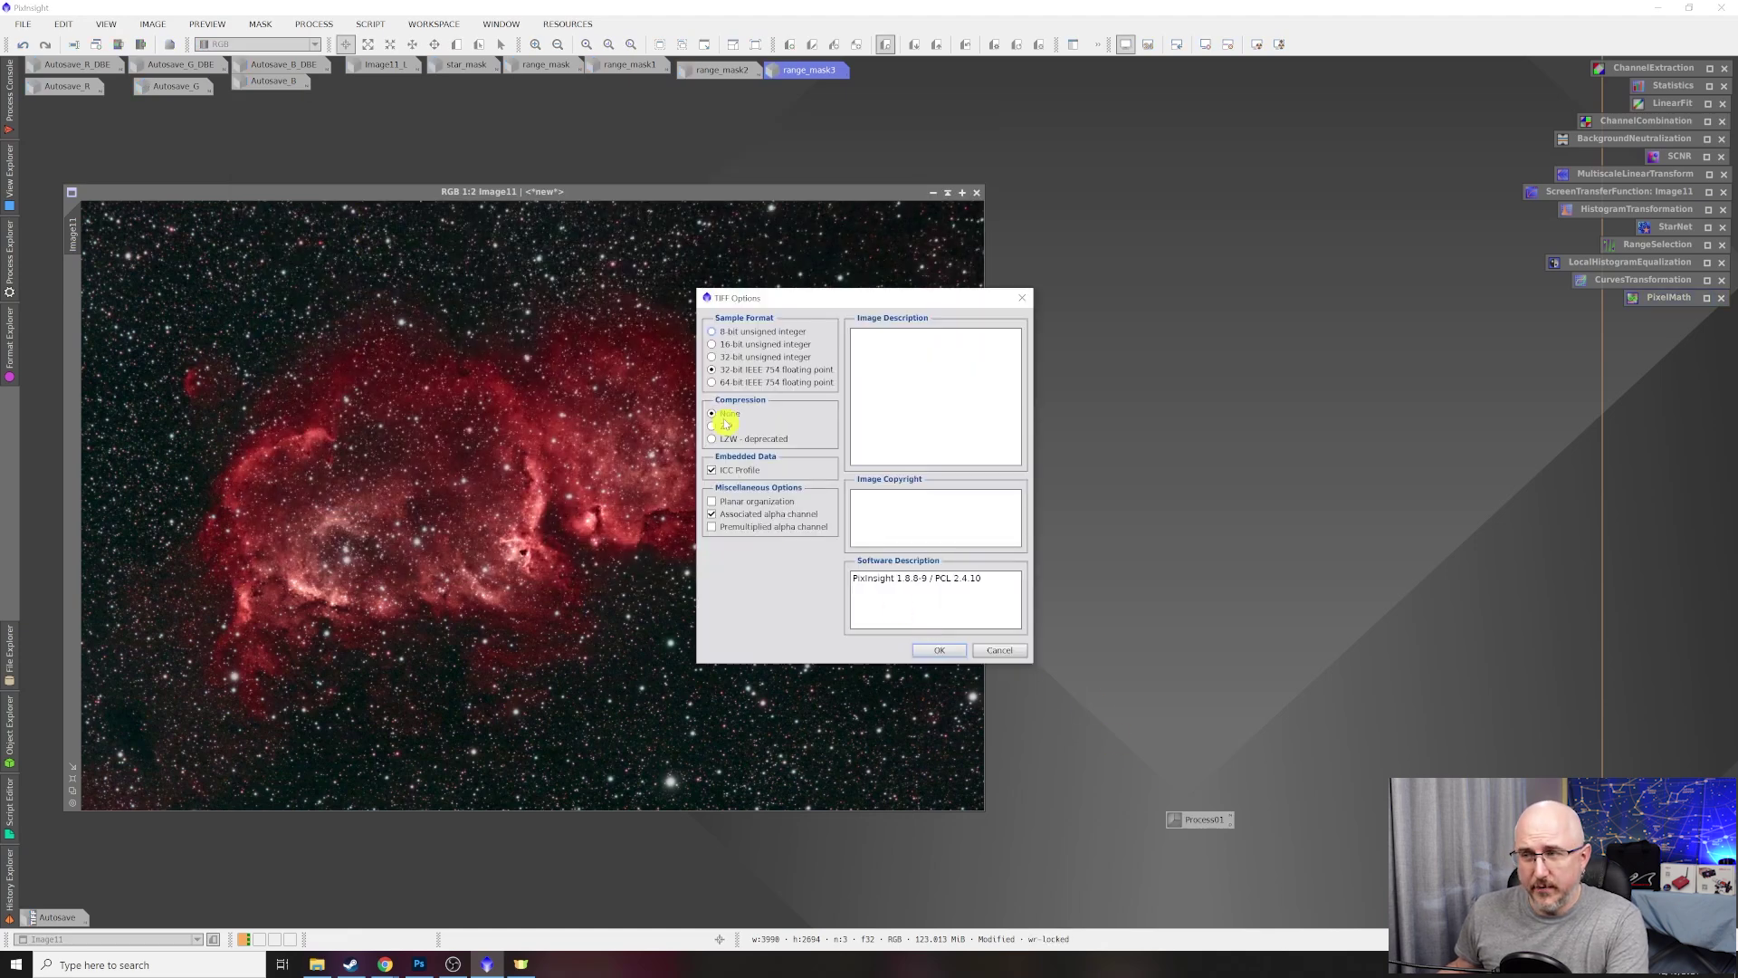
left_click(712, 345)
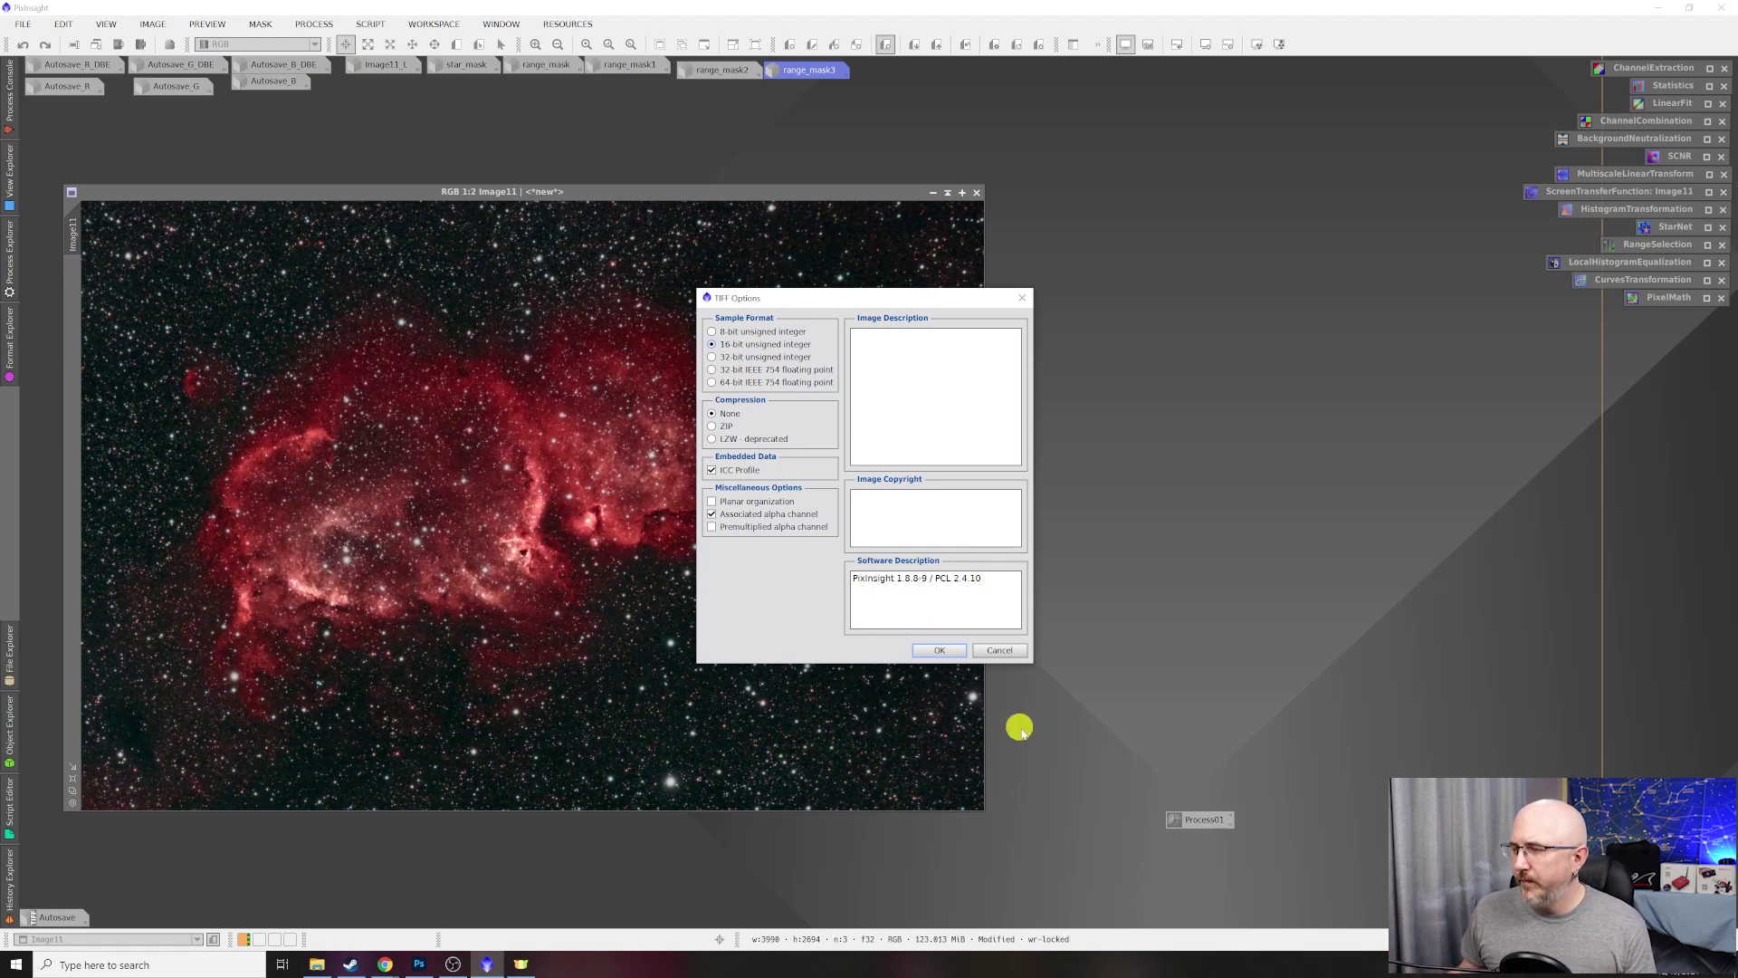
left_click(937, 649)
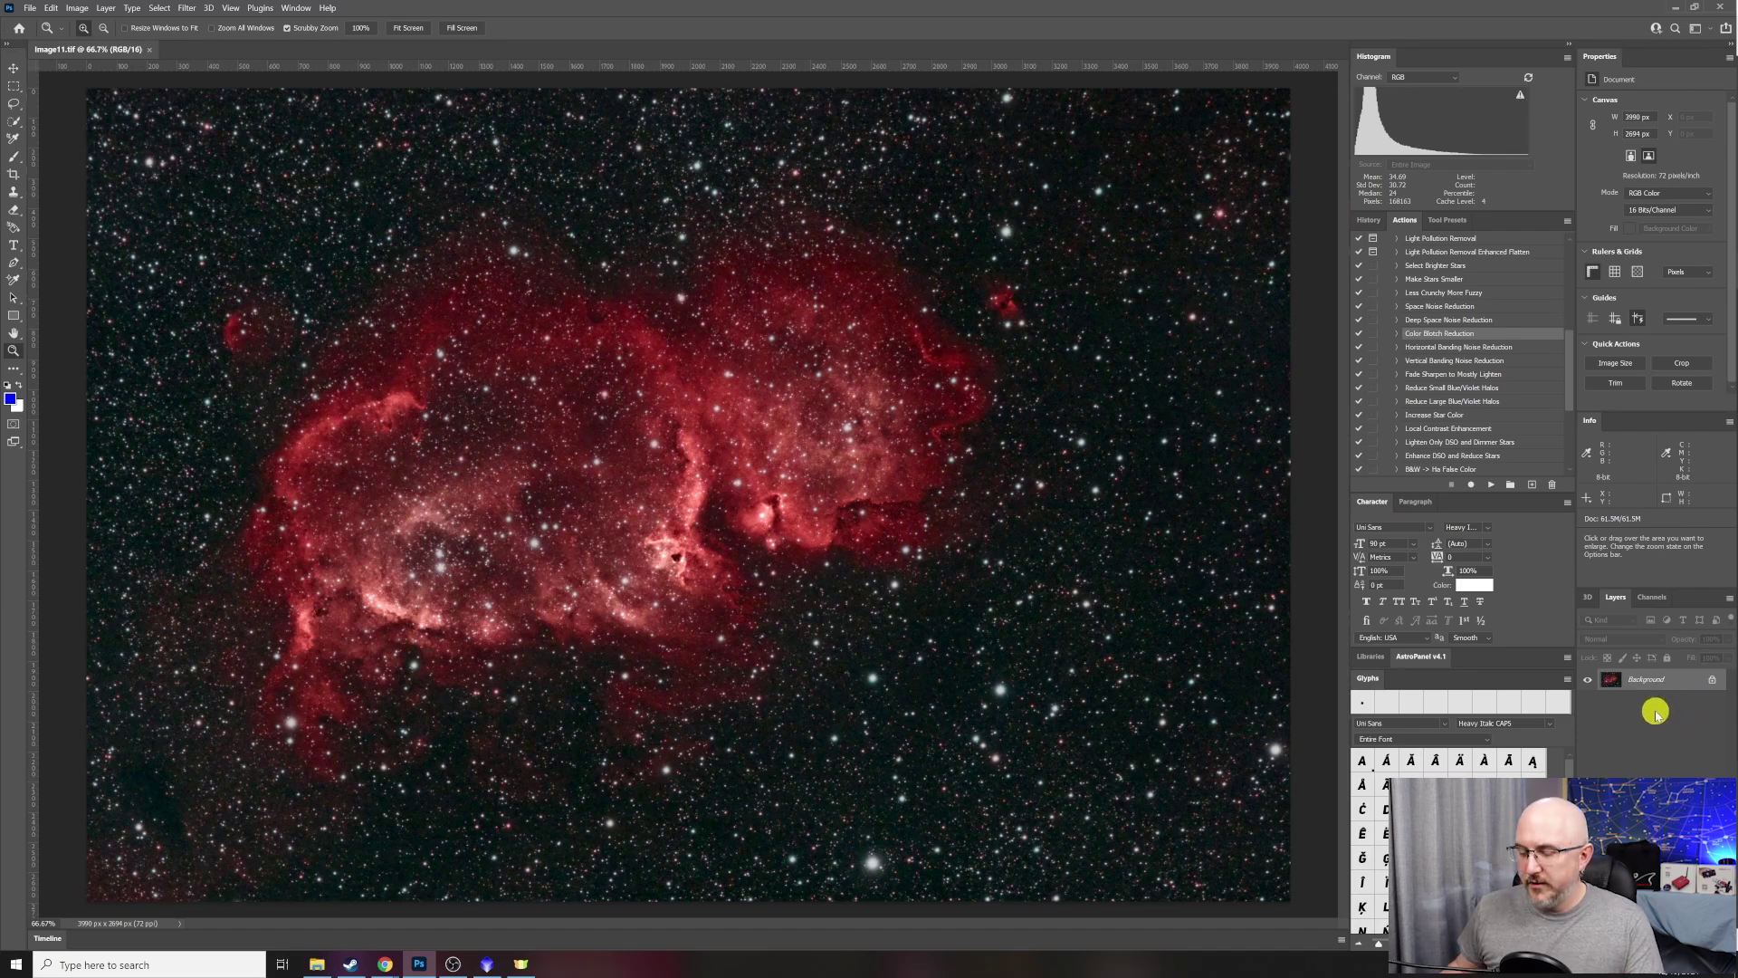
In Photoshop, duplicate the Background layer of Image11.tif and run the Make Stars Smaller action on the copy.
key("ctrl+j")
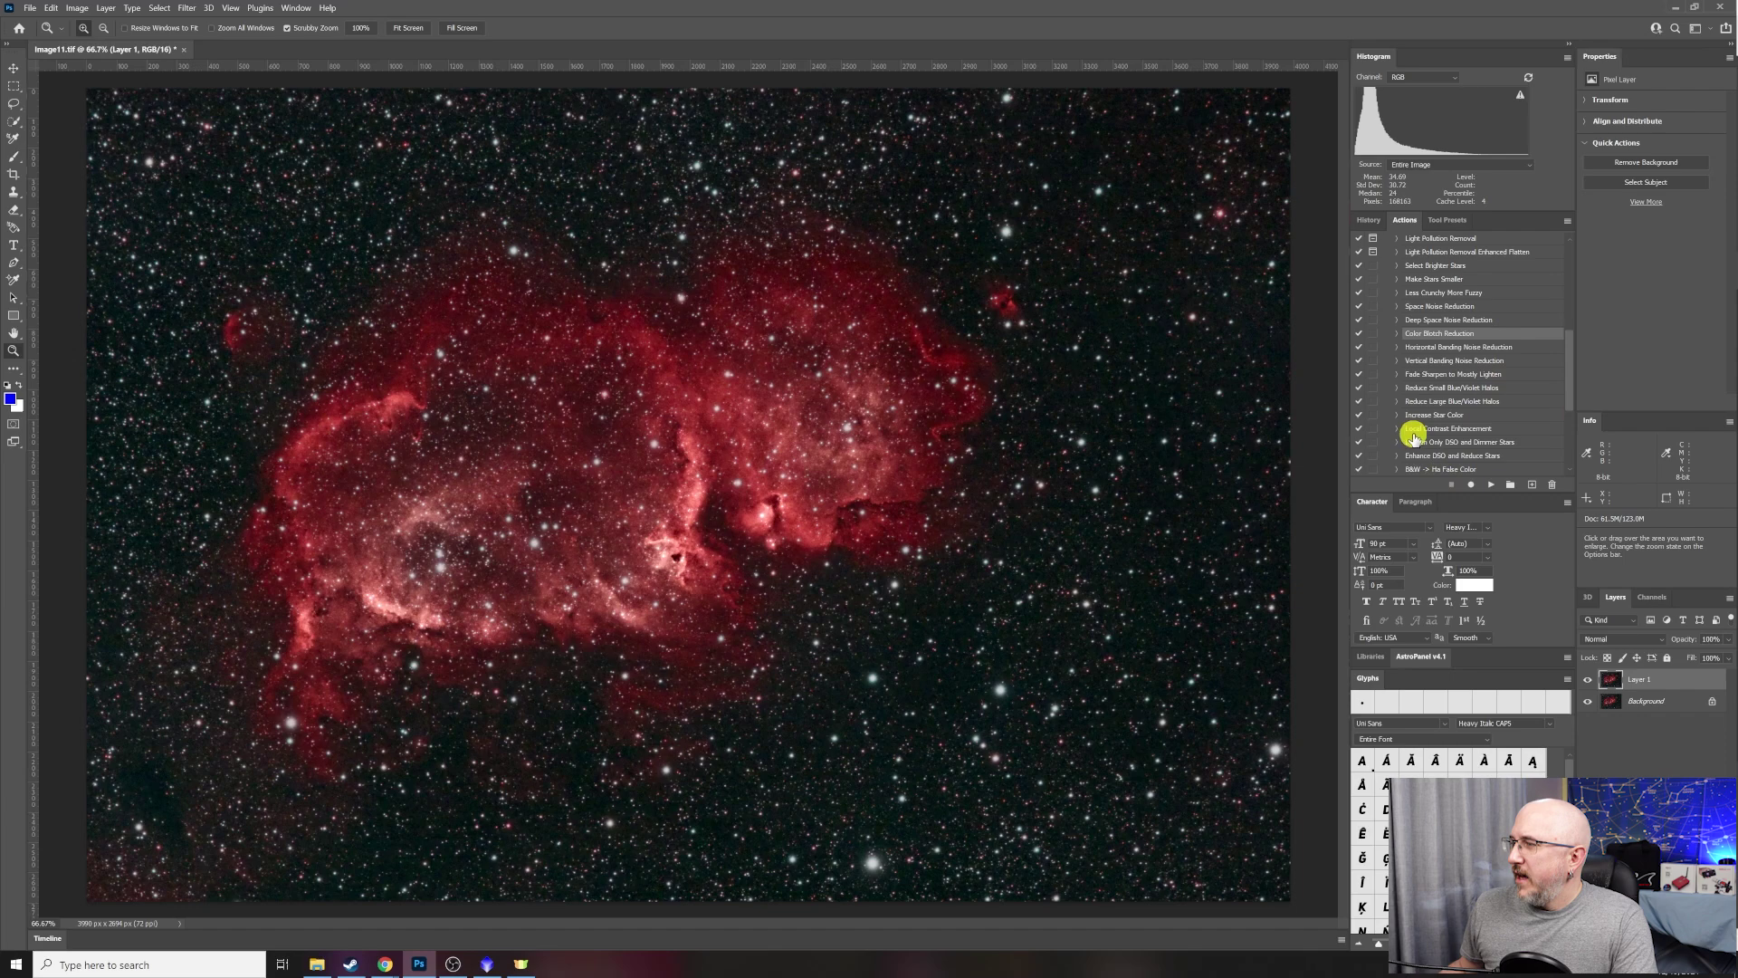
left_click(1423, 278)
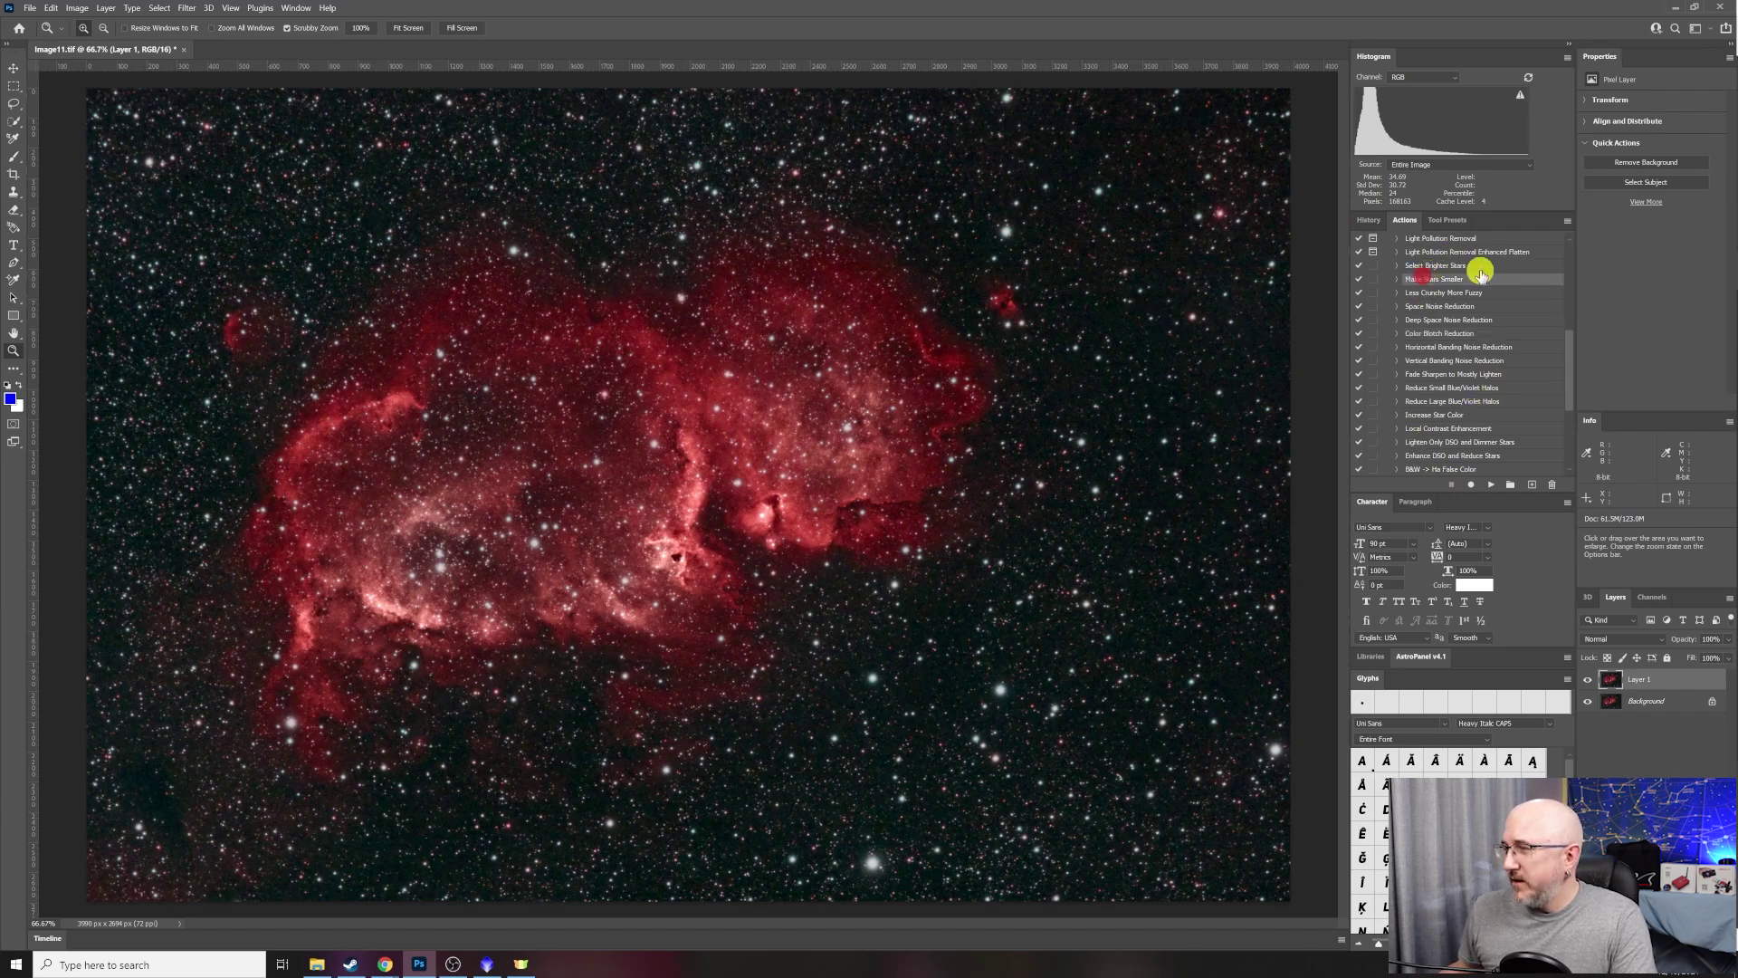
left_click(1496, 489)
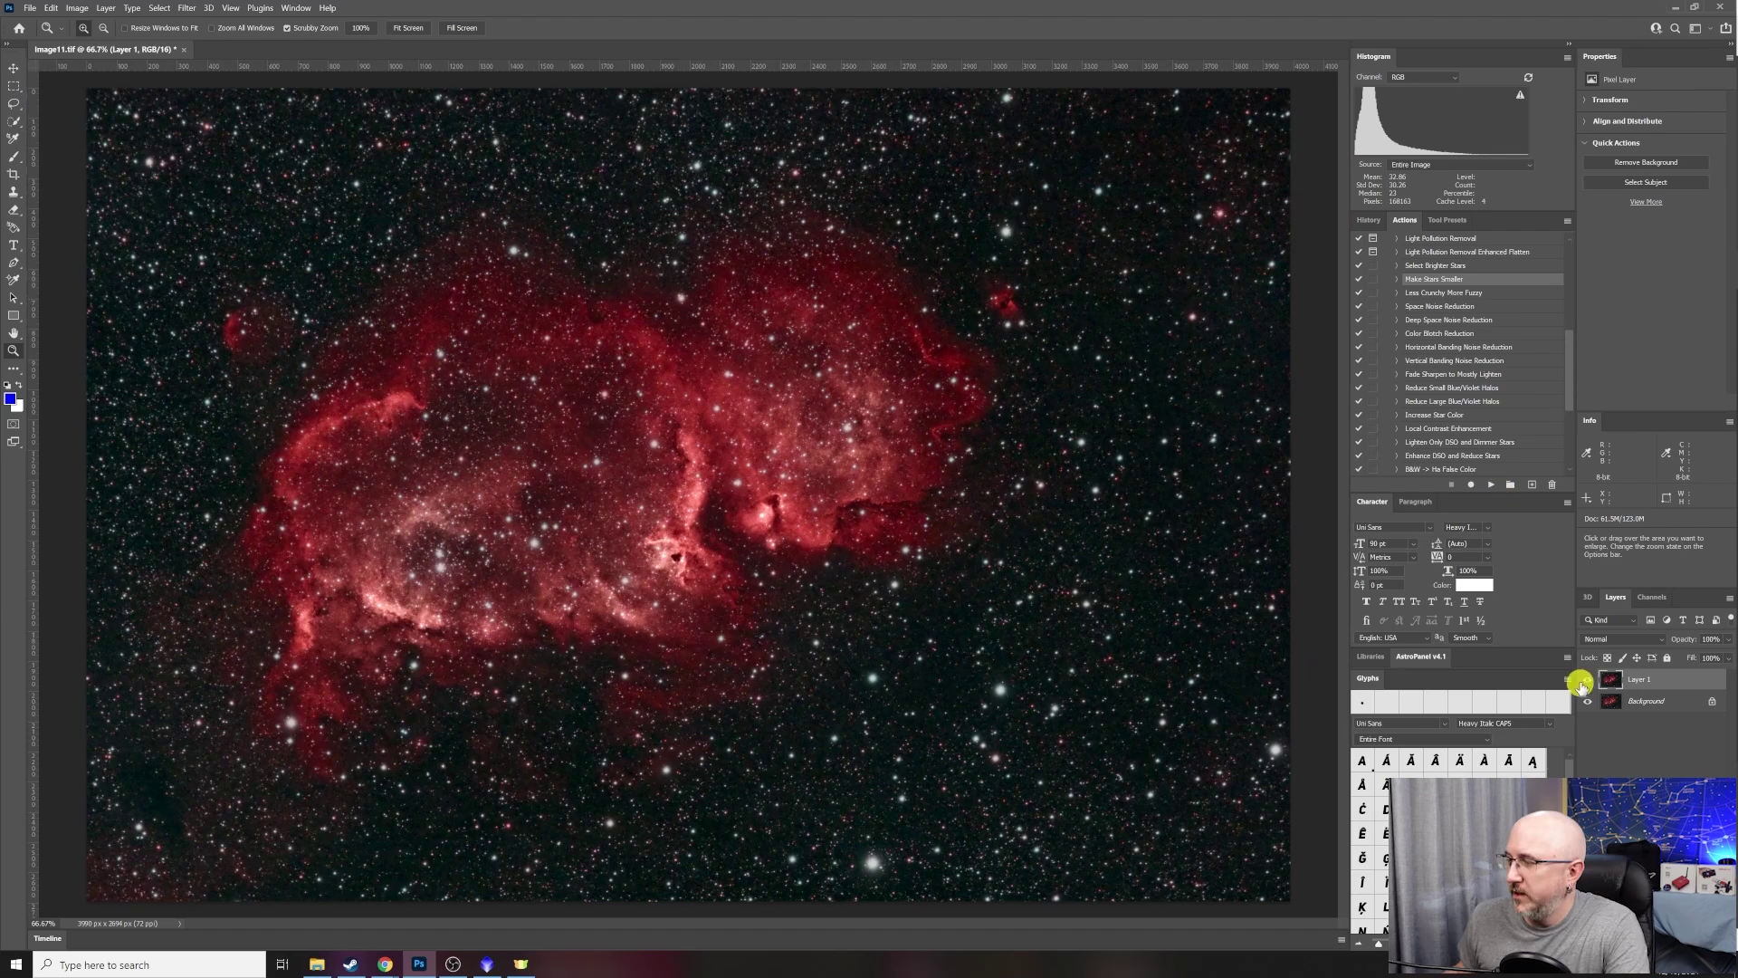
Compare the image with and without Layer 1 to examine the star reduction, and fit the whole image on screen.
left_click(1587, 680)
left_click(1587, 681)
left_click(1586, 680)
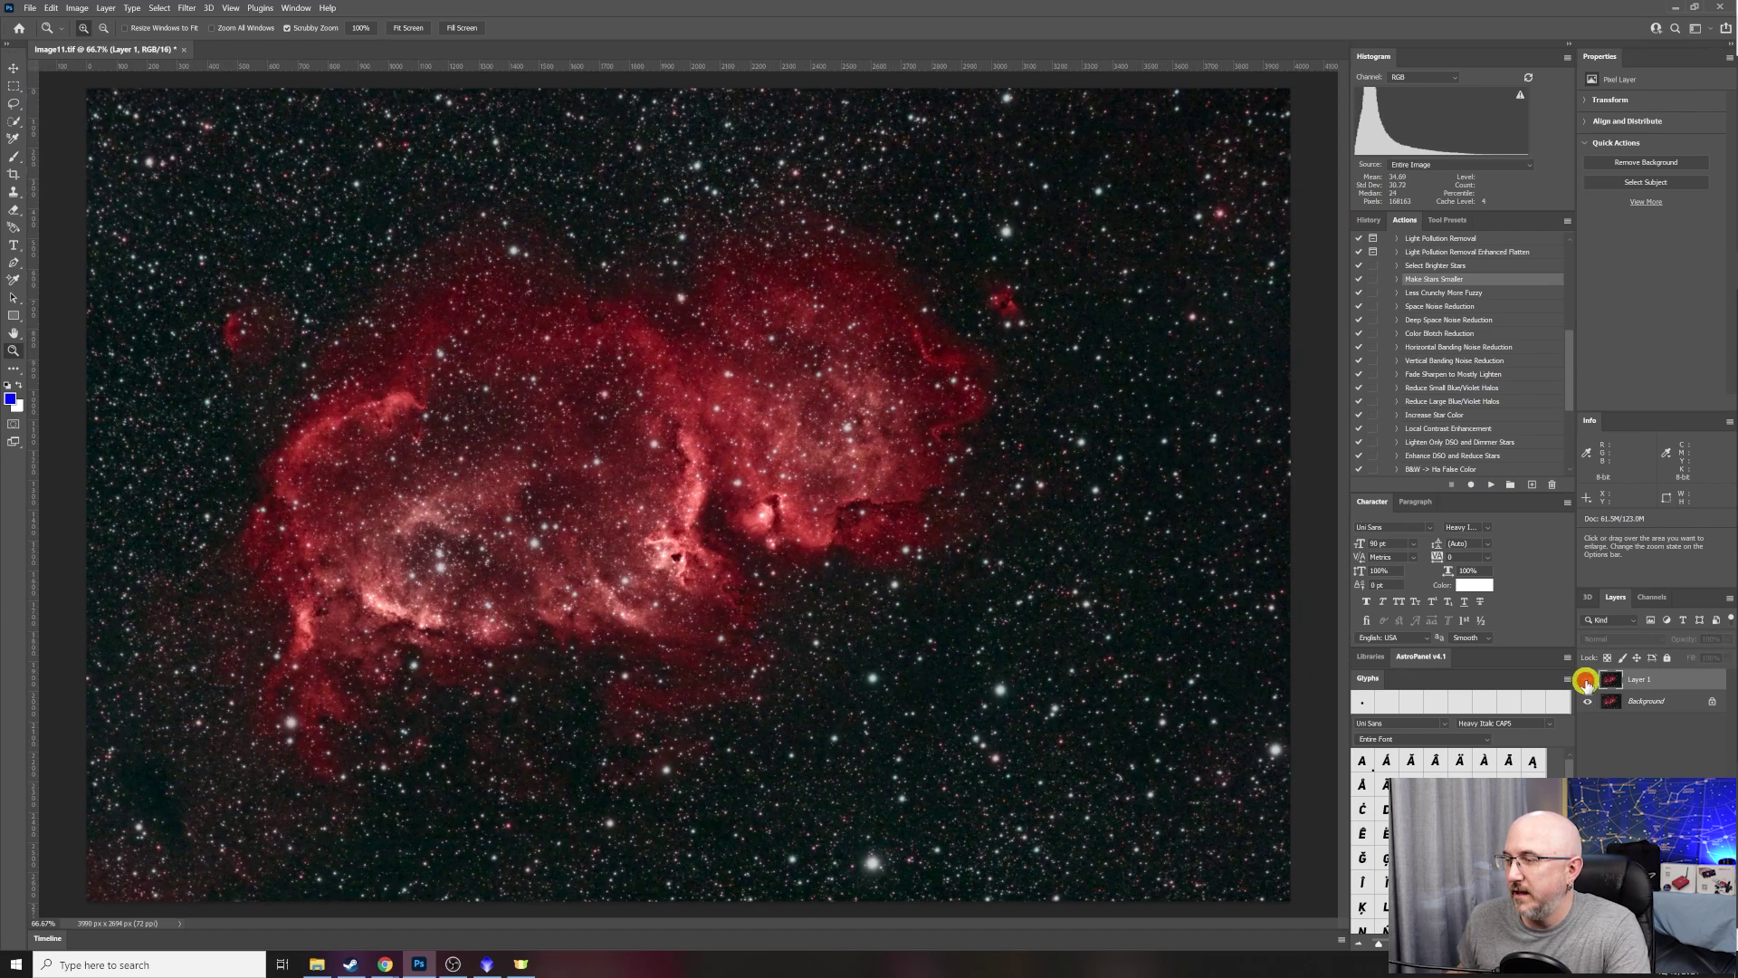
left_click(1586, 681)
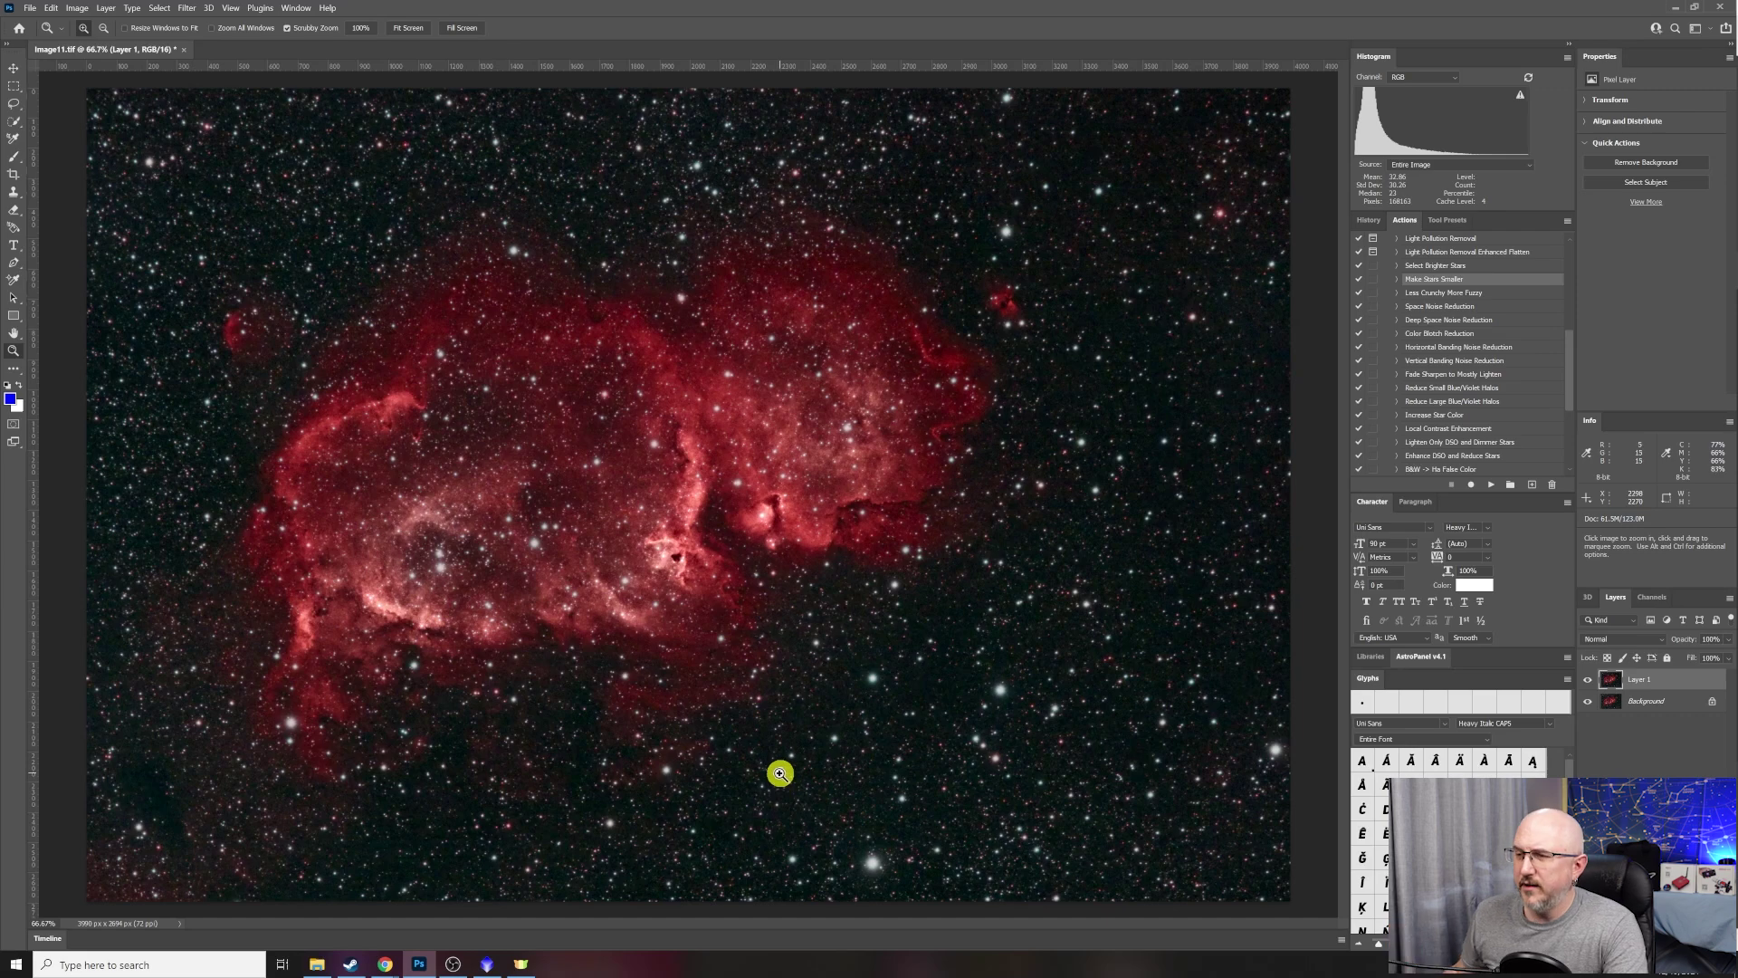
left_click_drag(684, 572, 725, 290)
right_click(731, 312)
left_click(757, 320)
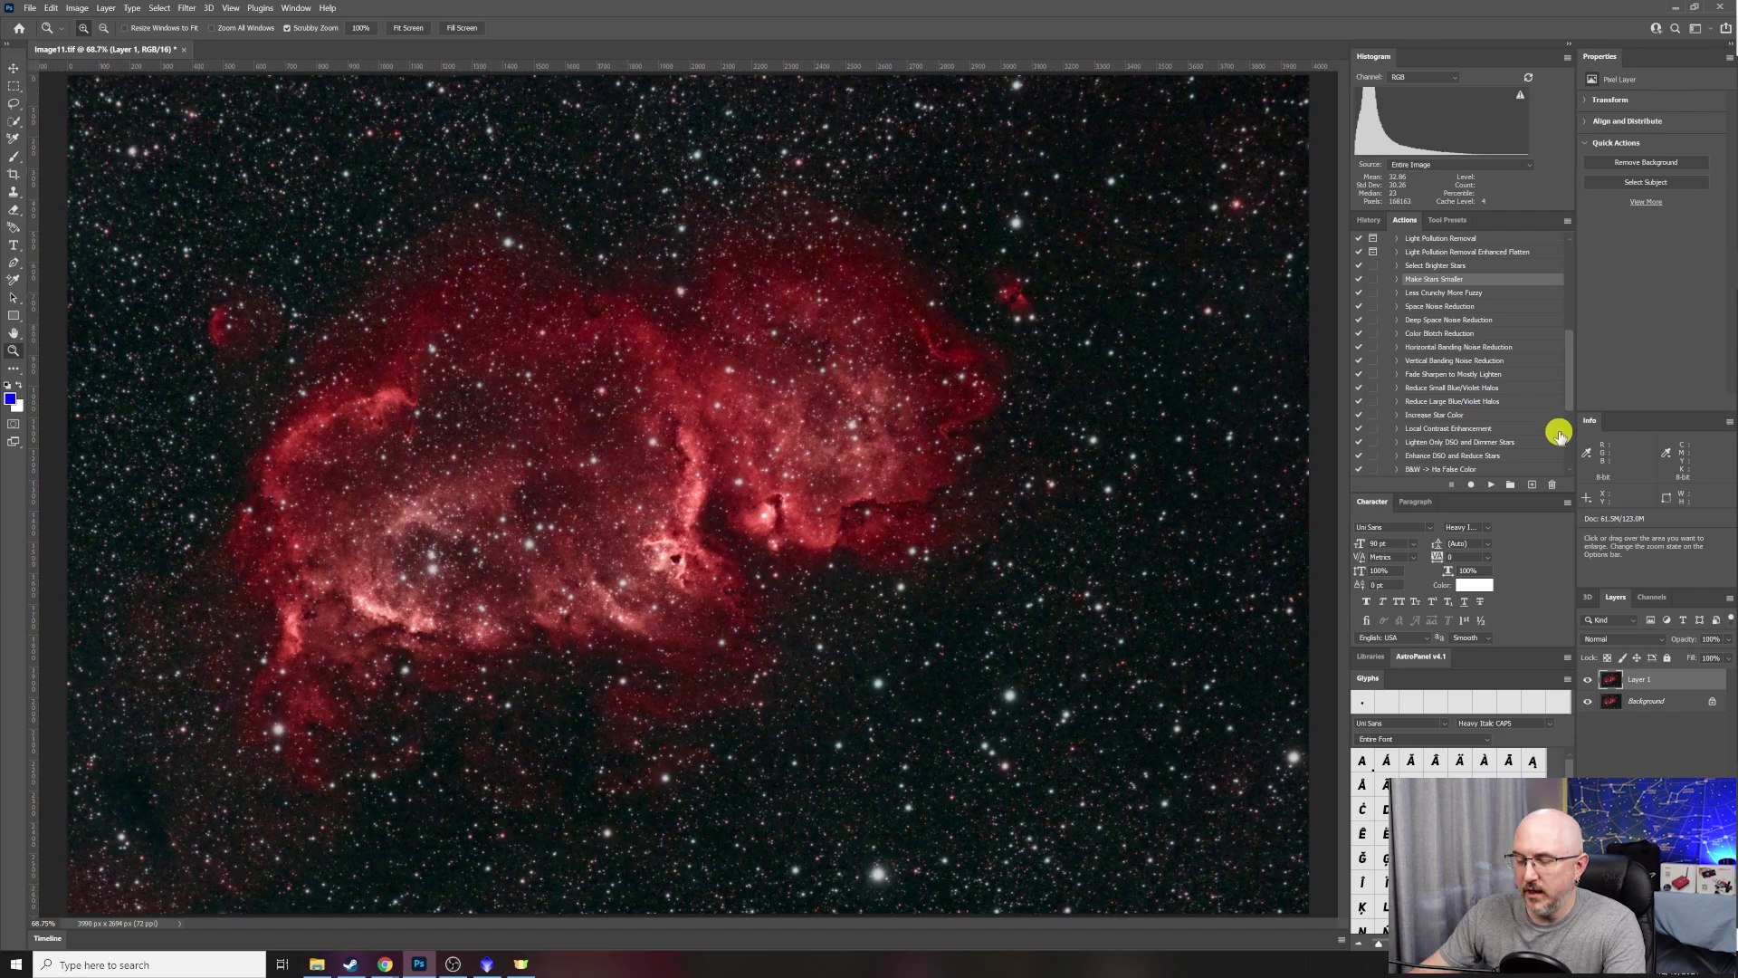
Stamp the visible layers onto a new layer, run the Less Crunchy More Fuzzy action on it, and inspect the nebula detail up close.
key("ctrl+shift+alt+n")
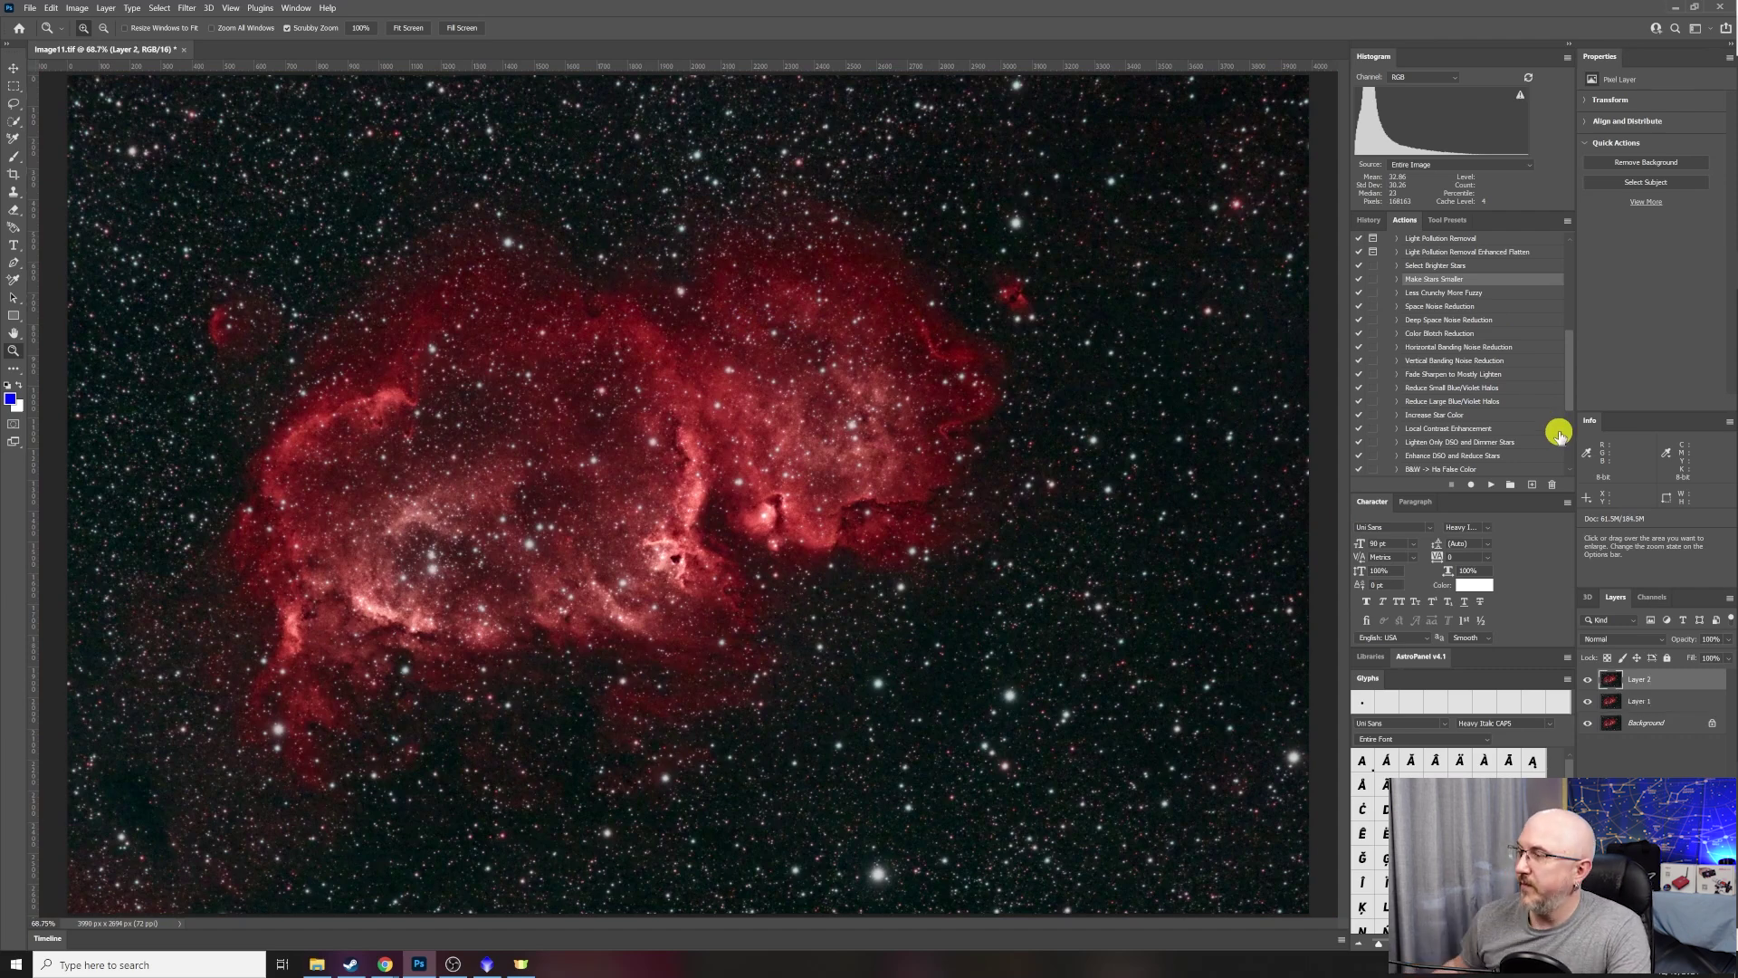
left_click(1419, 294)
left_click(1492, 486)
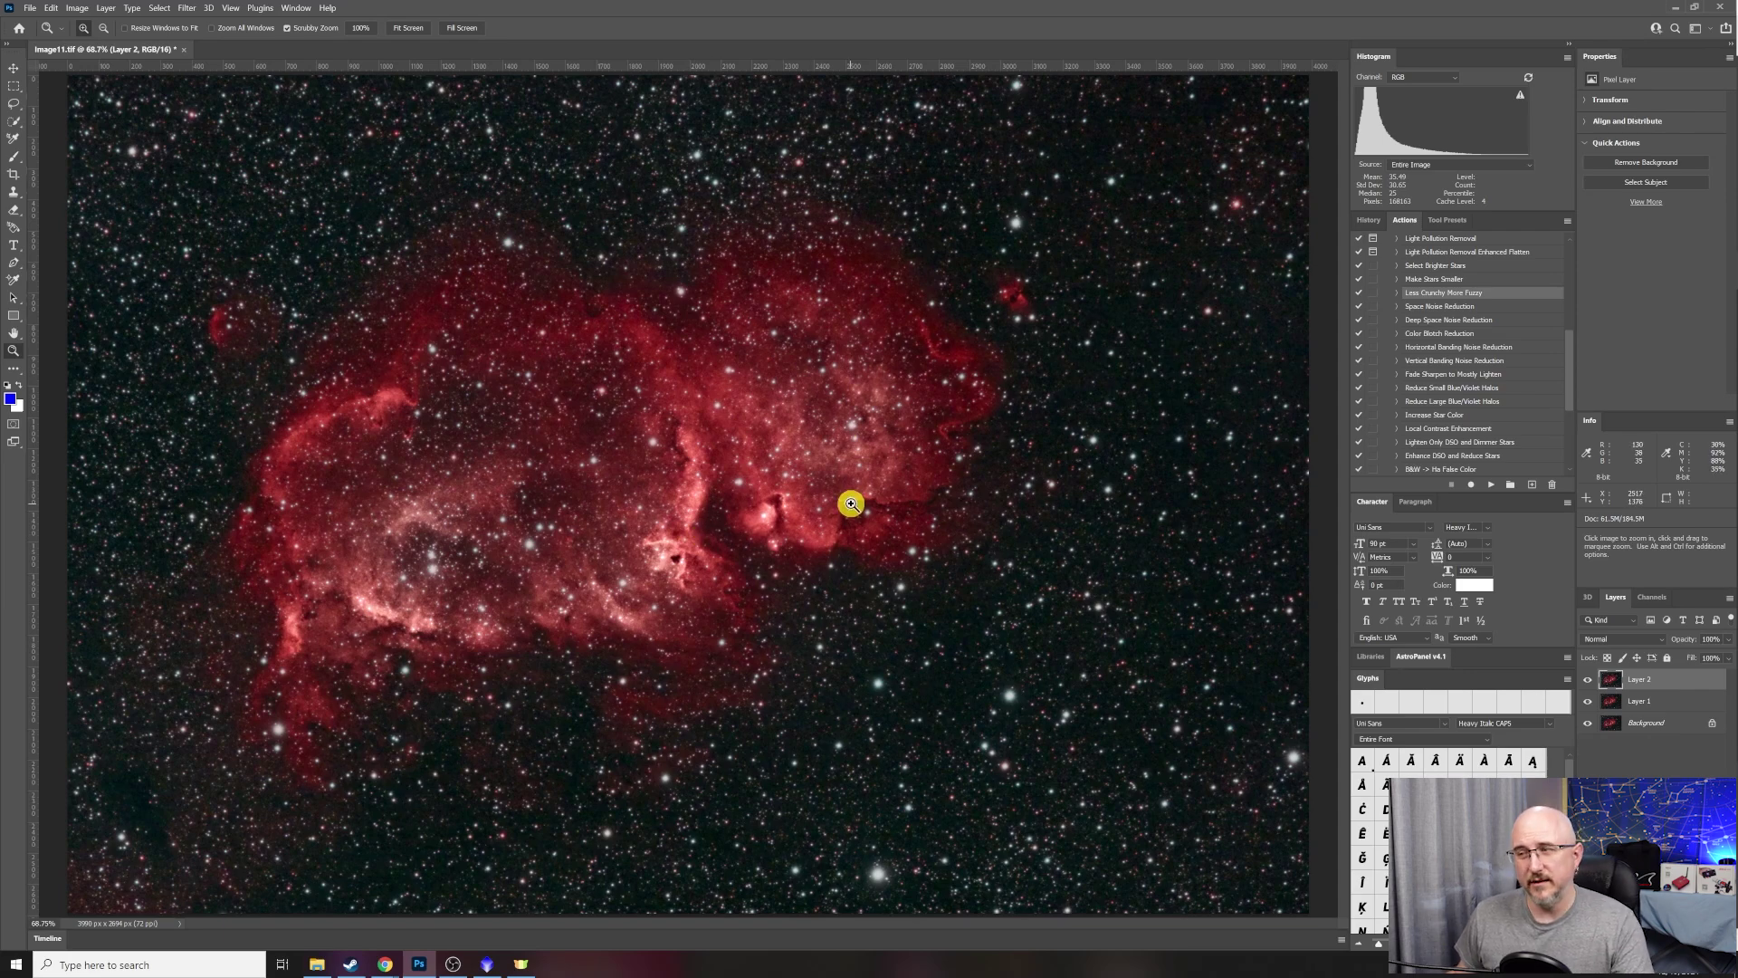
left_click_drag(715, 613, 676, 485)
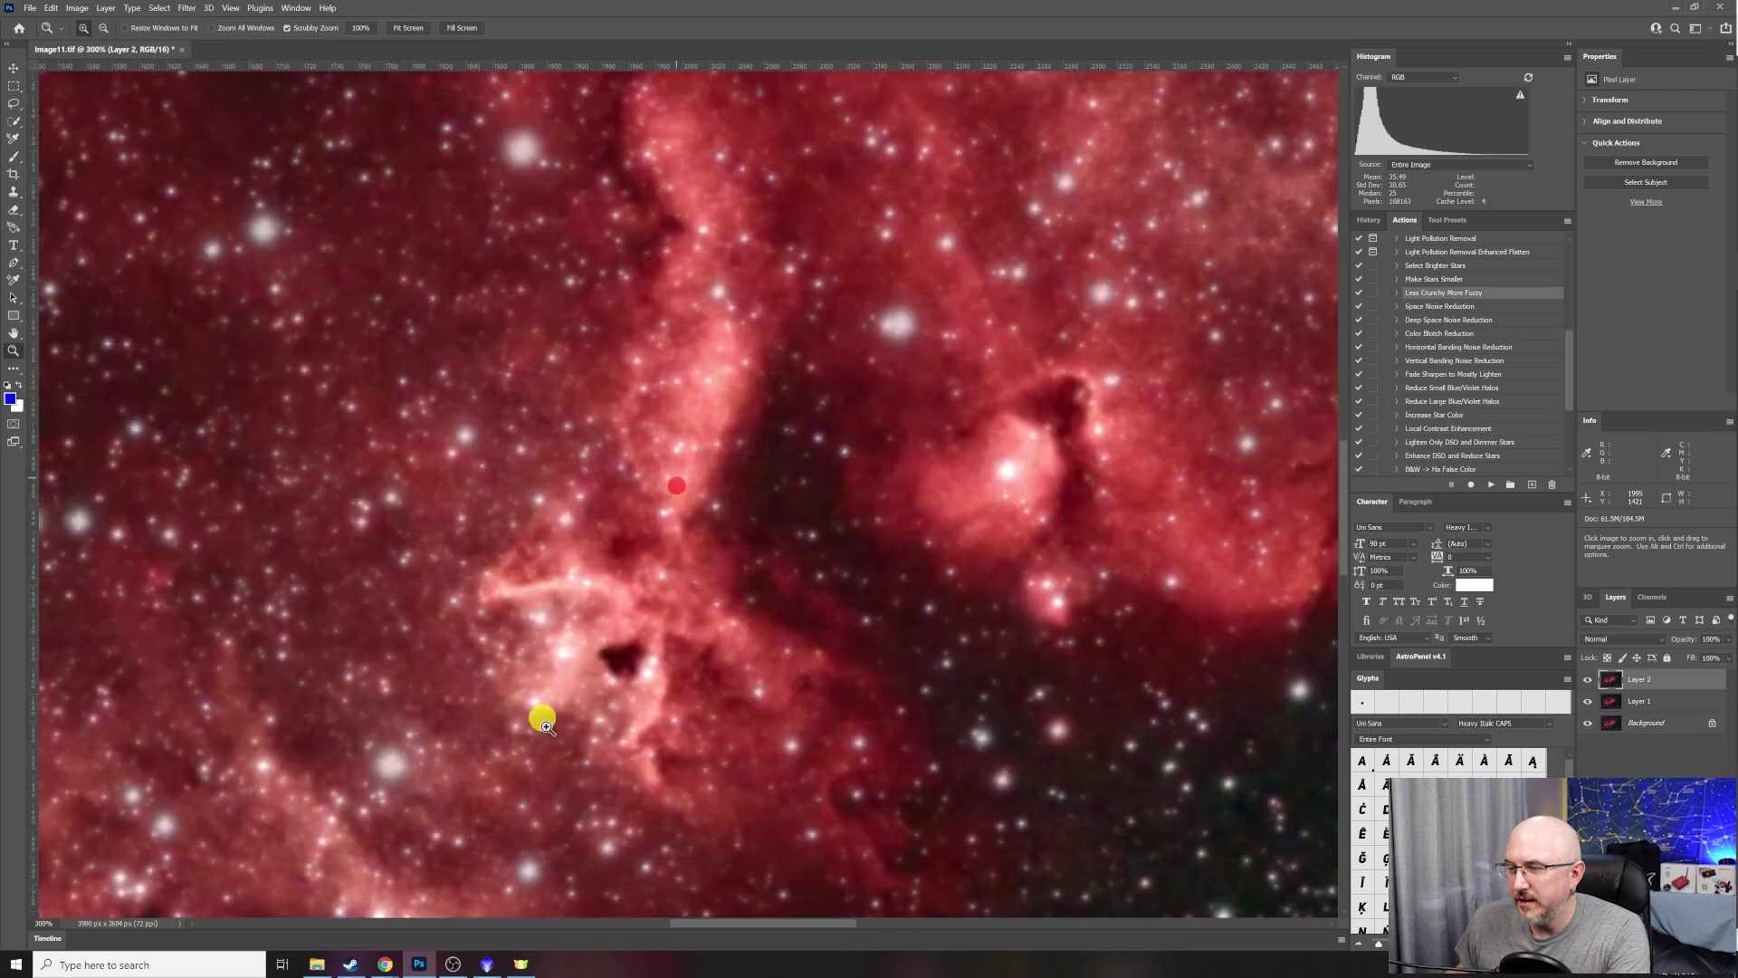
right_click(810, 572)
left_click(829, 580)
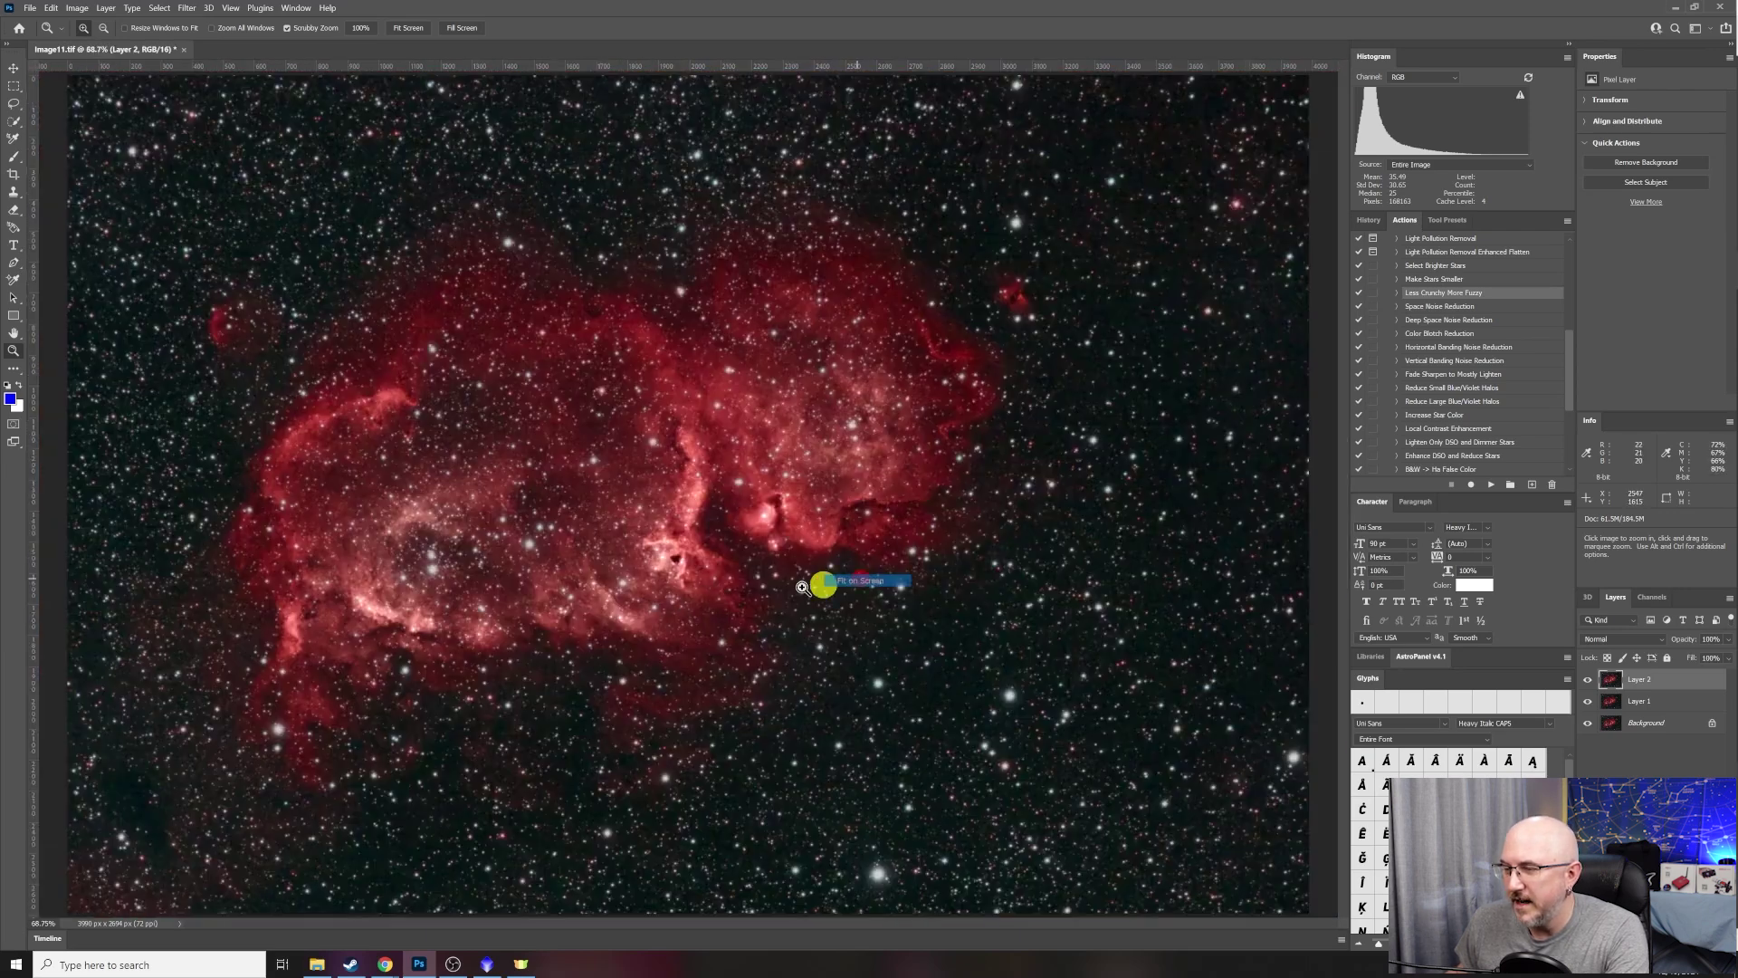
Stamp the visible layers onto another new layer and run the Local Contrast Enhancement action on it.
scroll(1443, 419, "down", 3)
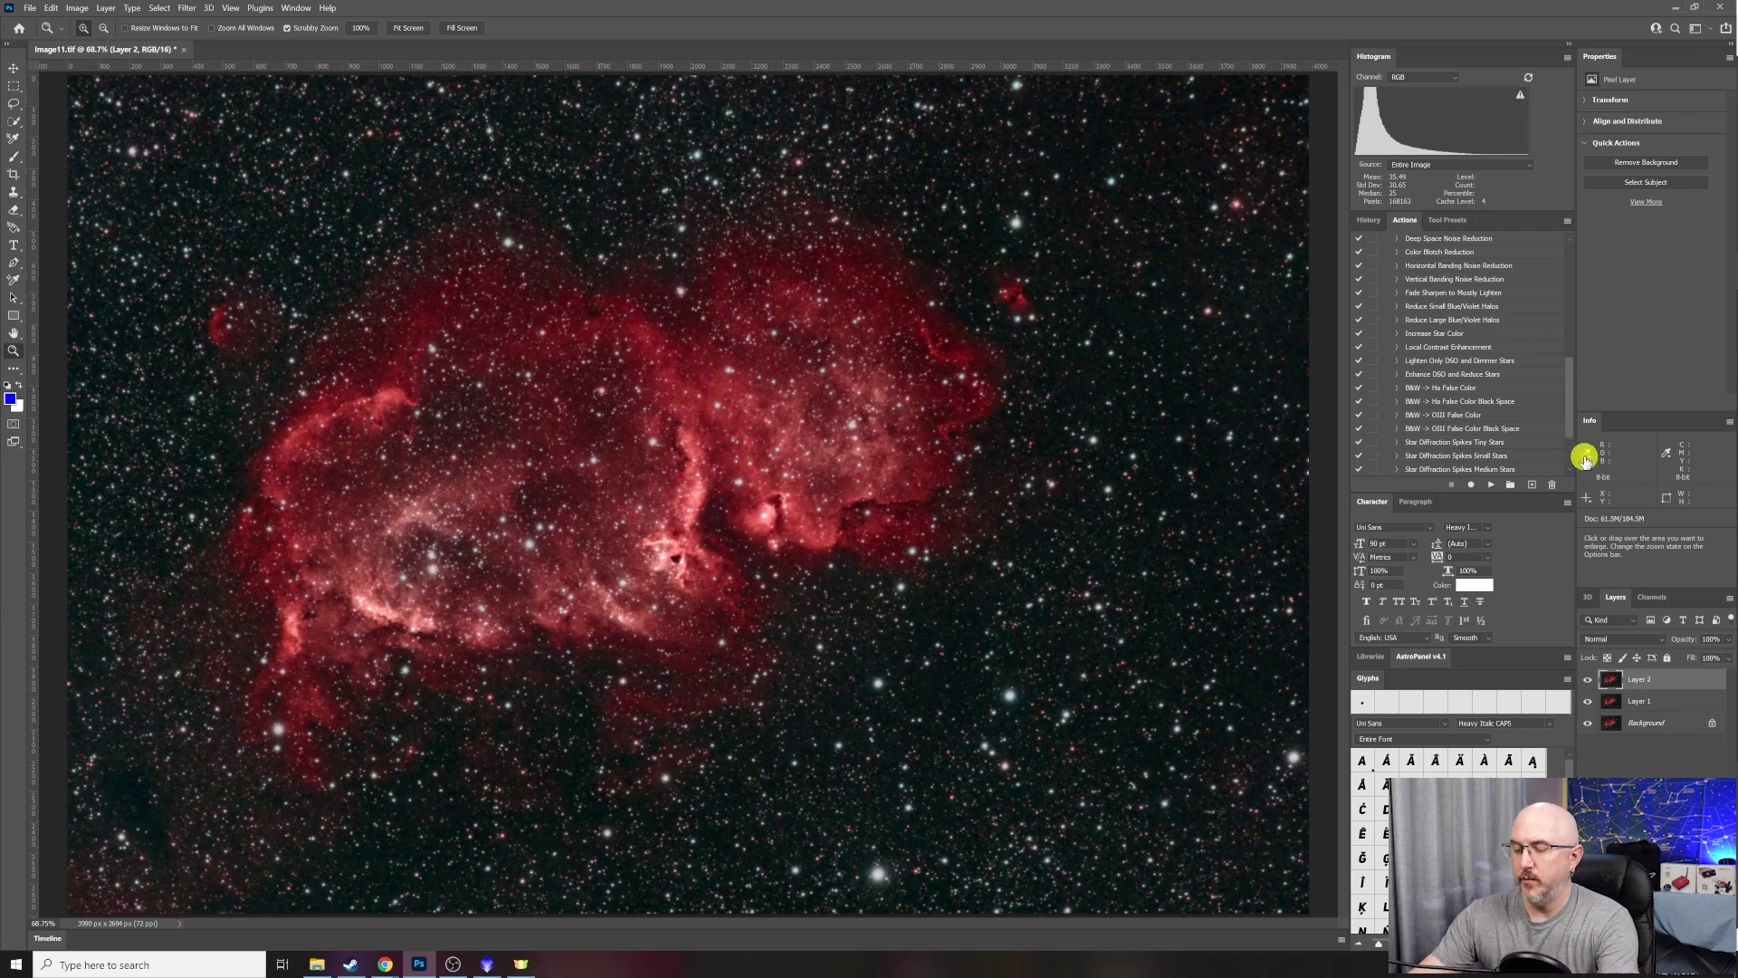
key("ctrl+shift+alt+e")
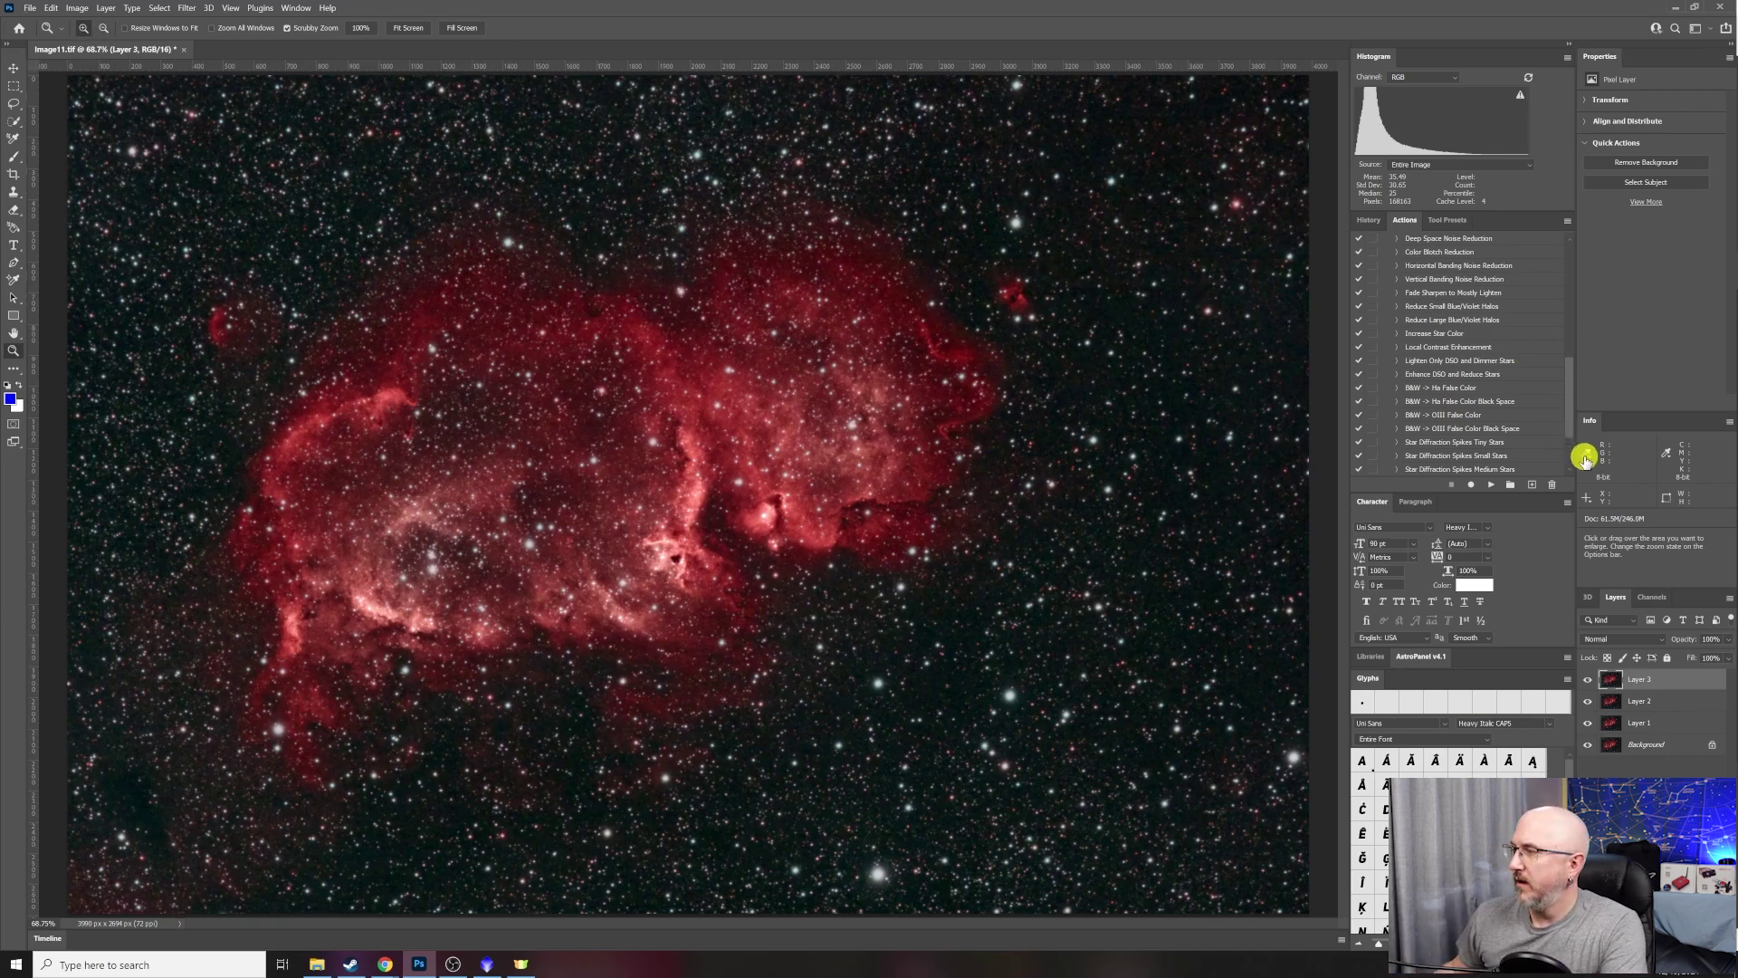
left_click(1430, 349)
left_click(1490, 484)
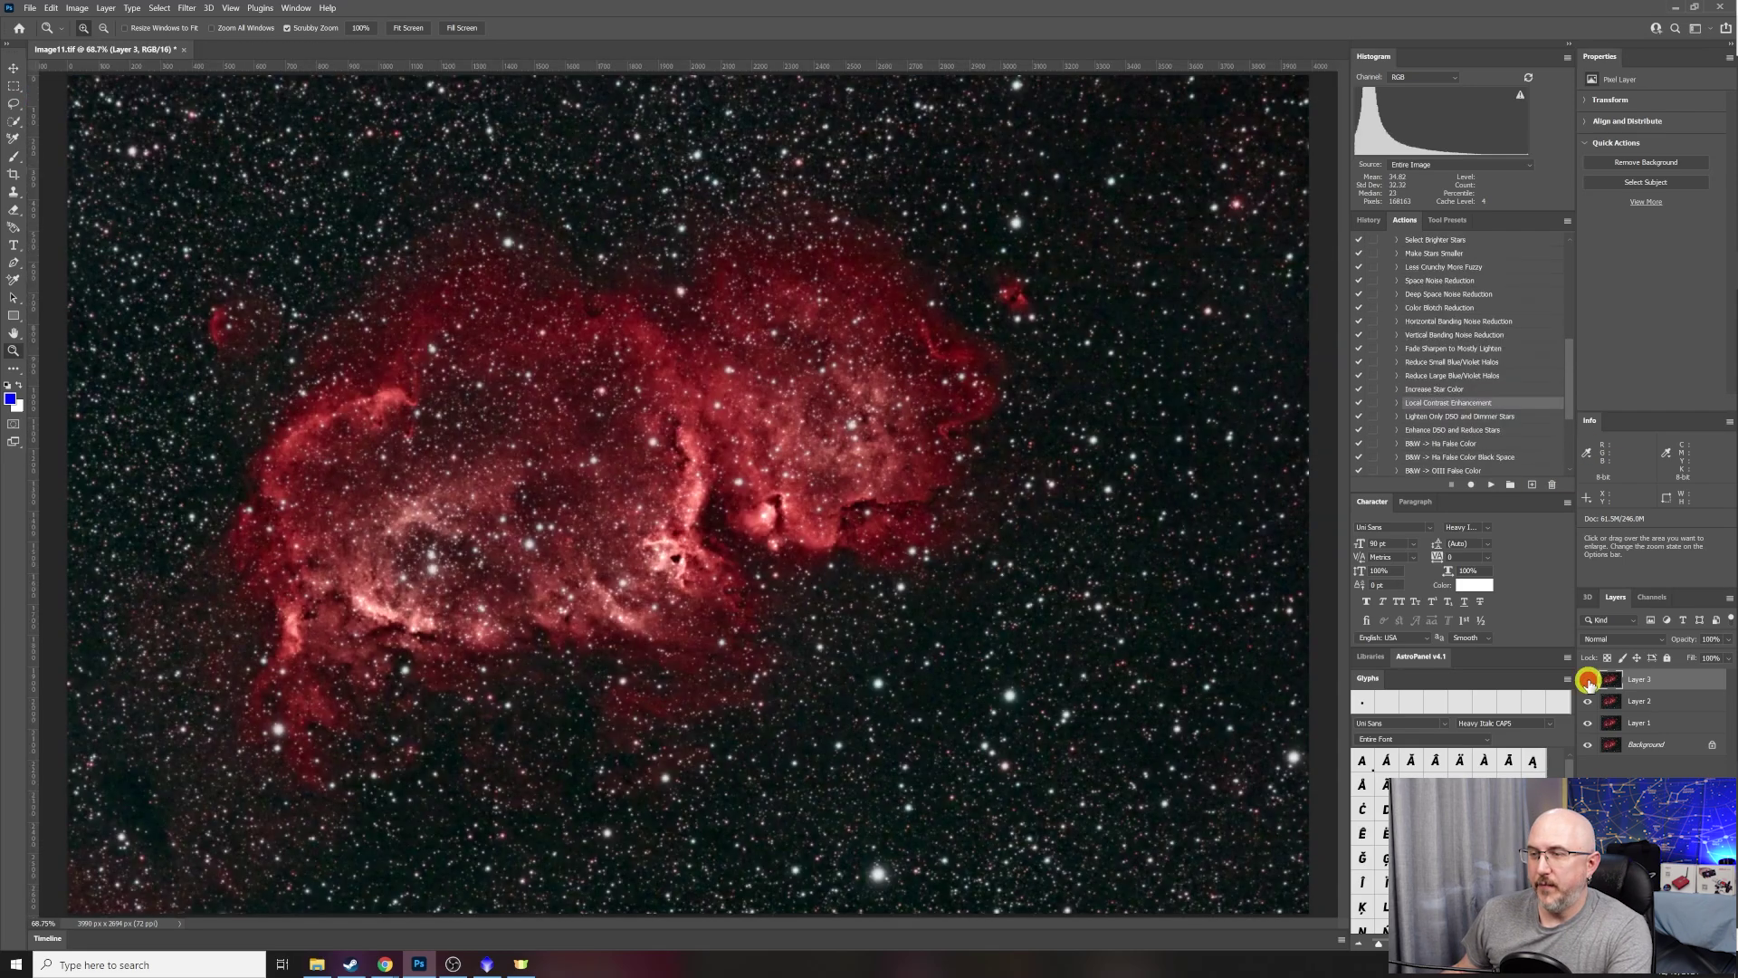
Compare the image with and without Layer 3, and lower the layer's opacity to 55%.
left_click(1588, 682)
left_click(1589, 682)
left_click(1588, 682)
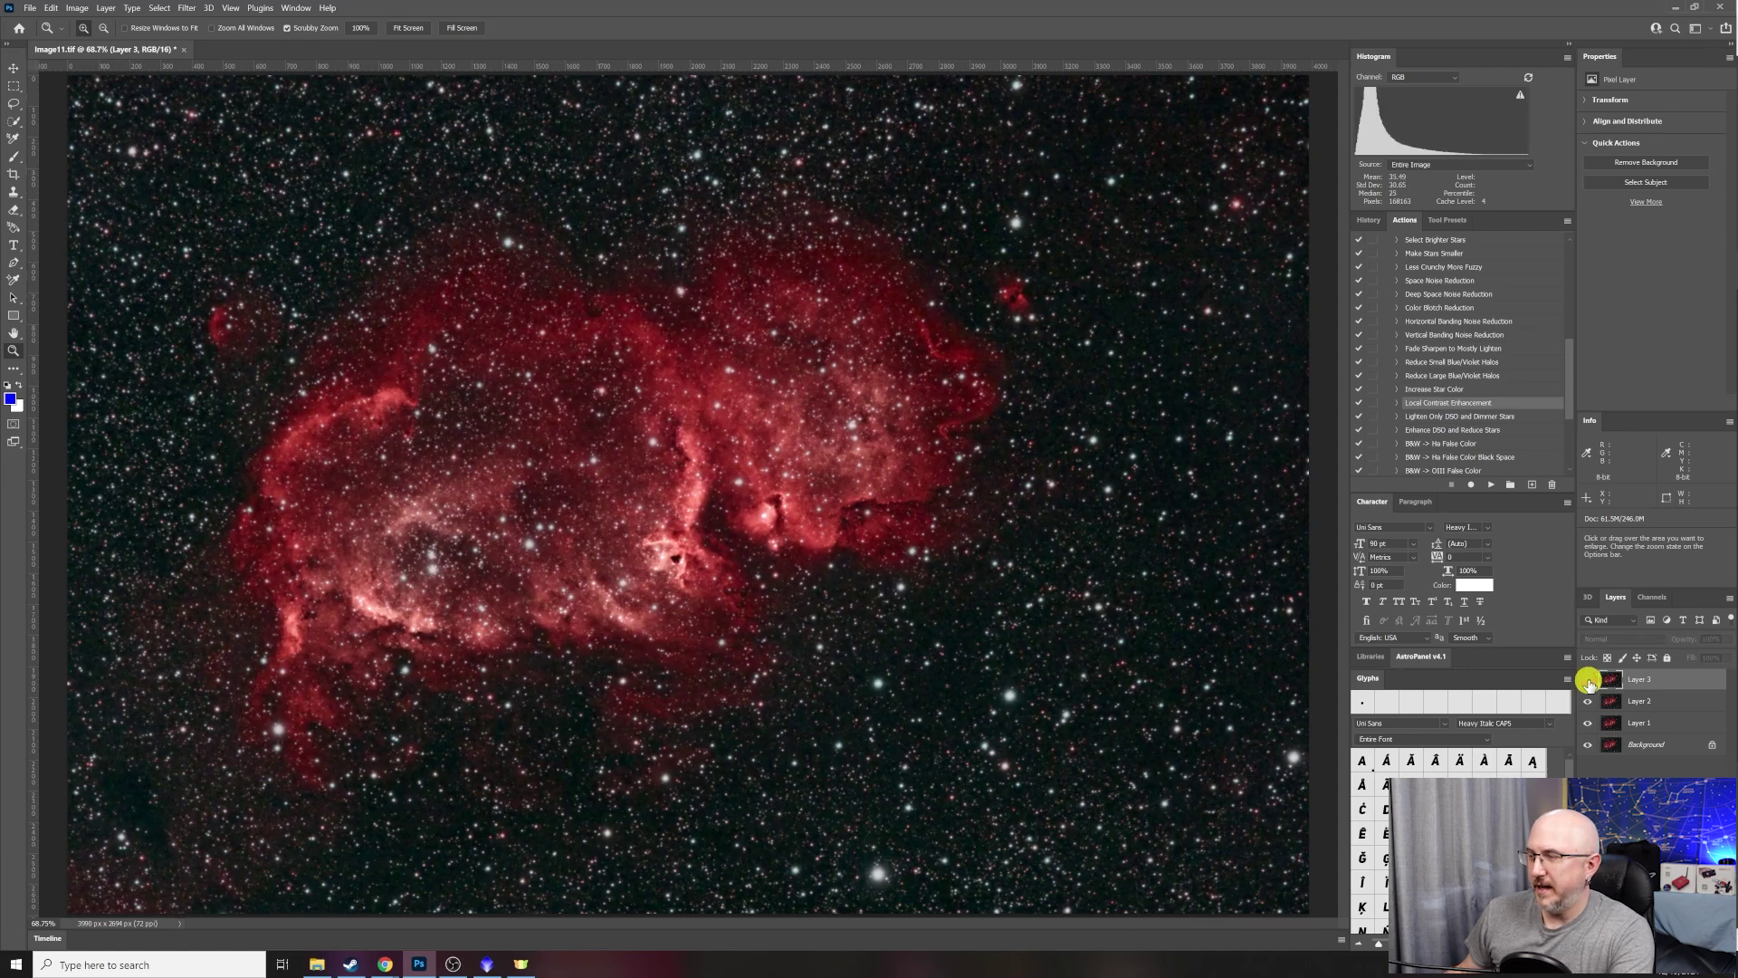
left_click(1589, 681)
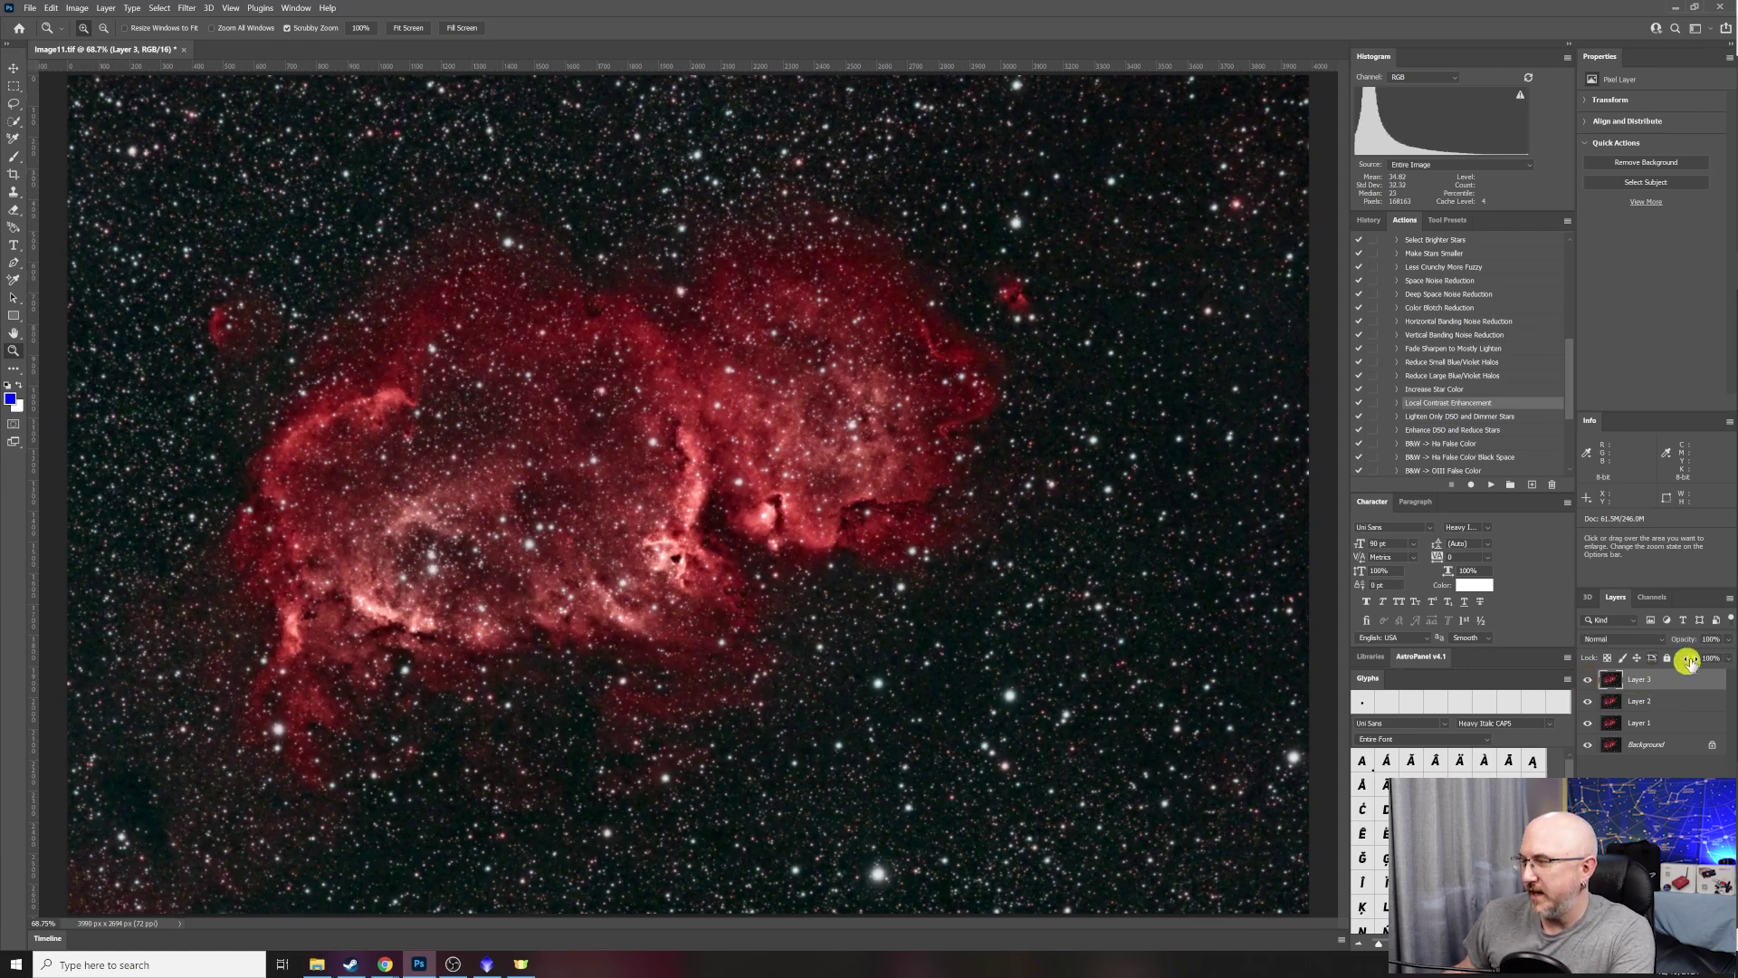
left_click(1725, 640)
left_click_drag(1727, 656, 1720, 659)
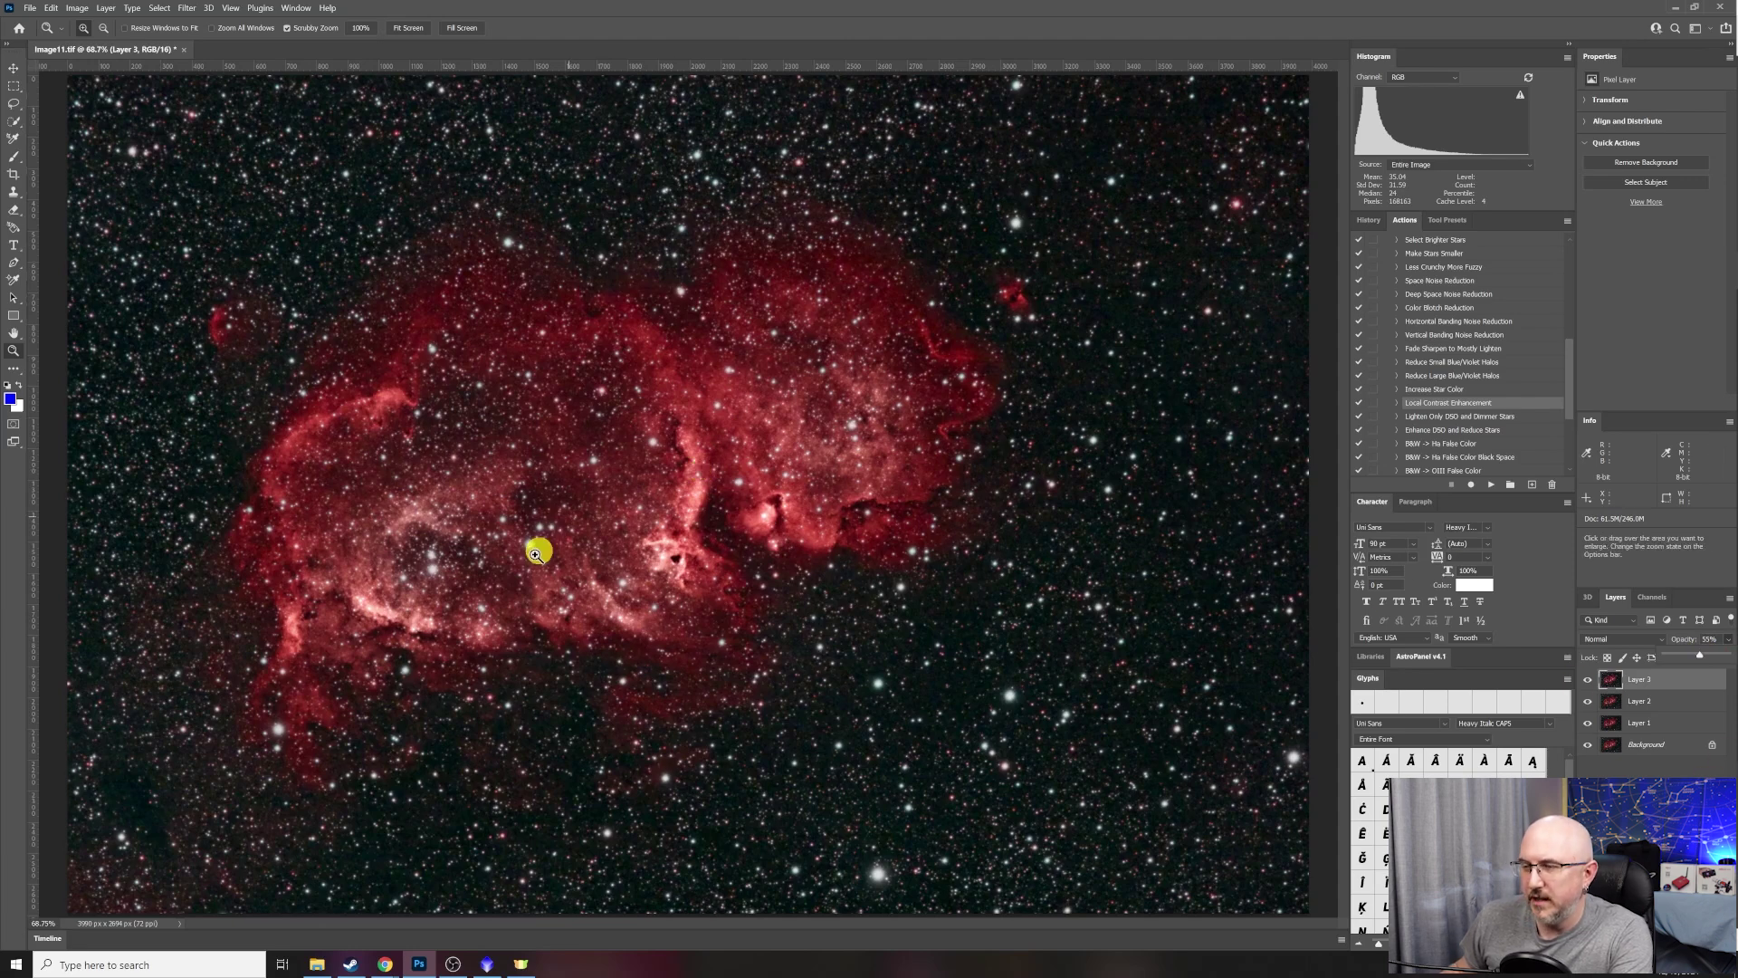
Start cropping the image with the 5:7 aspect ratio.
left_click(12, 174)
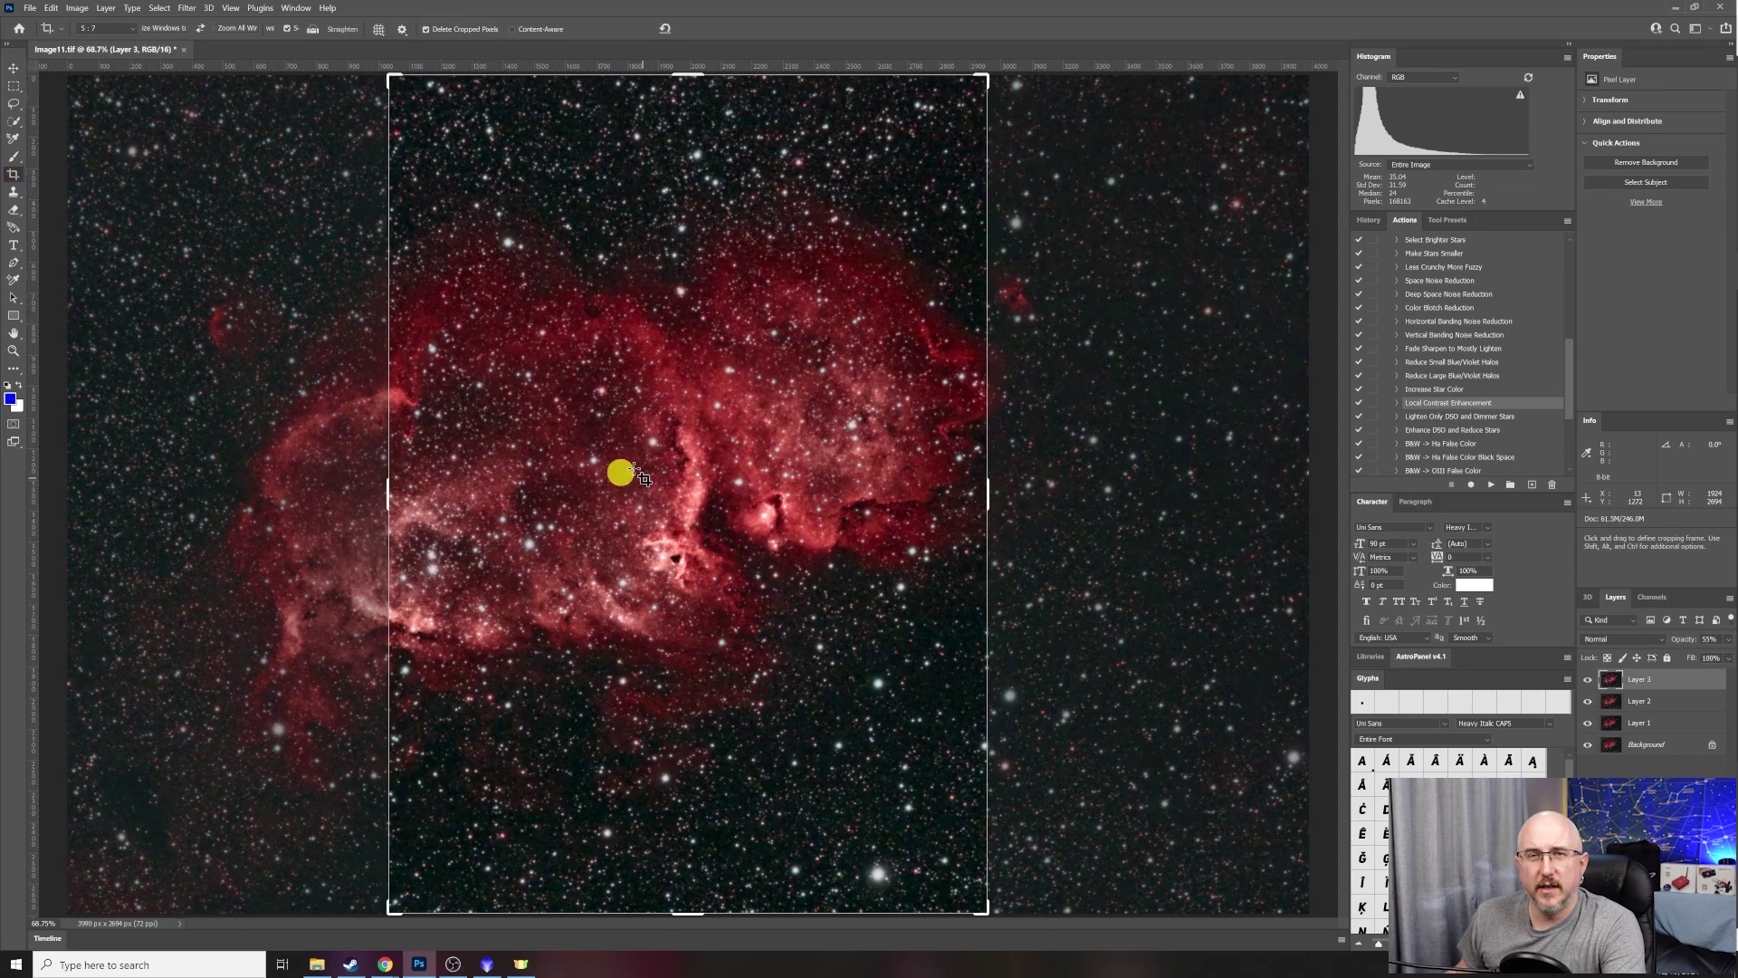